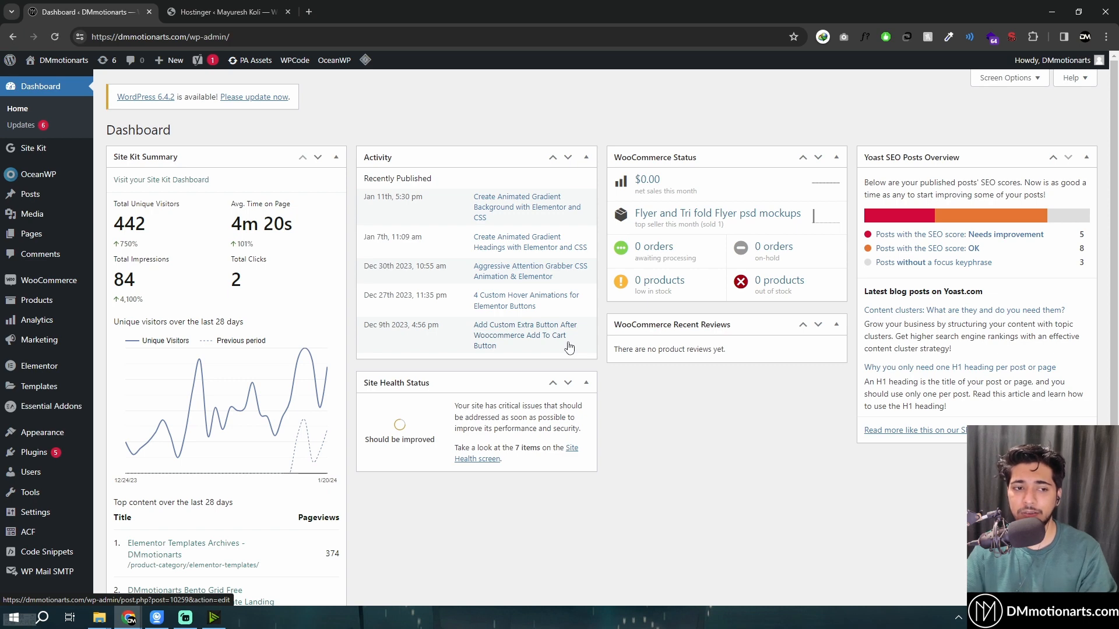
On the second WordPress site, search the plugin directory for "adminify", and install and activate WP Adminify
left_click(224, 11)
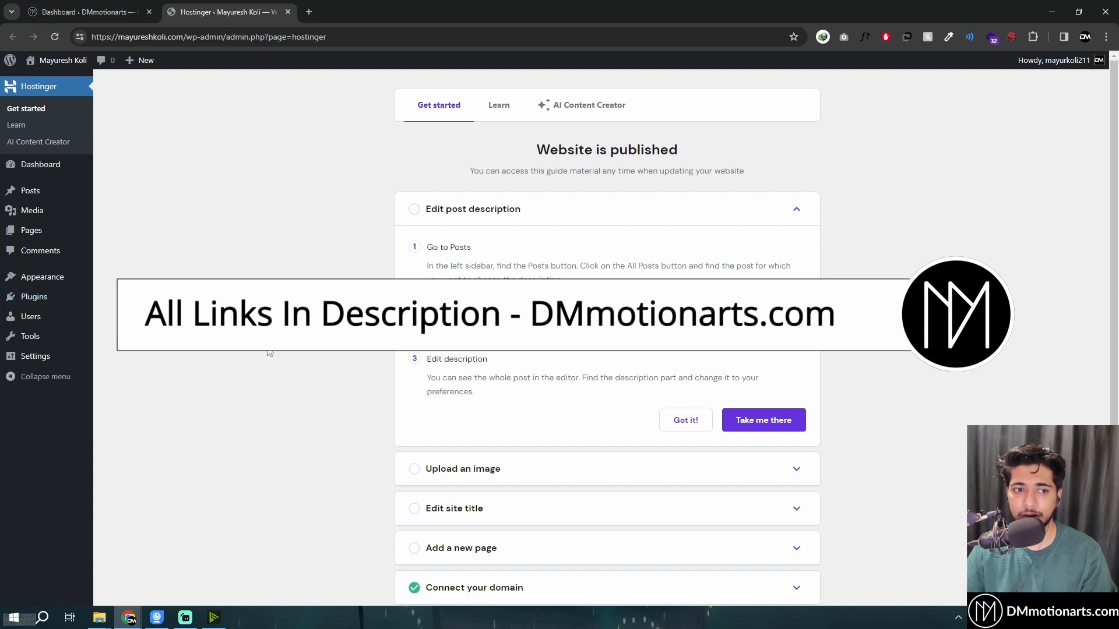
mouse_move(25, 306)
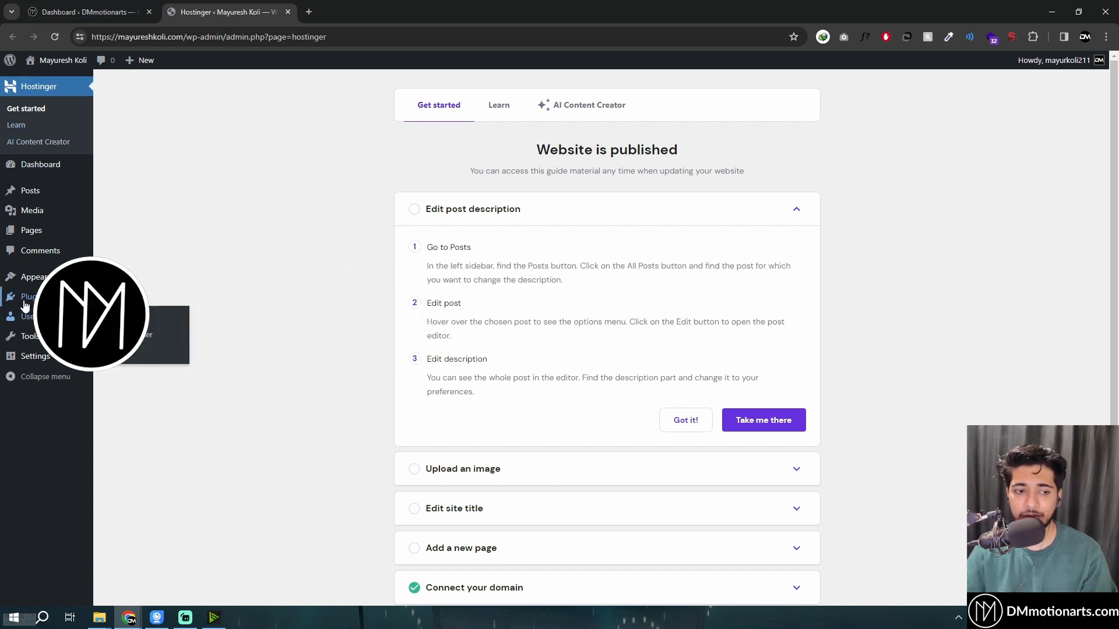
left_click(129, 321)
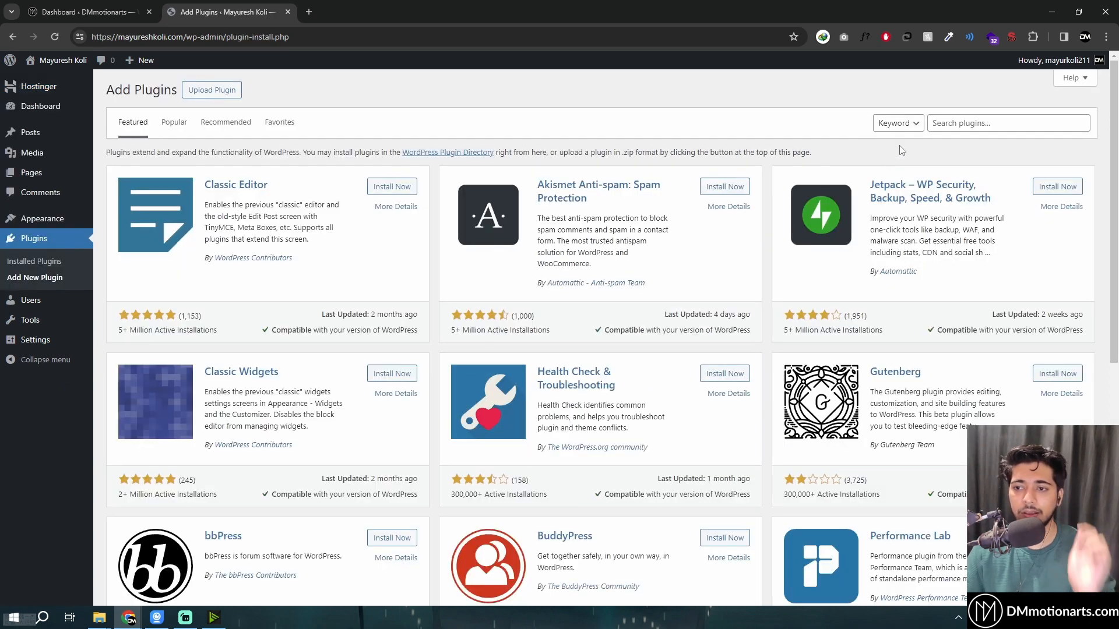
left_click(934, 123)
type("adminify")
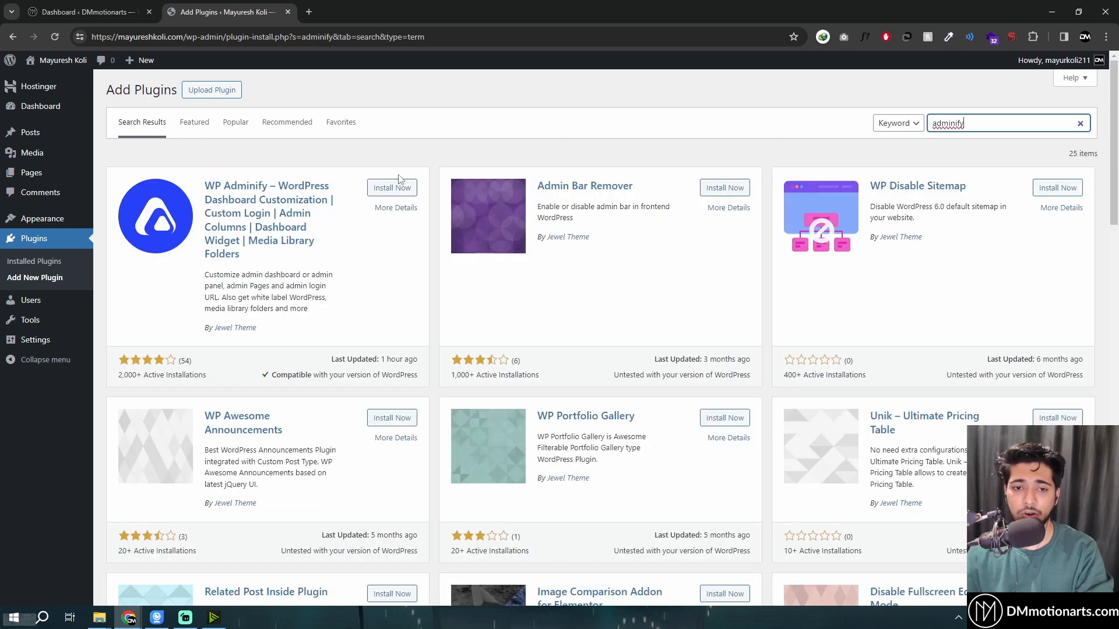
left_click(387, 189)
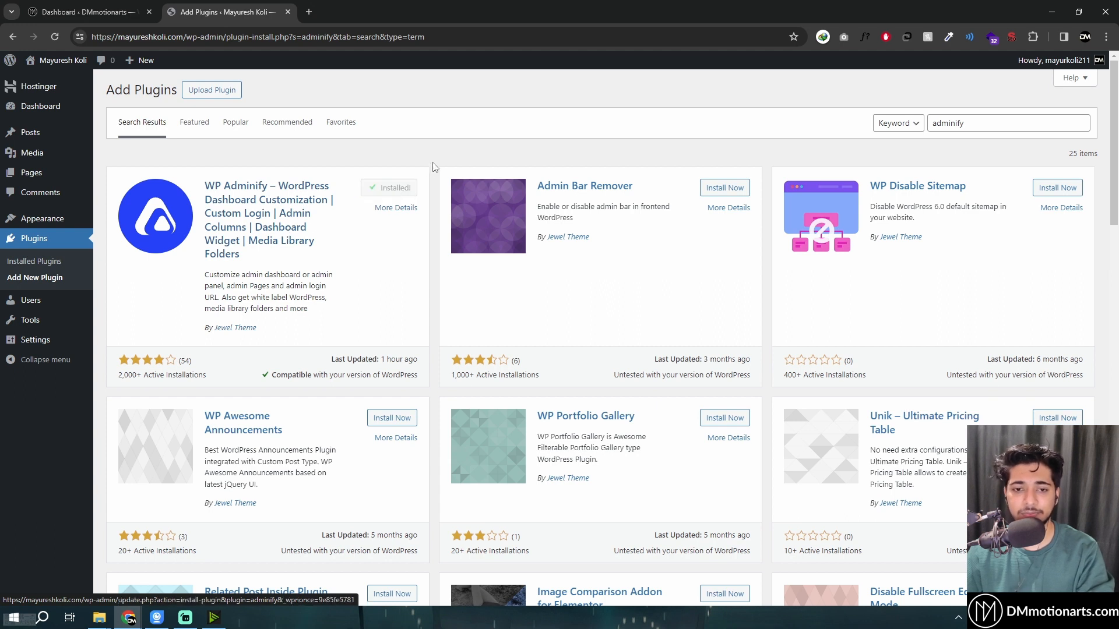
left_click(405, 190)
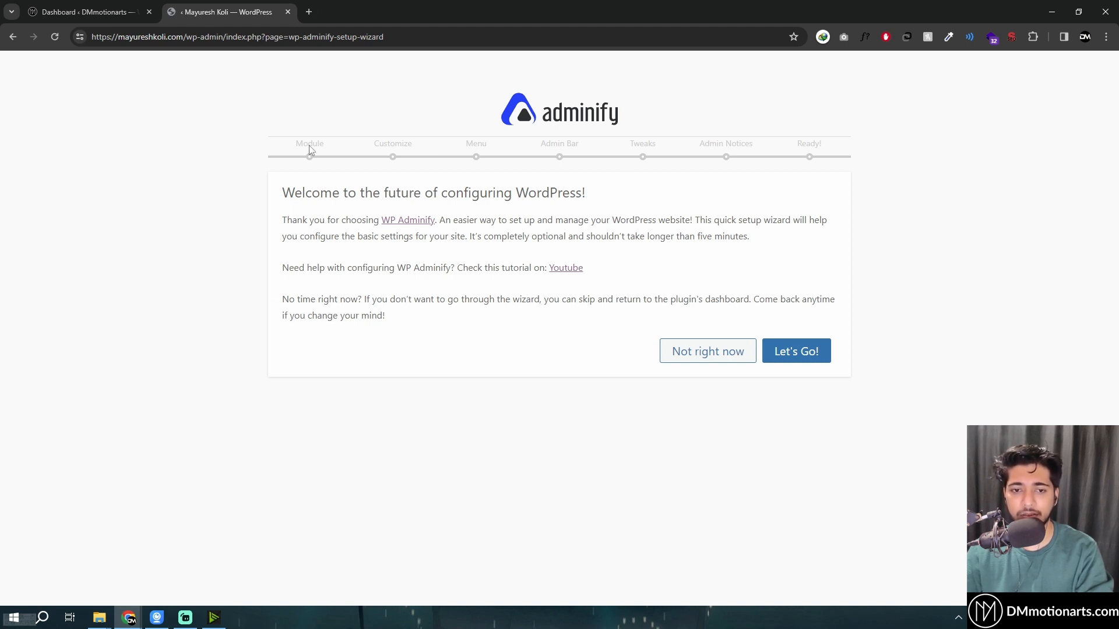
Start the WP Adminify setup wizard and accept the Module page with all modules left enabled
left_click(798, 356)
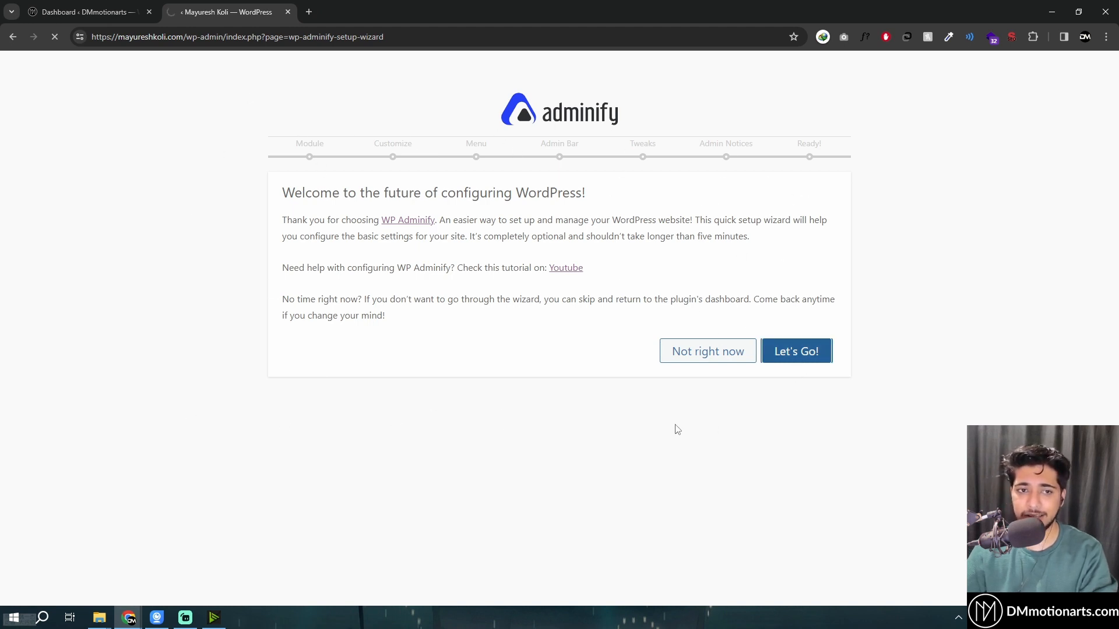
scroll(454, 499, "down", 6)
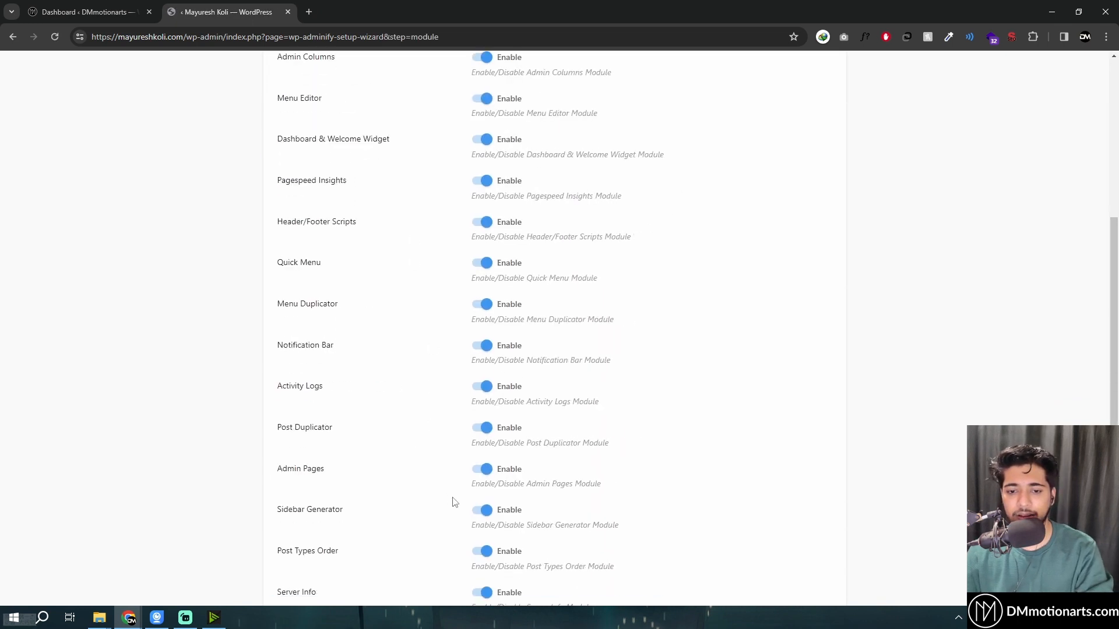
scroll(464, 509, "down", 1)
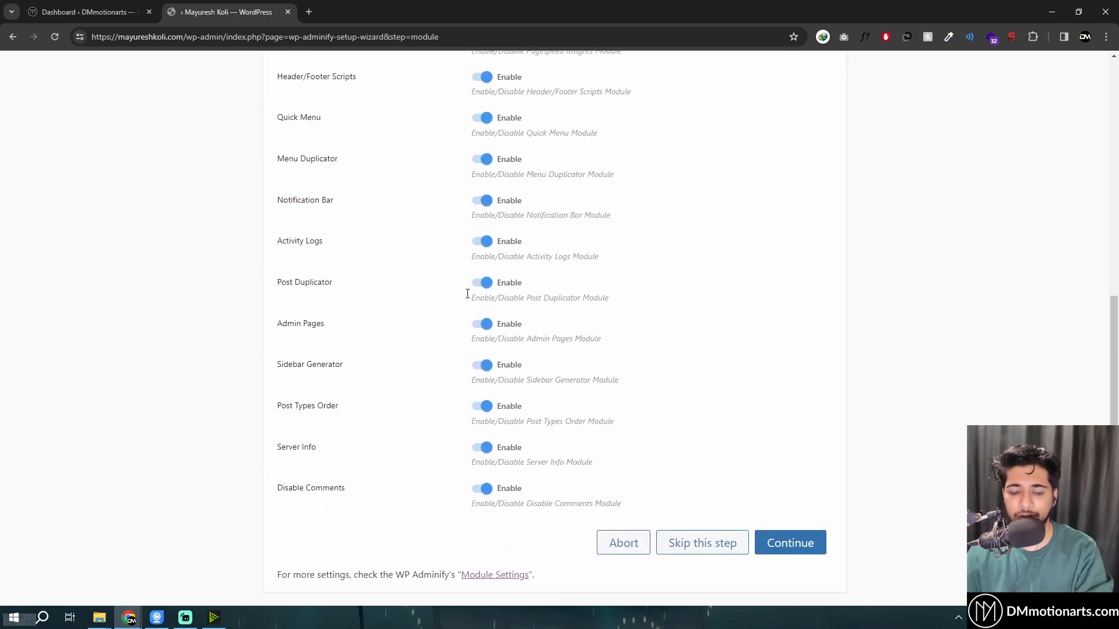
left_click(783, 543)
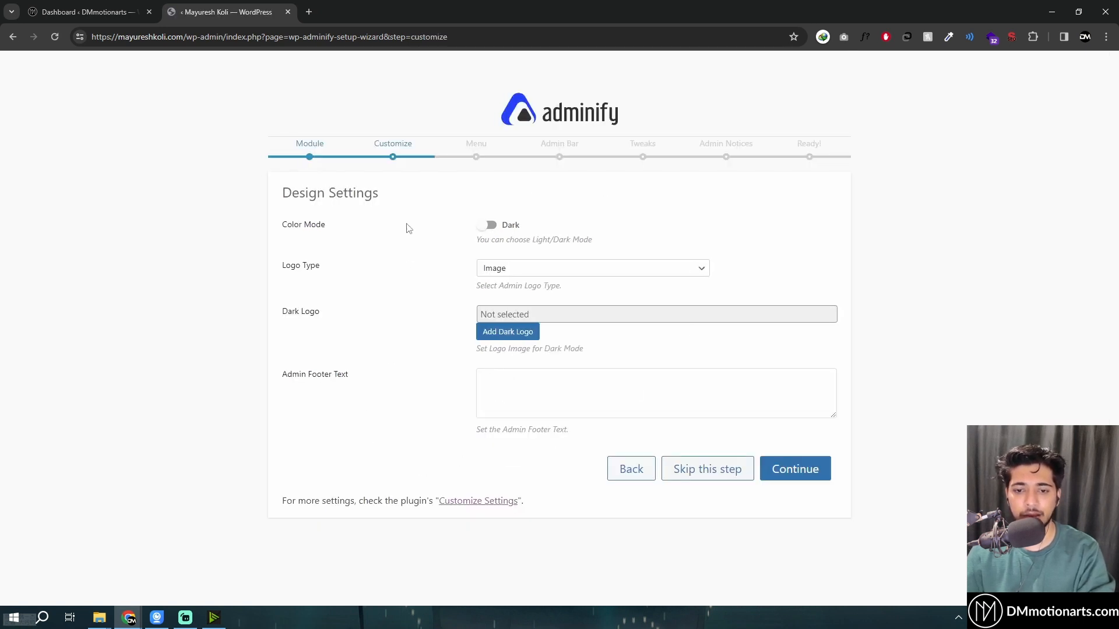
Set the wizard's Color Mode to Light and continue past the Design Settings
left_click(488, 226)
left_click(489, 227)
left_click(488, 227)
left_click(488, 227)
left_click(489, 228)
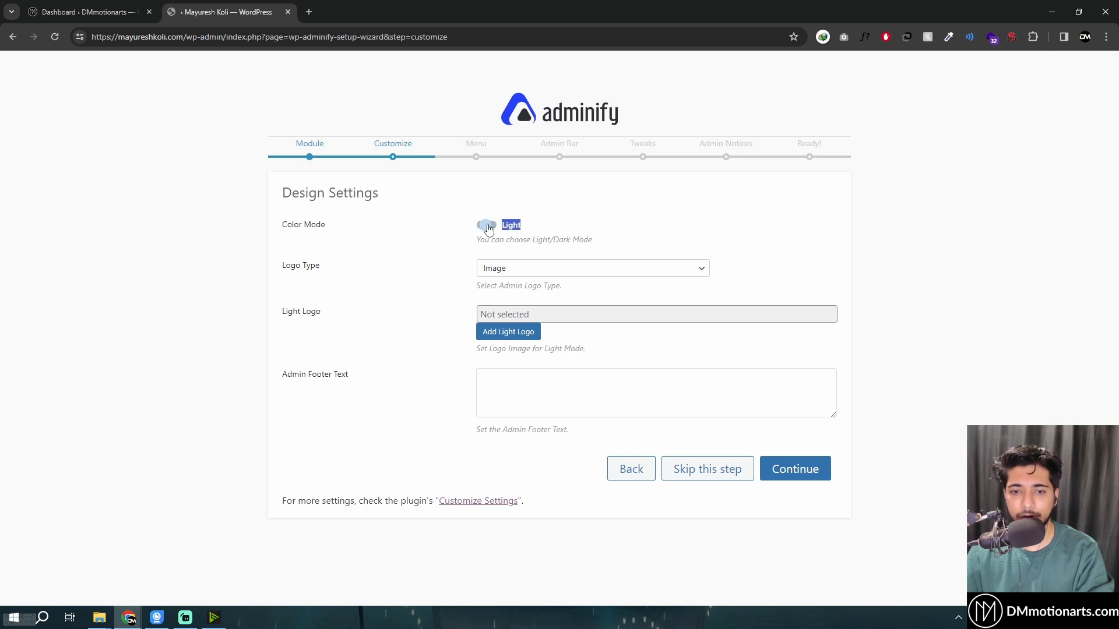
left_click(488, 228)
left_click(488, 227)
left_click(798, 469)
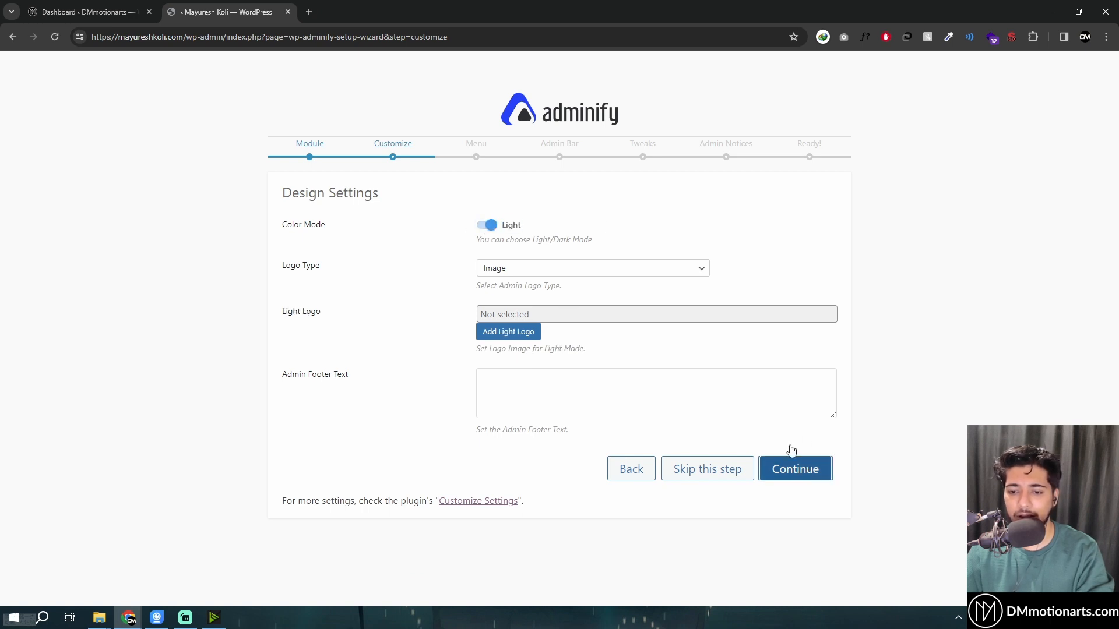
left_click(407, 154)
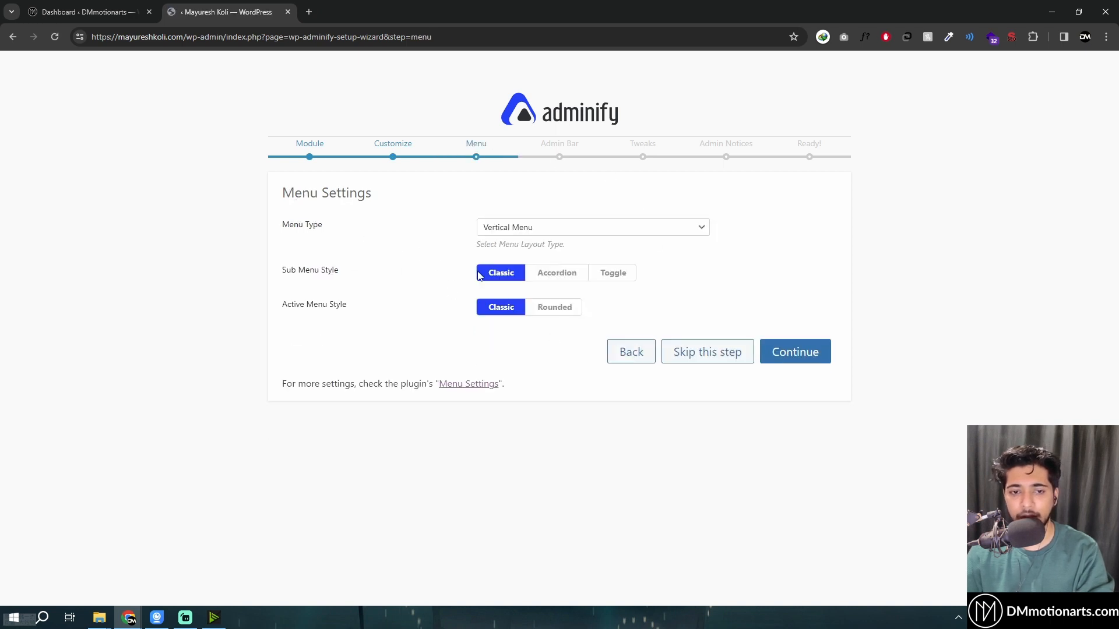
Finish the wizard with default Menu, Admin Bar, Tweaks and Admin Notices settings, and enter the WP Adminify dashboard without opting in to email notifications
left_click(802, 358)
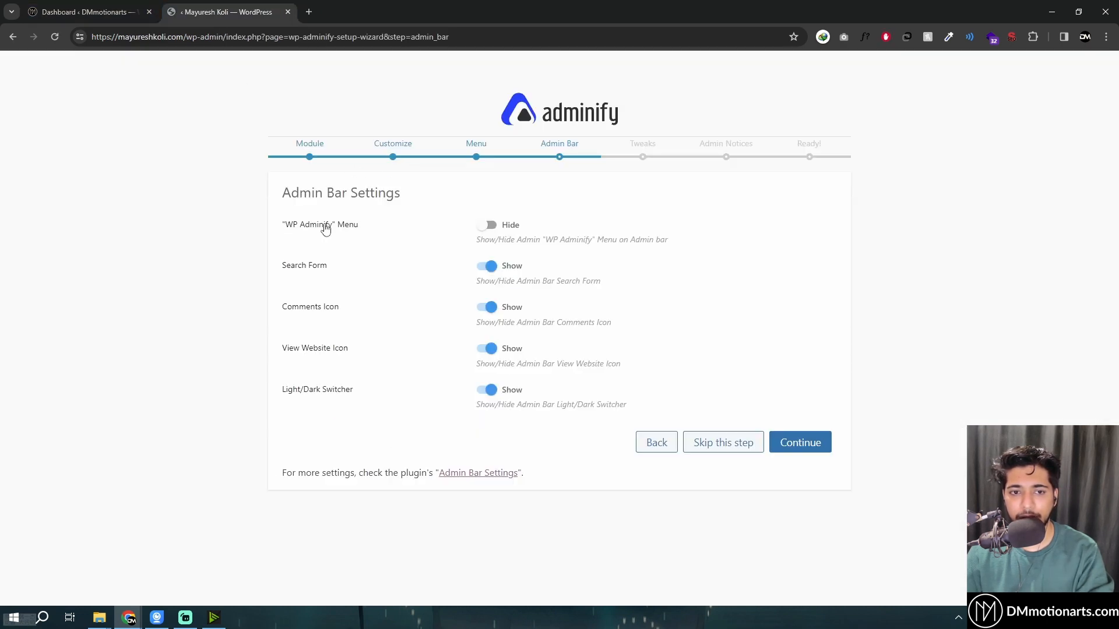
left_click(80, 7)
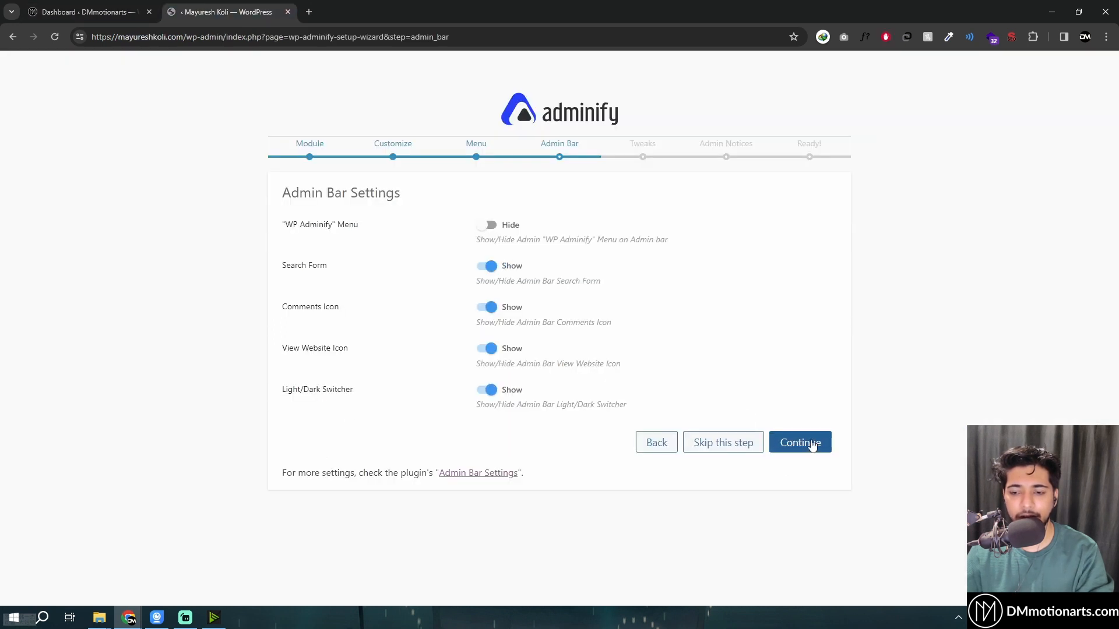
left_click(813, 445)
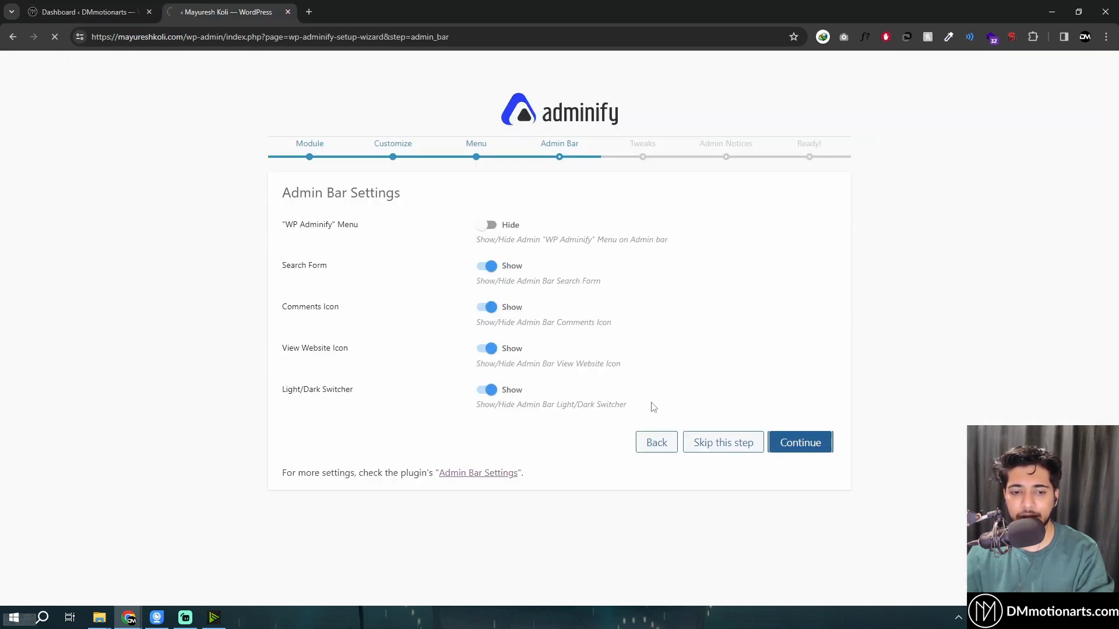
scroll(661, 384, "down", 3)
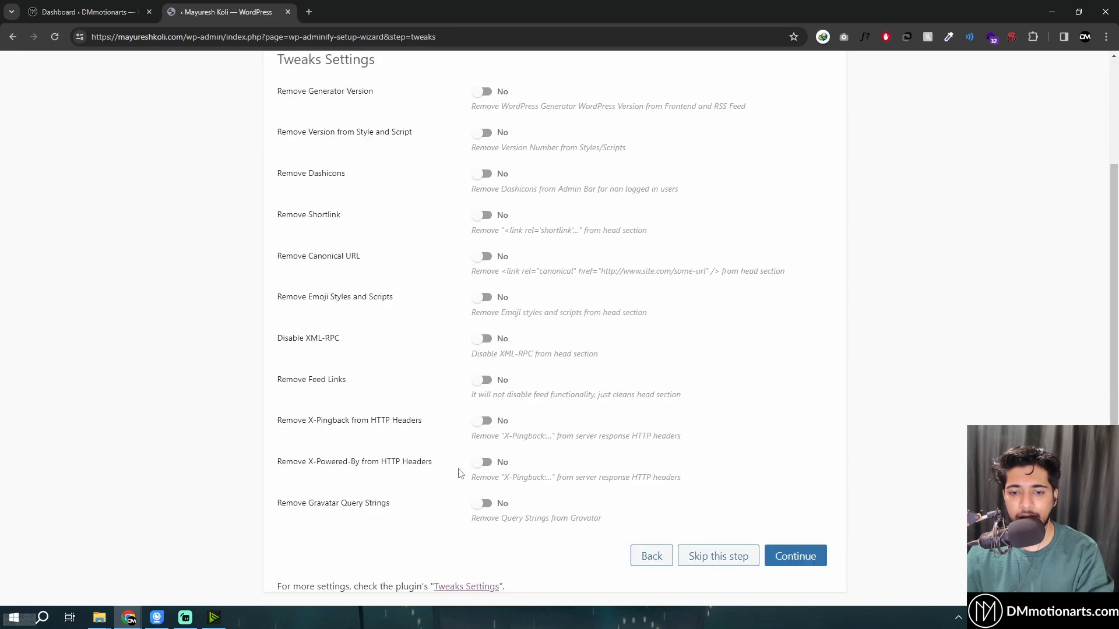
scroll(462, 473, "up", 3)
scroll(771, 470, "down", 3)
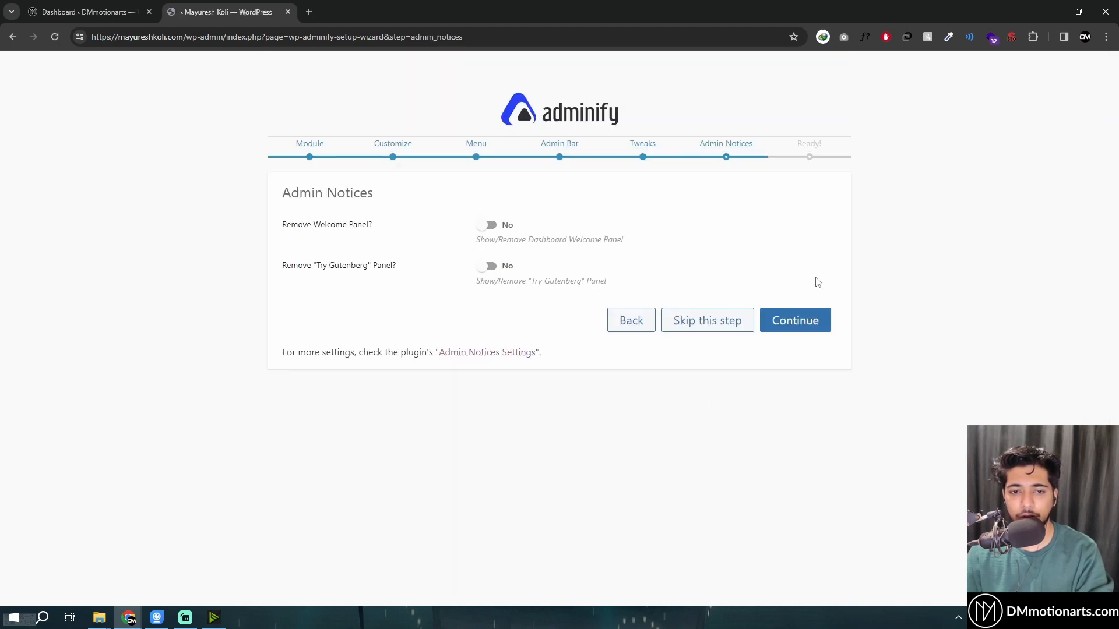
left_click(810, 323)
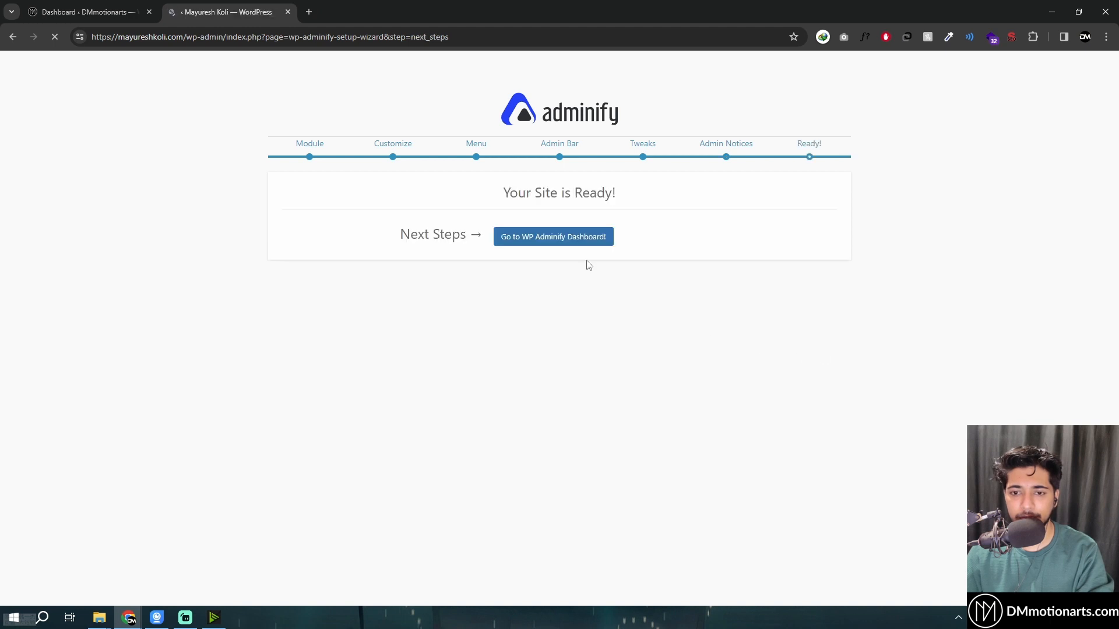
left_click(563, 244)
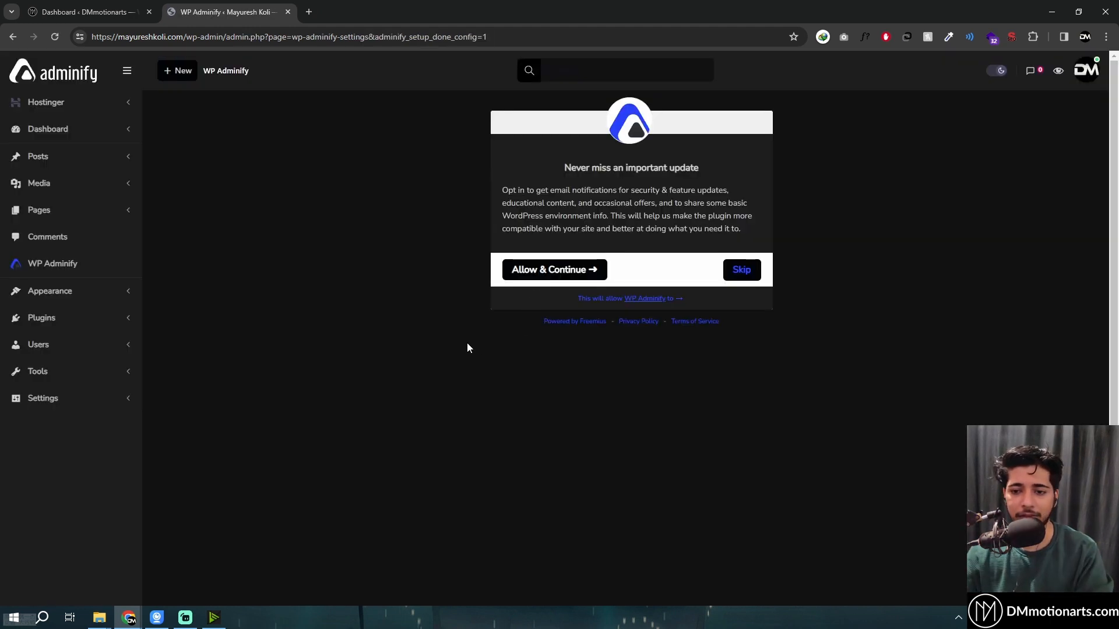
left_click(752, 277)
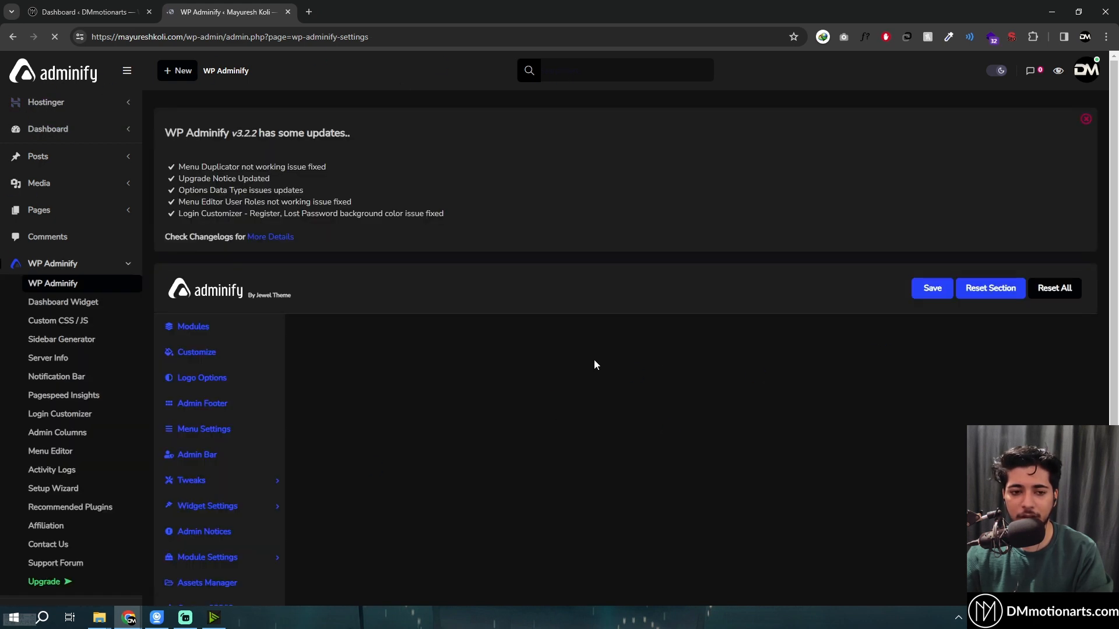
Dismiss the WP Adminify updates notice and try both color modes, leaving the admin area in light mode
left_click(996, 71)
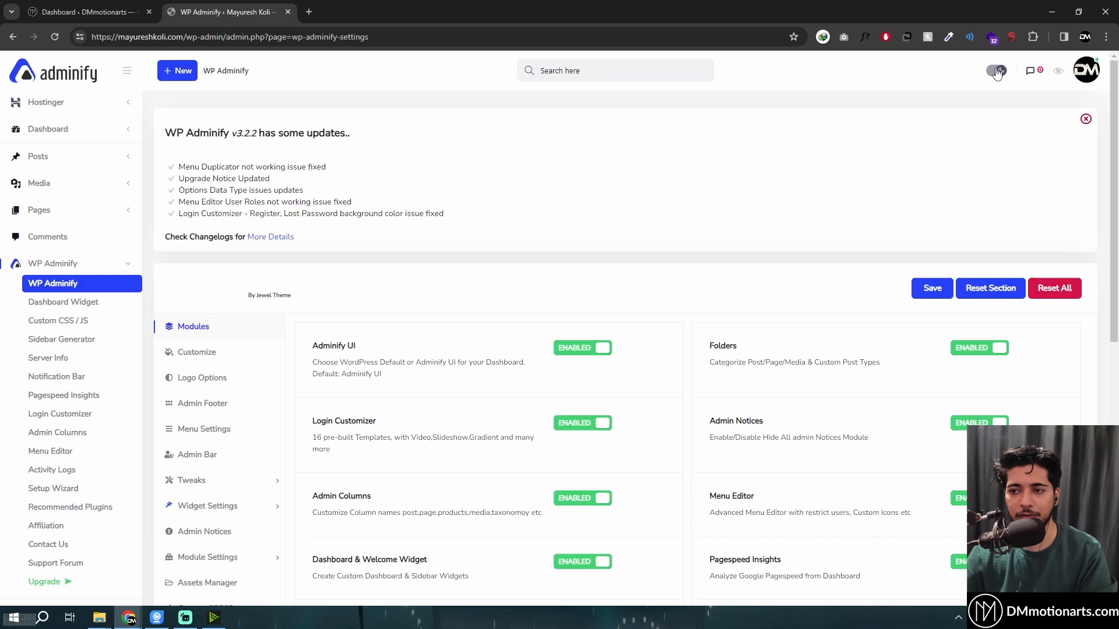
left_click(1085, 119)
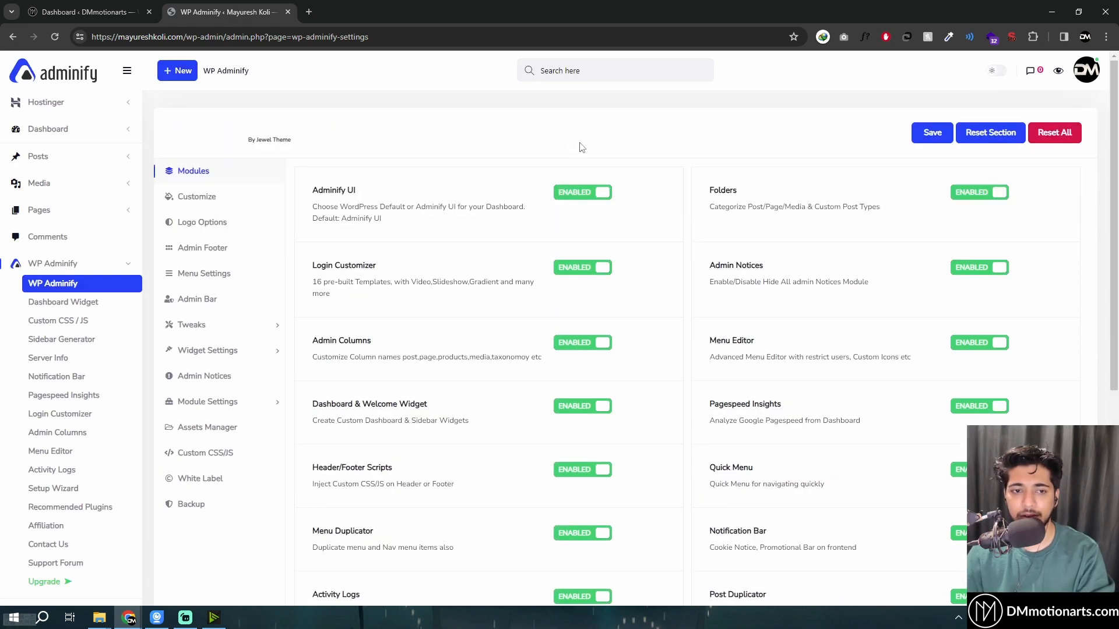
left_click(994, 72)
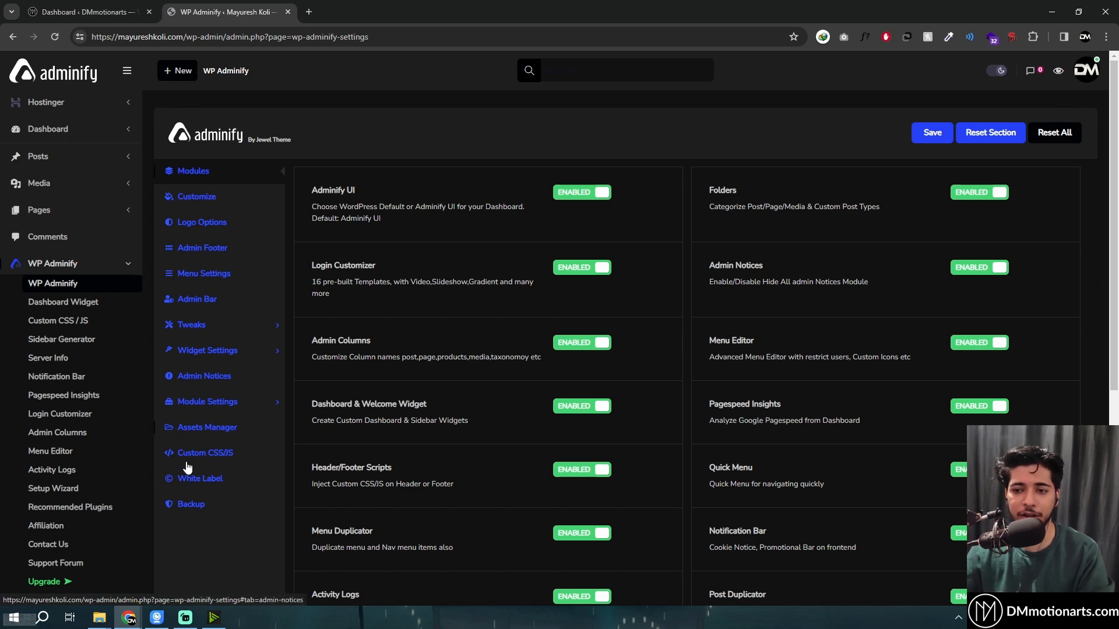
left_click(997, 70)
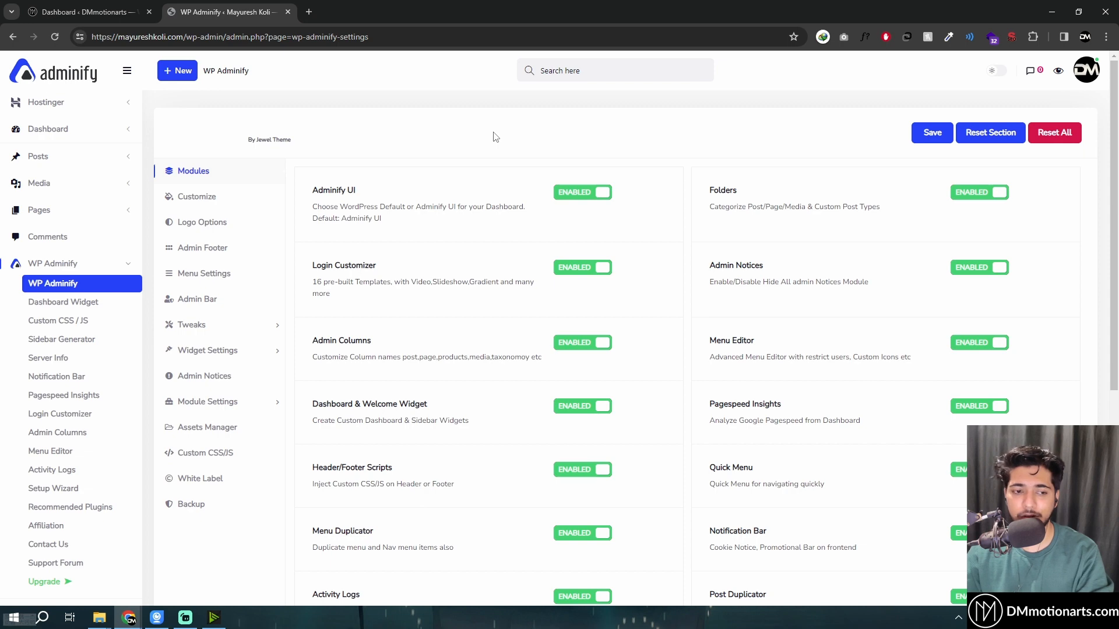
After a look at the other site's default dashboard, open this site's Dashboard home in a new tab and dismiss its Welcome to WordPress panel
key("ctrl+Tab")
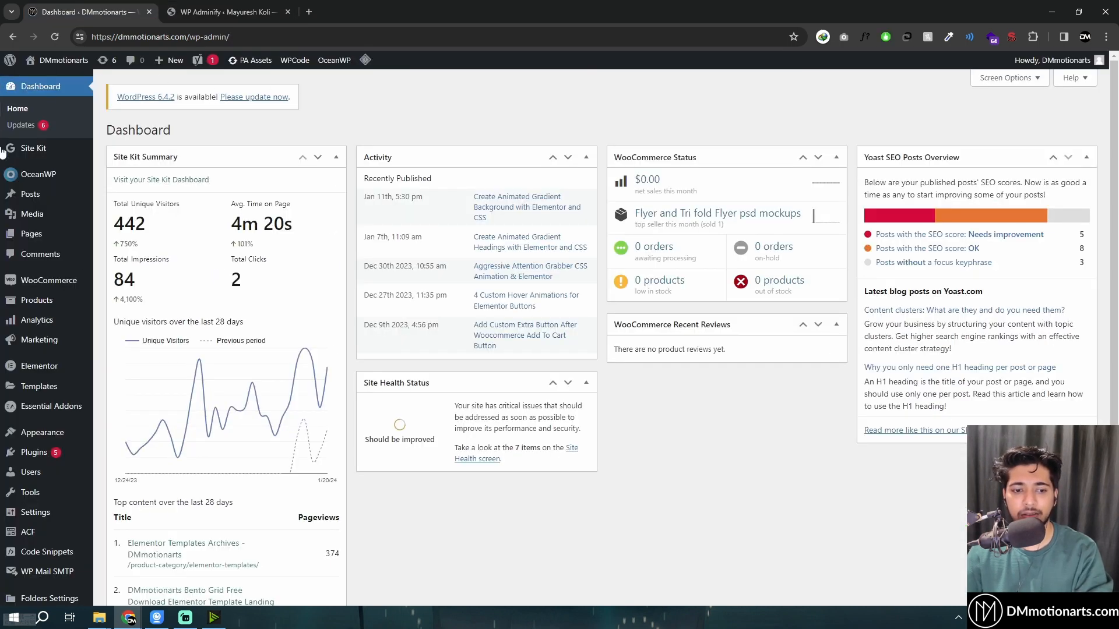
left_click(244, 17)
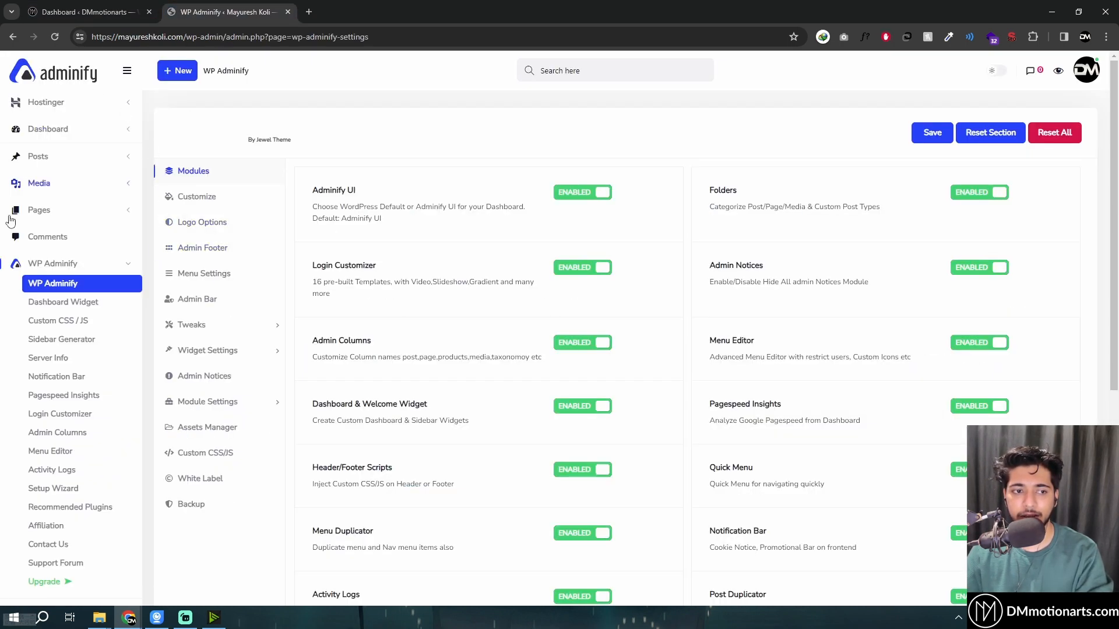
middle_click(59, 133)
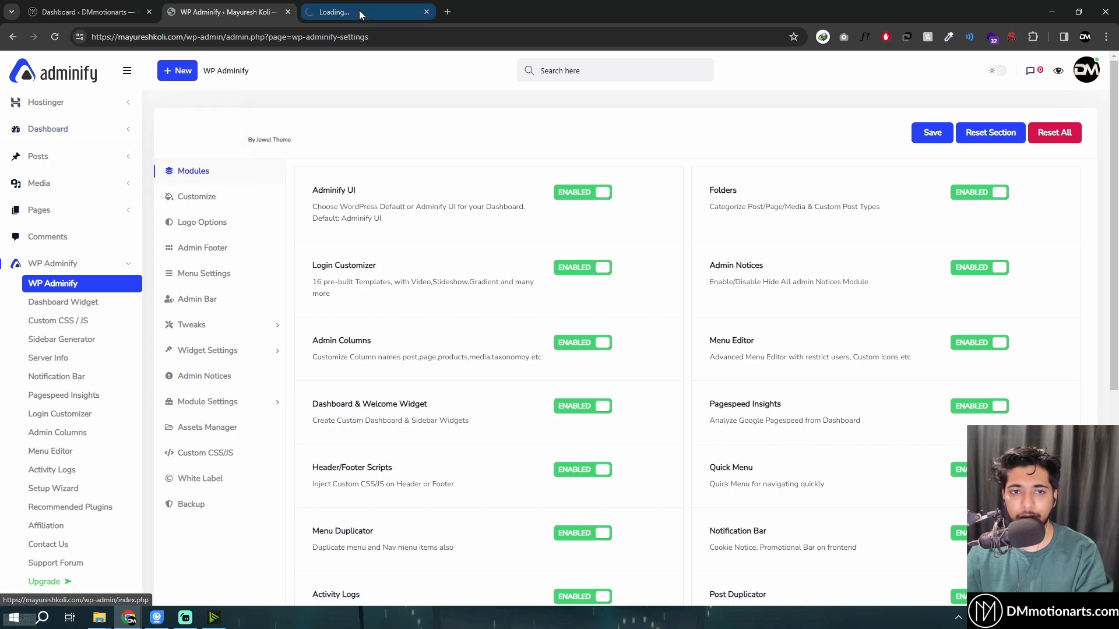
left_click_drag(359, 10, 265, 12)
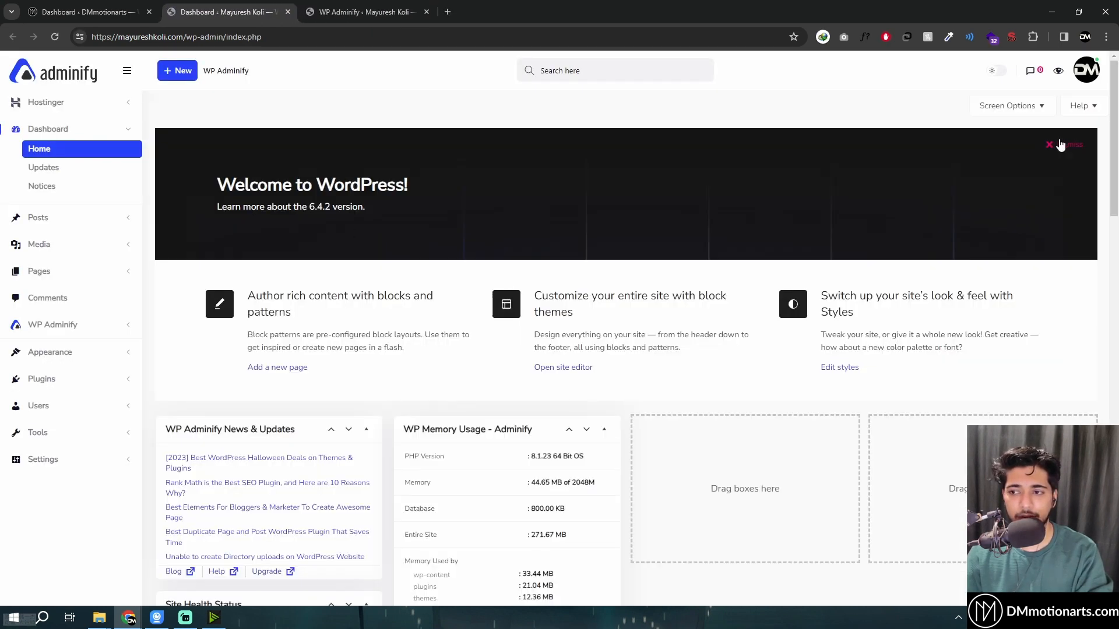
left_click(1064, 144)
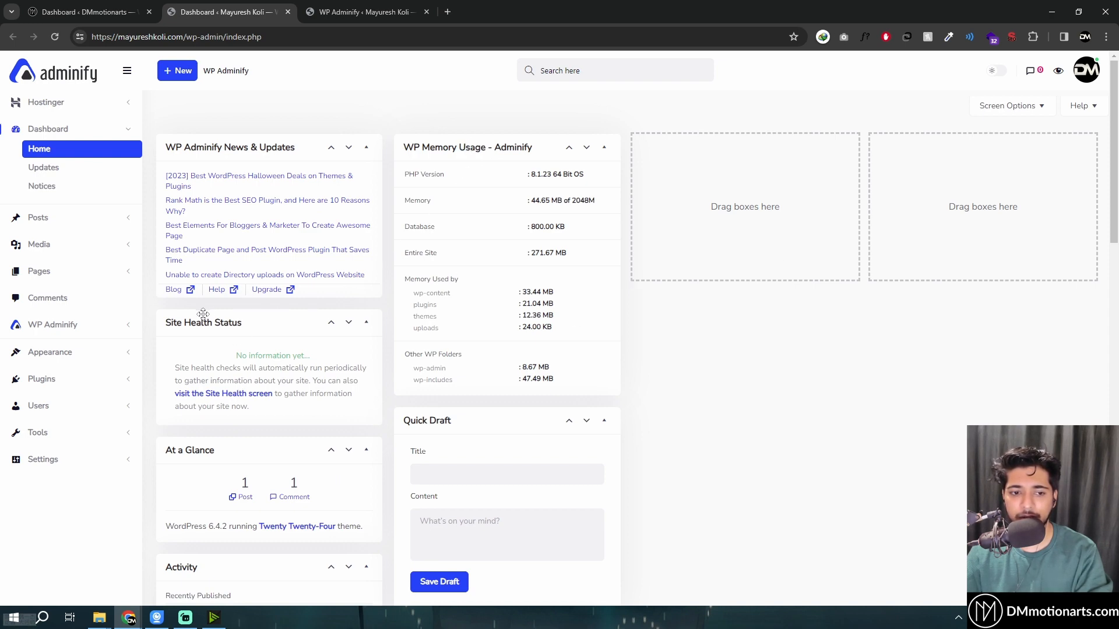
Rearrange the dashboard widgets, moving System Info and Activity Logs into the second column above WordPress Events and News
left_click_drag(203, 314, 656, 152)
scroll(233, 352, "down", 8)
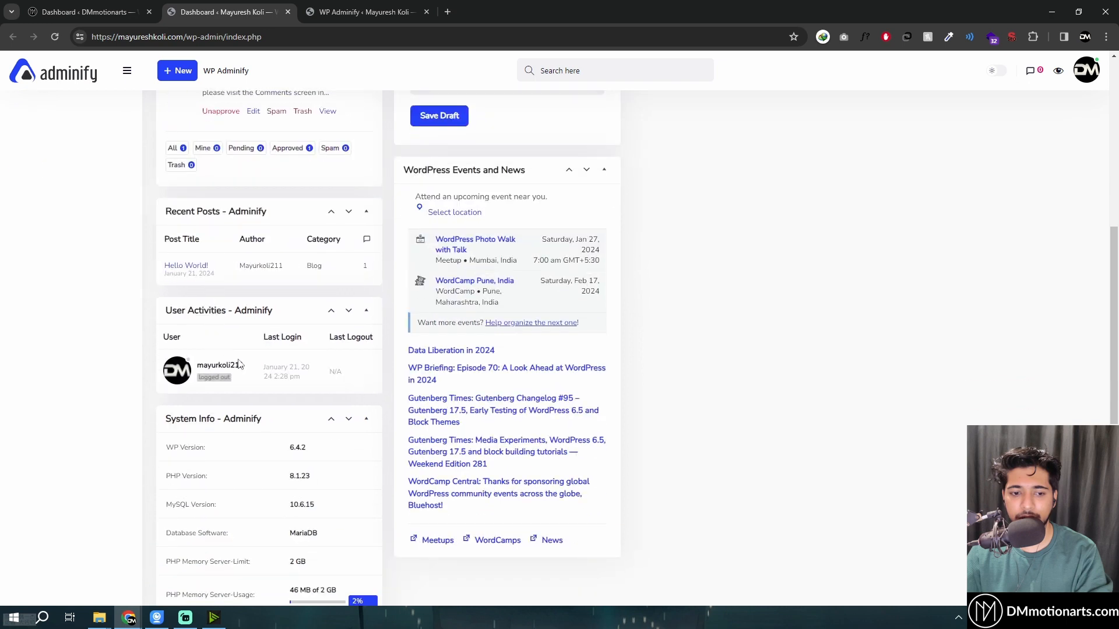
scroll(239, 364, "down", 1)
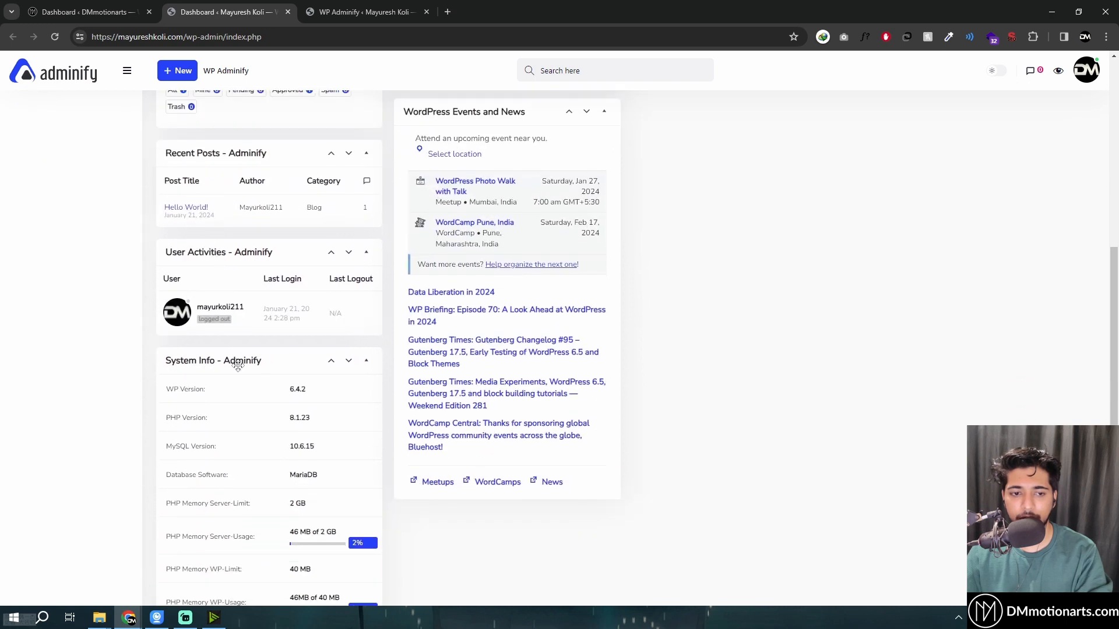
left_click_drag(229, 361, 501, 184)
scroll(303, 315, "down", 5)
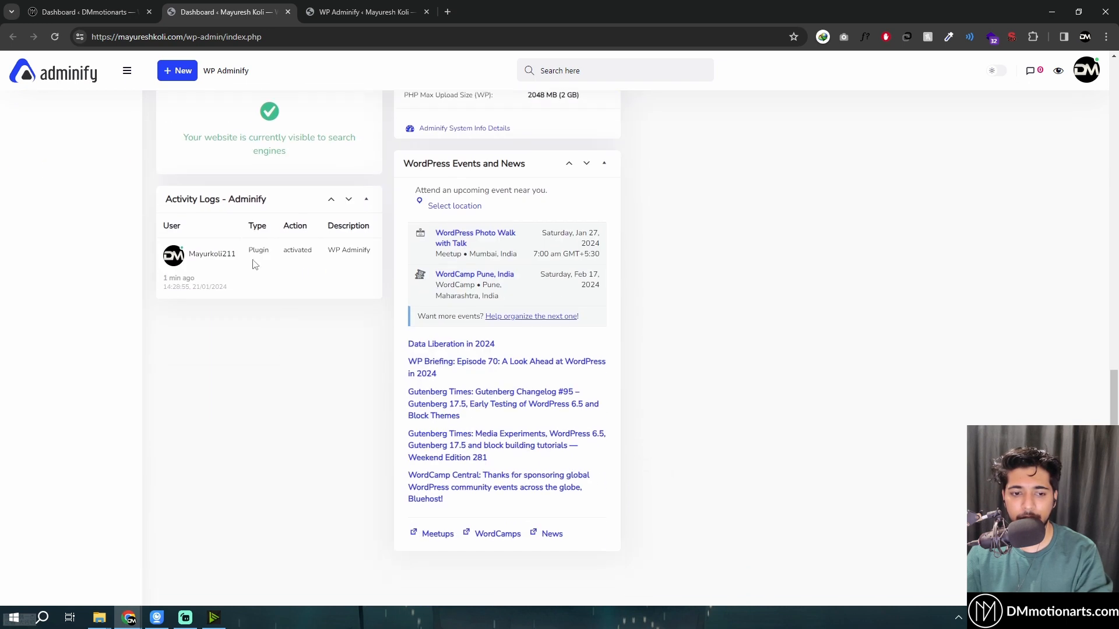
scroll(250, 262, "up", 4)
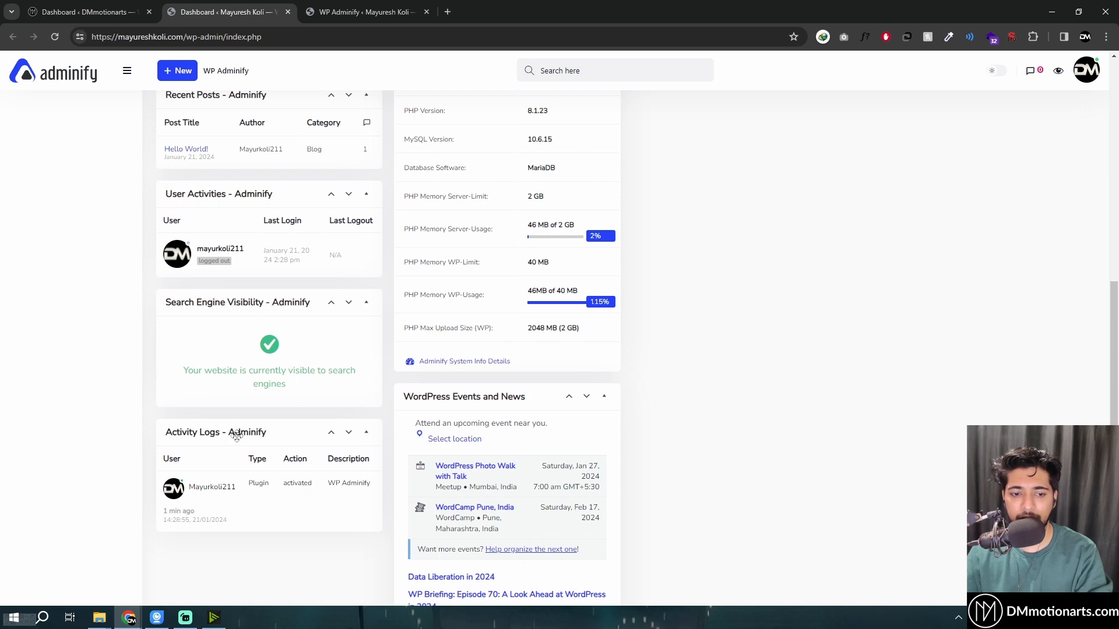
left_click_drag(230, 432, 484, 350)
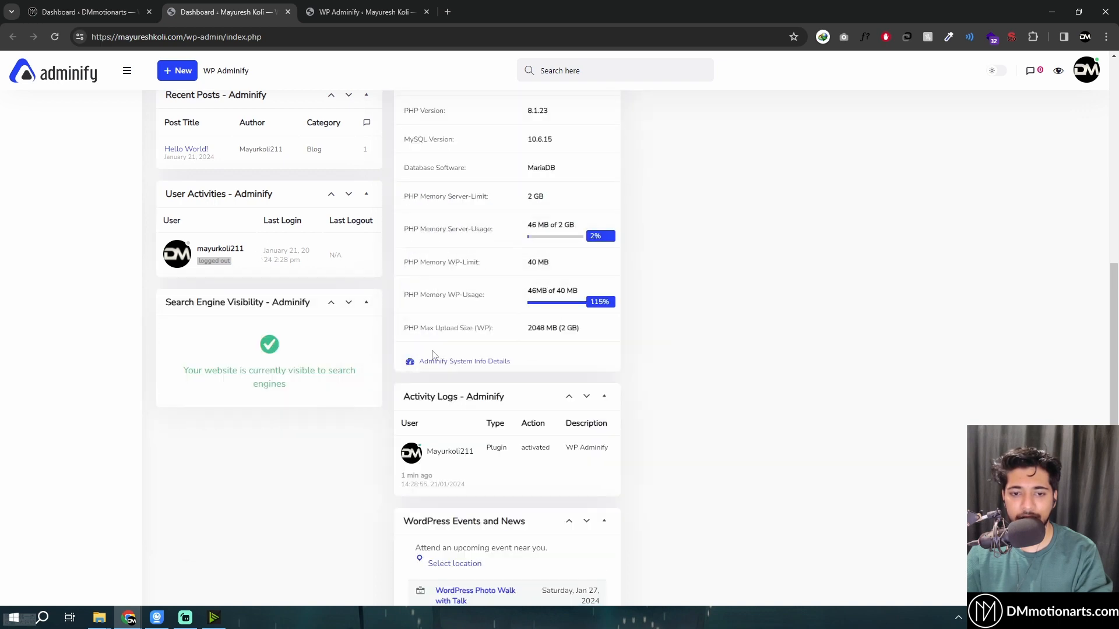
Move the WP Memory Usage widget into the fourth column of the dashboard and look over the resulting widget layout
scroll(443, 362, "up", 10)
left_click_drag(475, 420, 538, 243)
left_click_drag(460, 361, 989, 202)
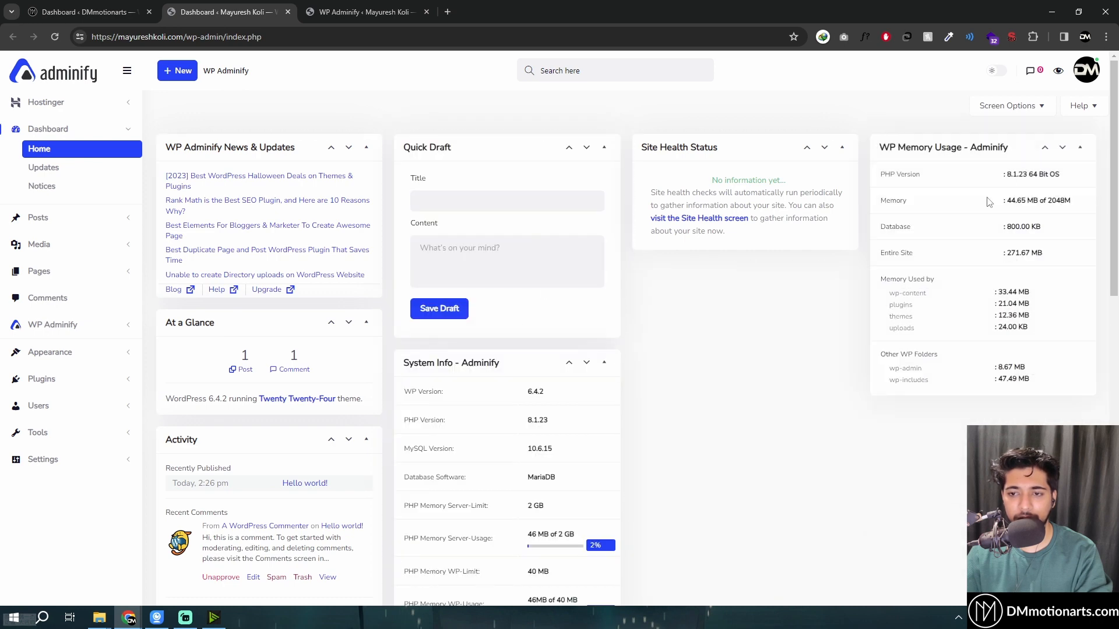
mouse_move(476, 368)
left_mouse_down()
mouse_move(795, 268)
mouse_move(477, 367)
left_mouse_up()
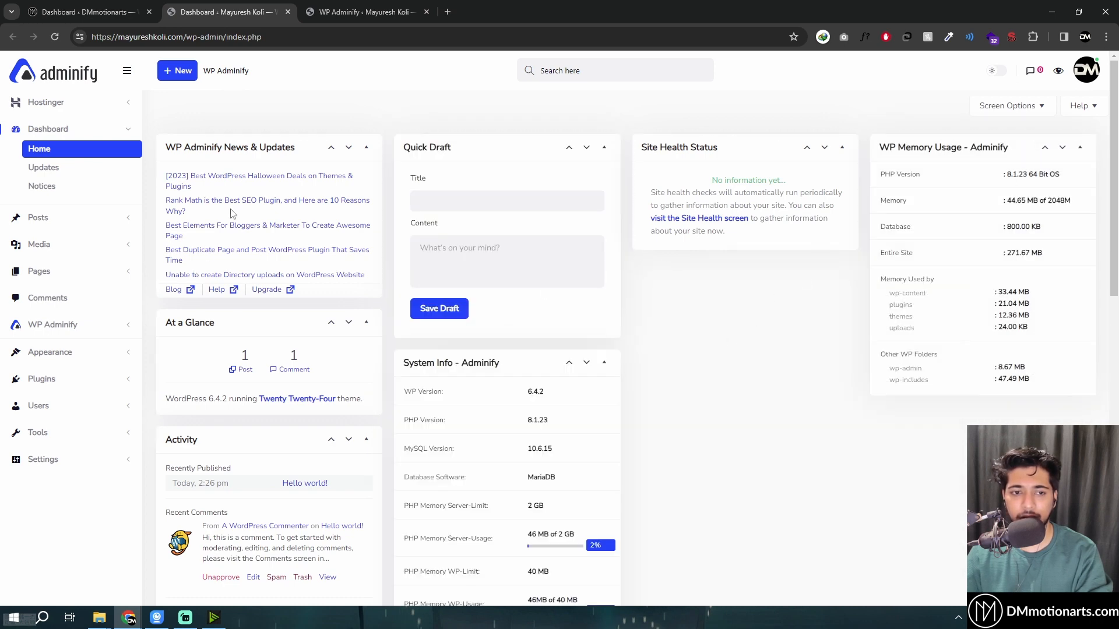
scroll(440, 339, "down", 6)
scroll(440, 339, "up", 6)
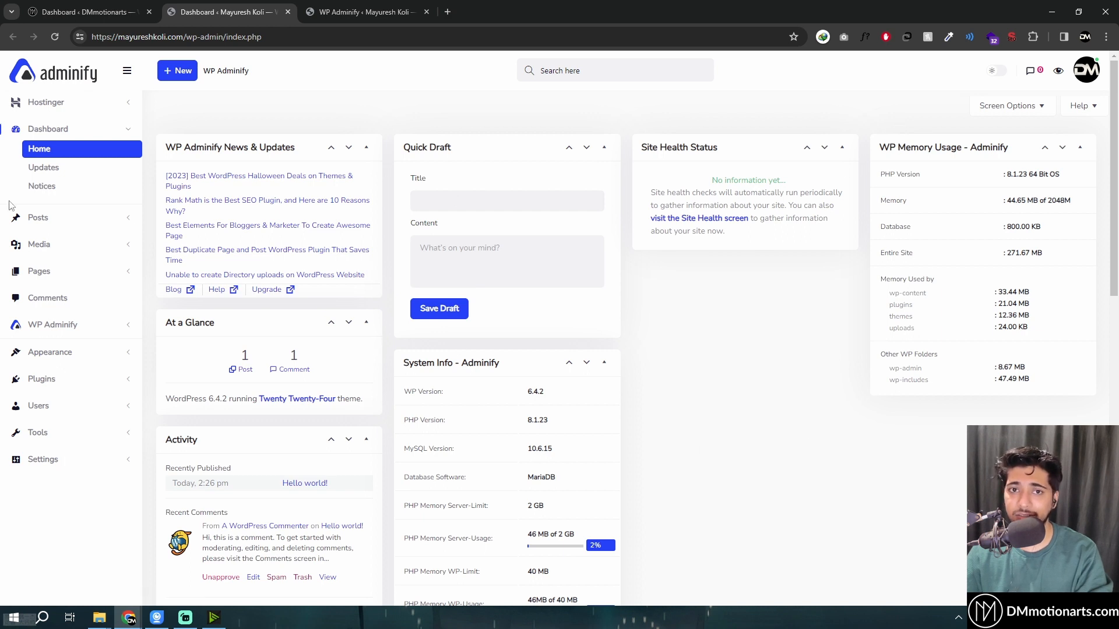
Open the Customize section of the WP Adminify settings
mouse_move(90, 327)
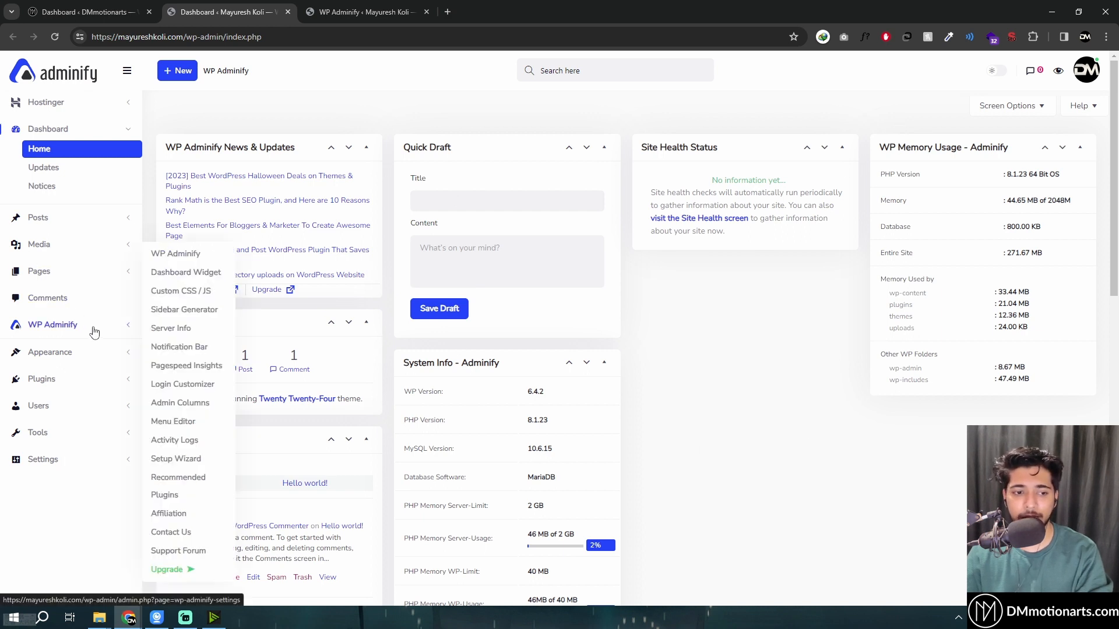
left_click(168, 262)
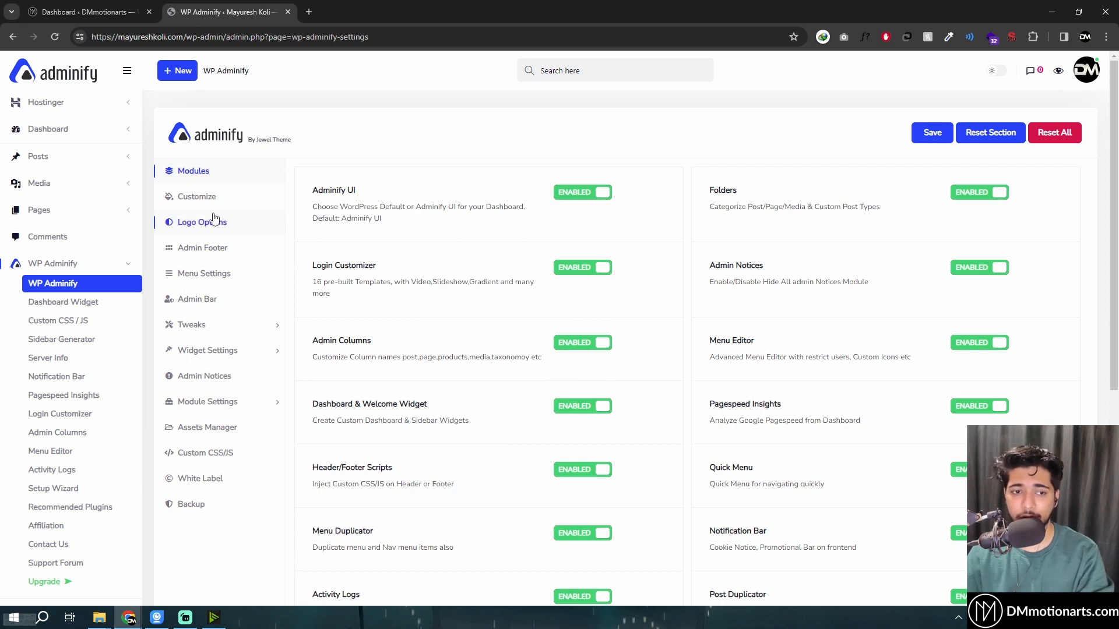
left_click(192, 201)
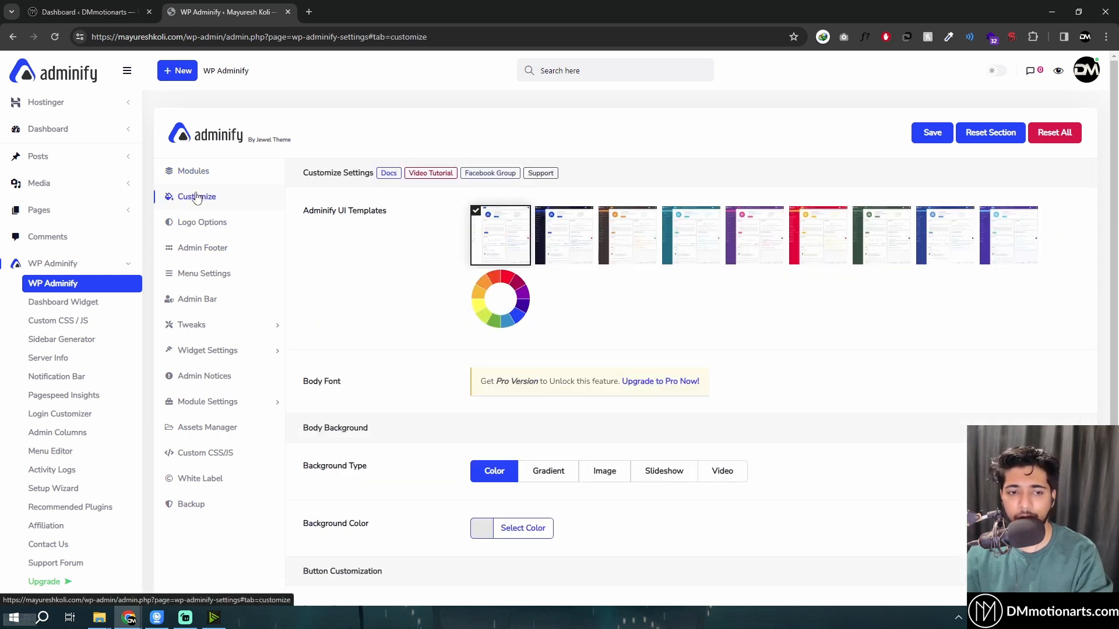
Compare the first, light Adminify UI template with the dark navy one by switching between them several times
left_click(571, 242)
left_click(504, 243)
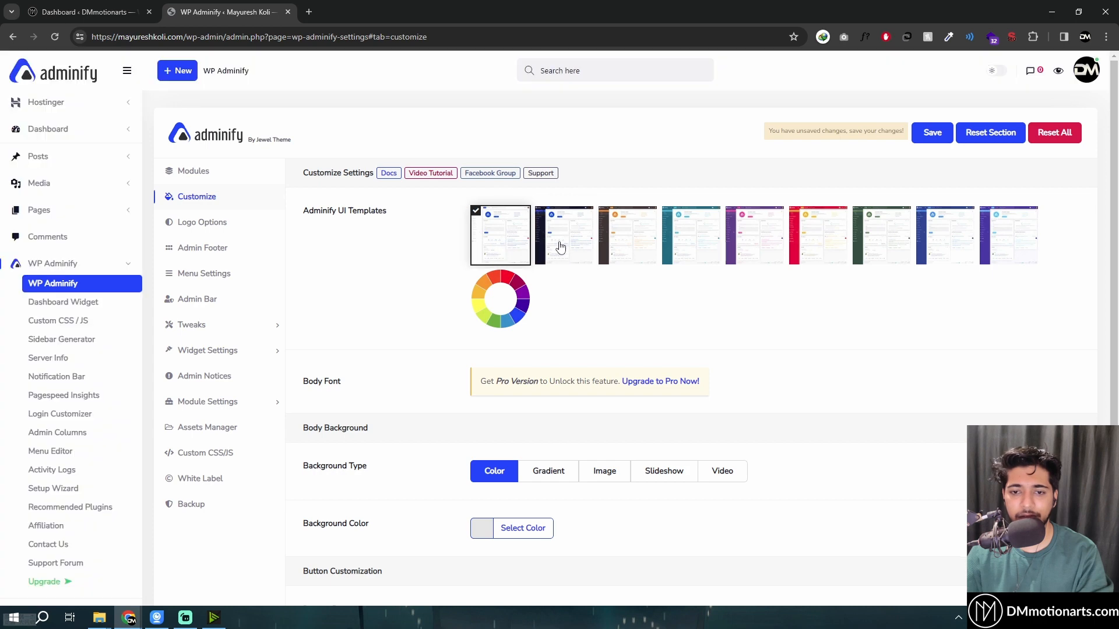
left_click(560, 245)
left_click(512, 243)
left_click(554, 245)
left_click(505, 240)
left_click(563, 242)
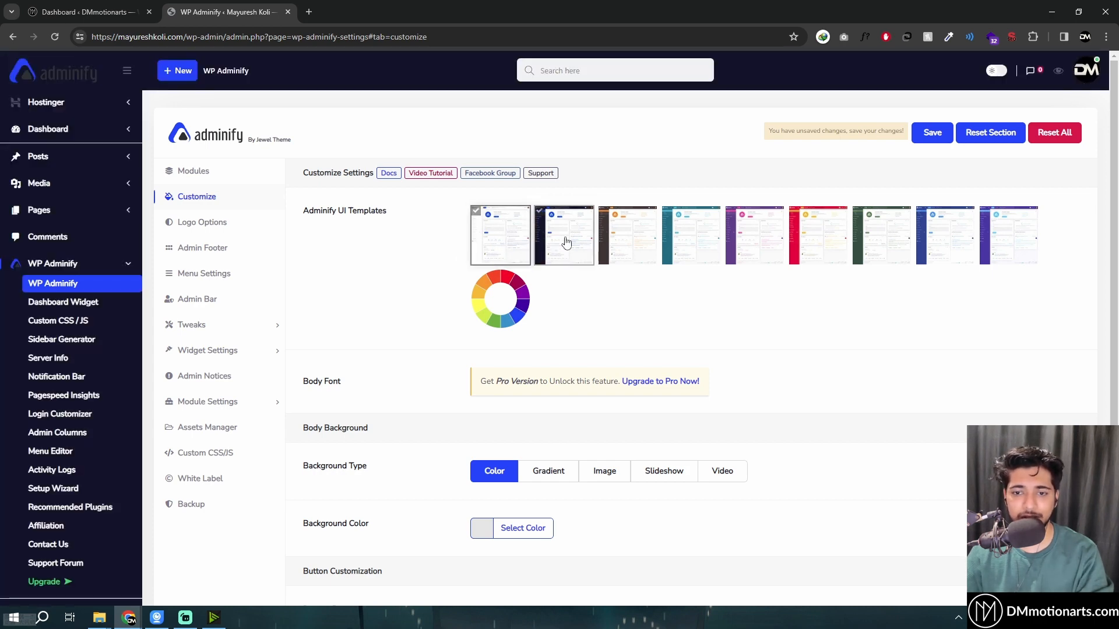
Try the remaining Adminify UI templates and the color wheel option, return to the first light template and save the settings
left_click(629, 243)
left_click(697, 242)
left_click(757, 243)
left_click(828, 243)
left_click(882, 244)
left_click(934, 244)
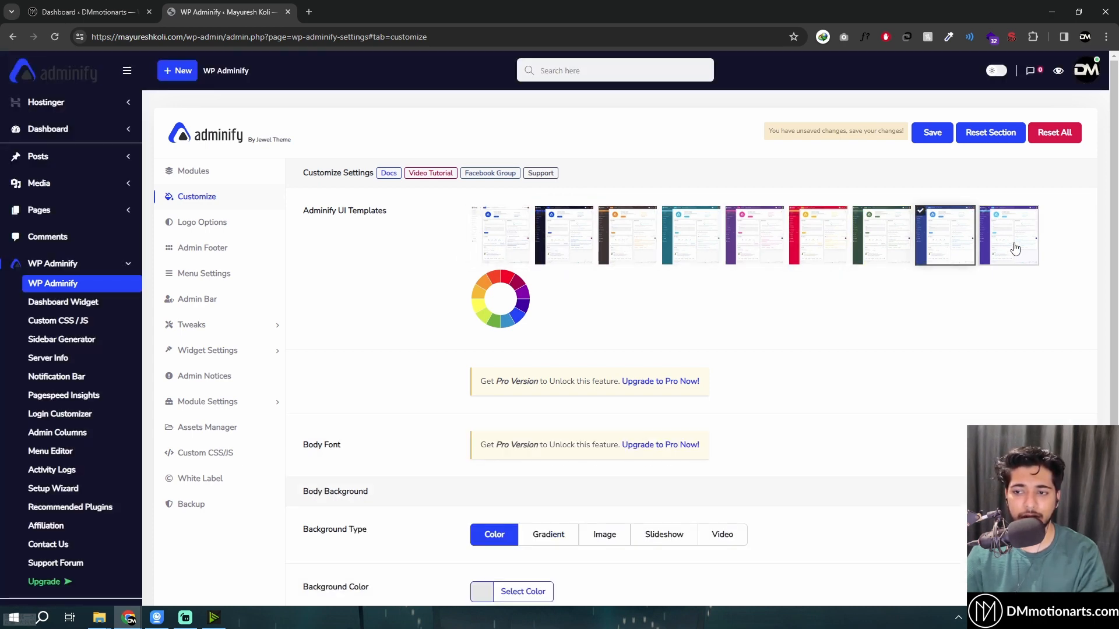
left_click(1014, 245)
left_click(529, 310)
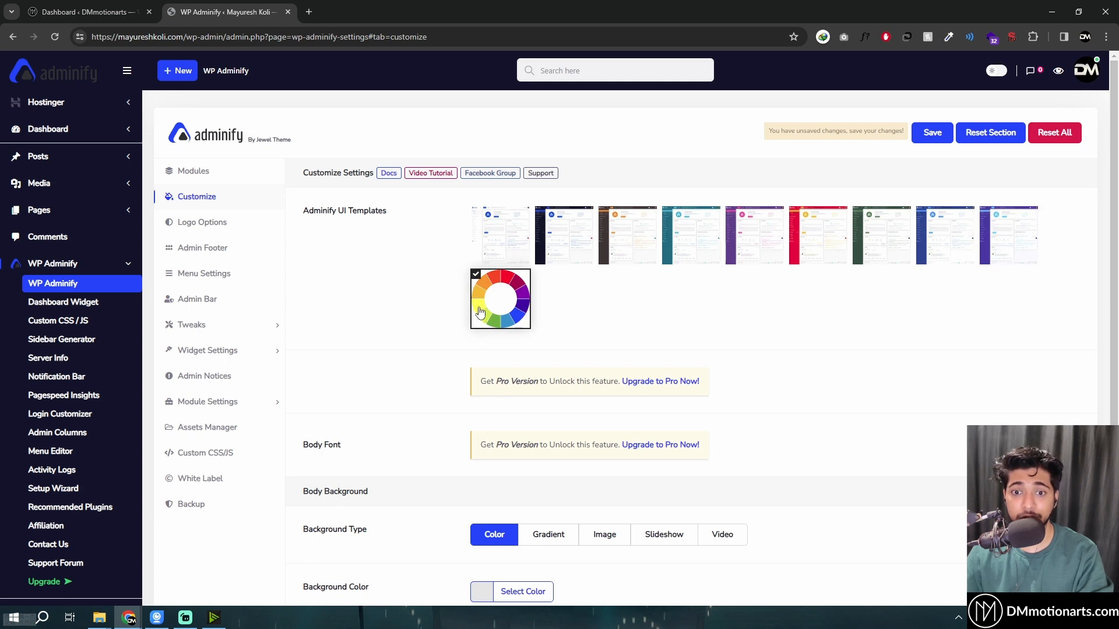
left_click(482, 230)
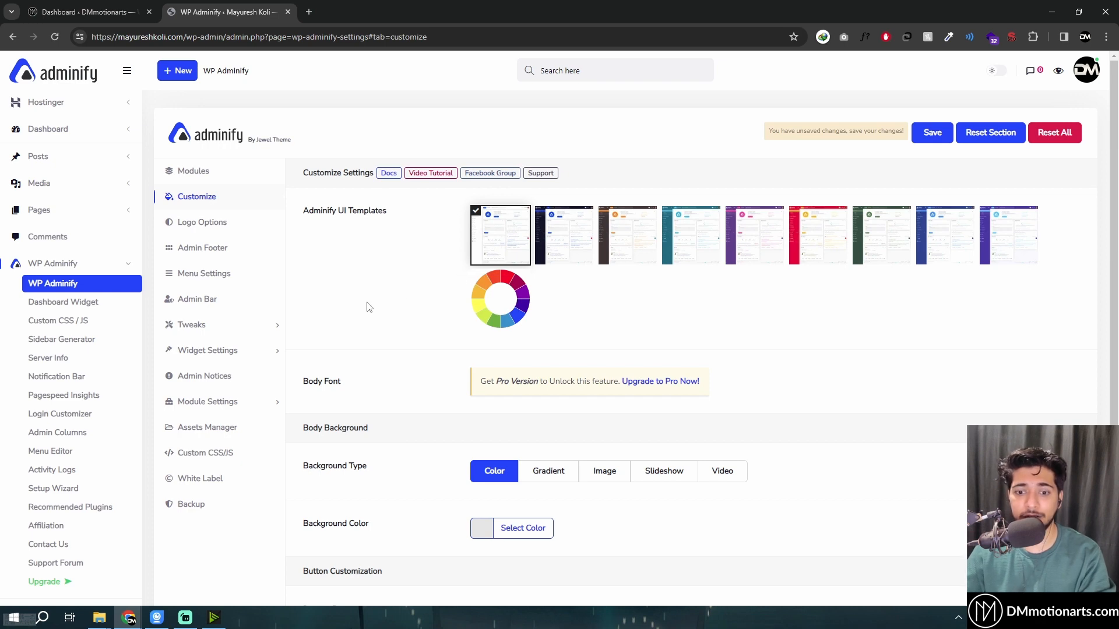
left_click(934, 134)
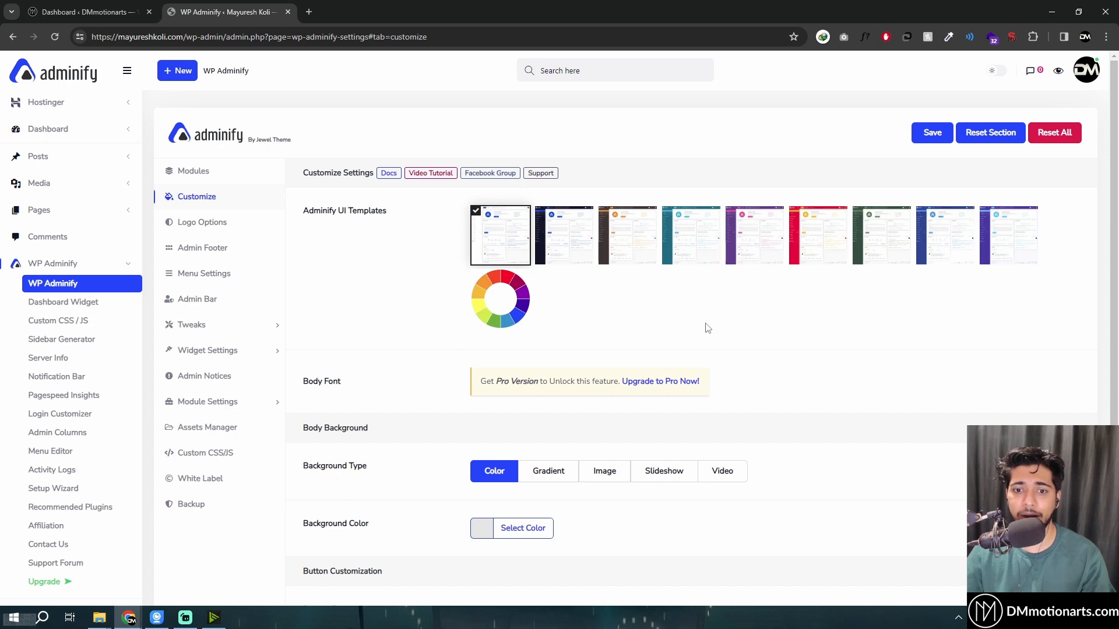
Set the body background color to the red preset and save the Customize settings
scroll(629, 343, "down", 2)
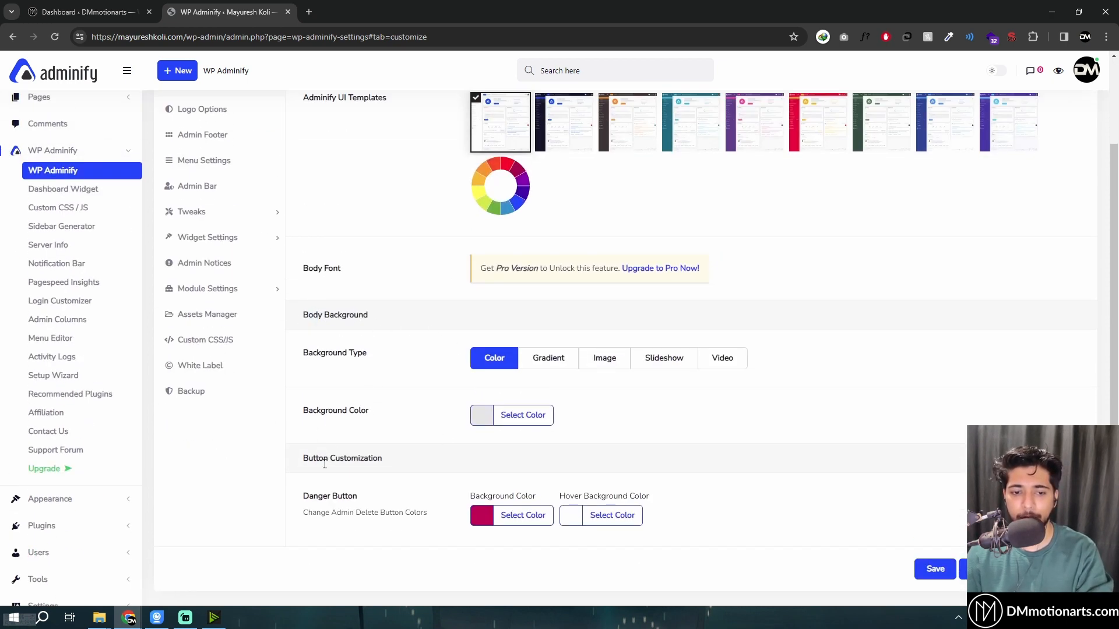
scroll(165, 474, "down", 1)
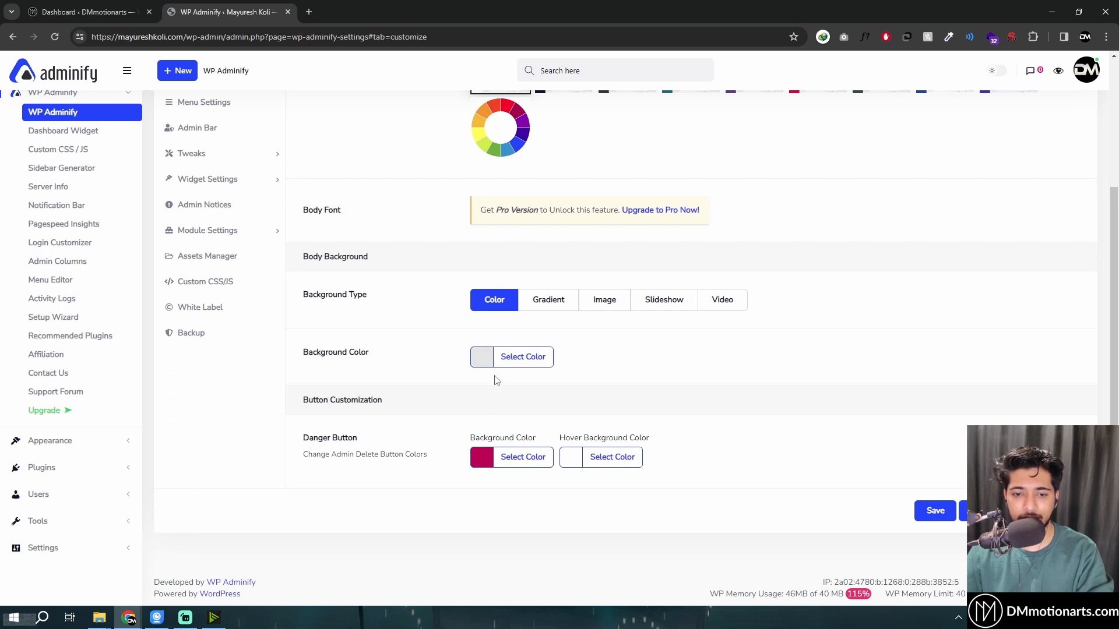
left_click(501, 357)
left_click(508, 493)
left_click(936, 511)
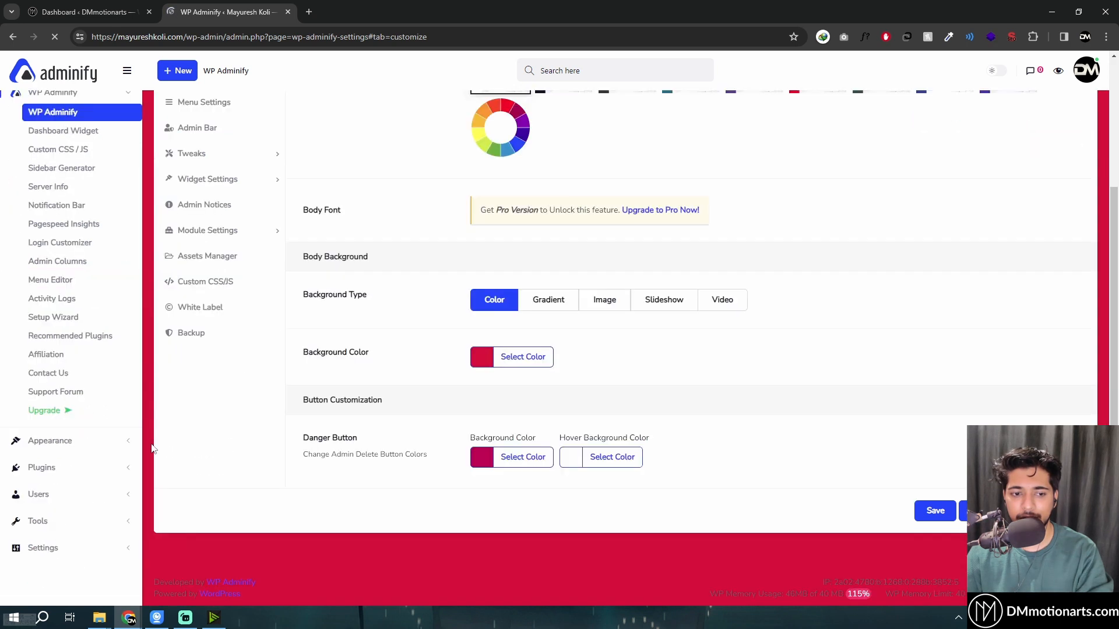
Clear the custom body background color, save the settings and reload the page
left_click(493, 358)
left_click(618, 357)
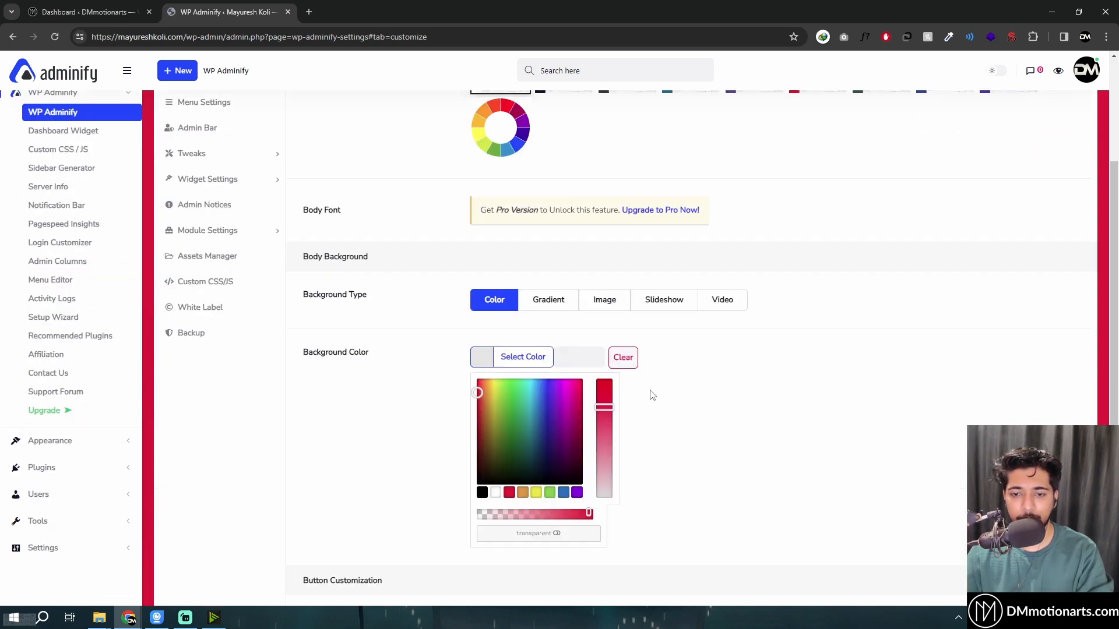
left_click(728, 404)
left_click(935, 511)
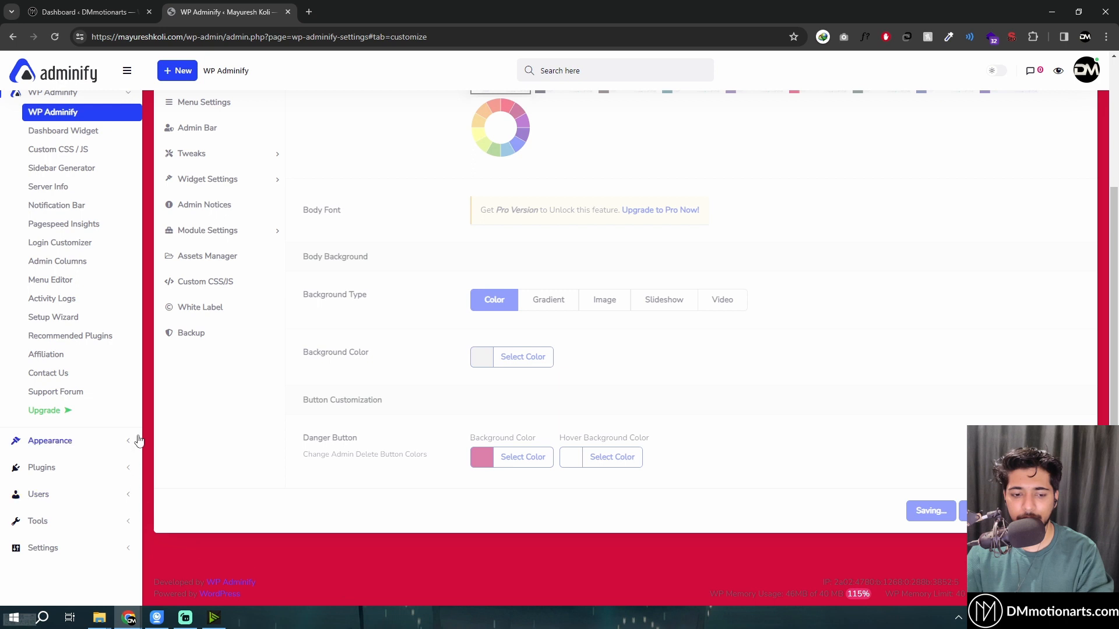
left_click(48, 40)
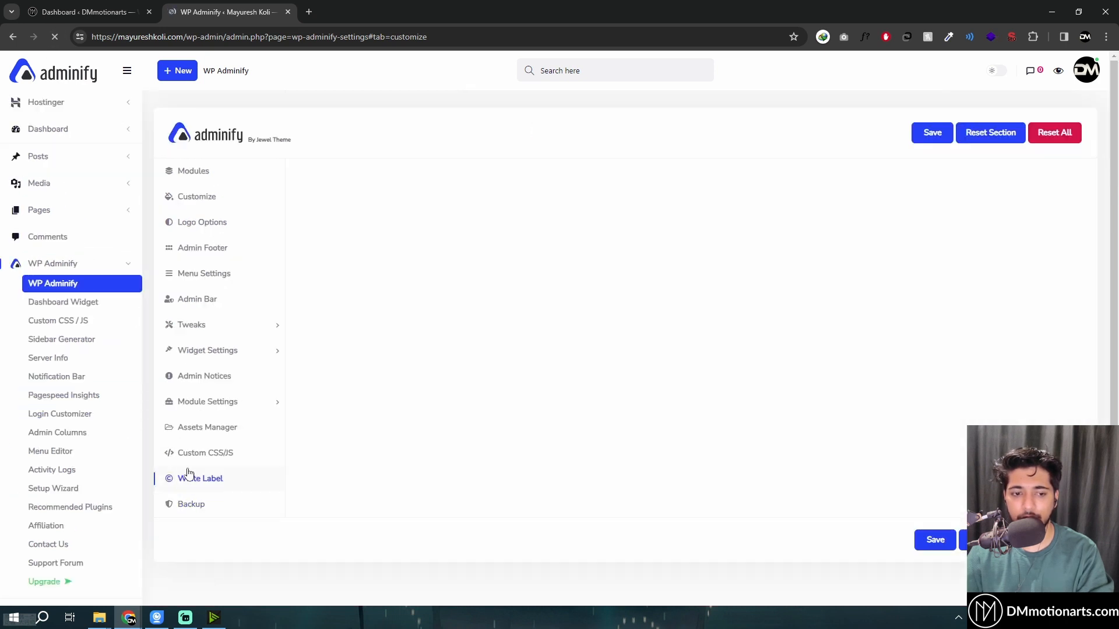
Try the Gradient, Image, Slideshow and Video body background types, and set the background type back to Color
scroll(189, 473, "up", 3)
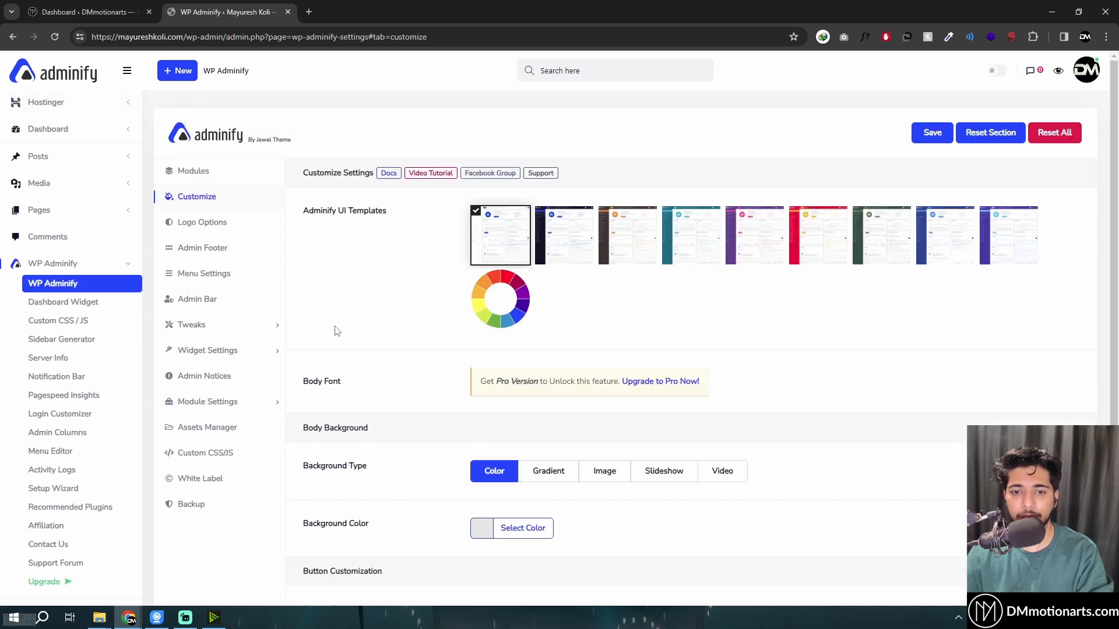
left_click(204, 228)
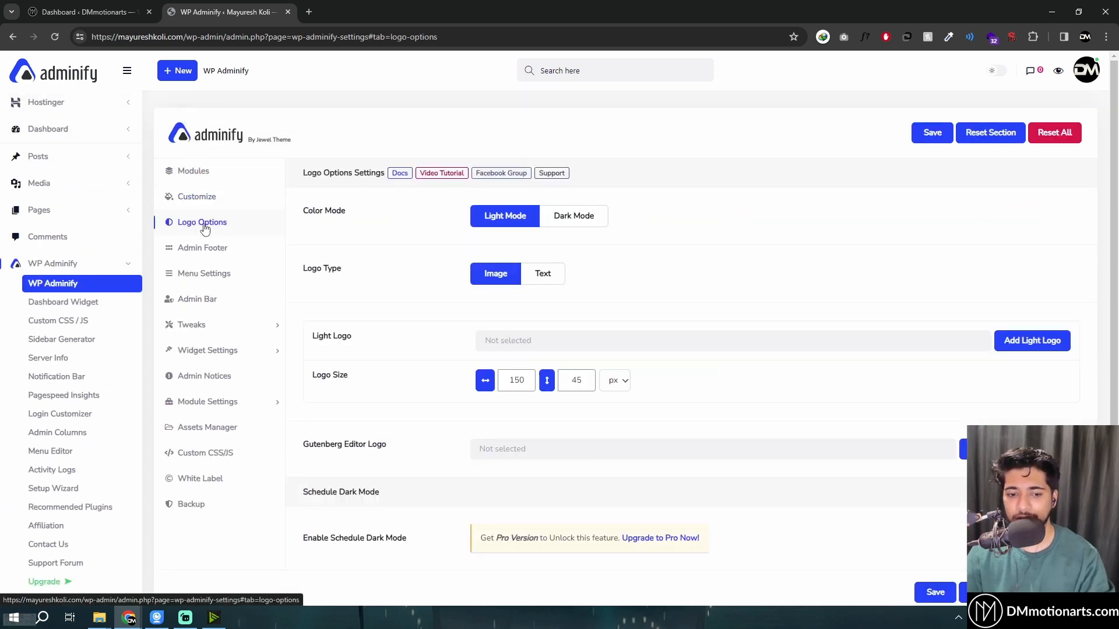
left_click(201, 198)
left_click(545, 474)
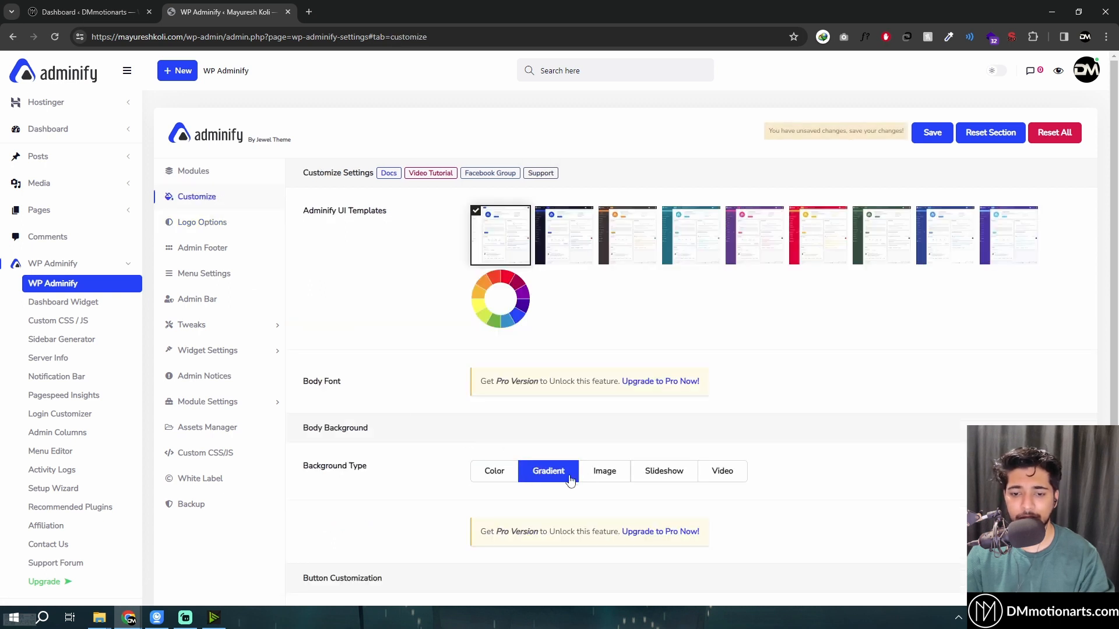
left_click(600, 473)
left_click(668, 475)
left_click(737, 477)
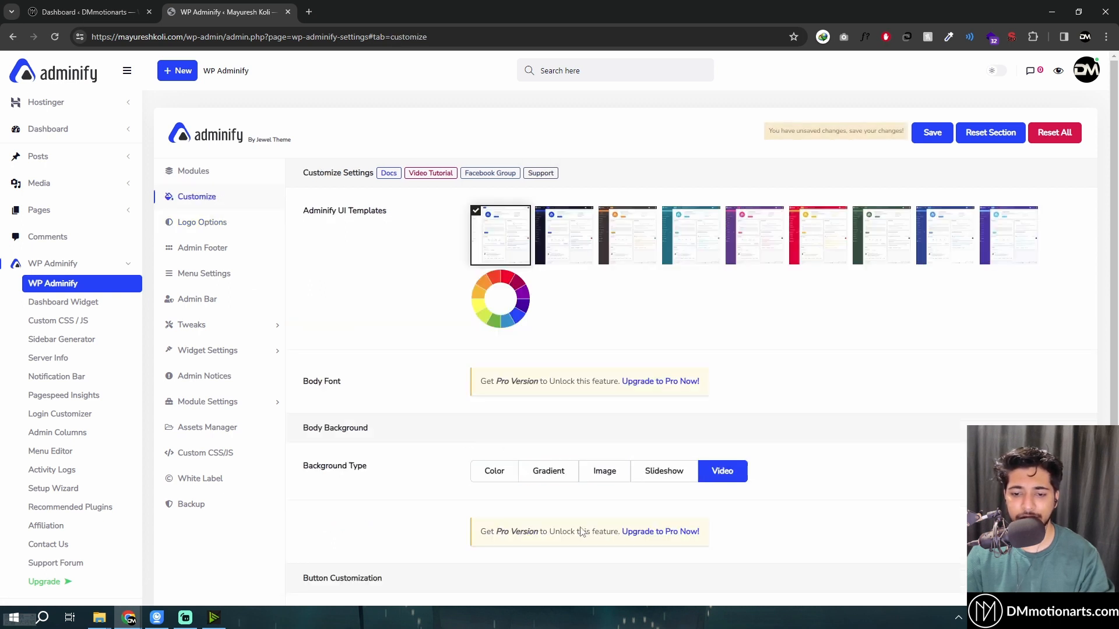
left_click(493, 481)
Open the Logo Options settings and check the Dark Mode options, returning the color mode to Light Mode
left_click(188, 226)
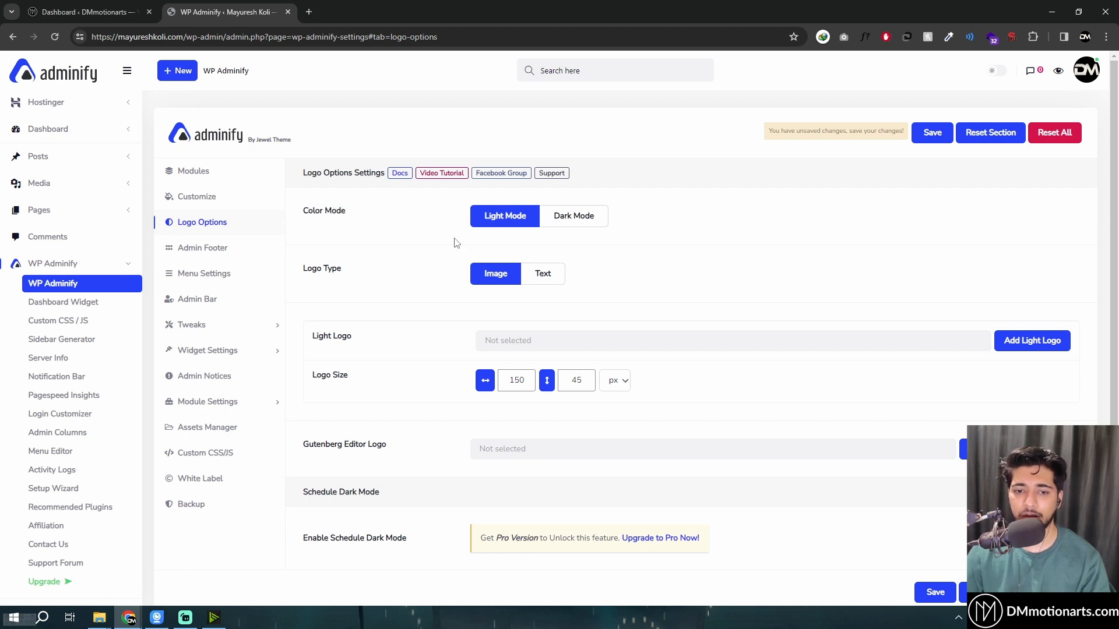
left_click(567, 219)
left_click(519, 220)
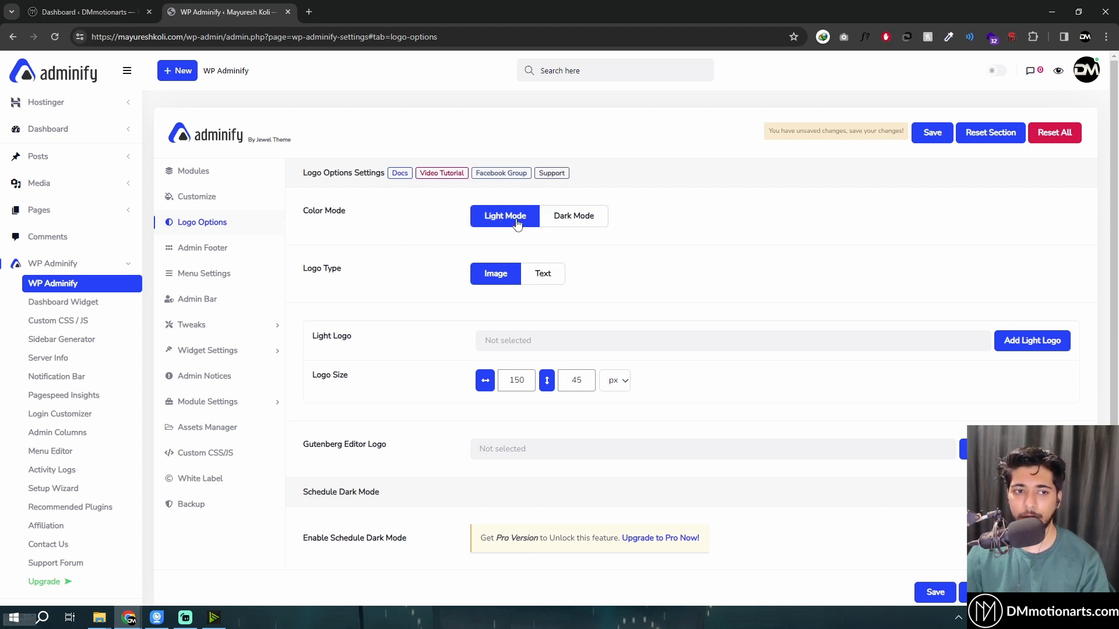
View the current Adminify logo image in a separate browser tab and close that tab
right_click(62, 72)
left_click(116, 216)
left_click(353, 7)
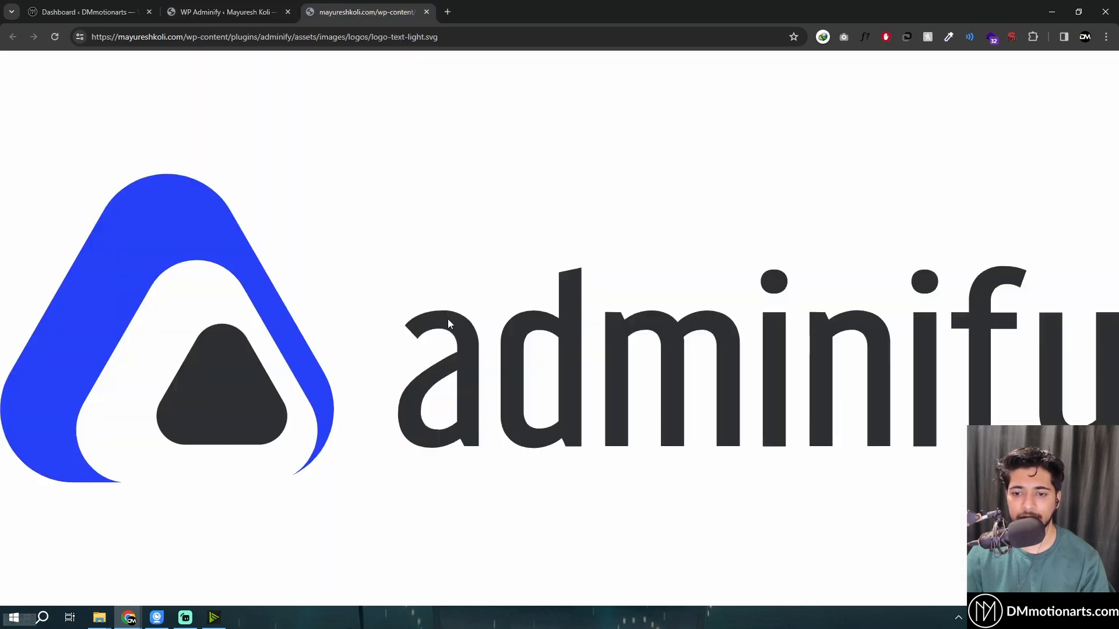
middle_click(368, 14)
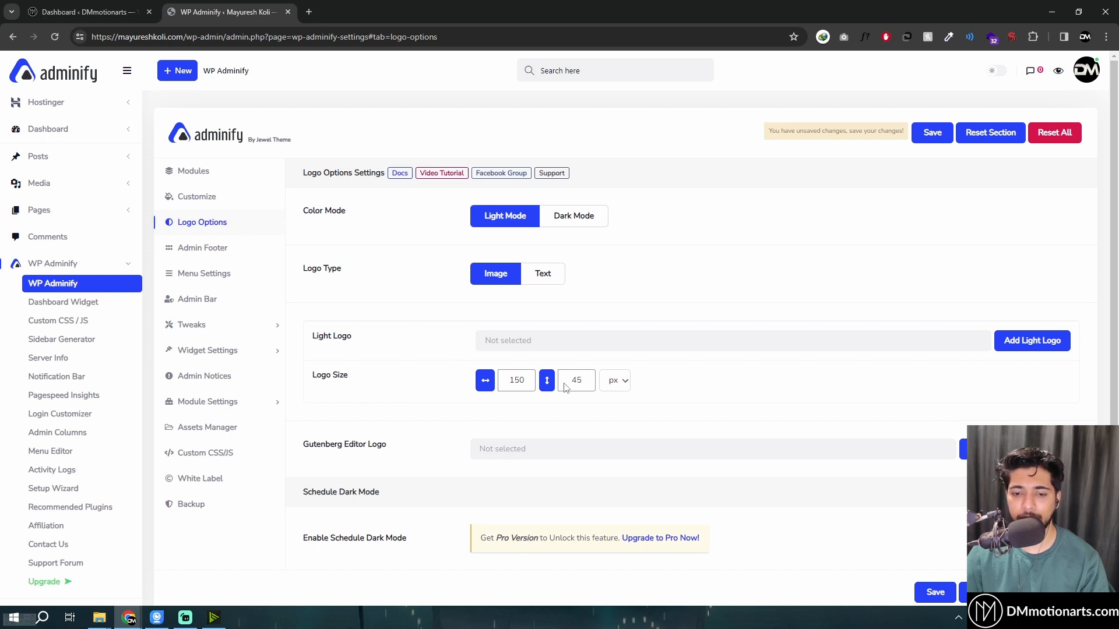
Set black-DMmotionarts-banner-transparent.png from the media library as the light logo
left_click(1031, 340)
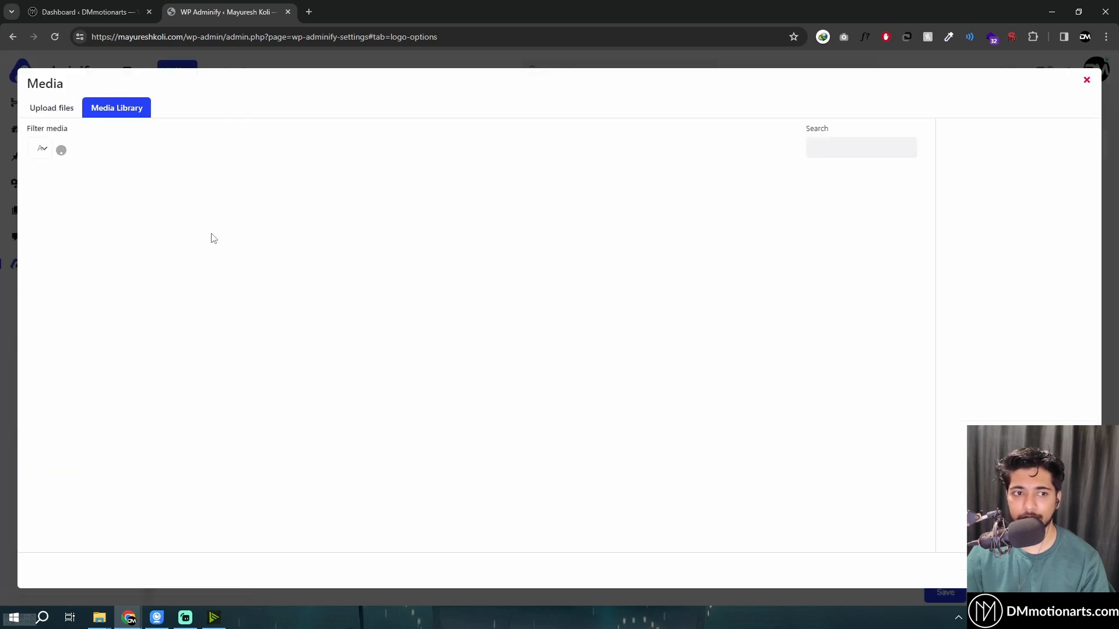
left_click(148, 215)
left_click(53, 220)
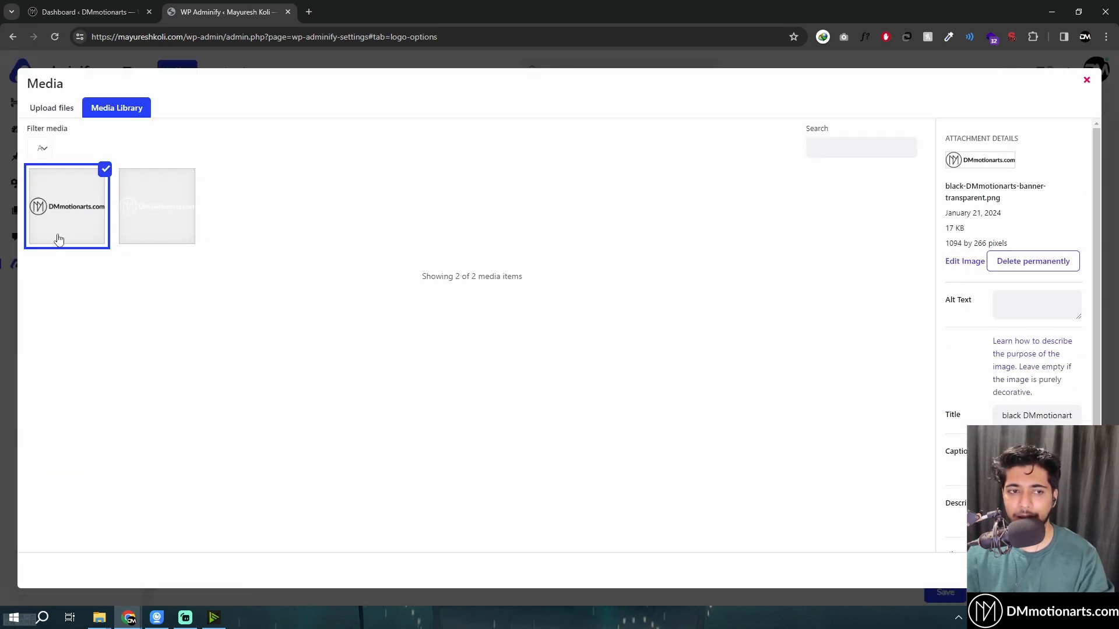
left_click(1087, 80)
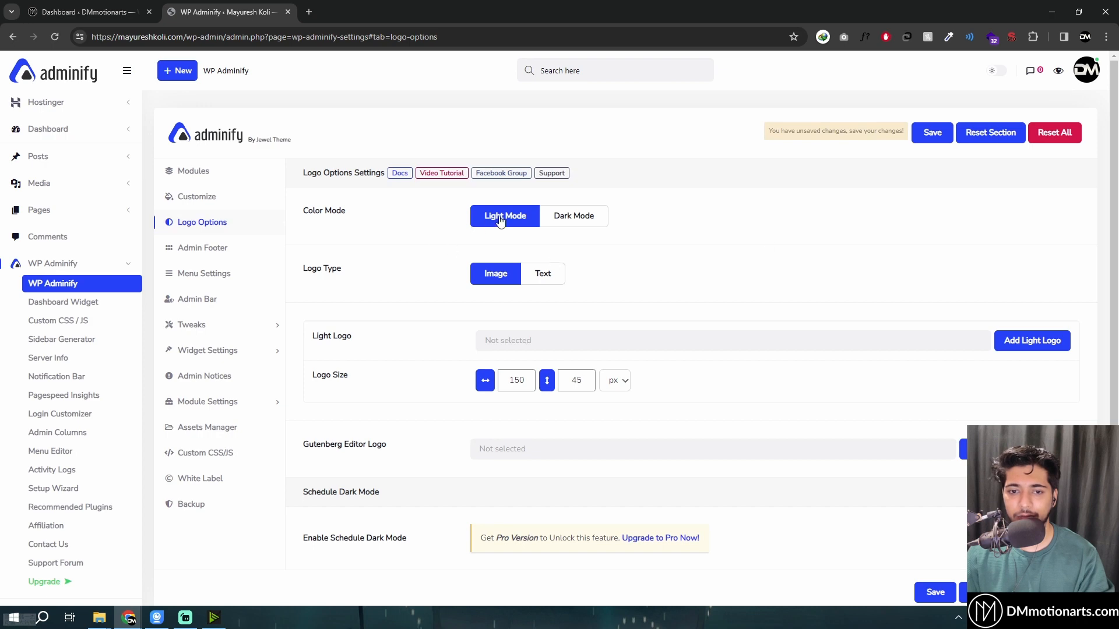
left_click(1024, 340)
left_click(1053, 571)
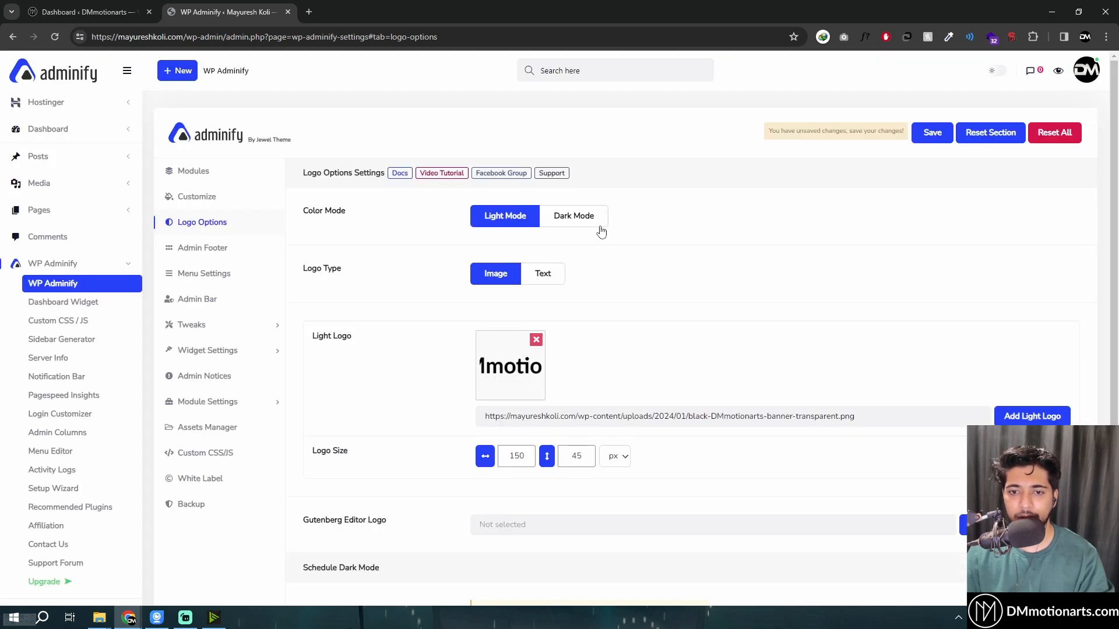
Switch the logo color mode to Dark Mode and set DMmotionarts-banner-transparent.png from the media library as the dark logo
left_click(595, 226)
left_click(1011, 348)
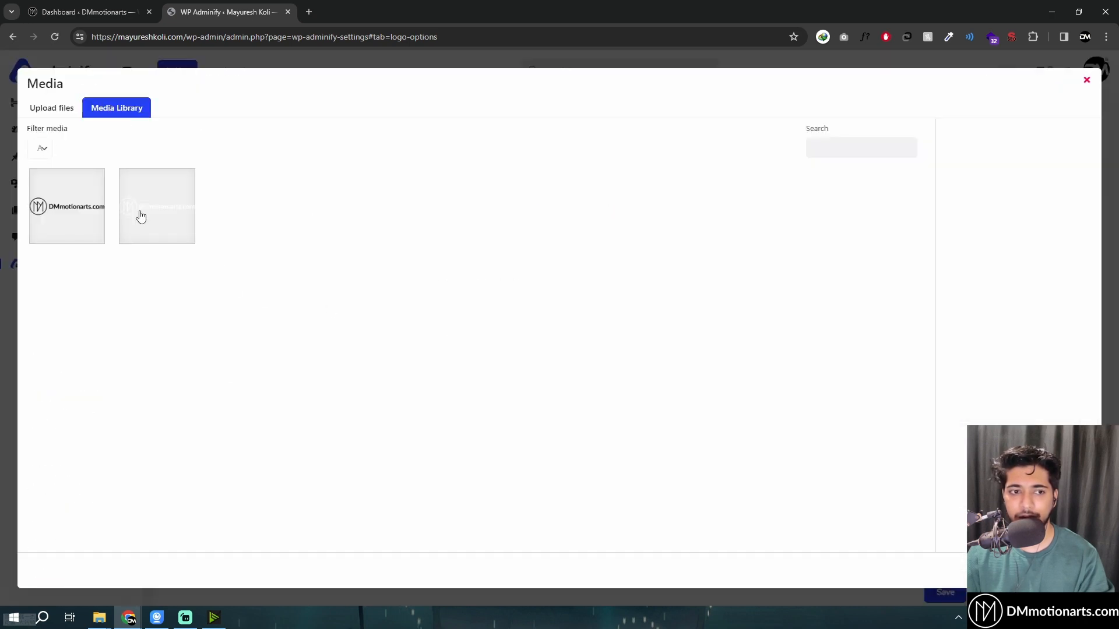
left_click(140, 216)
left_click(1053, 570)
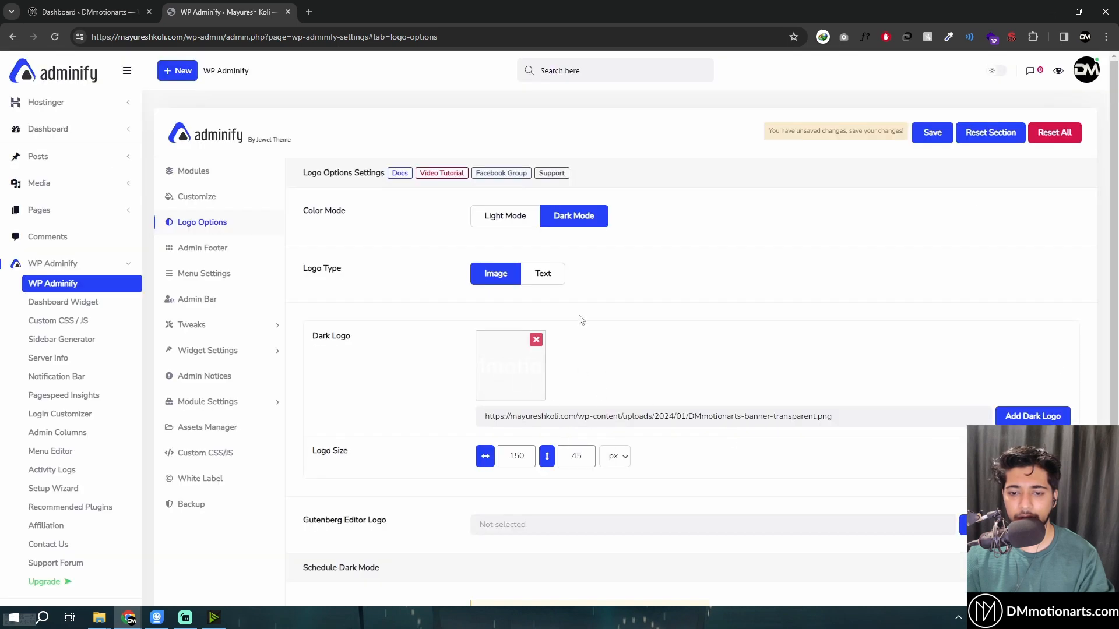
Return the logo color mode to Light Mode, save the logo settings and reload the page
left_click(510, 219)
scroll(502, 306, "down", 3)
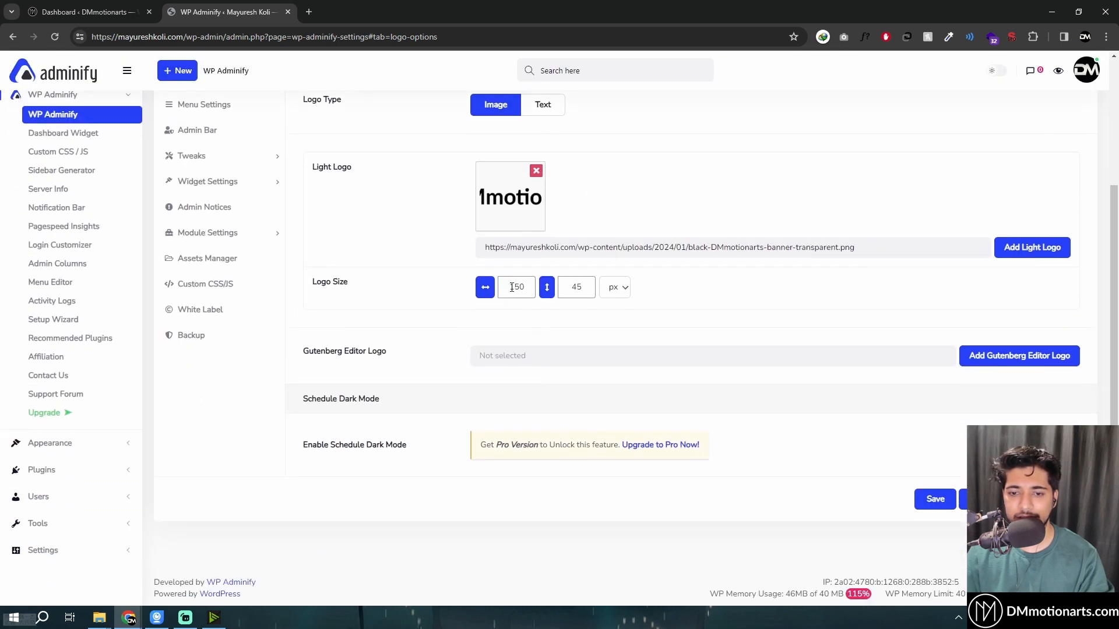
scroll(585, 310, "up", 3)
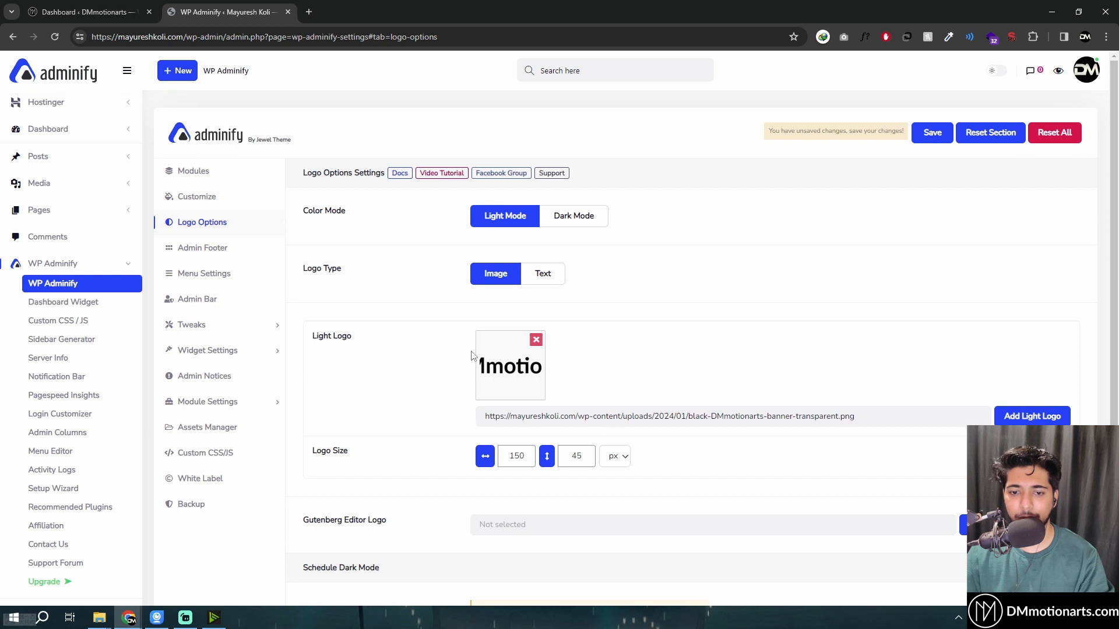
left_click(926, 134)
left_click(55, 37)
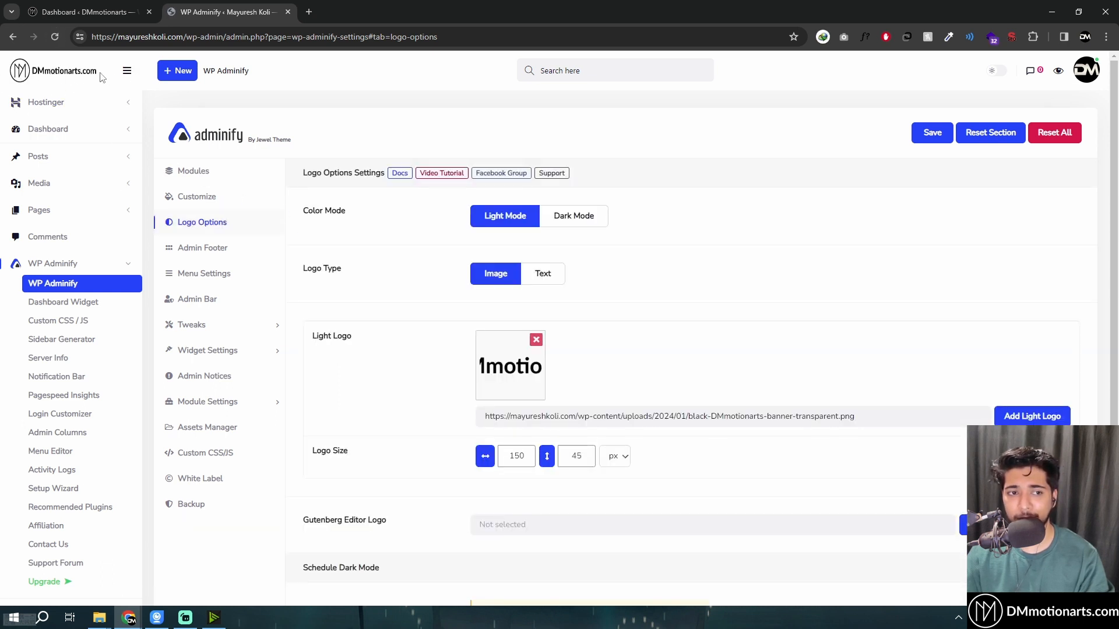
Set the light logo width to 300 px and toggle the dashboard's dark mode on and off to check both logos
left_click(576, 218)
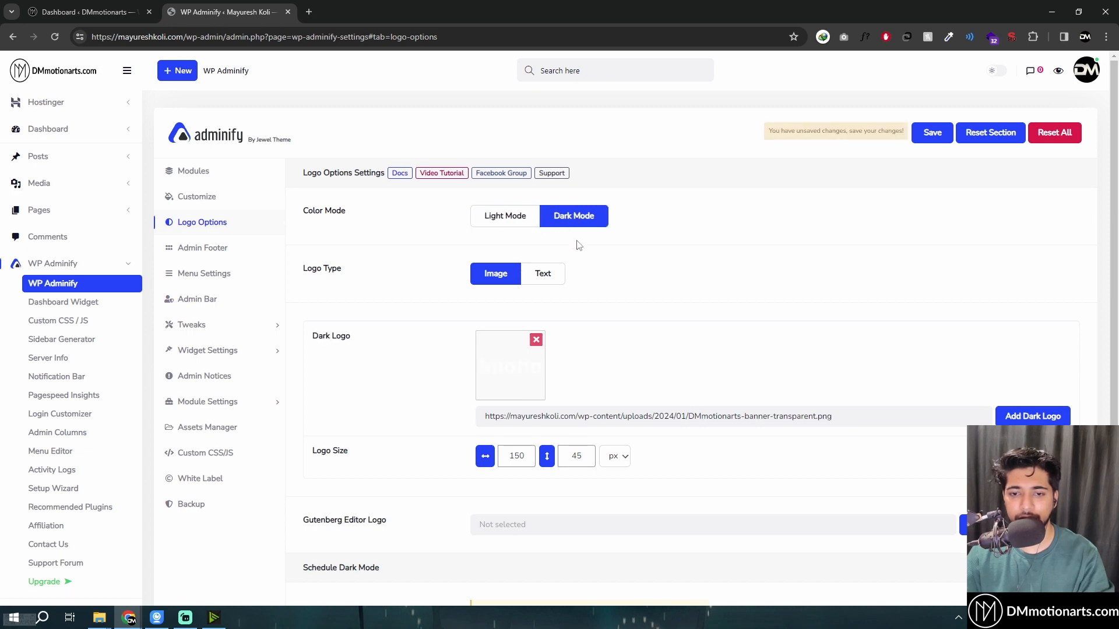
left_click(529, 216)
left_click(996, 70)
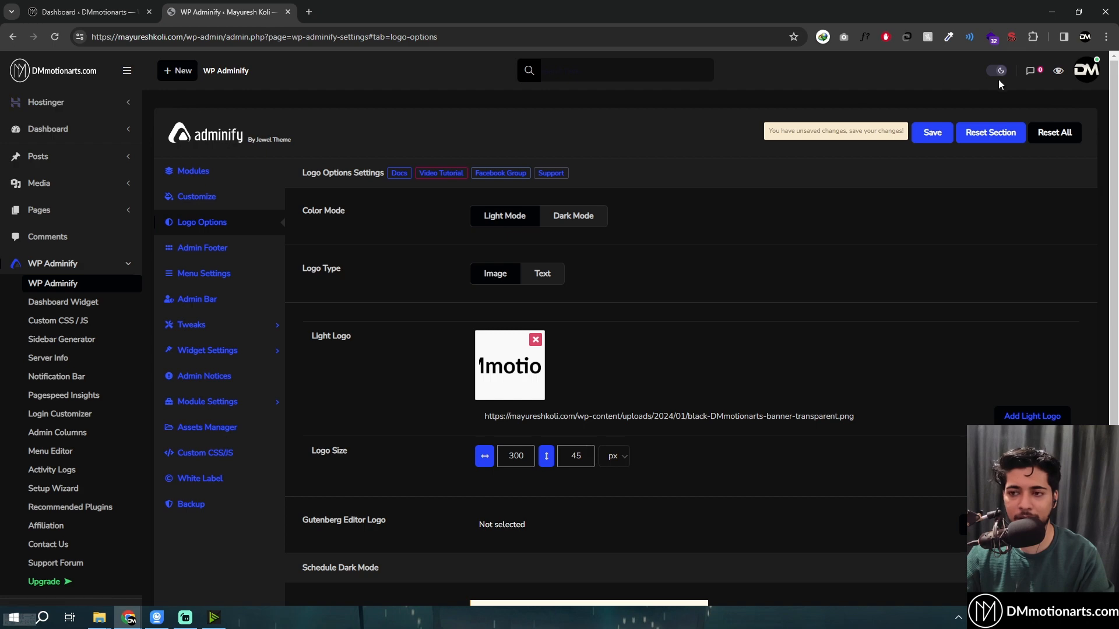
left_click(999, 72)
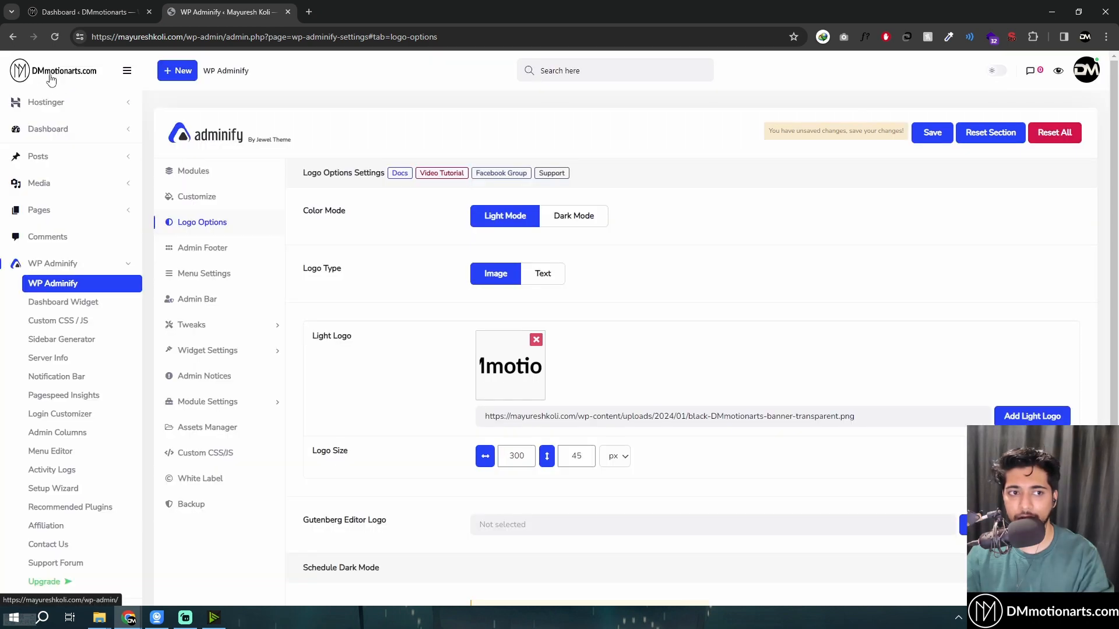
left_click(997, 71)
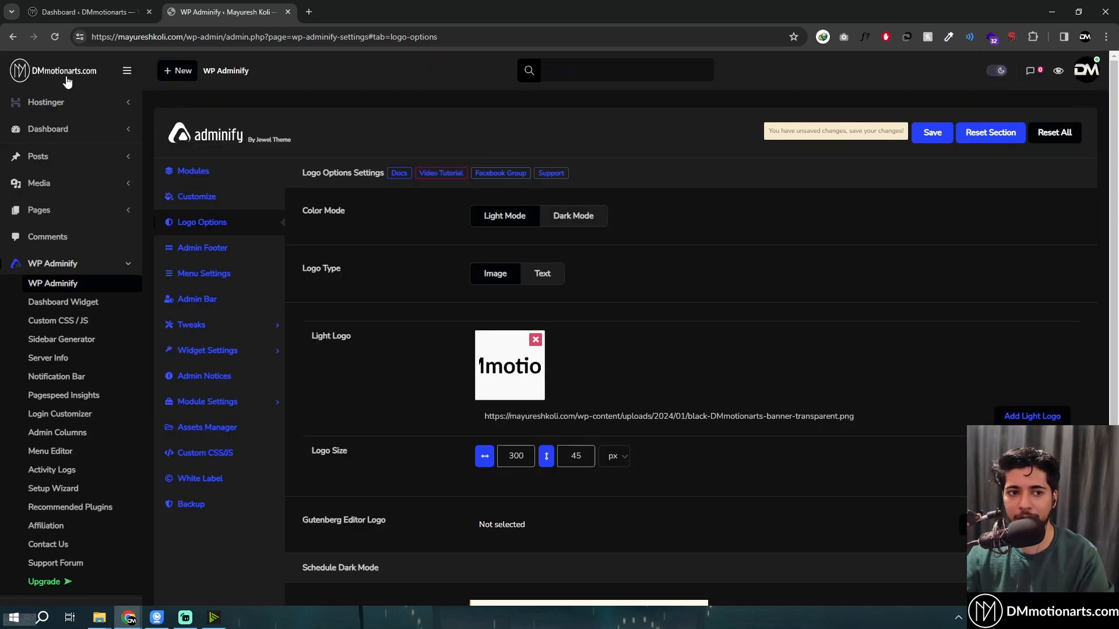
left_click(998, 72)
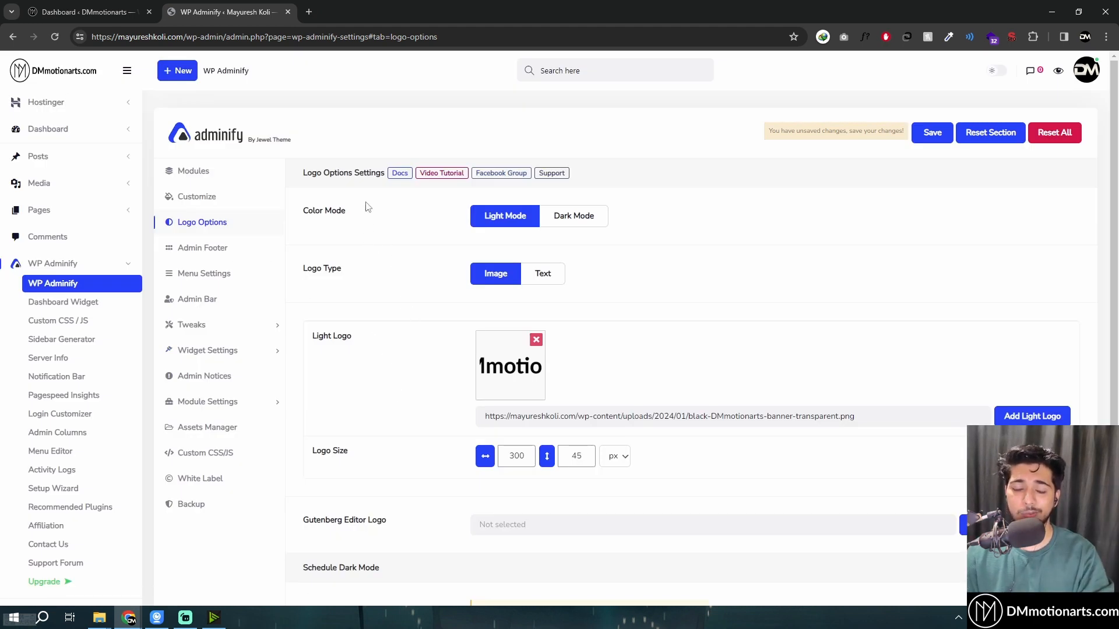
Read the Logo Options documentation article on configuring dashboard dark mode in a separate tab, and close that tab
left_click(393, 175, "ctrl")
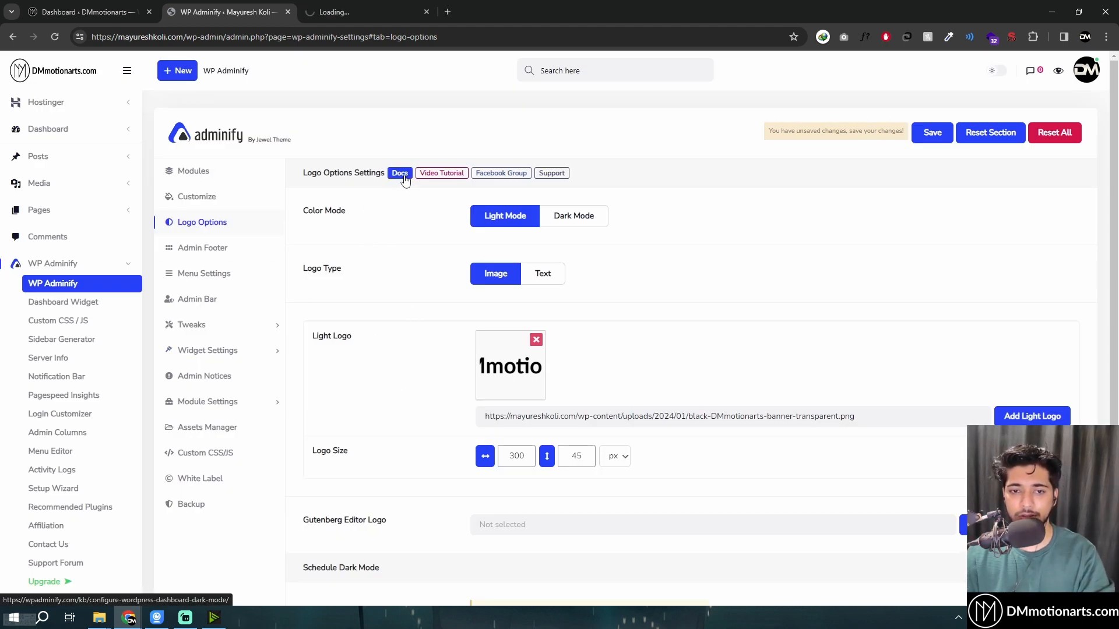
left_click(326, 7)
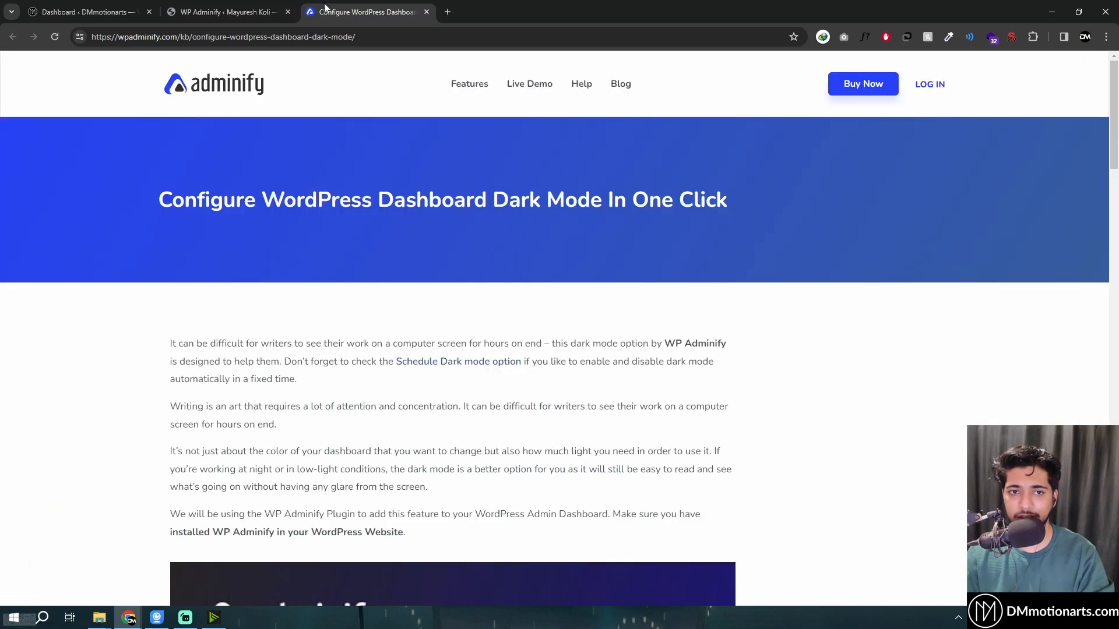
left_click(246, 9)
left_click(364, 11)
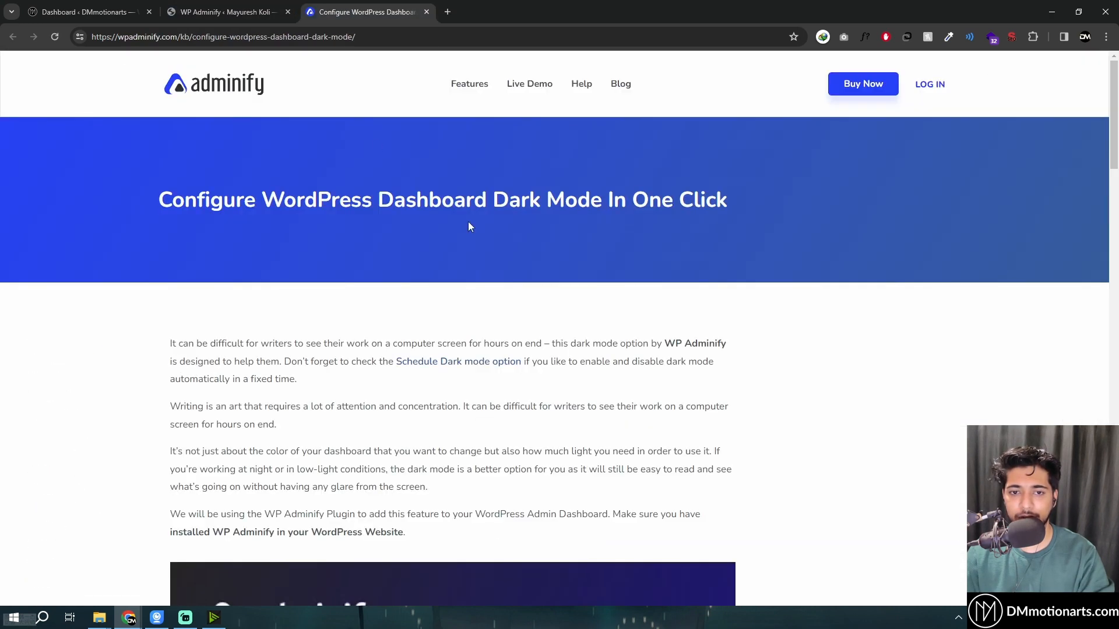
scroll(284, 192, "down", 10)
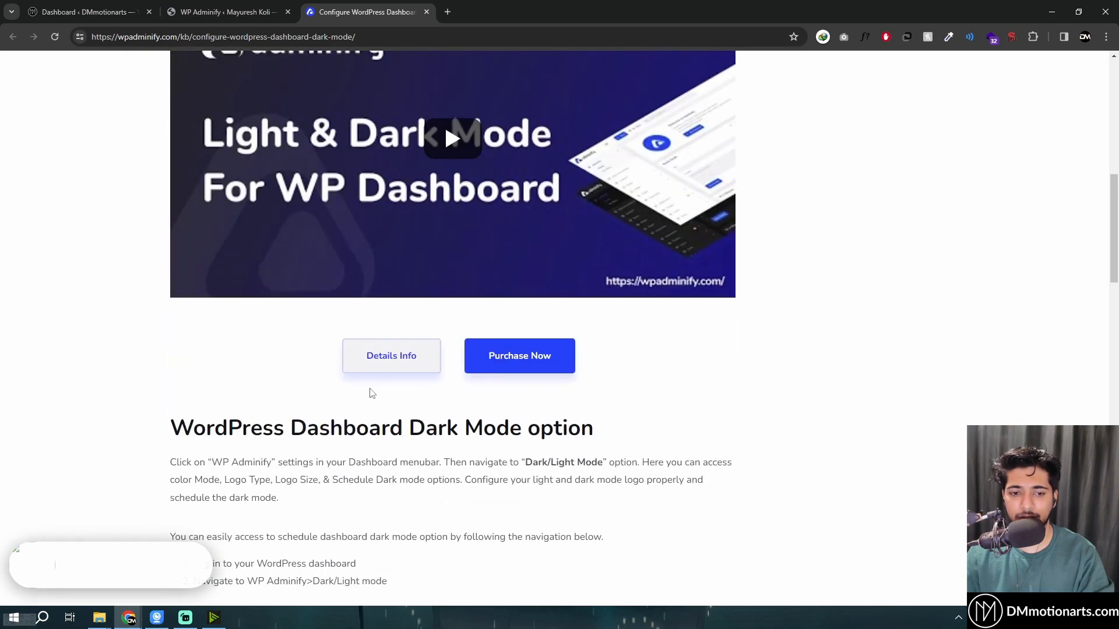
scroll(449, 399, "down", 4)
scroll(437, 339, "down", 13)
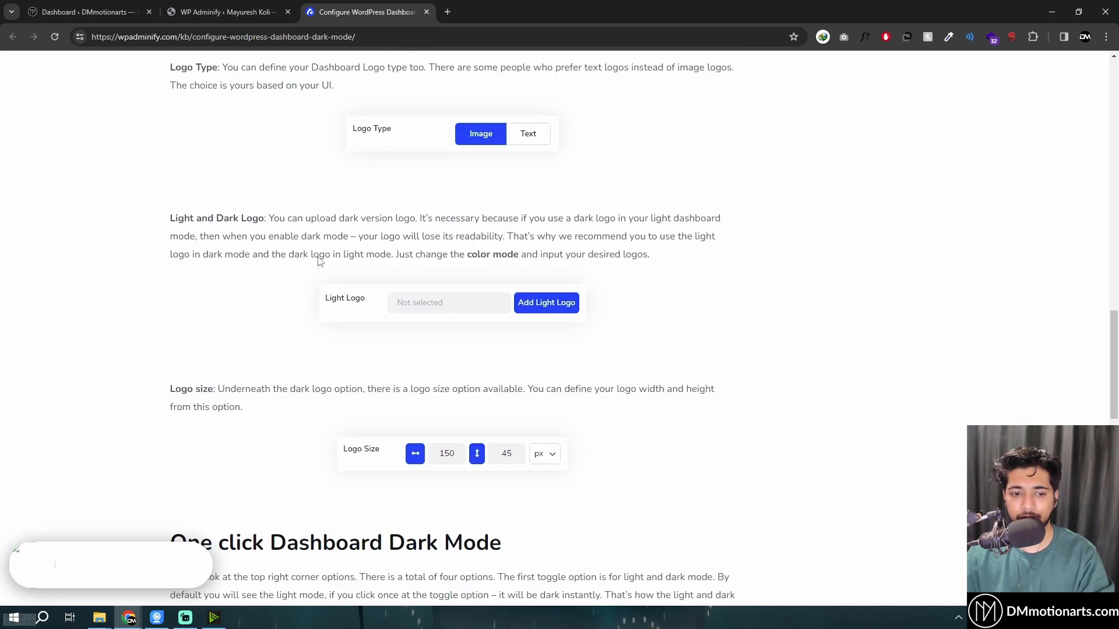
scroll(293, 265, "down", 6)
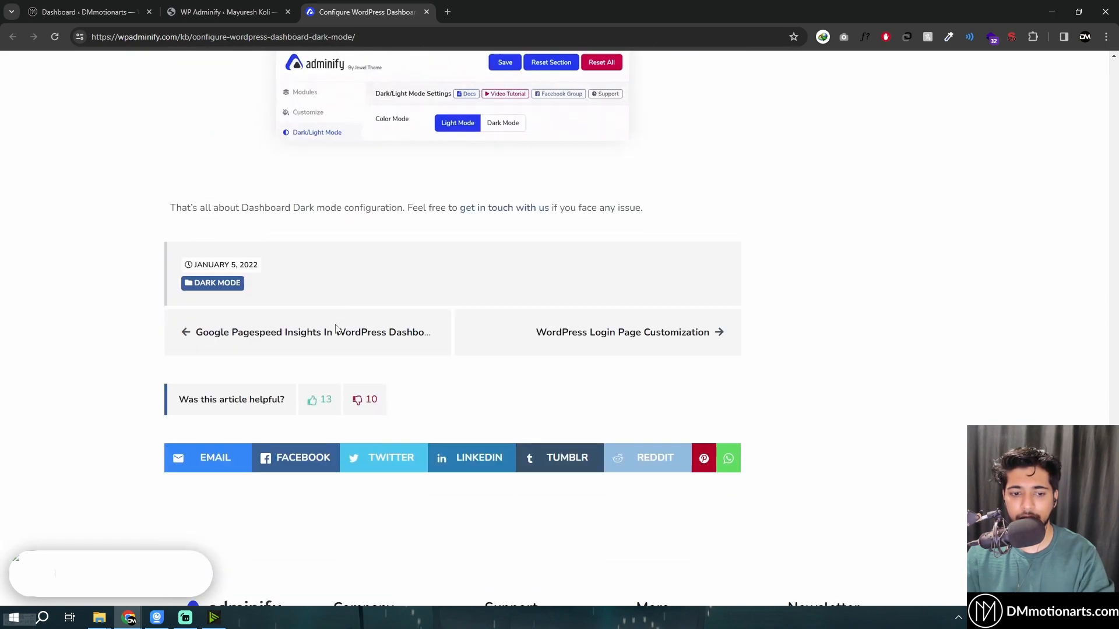
scroll(474, 288, "up", 4)
scroll(399, 270, "up", 8)
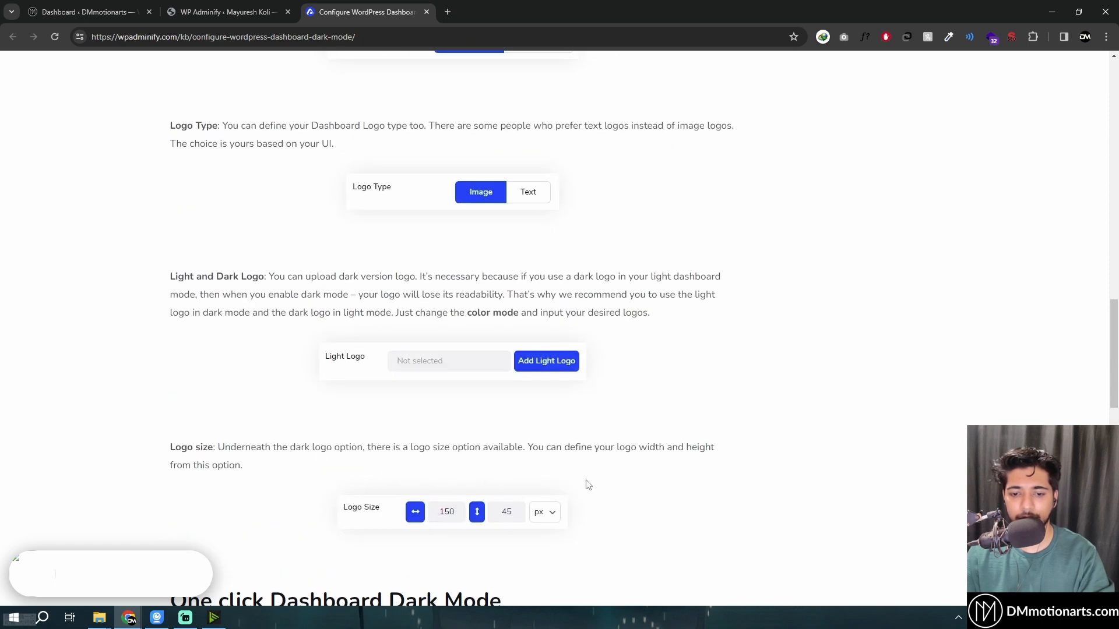
key("ctrl+w")
scroll(70, 295, "up", 3)
Open the Add New Post editor in a separate browser tab to view its editor logo
mouse_move(58, 156)
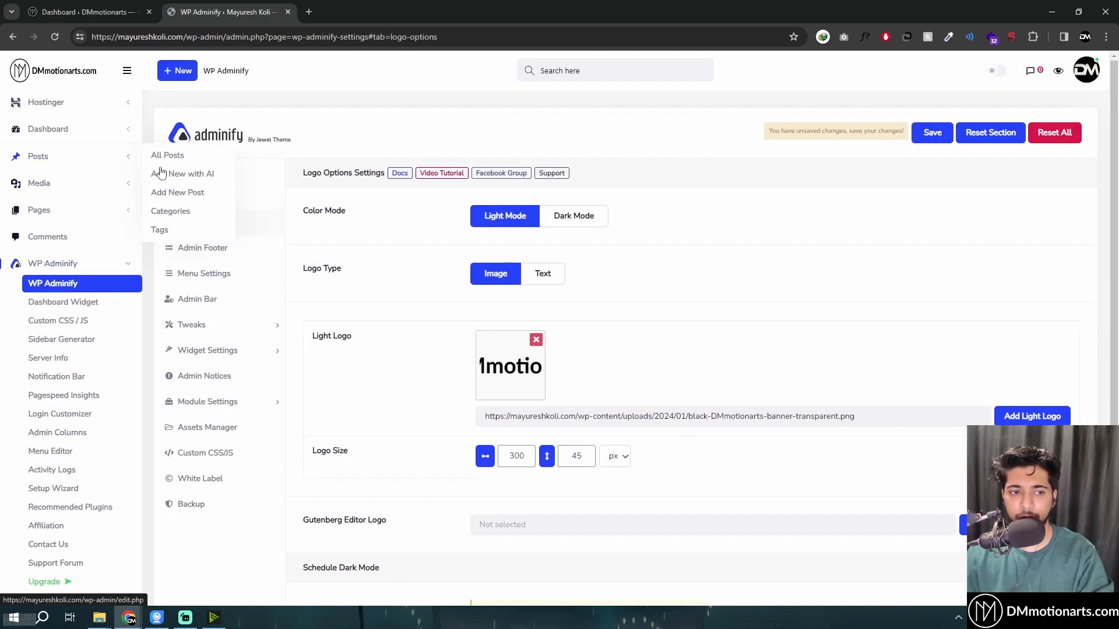
middle_click(182, 193)
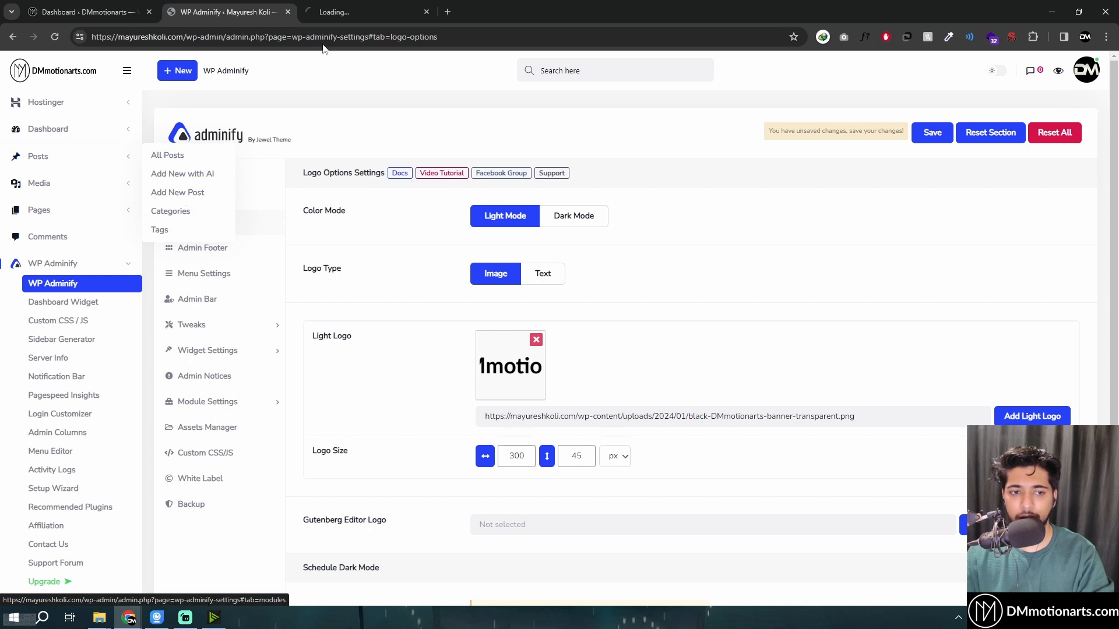
left_click(336, 12)
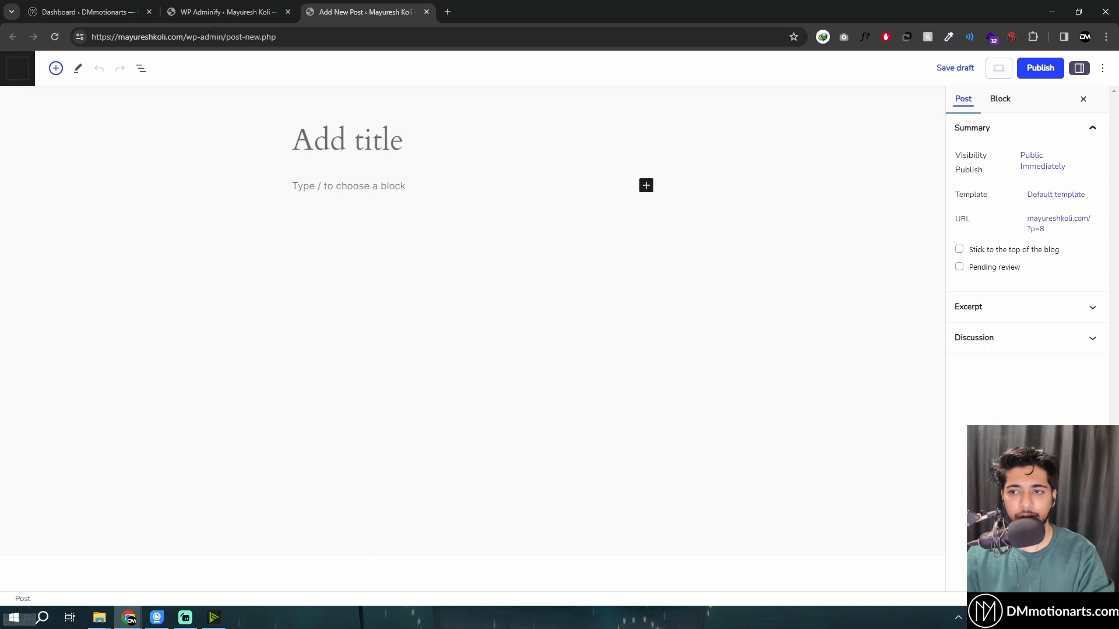
Set DMmotionarts-banner-transparent.png from the media library as the Gutenberg Editor Logo and save the logo settings
key("ctrl+shift+Tab")
scroll(553, 410, "down", 3)
left_click(963, 363)
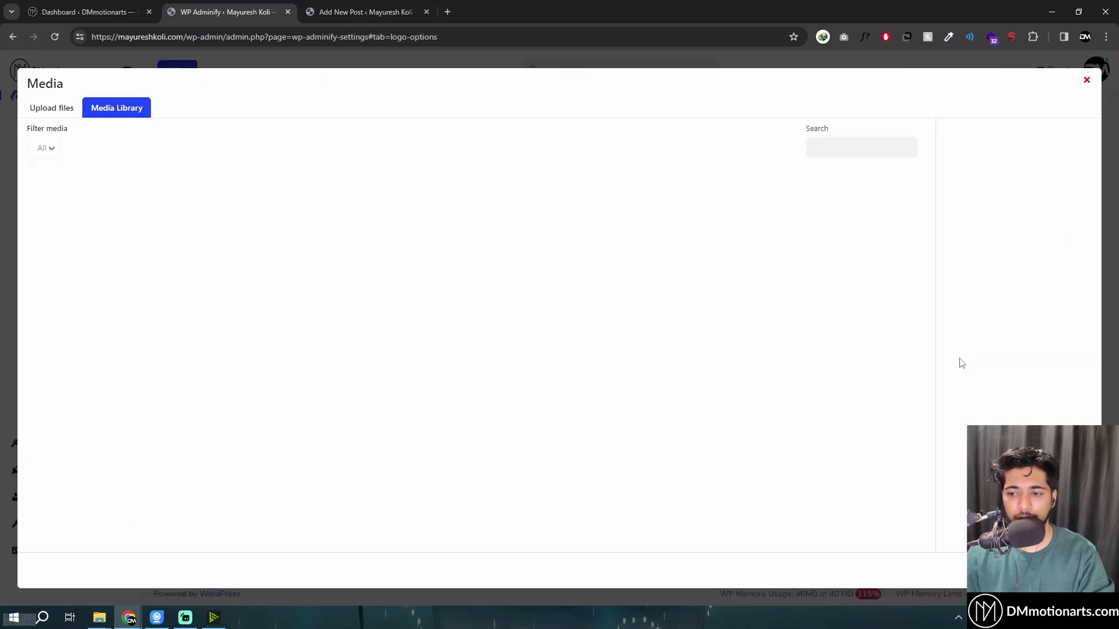
left_click(138, 205)
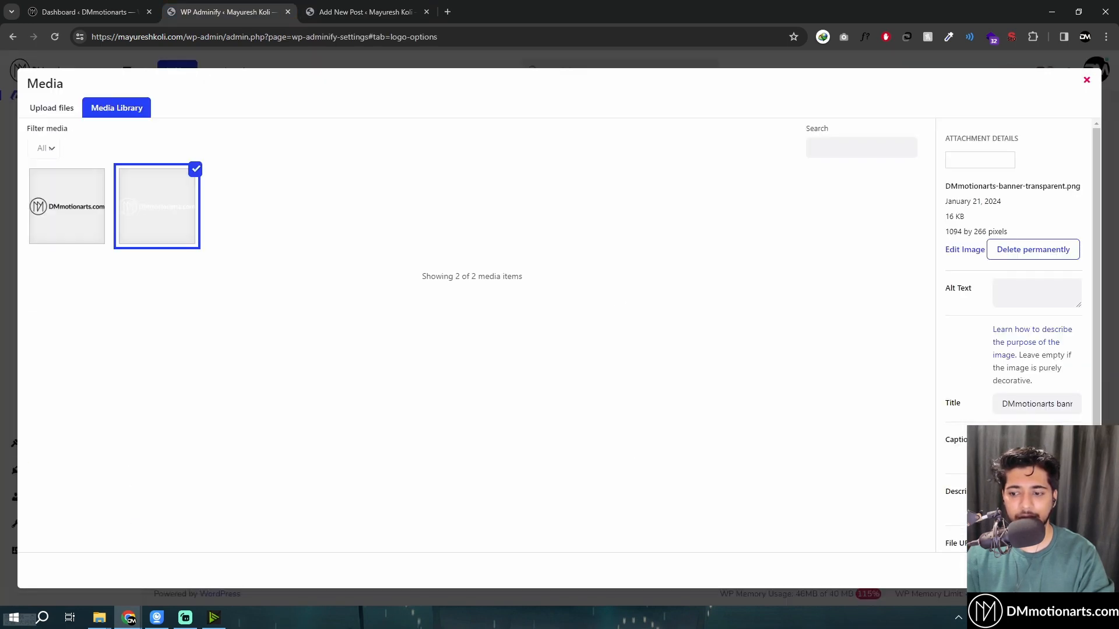
left_click(1058, 570)
left_click(931, 574)
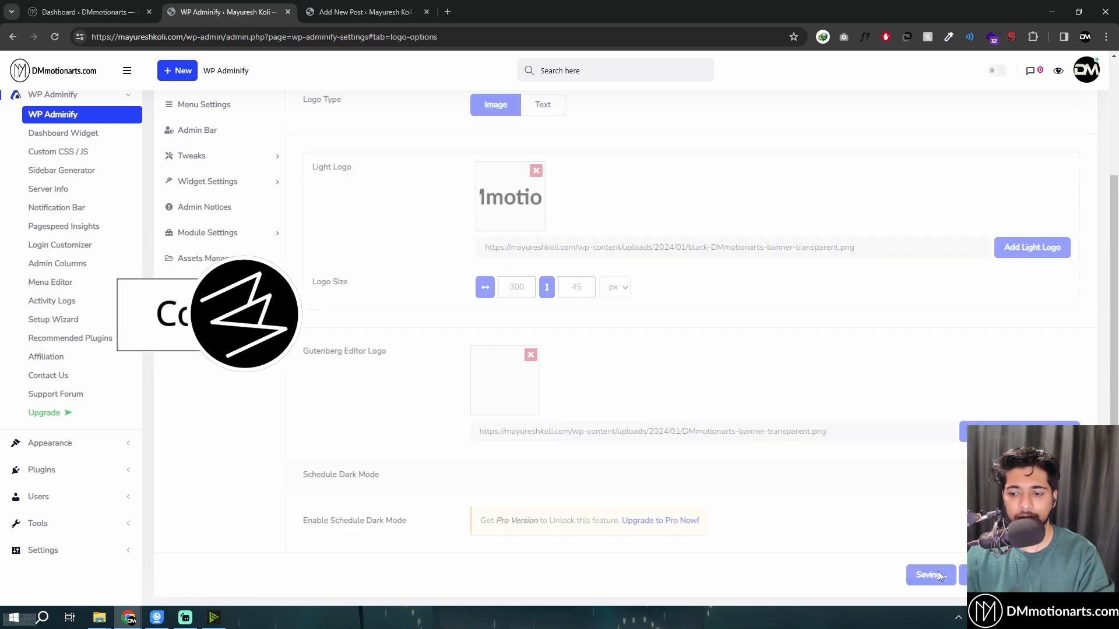
Check the logo in the post editor, close its tab, and compare with the DMmotionarts site's default dashboard
left_click(378, 15)
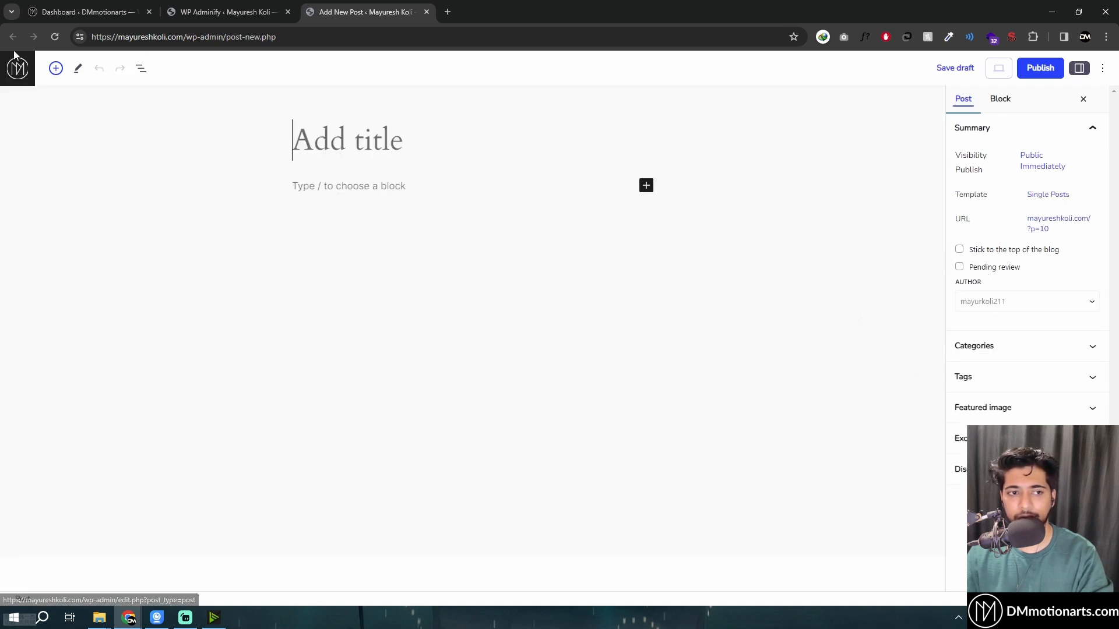
middle_click(366, 12)
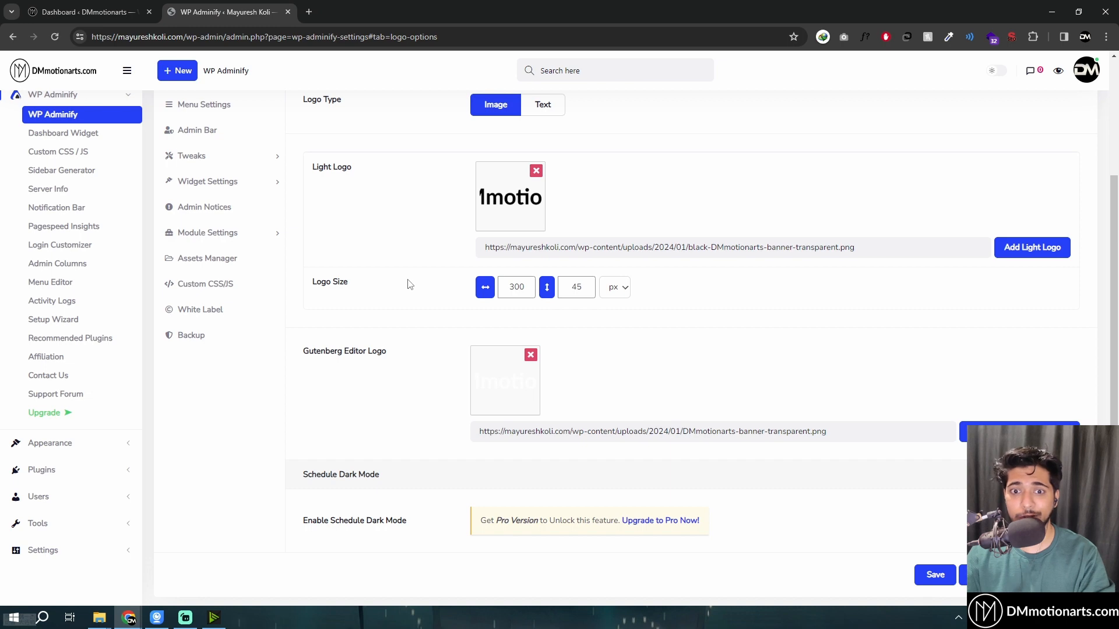
scroll(409, 284, "up", 3)
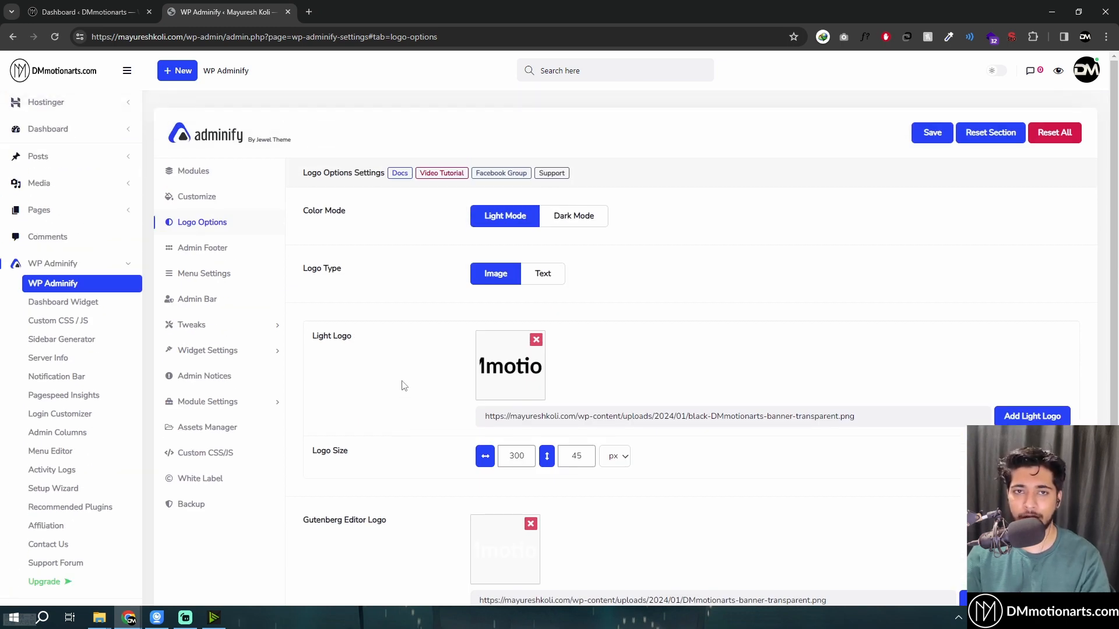
left_click(48, 7)
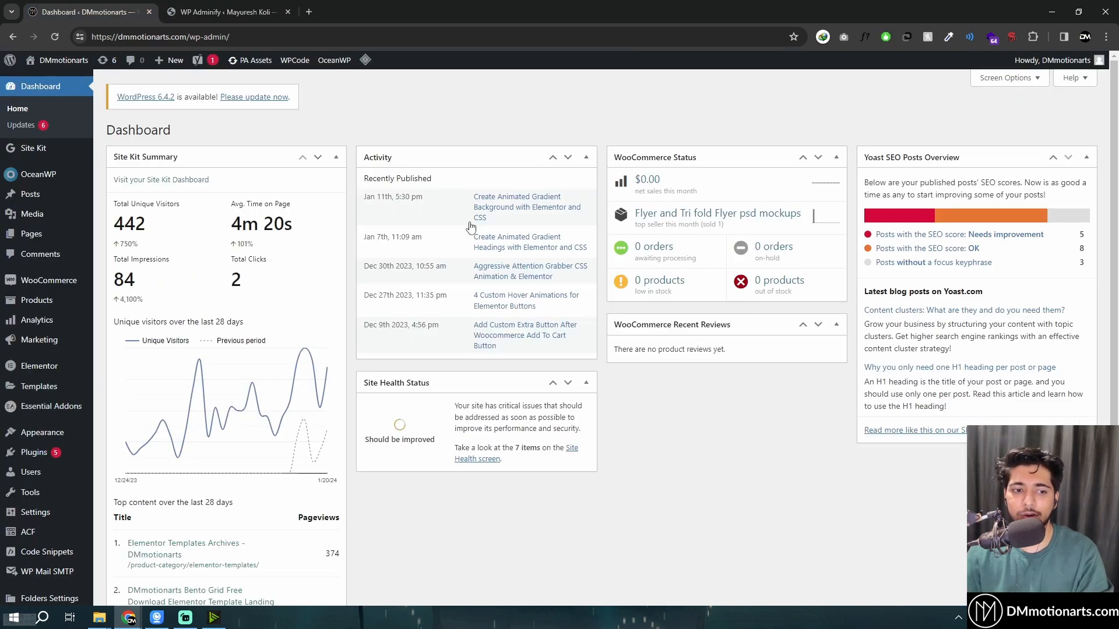
left_click(224, 11)
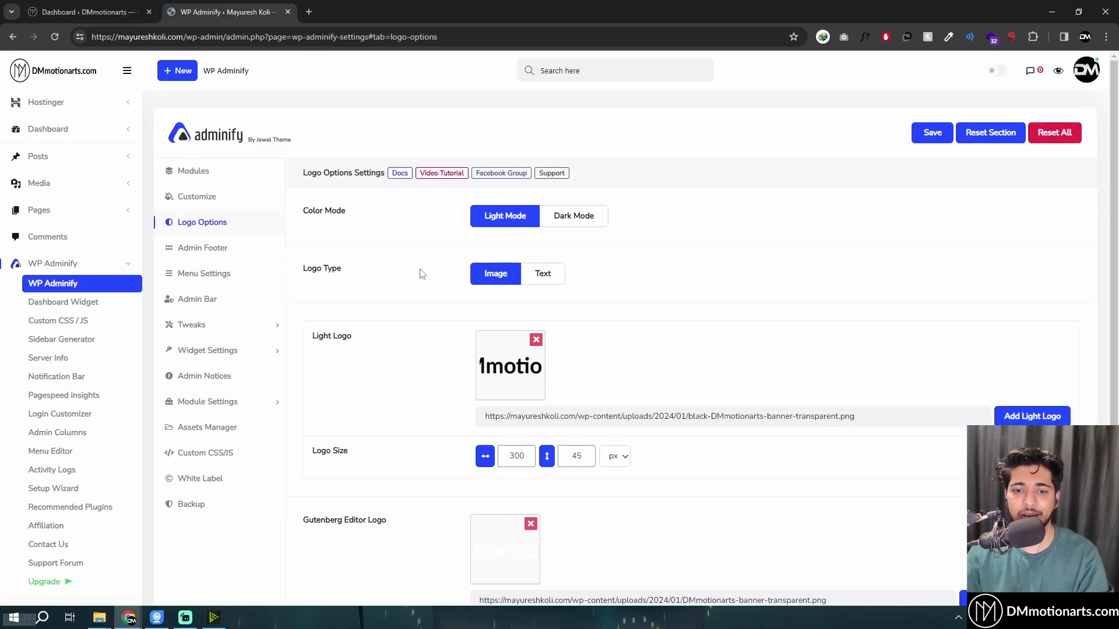
Hide the IP Address in the Admin Footer settings, save the change and reload the page
left_click(202, 248)
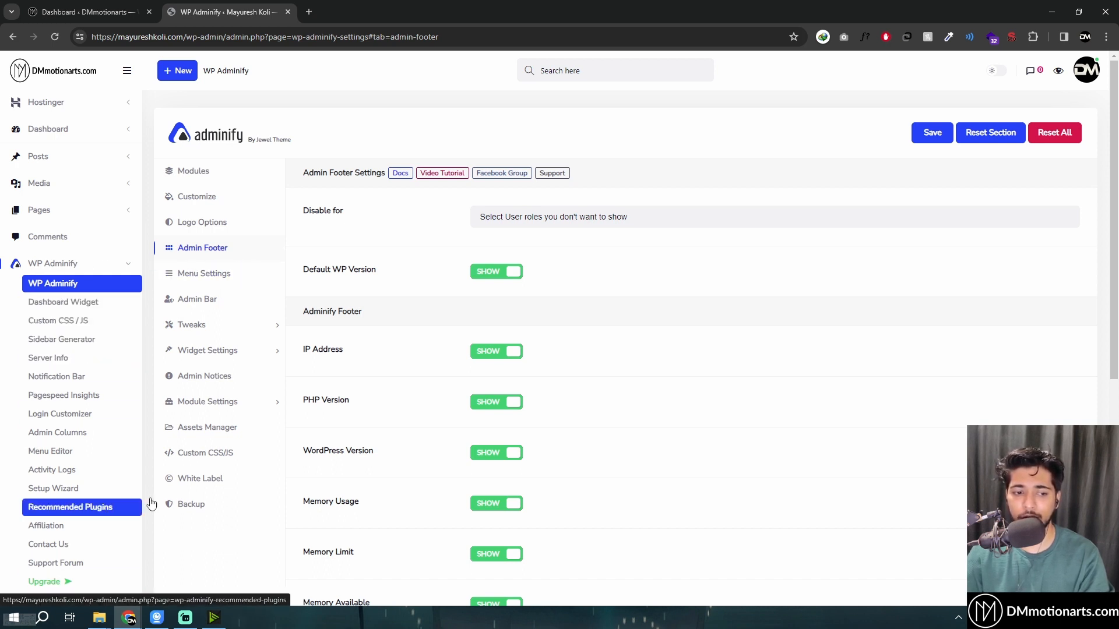
middle_click(662, 368)
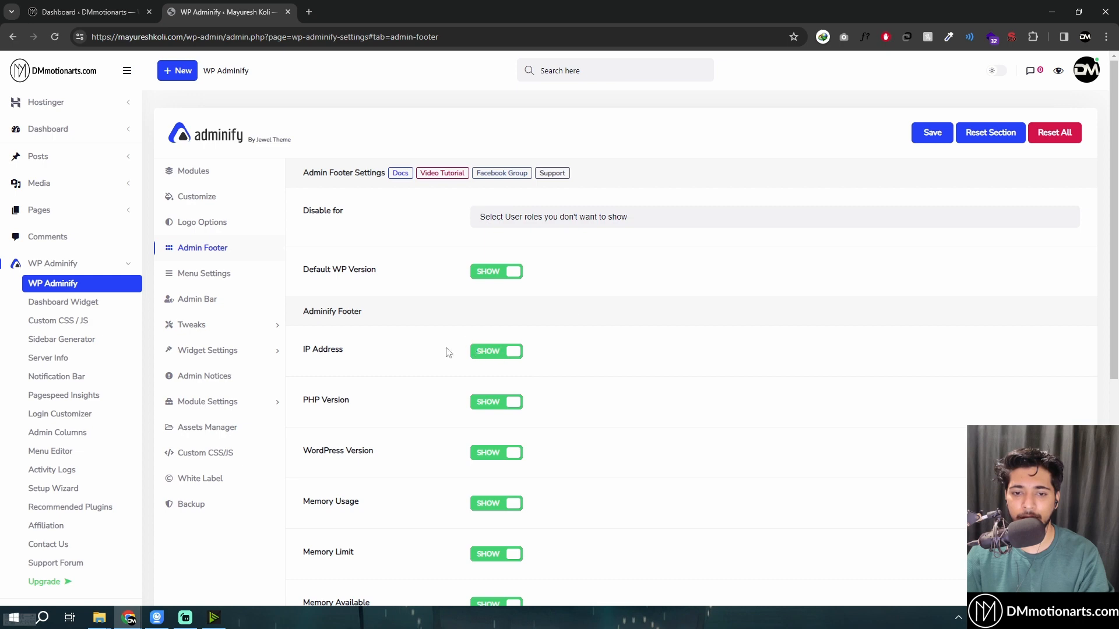
left_click(488, 351)
left_click(931, 138)
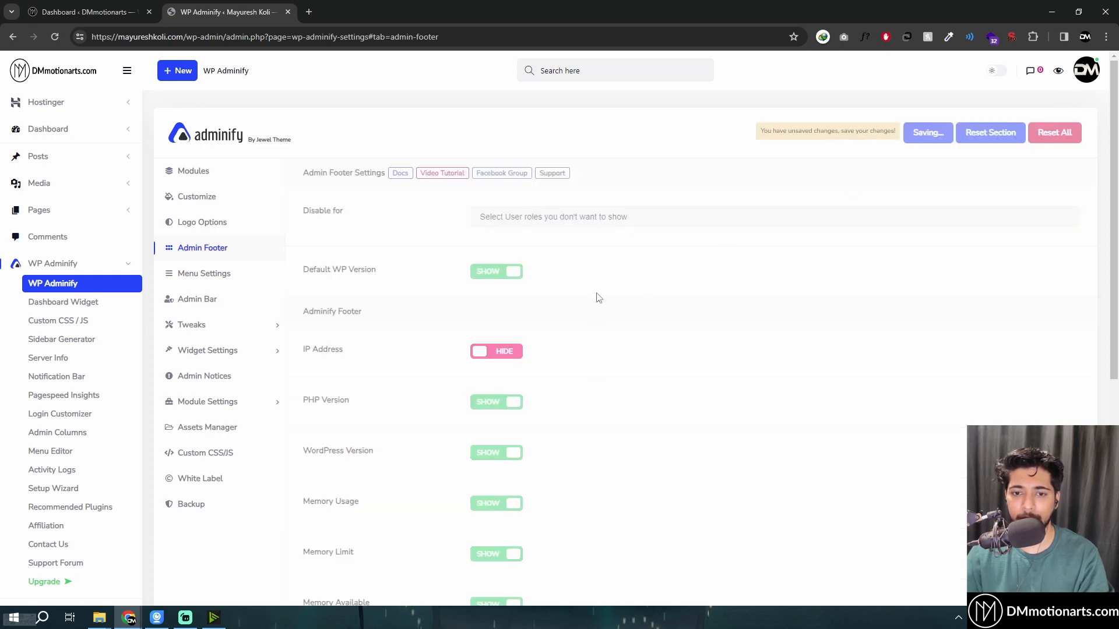
scroll(611, 361, "down", 6)
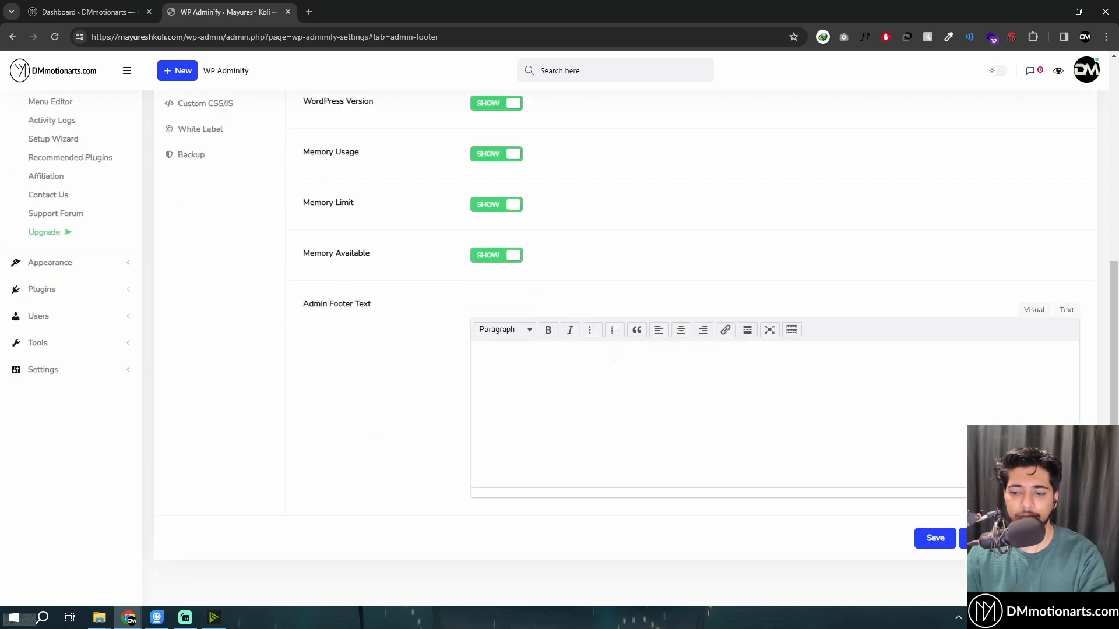
scroll(613, 357, "up", 4)
key("ctrl+r")
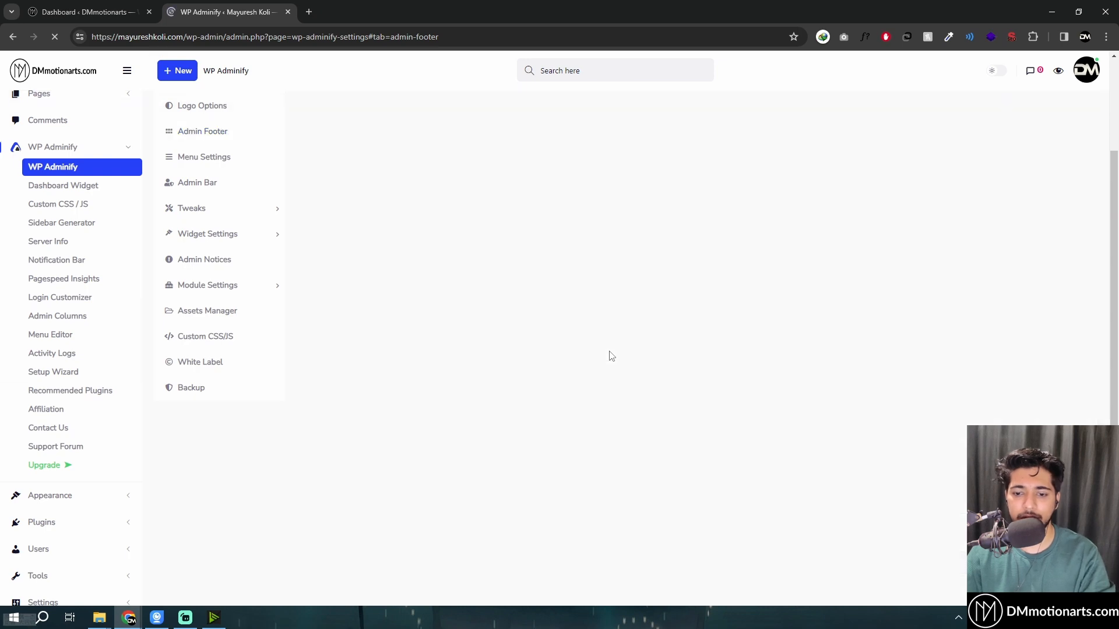
Examine the memory information and credits in the page footer against the Admin Footer visibility settings
scroll(609, 355, "down", 5)
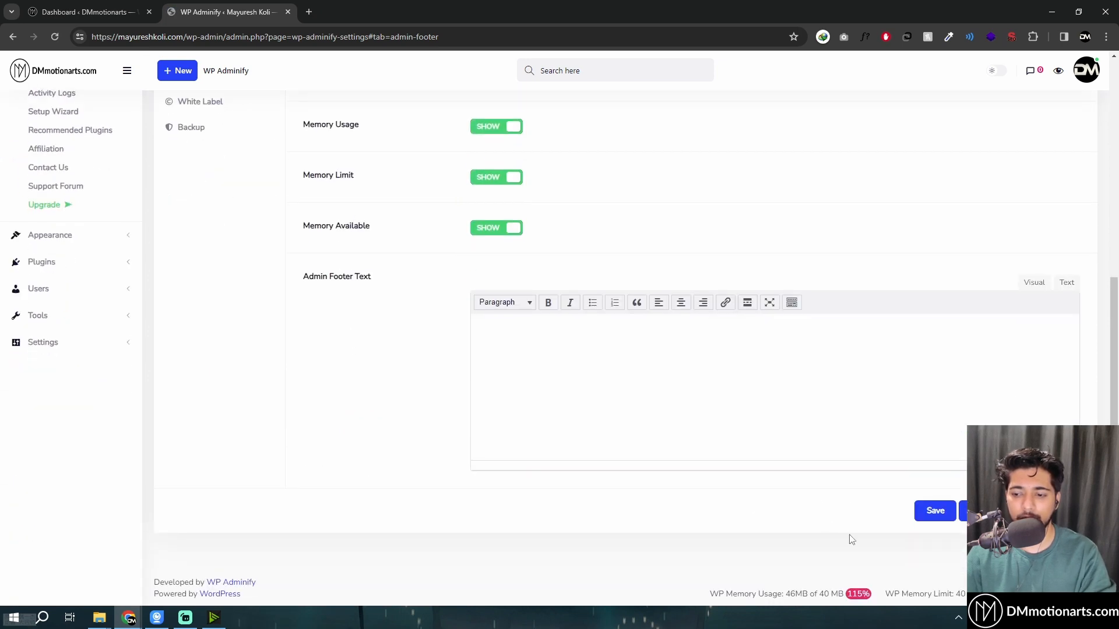
triple_click(1002, 593)
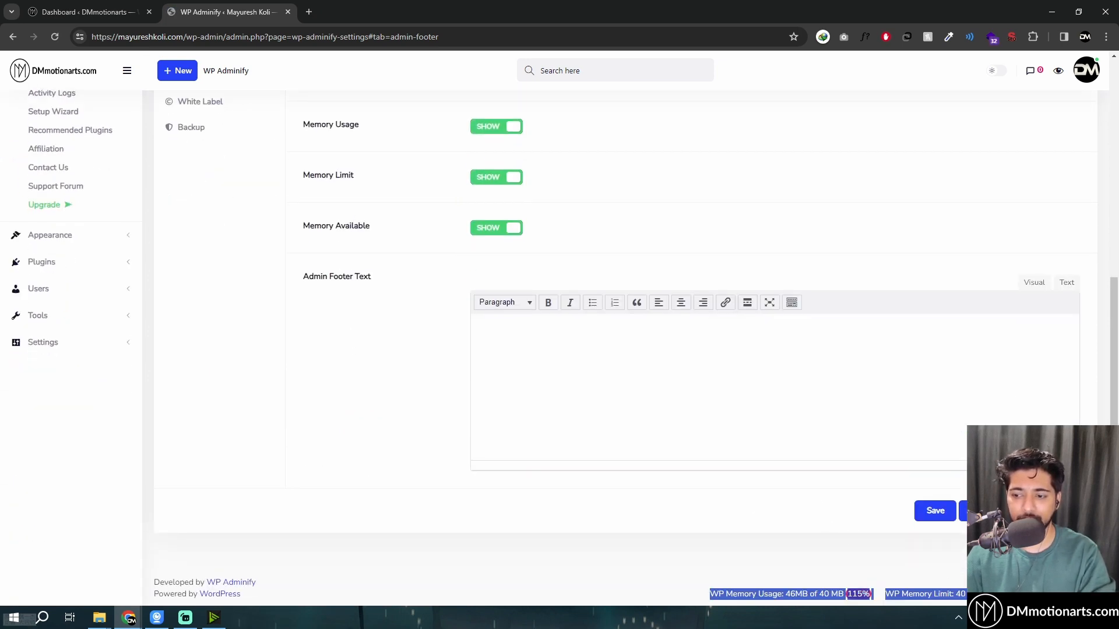
left_click(947, 587)
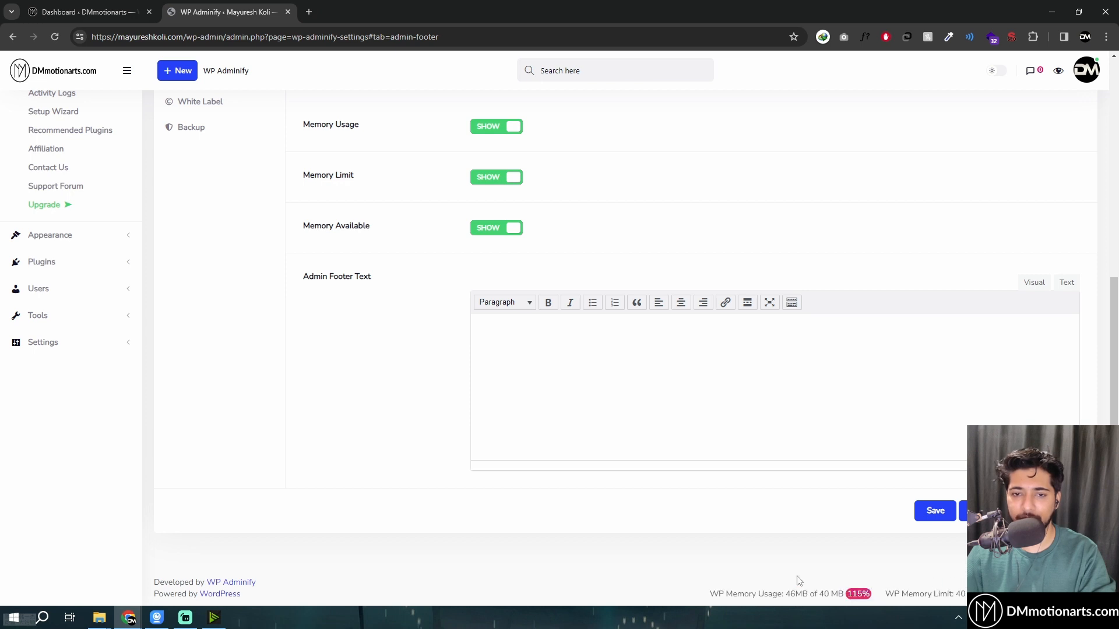
scroll(574, 342, "up", 6)
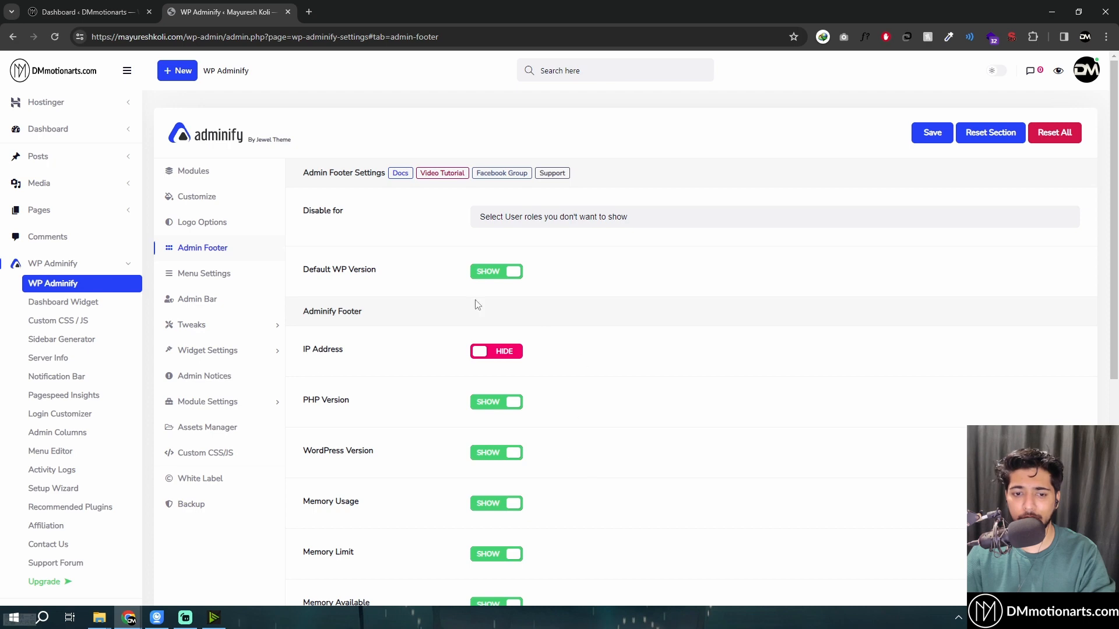
scroll(612, 487, "down", 6)
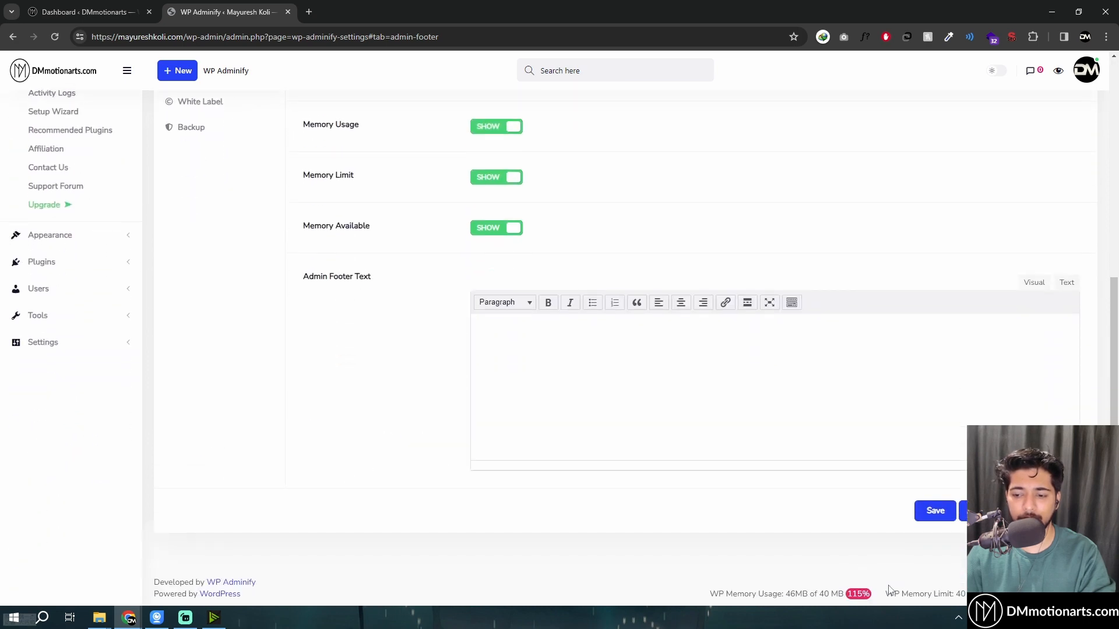
scroll(470, 448, "up", 5)
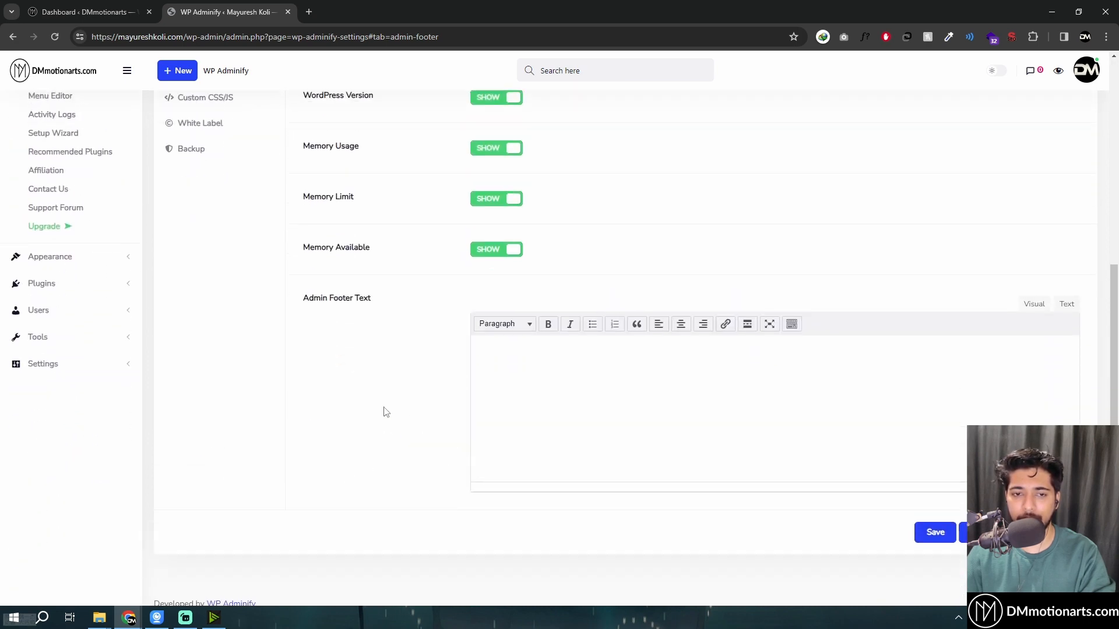
left_click_drag(315, 316, 389, 517)
left_click(390, 517)
Enter "Developed By DMmotionarts" and "Subscribe and Like" on two lines as the Admin Footer Text, save, and check the page footer
scroll(390, 466, "down", 5)
left_click(539, 345)
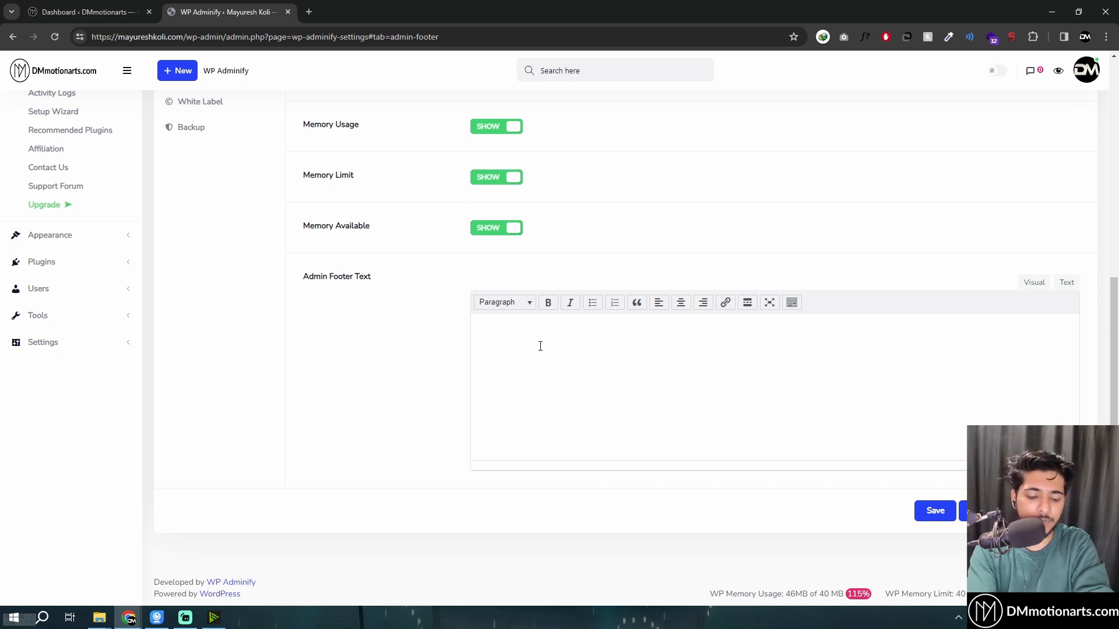
type("Dev")
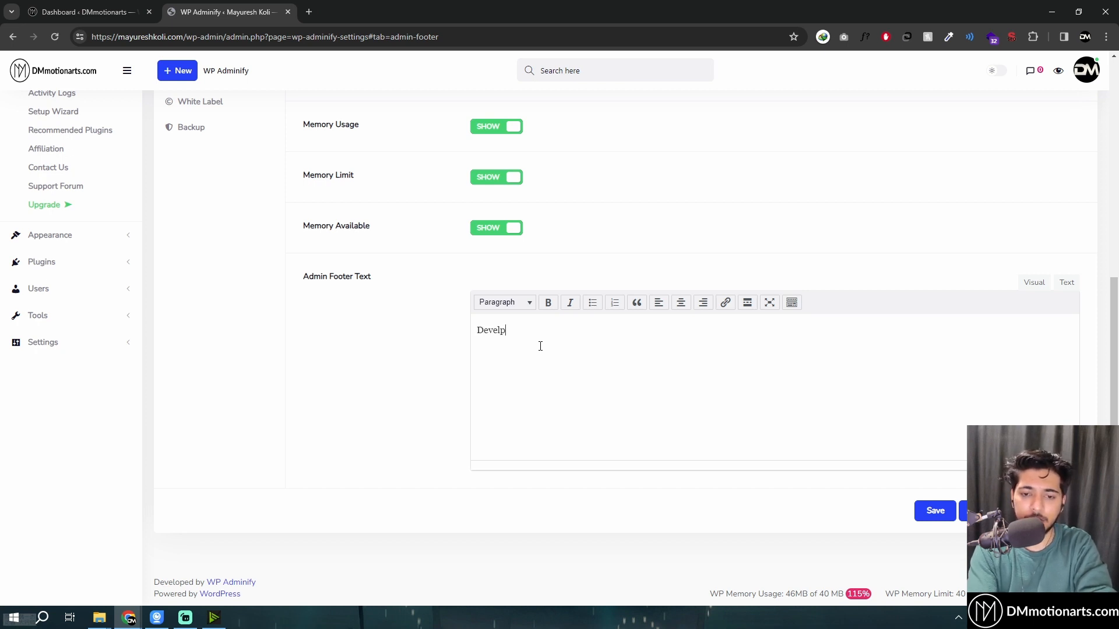
type("eloped By DMmoito")
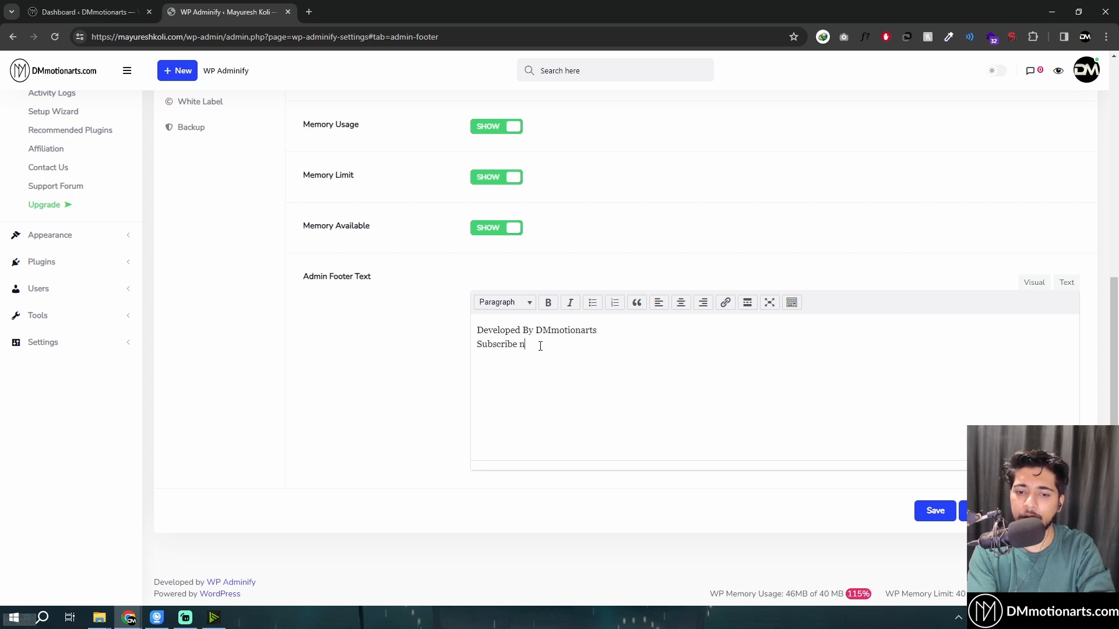
left_click(932, 510)
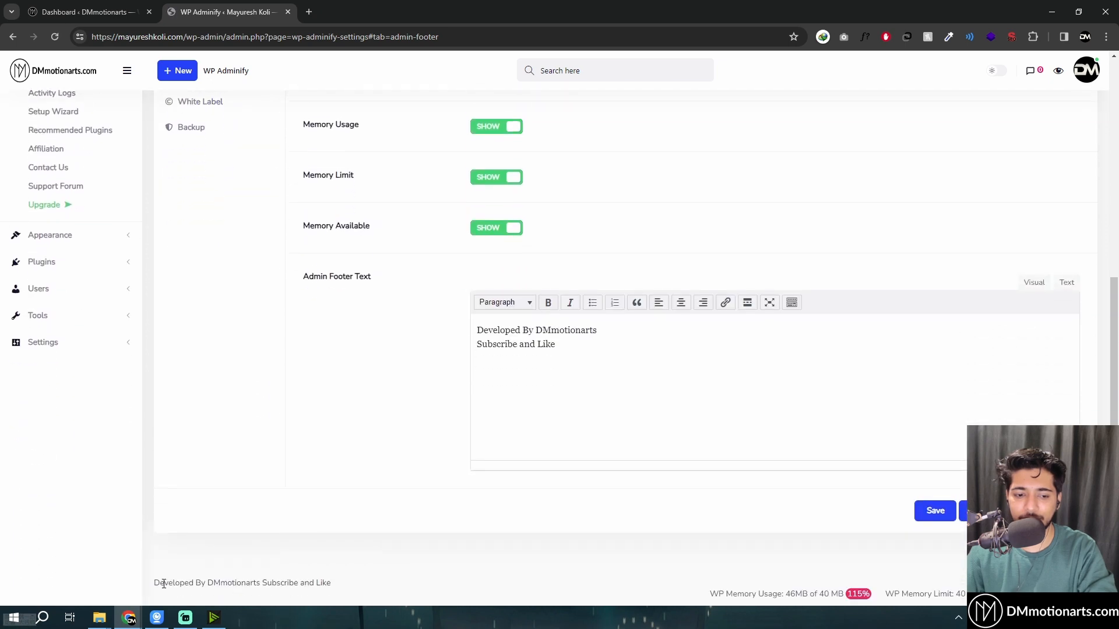
left_click_drag(185, 584, 329, 583)
left_click_drag(208, 584, 379, 581)
left_click(467, 475)
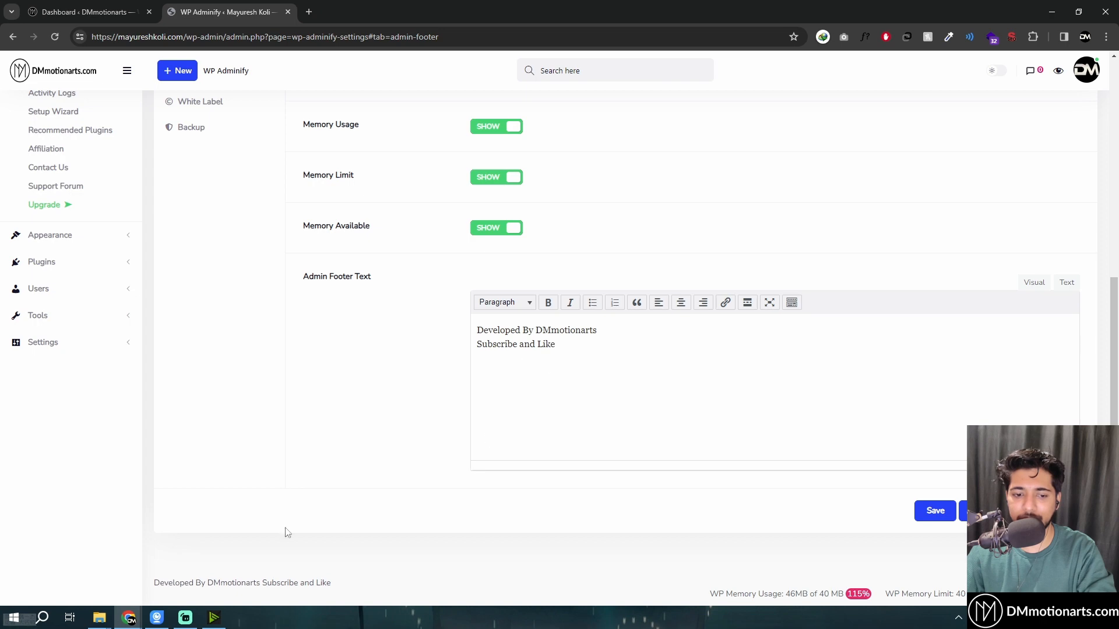
Examine which user roles the Admin Footer's Disable for setting offers, along with the Default WP Version option
scroll(422, 497, "up", 7)
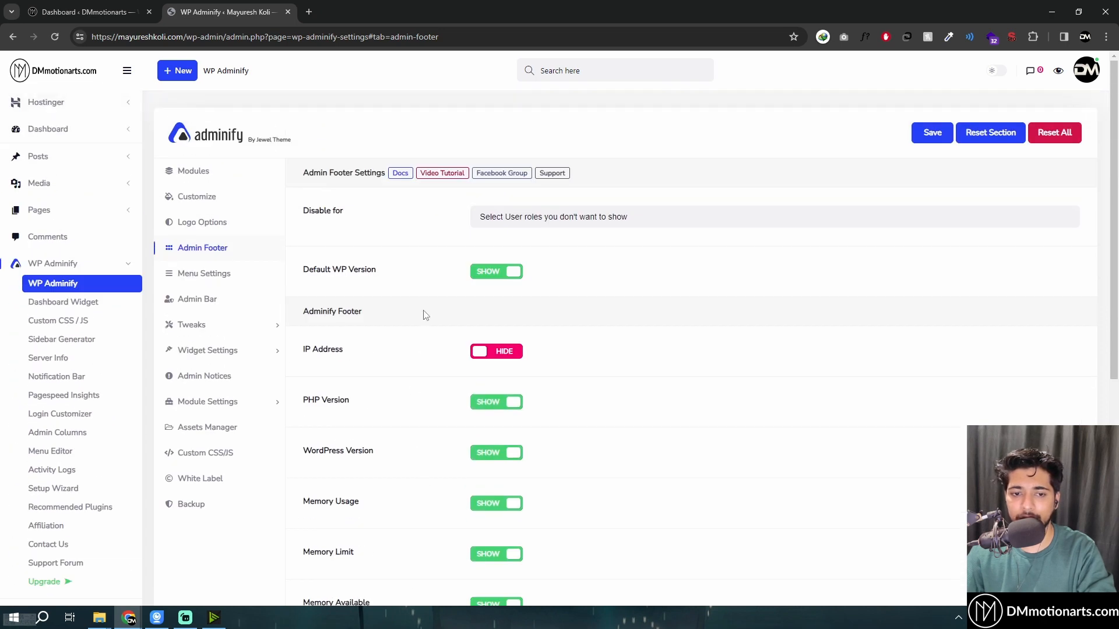
left_click(521, 222)
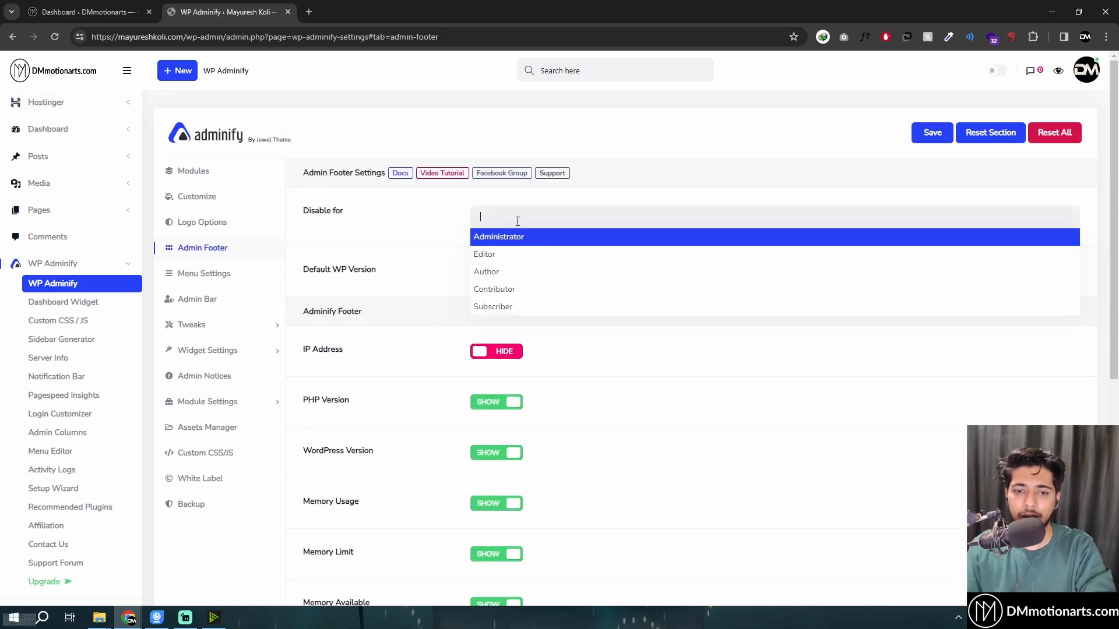
left_click(522, 222)
left_click(522, 224)
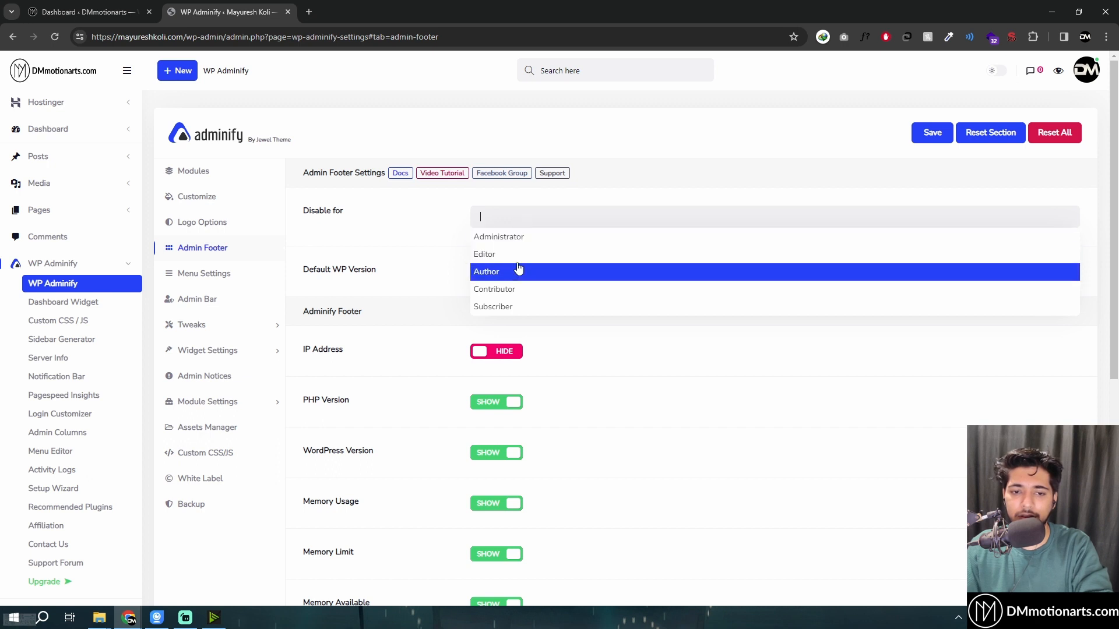
left_click(410, 244)
left_click(537, 224)
left_click(366, 257)
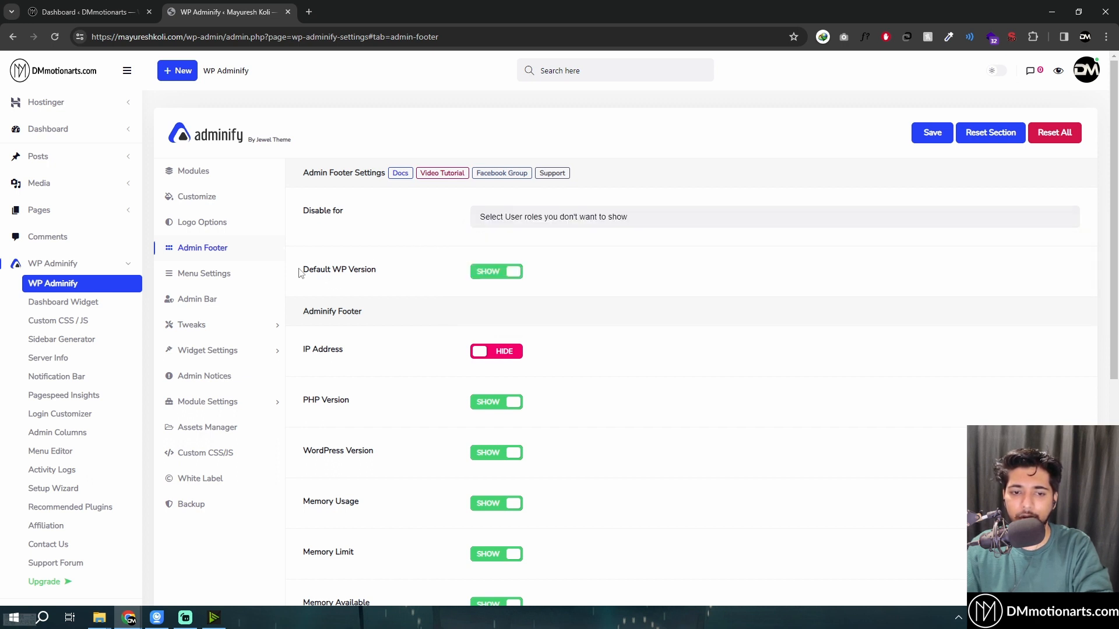
left_click_drag(300, 271, 377, 272)
left_click(418, 272)
left_click(510, 215)
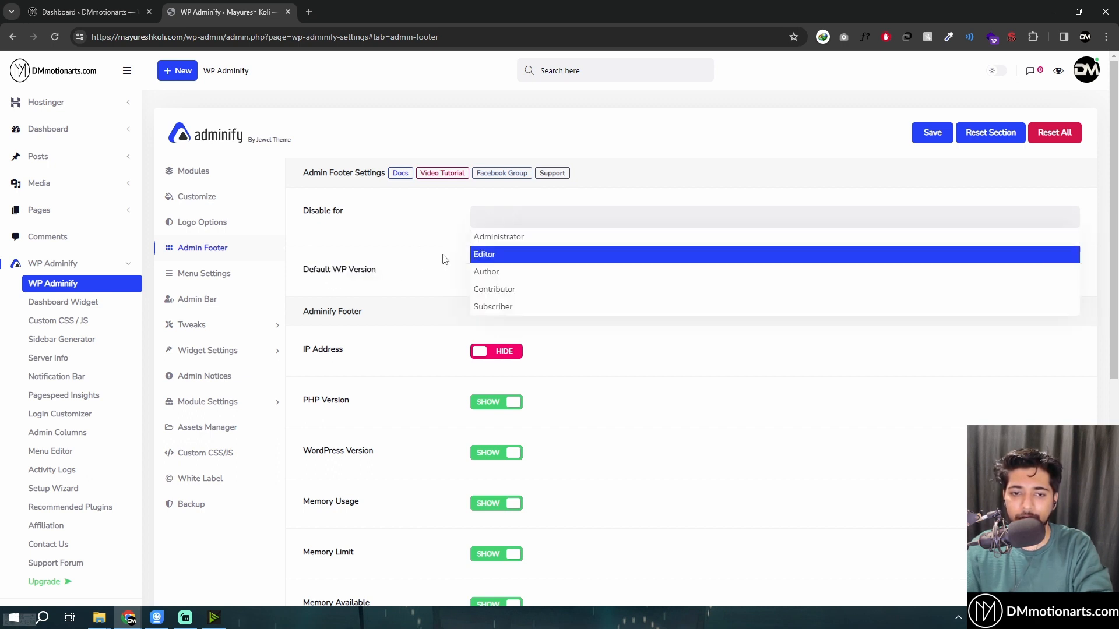
left_click(457, 271)
left_click(518, 214)
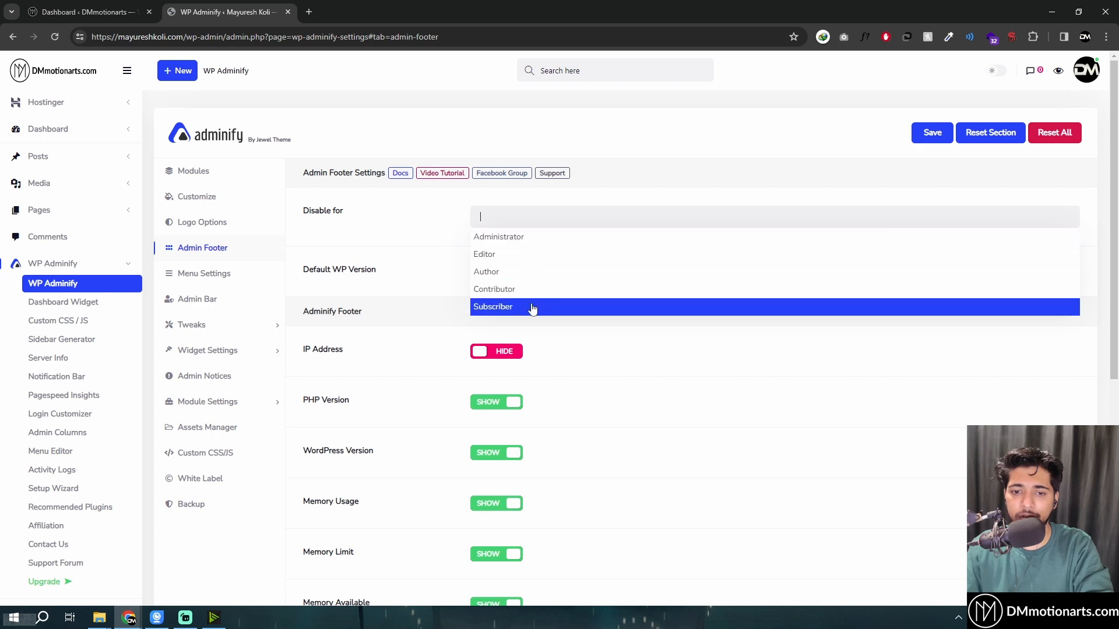
left_click(386, 236)
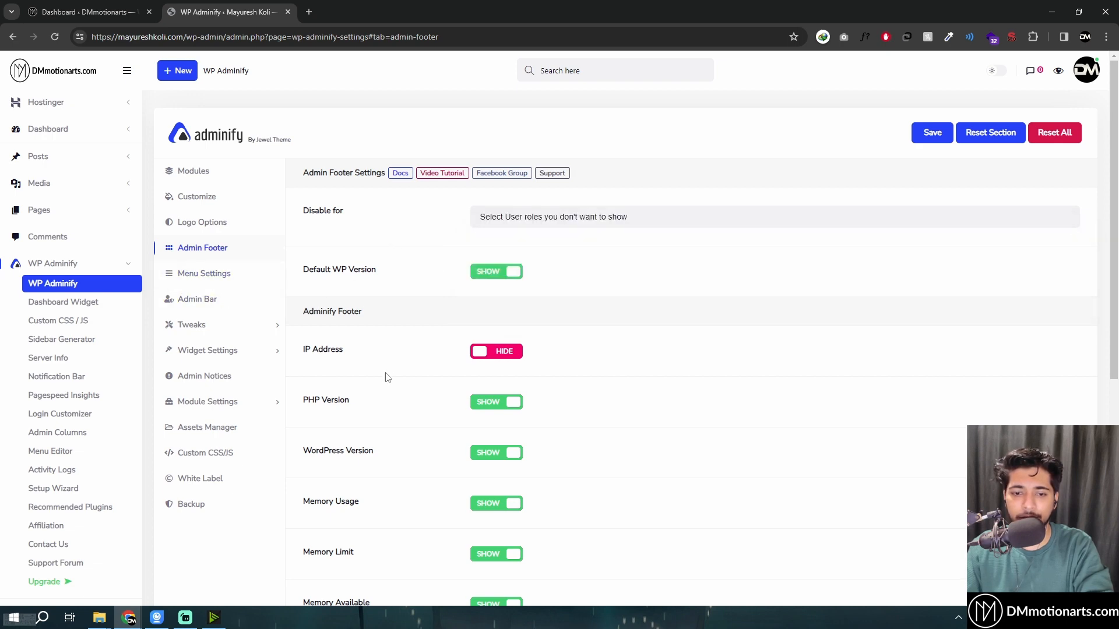
Review the remaining Admin Footer settings against the page footer and recheck the Disable for role choices
scroll(378, 137, "down", 5)
scroll(388, 402, "down", 2)
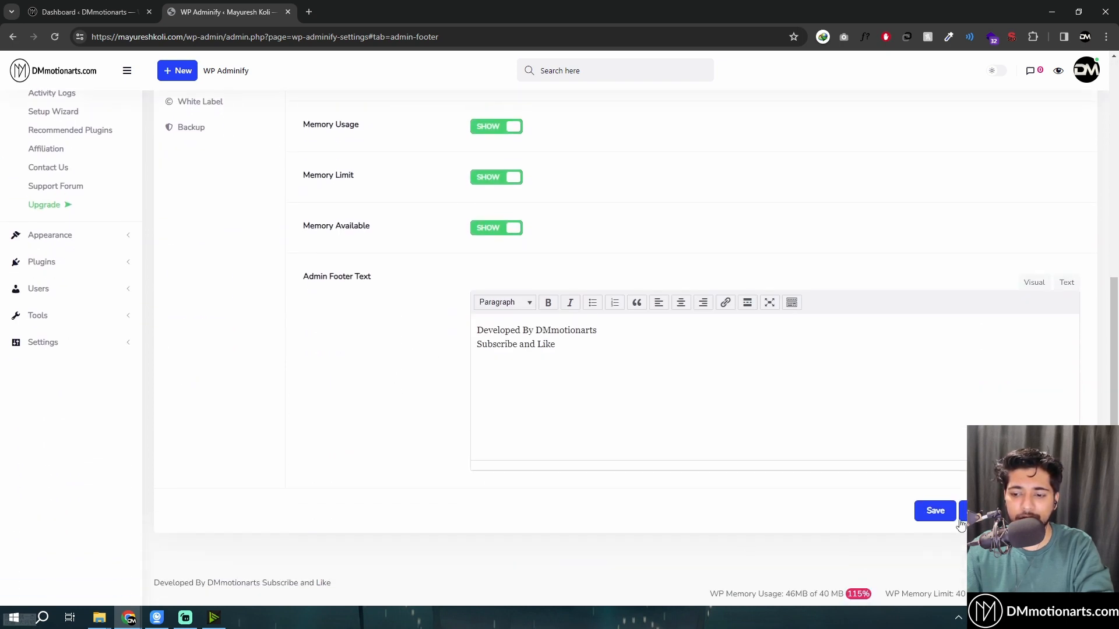
scroll(267, 283, "up", 6)
left_click(571, 219)
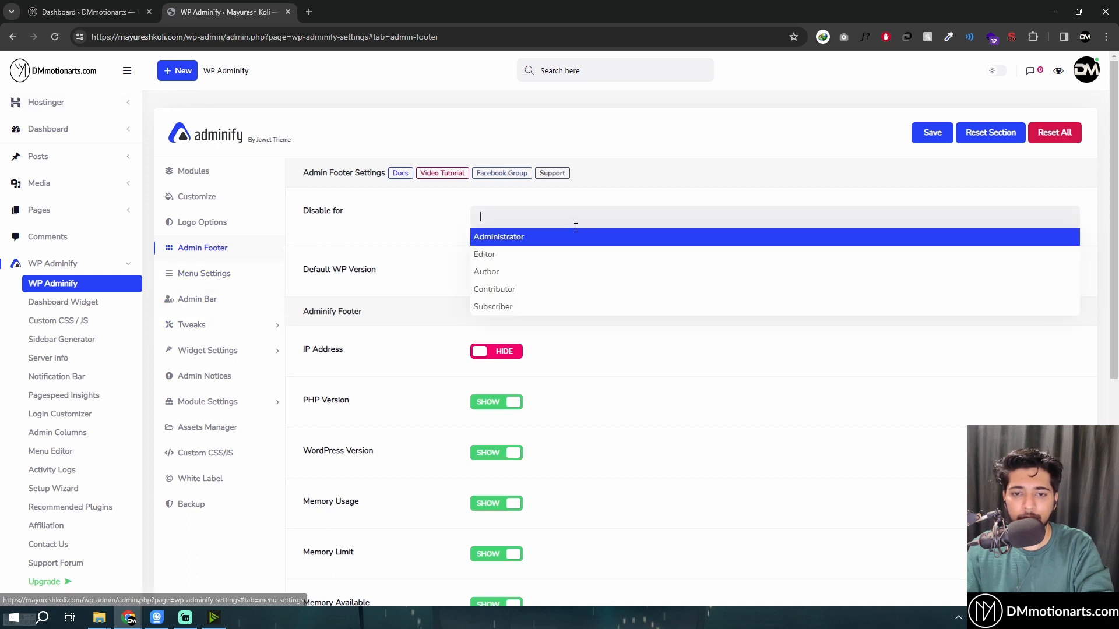
left_click(390, 282)
scroll(382, 452, "down", 6)
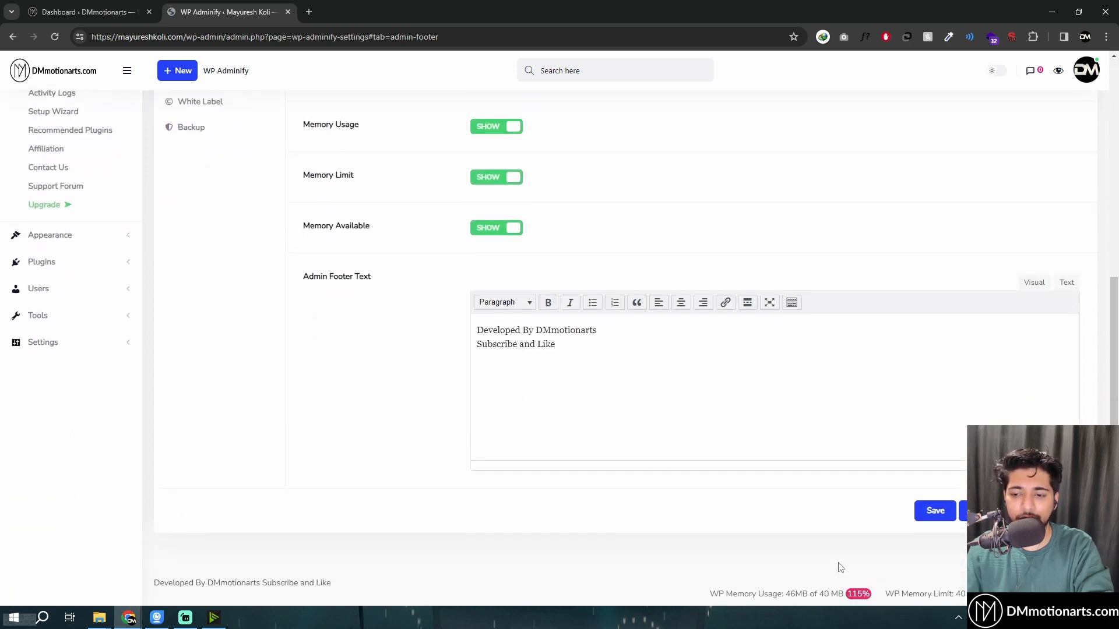
scroll(432, 444, "up", 5)
scroll(417, 457, "down", 3)
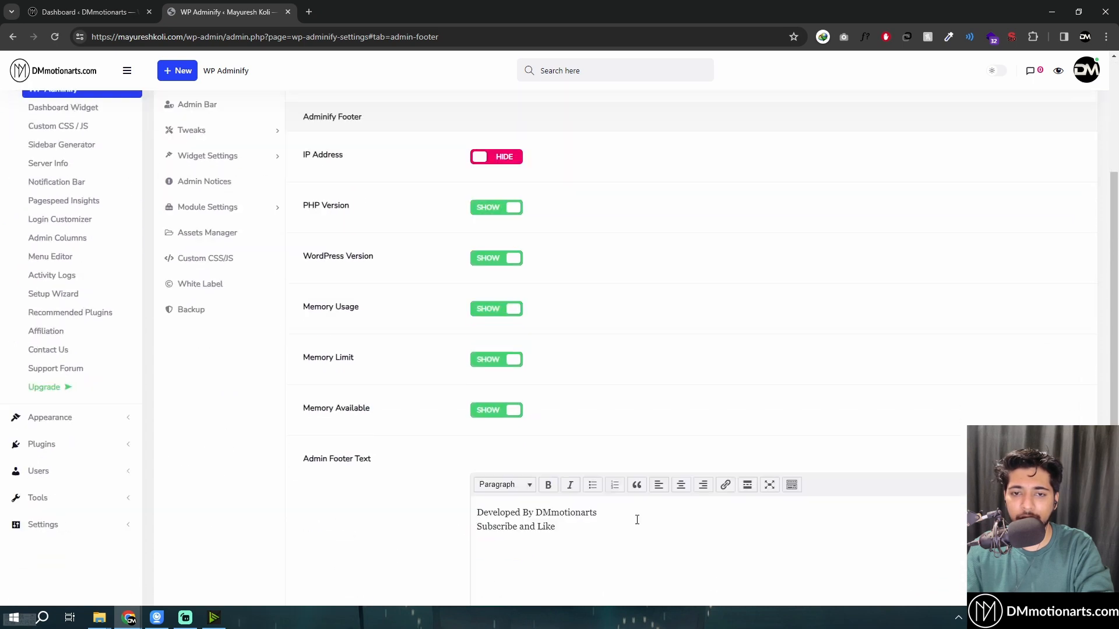
scroll(413, 402, "up", 5)
Open the Menu Settings and preview the Horizontal Menu type's options before returning to Vertical Menu
left_click(207, 279)
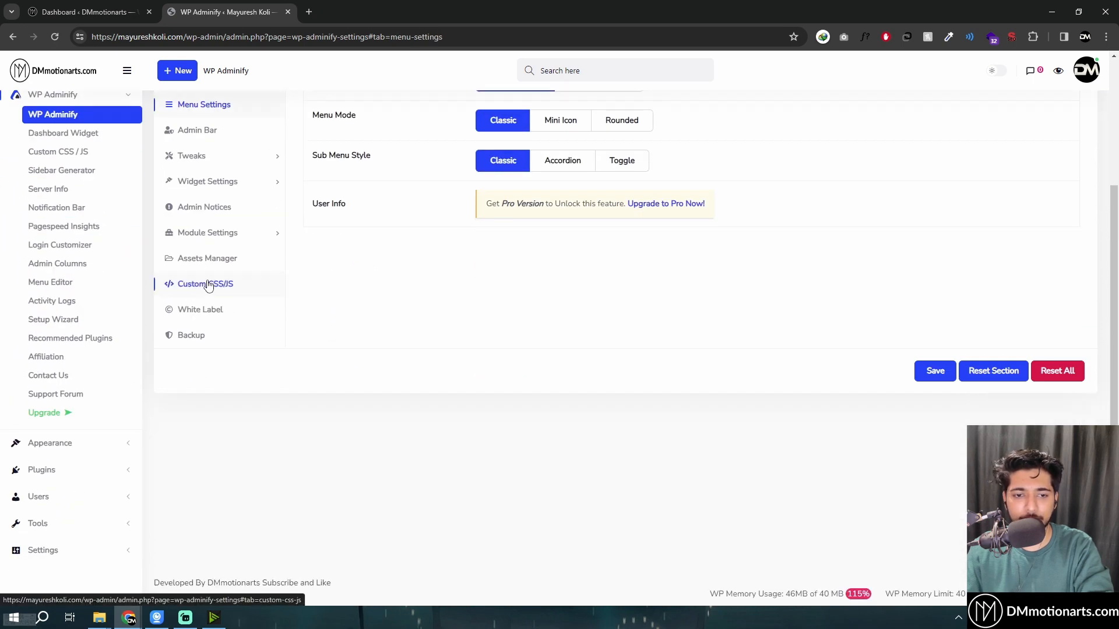
scroll(370, 338, "up", 3)
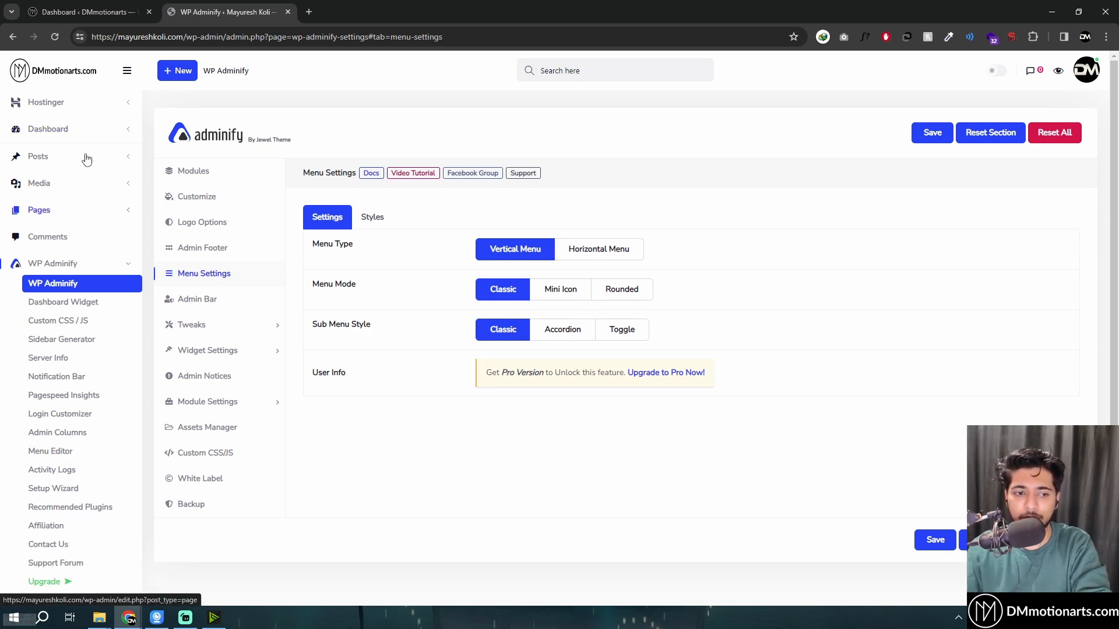
left_click(589, 253)
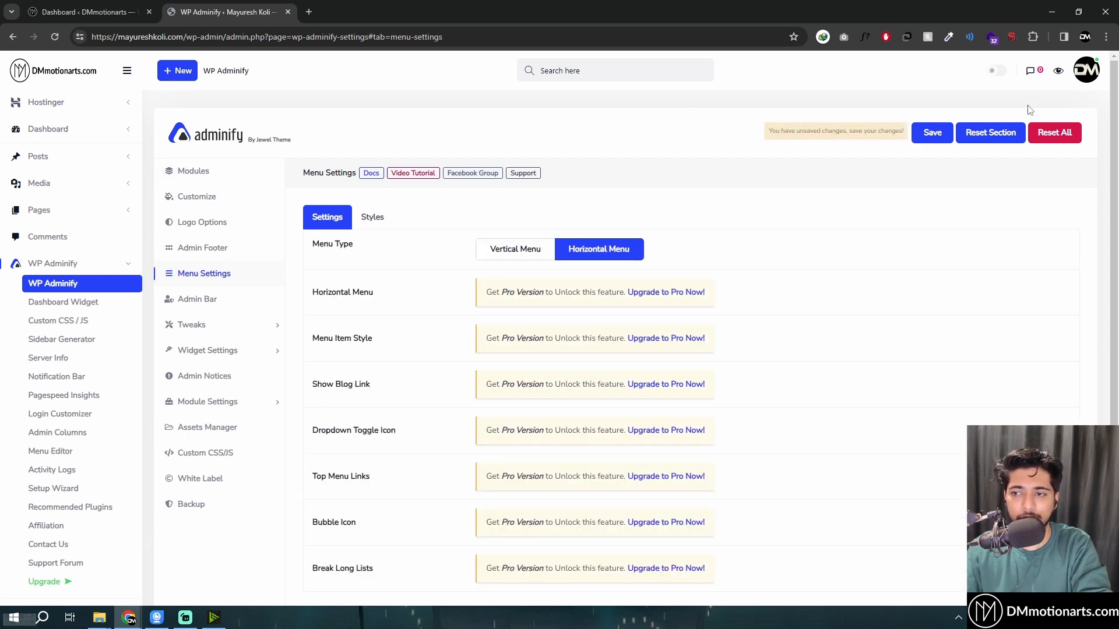
left_click(515, 248)
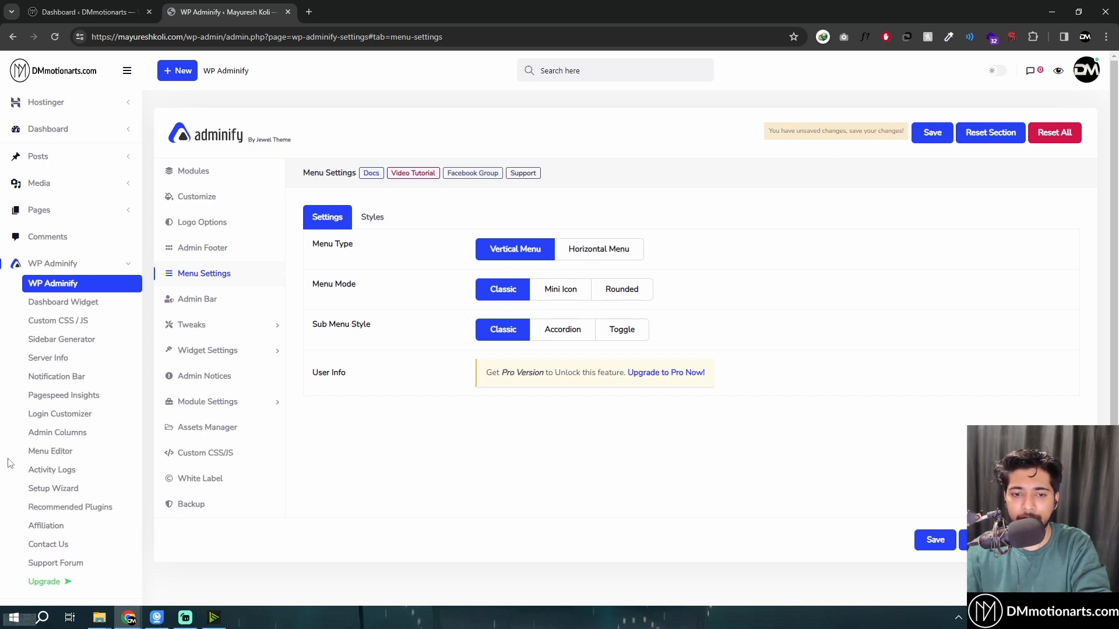
Try the Mini Icon and Rounded menu modes on the admin sidebar, saving the settings for each
left_click(561, 290)
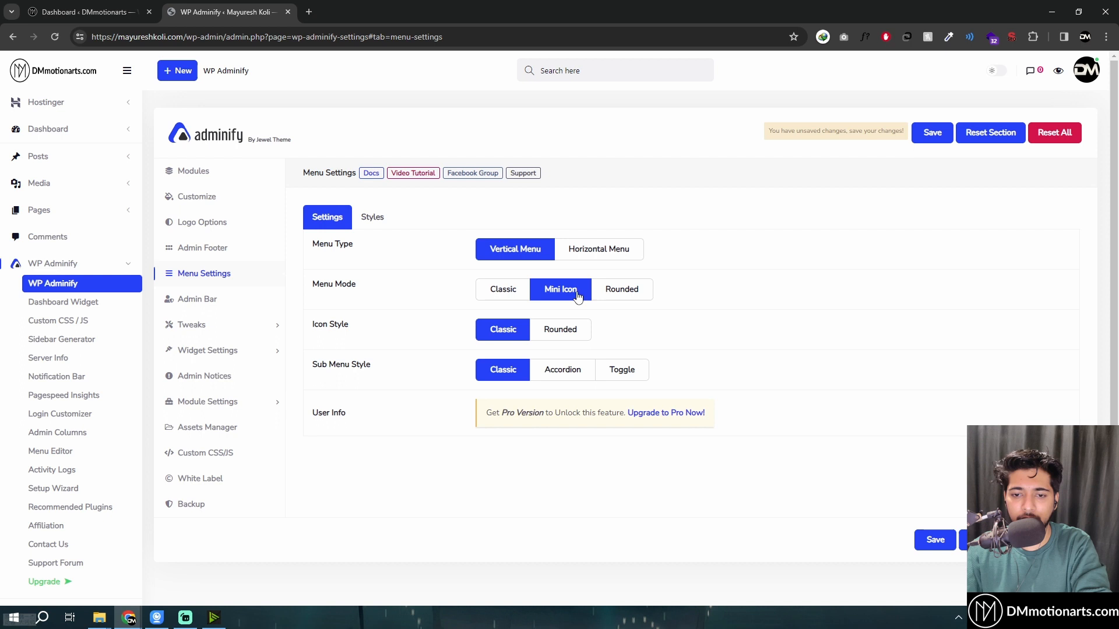
left_click(931, 134)
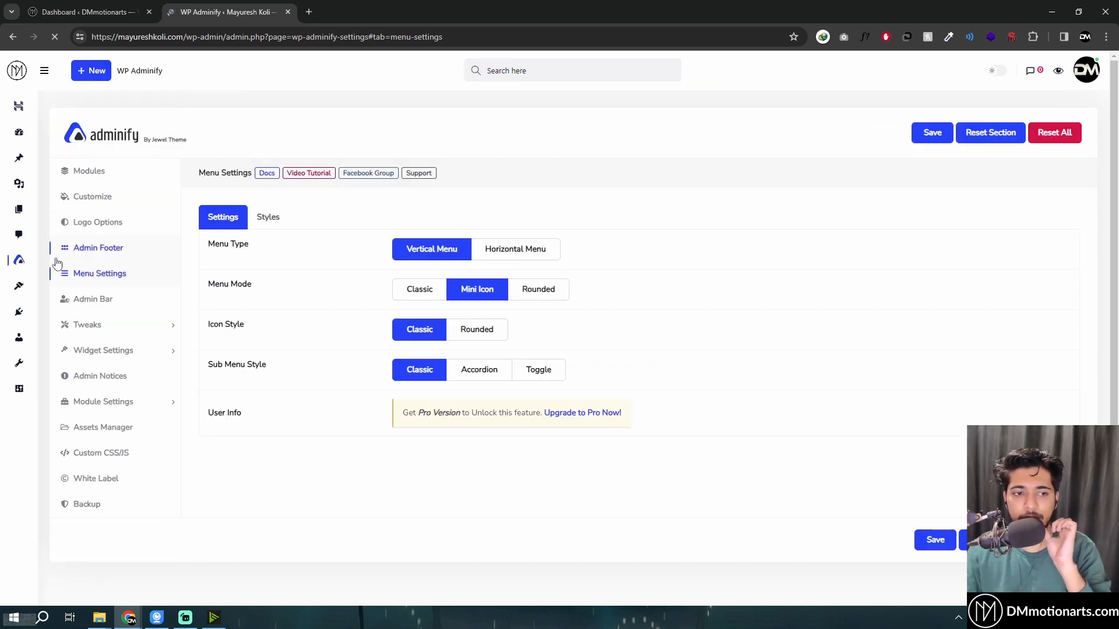
left_click(554, 292)
left_click(931, 133)
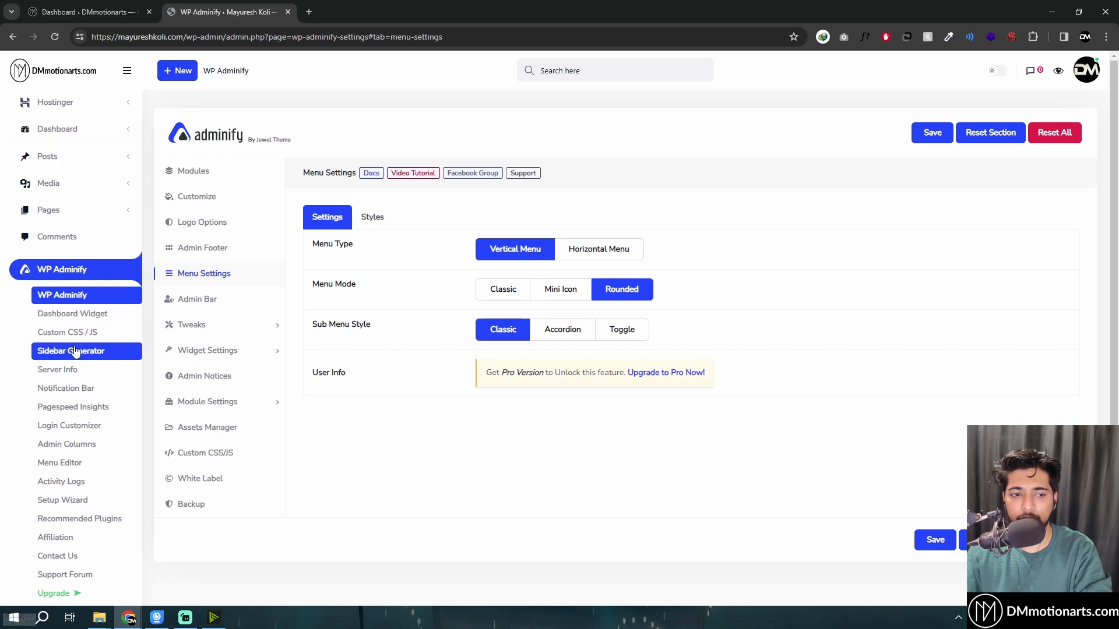
Try the Mini Icon menu mode with the Rounded icon style, save, and check the sidebar
left_click(494, 302)
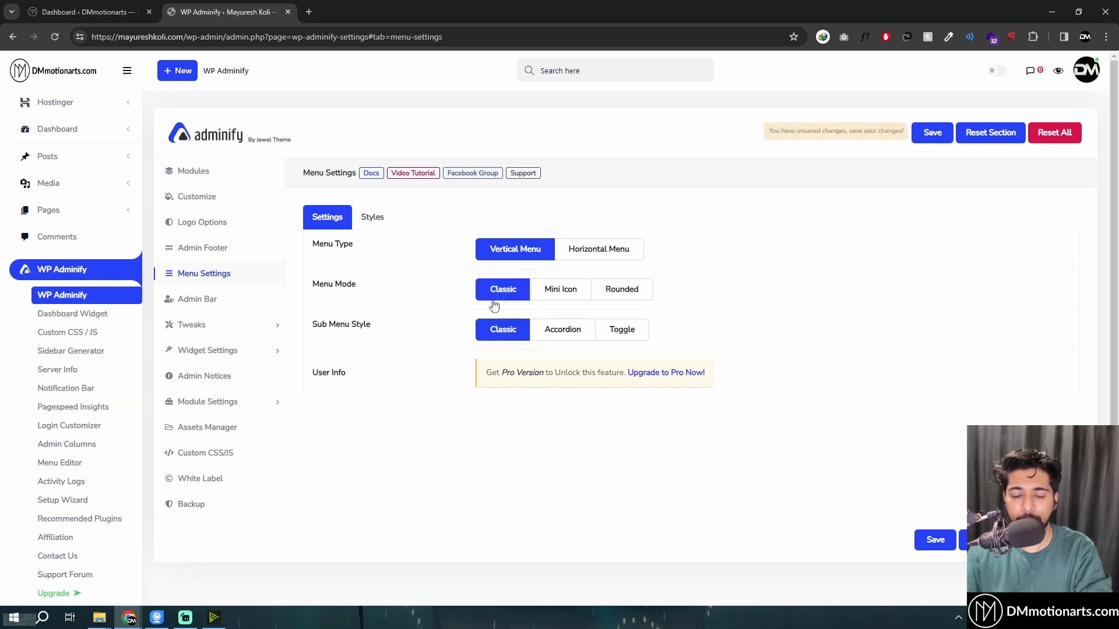
left_click(573, 299)
left_click(490, 290)
left_click(561, 292)
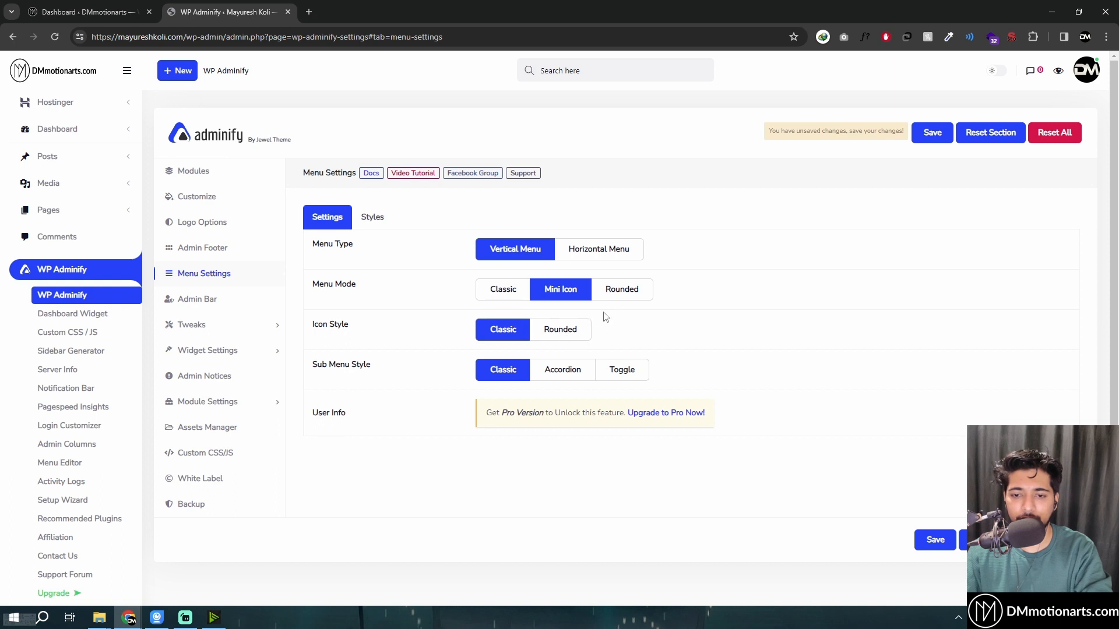
left_click(547, 337)
left_click(919, 139)
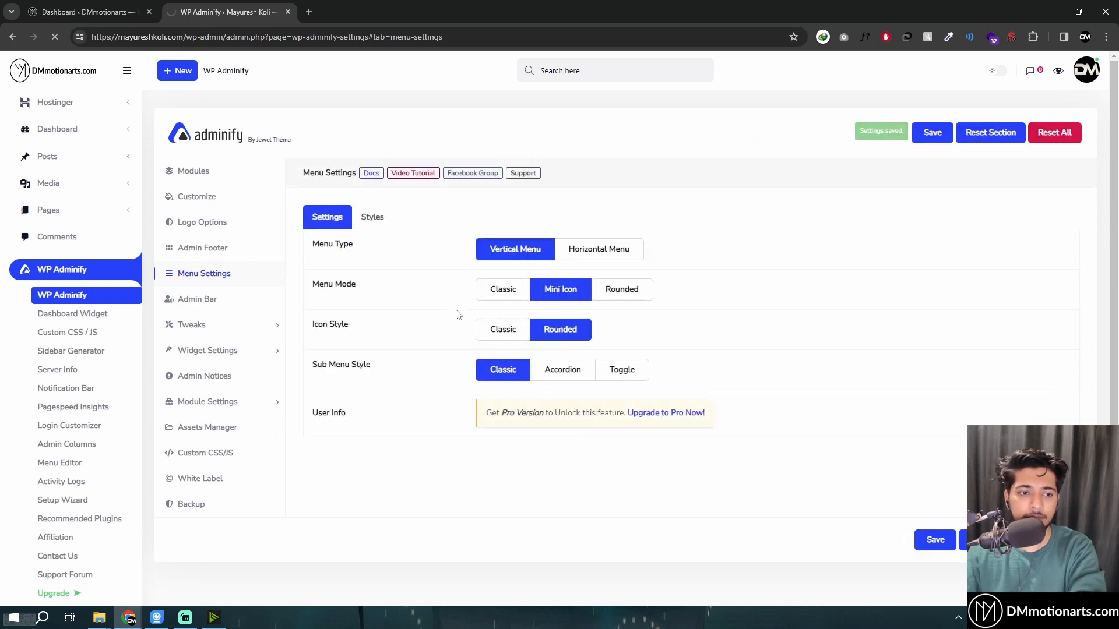
mouse_move(15, 264)
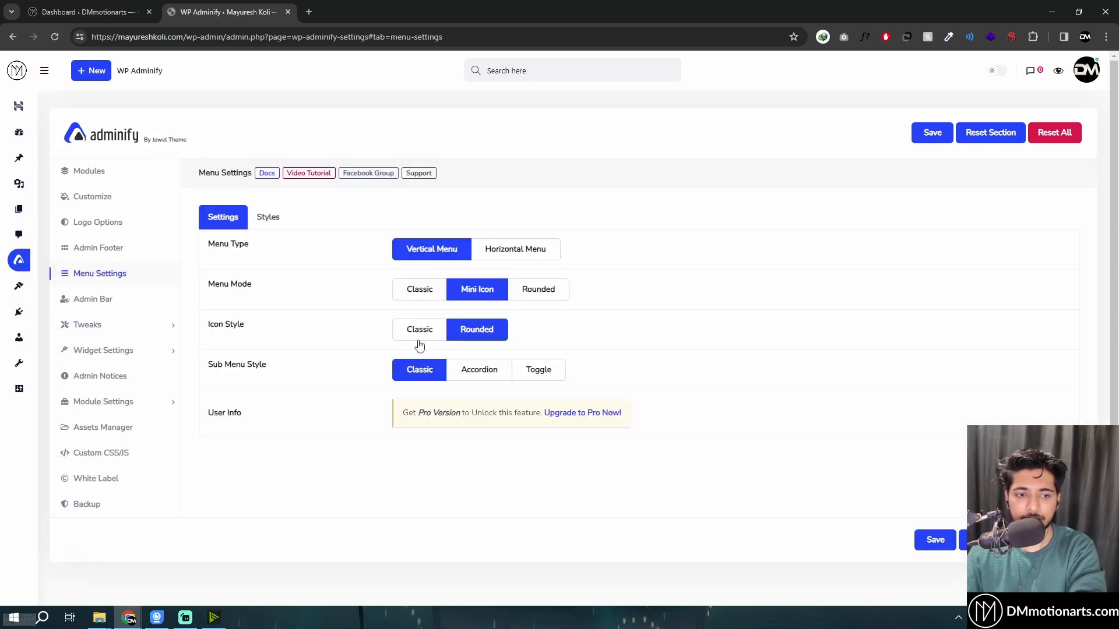
Set the Menu Mode back to Classic, save, reload the page and check the sidebar's submenus
left_click(428, 291)
left_click(928, 129)
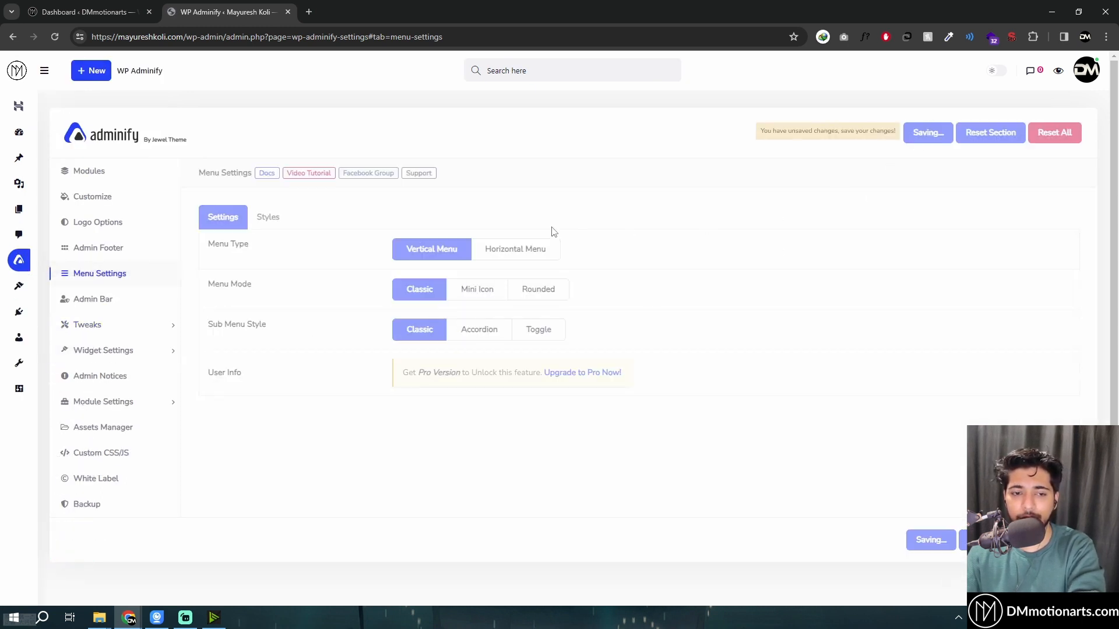
key("F5")
left_click(662, 113)
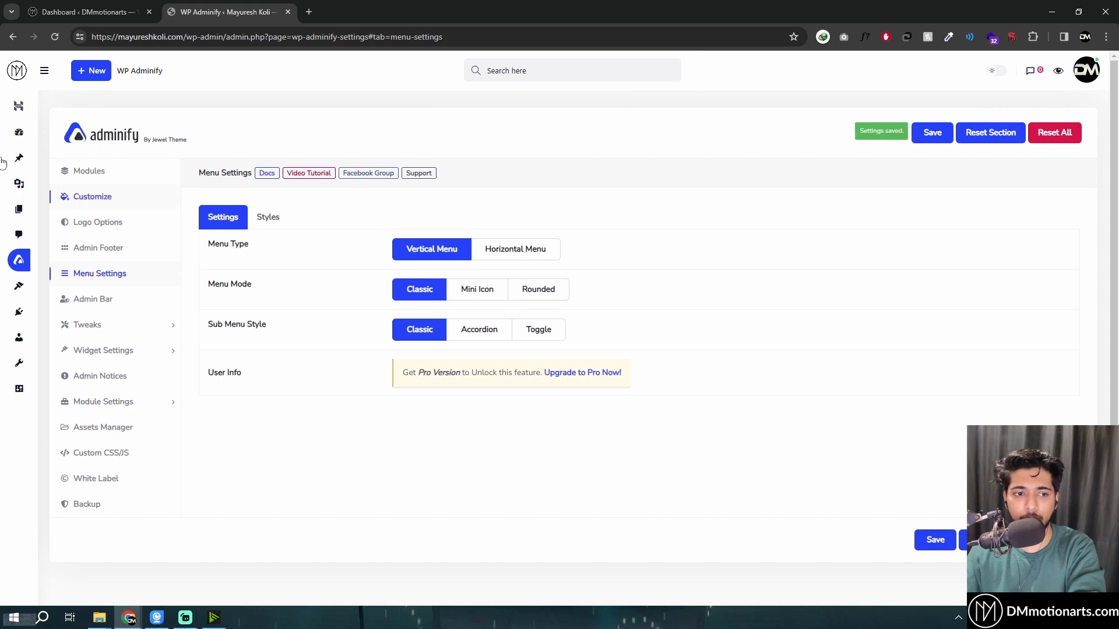
mouse_move(19, 132)
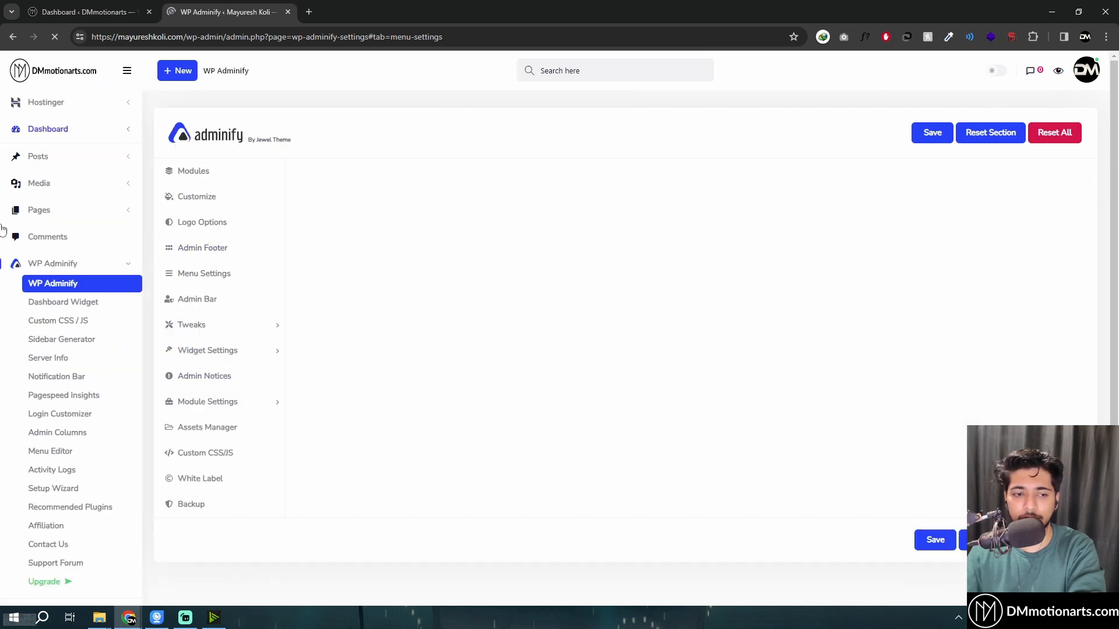
left_click(355, 327)
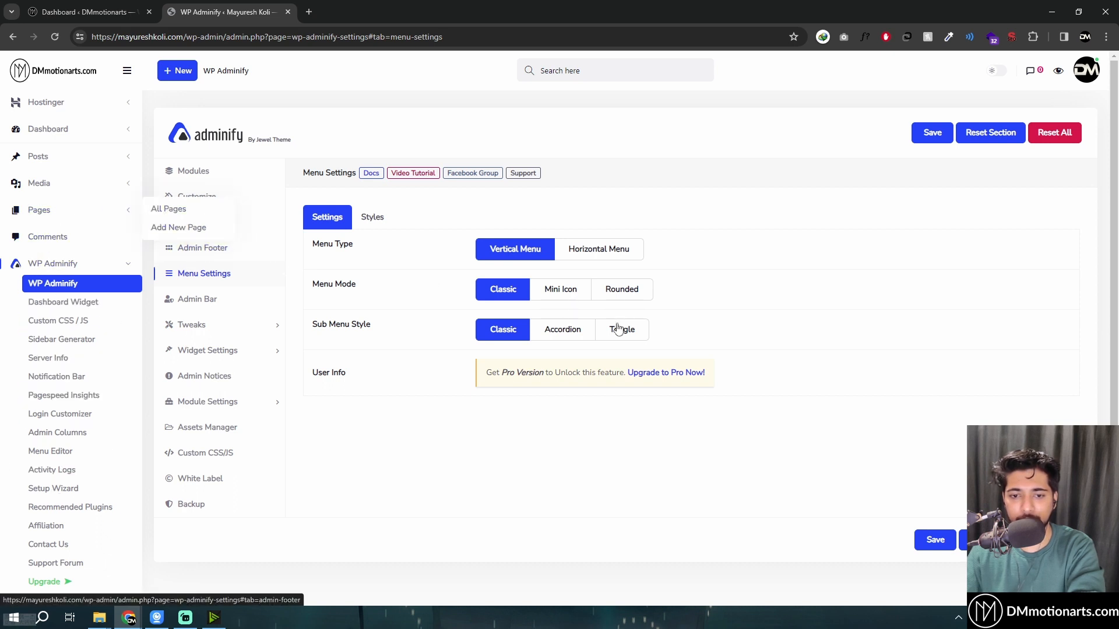
Set the Sub Menu Style to Accordion, save, and test expanding the Pages and Media submenus in the sidebar
left_click(563, 329)
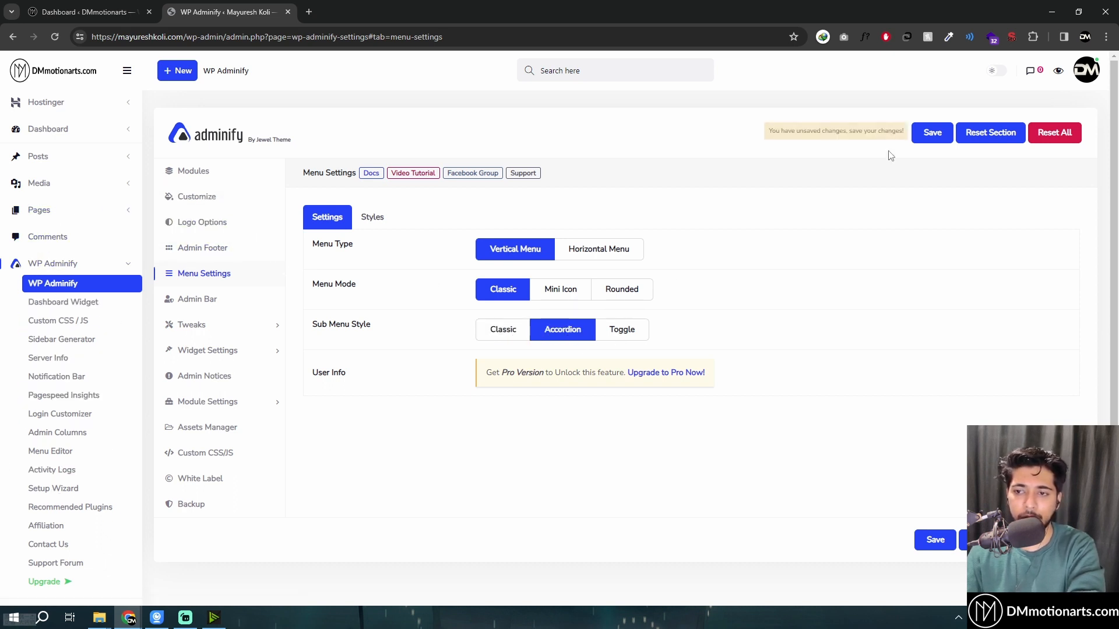
left_click(918, 139)
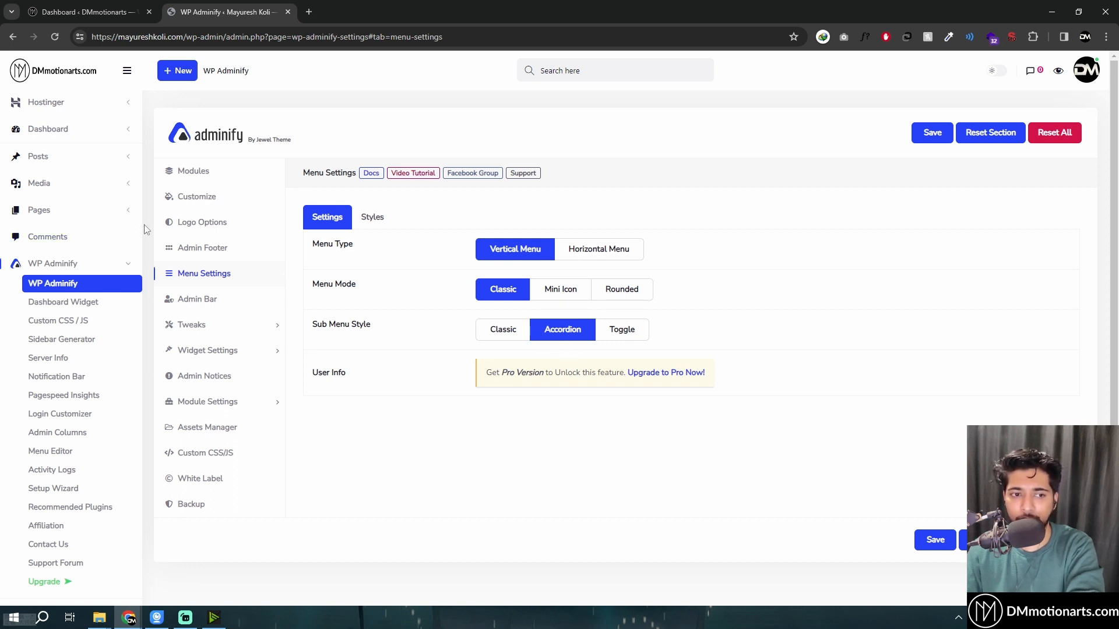
left_click(129, 212)
left_click(122, 185)
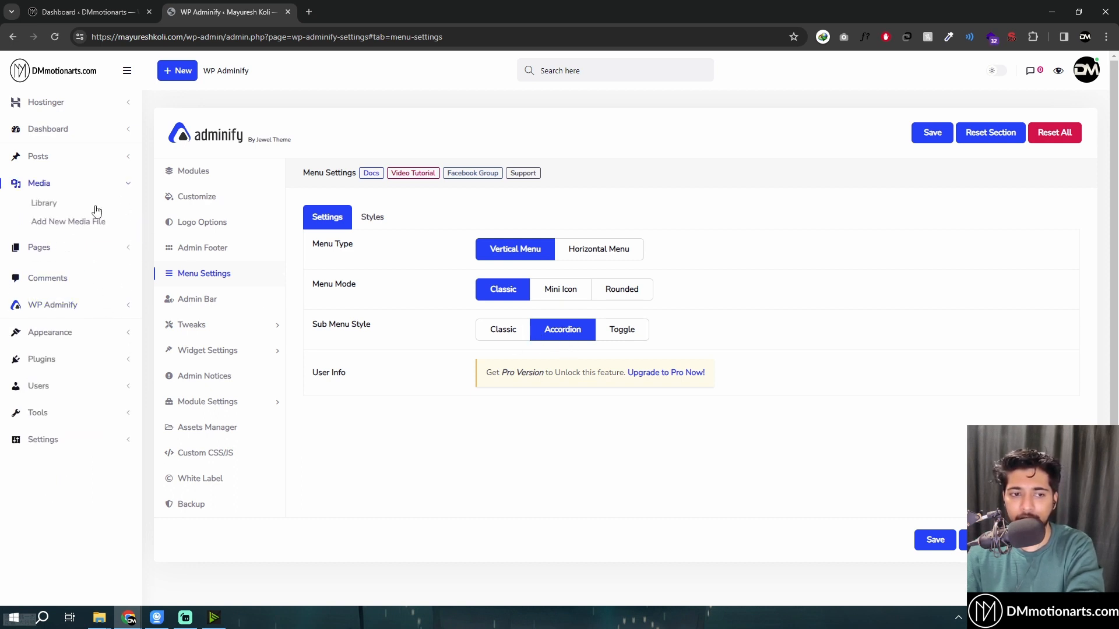
mouse_move(68, 157)
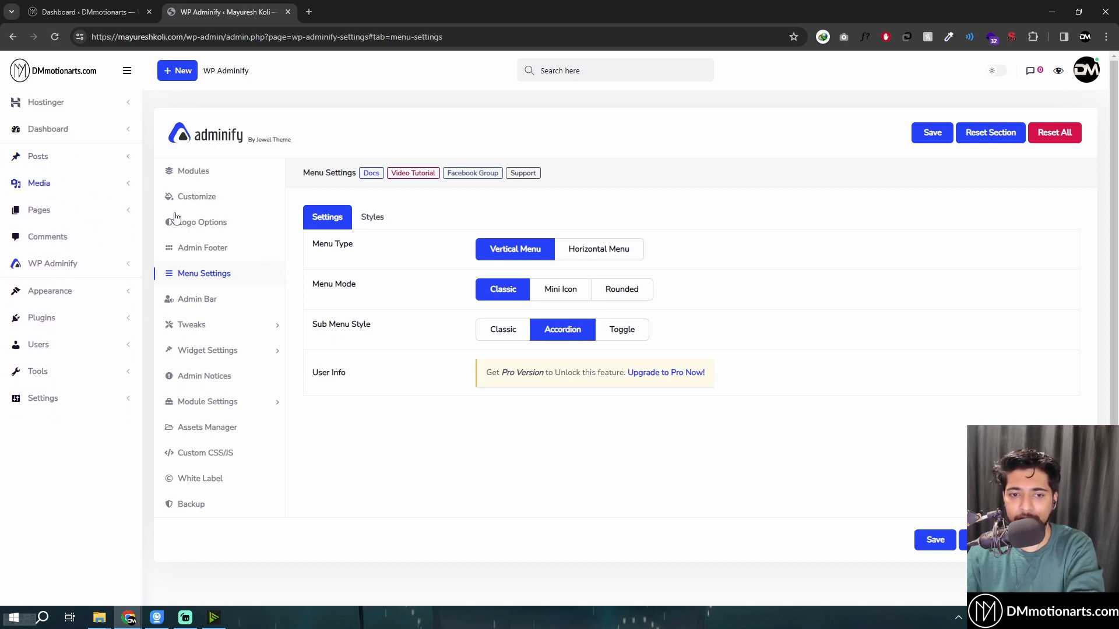
Save the menu settings with the Toggle Sub Menu Style as a trial, and save them again with Classic
left_click(625, 334)
left_click(929, 132)
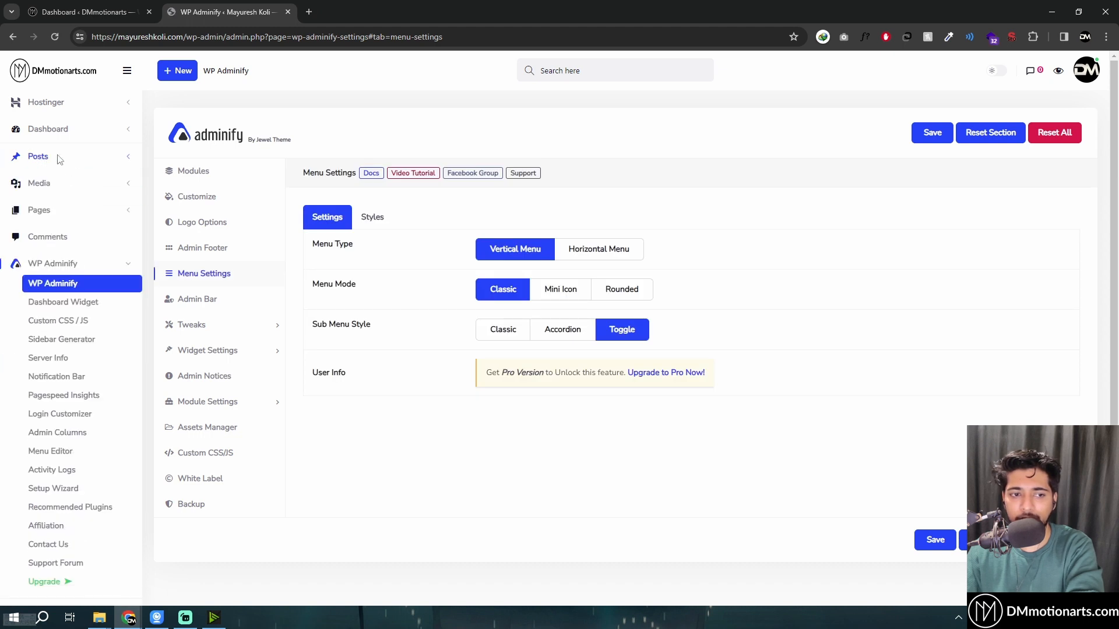
left_click(503, 330)
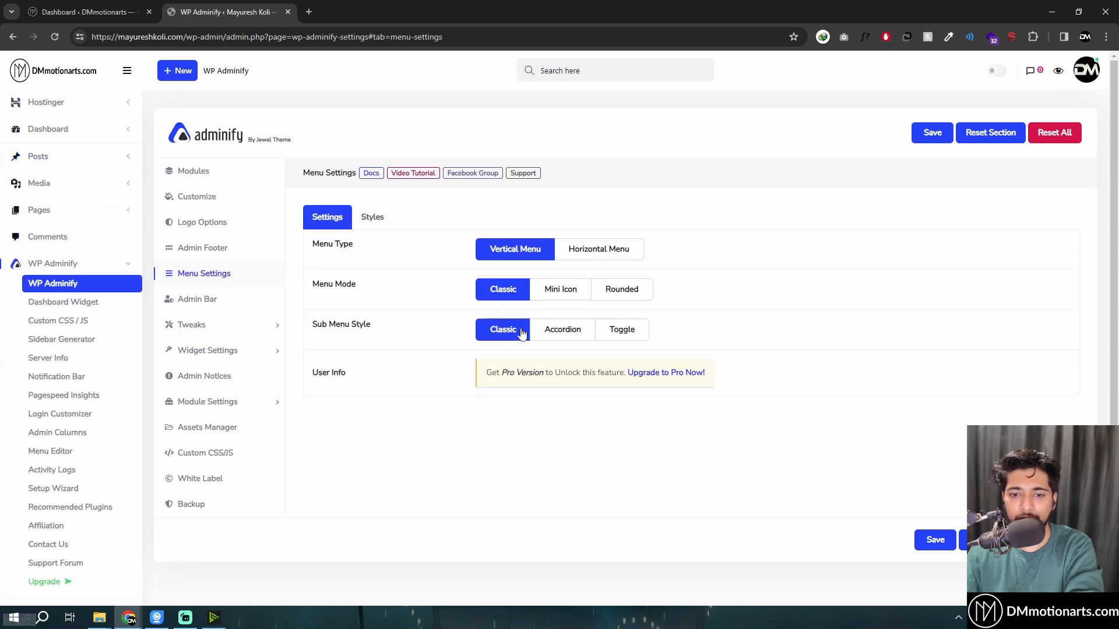
left_click(933, 133)
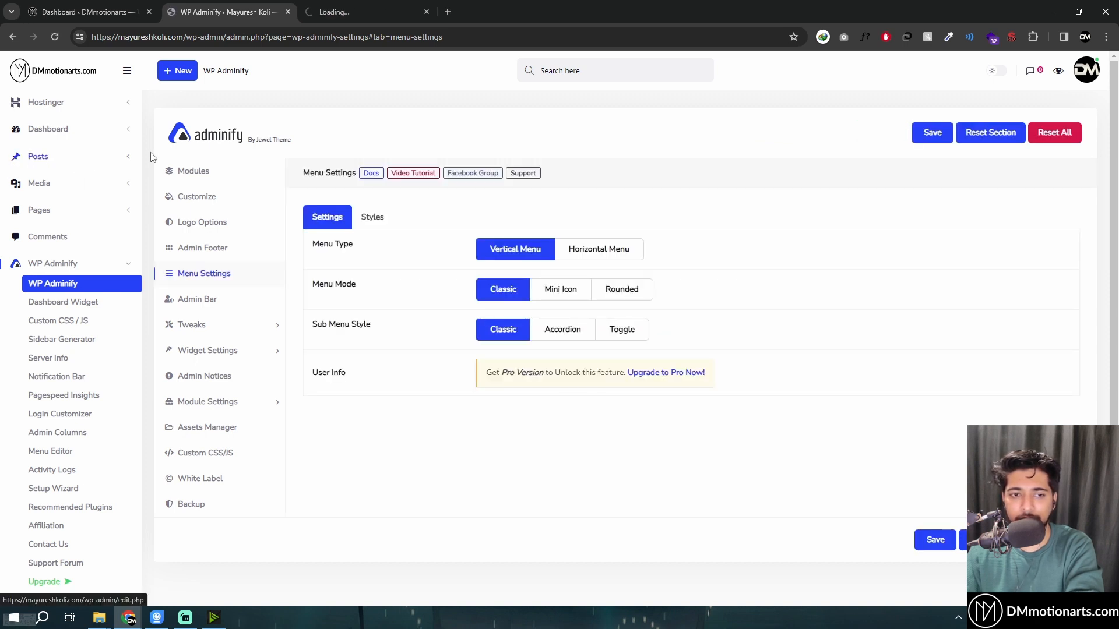
Test the sidebar's flyout submenus by opening the Pages list in a new tab, and close the extra tabs
middle_click(52, 212)
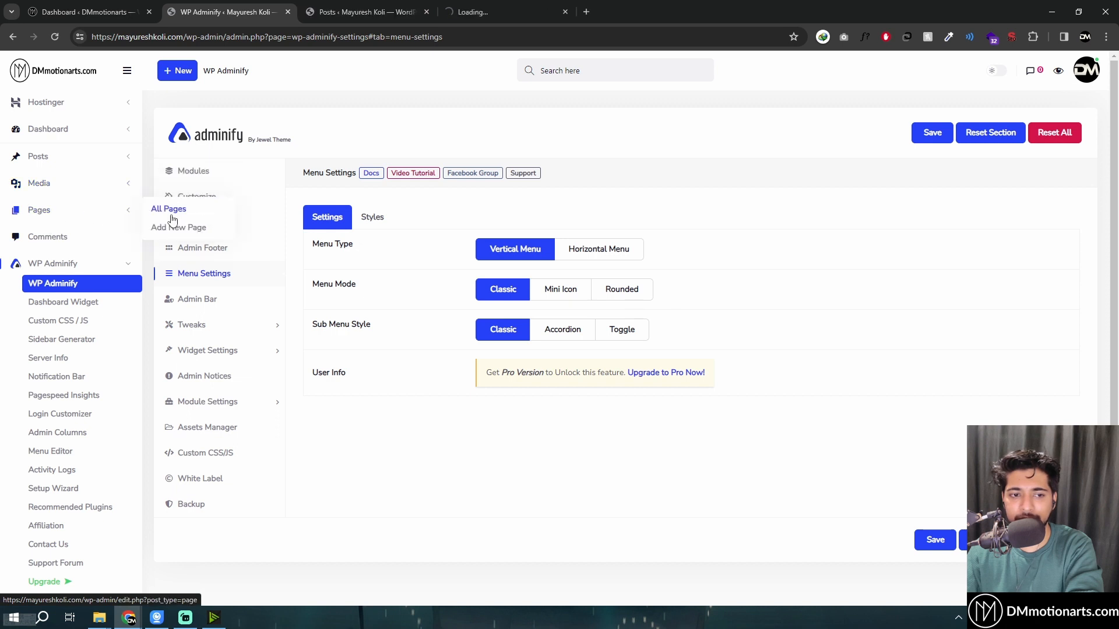
middle_click(379, 12)
middle_click(368, 9)
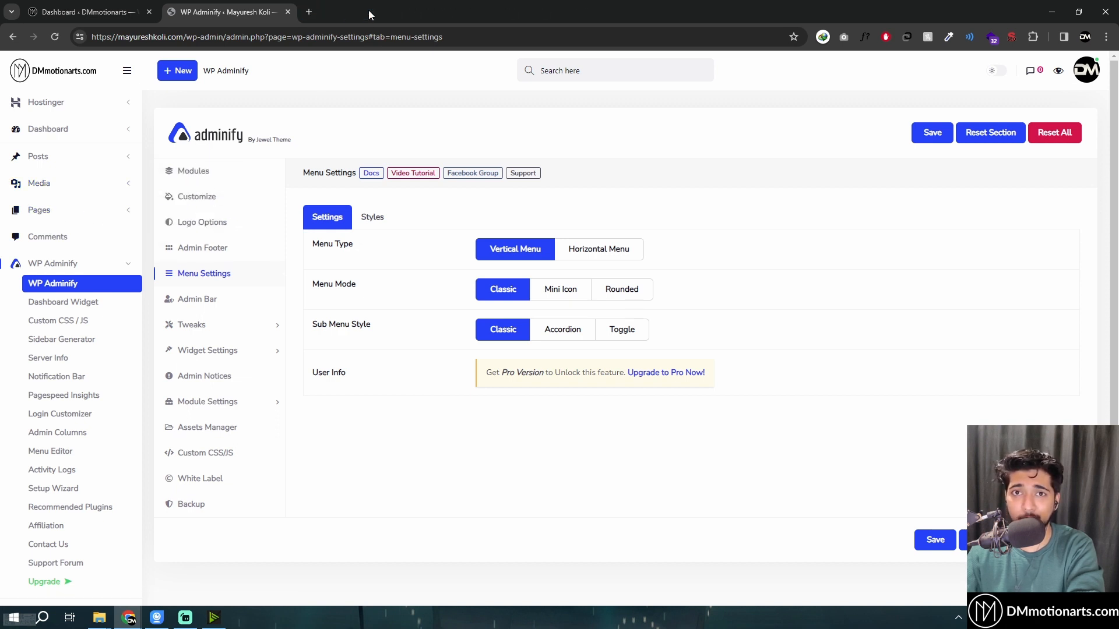
In the Admin Bar settings, set Frontend Admin Bar to Hide, save, and reload the site's front page to check it
left_click(217, 309)
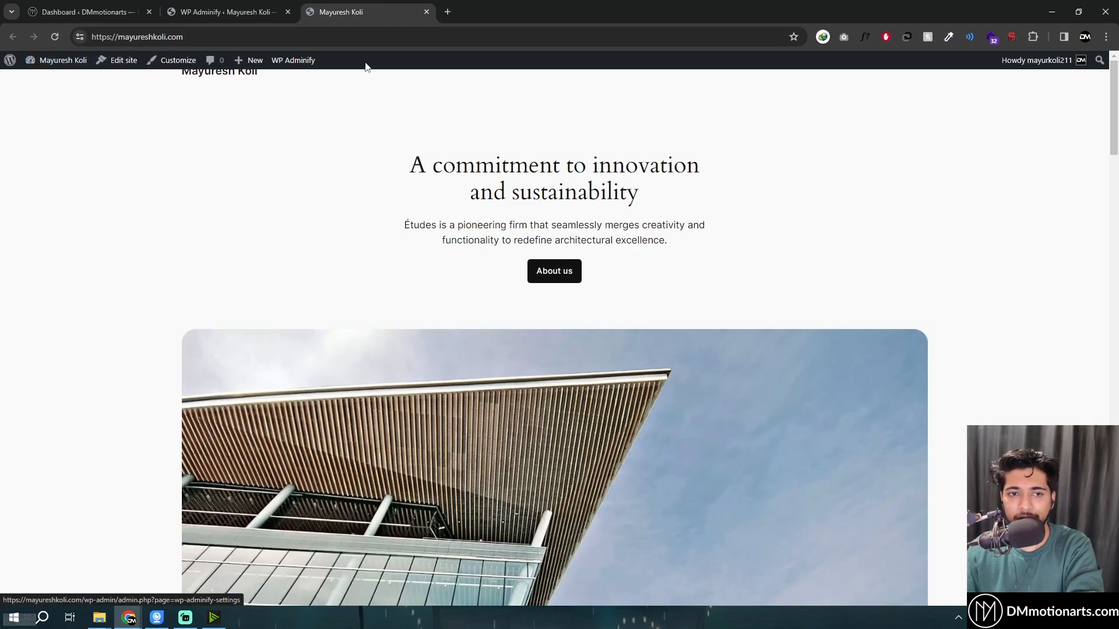
key("ctrl+shift+Tab")
left_click_drag(365, 293, 388, 295)
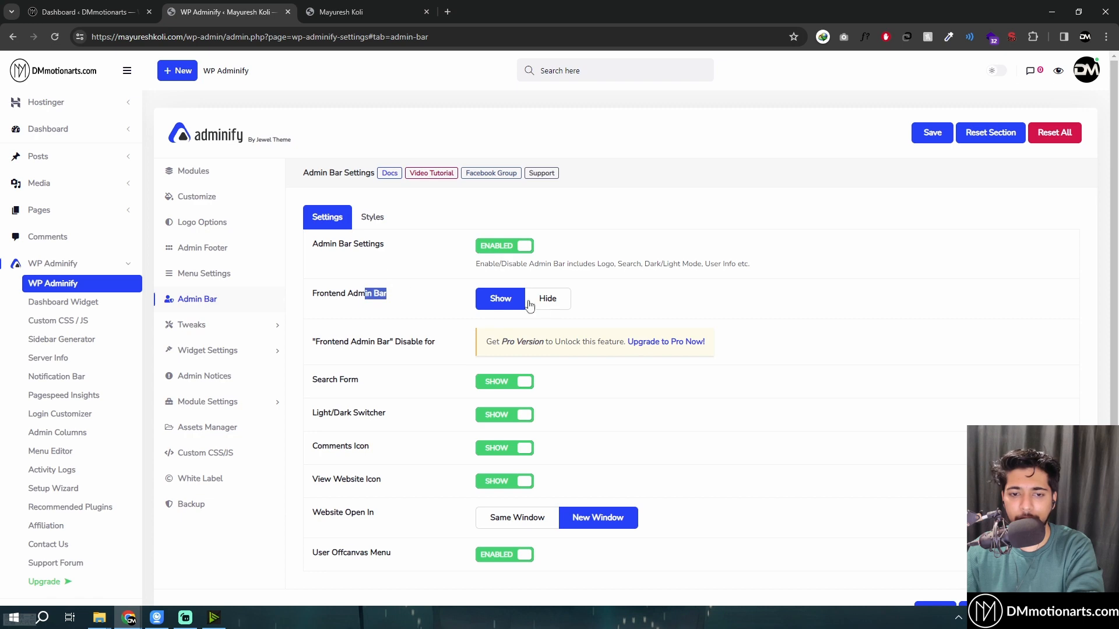
left_click(548, 298)
left_click(924, 134)
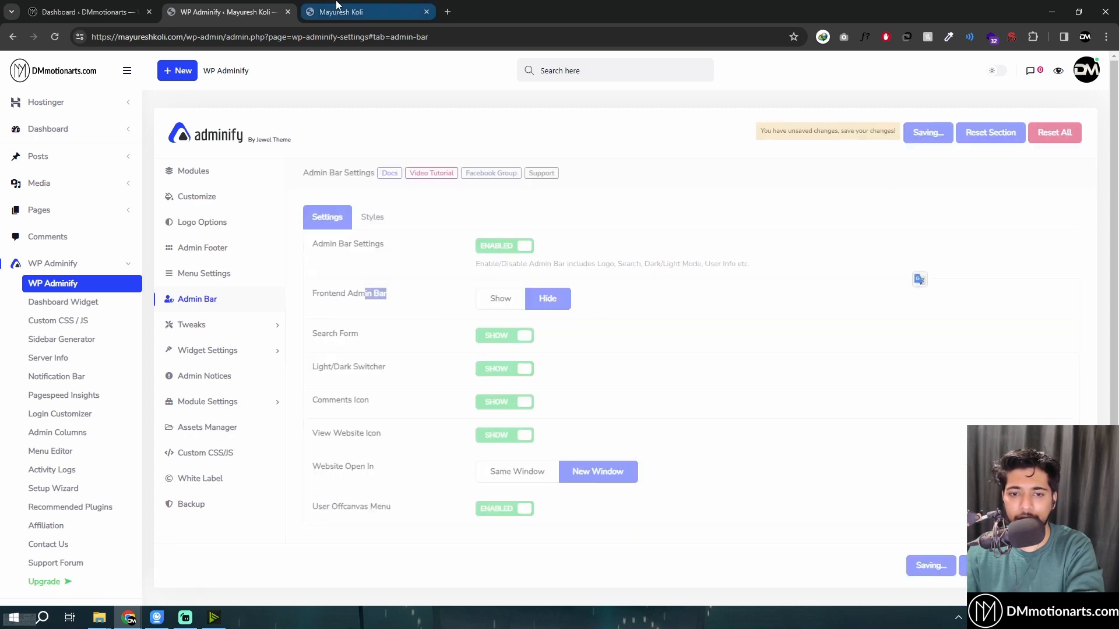
left_click(377, 12)
key("F5")
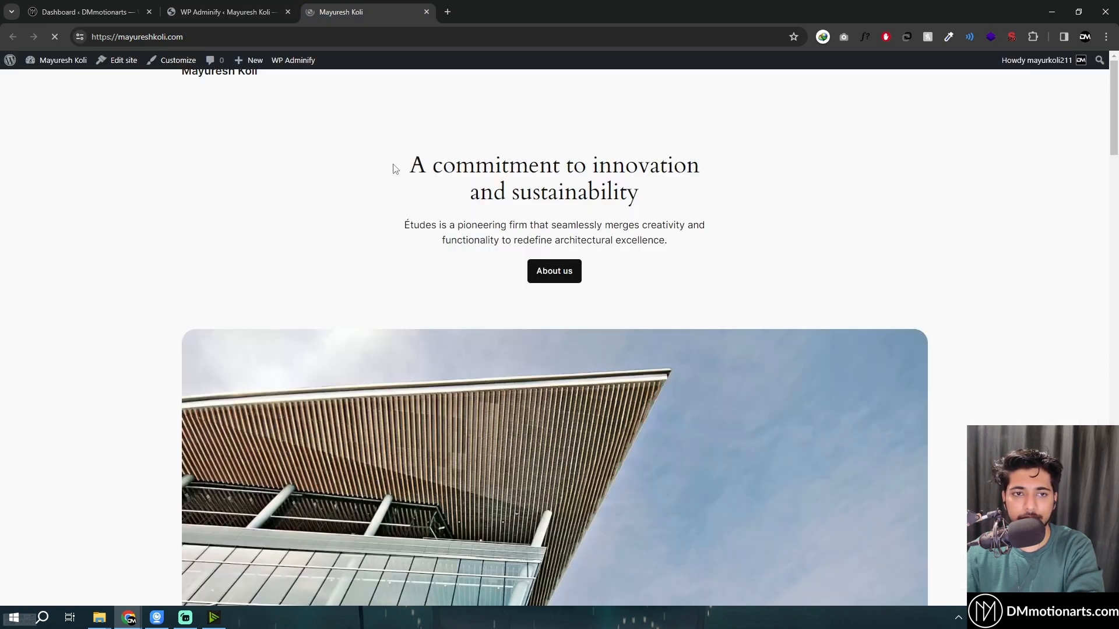
Return to the Admin Bar settings, set Frontend Admin Bar back to Show, and save
key("ctrl+shift+Tab")
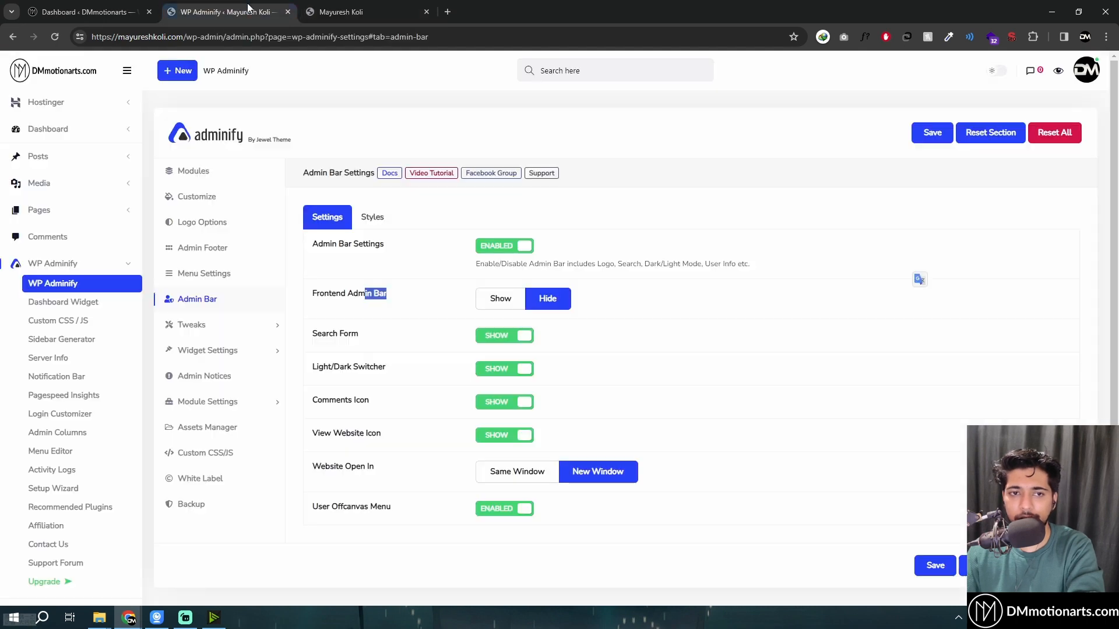
left_click(500, 297)
left_click(918, 134)
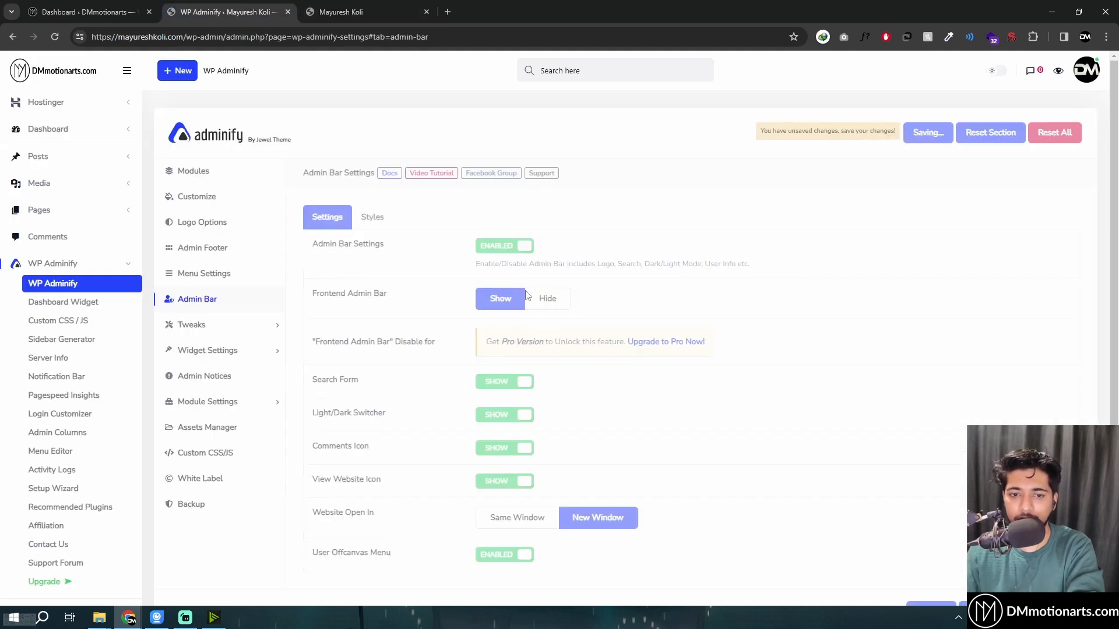
Examine the Pro-only "Frontend Admin Bar" Disable for option and dismiss the special offer popup
left_click_drag(313, 341, 547, 350)
left_click(304, 341)
left_click(446, 342)
left_click(534, 349)
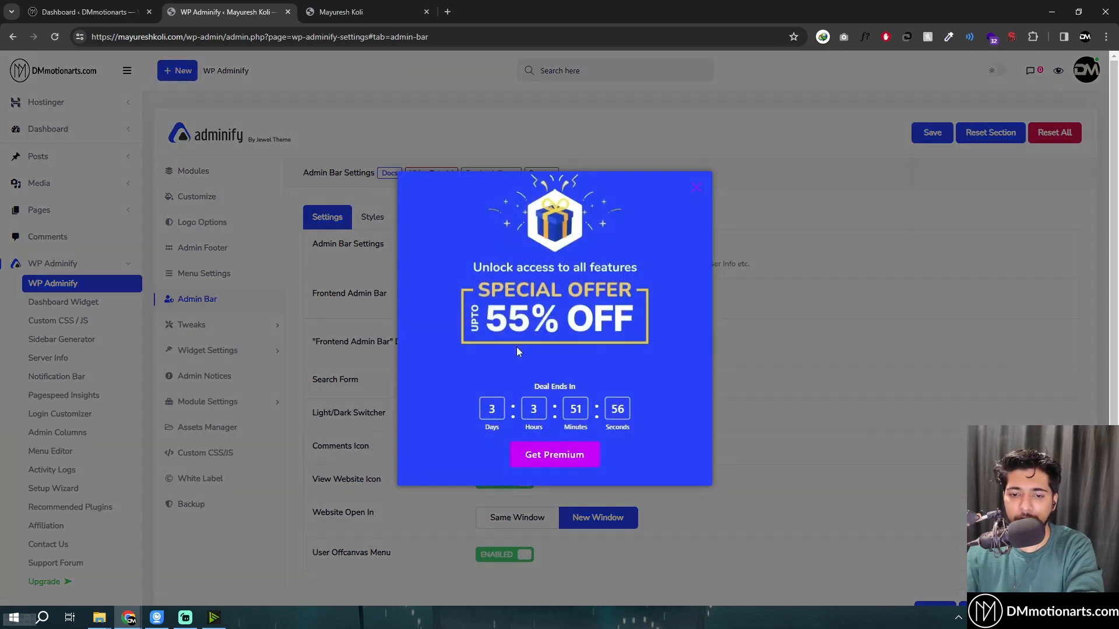
left_click(697, 188)
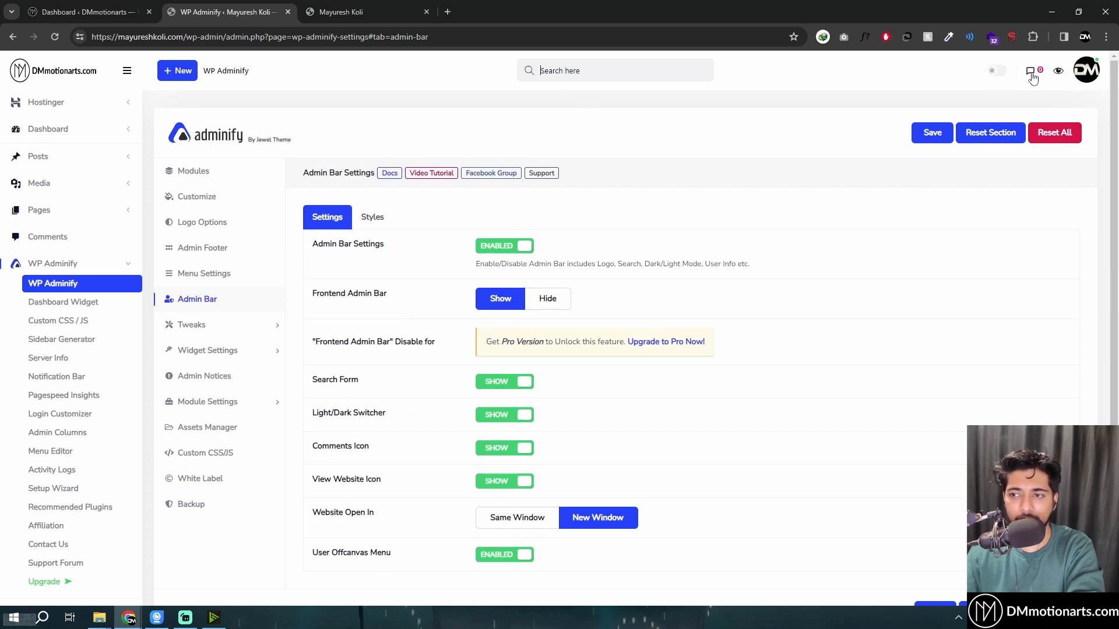
Try the light/dark switcher and the View Website Icon setting, returning both to their original state
left_click(992, 71)
left_click(993, 71)
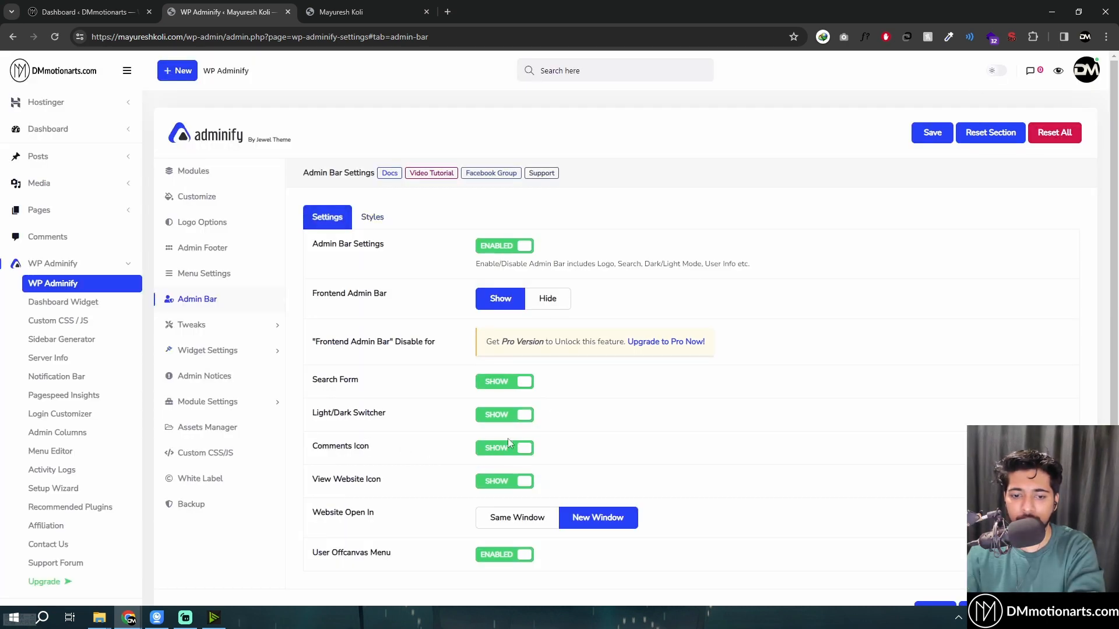
left_click(520, 483)
left_click(502, 483)
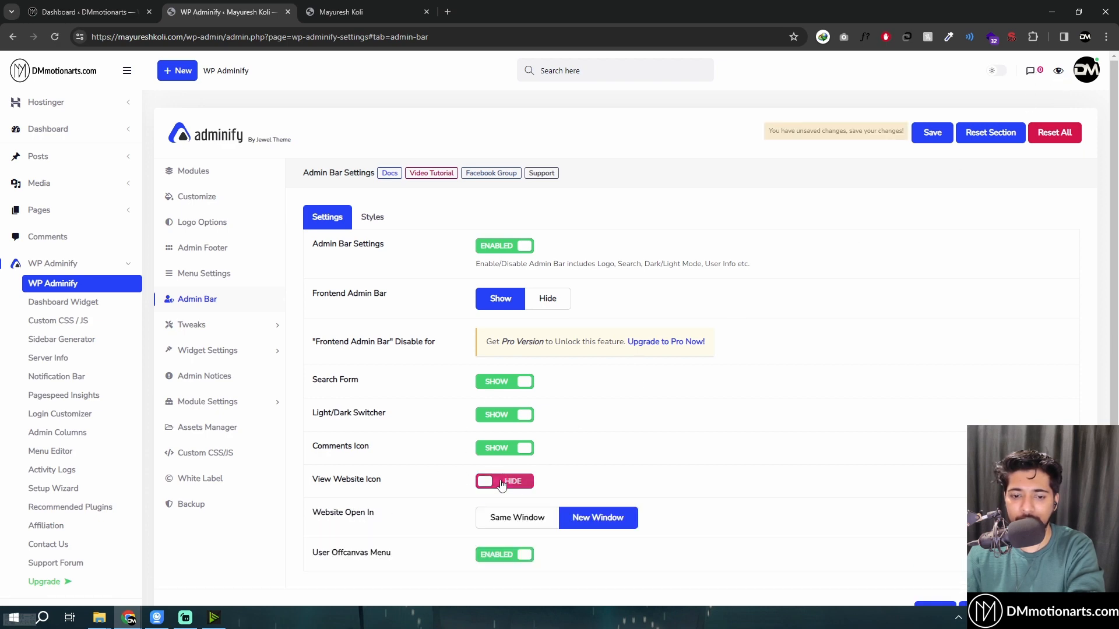
Review the Admin Bar options and inspect the user offcanvas menu, then close it
scroll(384, 447, "down", 3)
scroll(500, 398, "up", 3)
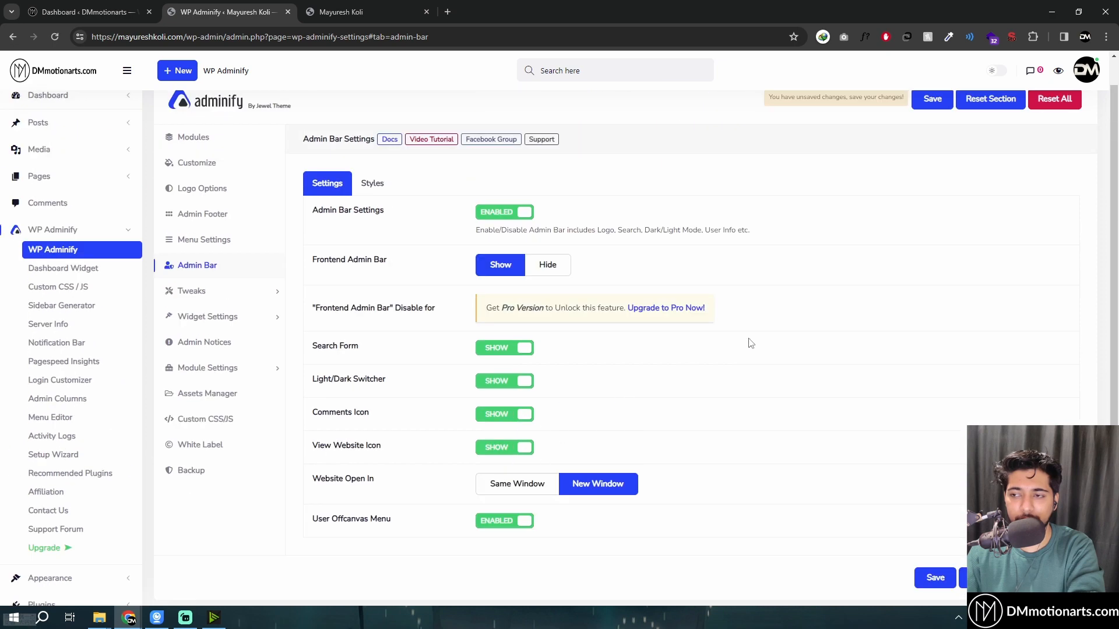
left_click(1094, 71)
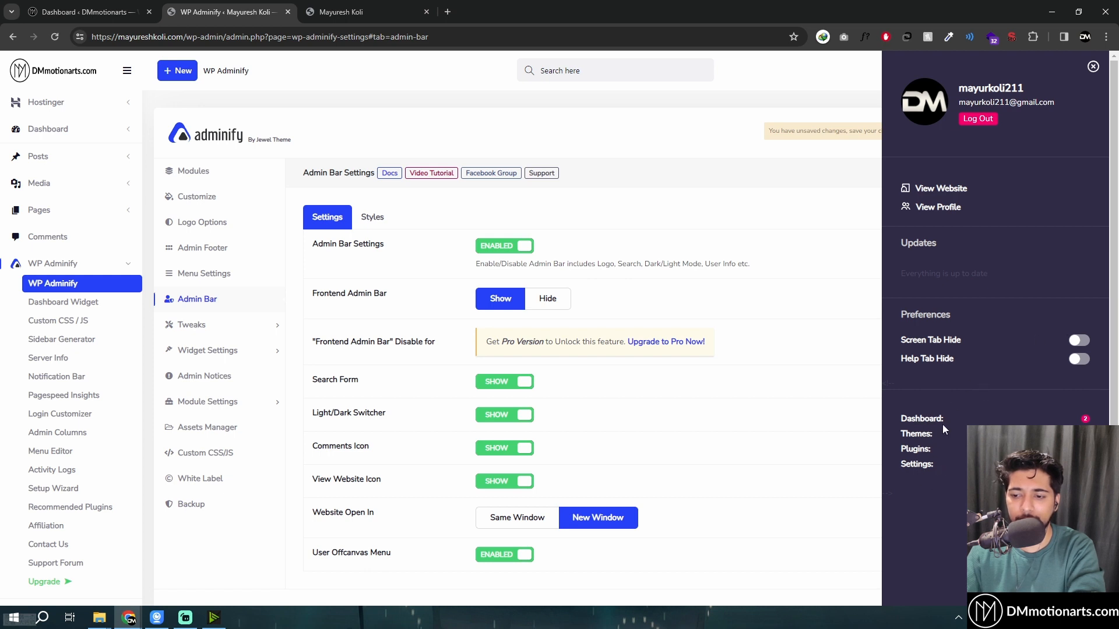
left_click(824, 384)
scroll(528, 409, "down", 2)
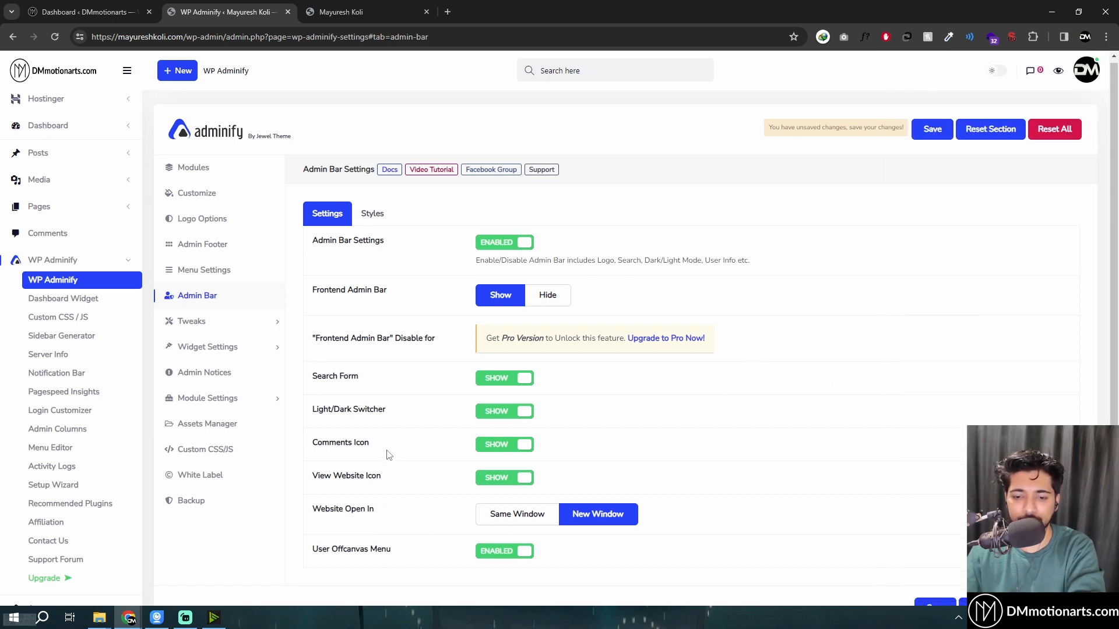
Test the admin bar's view-website link, close the tab it opens, and review the Website Open In option
left_click(1058, 73)
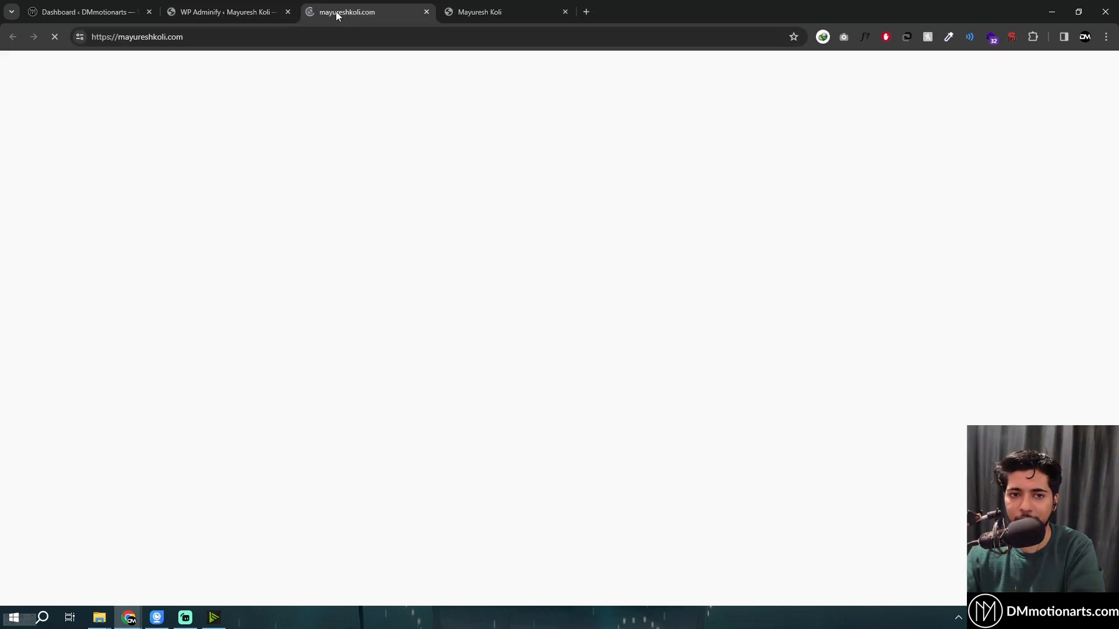
middle_click(335, 11)
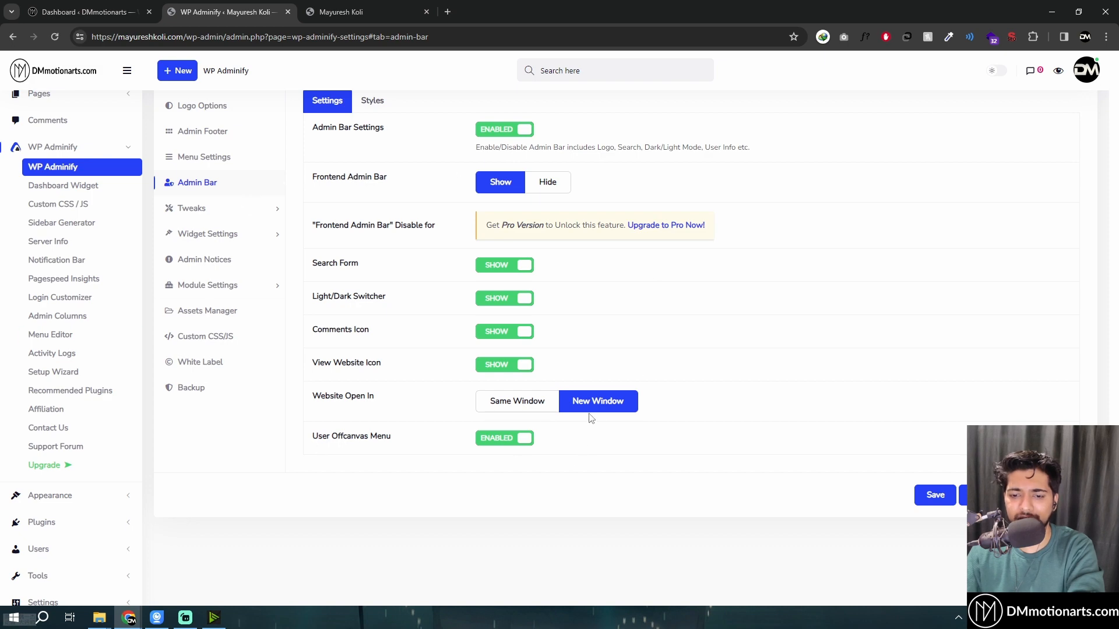
scroll(392, 377, "down", 2)
scroll(230, 305, "up", 3)
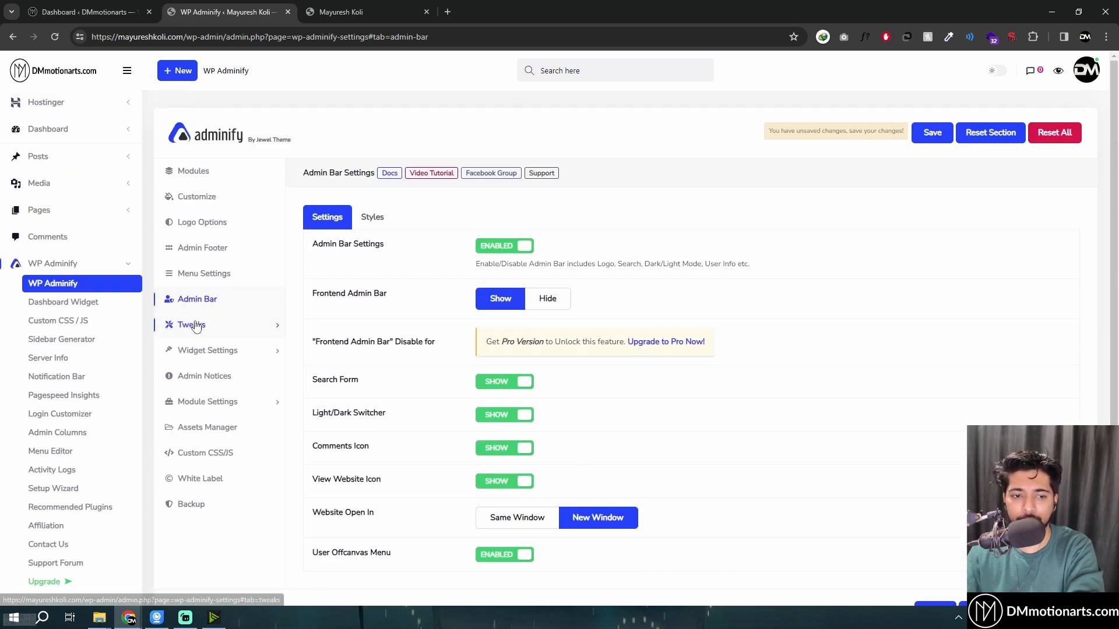
Review the removable widgets in the Dashboard Widgets settings, and open the Appearance Themes page in a new tab
left_click(213, 350)
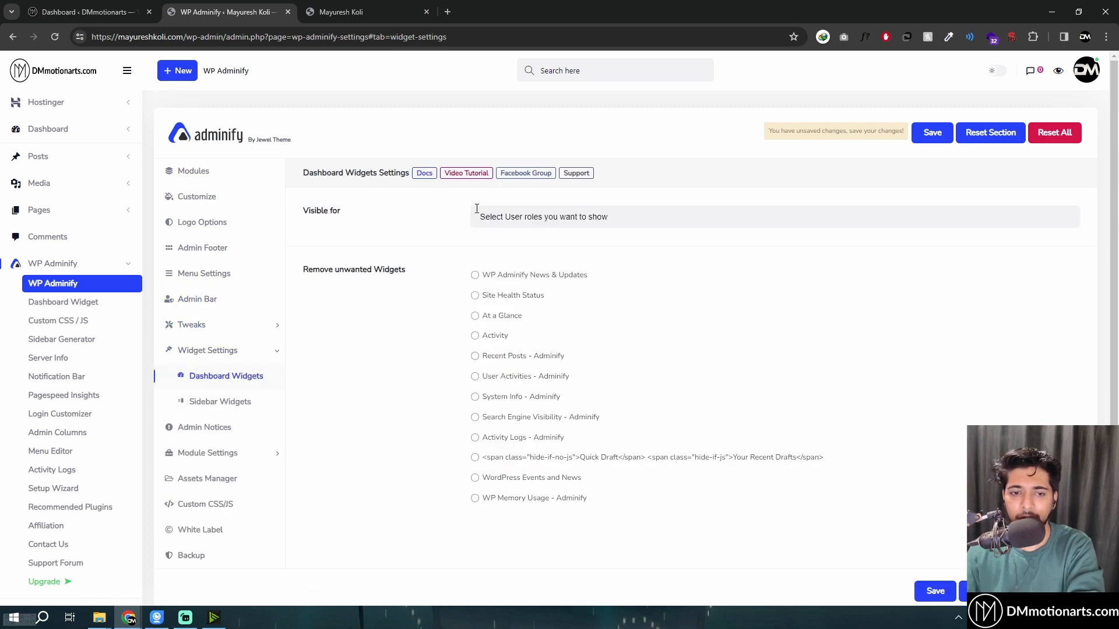
scroll(70, 341, "down", 3)
mouse_move(49, 444)
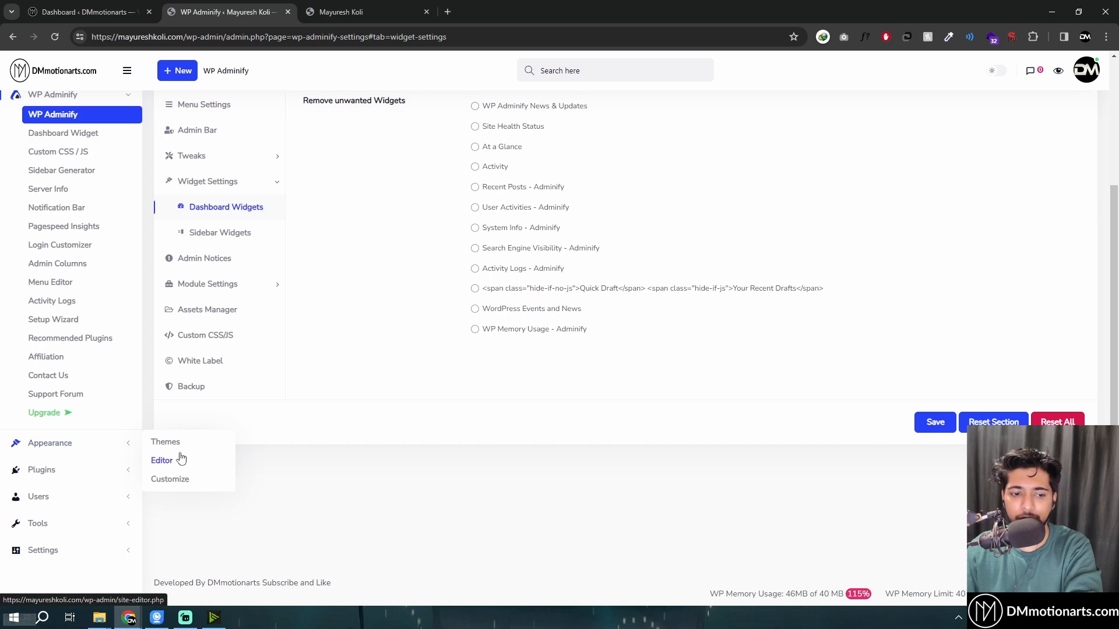
middle_click(165, 443)
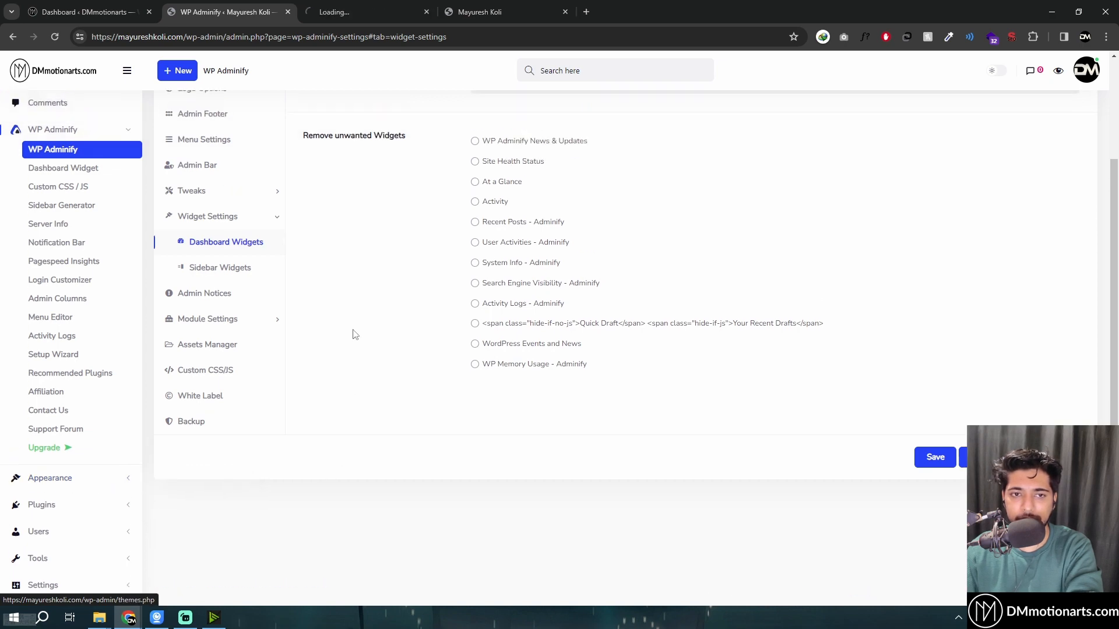
left_click(400, 9)
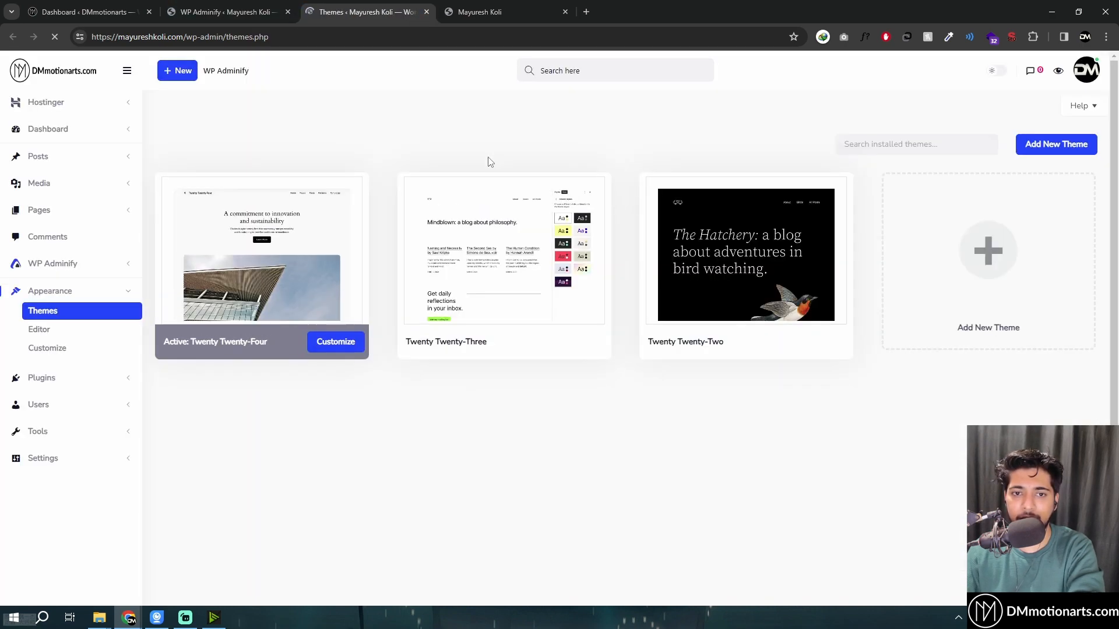
View the website built with Starter Templates, look through its home page, and return to the WP Adminify settings
mouse_move(205, 74)
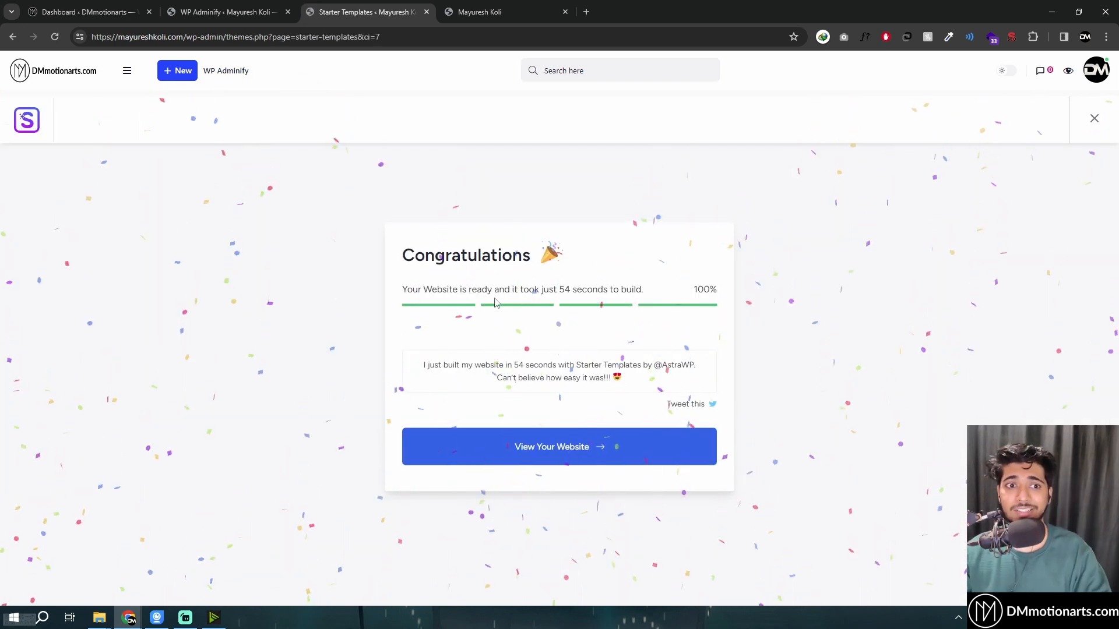
left_click(474, 441)
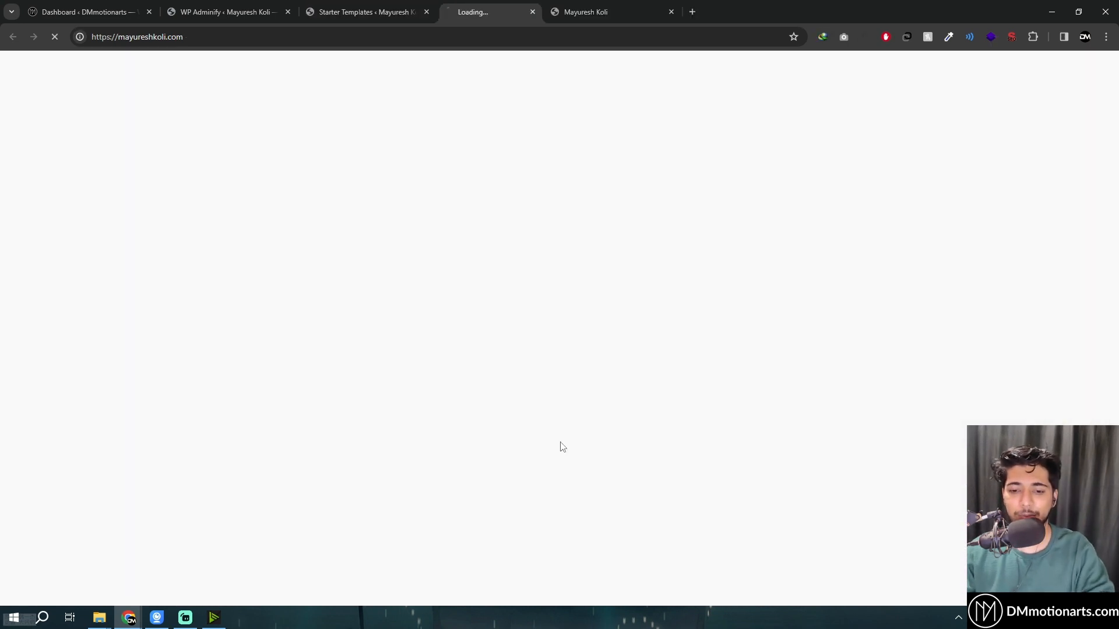
middle_click(350, 14)
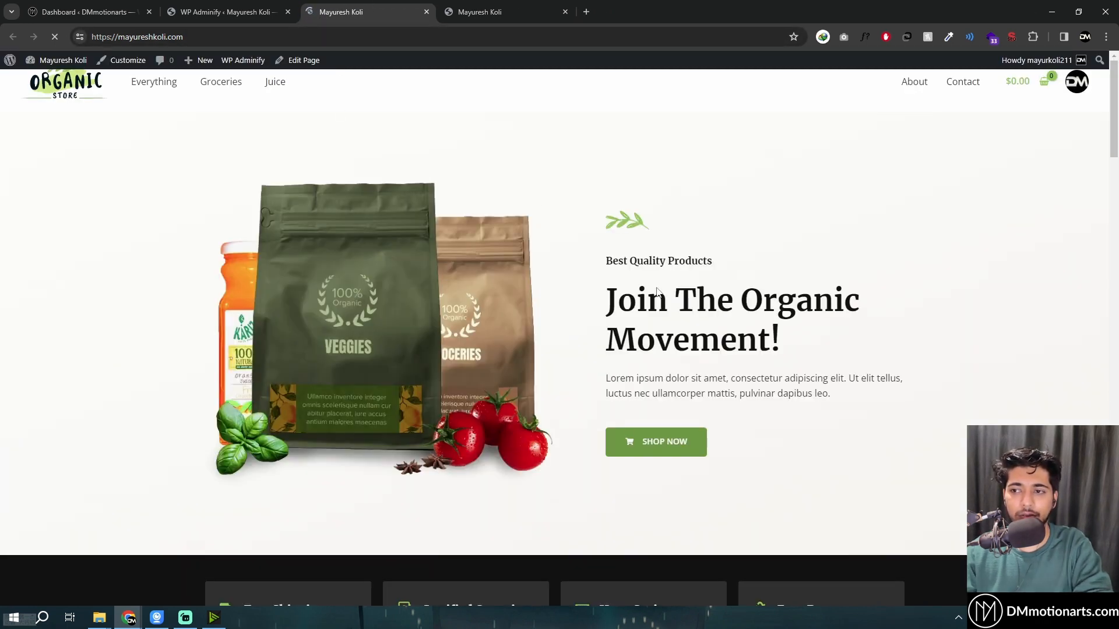
scroll(512, 375, "down", 8)
scroll(170, 360, "up", 9)
key("ctrl+shift+Tab")
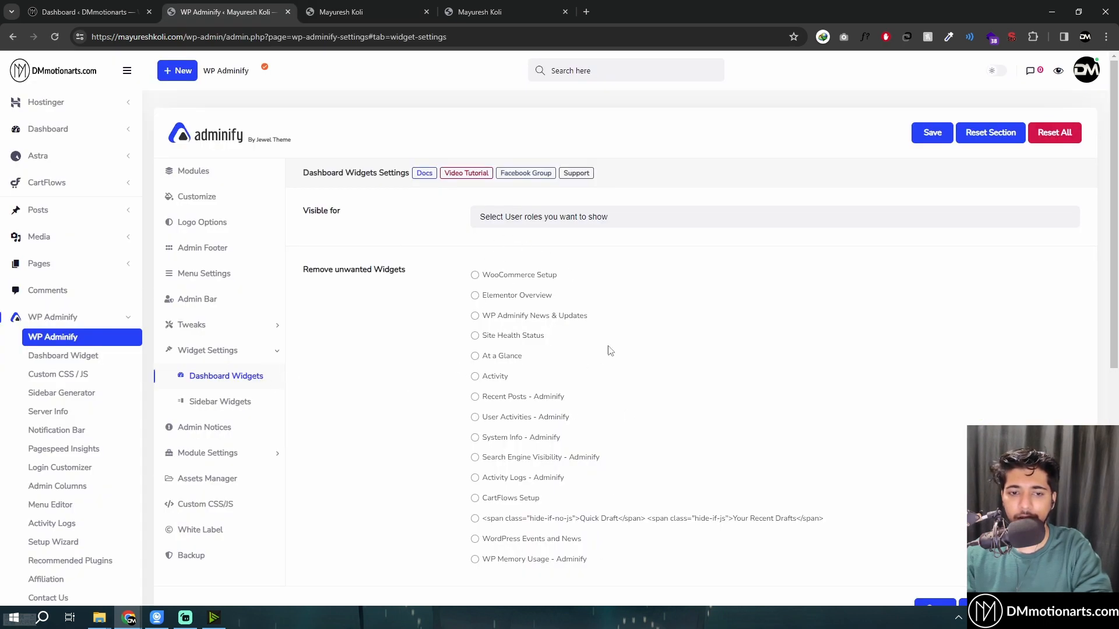
Open the dashboard's Home page in a new tab and switch to it
mouse_move(64, 129)
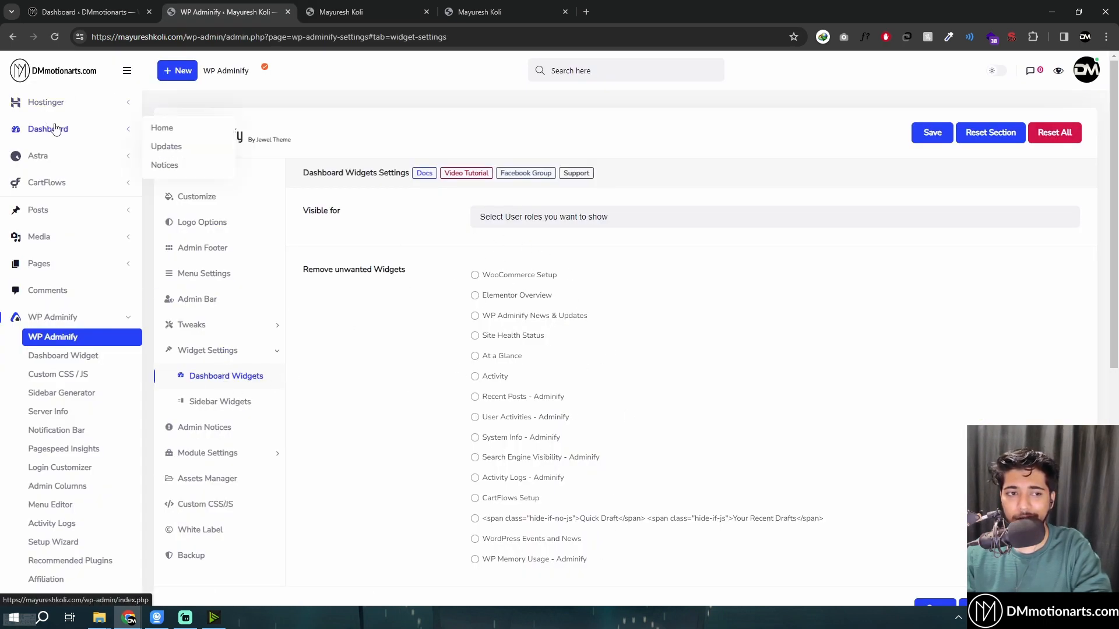
middle_click(165, 130)
key("ctrl+Tab")
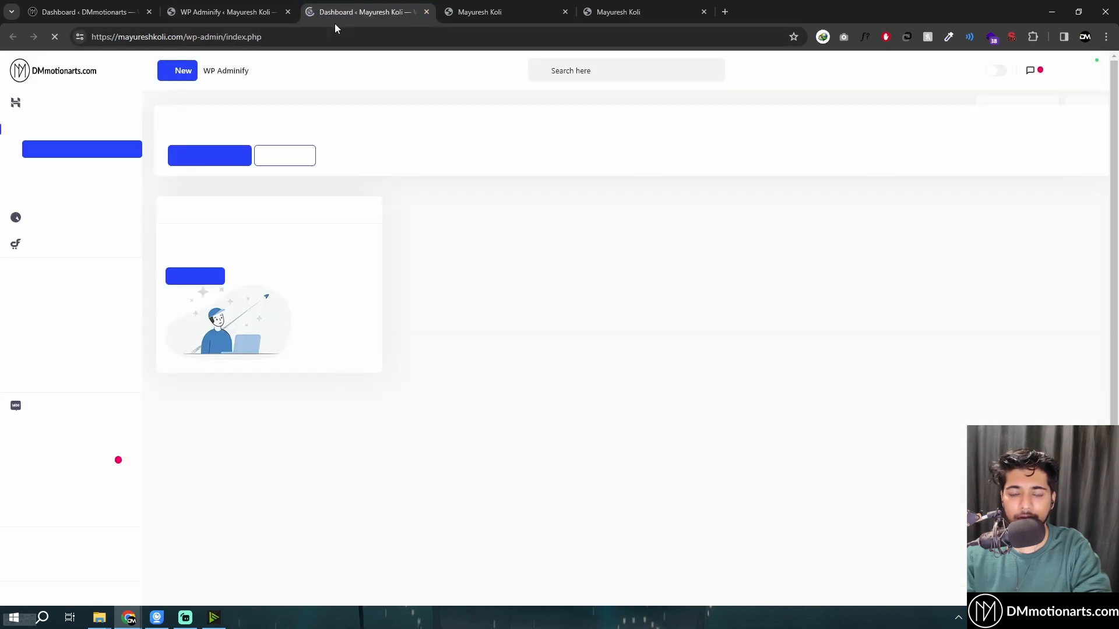
Try toggling Welcome and WordPress Events and News in the dashboard's Screen Options, restore both, and close the options
left_click(1037, 108)
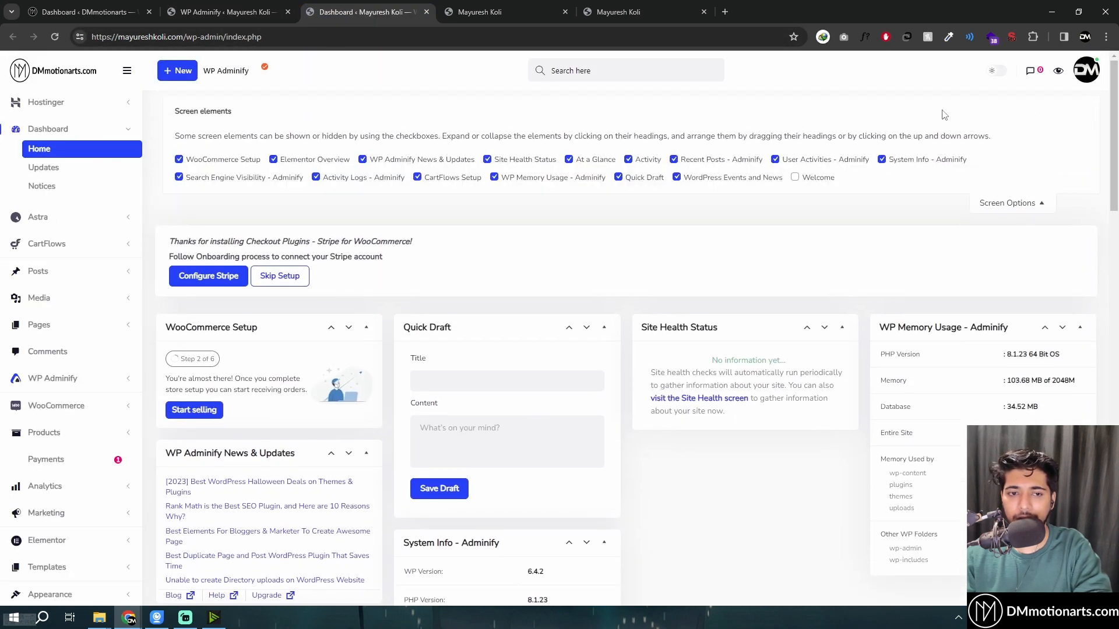
left_click(824, 179)
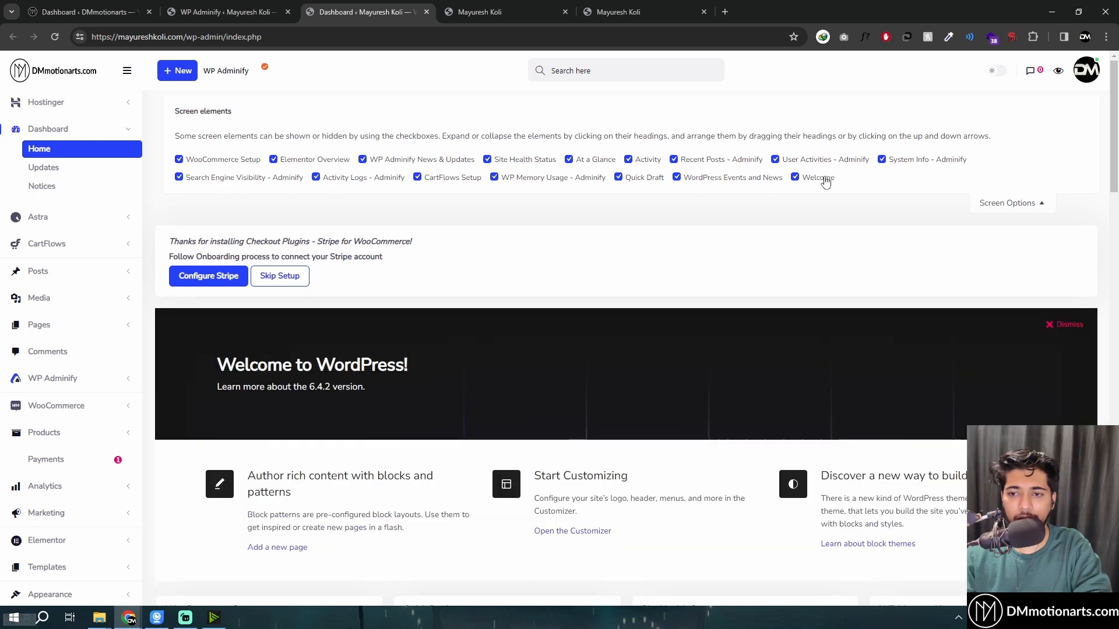
left_click(825, 178)
left_click(824, 179)
left_click(705, 179)
left_click(818, 178)
left_click(752, 179)
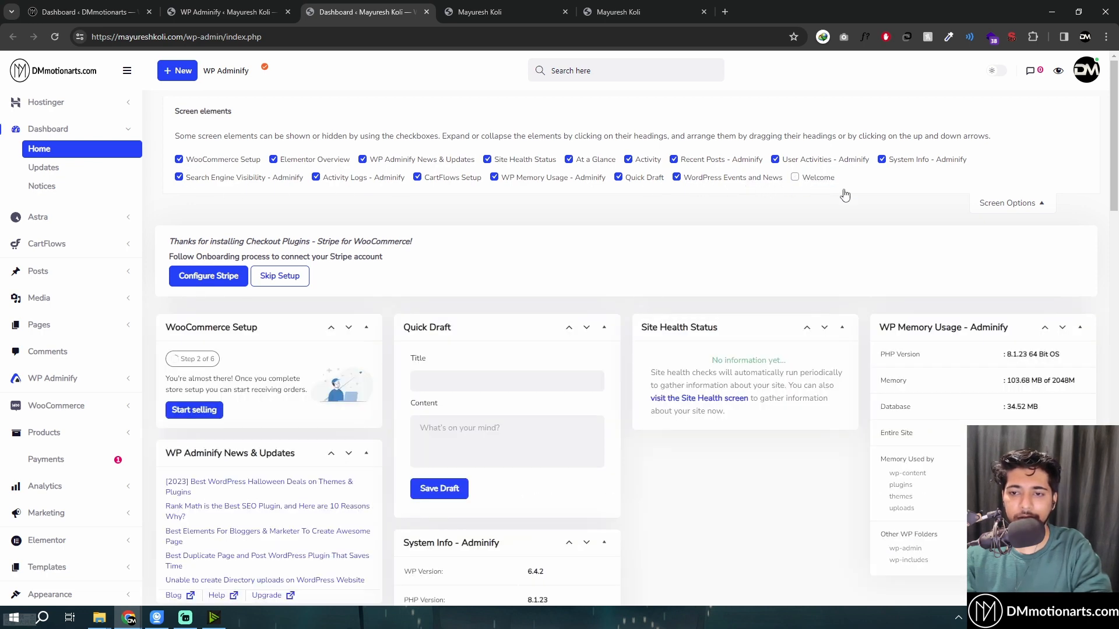
left_click(1014, 204)
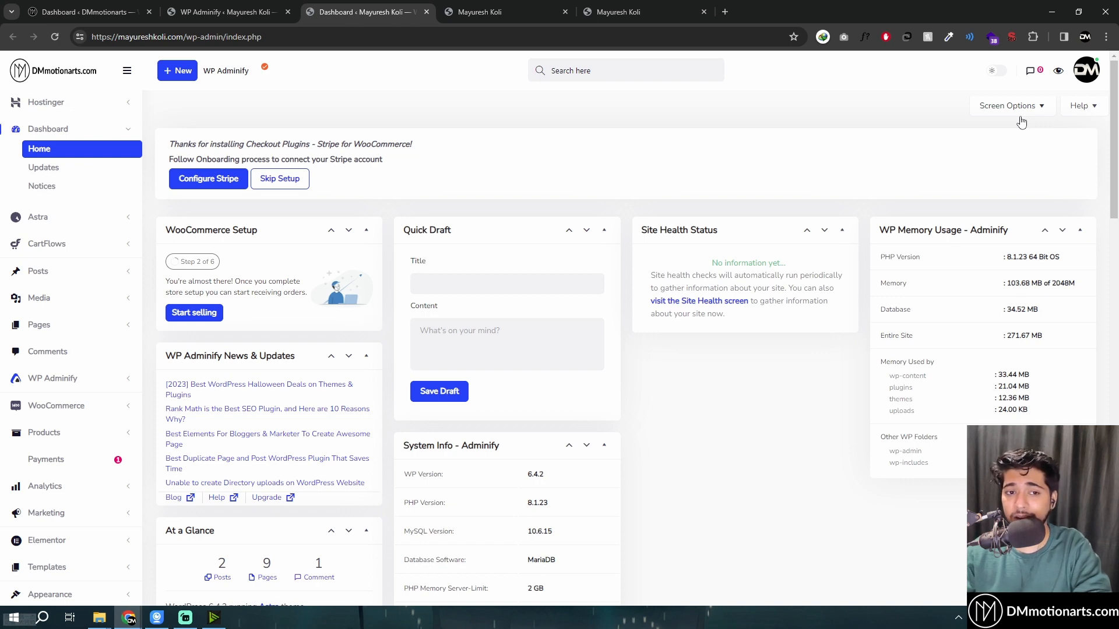
Compare the removable widgets in the Dashboard Widgets settings with the screen elements listed in the dashboard's Screen Options
left_click(227, 12)
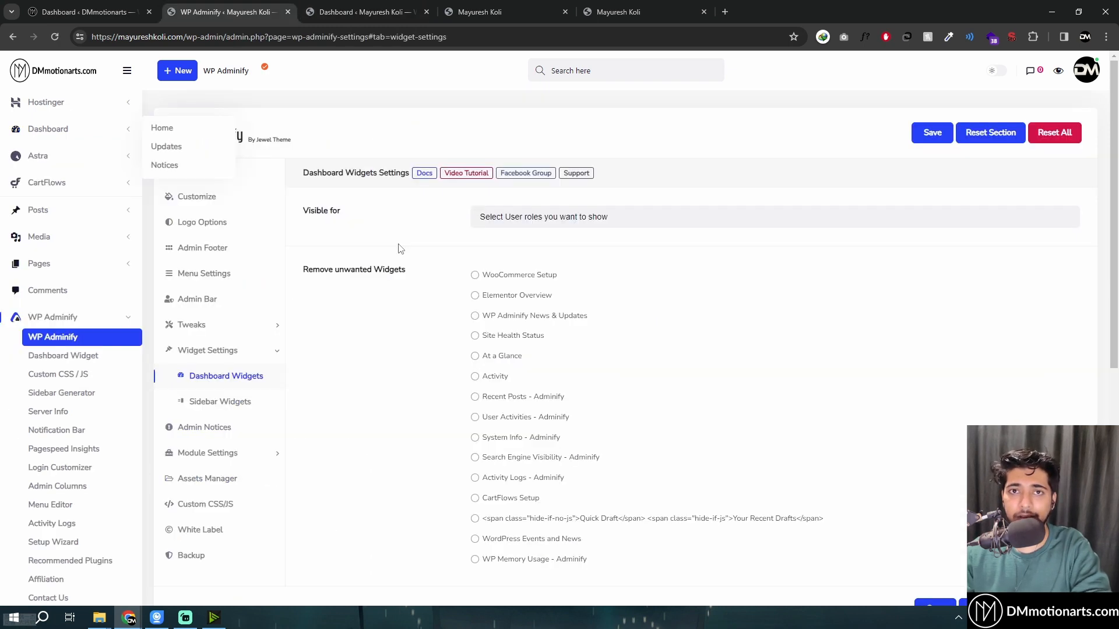
left_click(332, 7)
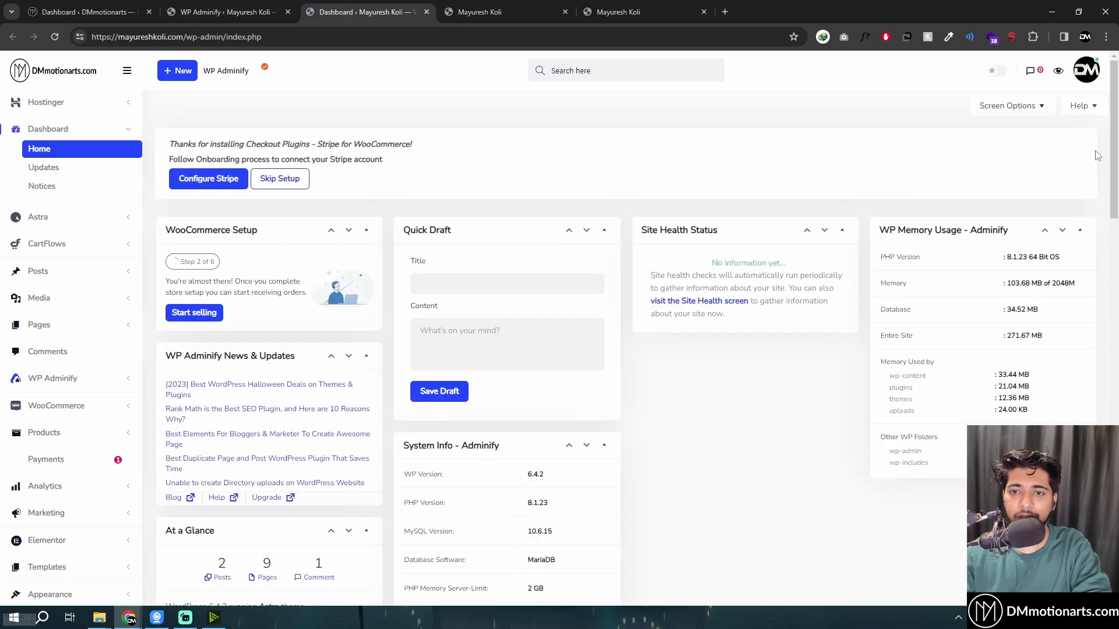
left_click(1022, 117)
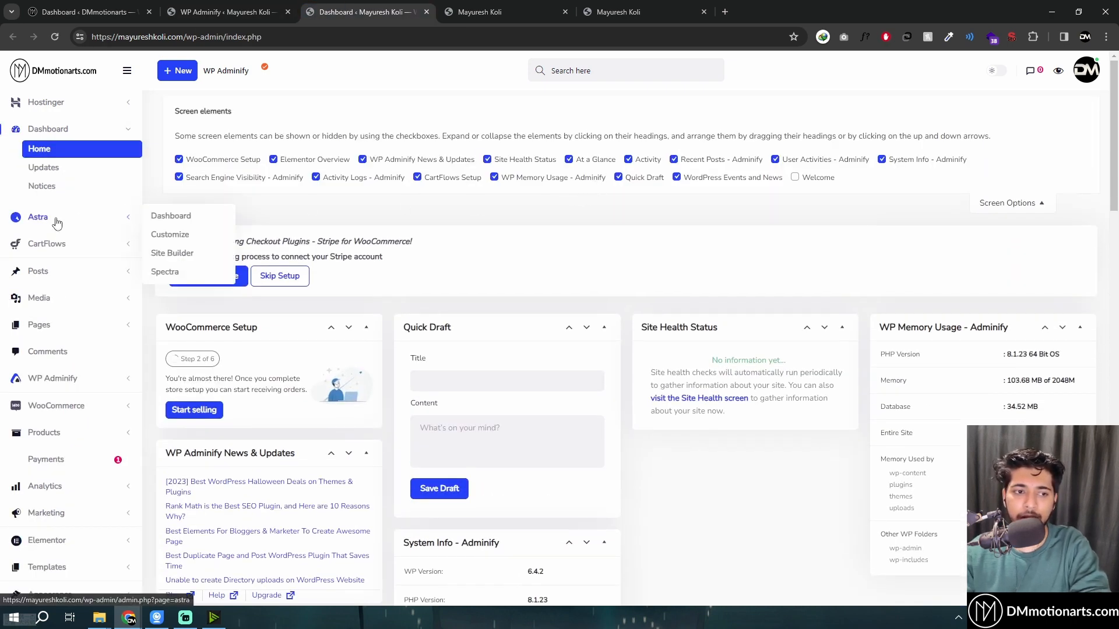
mouse_move(65, 244)
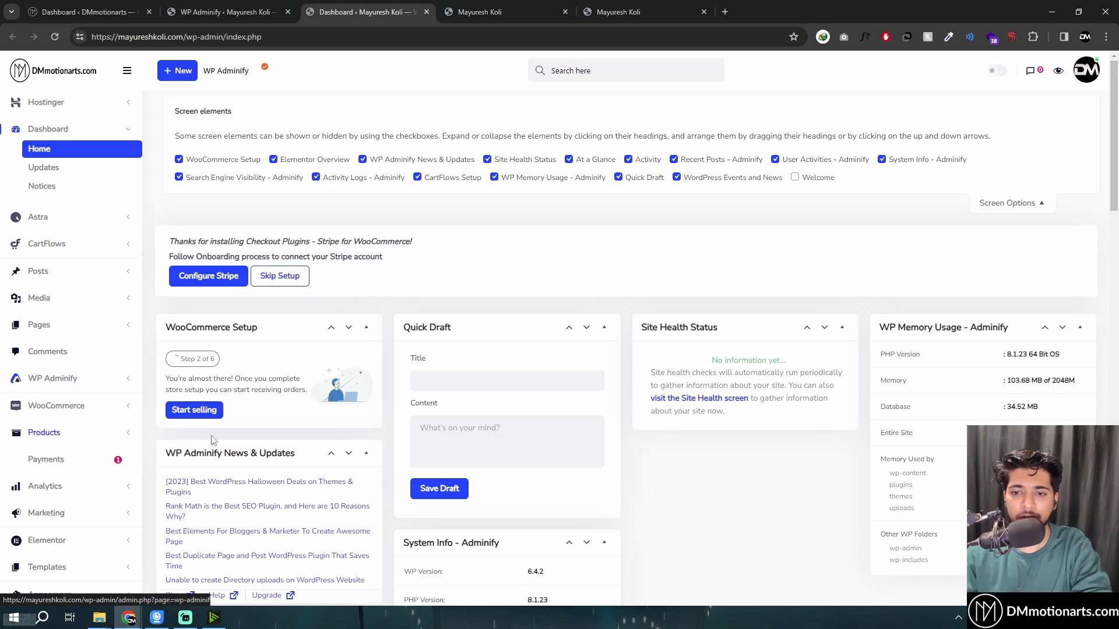
In the Dashboard Widgets settings, mark only At a Glance and Activity as unwanted widgets and save the settings
key("ctrl+shift+Tab")
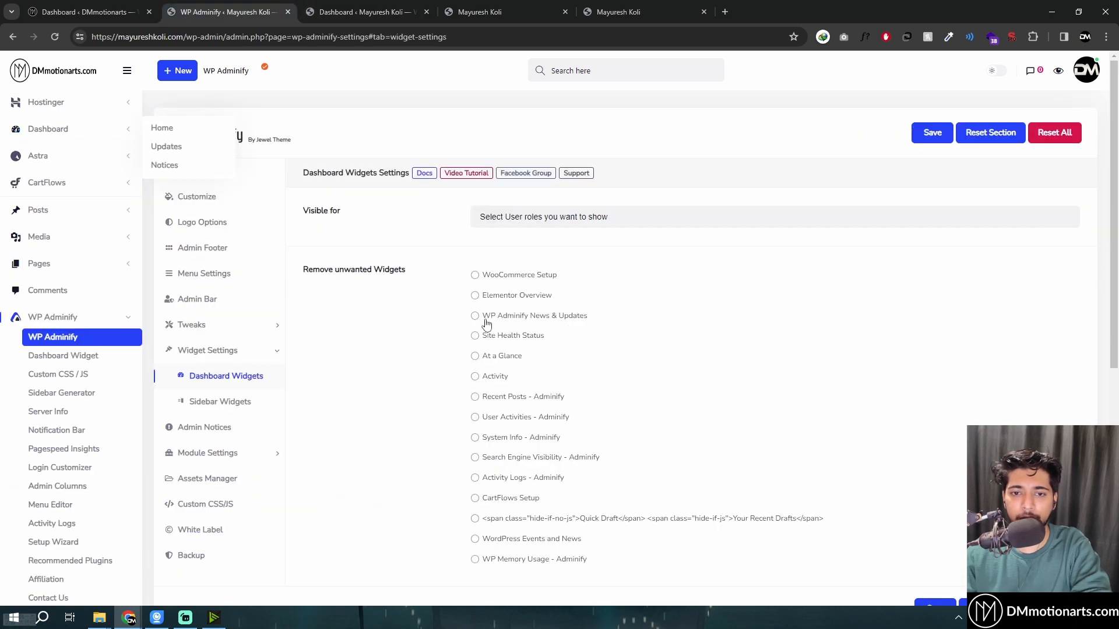
left_click(500, 279)
left_click(505, 293)
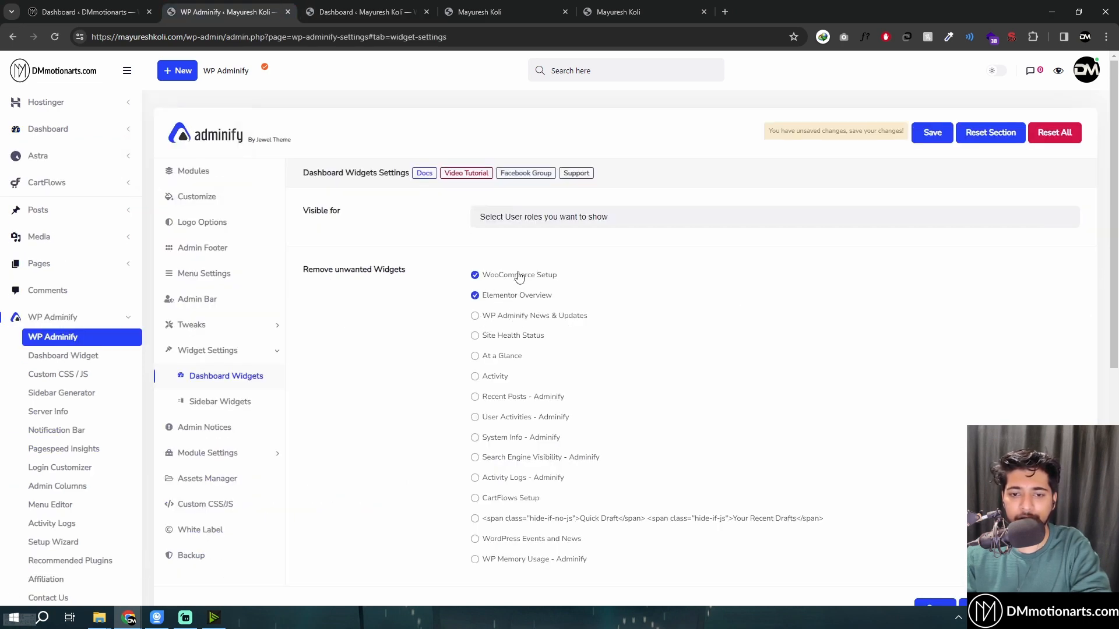
left_click(505, 277)
scroll(554, 373, "down", 2)
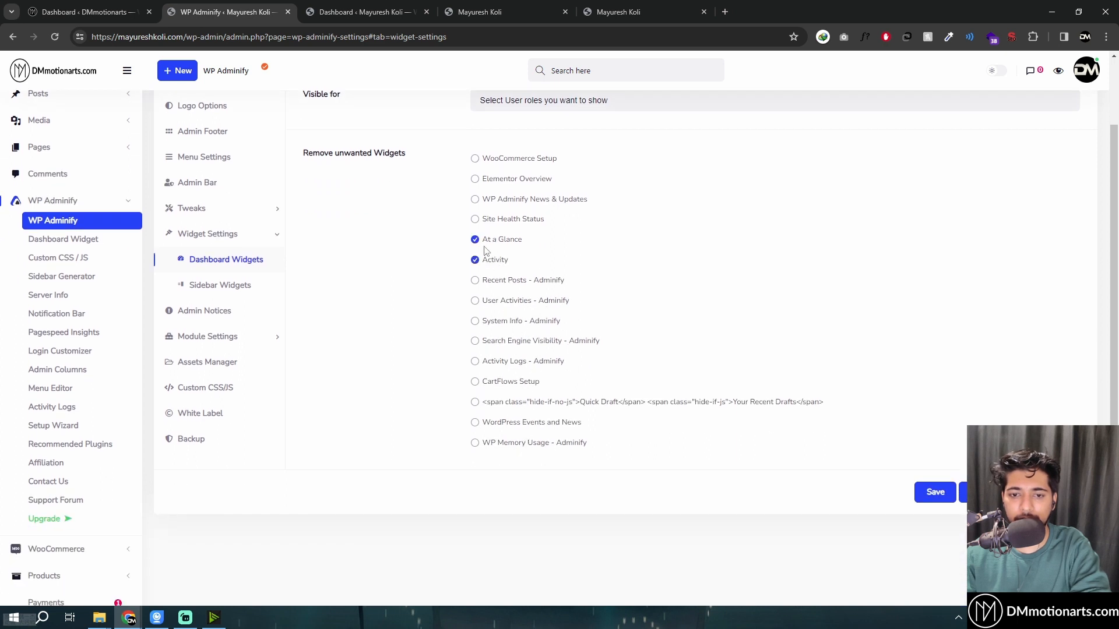
left_click(934, 492)
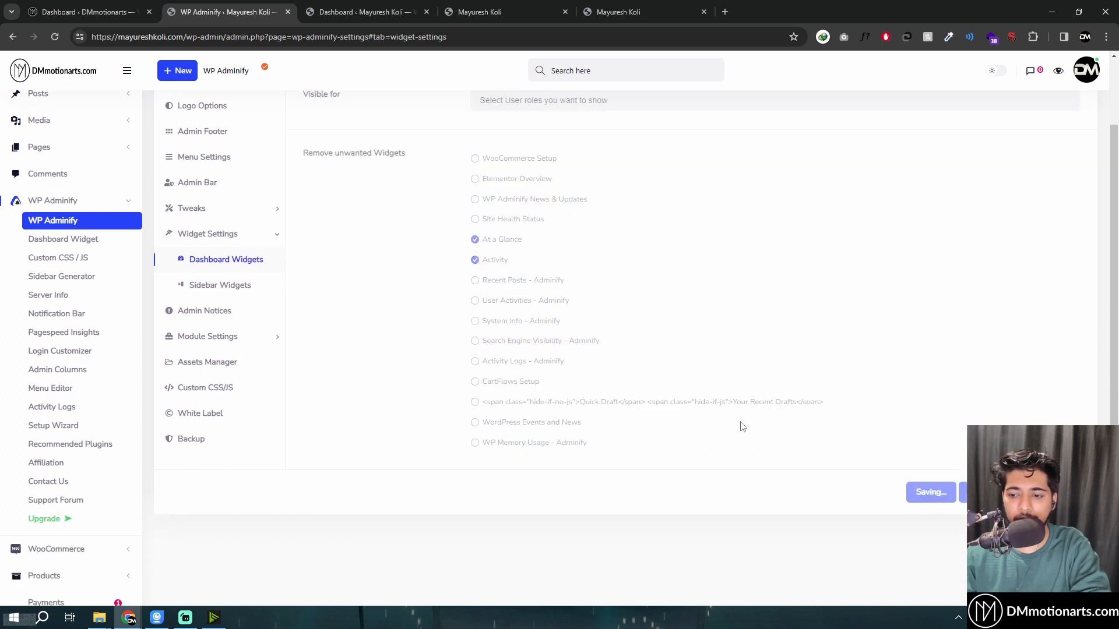
Reload the dashboard's Home page, check the remaining widgets on the page and in Screen Options, and close the options
left_click(335, 12)
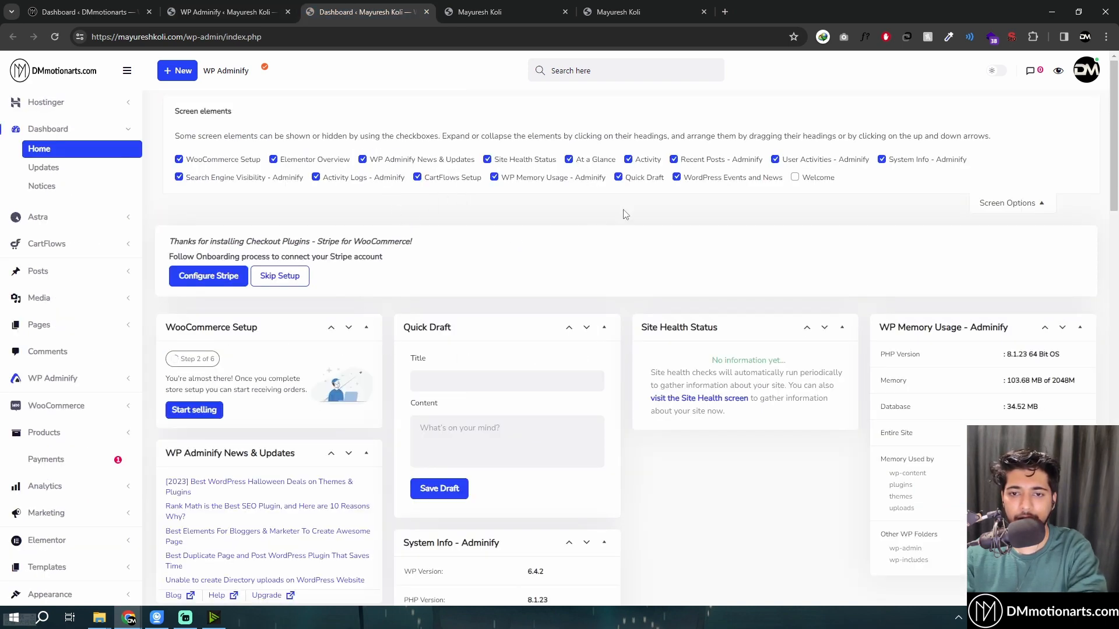
scroll(512, 325, "down", 5)
scroll(241, 346, "down", 1)
key("F5")
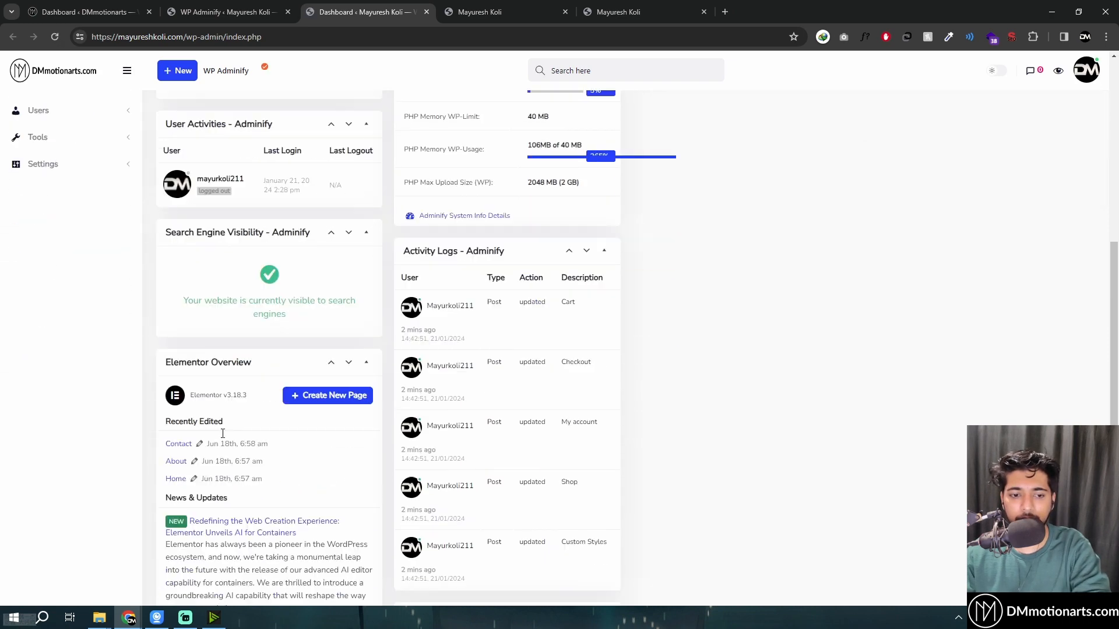
left_click(996, 106)
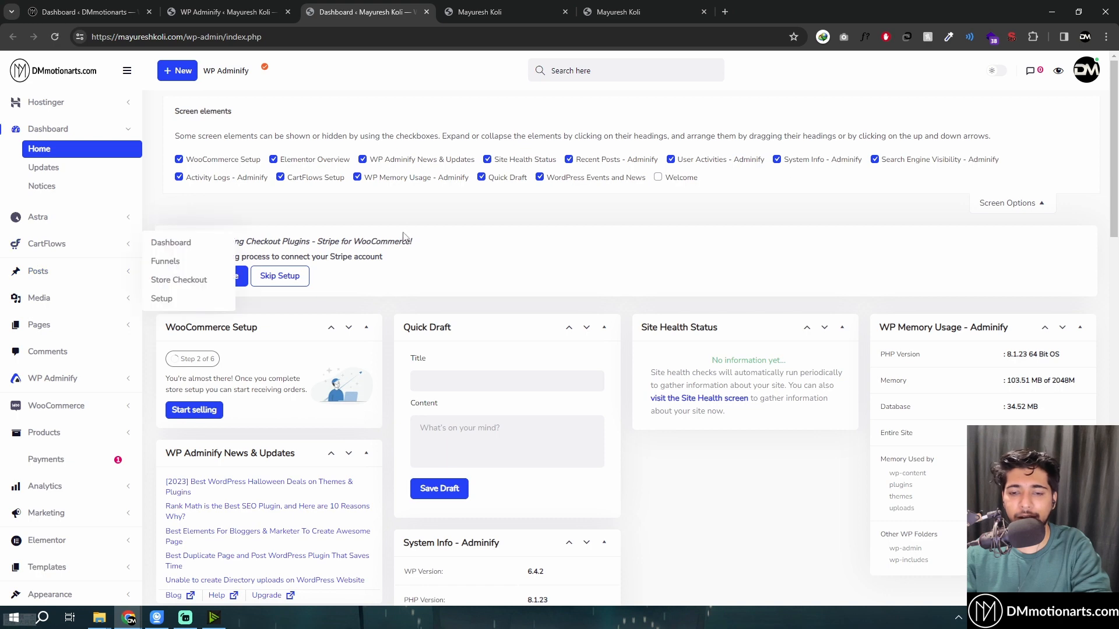
double_click(680, 177)
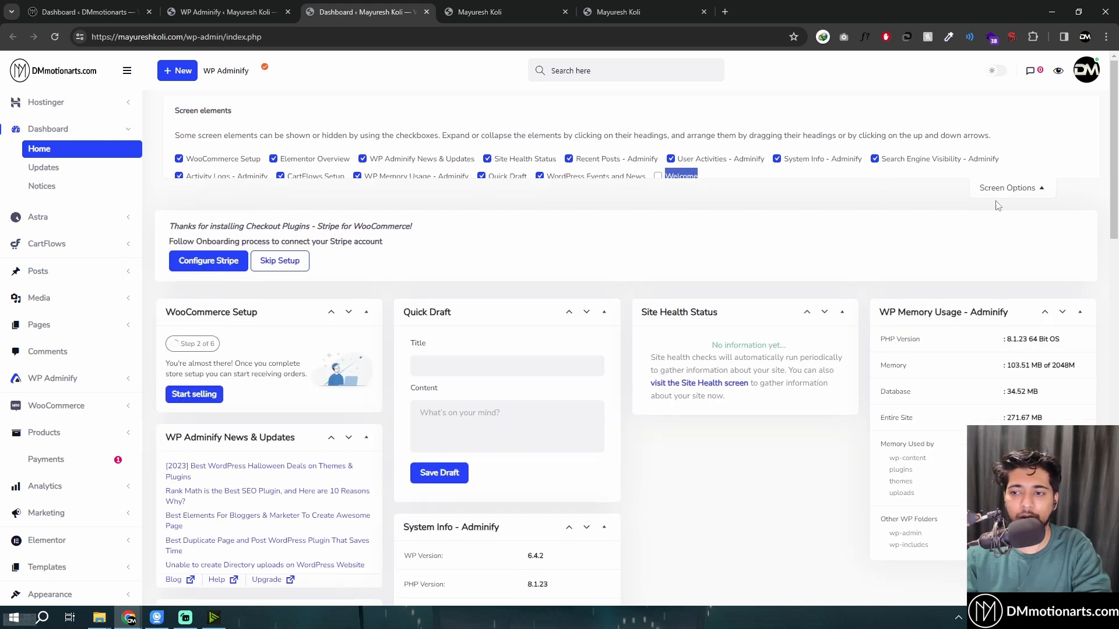
left_click(729, 195)
left_click(992, 205)
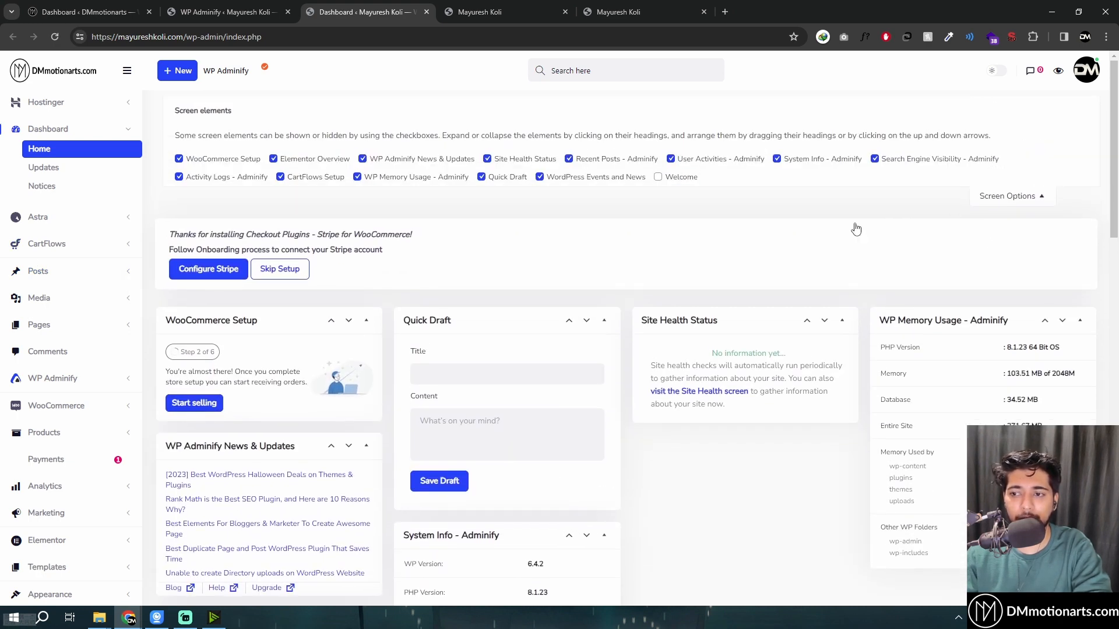
Try adding the Administrator role to Visible for in the Dashboard Widgets settings, and remove it again
left_click(244, 12)
scroll(408, 286, "up", 2)
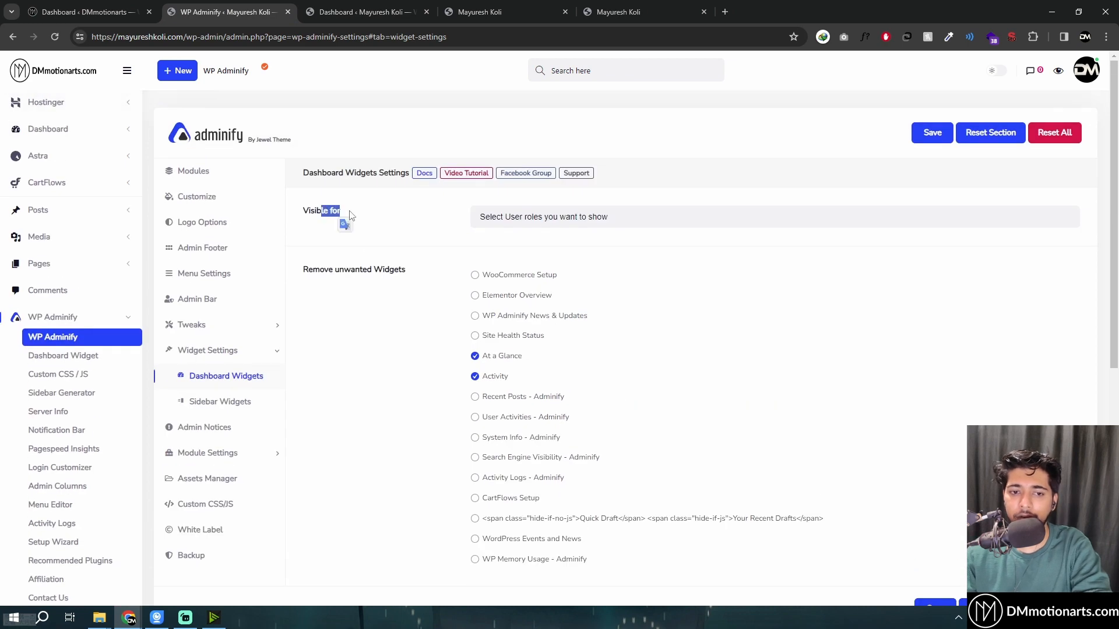
left_click(538, 219)
left_click(525, 237)
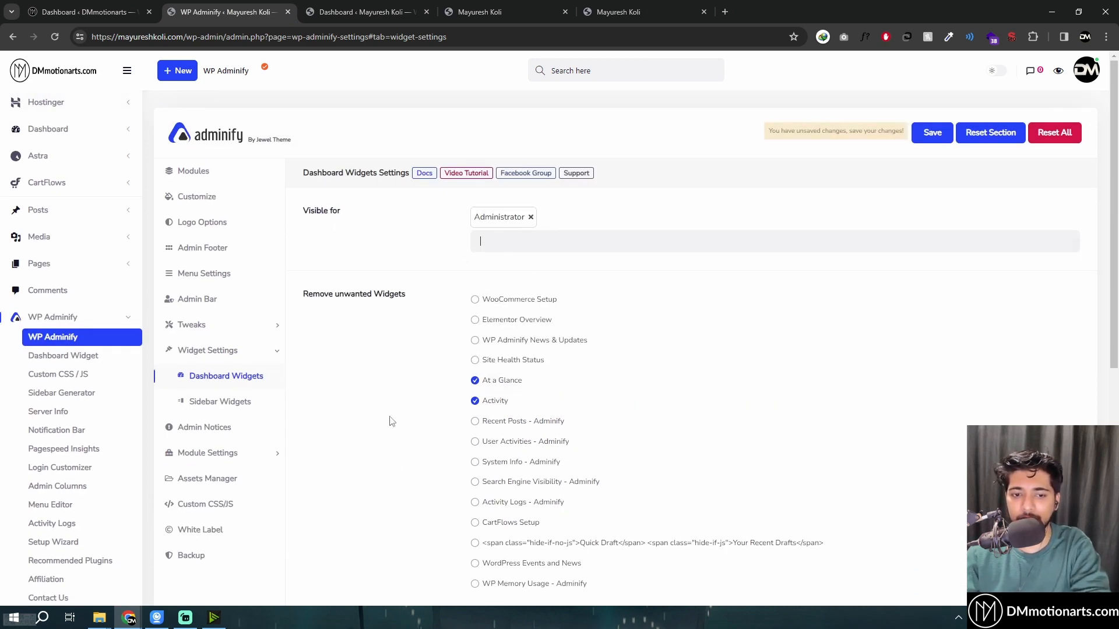
left_click(531, 218)
Open the Sidebar Widgets settings and read the option for disabling the Gutenberg editor in sidebar widgets
left_click(238, 405)
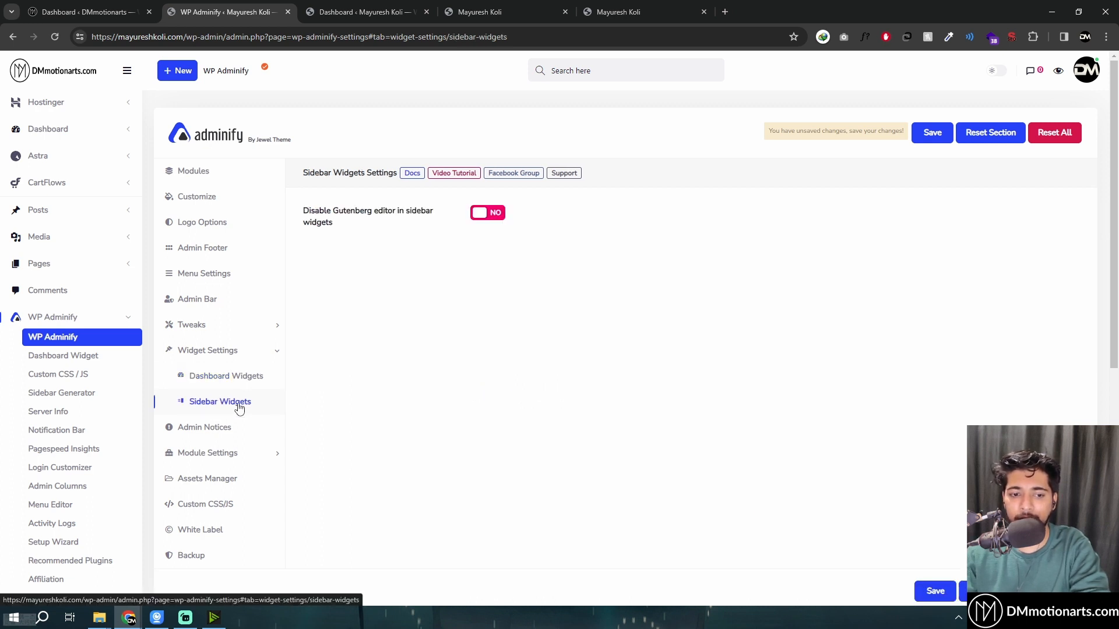
left_click_drag(338, 210, 374, 229)
left_click(345, 224)
triple_click(345, 224)
left_click(325, 223)
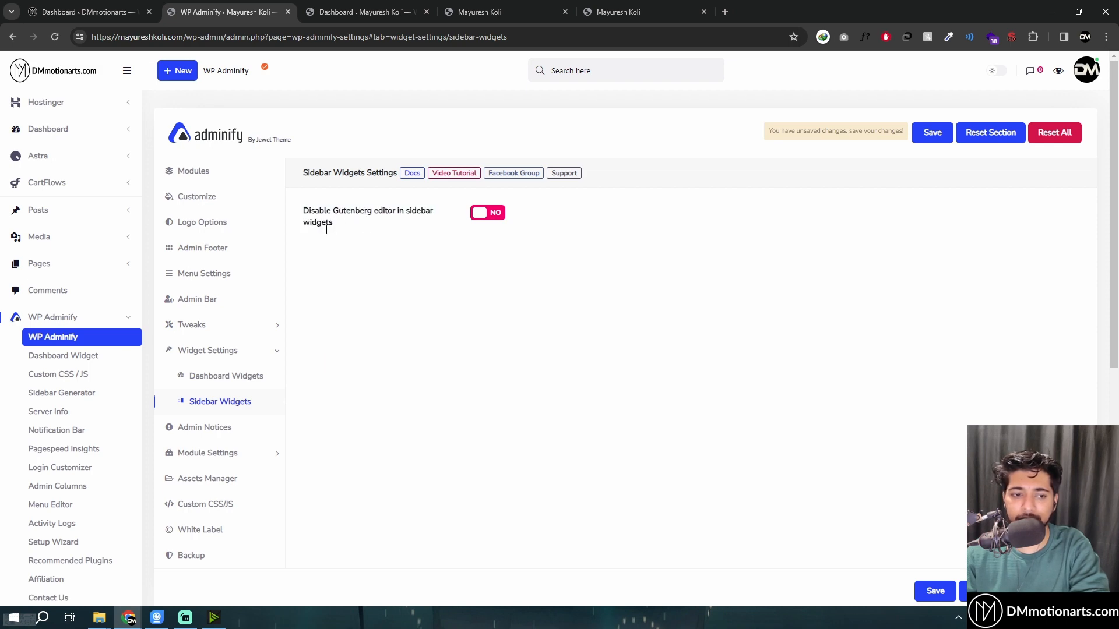
scroll(82, 364, "down", 4)
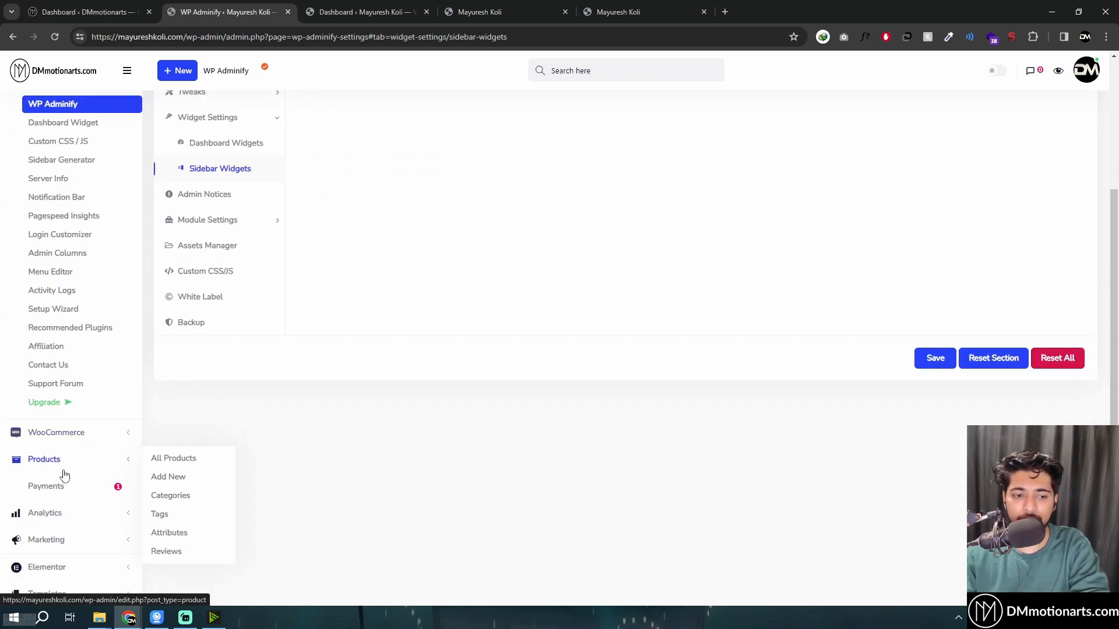
scroll(85, 420, "up", 4)
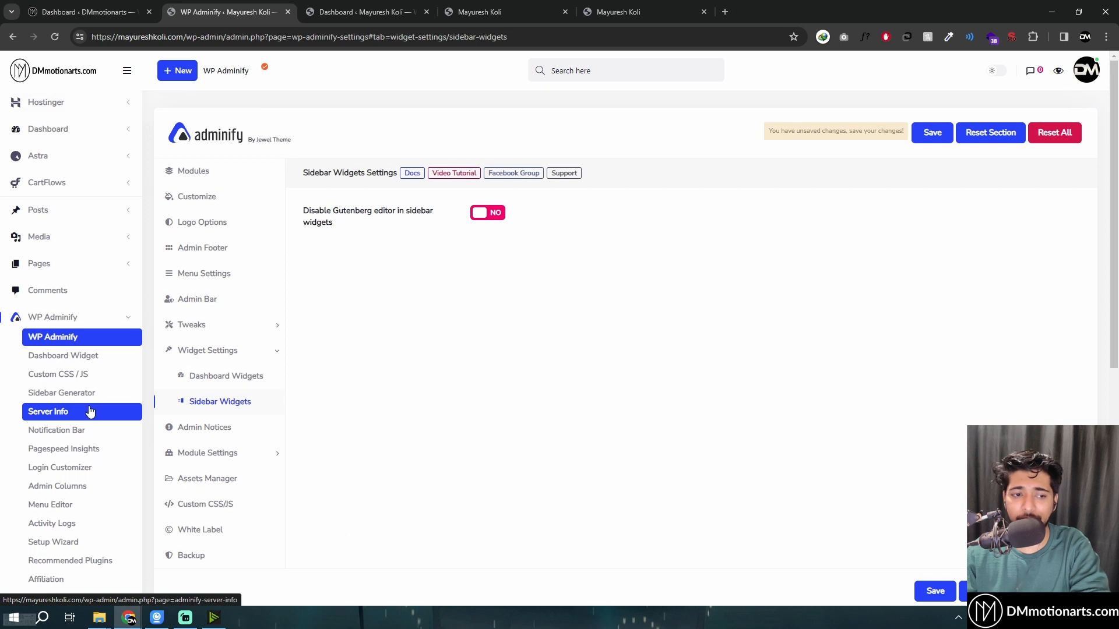
Open the Appearance Widgets page from the dashboard, view its widget areas in List View, and close the list
left_click(347, 11)
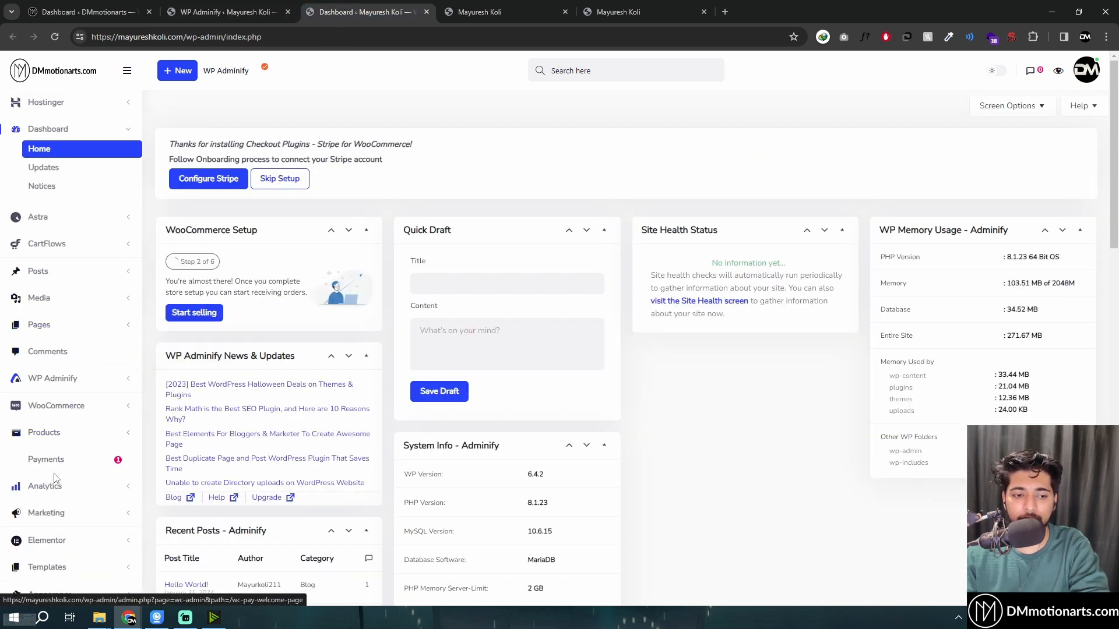
scroll(54, 523, "down", 1)
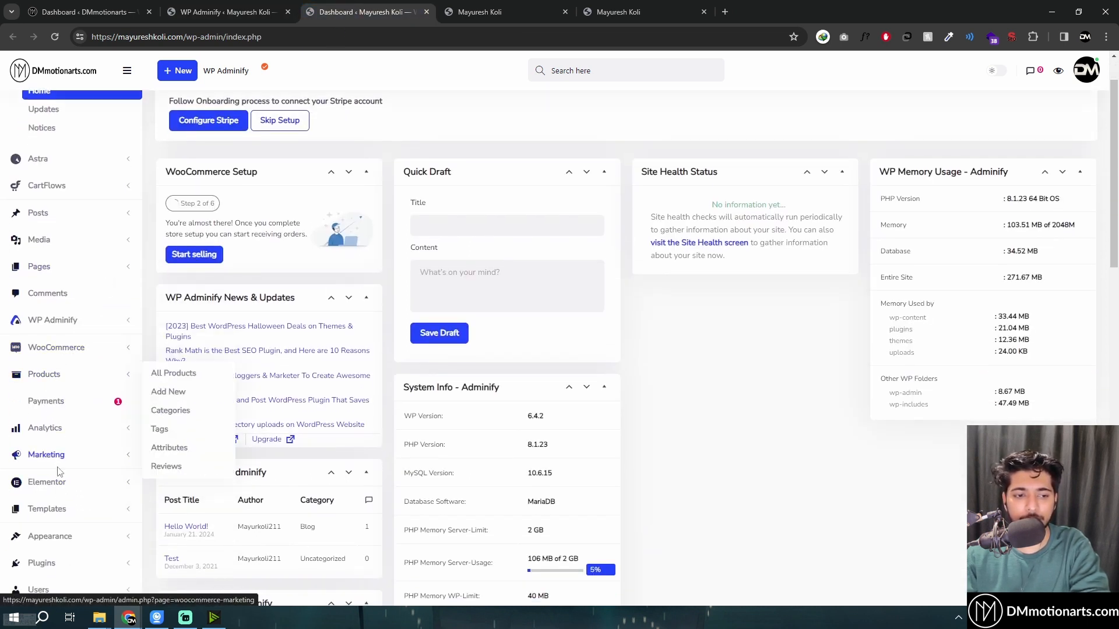
mouse_move(87, 536)
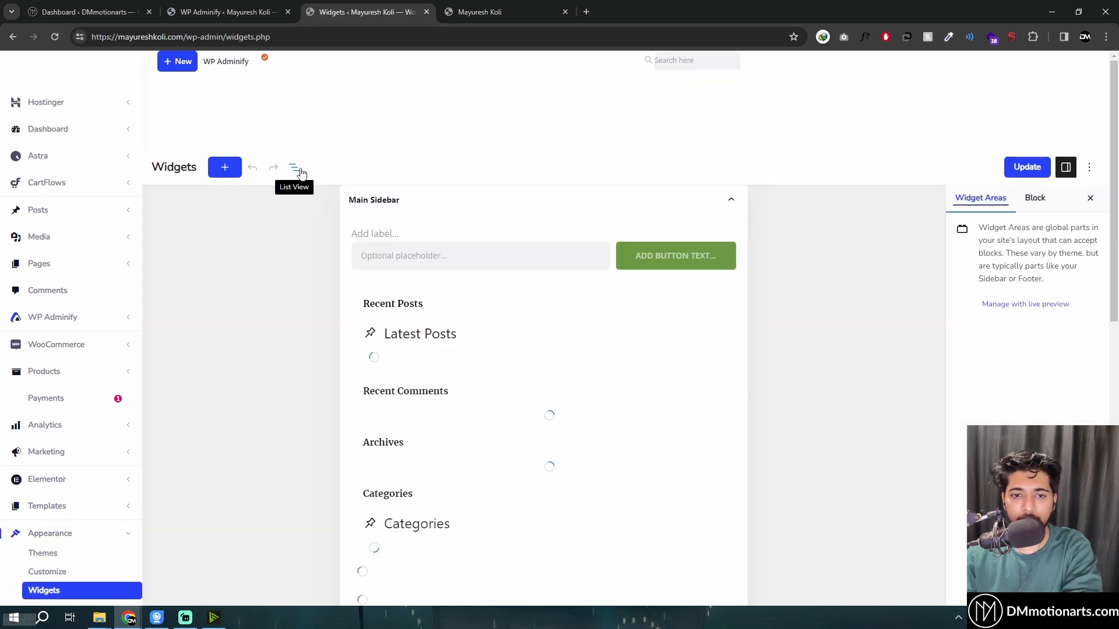
left_click(295, 168)
left_click(299, 171)
left_click(298, 170)
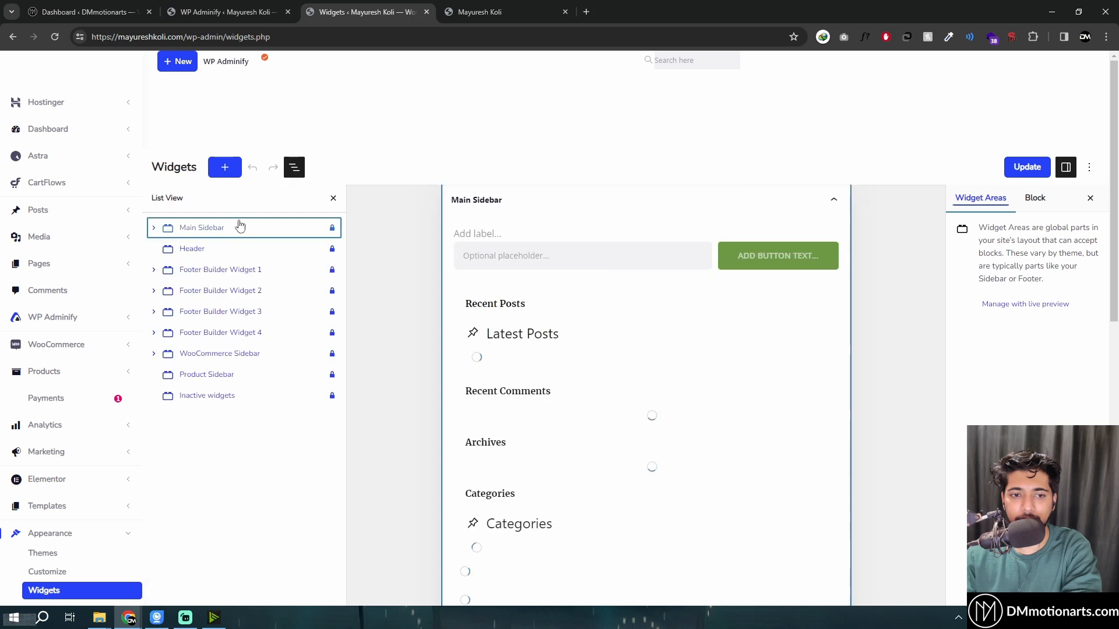
left_click(294, 176)
Return to the Sidebar Widgets settings, enable Disable Gutenberg editor in sidebar widgets, and save
left_click(251, 12)
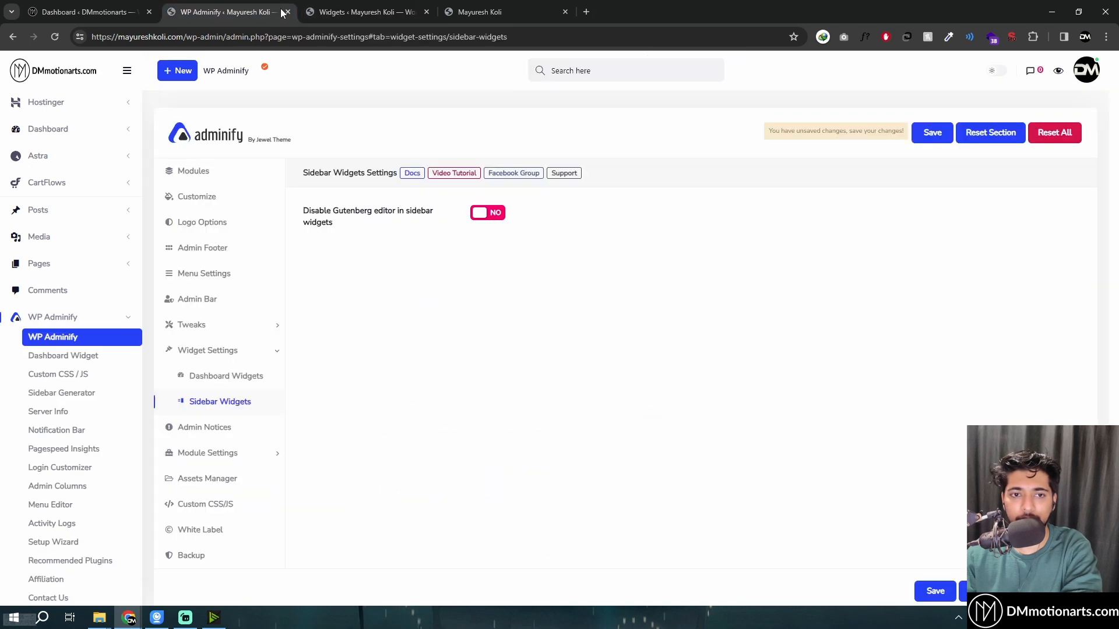
left_click(480, 221)
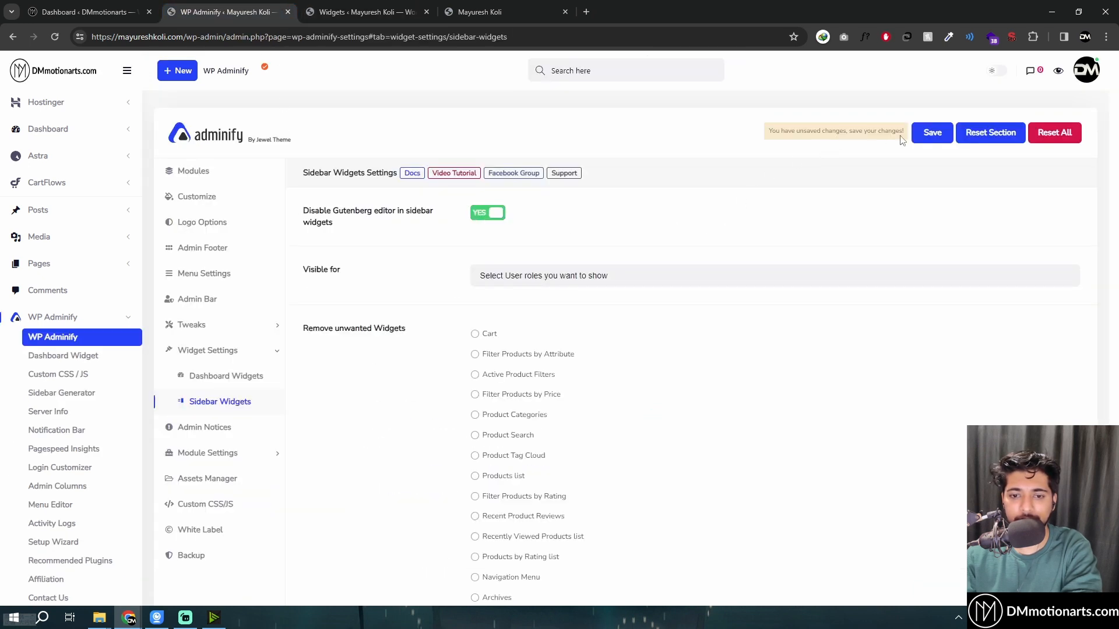
left_click(925, 137)
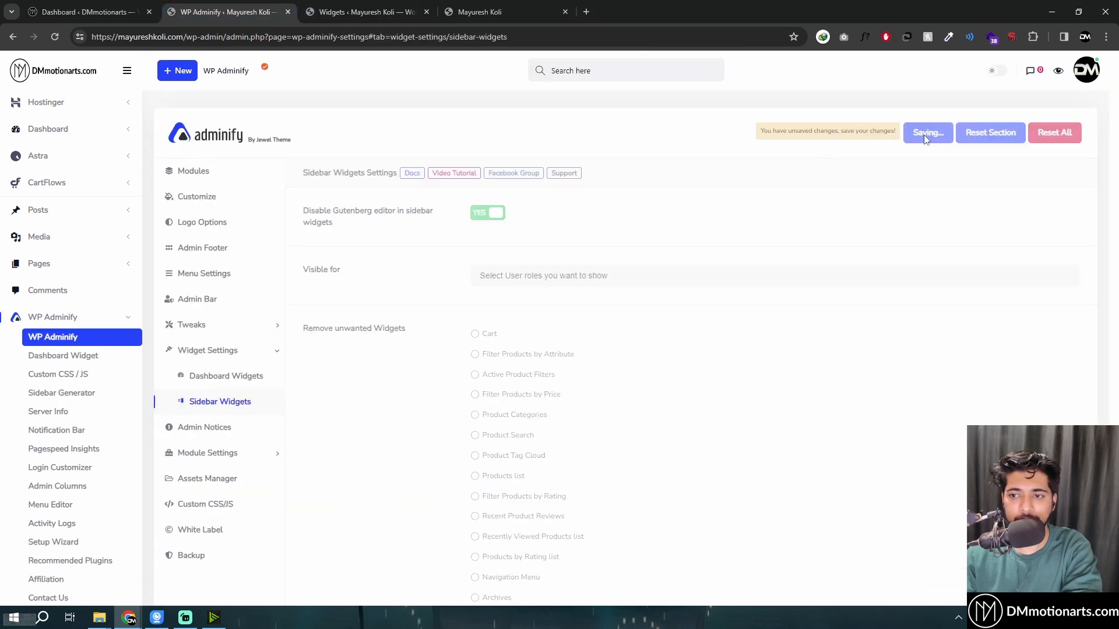
Reload the Appearance Widgets page and look through the available widgets and sidebars in the classic editor
left_click(342, 11)
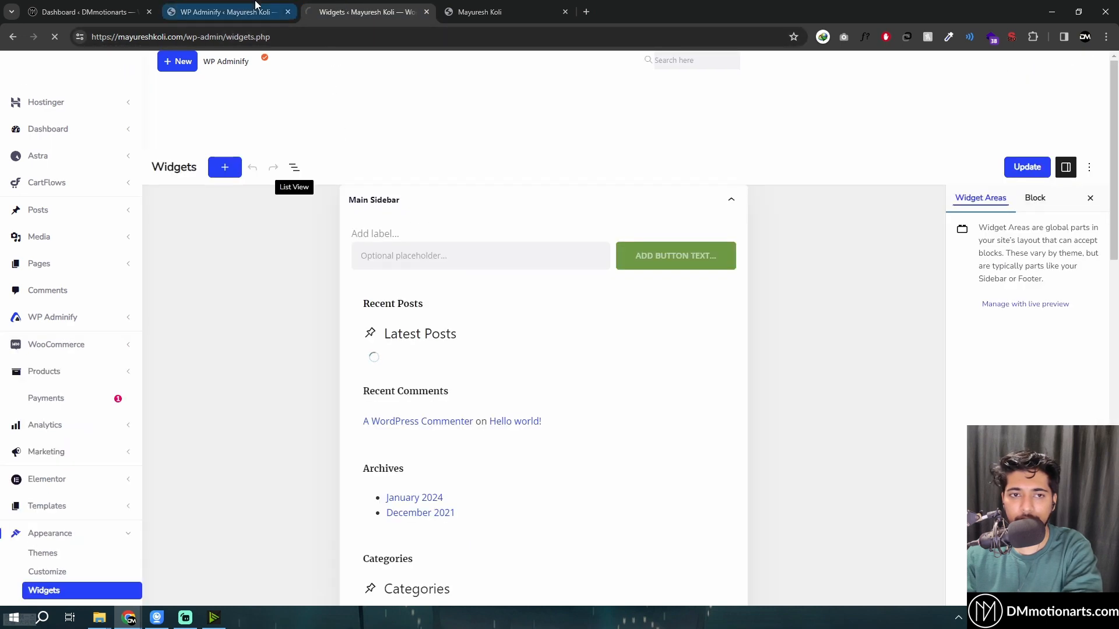
key("F5")
left_click(247, 7)
left_click(328, 8)
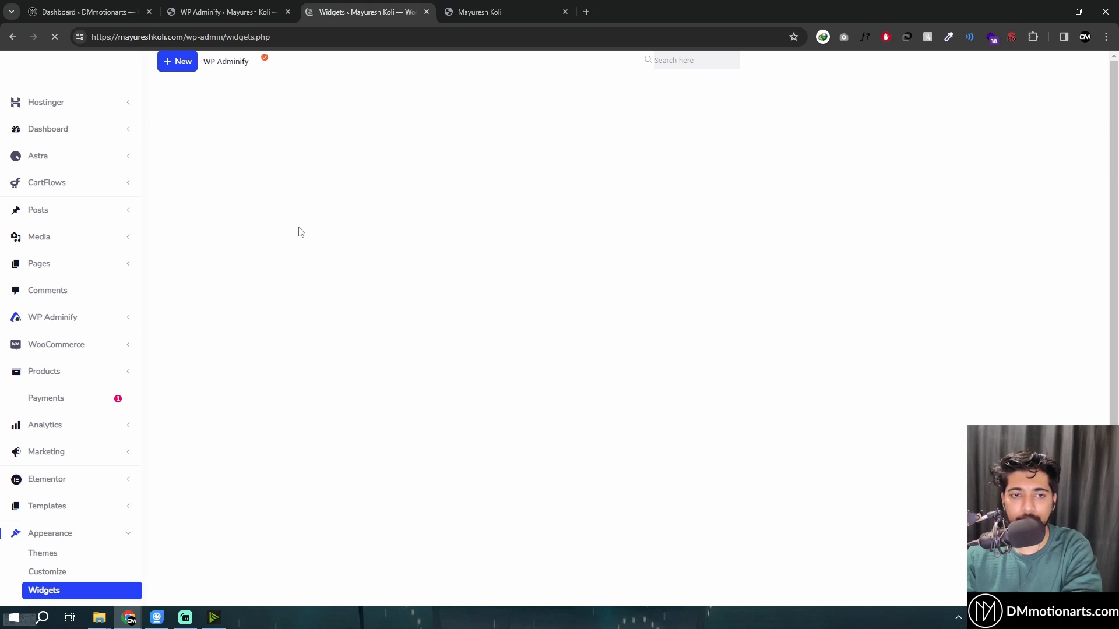
left_click(194, 6)
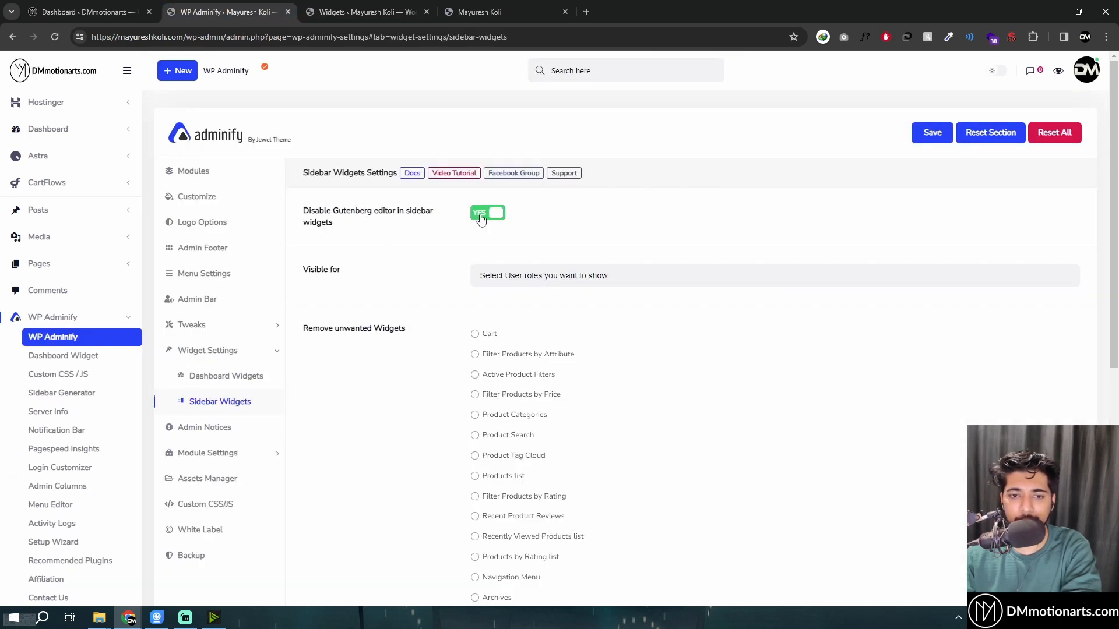
left_click(327, 12)
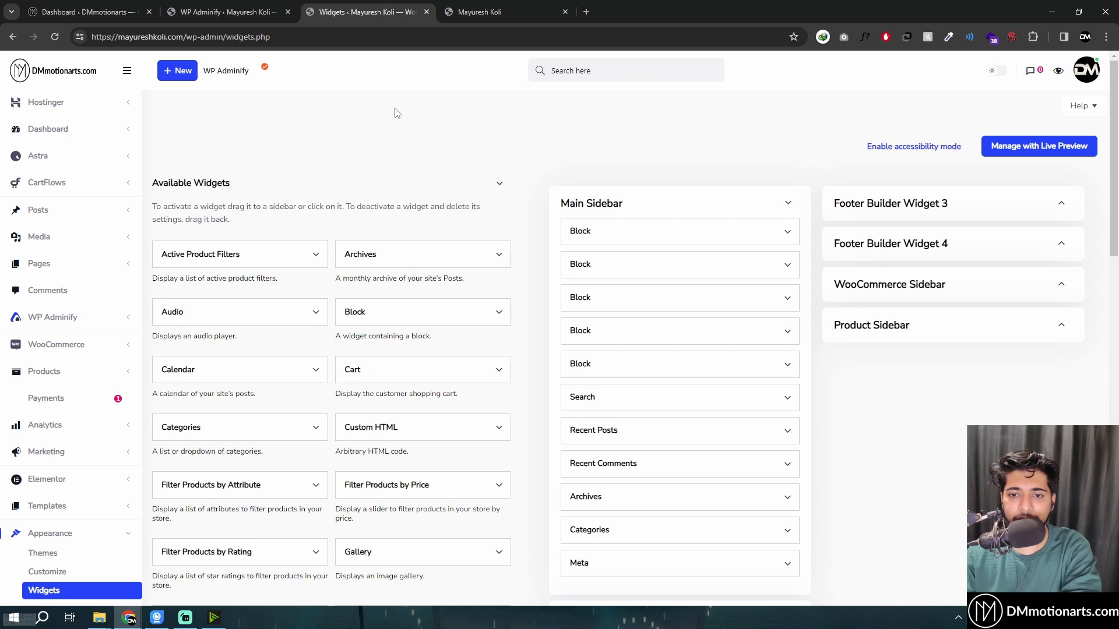
scroll(689, 324, "down", 8)
scroll(545, 399, "up", 8)
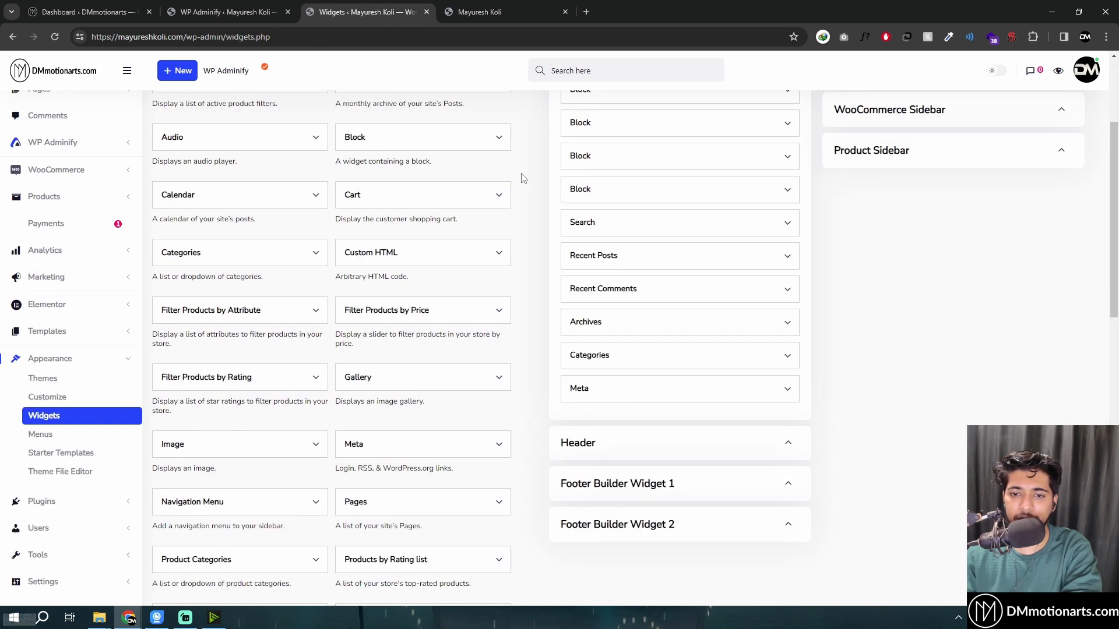
Turn Disable Gutenberg editor in sidebar widgets back off in the Sidebar Widgets settings and save
left_click(245, 11)
left_click(493, 217)
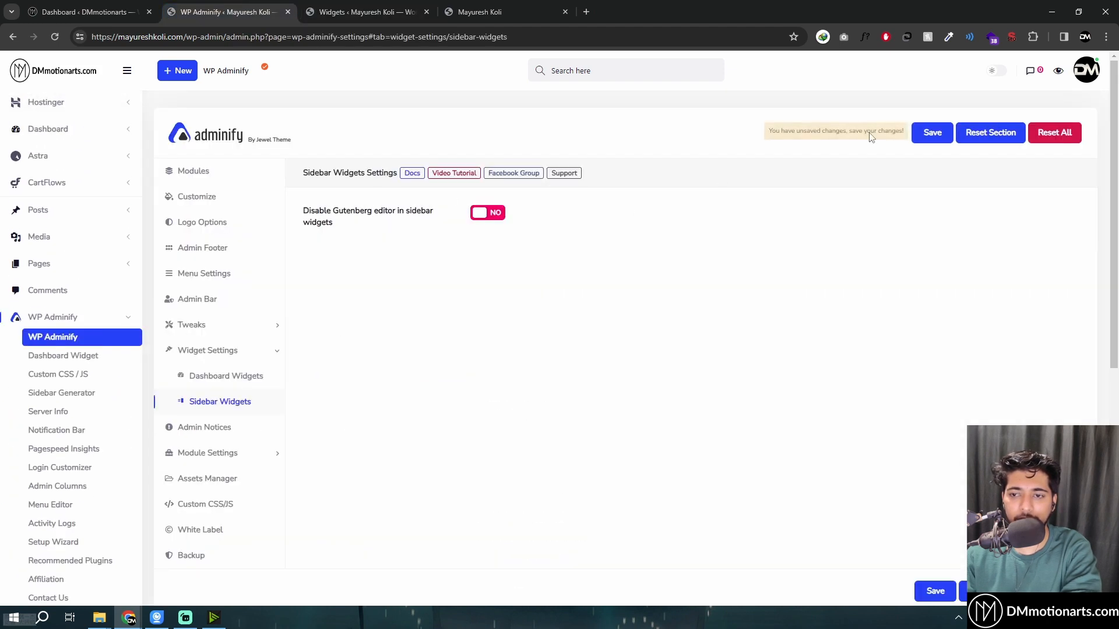
left_click(925, 133)
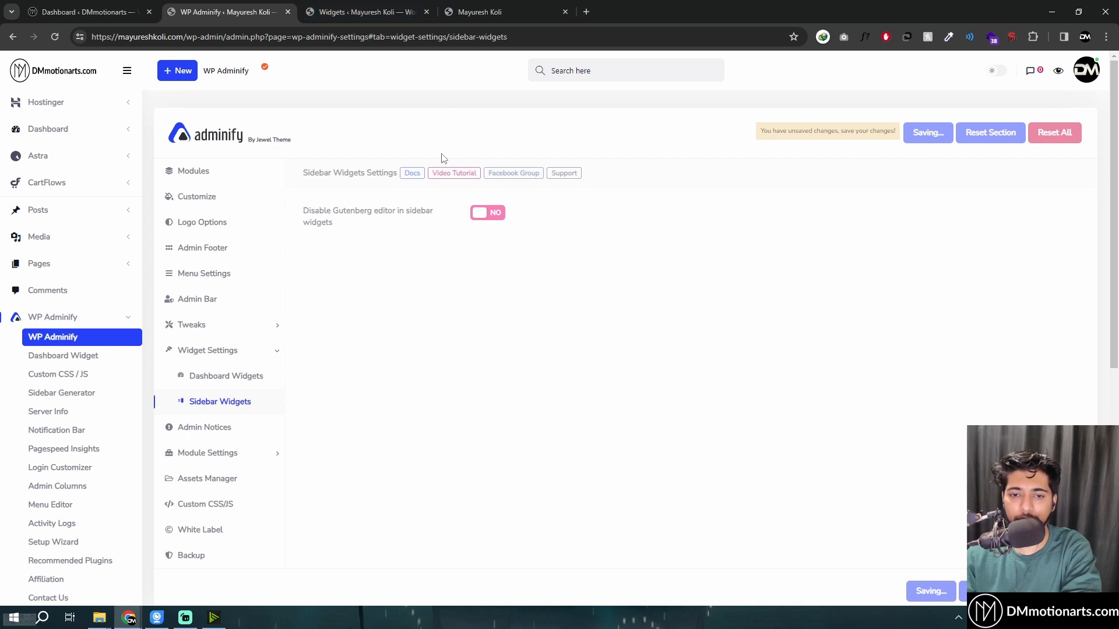
Reload the Appearance Widgets page and check which widget editor it uses with the restored setting
left_click(360, 13)
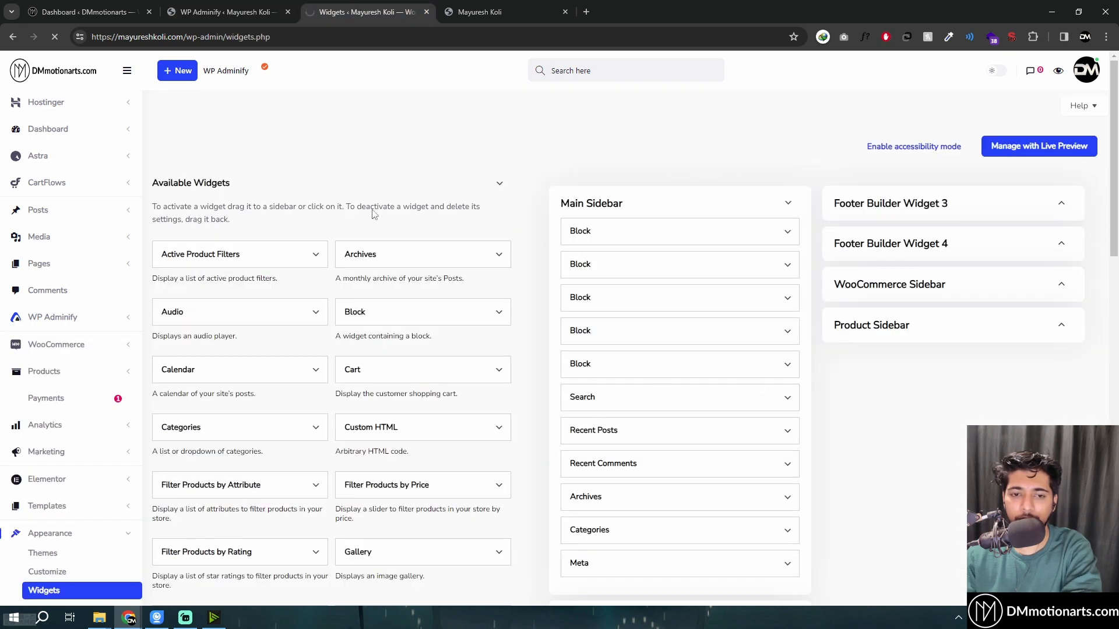
left_click(227, 12)
left_click(361, 12)
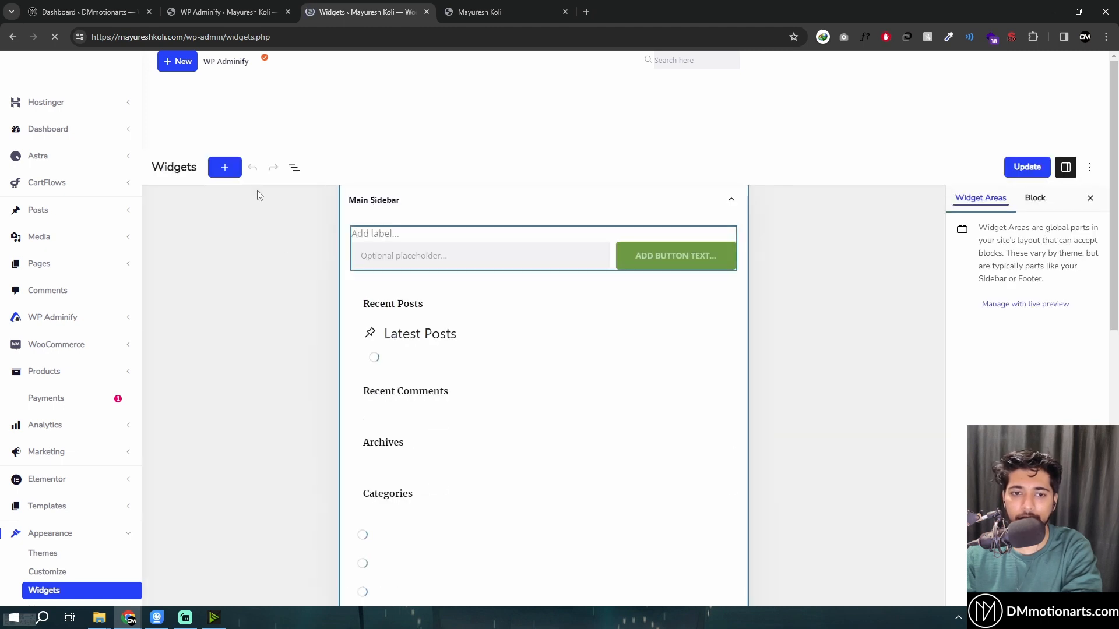
Check the list of widget areas in the block-based Widgets page, close that page, and open the Admin Notices settings
left_click(293, 168)
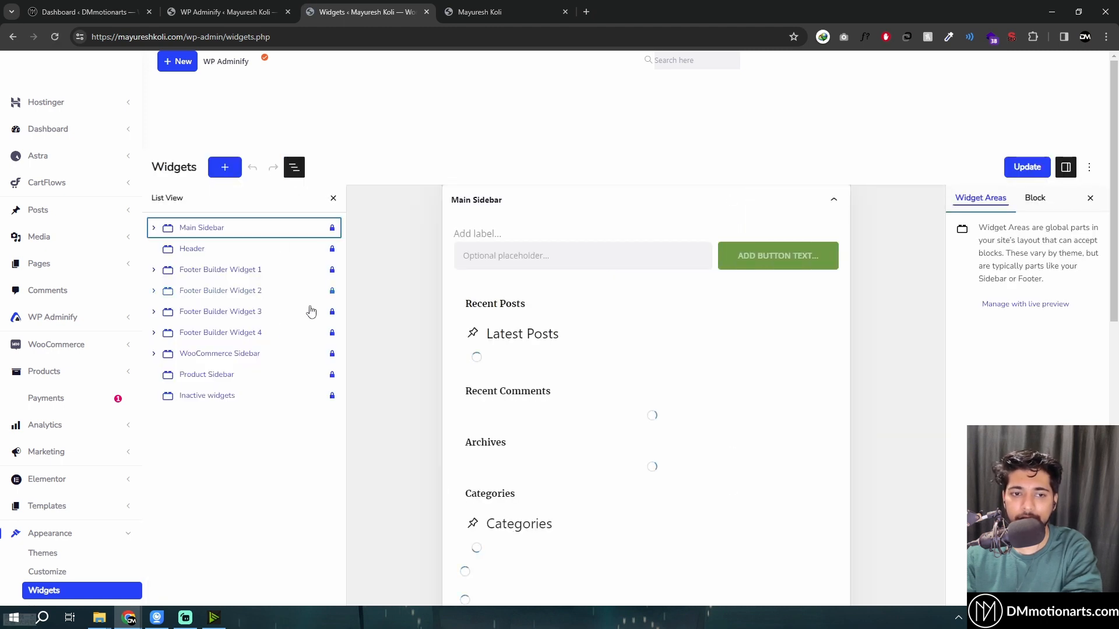
left_click(262, 10)
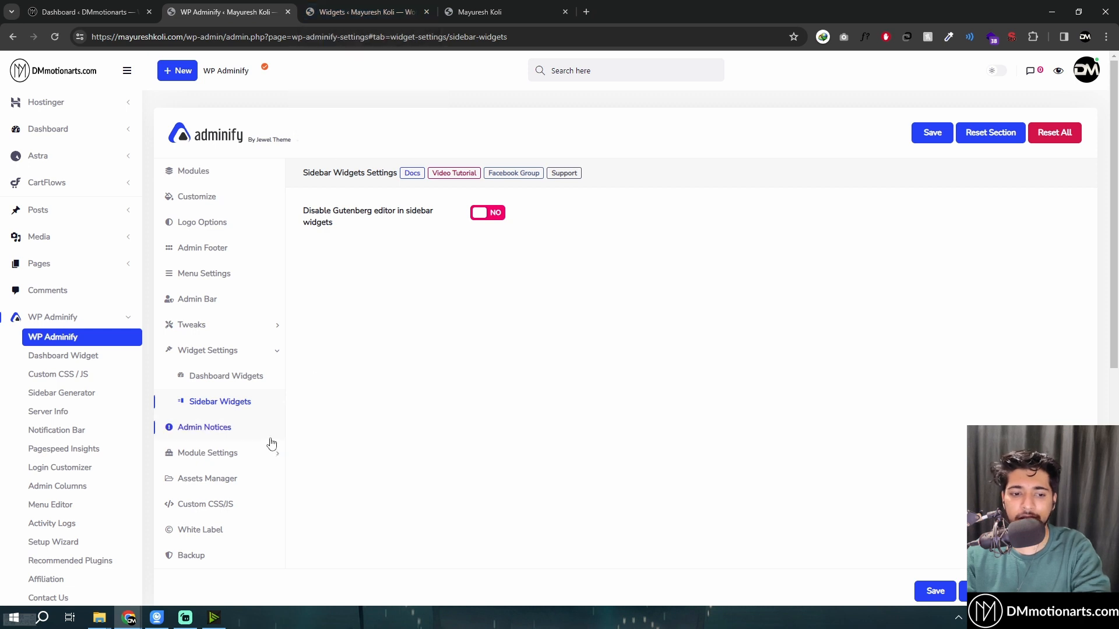
left_click(204, 427)
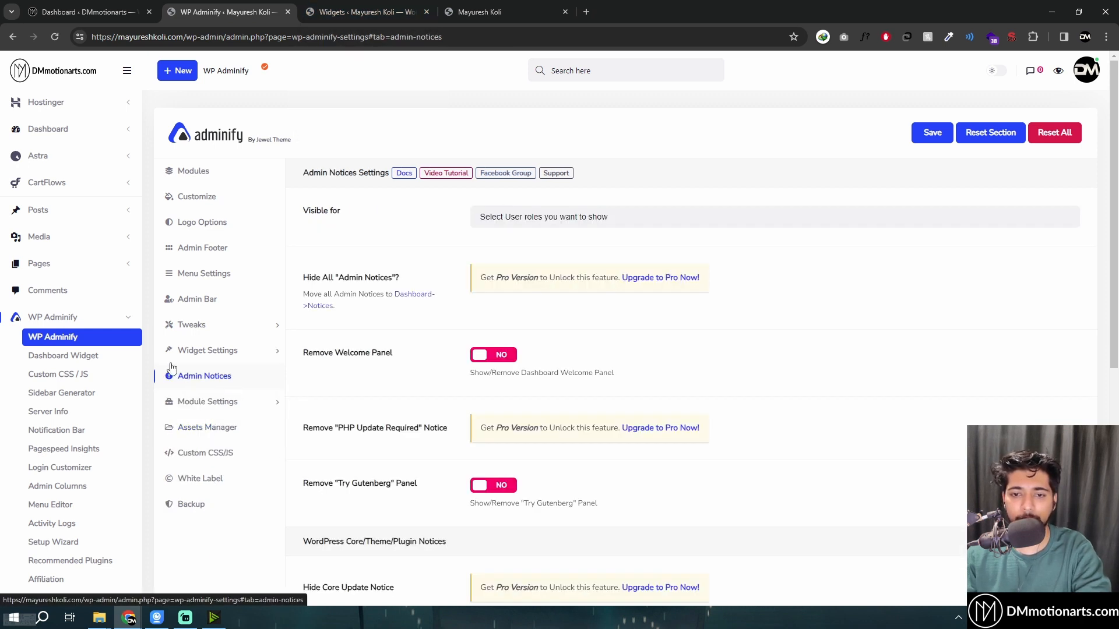
middle_click(345, 15)
Open the documentation for the Admin Notices settings and read how to disable admin notices in the WordPress dashboard
middle_click(401, 176)
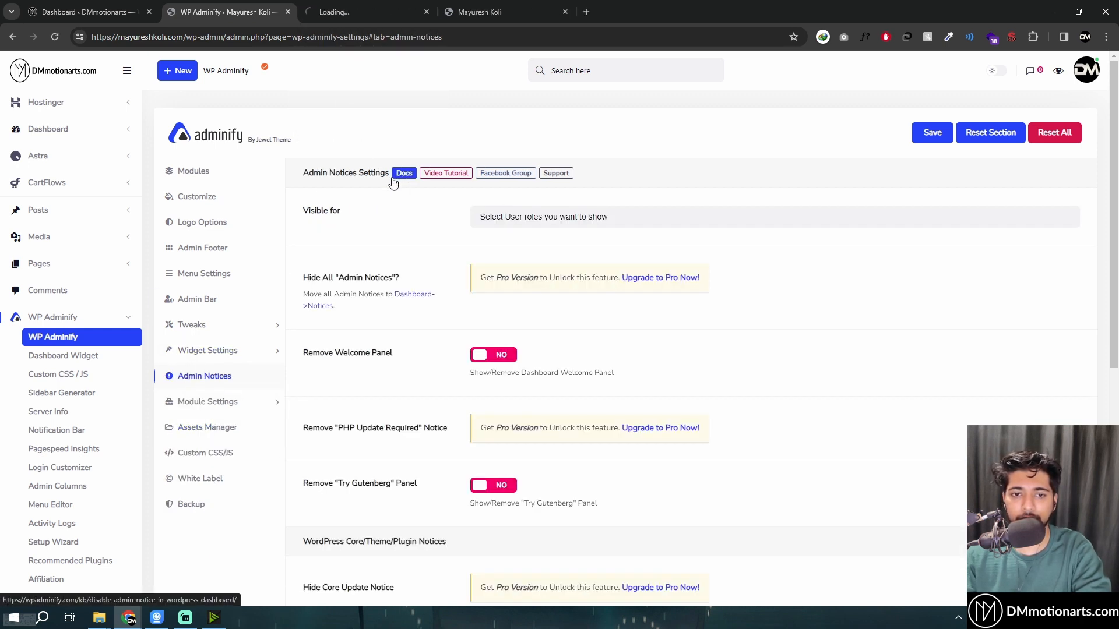
key("ctrl+Tab")
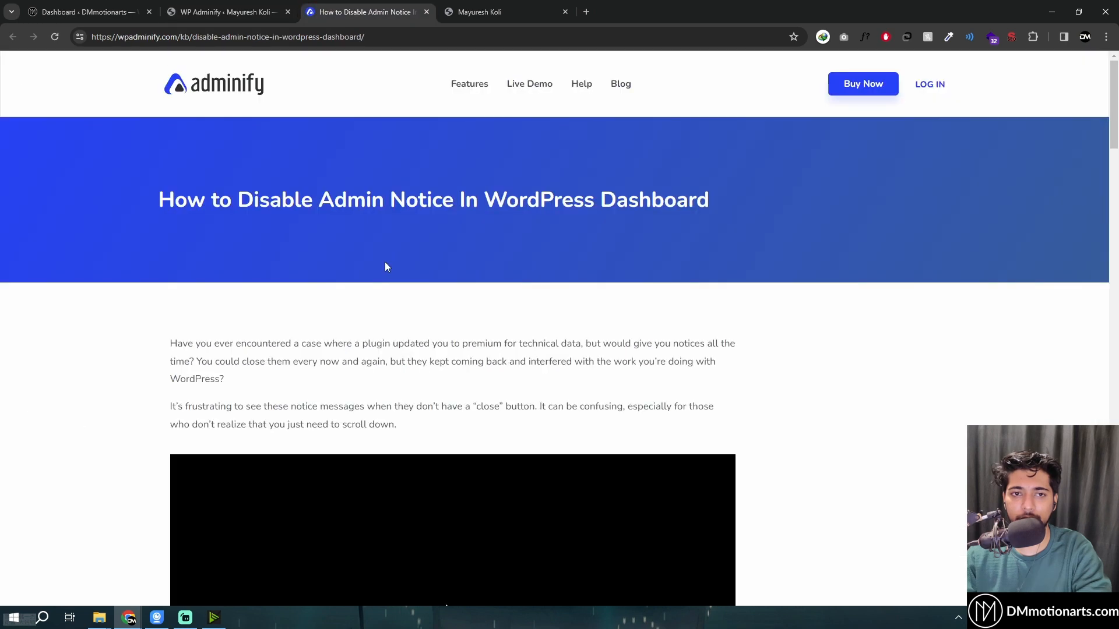
scroll(402, 307, "down", 6)
scroll(403, 307, "down", 8)
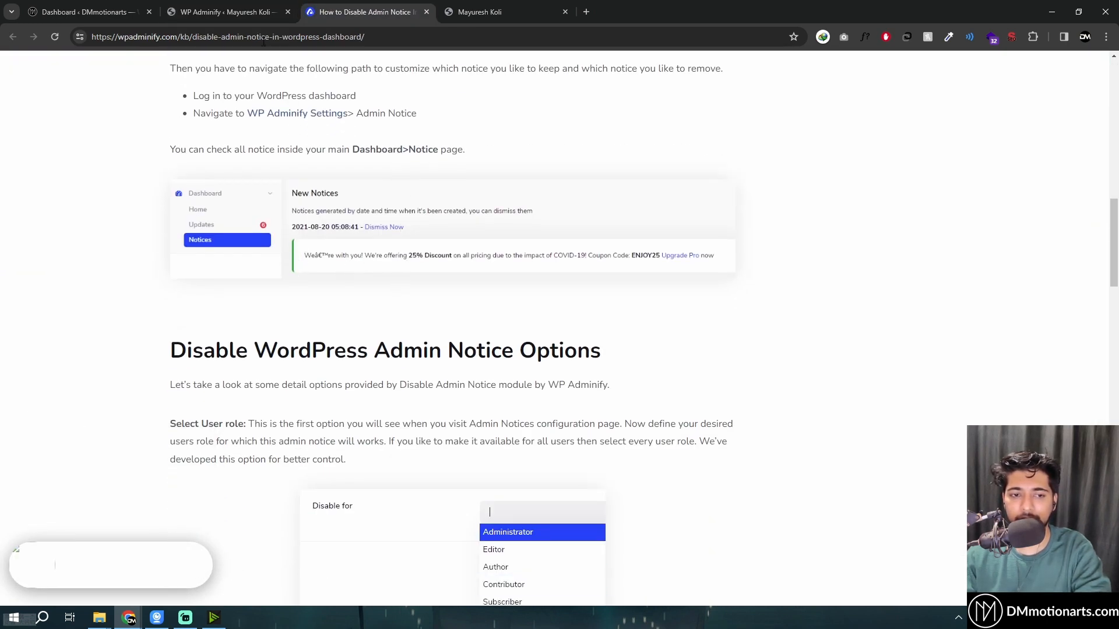
Open the Dashboard's Notices page in a separate tab beside the WP Adminify settings and check the site's admin notices
key("ctrl+shift+Tab")
mouse_move(70, 137)
middle_click(185, 175)
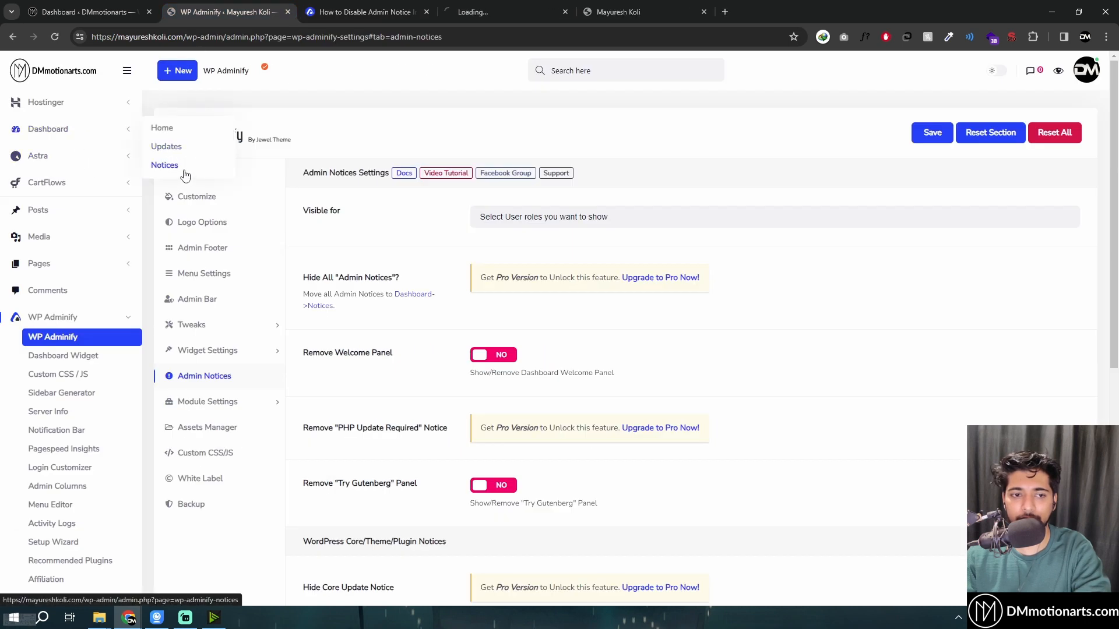
left_click_drag(486, 8, 350, 6)
left_click(251, 11)
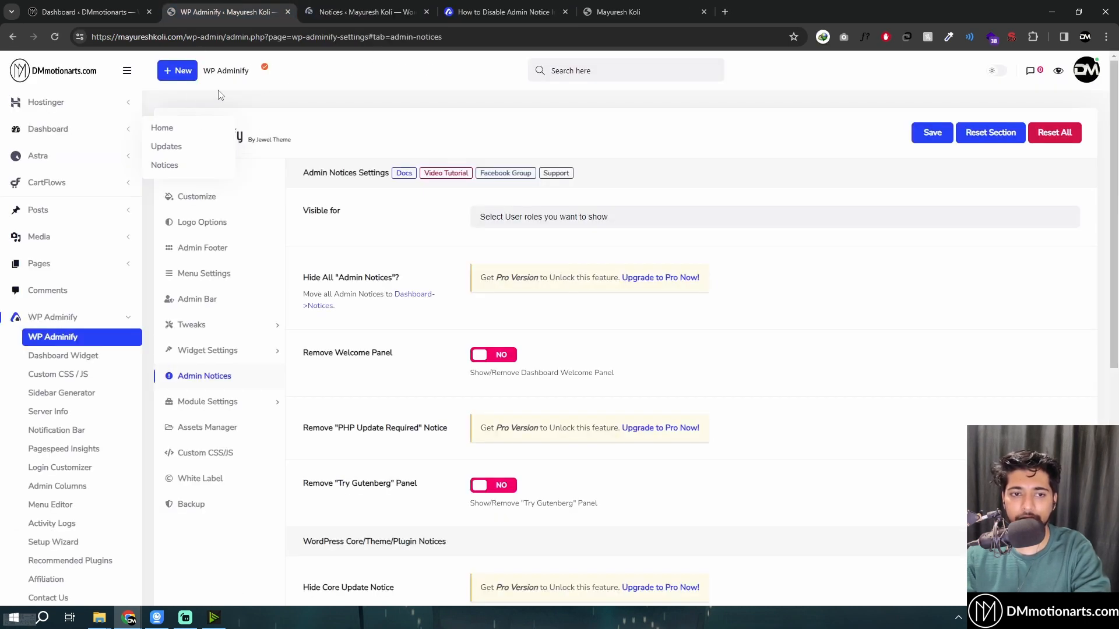
left_click(342, 9)
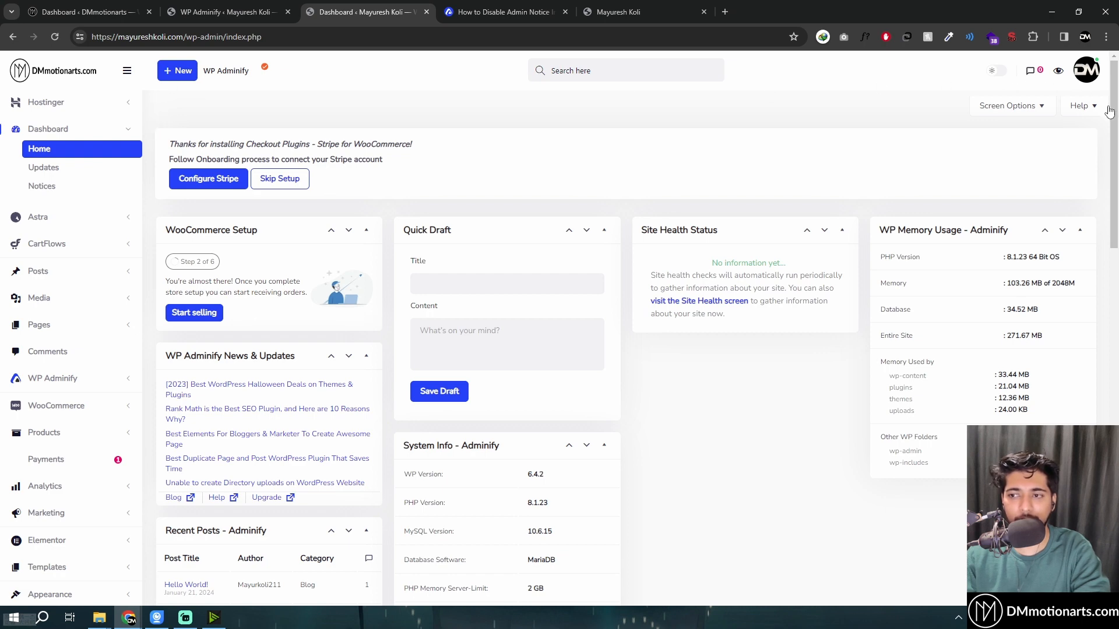
Compare with the notices example in the documentation, close the Dashboard page, and return to the Admin Notices settings
left_click(502, 11)
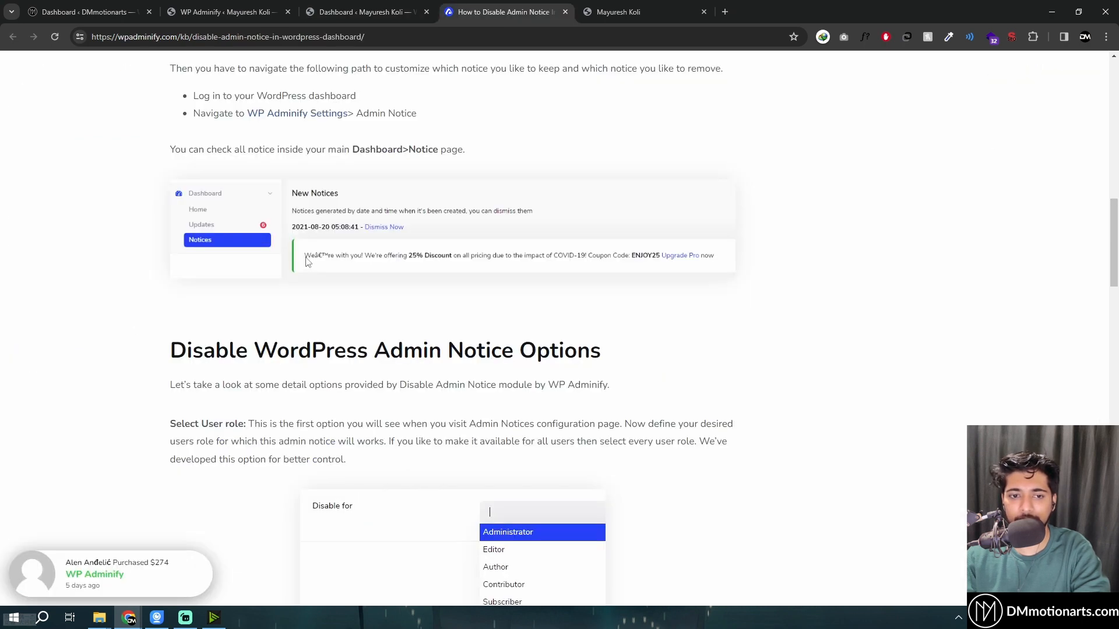
left_click(386, 7)
middle_click(331, 7)
left_click(251, 11)
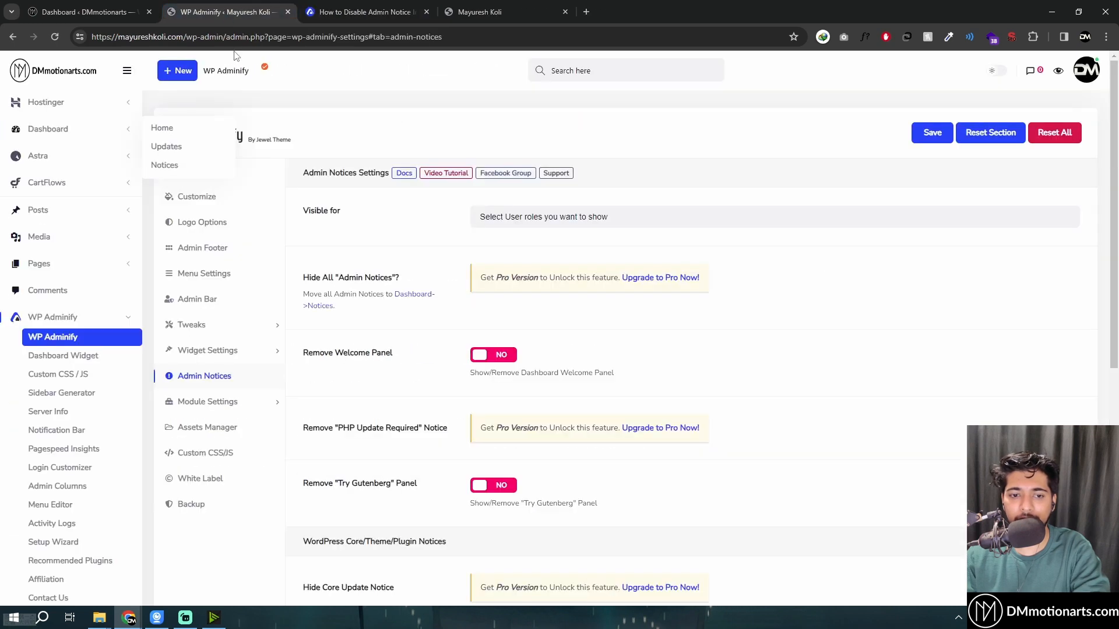
Choose Administrator as the Visible for user role in the Admin Notices settings and remove that selection again
left_click(530, 215)
left_click(443, 287)
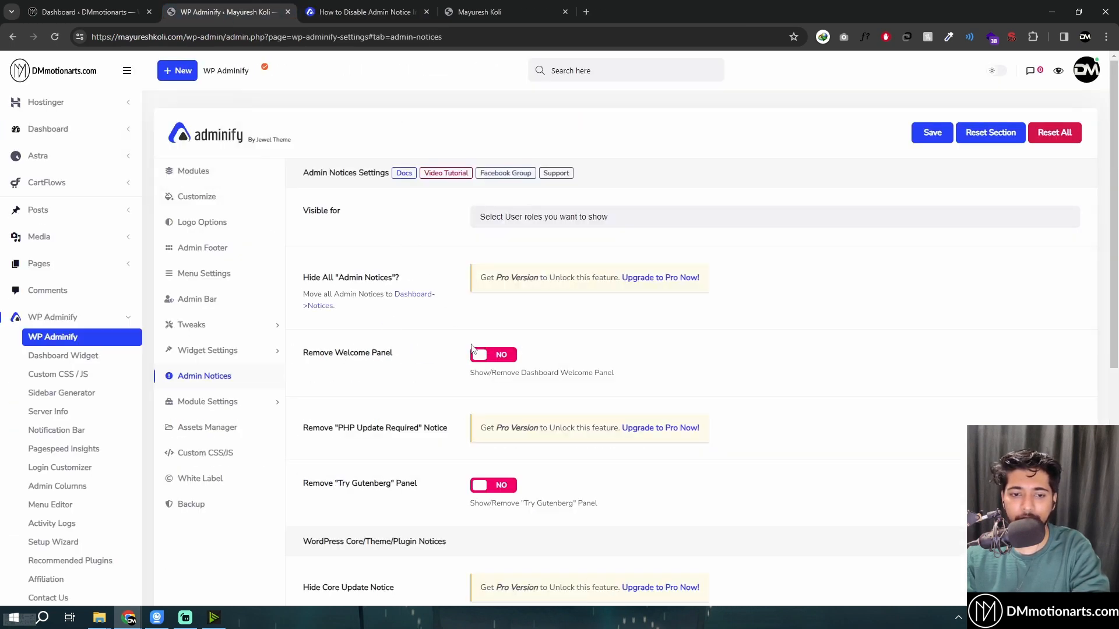
left_click_drag(329, 278, 379, 279)
left_click(378, 279)
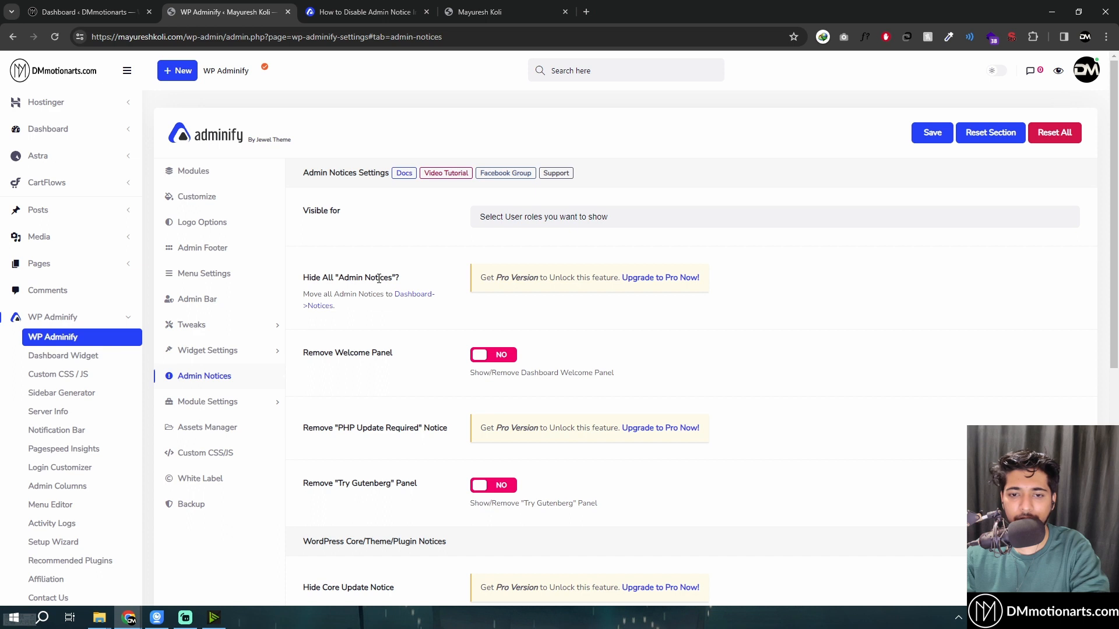
left_click(521, 214)
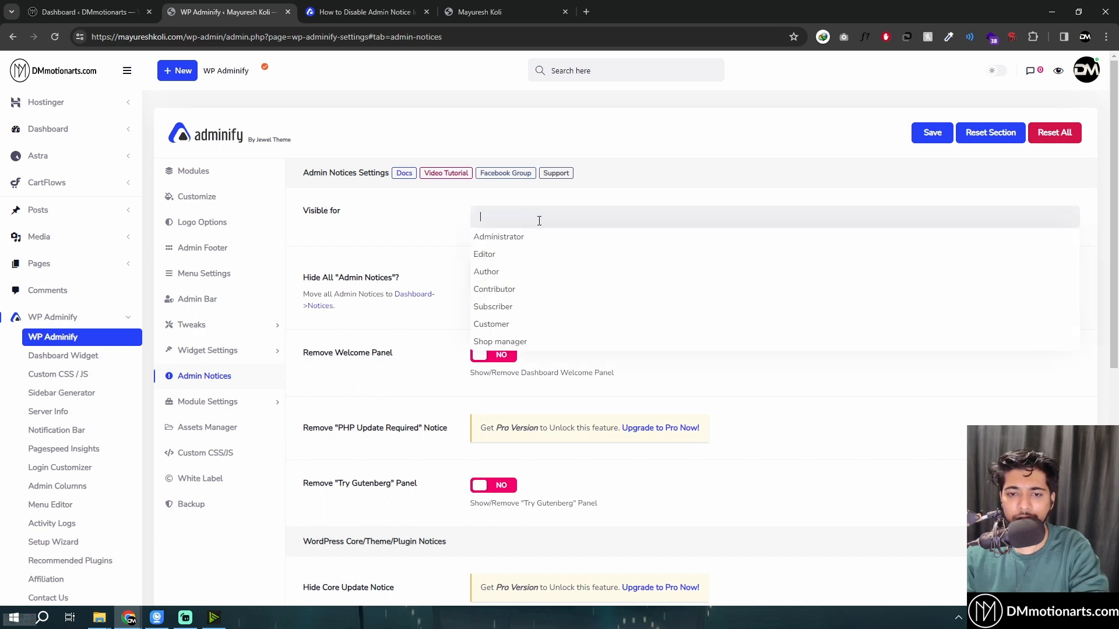
left_click(506, 236)
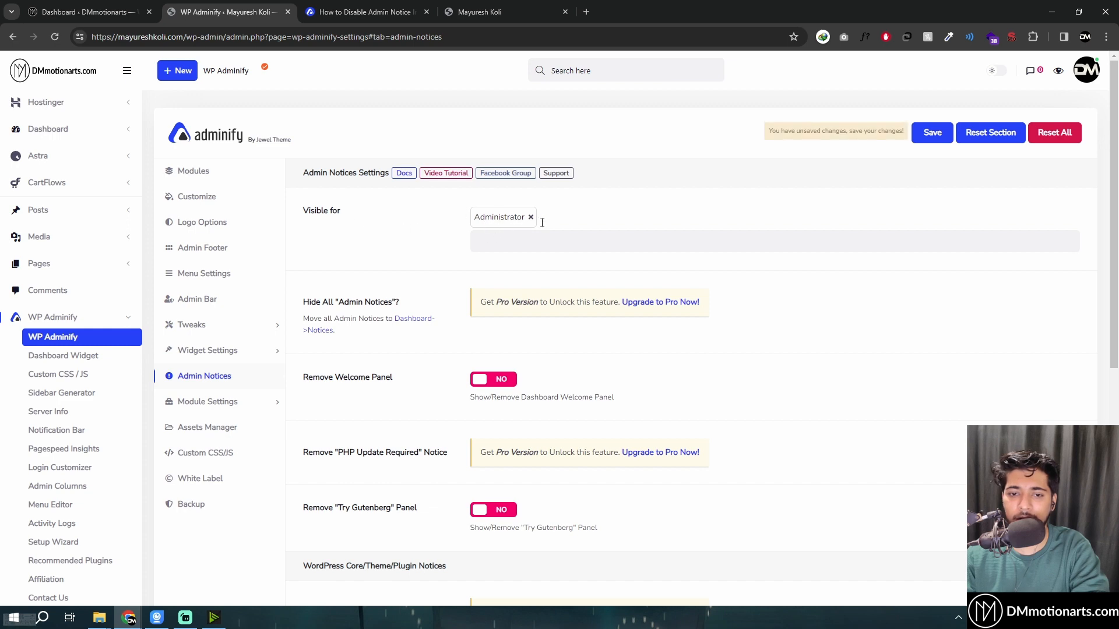
left_click(531, 218)
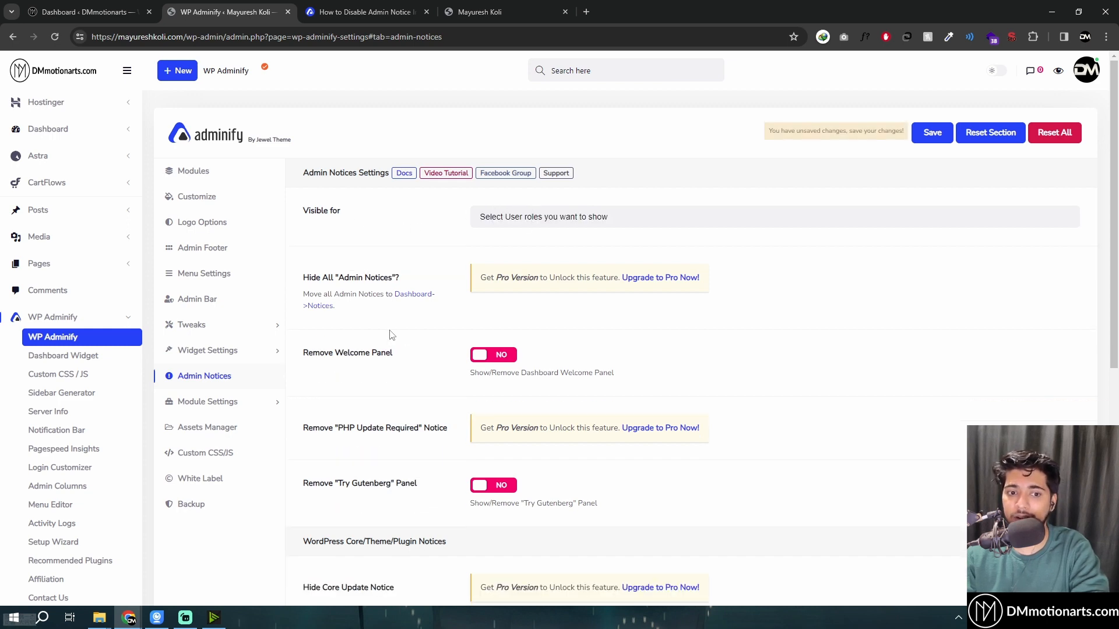
Review the remaining Admin Notices options, open the Dashboard home page in a separate tab, and close the documentation article
scroll(392, 334, "down", 3)
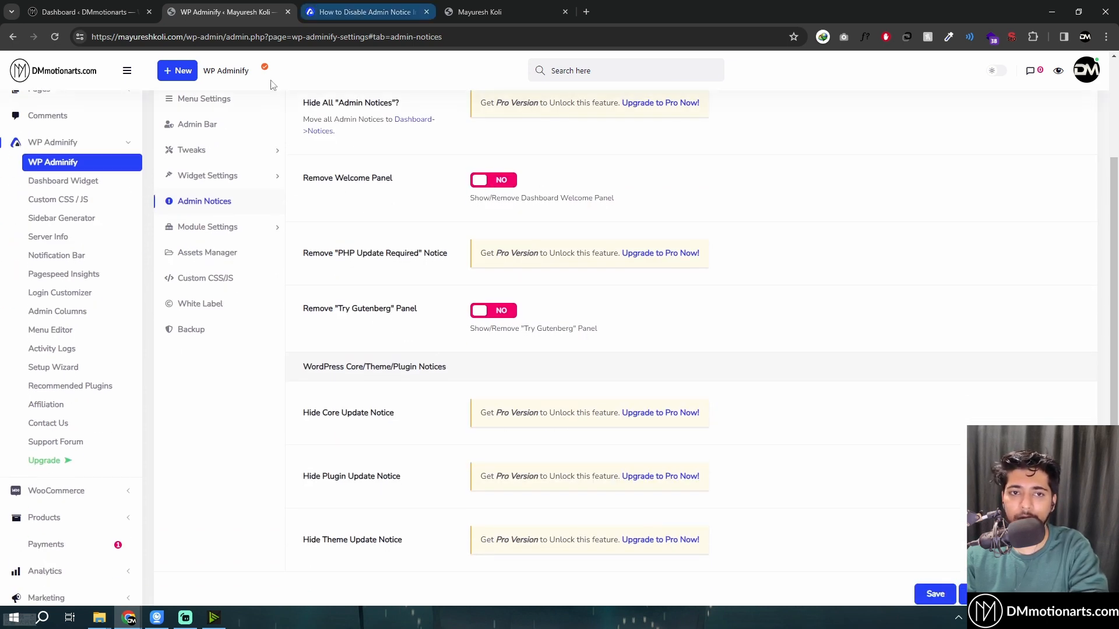
scroll(120, 198, "up", 3)
mouse_move(129, 135)
middle_click(171, 129)
left_click(343, 16)
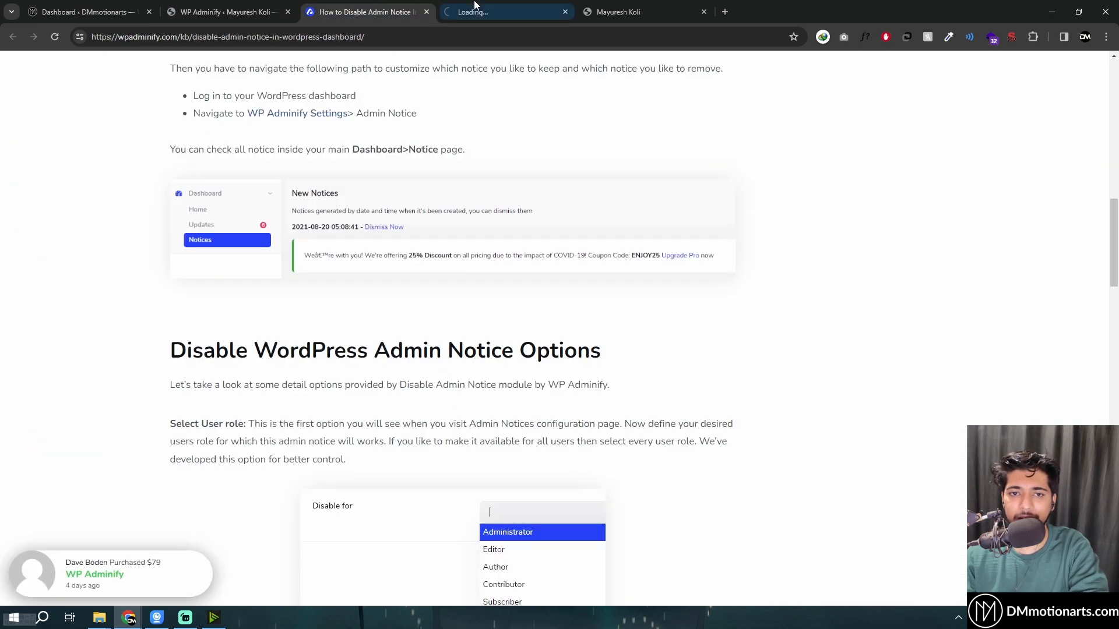
left_click_drag(474, 6, 381, 7)
middle_click(485, 7)
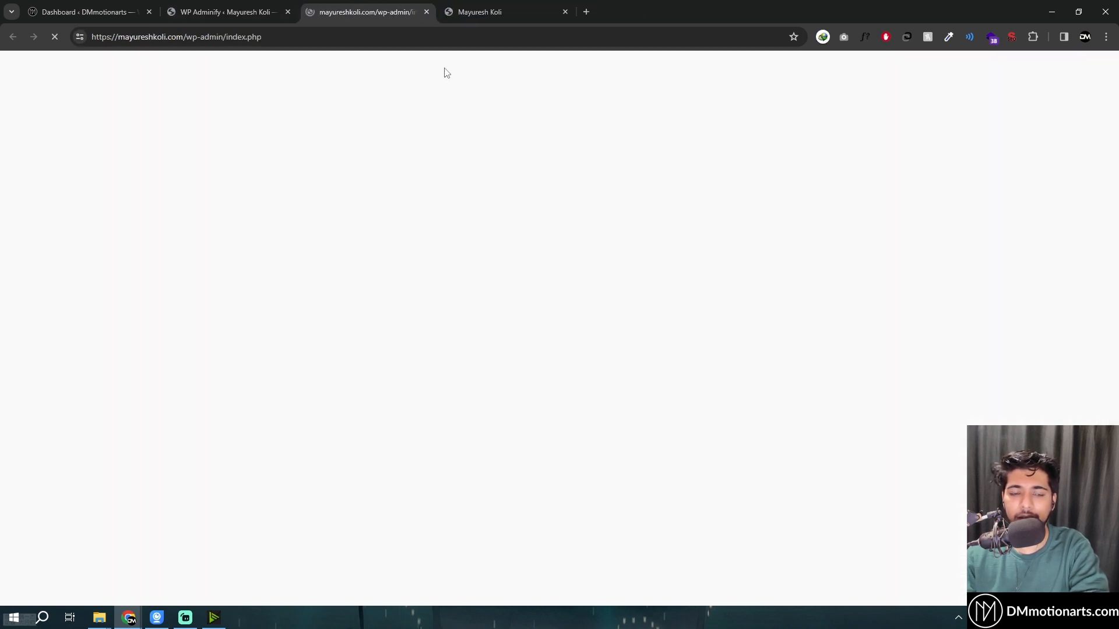
Show the Welcome panel on the Dashboard through its screen elements, hide it again, and return to the Admin Notices settings
left_click(999, 113)
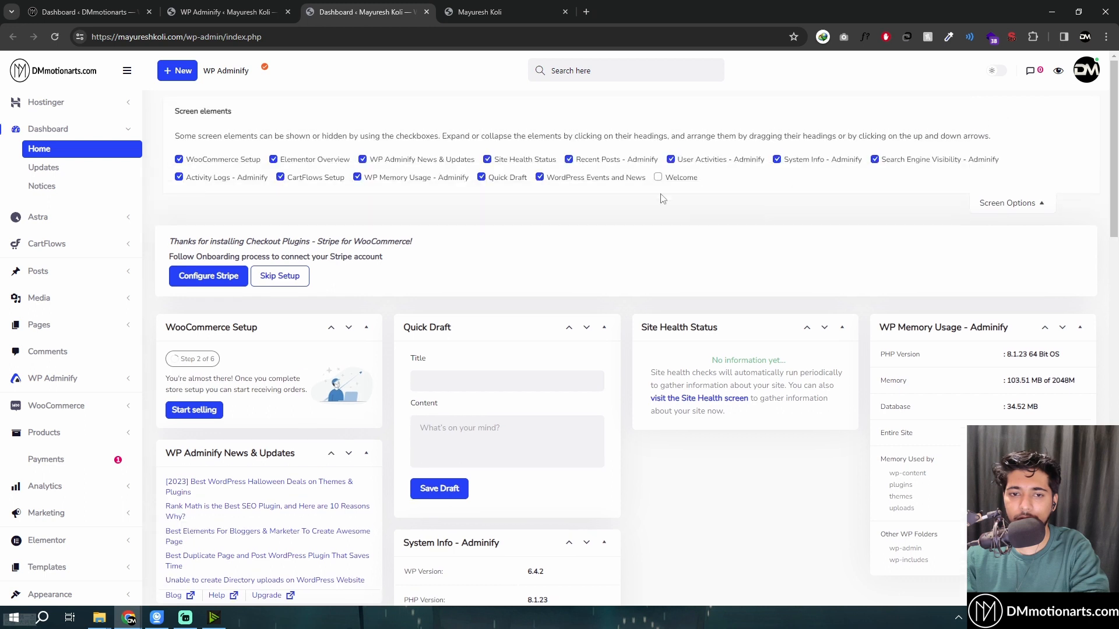
left_click(680, 178)
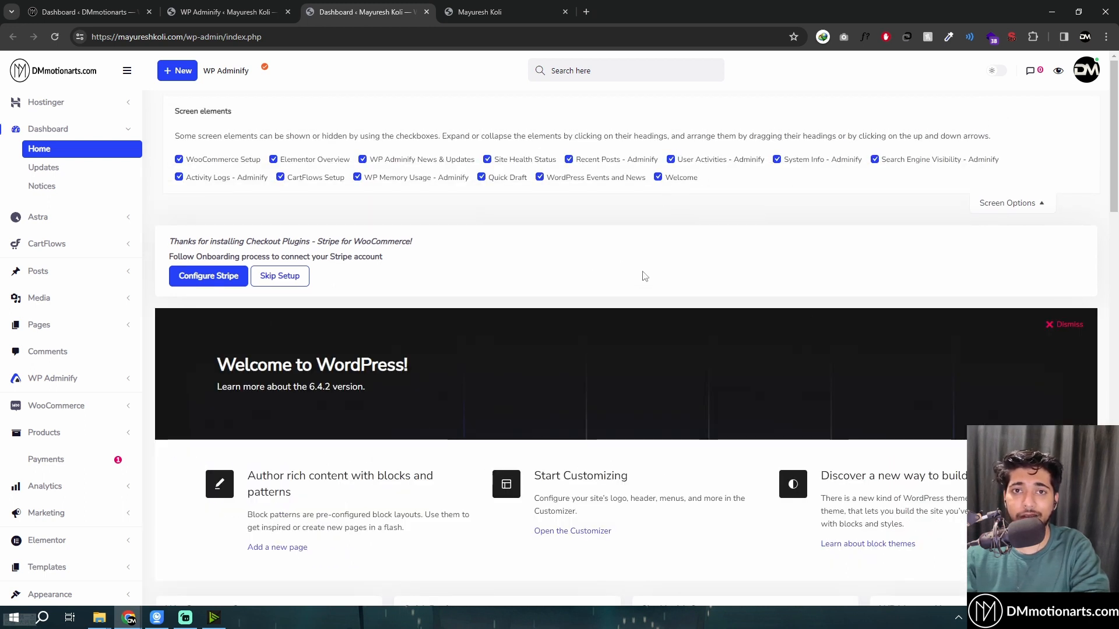
left_click(677, 181)
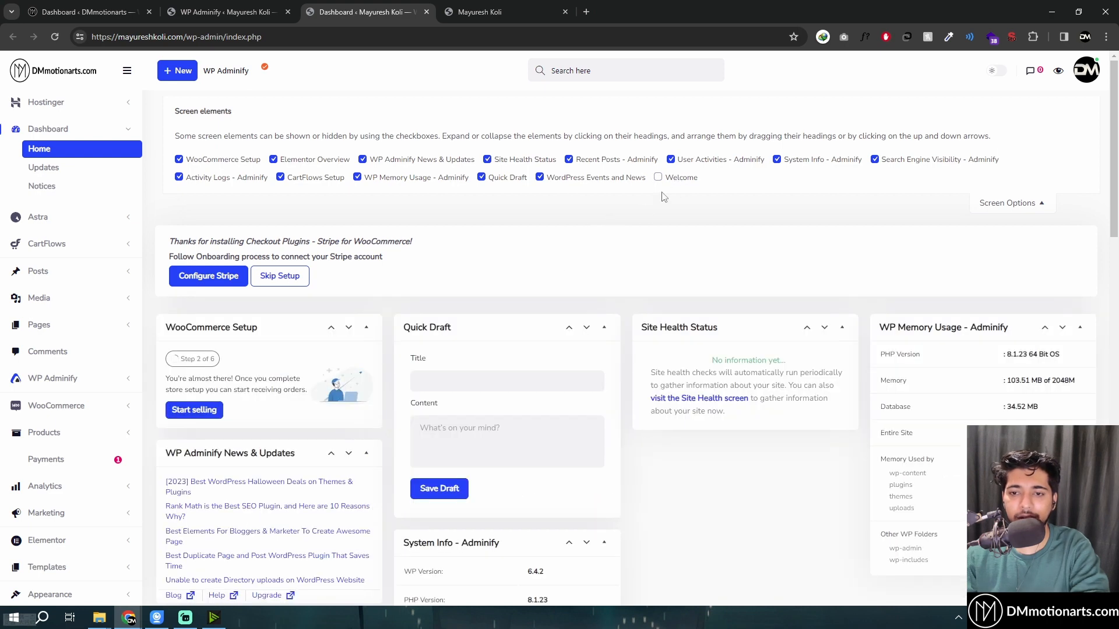
left_click(227, 11)
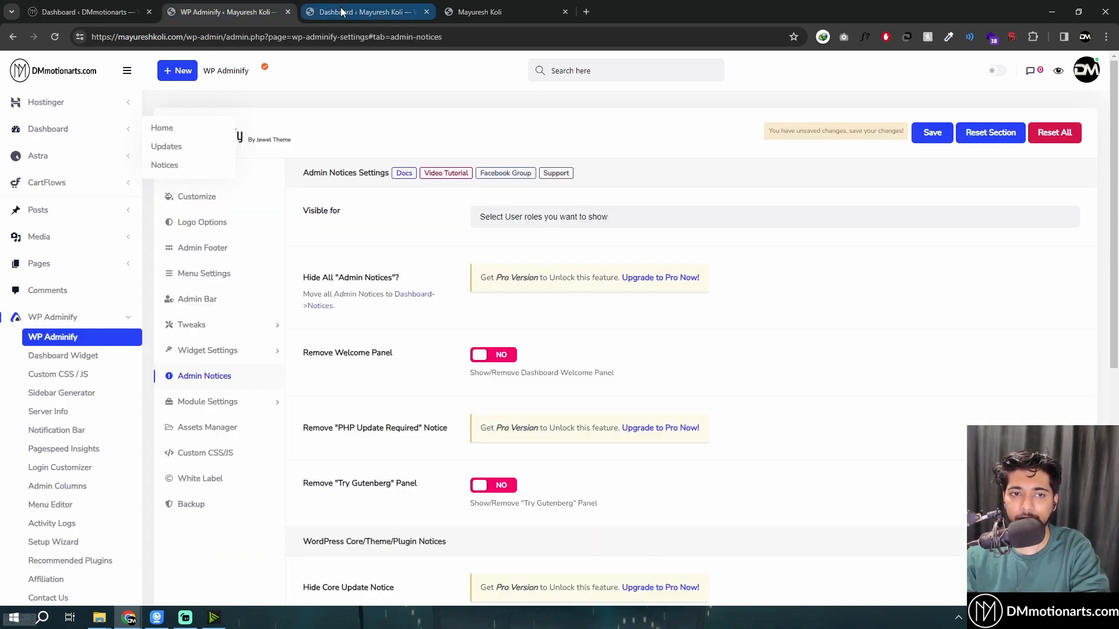
middle_click(342, 12)
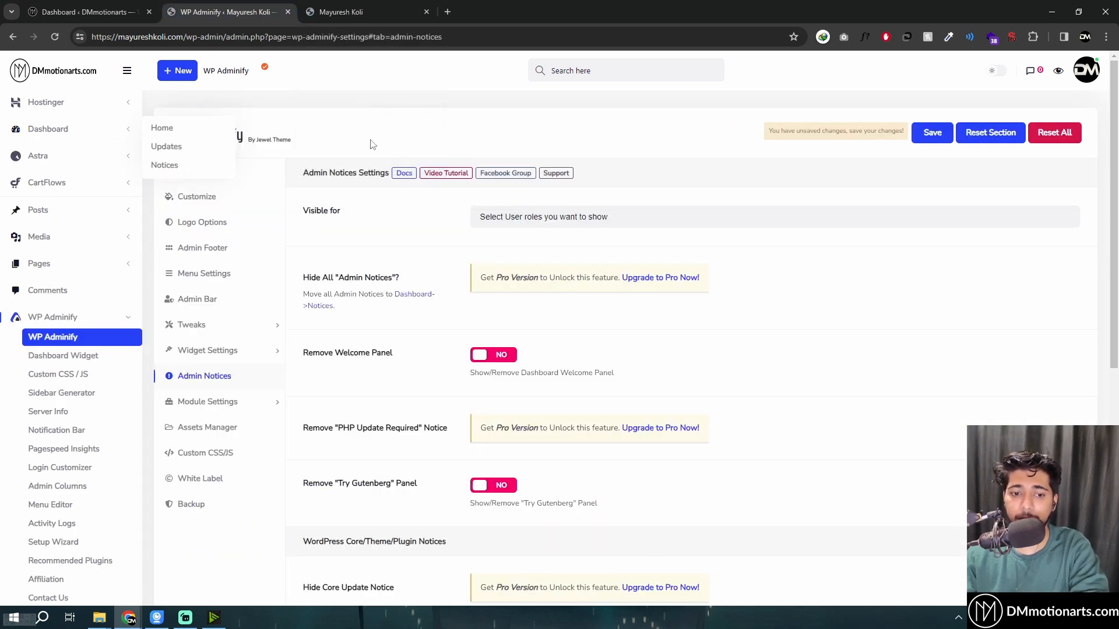
Look over the Try Gutenberg panel and update notice options, and open the Folders settings of the module settings
scroll(371, 144, "down", 4)
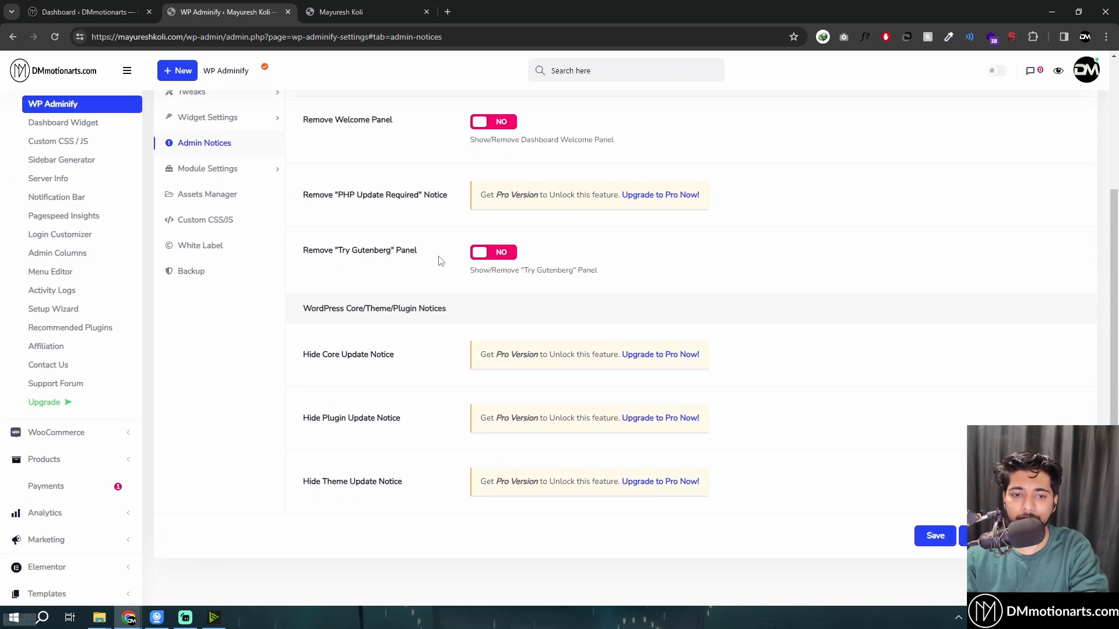
scroll(456, 376, "up", 3)
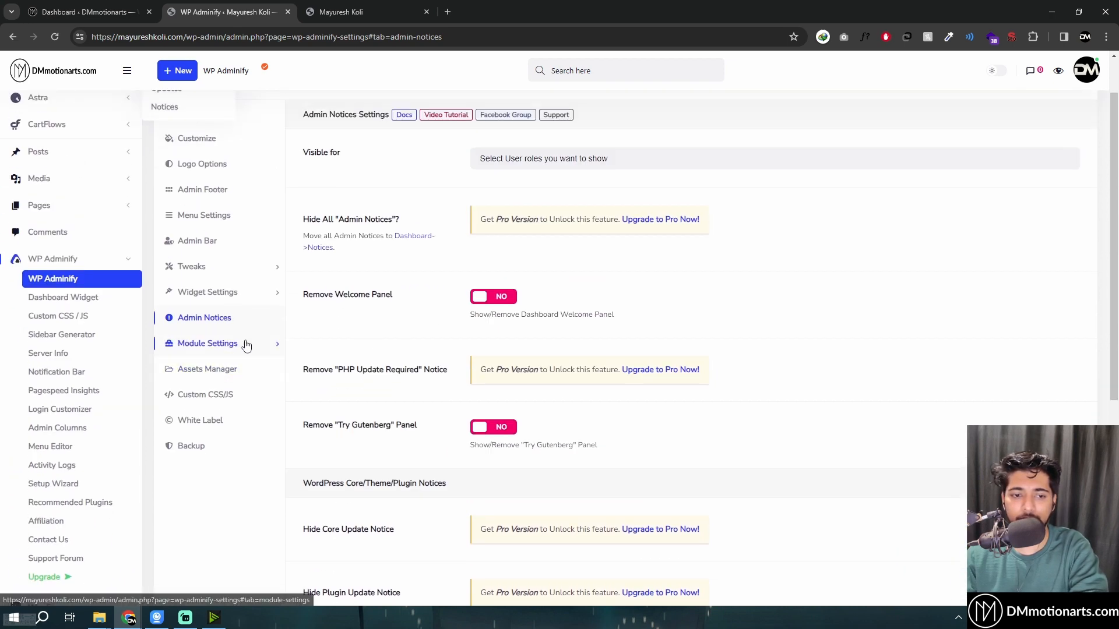
left_click(222, 344)
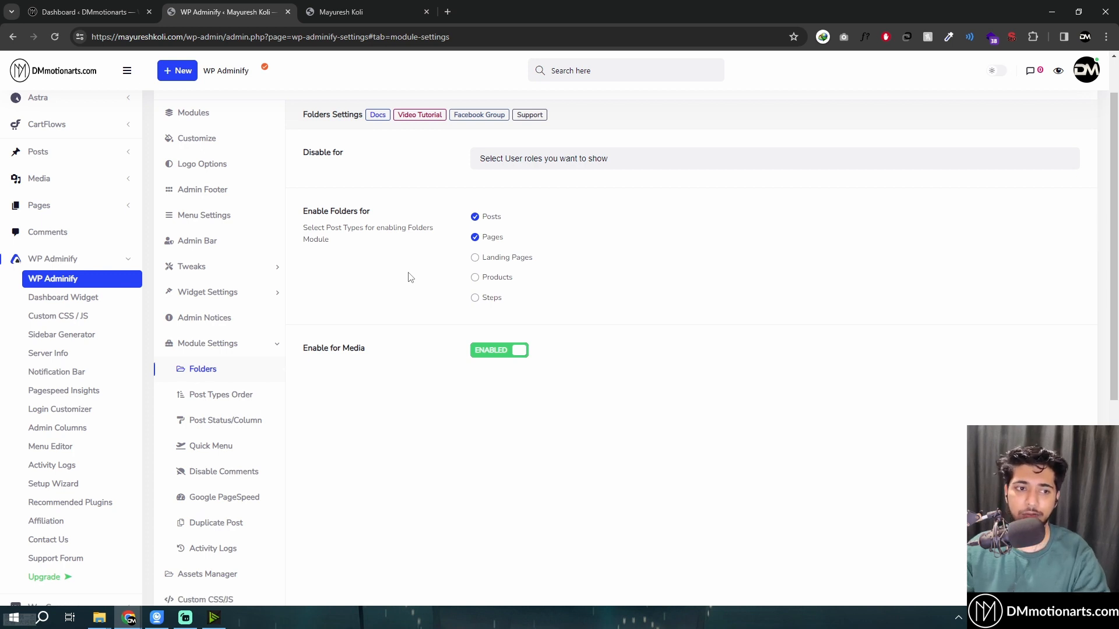
Open the All Posts list, the Media Library and the All Pages list in separate tabs
mouse_move(105, 151)
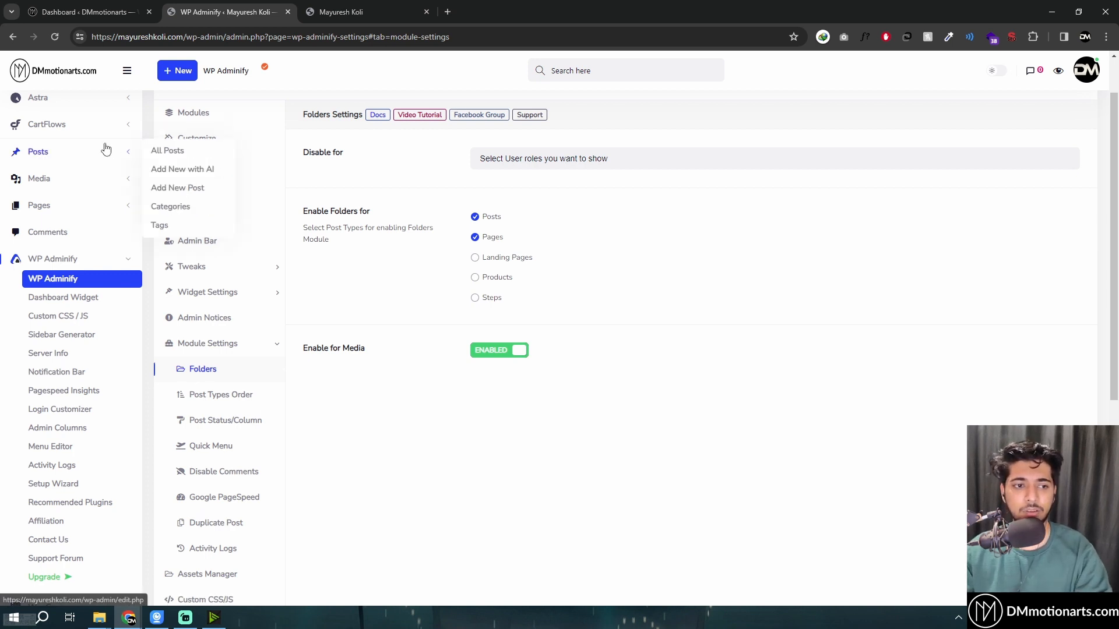
middle_click(155, 150)
mouse_move(93, 180)
middle_click(155, 177)
mouse_move(76, 207)
middle_click(156, 204)
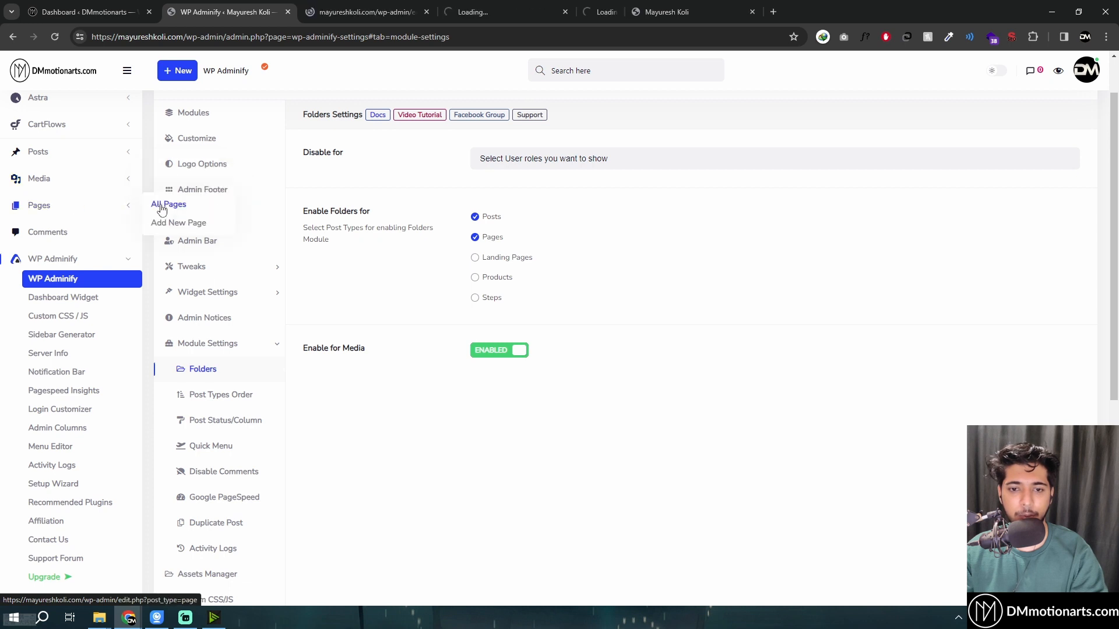
Inspect the Folders panel in the posts list and try reordering the Test post above Hello world!
left_click(357, 7)
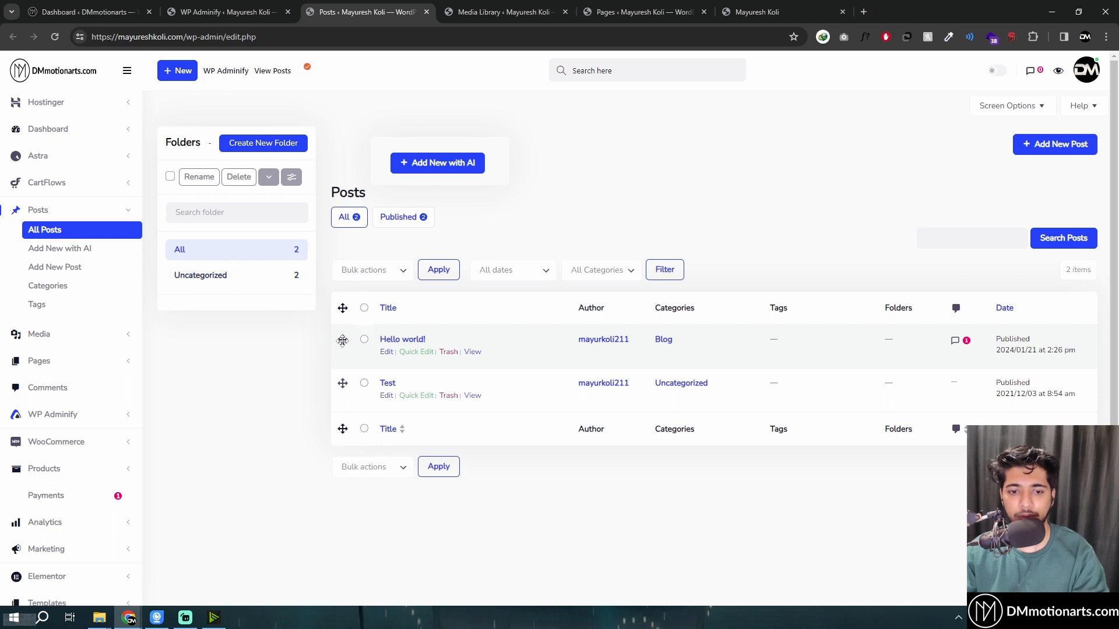
left_click_drag(343, 385, 534, 356)
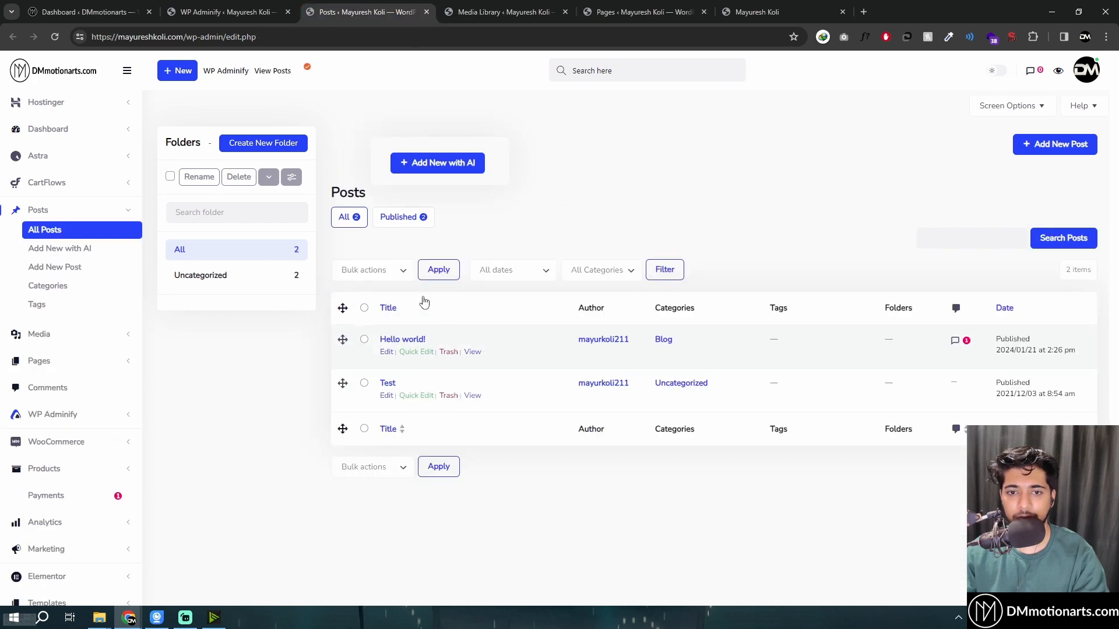
left_click_drag(521, 353, 521, 376)
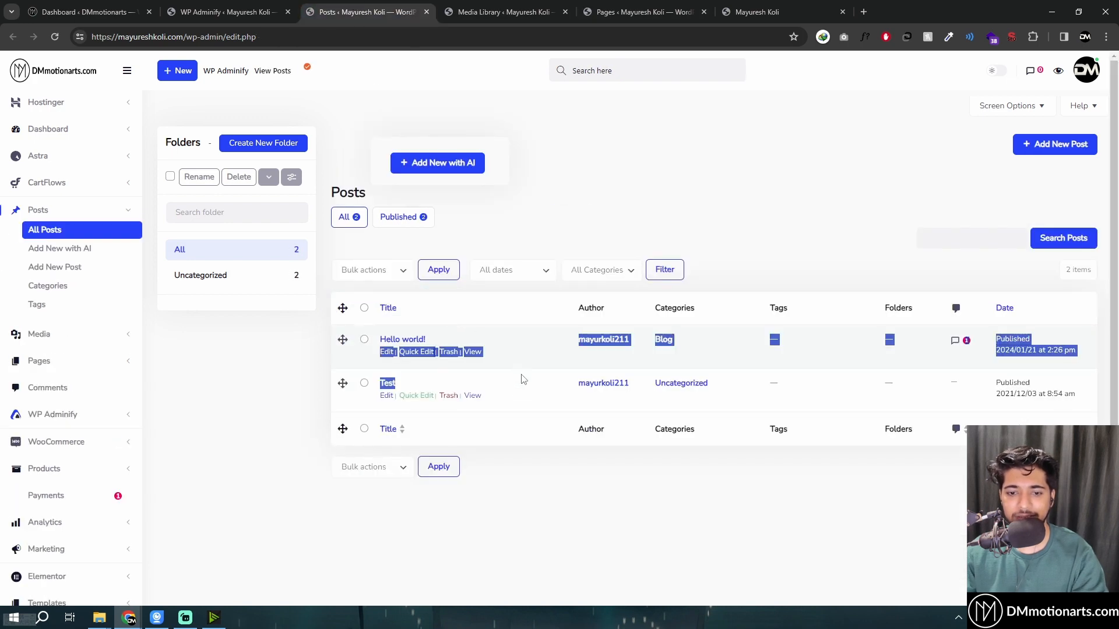
left_click(517, 363)
Place the Pages tab beside Posts and move the About page above the Checkout page in the pages list
left_click_drag(580, 16, 441, 16)
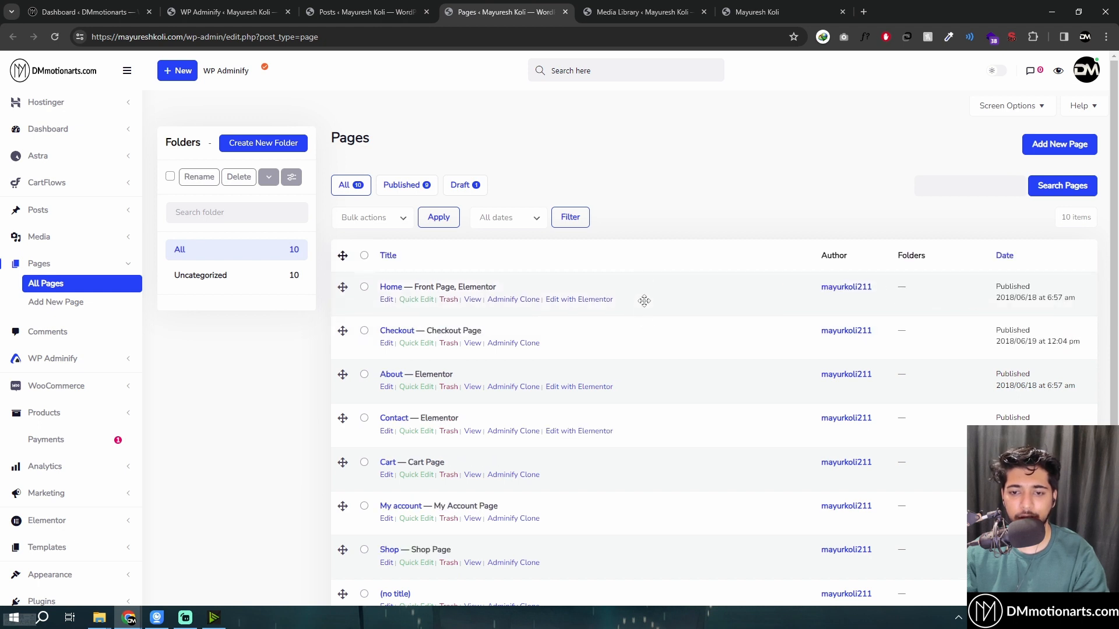
left_click_drag(610, 394, 654, 338)
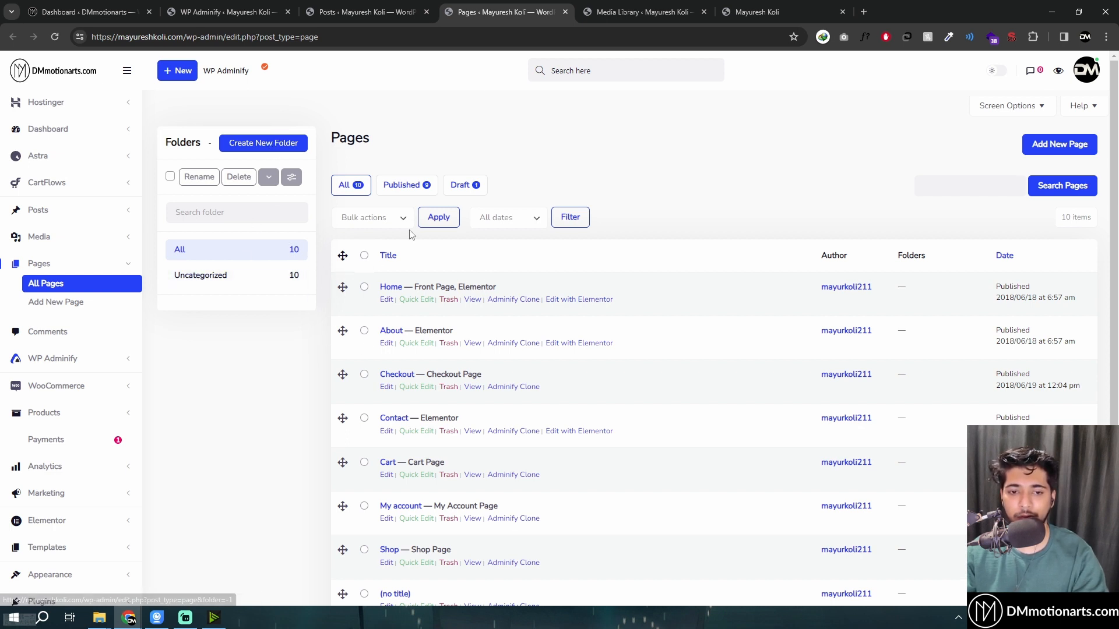
Go to the Media Library and create a new folder named Food with the purple colour tag
left_click(618, 10)
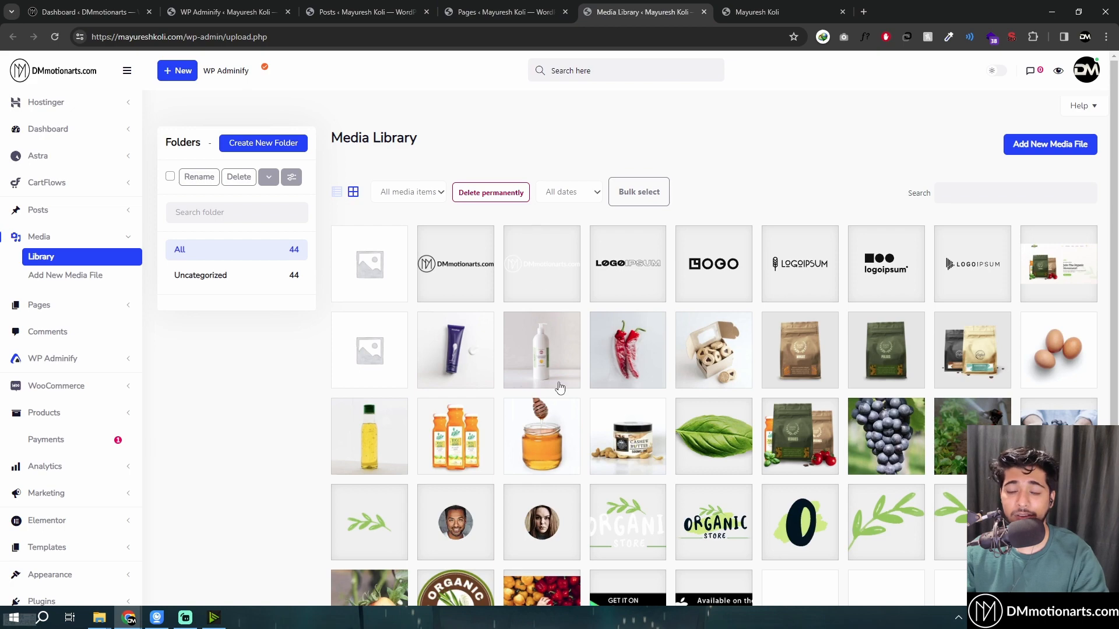
scroll(560, 388, "down", 3)
scroll(554, 388, "up", 3)
left_click(268, 148)
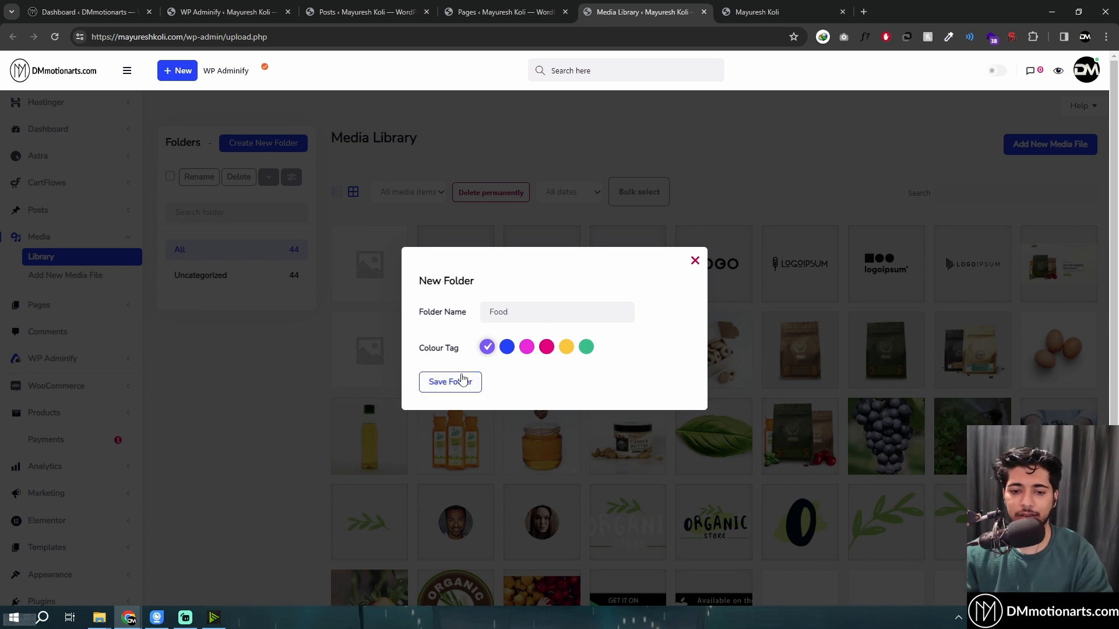
left_click(450, 382)
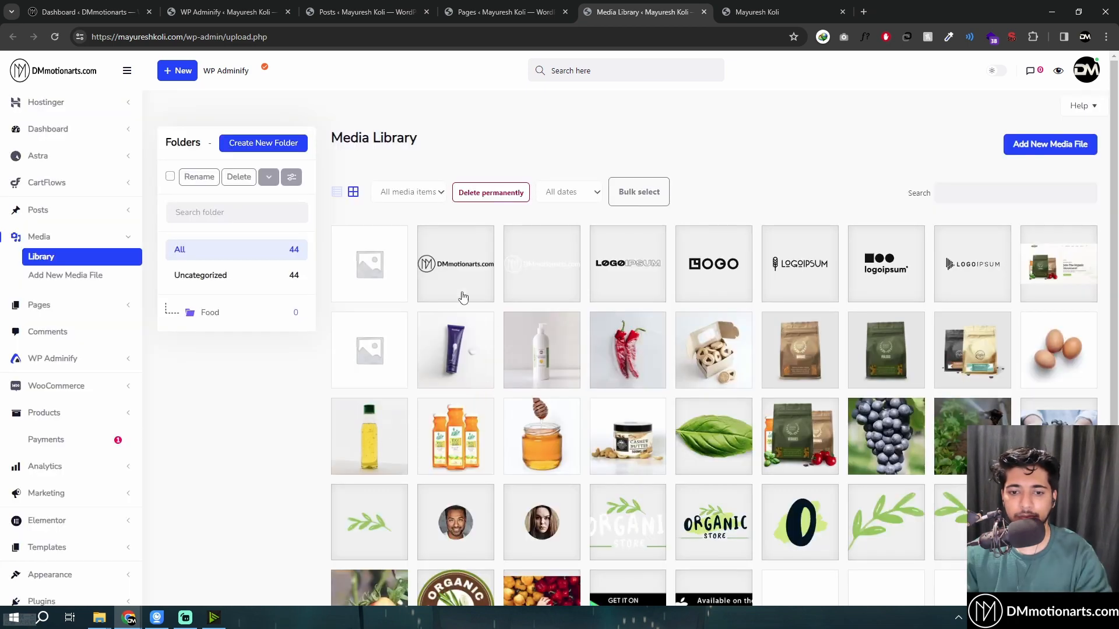
Move the hand sanitizer image into the Food folder and view the attachment details of the face-wash and sanitizer images
left_click_drag(524, 362, 225, 303)
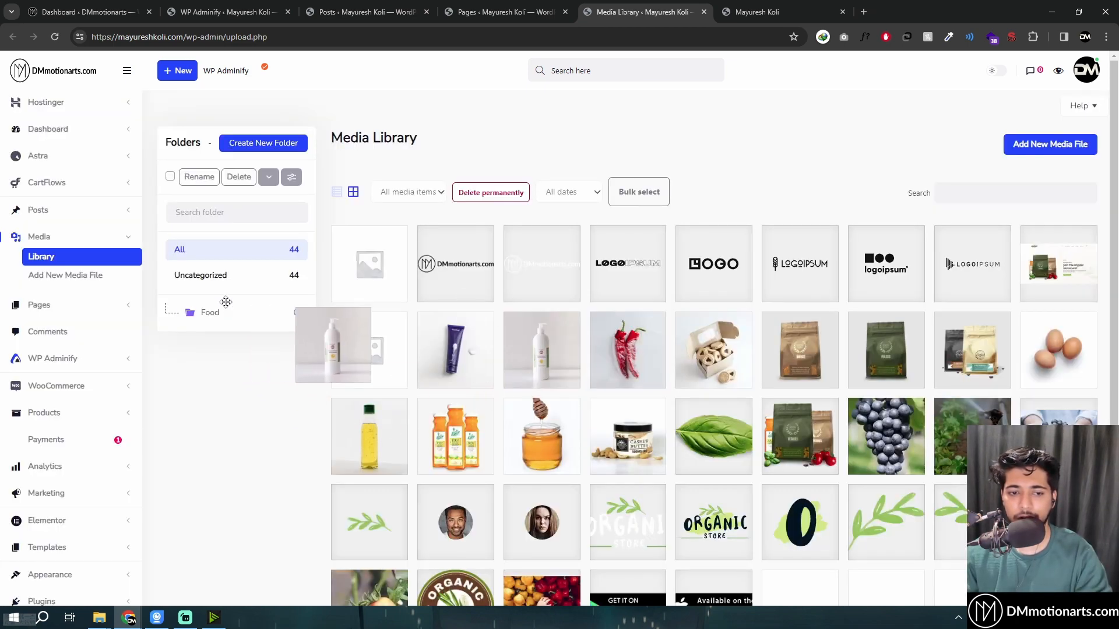
left_click_drag(555, 349, 208, 321)
left_click(454, 356)
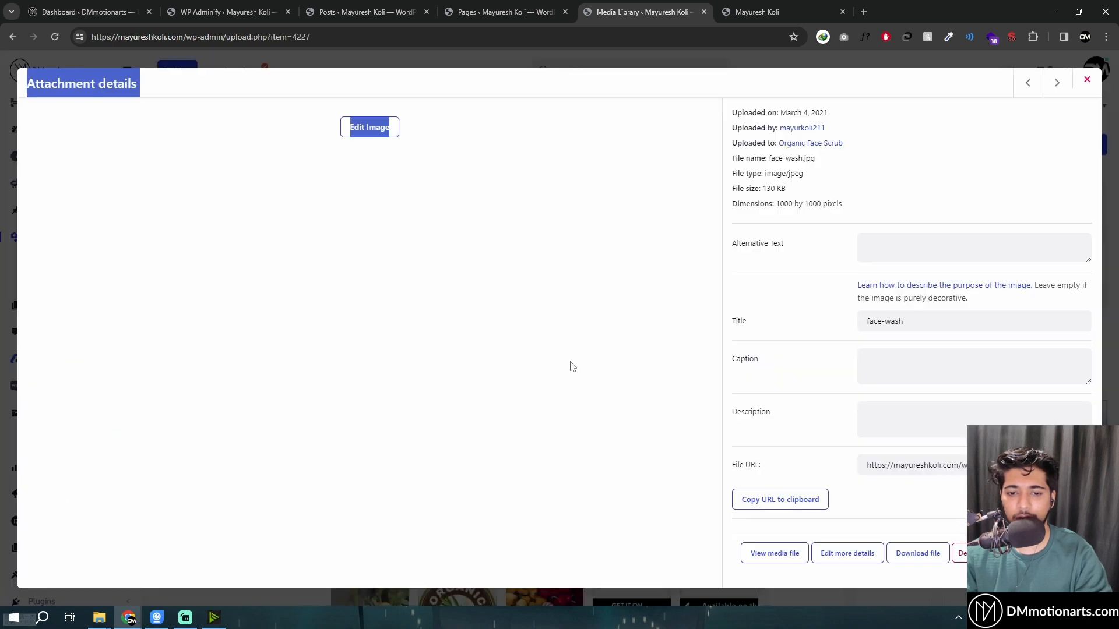
left_click(1087, 80)
left_click(539, 350)
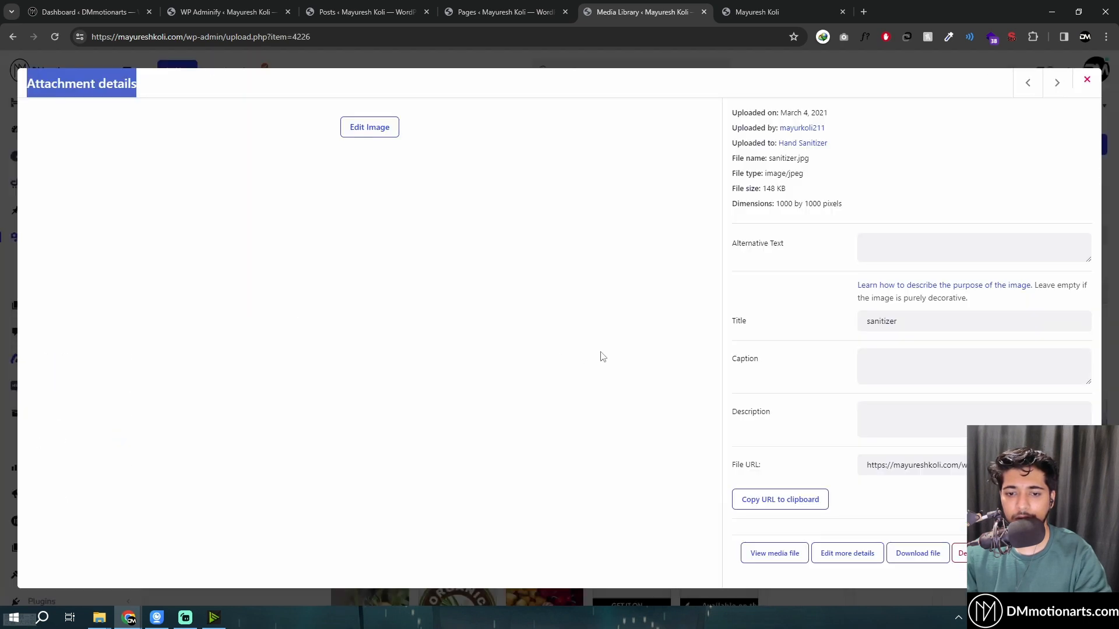
left_click(1091, 86)
Bulk select the face-wash, sanitizer, red chillies and cookie box images, move them into the Food folder, and leave bulk selection
left_click(644, 190)
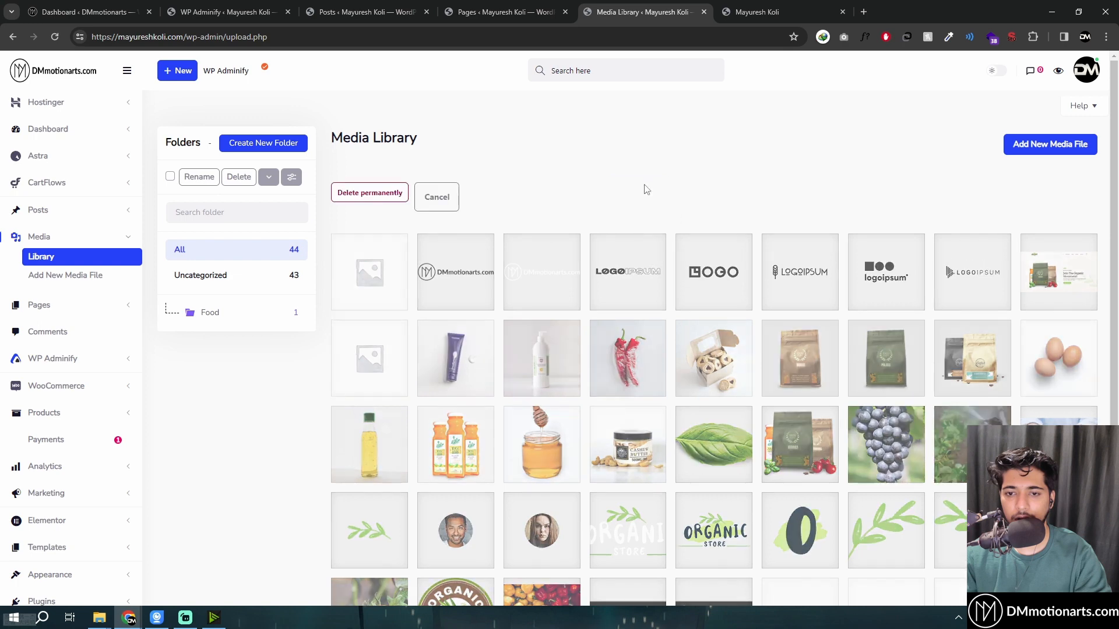
left_click(455, 357)
left_click(542, 356)
left_click(628, 357)
left_click(713, 357)
left_click_drag(713, 356, 234, 315)
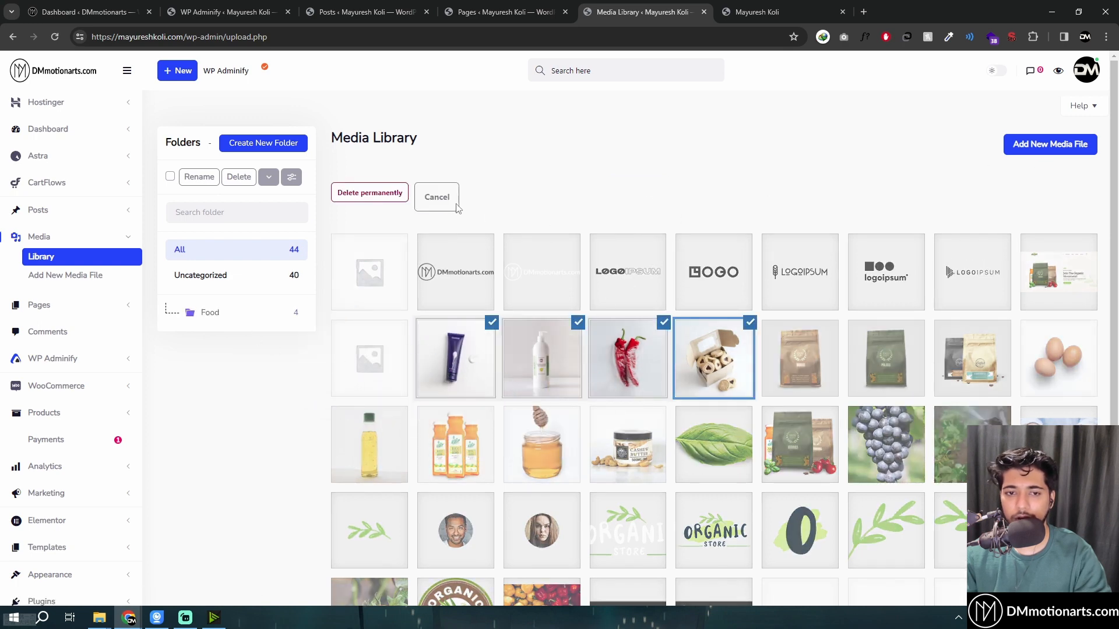
left_click(453, 205)
View the attachment details of face-wash and the following image, and open the Food folder in the Media Library
left_click(434, 384)
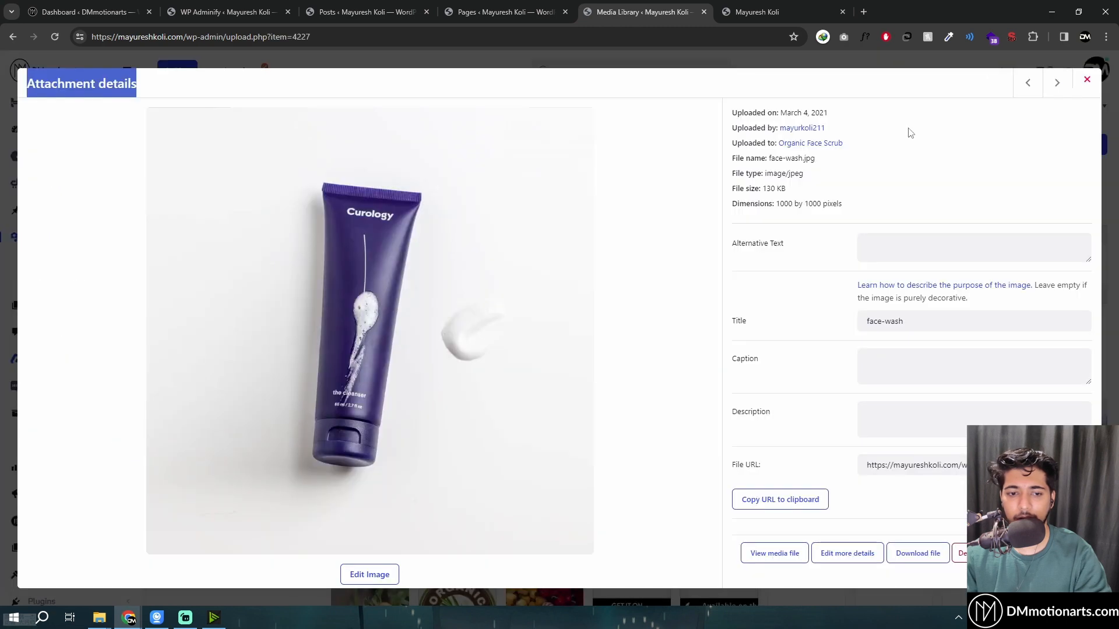
left_click(1056, 82)
left_click(1088, 83)
left_click(302, 320)
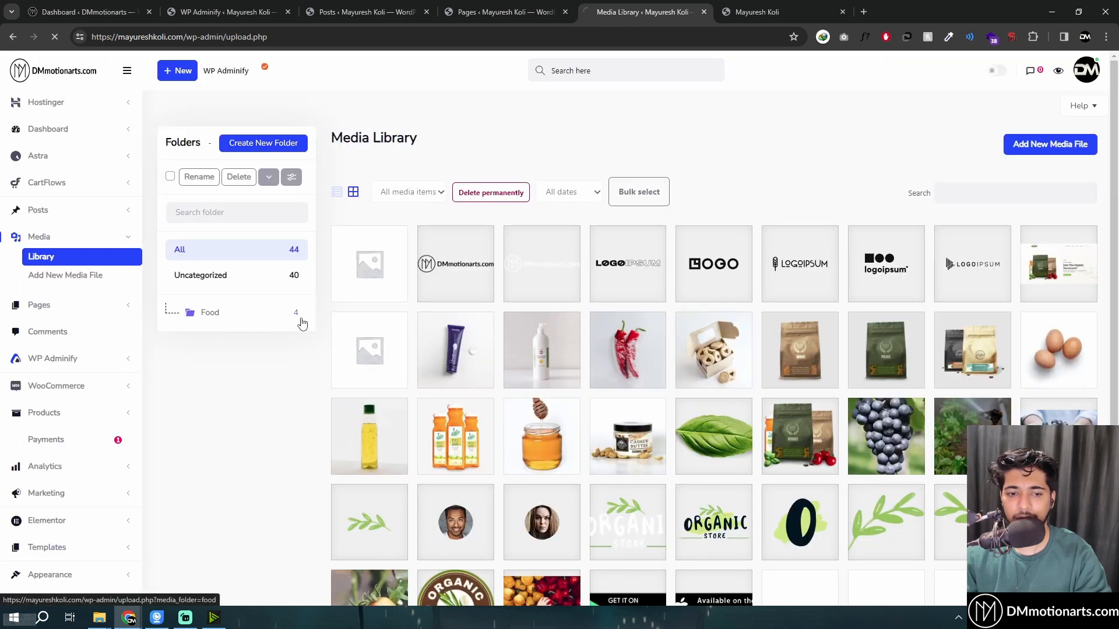
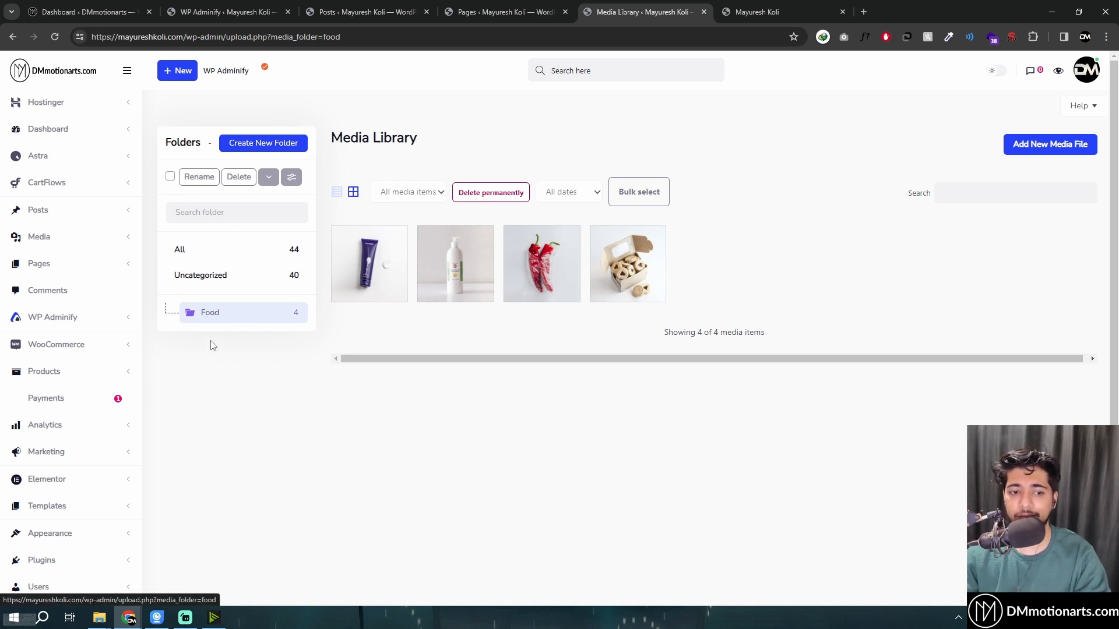
Close the Media Library, glance at the Pages and Posts lists, and return to the Folders settings of WP Adminify
middle_click(611, 10)
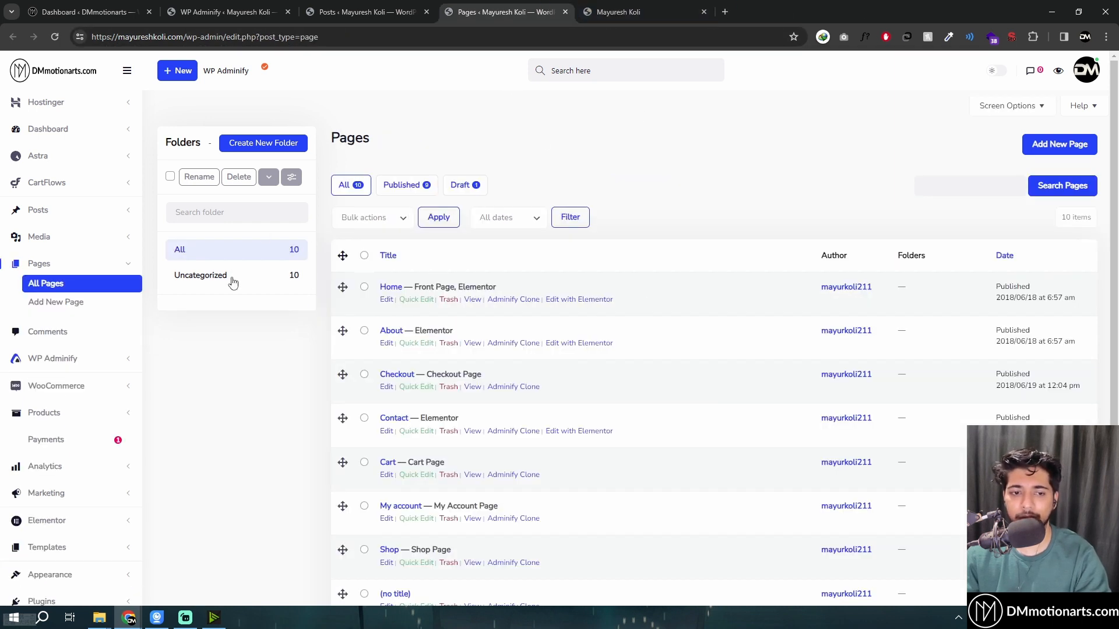
left_click(375, 12)
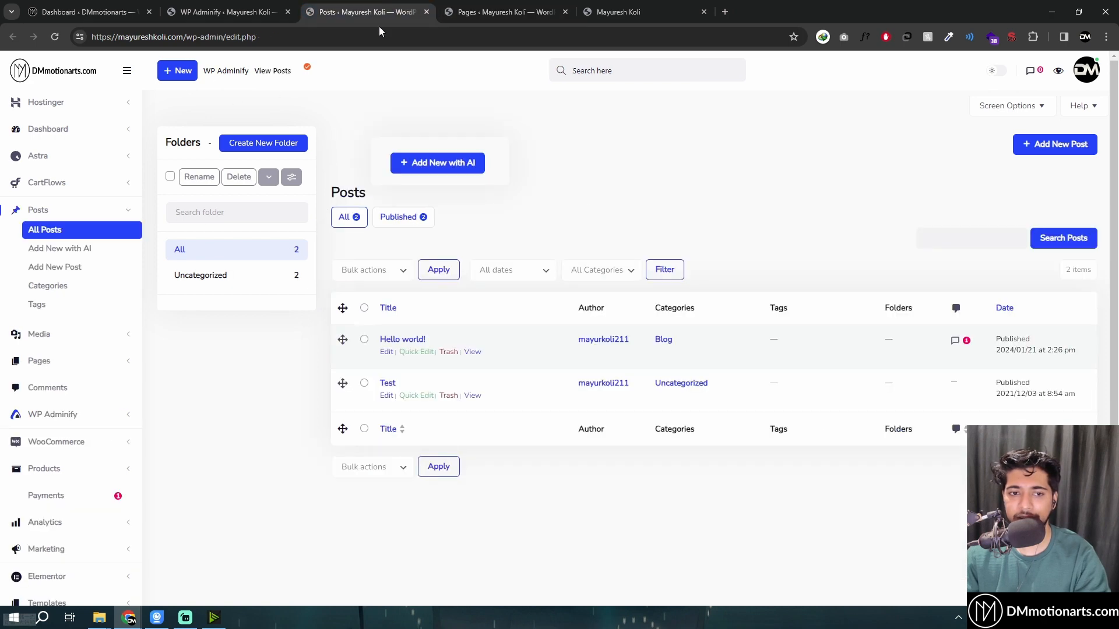
left_click(231, 11)
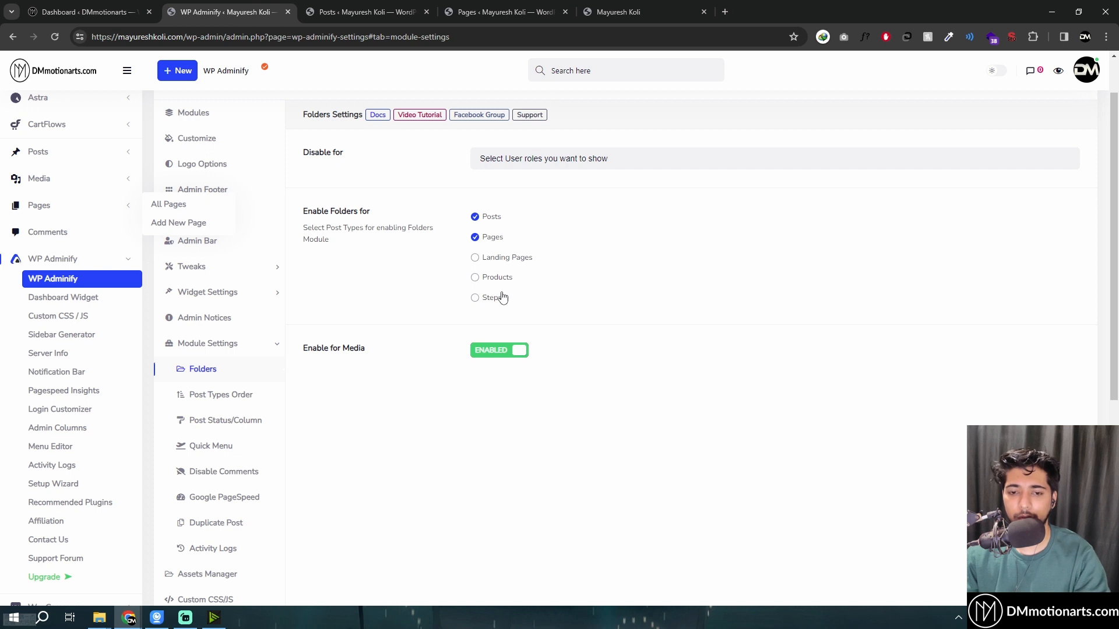
scroll(50, 358, "down", 5)
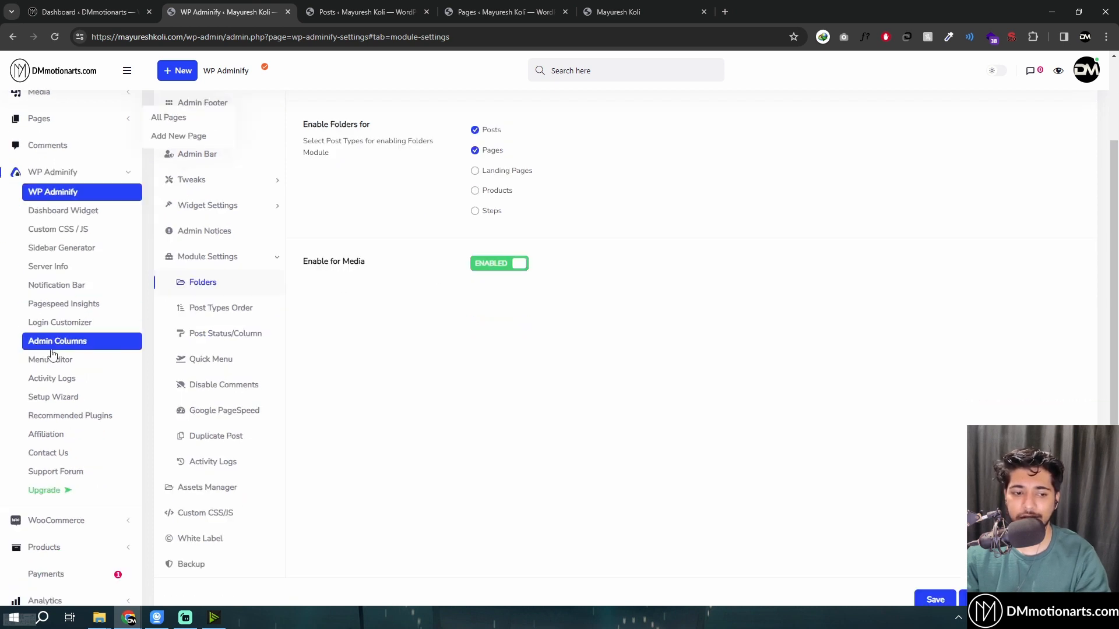
mouse_move(71, 510)
scroll(70, 505, "up", 1)
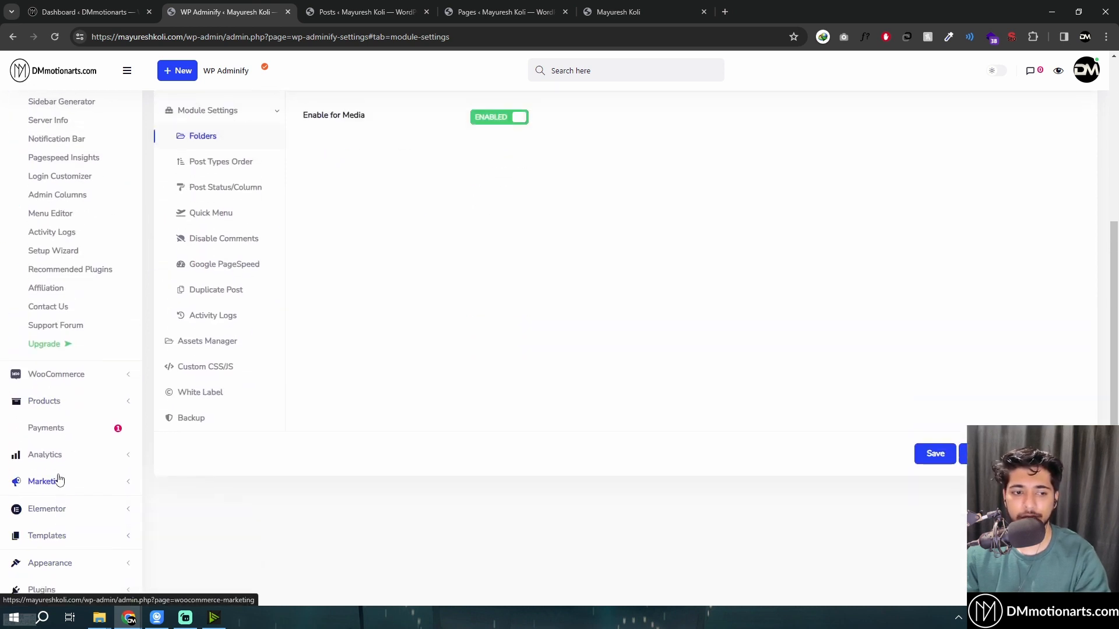
Check the All Products list in a separate tab, and close the Pages, Posts and Products tabs
mouse_move(59, 402)
middle_click(165, 403)
scroll(434, 389, "up", 1)
scroll(434, 389, "up", 3)
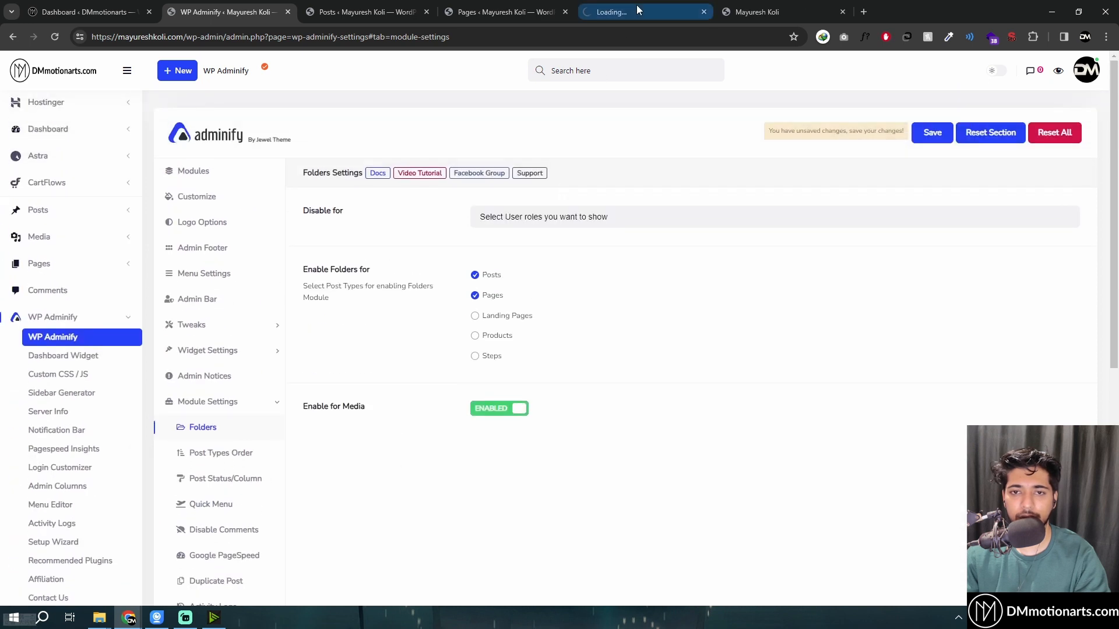
left_click(641, 12)
middle_click(497, 6)
middle_click(384, 5)
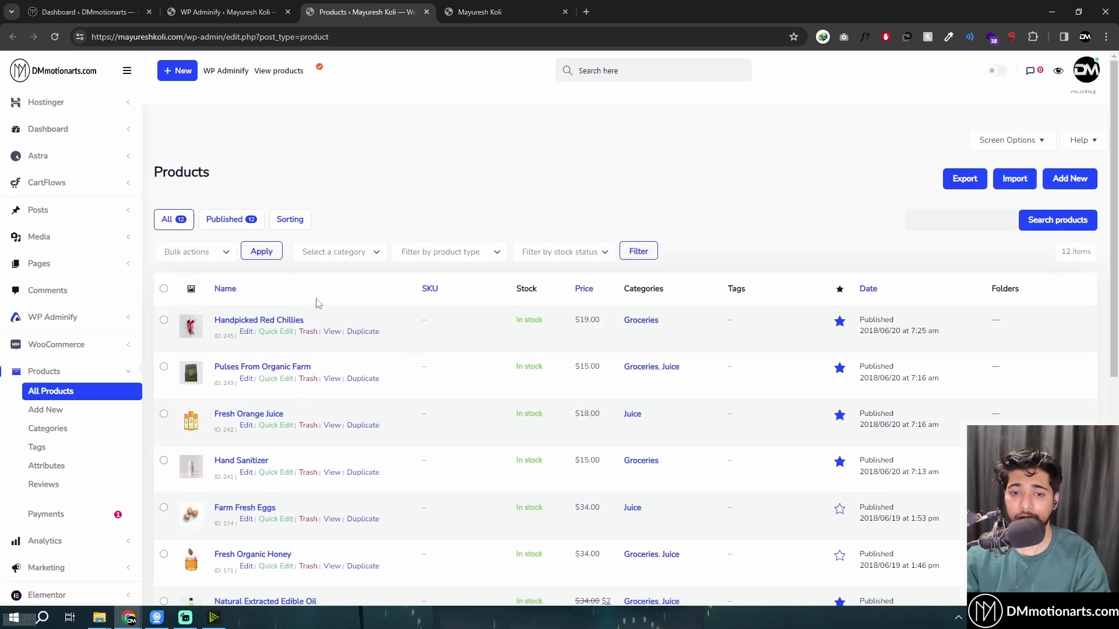
middle_click(348, 9)
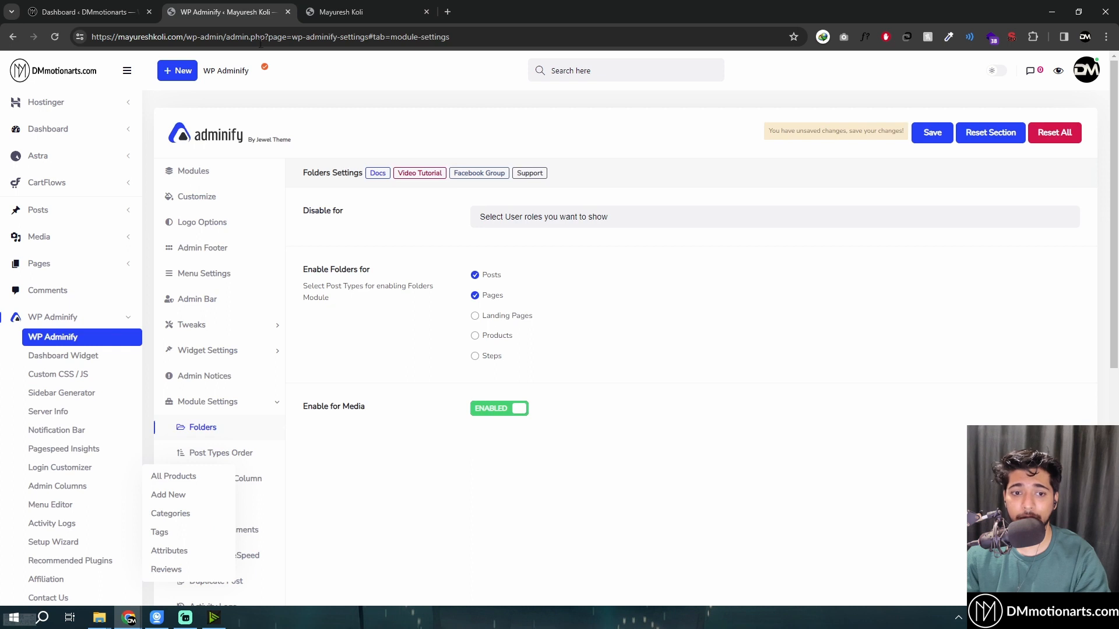
Enable Posts as a sortable post type in the Post Types Order settings and save the settings
scroll(233, 327, "down", 3)
left_click(219, 285)
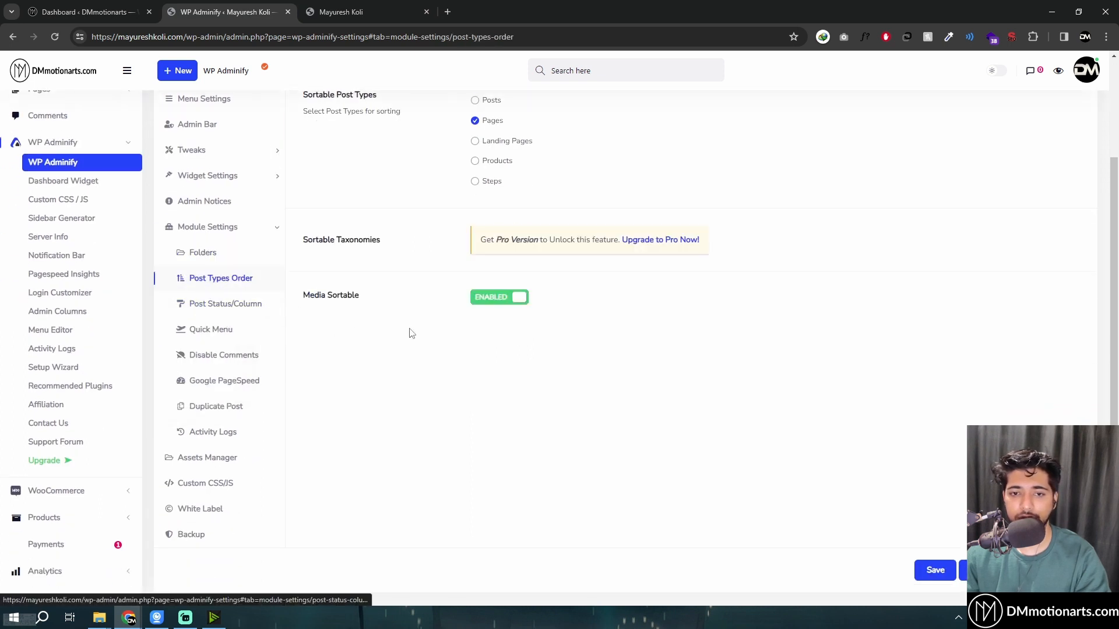
scroll(411, 333, "up", 2)
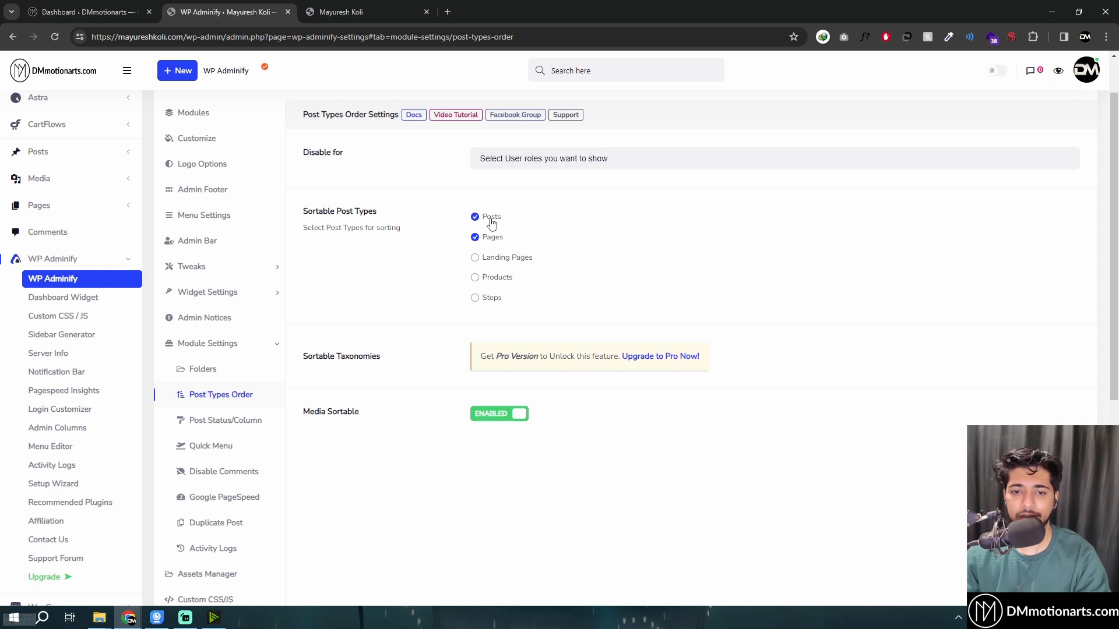
scroll(506, 326, "down", 4)
left_click(930, 456)
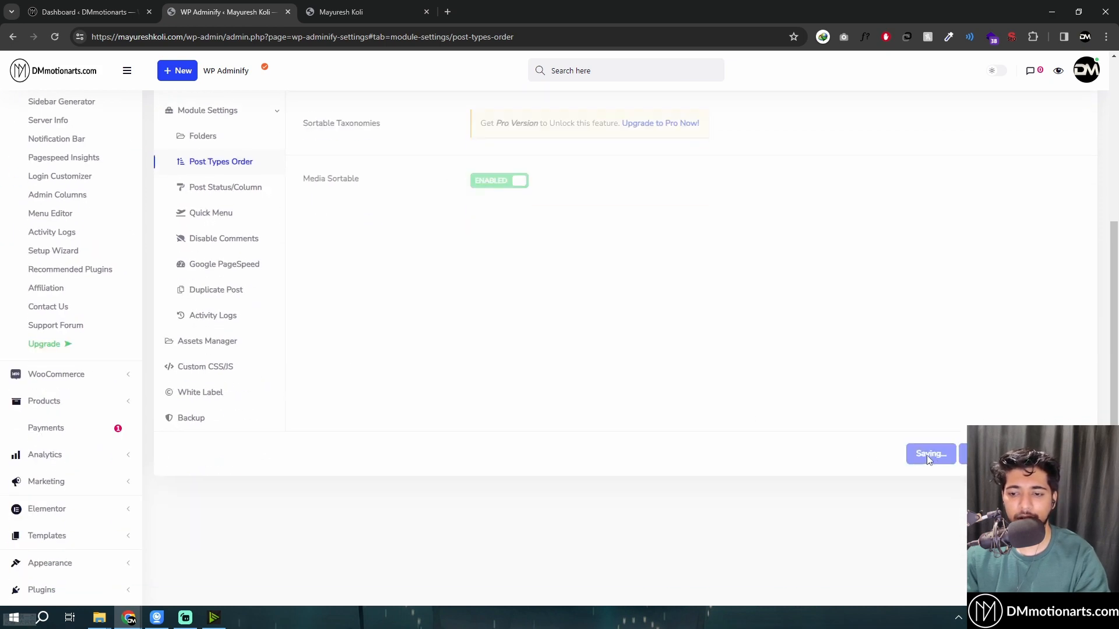
scroll(459, 339, "up", 5)
Open the All Posts list in a separate tab, try moving the Test post above Hello world!, and close the tab
mouse_move(58, 210)
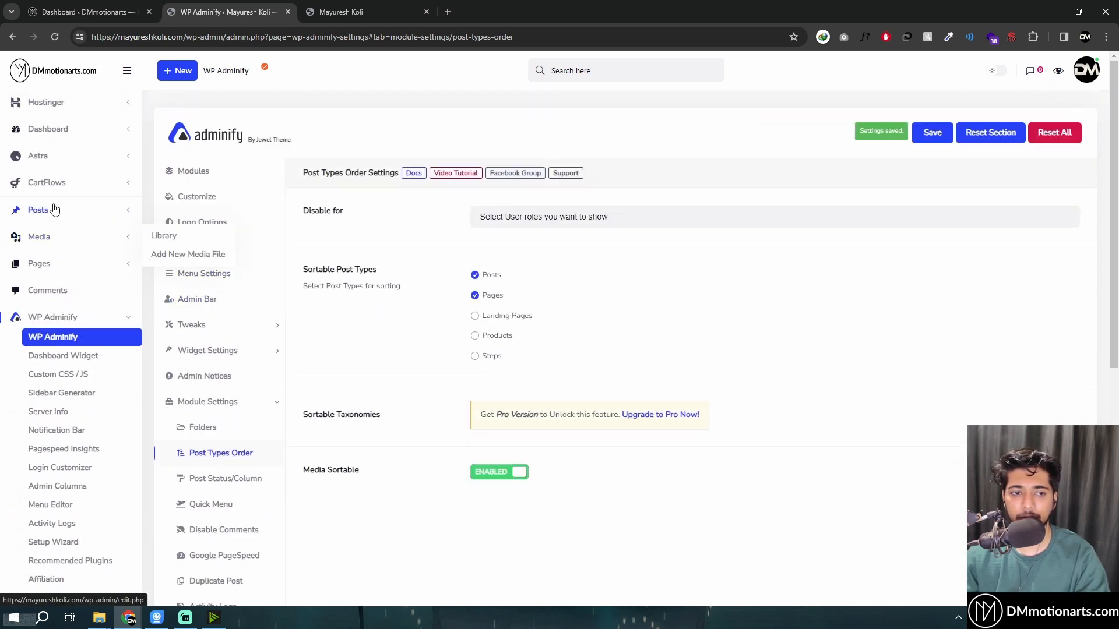
middle_click(168, 210)
left_click(362, 8)
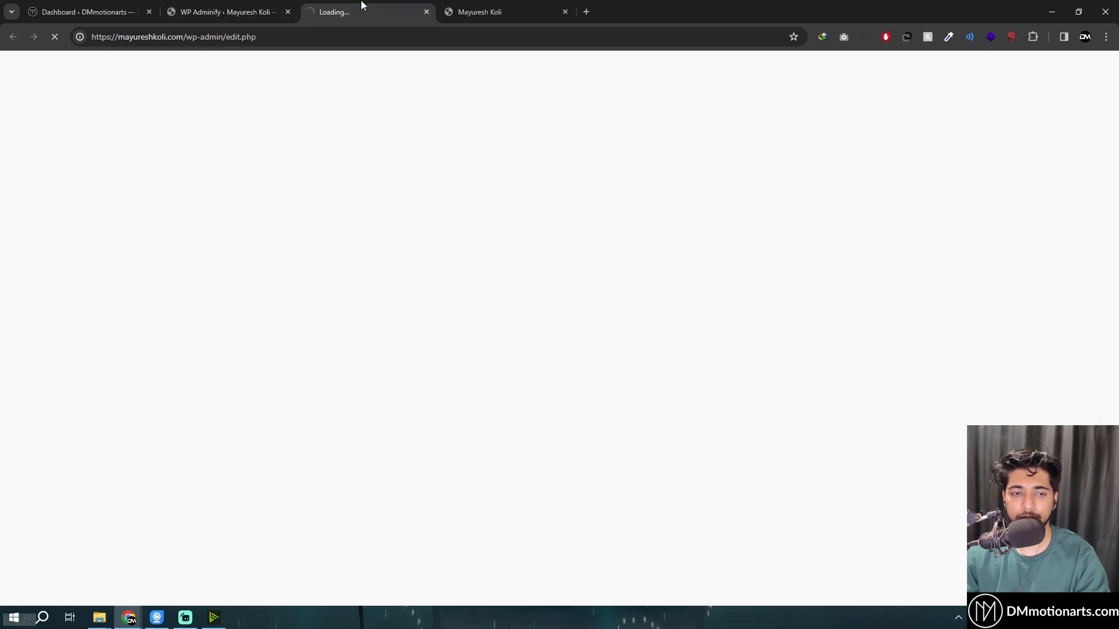
left_click_drag(510, 388, 522, 326)
key("ctrl+w")
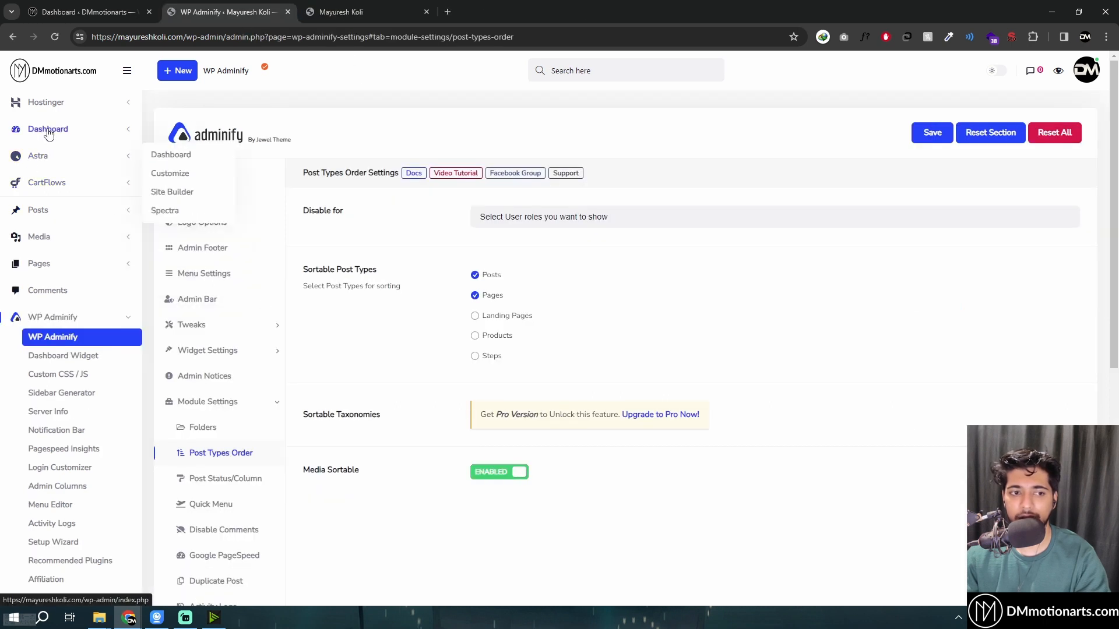
Open the Media Library in a separate tab, switch it to list view, and try moving the black DMmotionarts banner above woocommerce-placeholder
middle_click(41, 236)
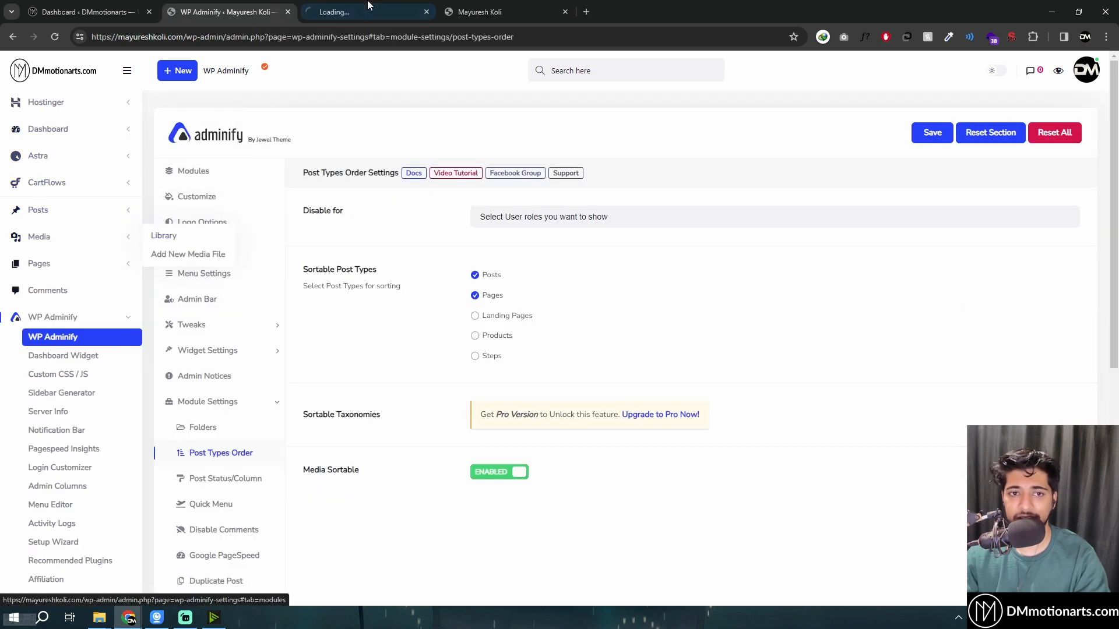
left_click(357, 11)
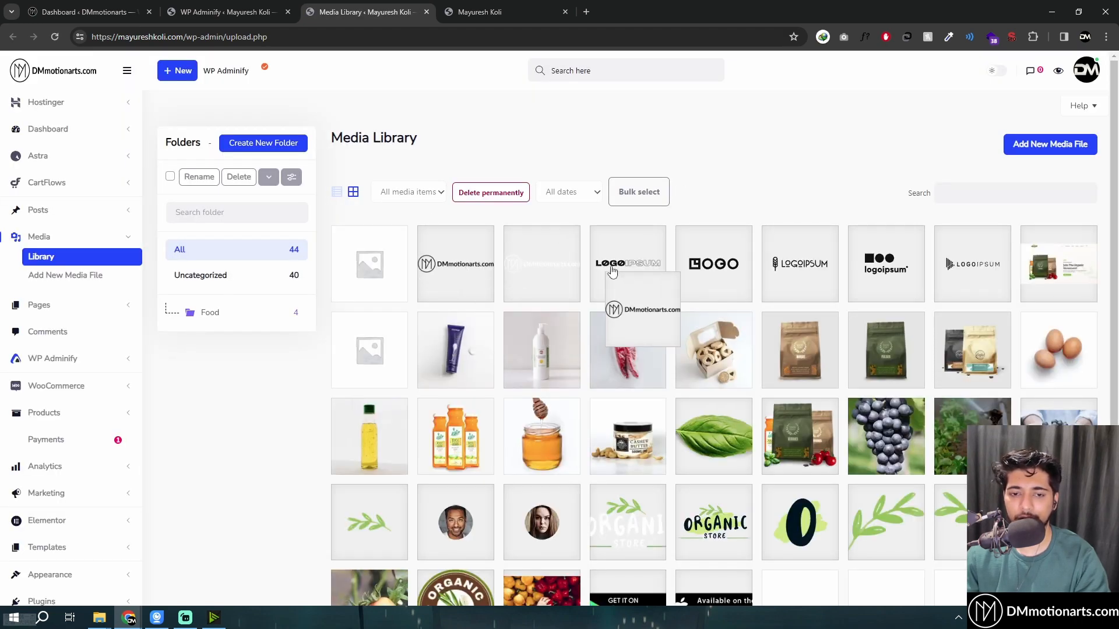
left_click(338, 197)
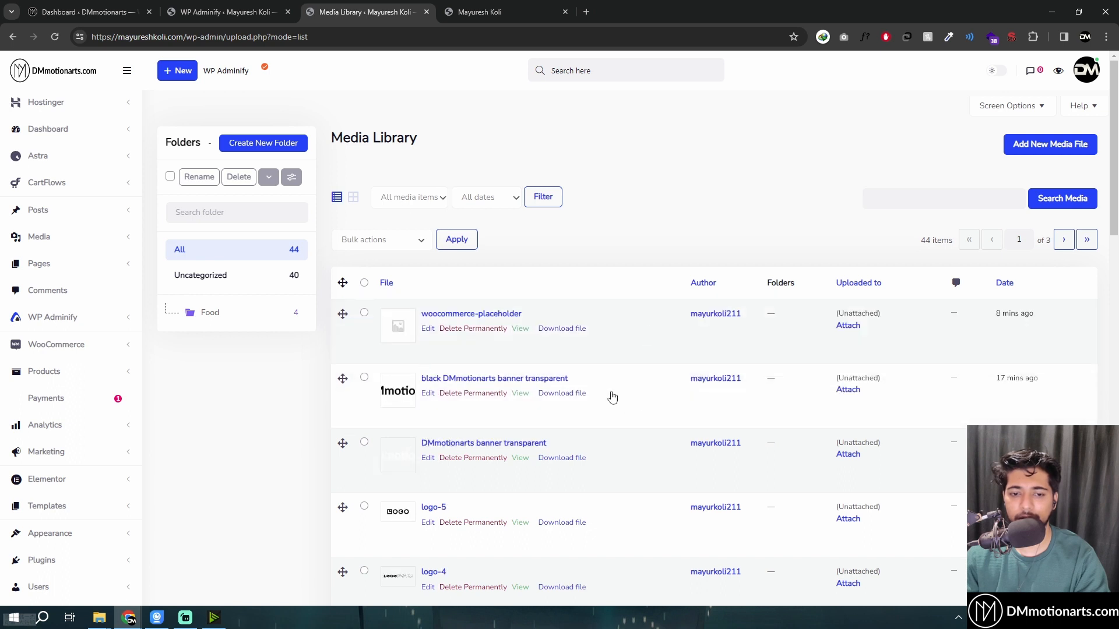
left_click_drag(612, 397, 640, 302)
middle_click(373, 8)
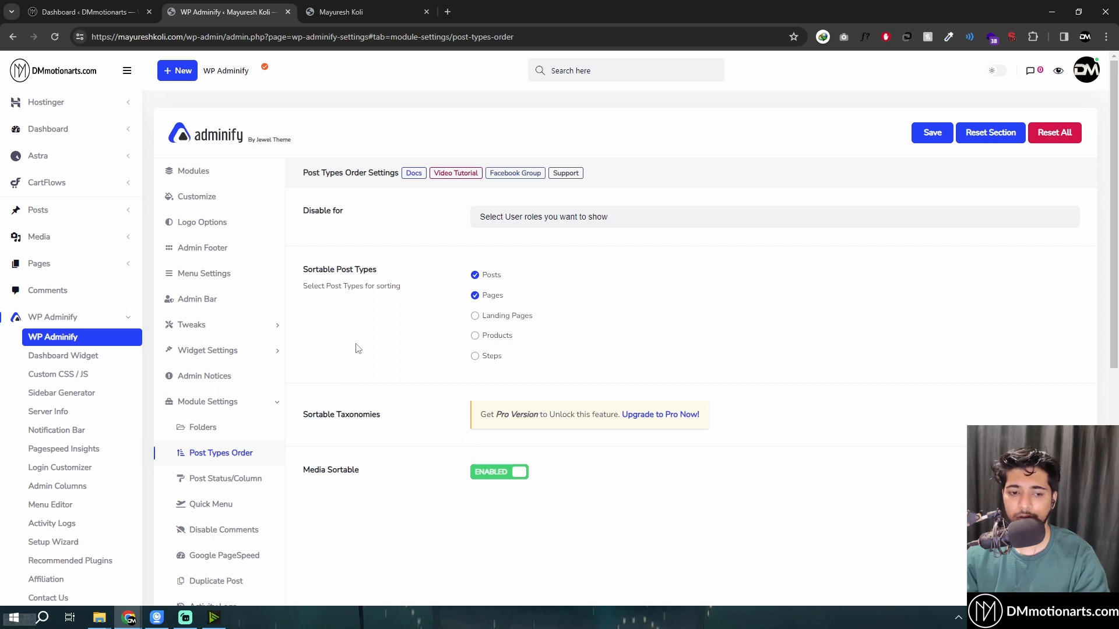
Open the Post Status/Column module settings and review the post status background and custom column options
scroll(358, 349, "down", 1)
left_click(207, 424)
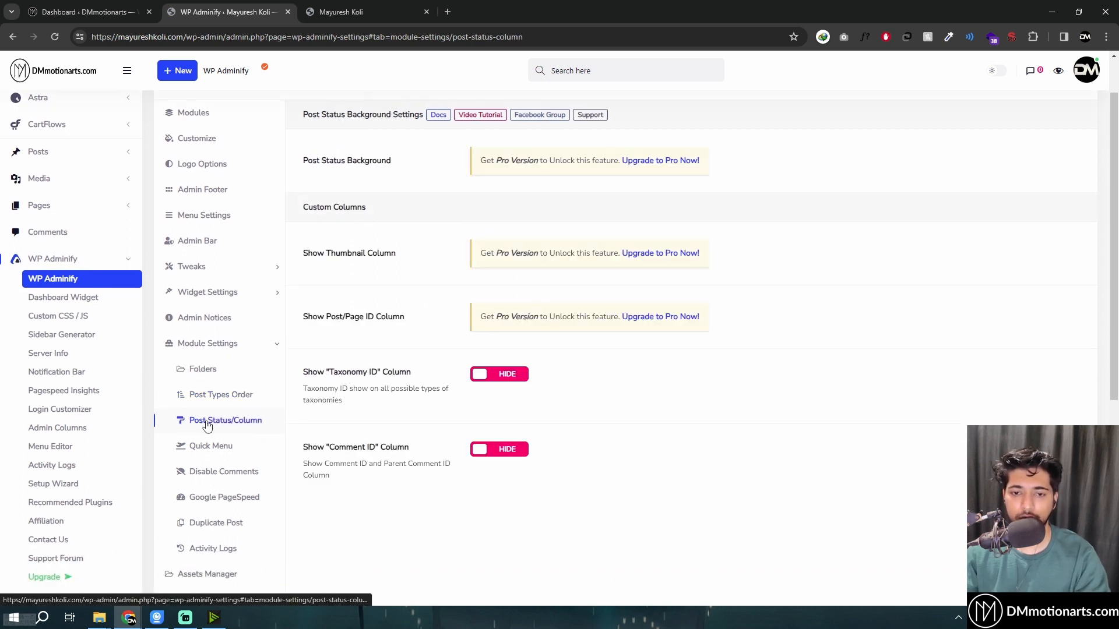
scroll(373, 437, "up", 1)
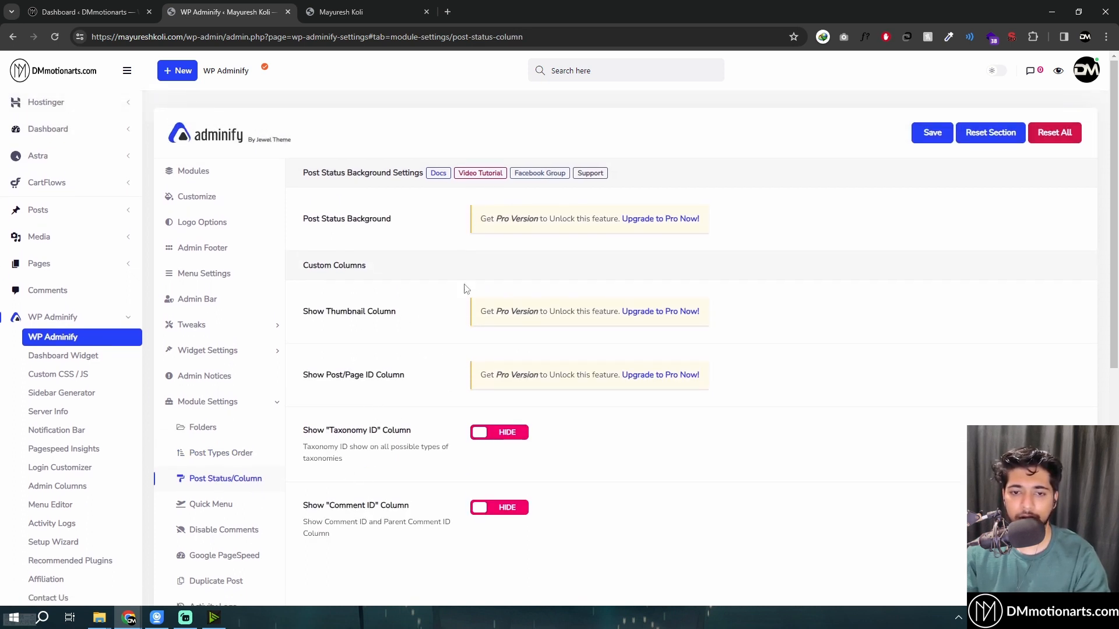
scroll(361, 452, "down", 3)
Open the Quick Menu settings, expand the floating quick menu, and inspect the New Post entry's title, link and icon
left_click(239, 331)
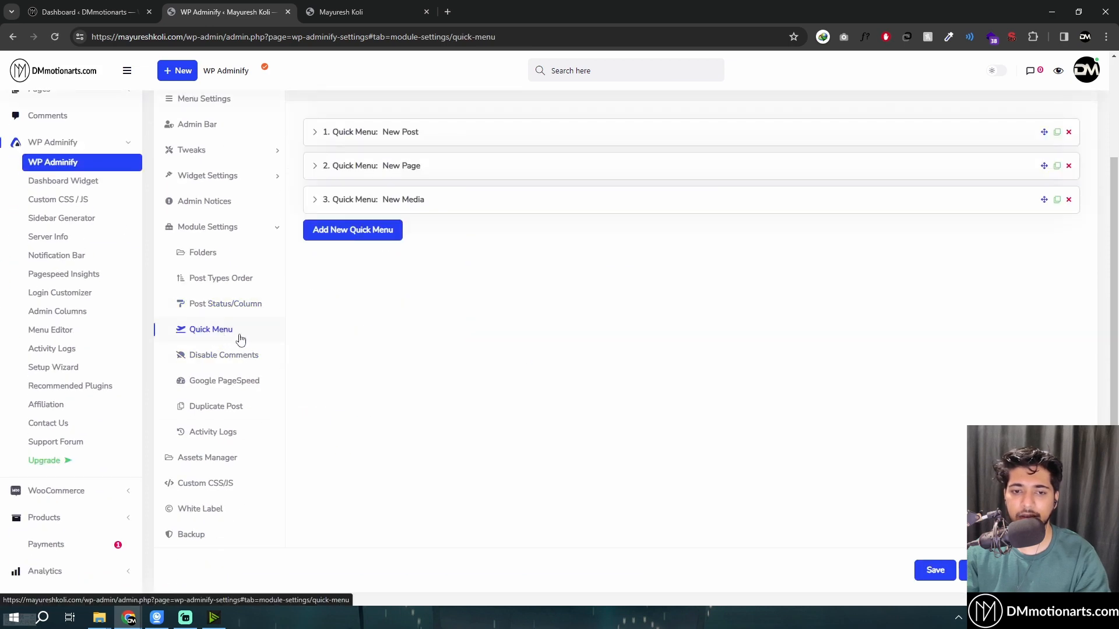
left_click(1089, 535)
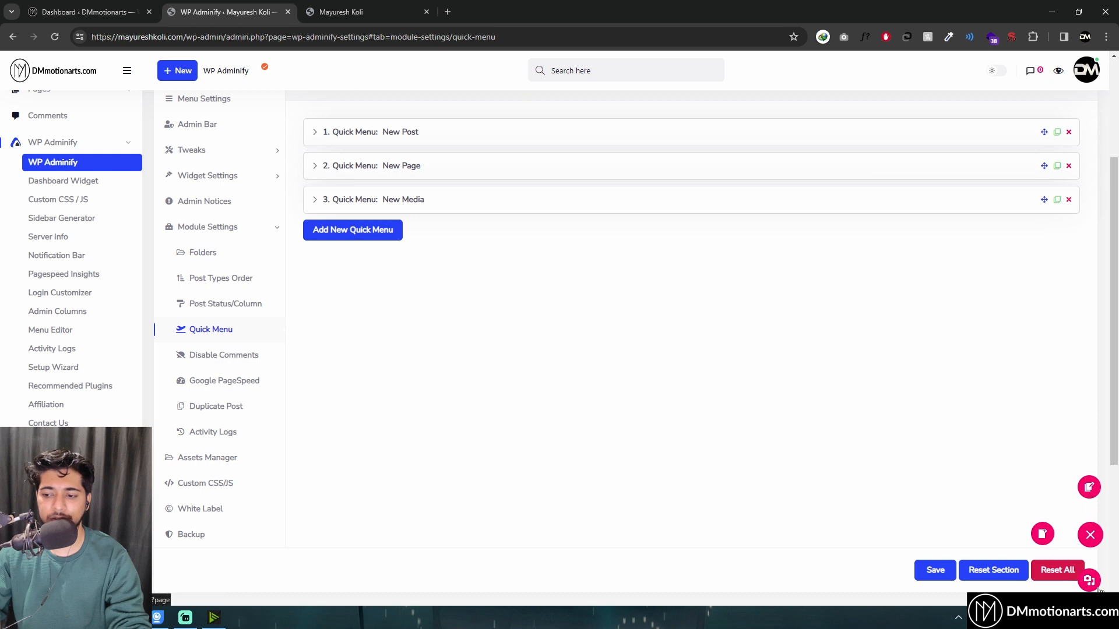
scroll(449, 300, "up", 1)
scroll(450, 300, "up", 2)
left_click(368, 249)
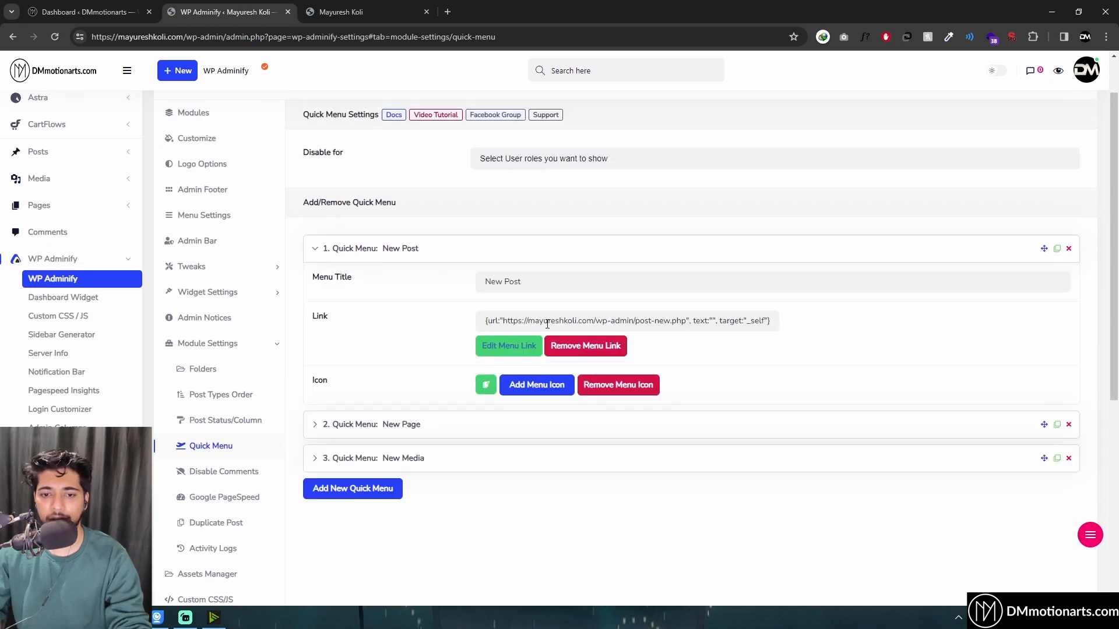
triple_click(499, 317)
left_click(409, 328)
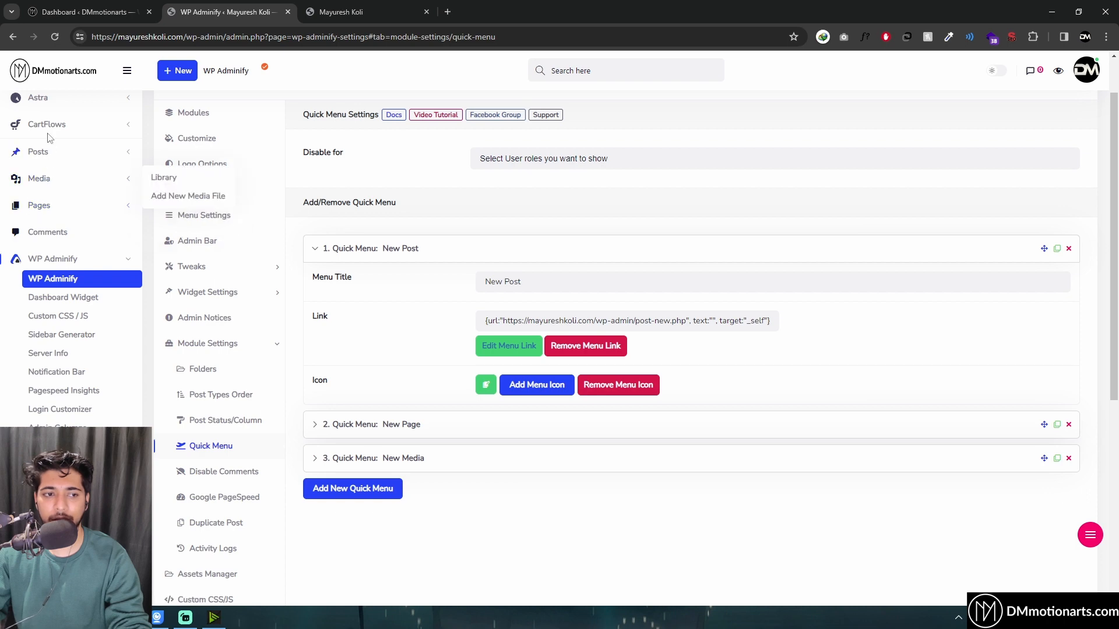
Open the All Products list in a separate tab, copy its URL, and close the tab
scroll(48, 136, "up", 2)
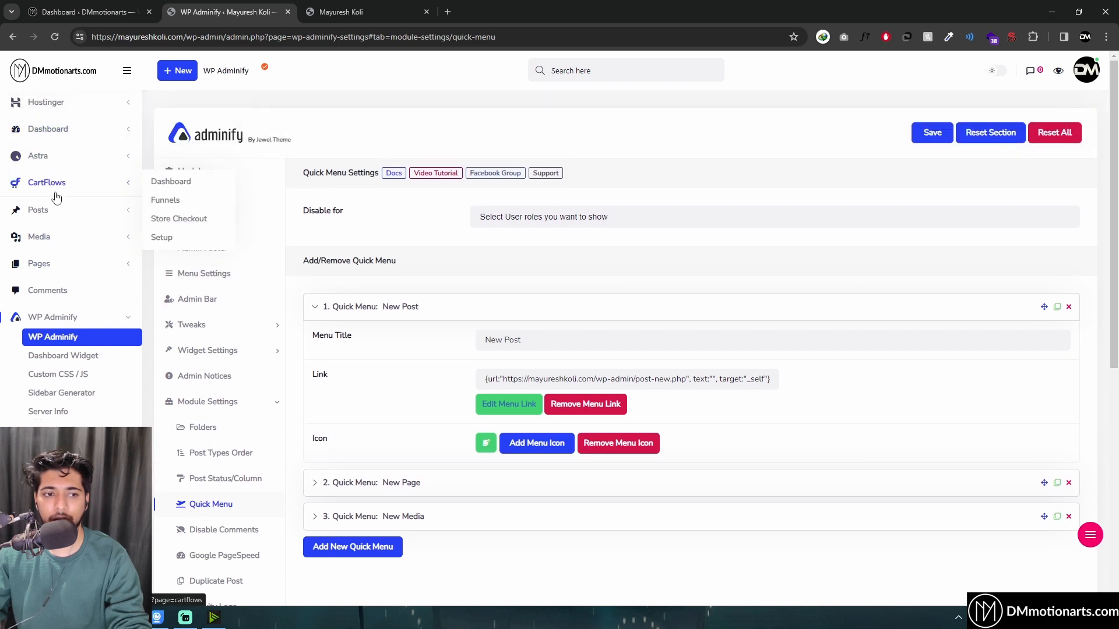
scroll(60, 318, "down", 7)
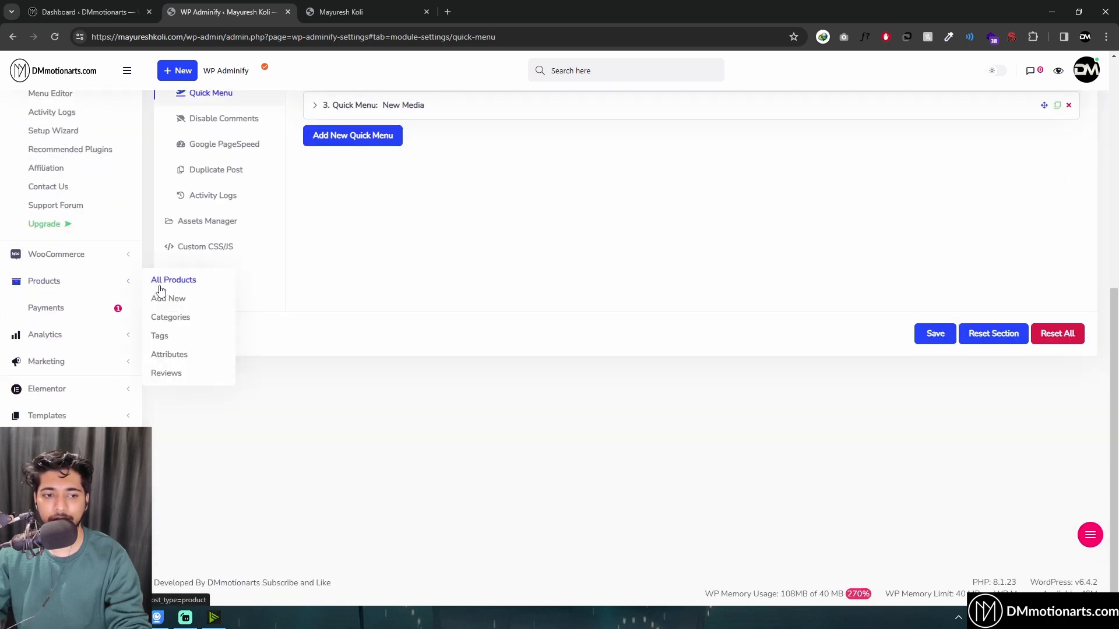
middle_click(169, 281)
left_click(334, 5)
left_click(324, 42)
key("ctrl+c")
middle_click(346, 13)
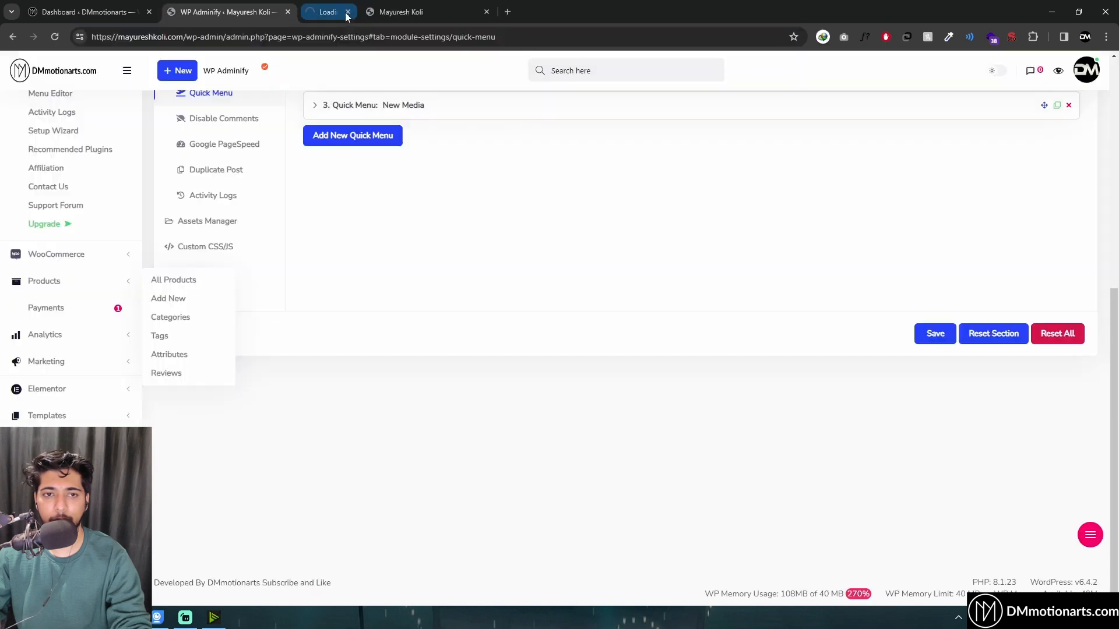
Try adding another quick menu item, and replace the New Media entry's link with the copied wp-admin/edit.php?post_type=product URL
scroll(473, 328, "up", 5)
left_click(432, 395)
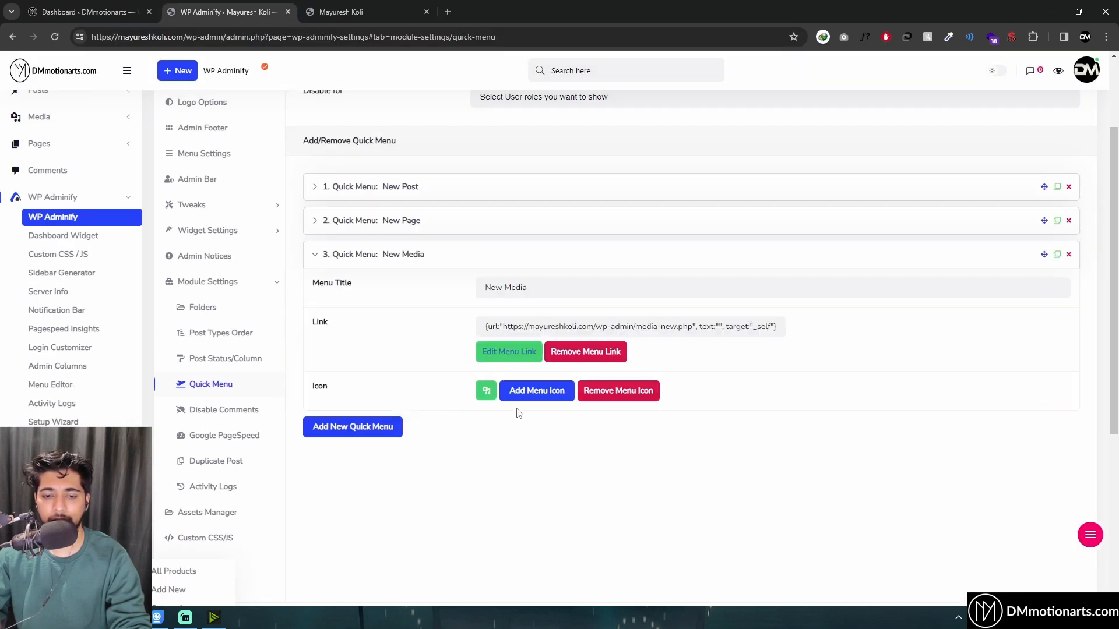
left_click(332, 428)
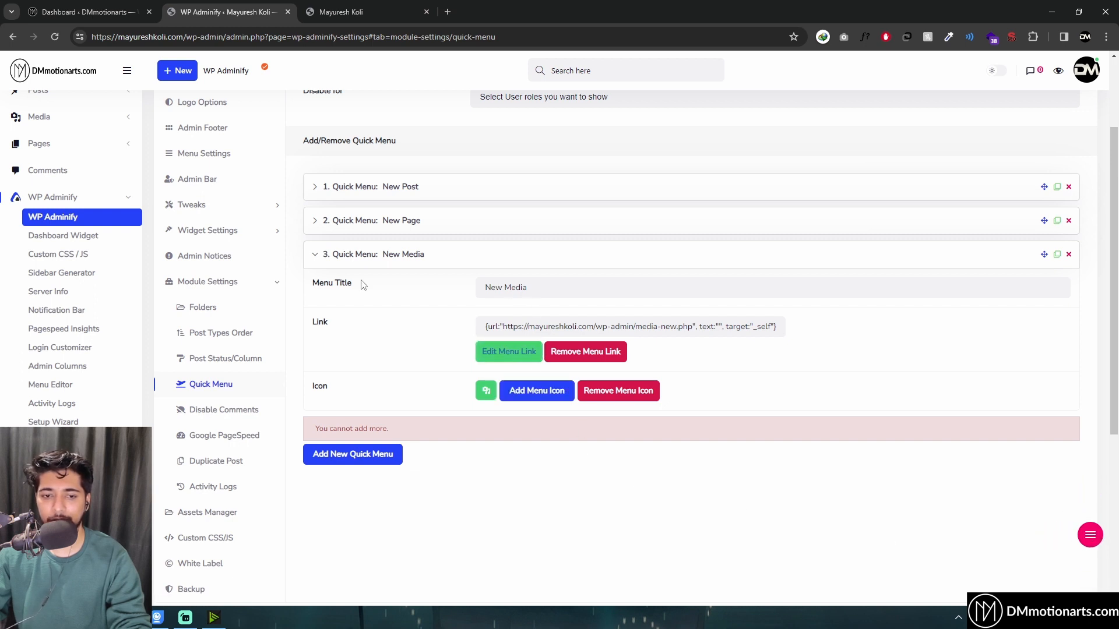
left_click(508, 352)
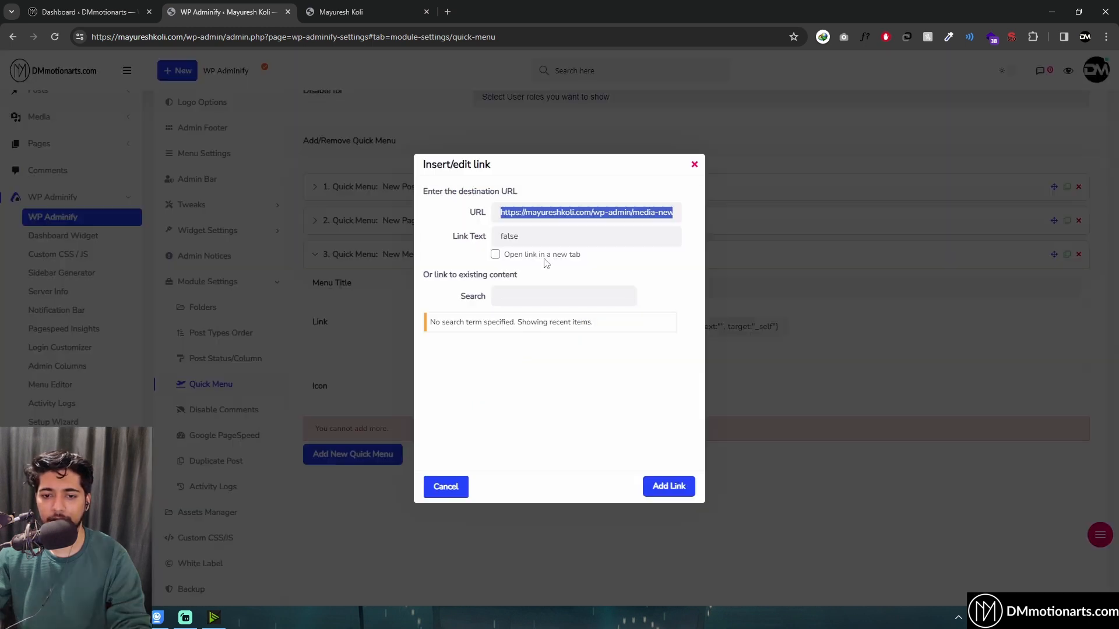
key("ctrl+v")
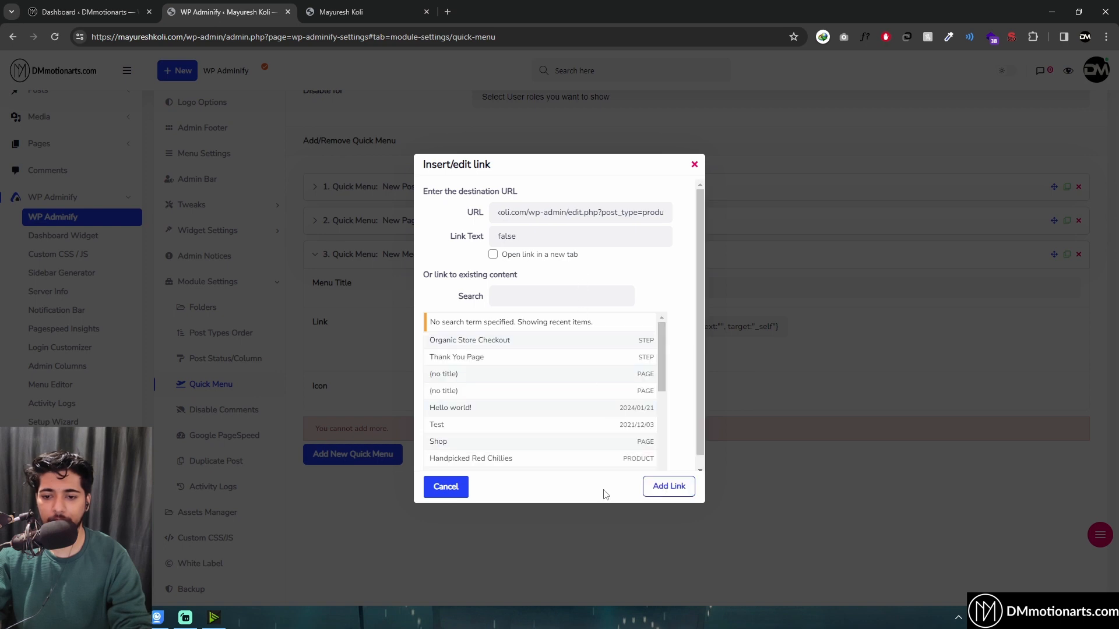
left_click(669, 487)
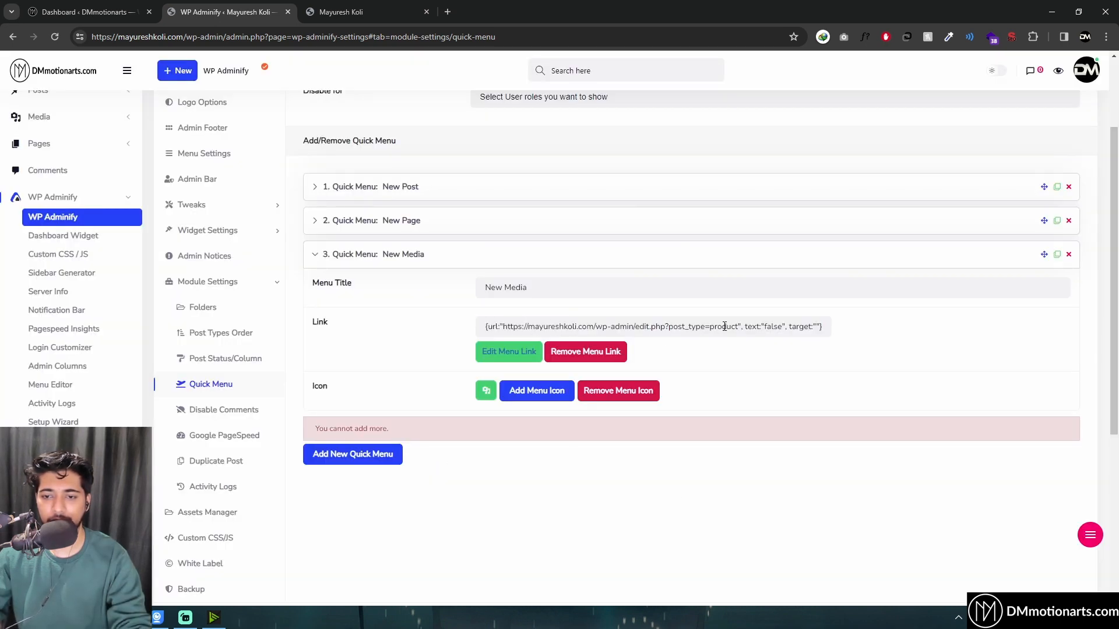
Rename the third quick menu entry, New Media, as All Products
key("ctrl+a")
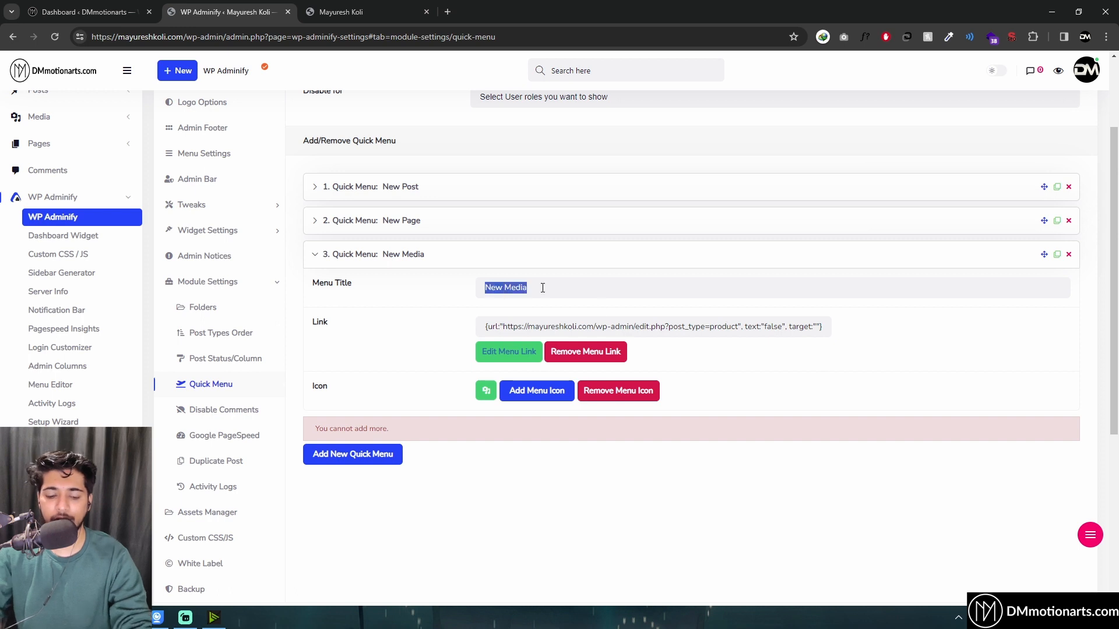
type("Add New")
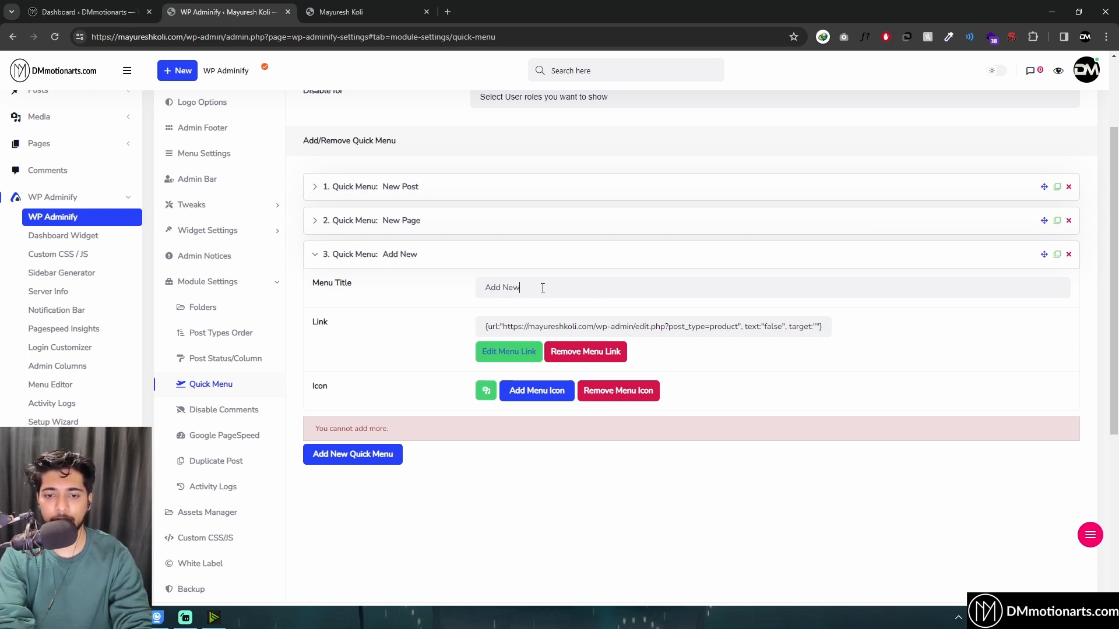
key("ctrl+a")
type("ALL")
key("BackSpace")
key("BackSpace")
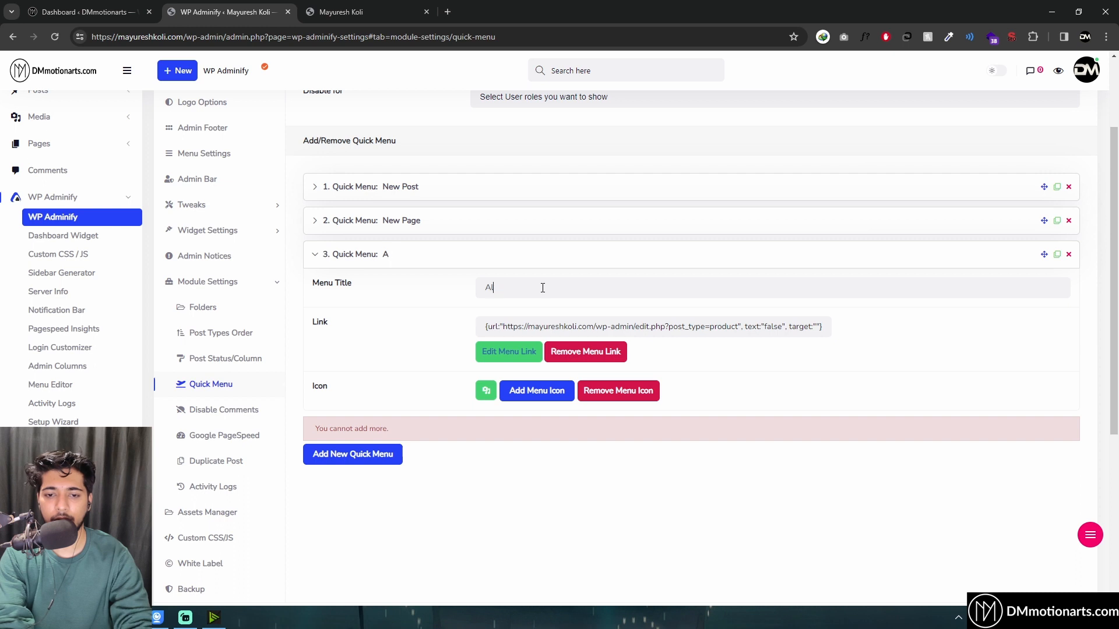
type("ll Products")
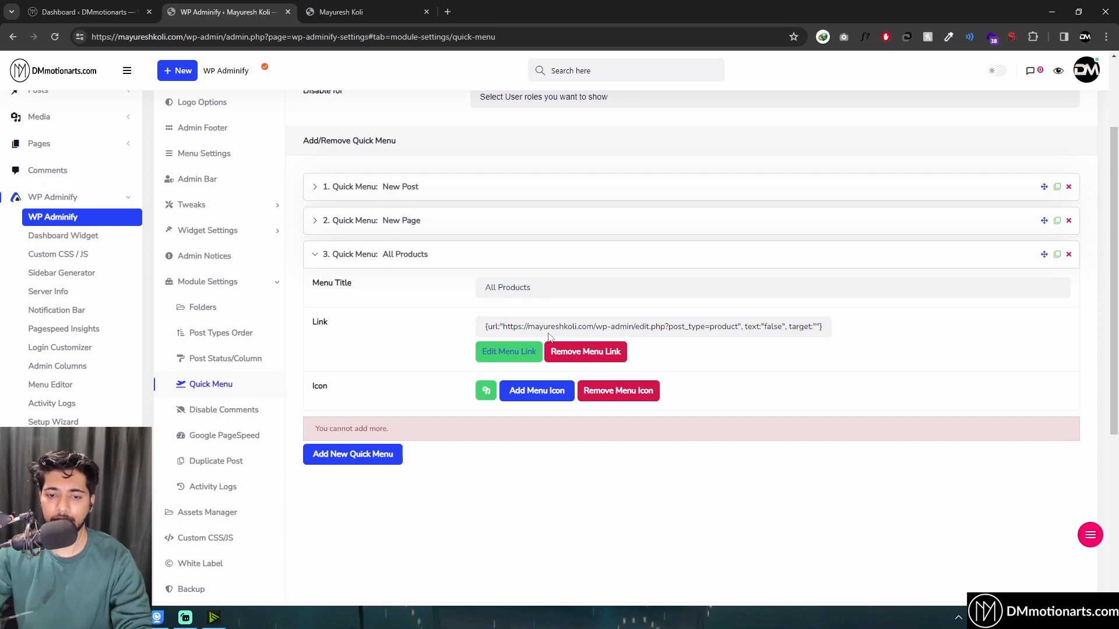
Give the All Products entry a shopping cart icon found by searching "cart", and save the settings
left_click(550, 390)
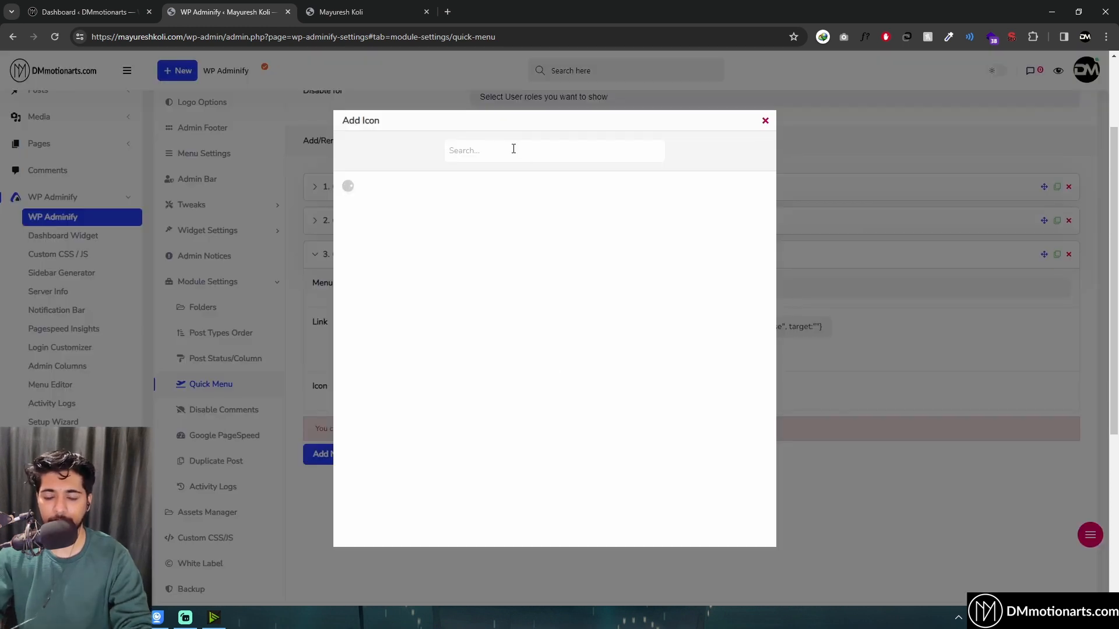
type("cart")
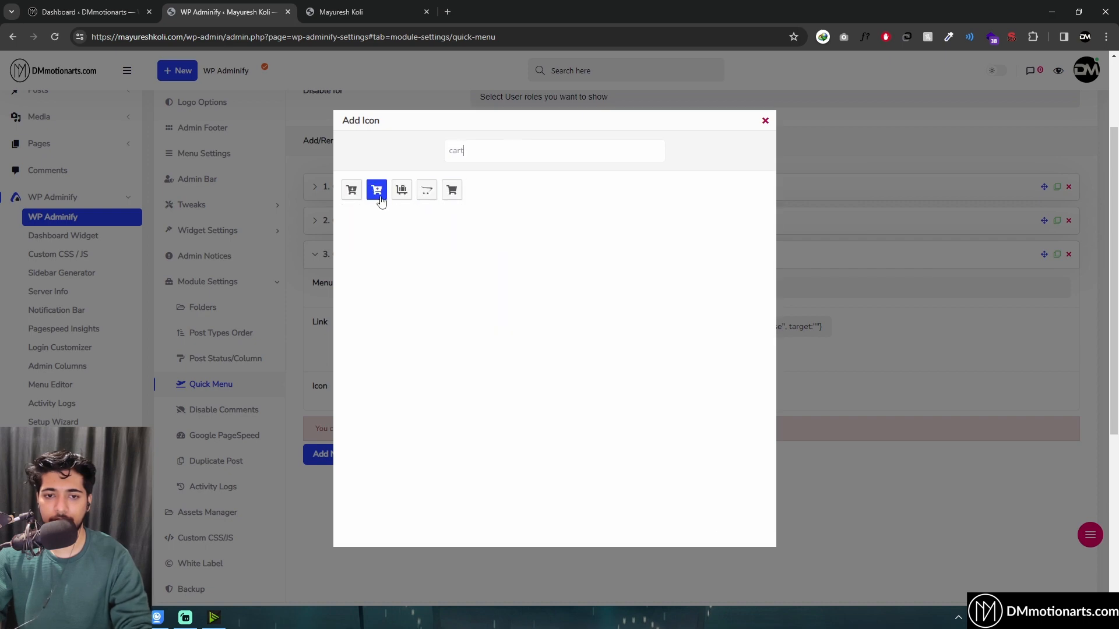
left_click(360, 193)
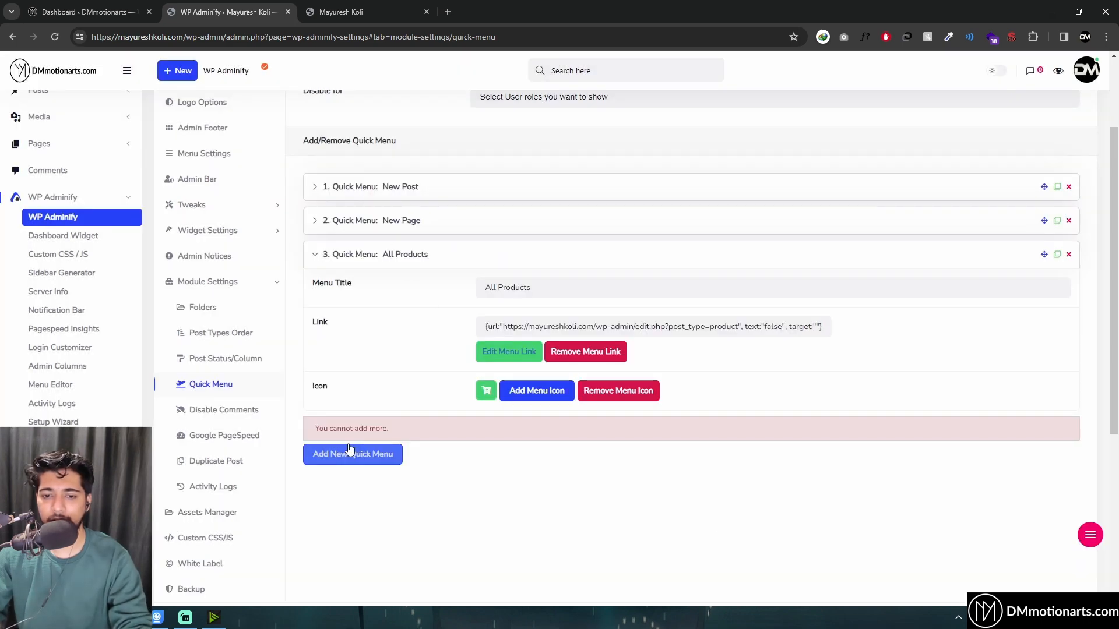
scroll(612, 312, "up", 2)
scroll(612, 312, "up", 1)
left_click(935, 135)
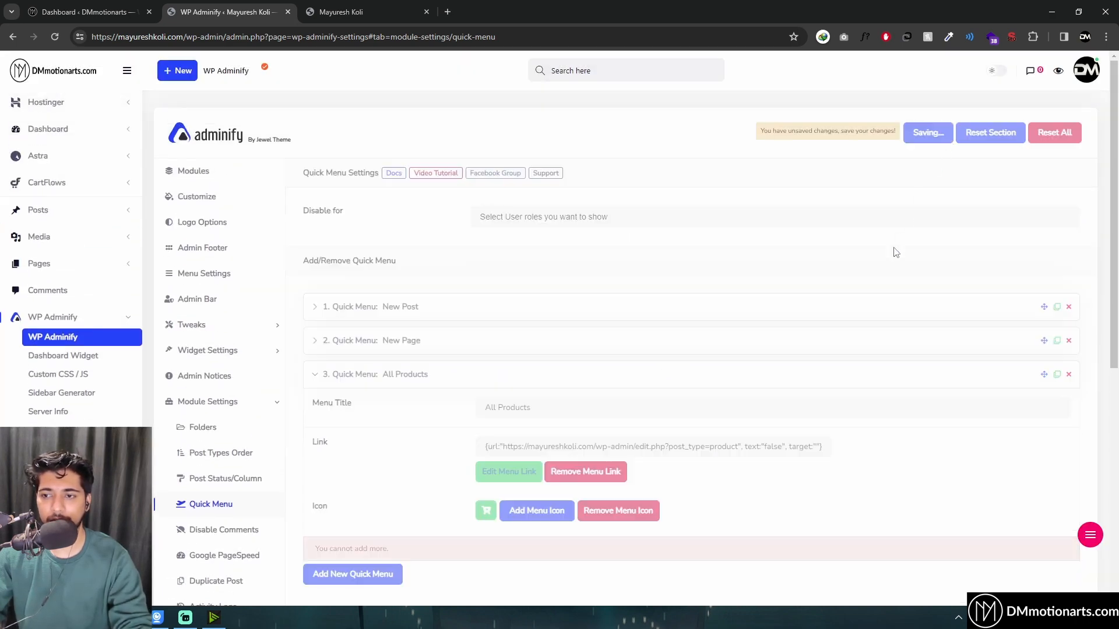
Expand the floating quick menu to check the All Products shortcut, and view the New Post entry's settings
left_click(1090, 535)
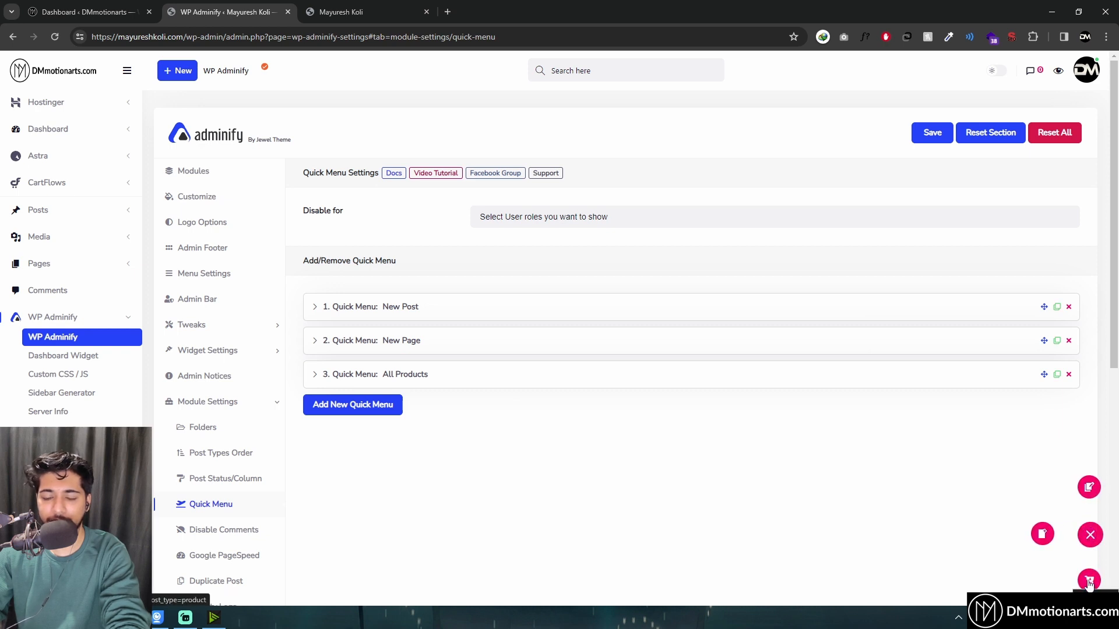
left_click(406, 309)
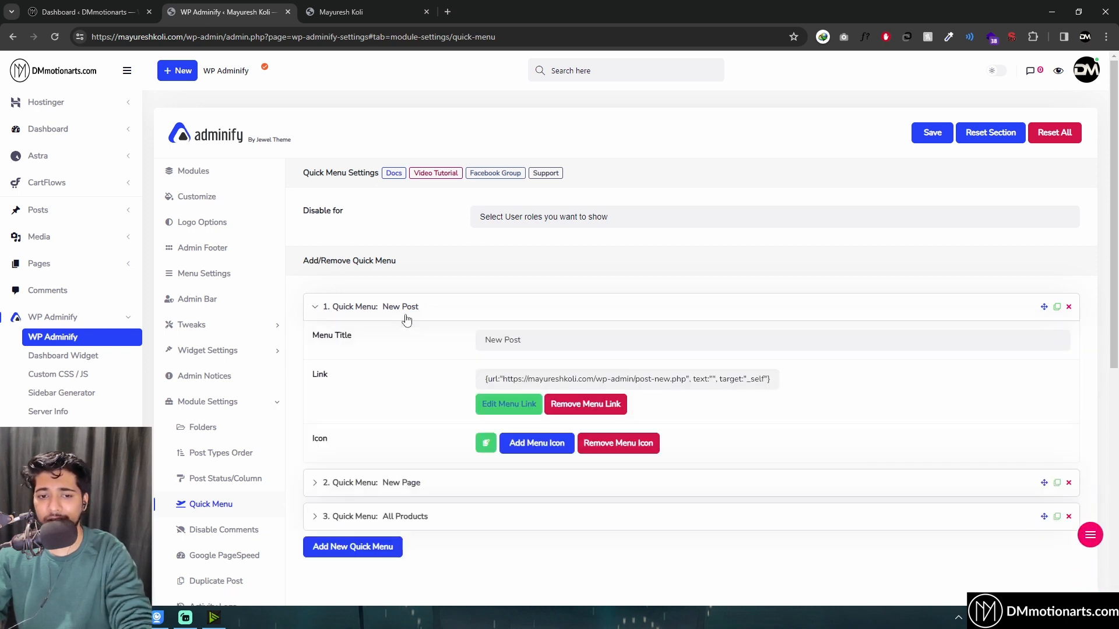
left_click(405, 309)
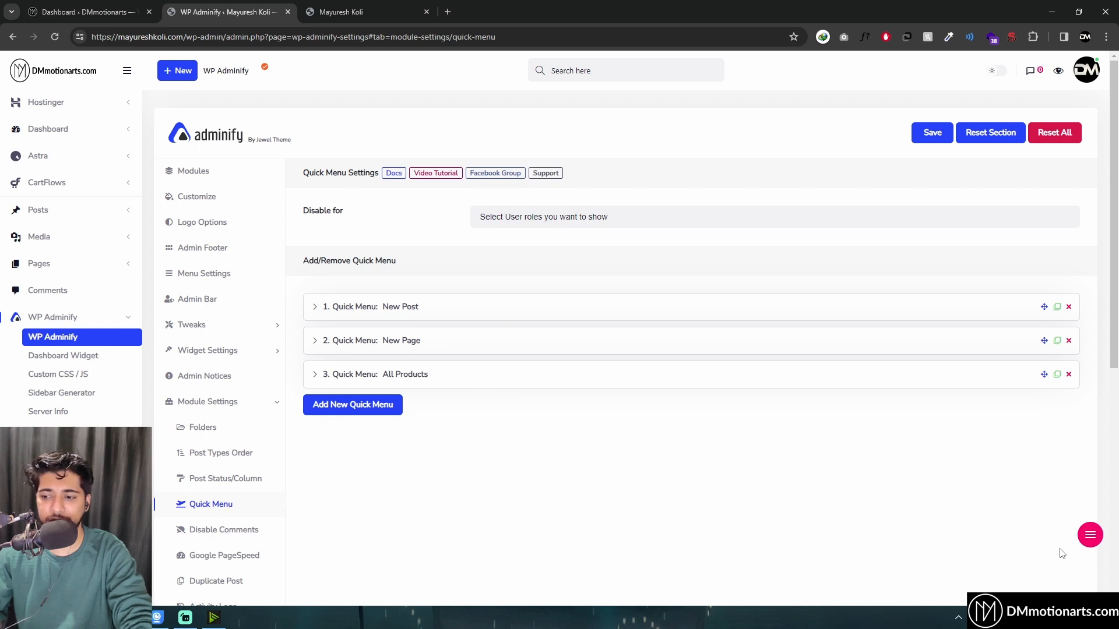
left_click(1089, 534)
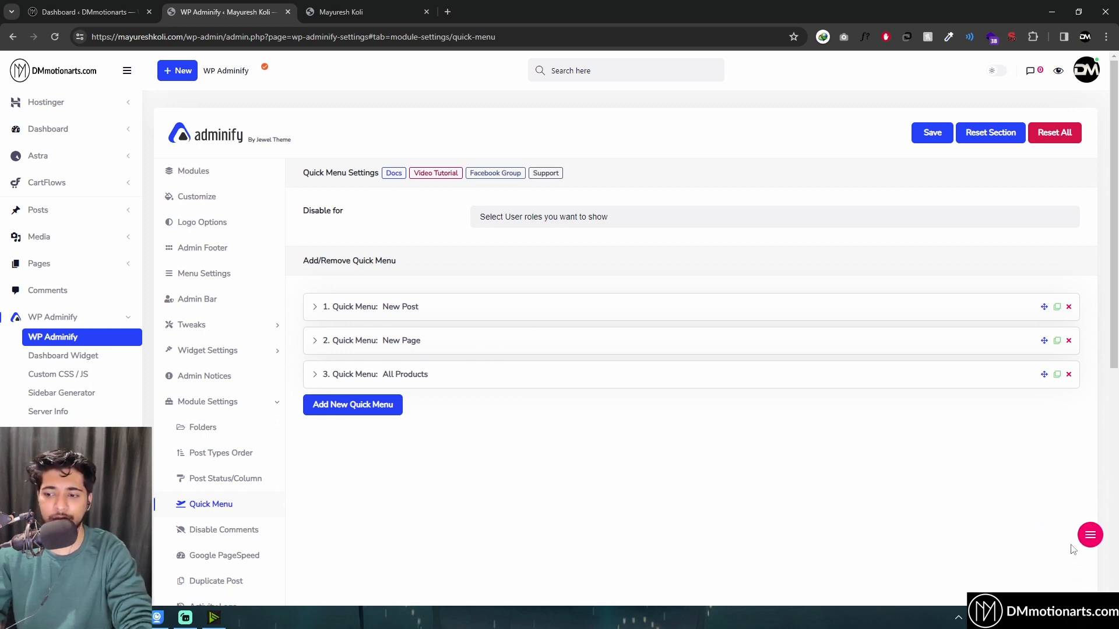
mouse_move(1074, 571)
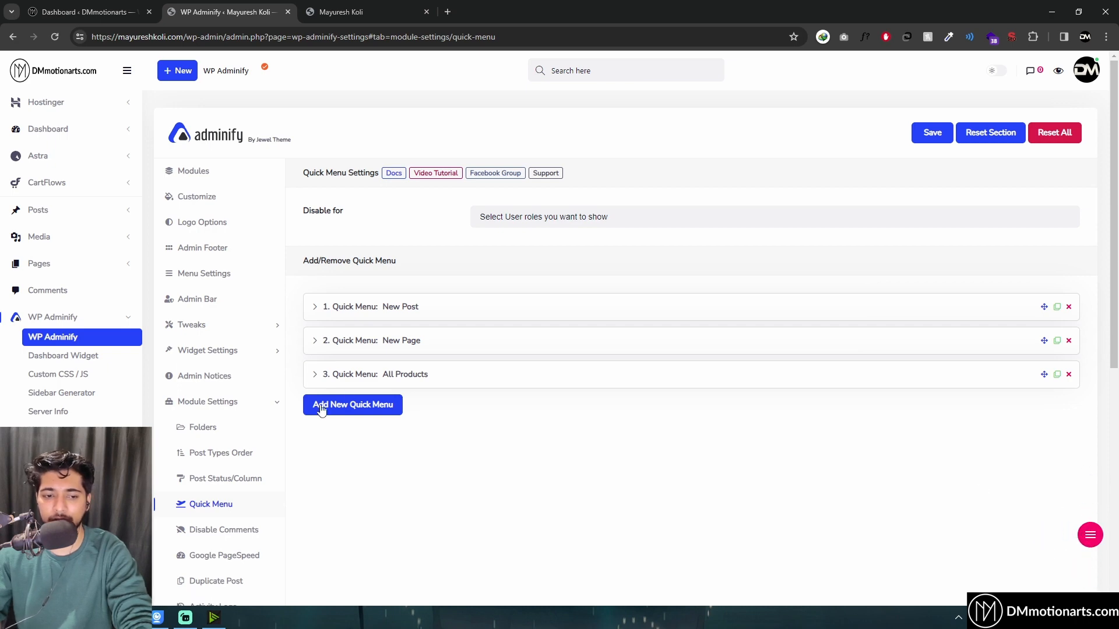
Open the Disable Comments module settings and review the post type, admin menu and front-end comment options
scroll(232, 427, "down", 2)
left_click(225, 414)
scroll(446, 390, "up", 2)
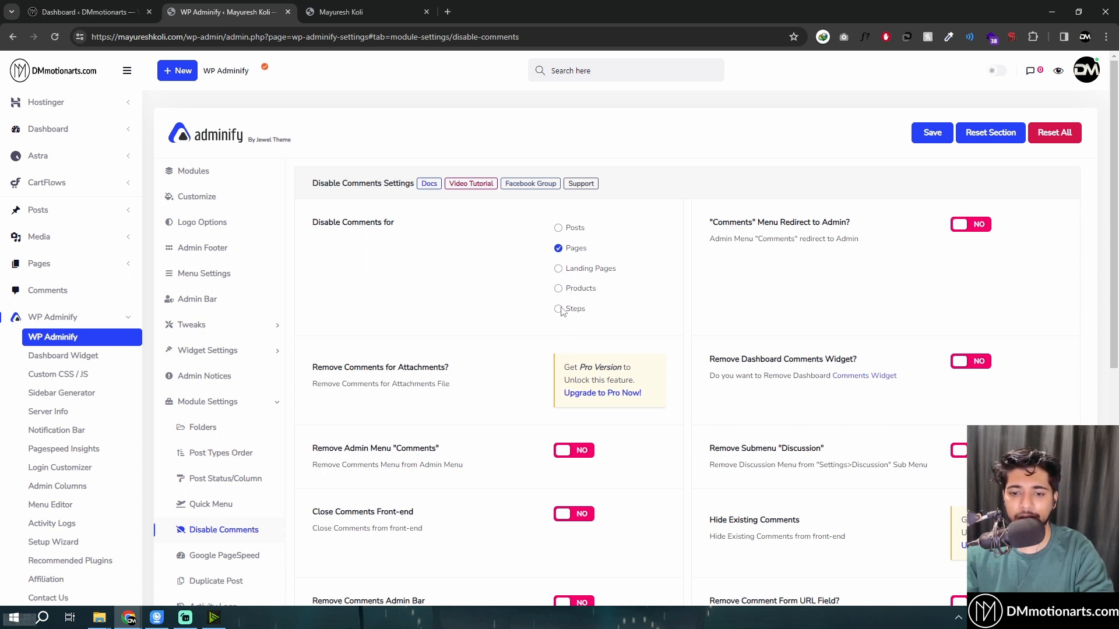
scroll(664, 338, "down", 2)
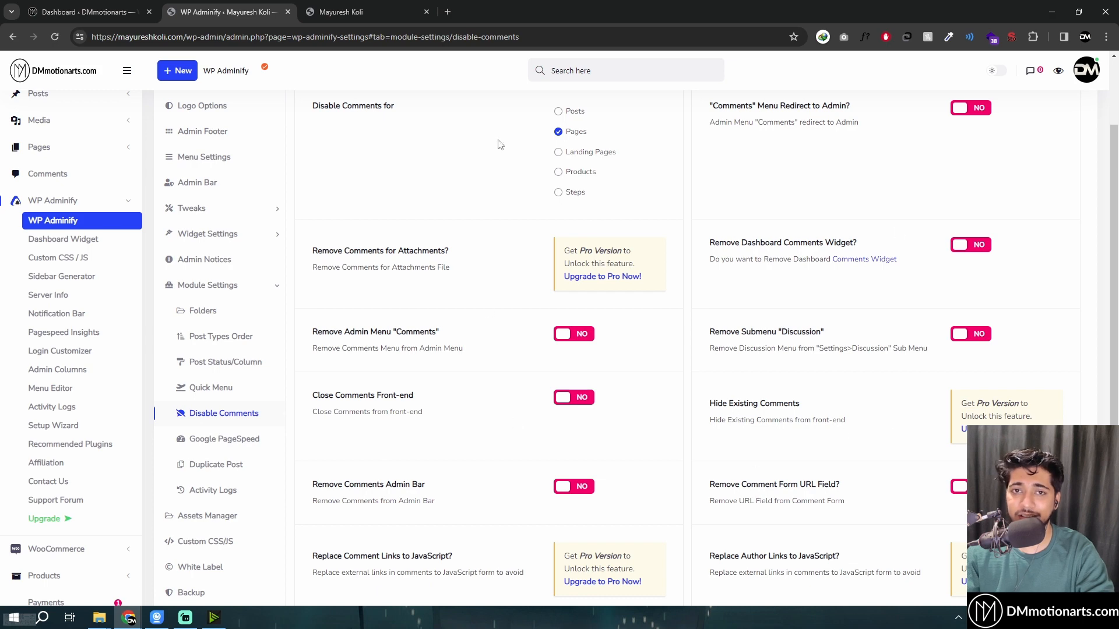
scroll(662, 443, "down", 2)
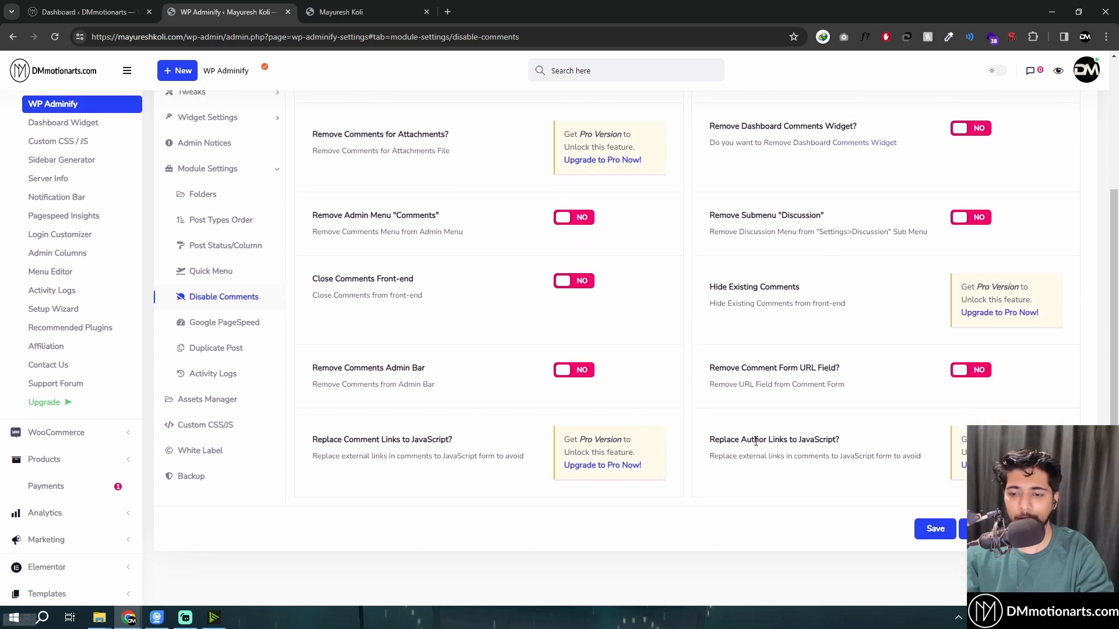
scroll(686, 420, "up", 3)
scroll(308, 453, "down", 1)
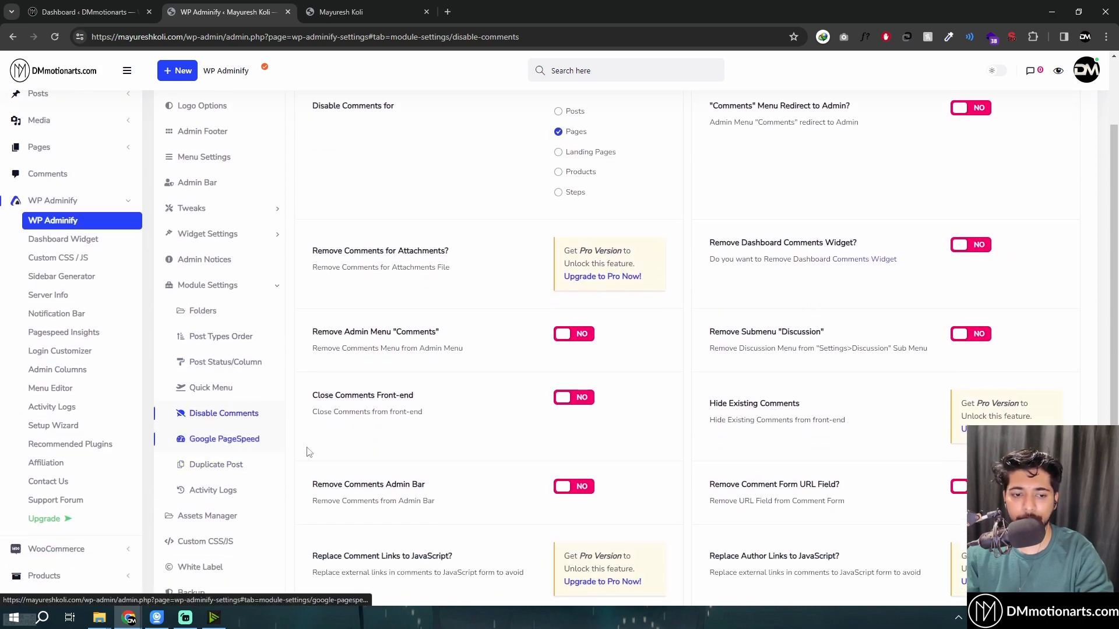
Open the Google PageSpeed module settings and review the user role restriction and Google API Key options
left_click(242, 442)
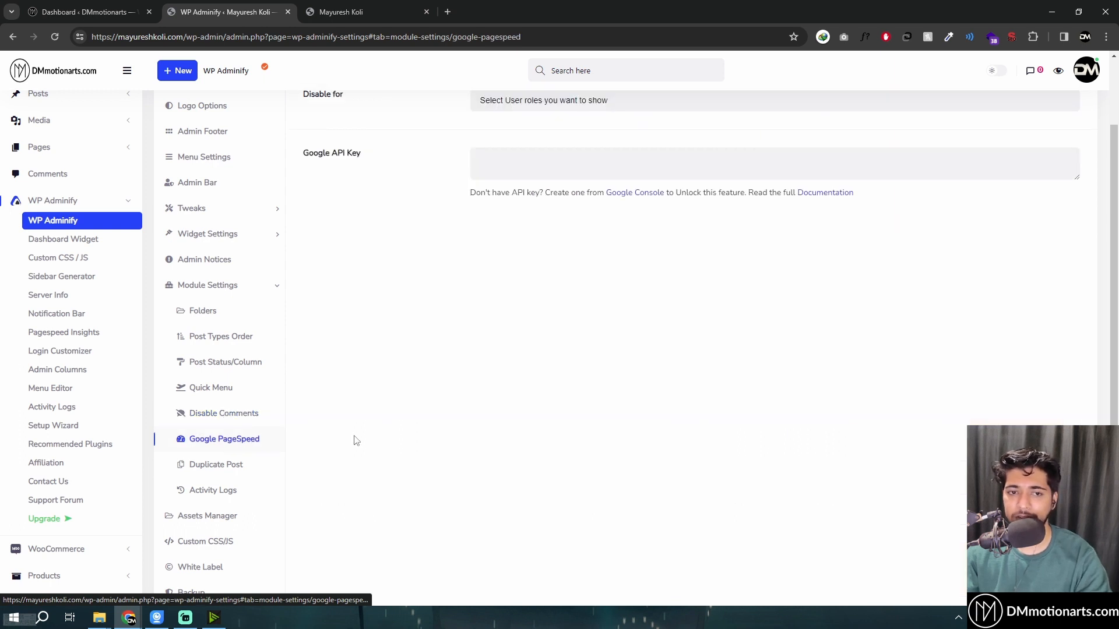
scroll(493, 327, "up", 2)
left_click(542, 216)
left_click(395, 257)
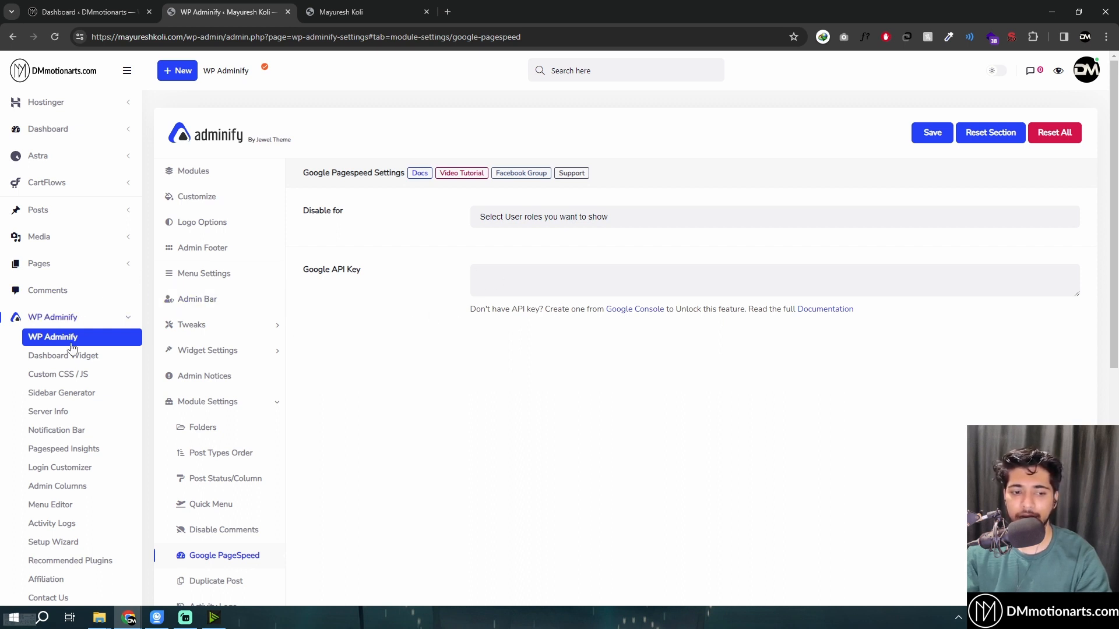
Open Pagespeed Insights in a separate tab and start an analysis of the site's home page URL
middle_click(68, 454)
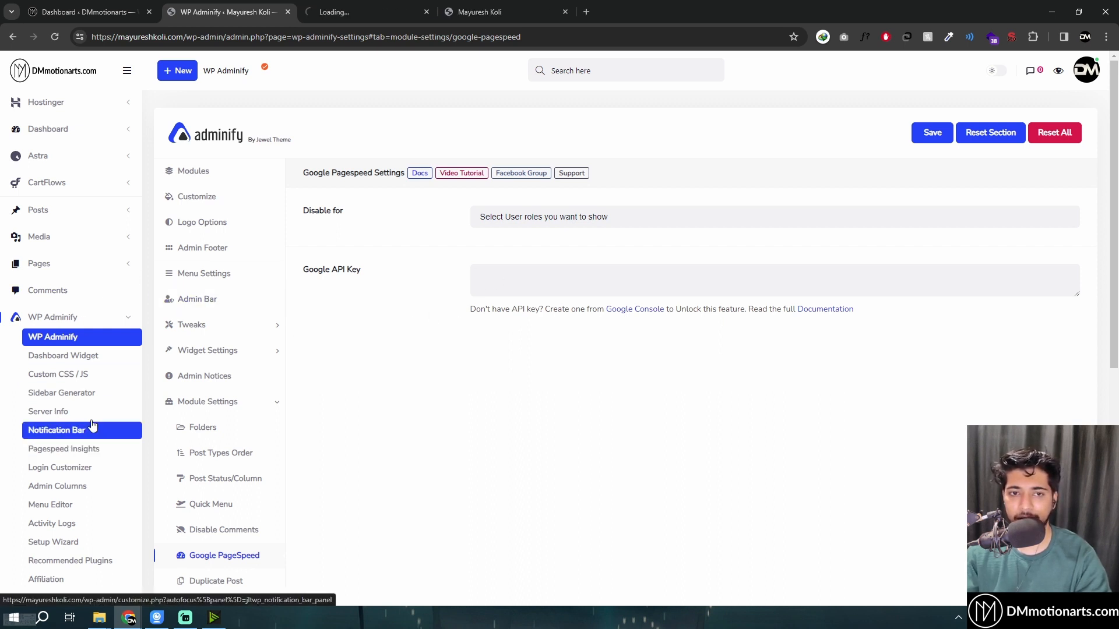
left_click(449, 6)
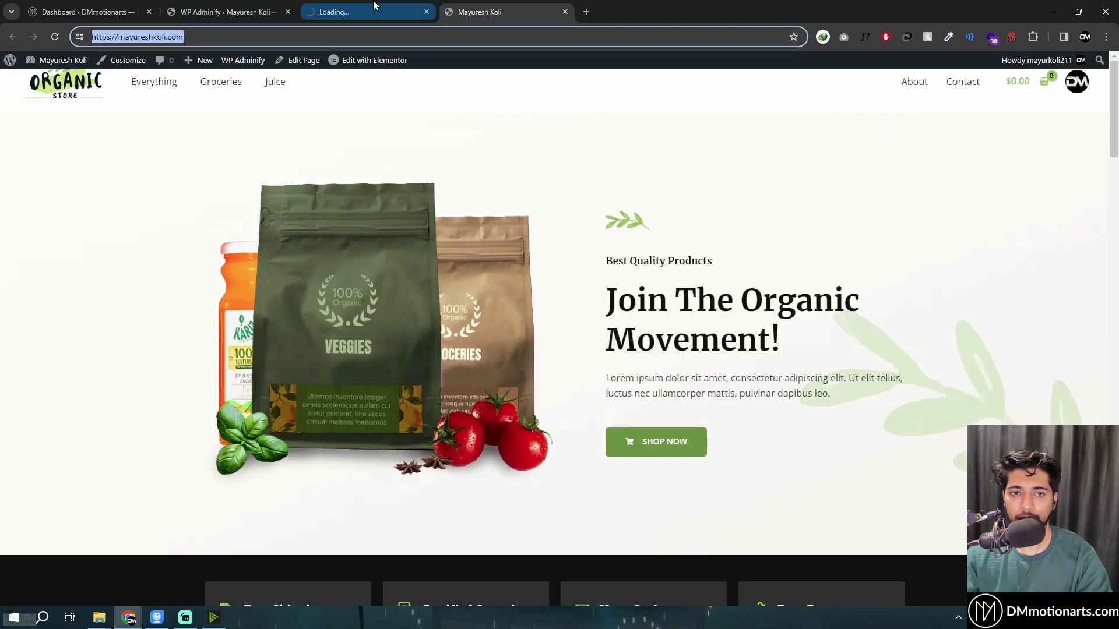
left_click(373, 5)
left_click(455, 11)
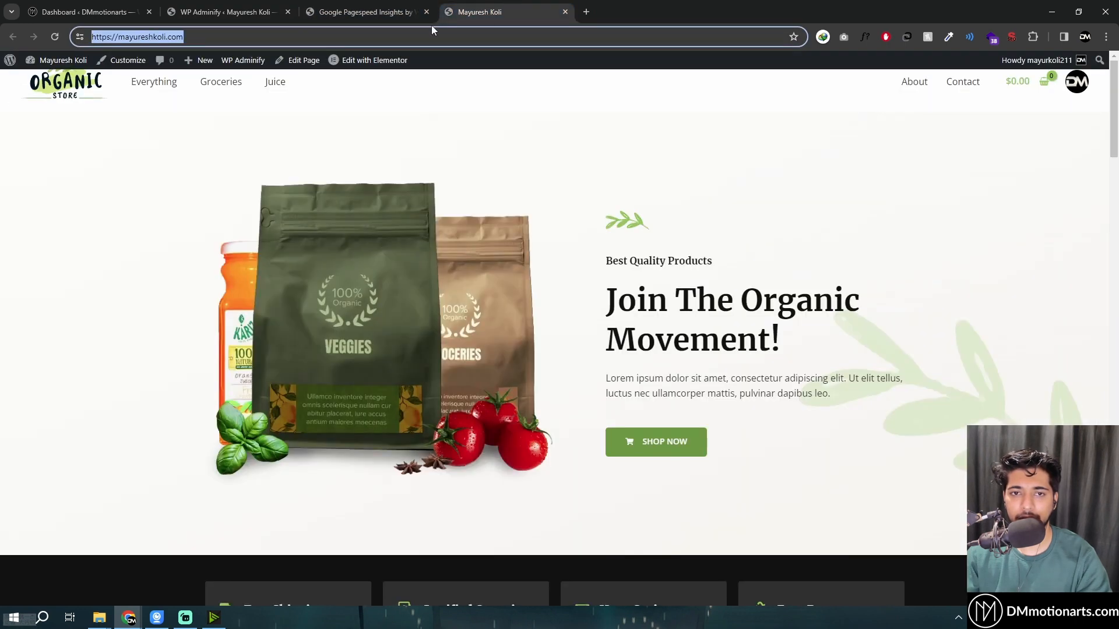
left_click(373, 11)
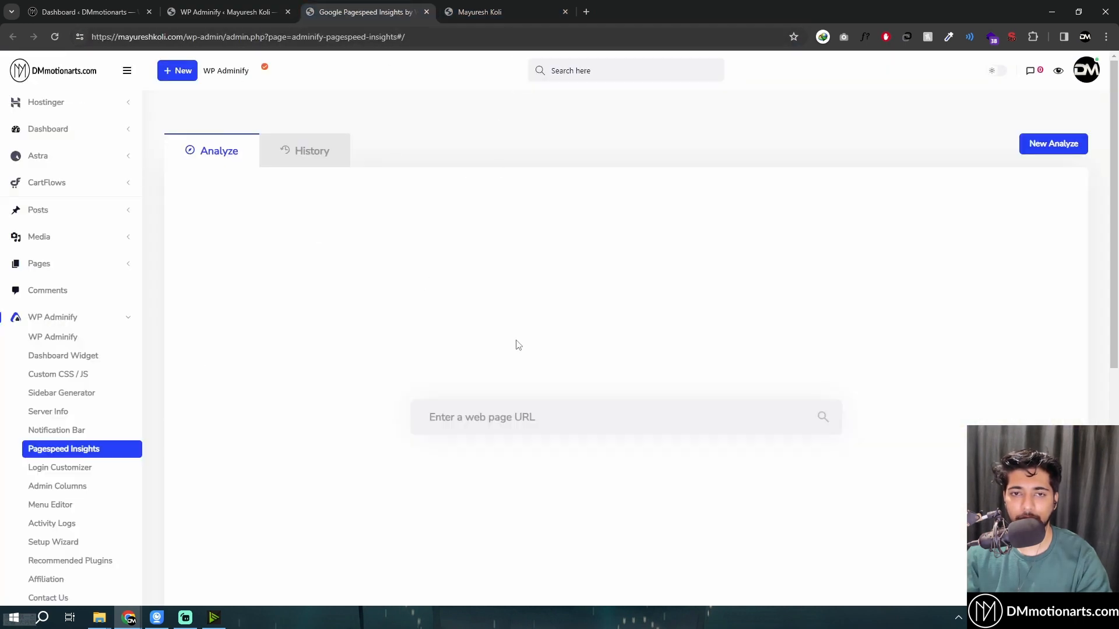
left_click(523, 420)
type("https://mayureshkoli.com/")
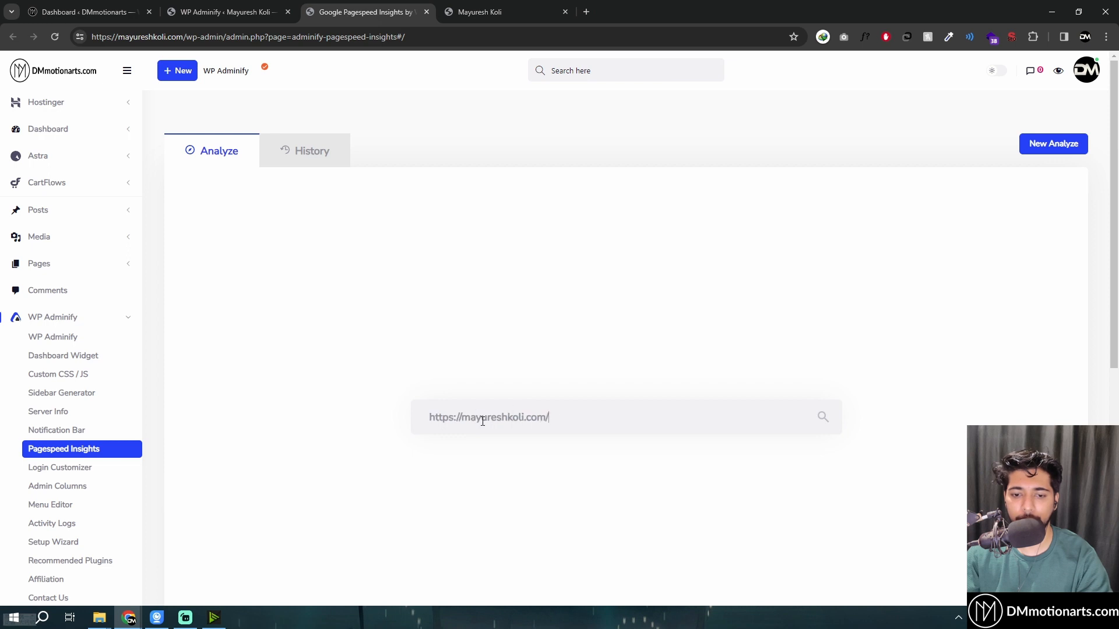
left_click(823, 417)
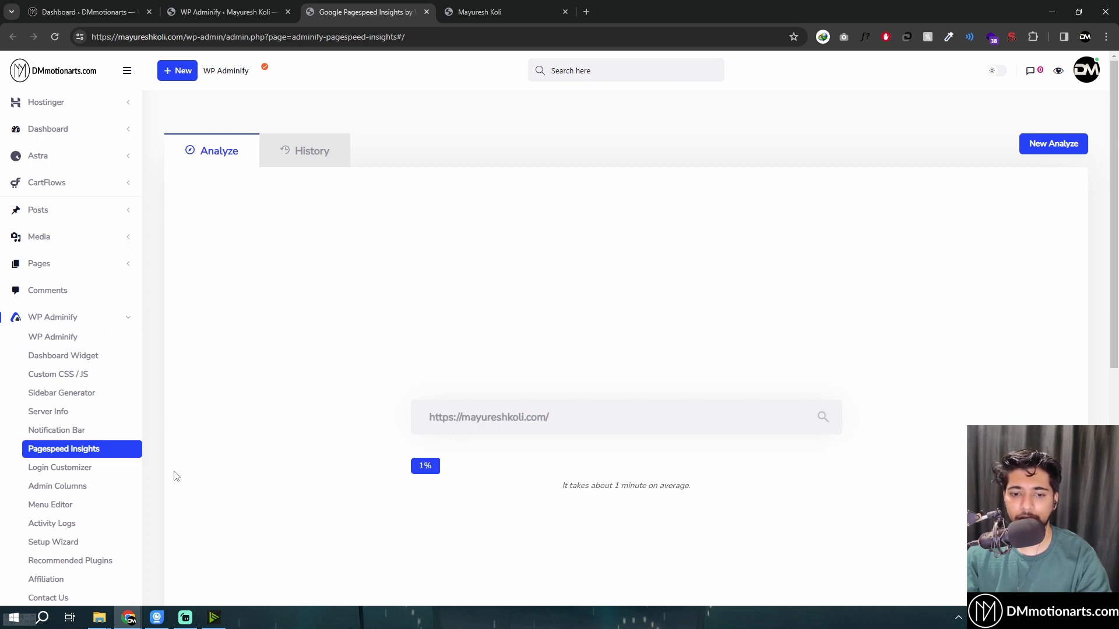
Return to the Google PageSpeed settings and examine the Google API Key field with its Google Console and Documentation links
left_click(225, 12)
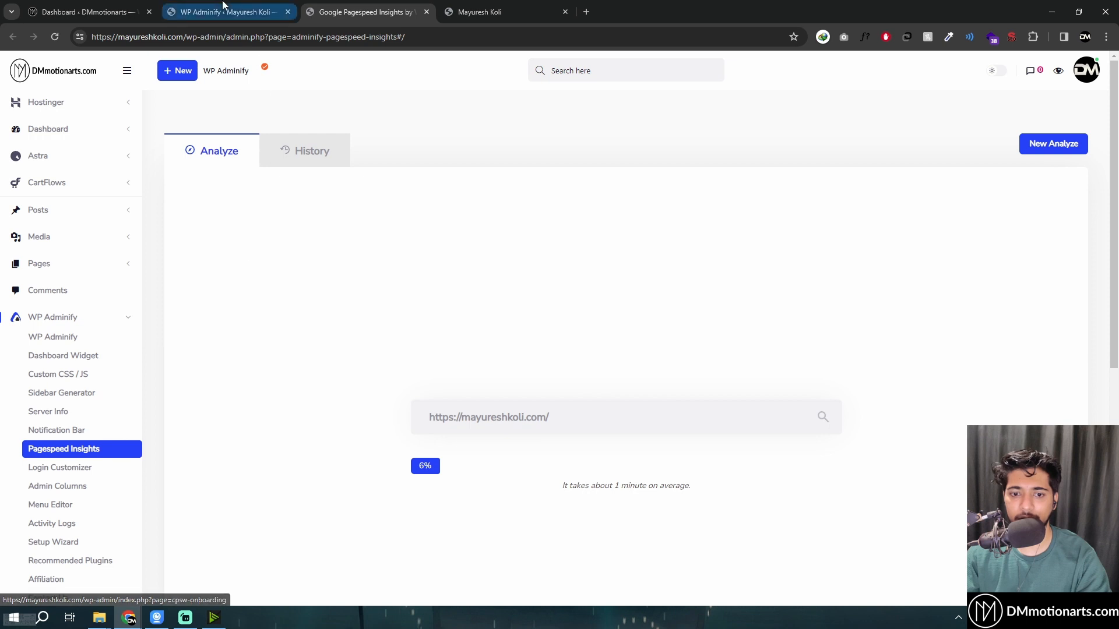
left_click_drag(333, 272, 364, 273)
left_click(399, 270)
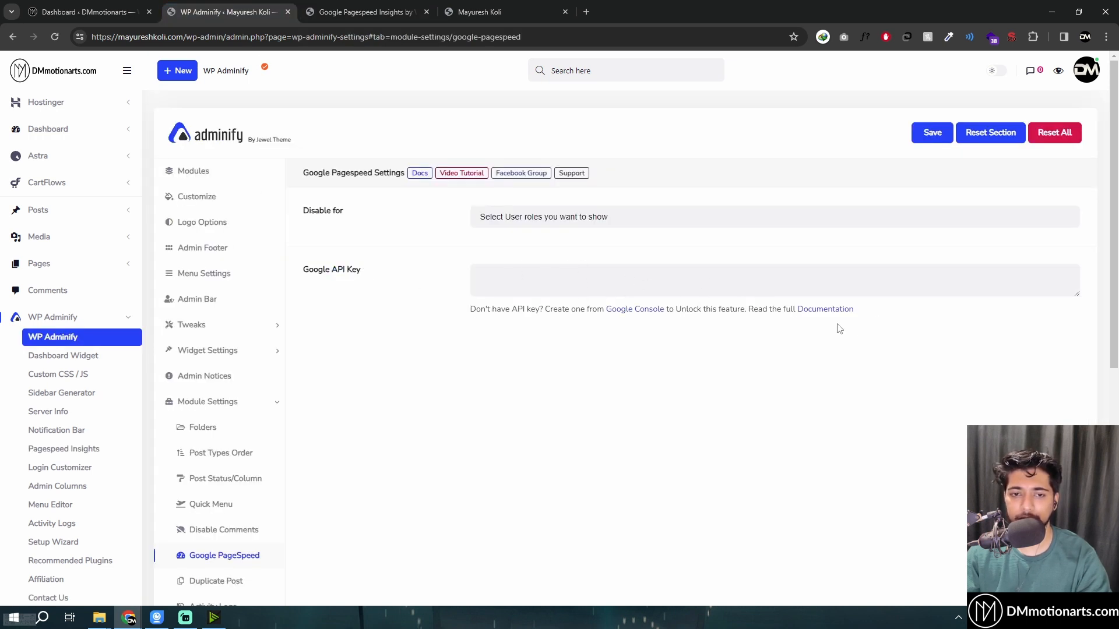
Open the Google Pagespeed documentation, read how to use the module, and check the running page analysis before returning to the settings
left_click(419, 174)
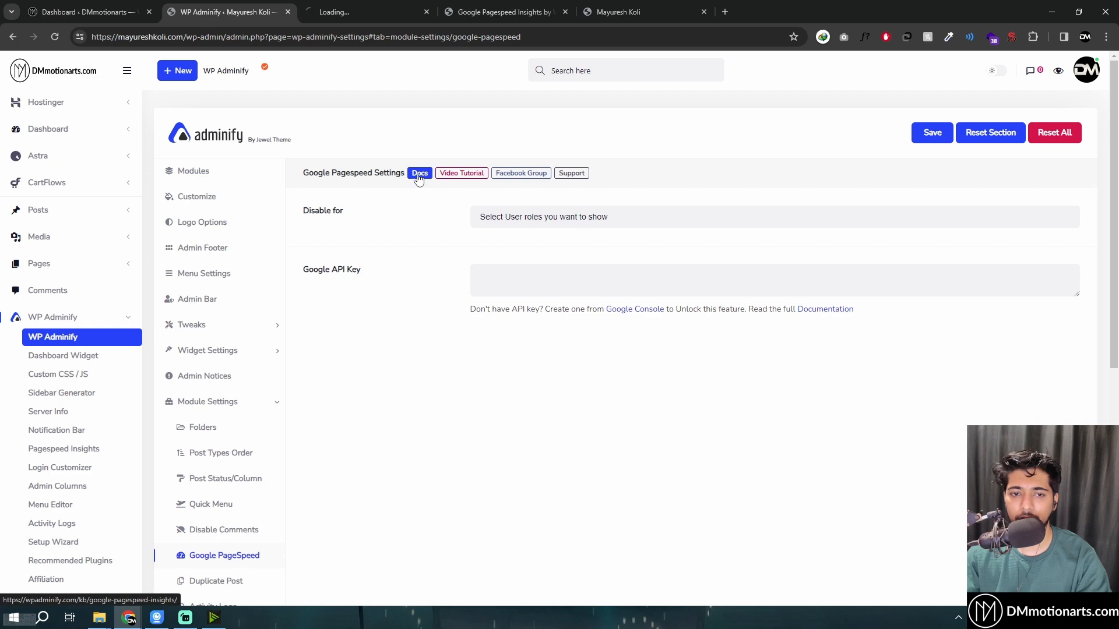
left_click(348, 6)
scroll(437, 362, "down", 12)
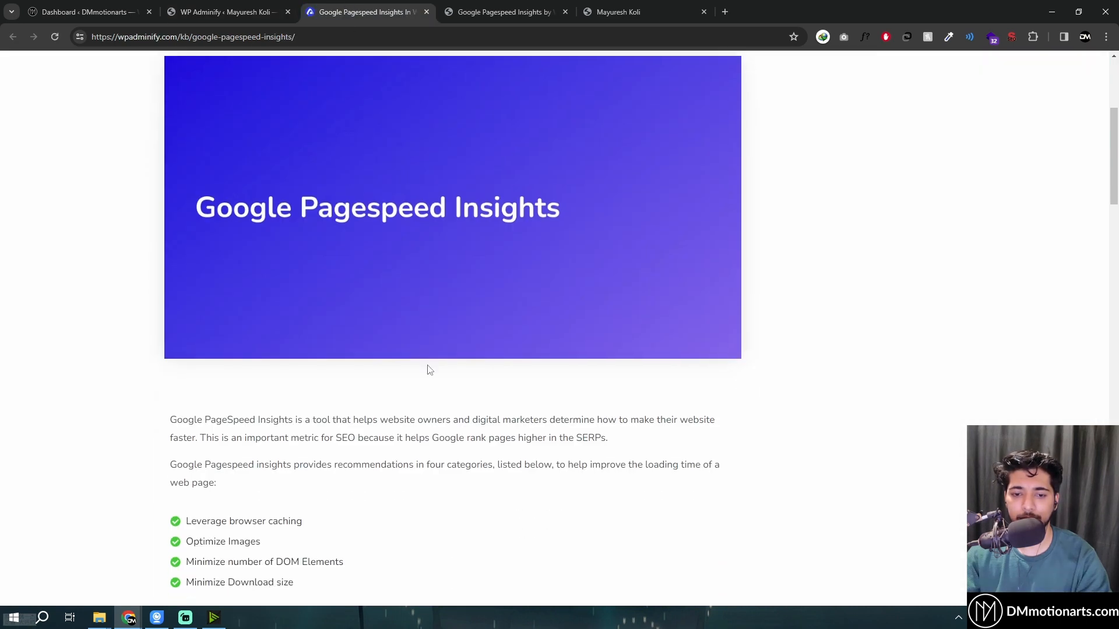
scroll(411, 298, "down", 15)
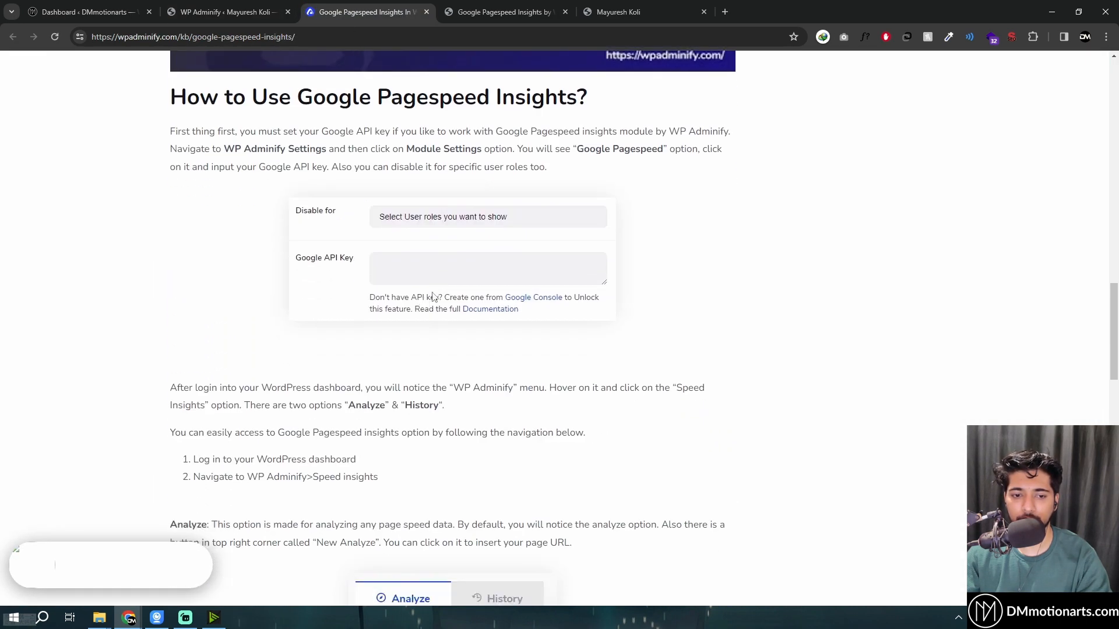
scroll(450, 330, "down", 8)
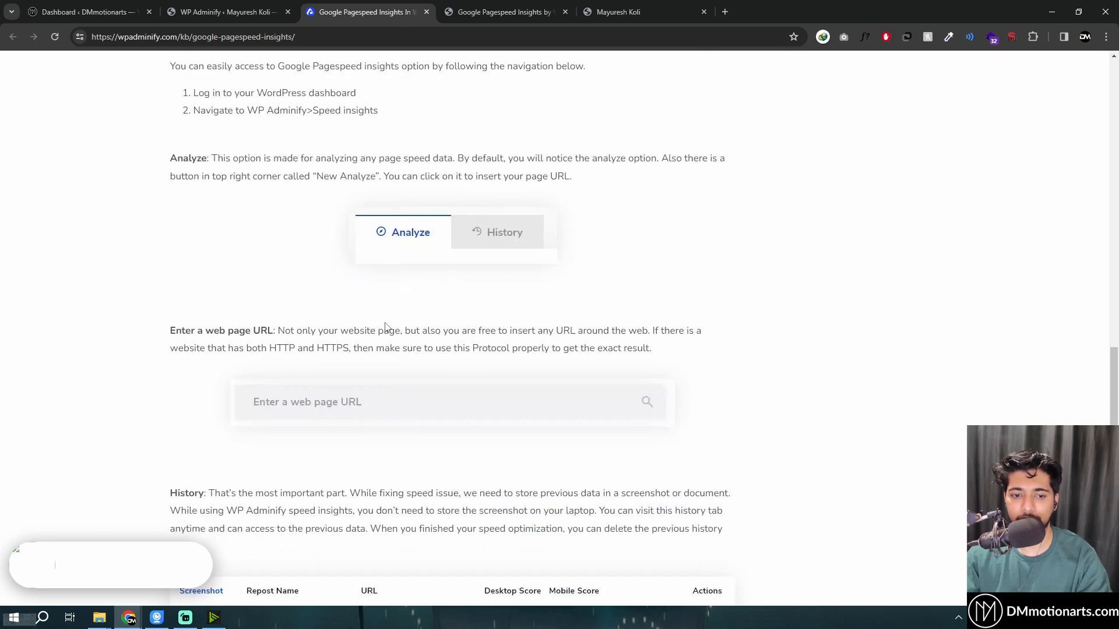
scroll(398, 315, "down", 8)
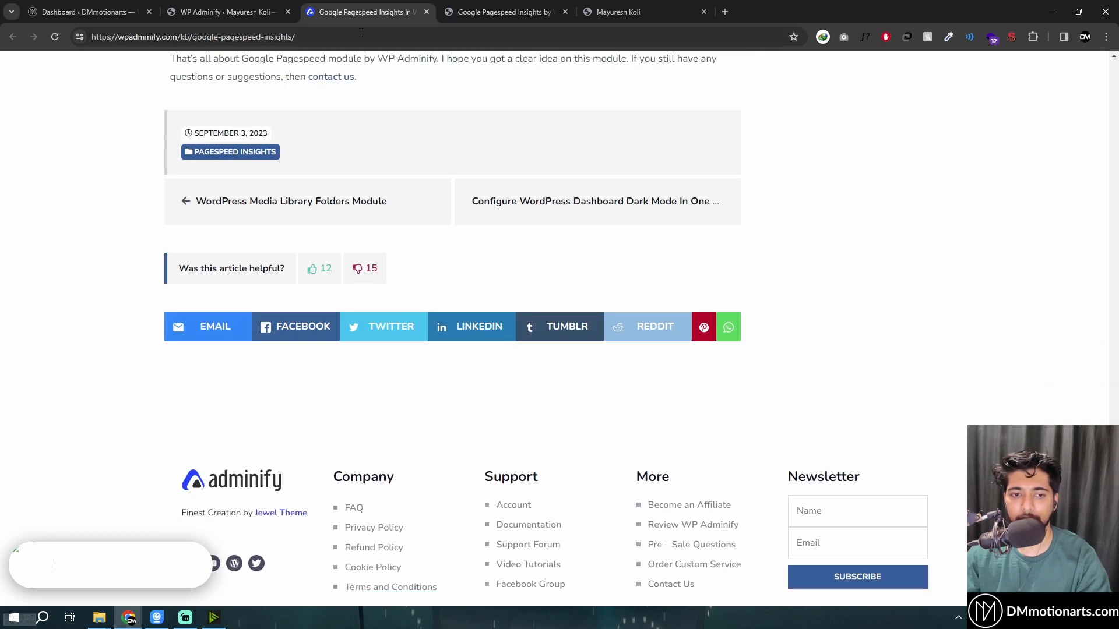
middle_click(337, 4)
left_click(338, 7)
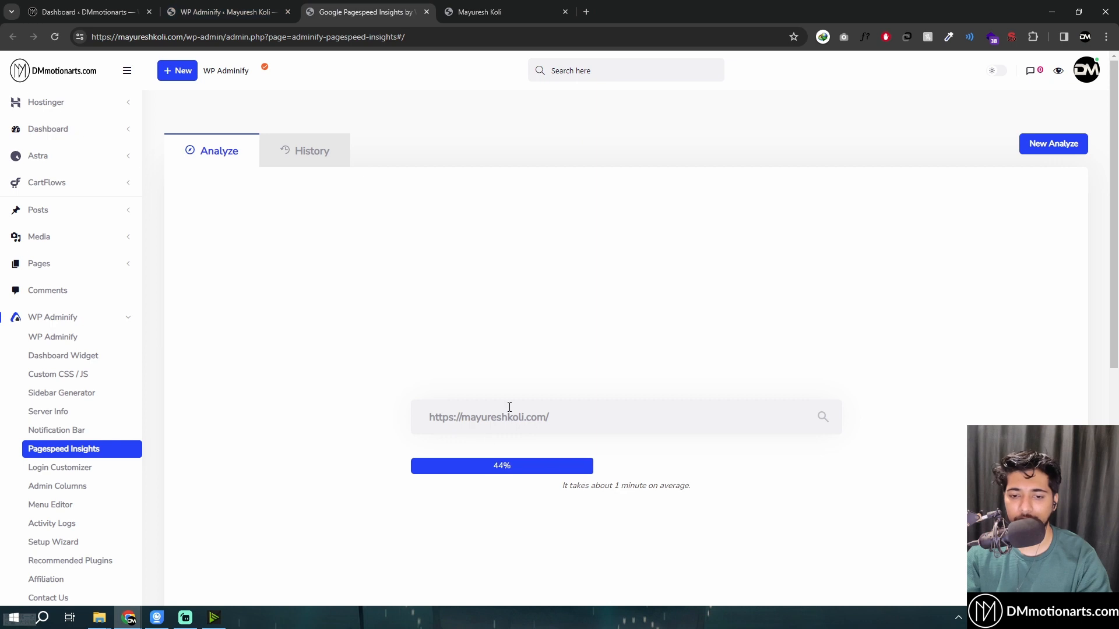
left_click(233, 12)
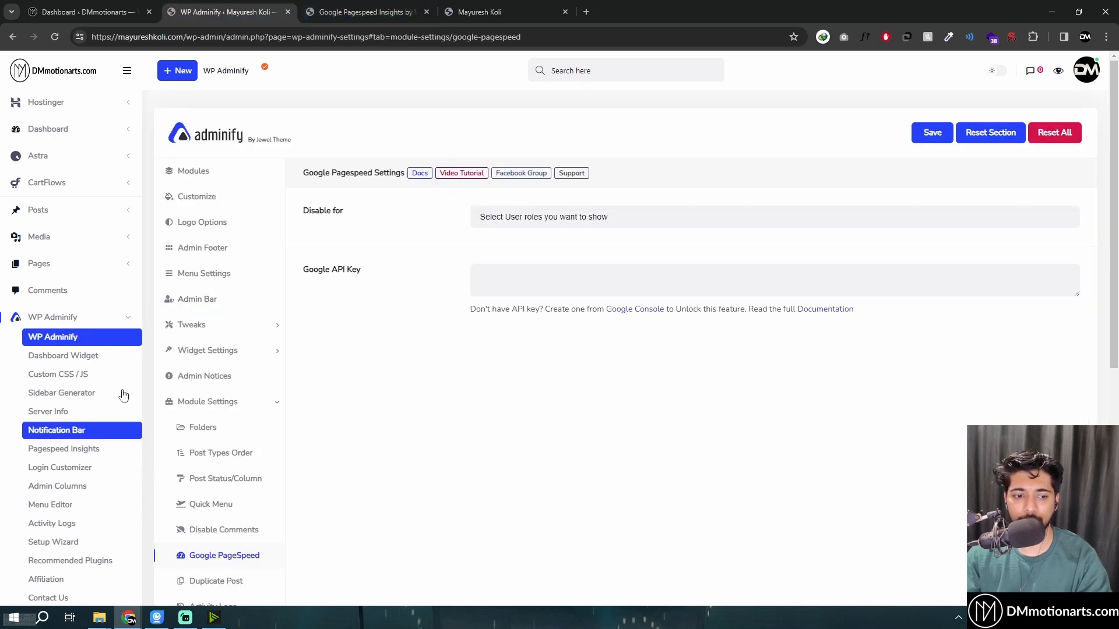
Open the Duplicate Post module settings and review the user role and post type options
scroll(255, 434, "down", 2)
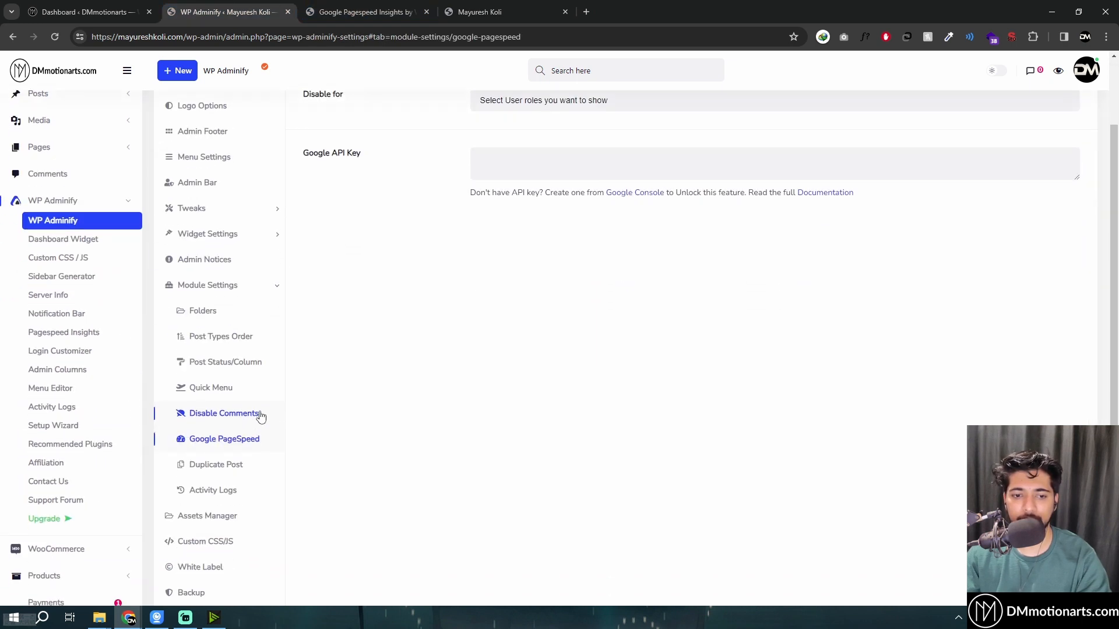
left_click(218, 470)
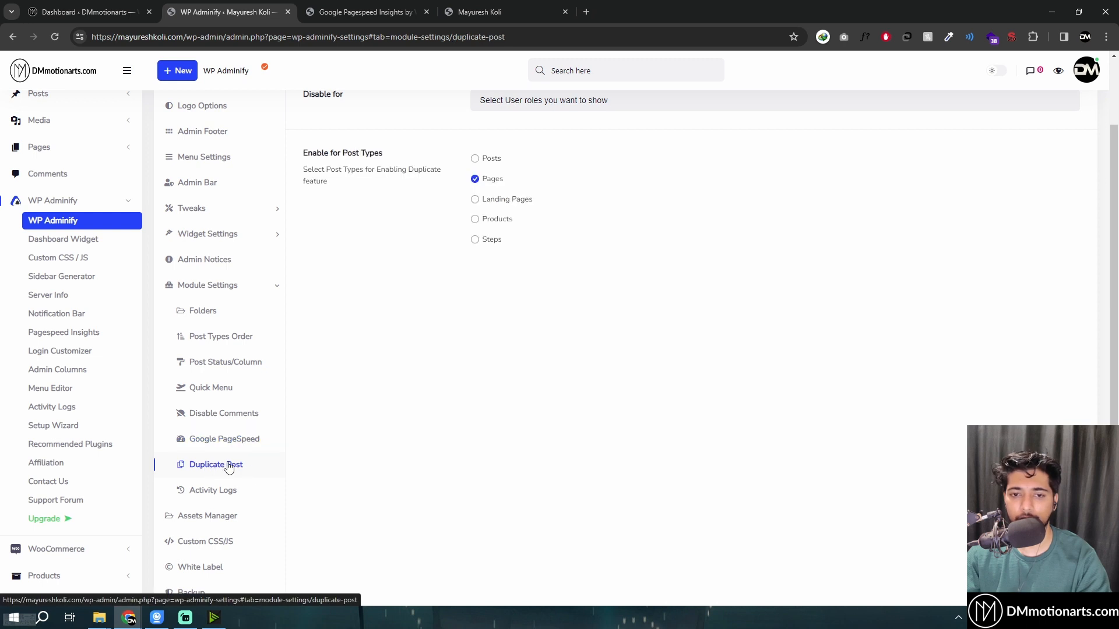
scroll(407, 282, "up", 2)
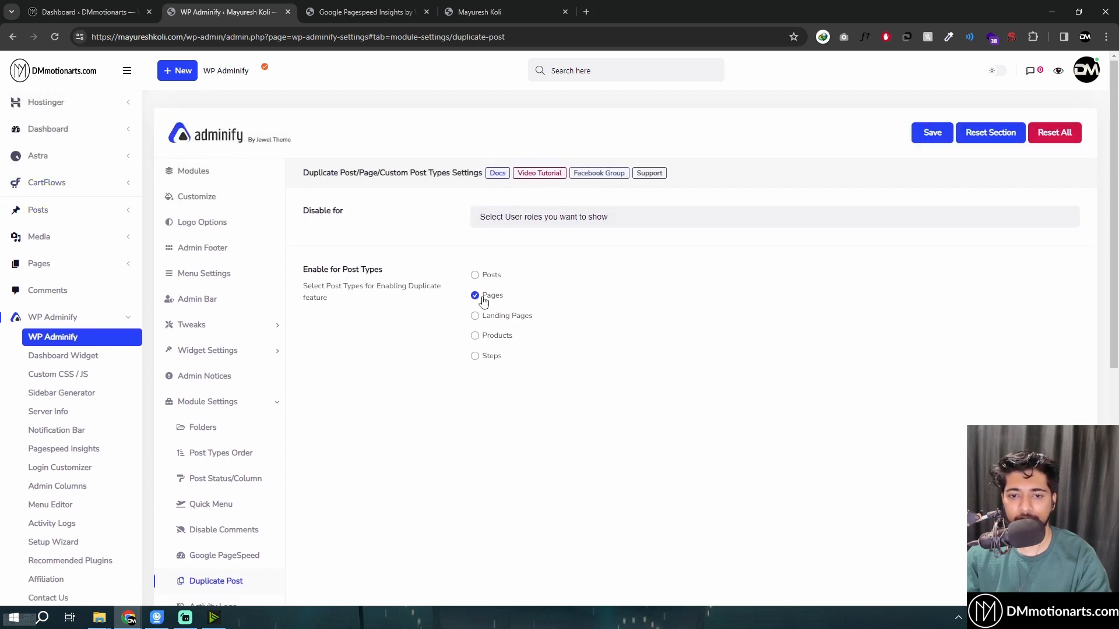
Open the list of all pages in a separate tab, look at the Adminify Clone links, and return to the Duplicate Post settings
mouse_move(51, 264)
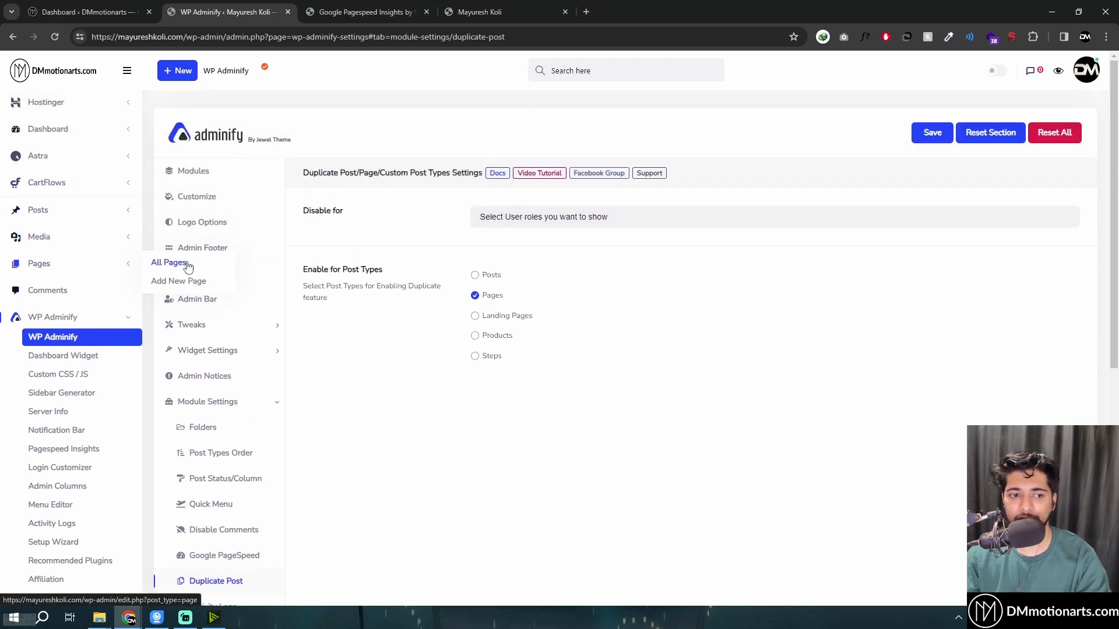
middle_click(184, 265)
left_click(362, 11)
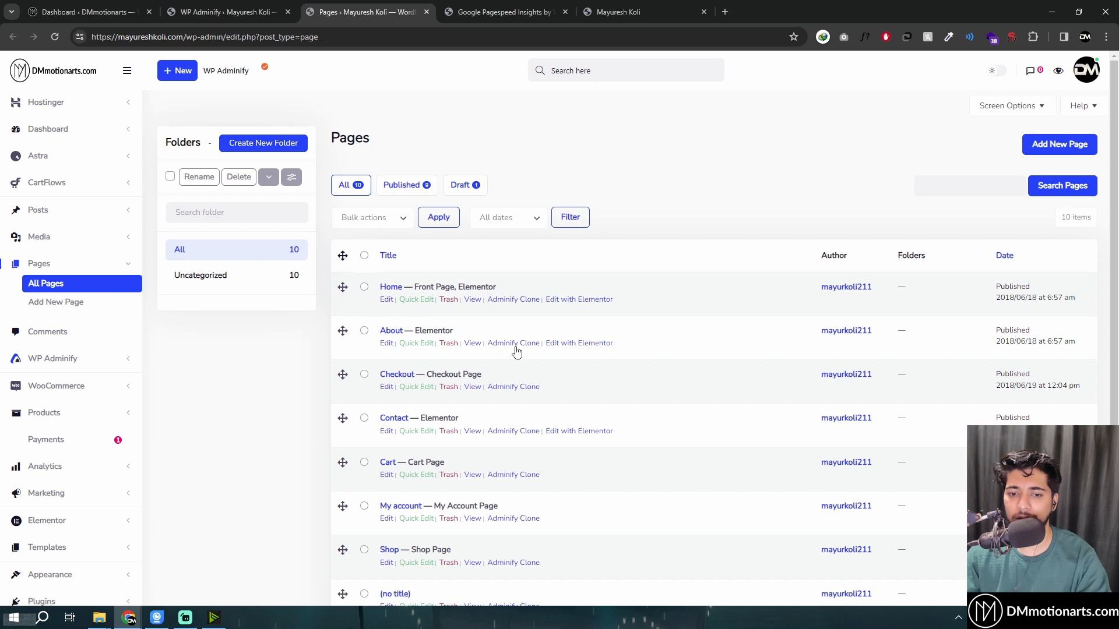
left_click(260, 6)
middle_click(356, 13)
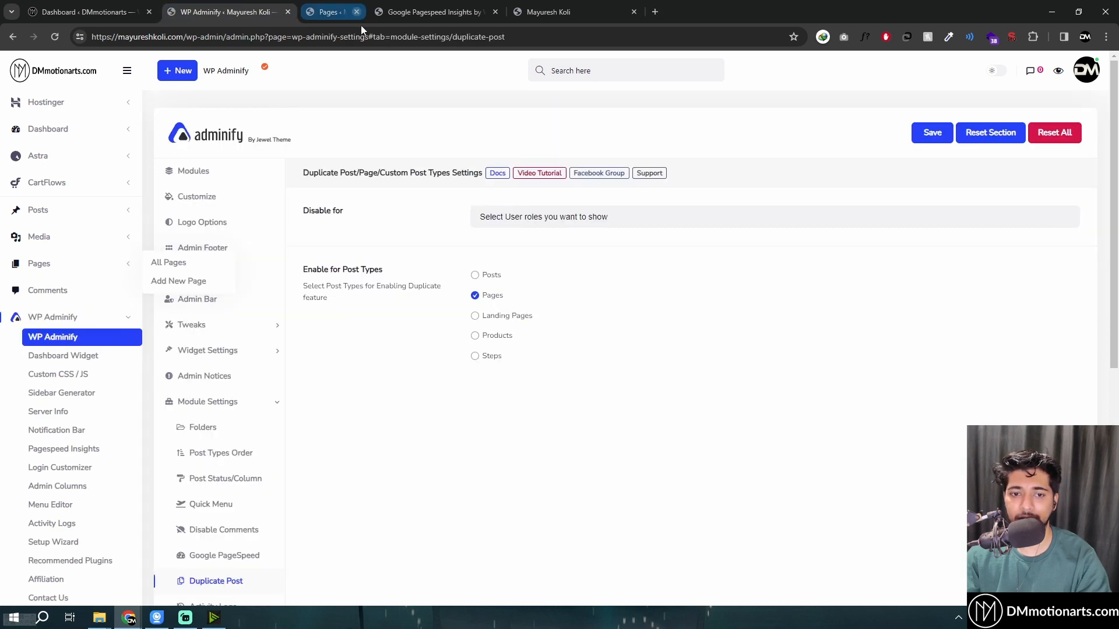
Try enabling the duplicate feature for the Products and Steps post types, and clear both selections again
double_click(491, 280)
left_click(491, 281)
left_click(499, 354)
left_click(497, 336)
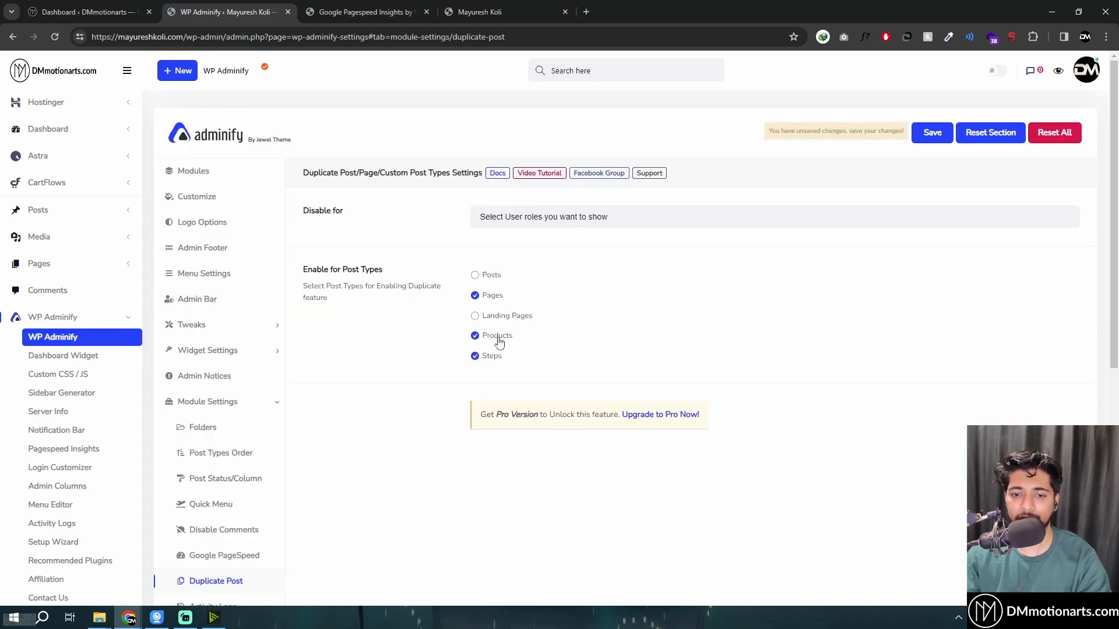
left_click(498, 355)
left_click(498, 336)
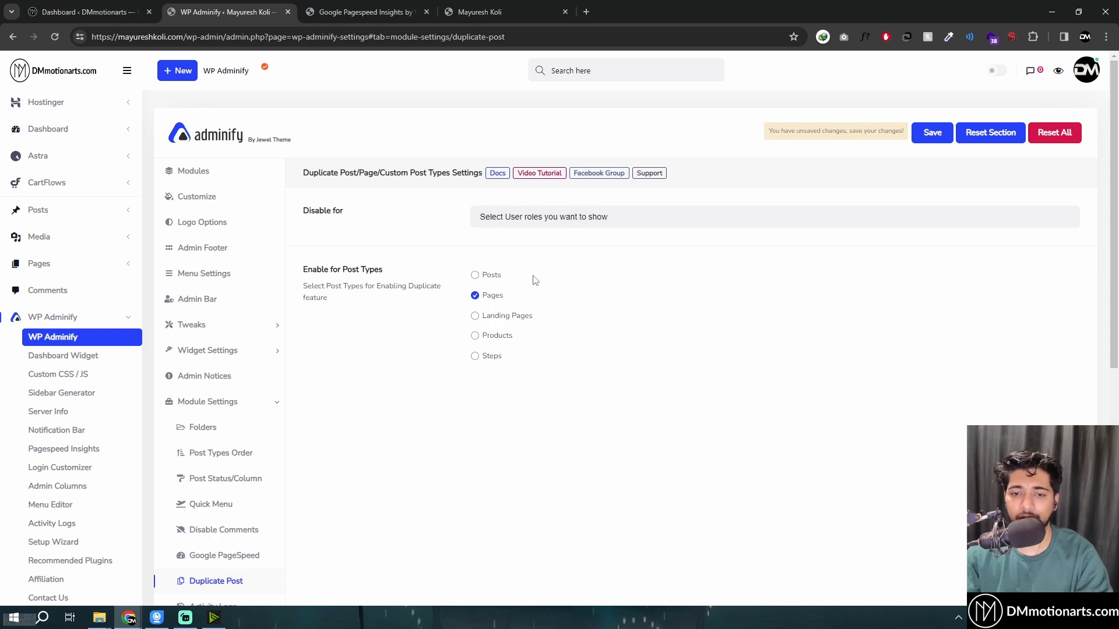
Review the user roles available for disabling post duplication, and open the Activity Logs module settings
left_click(553, 220)
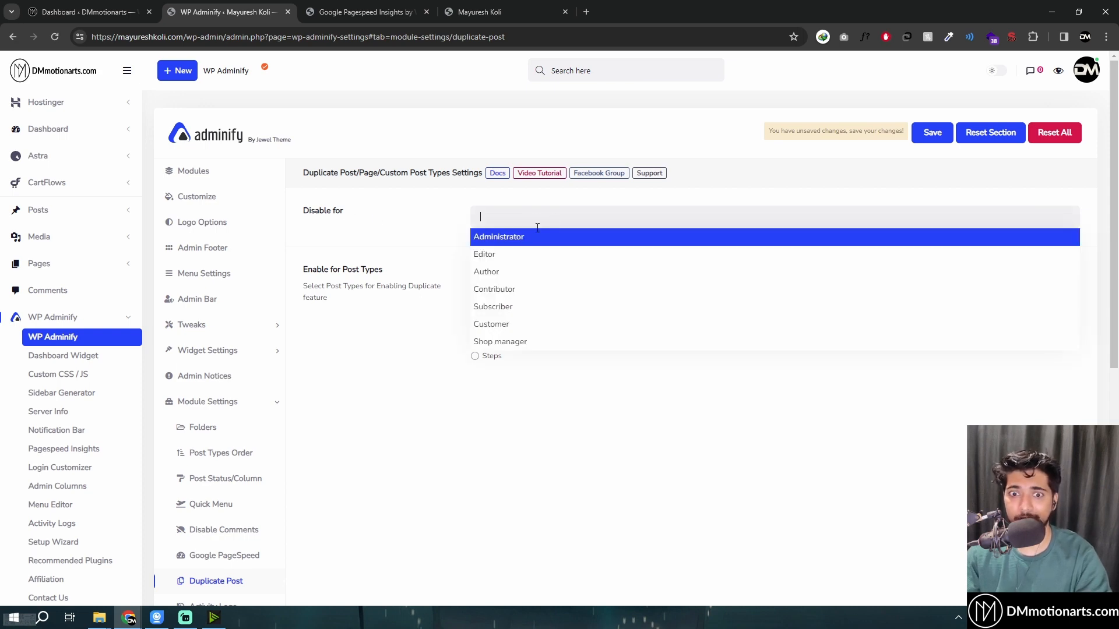
scroll(350, 362, "down", 3)
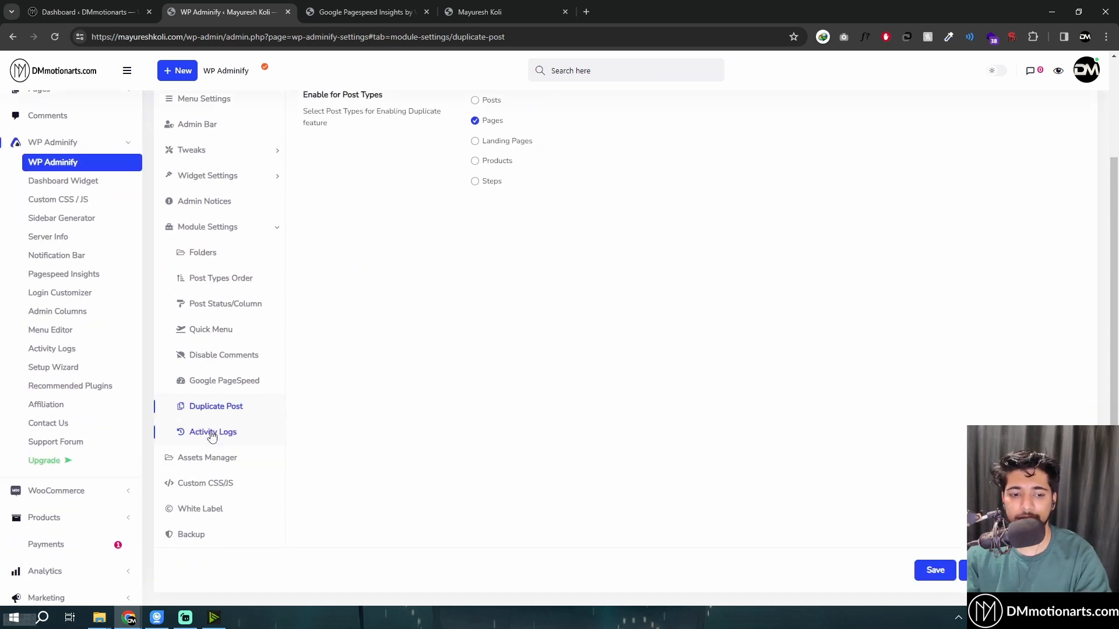
left_click(212, 434)
Open the dashboard home in a separate tab and examine the User Activities and Activity Logs widgets
mouse_move(34, 133)
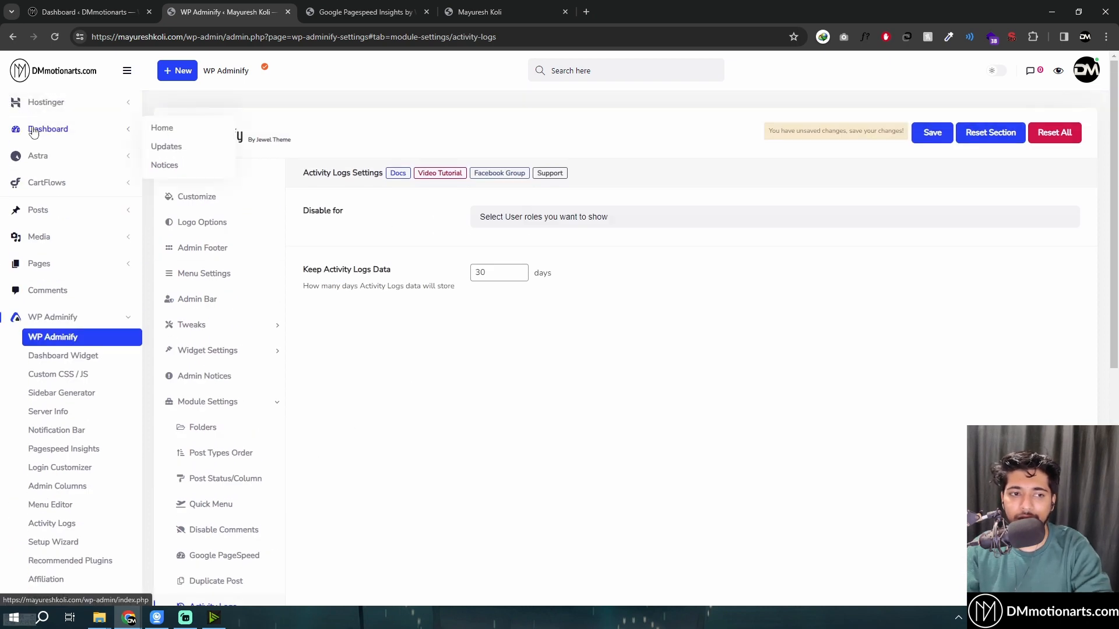
middle_click(160, 129)
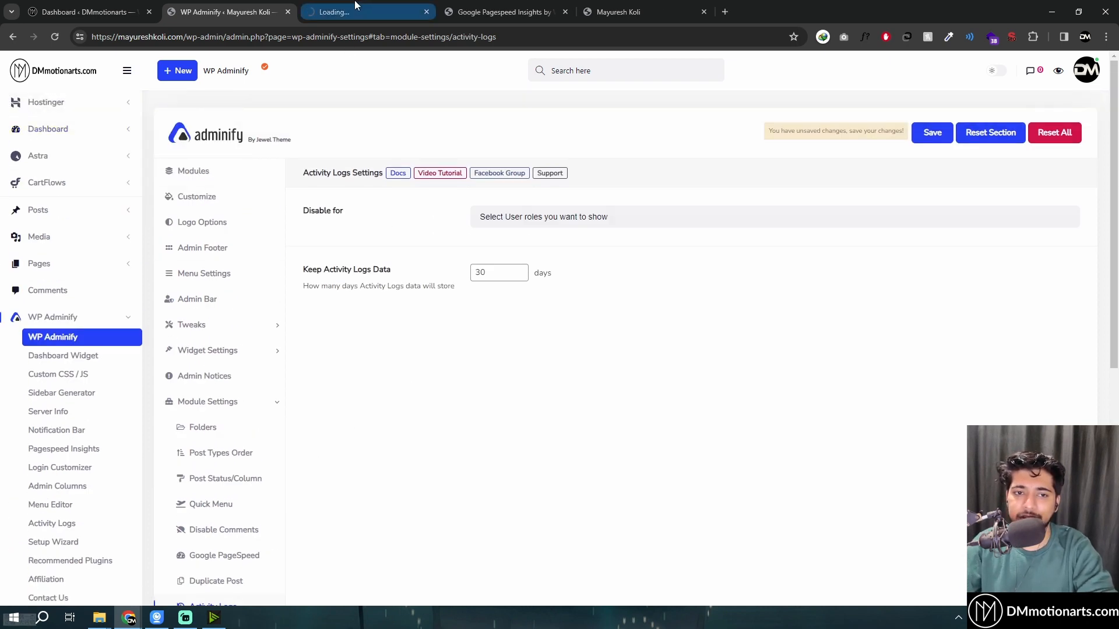
left_click(355, 10)
scroll(369, 319, "down", 8)
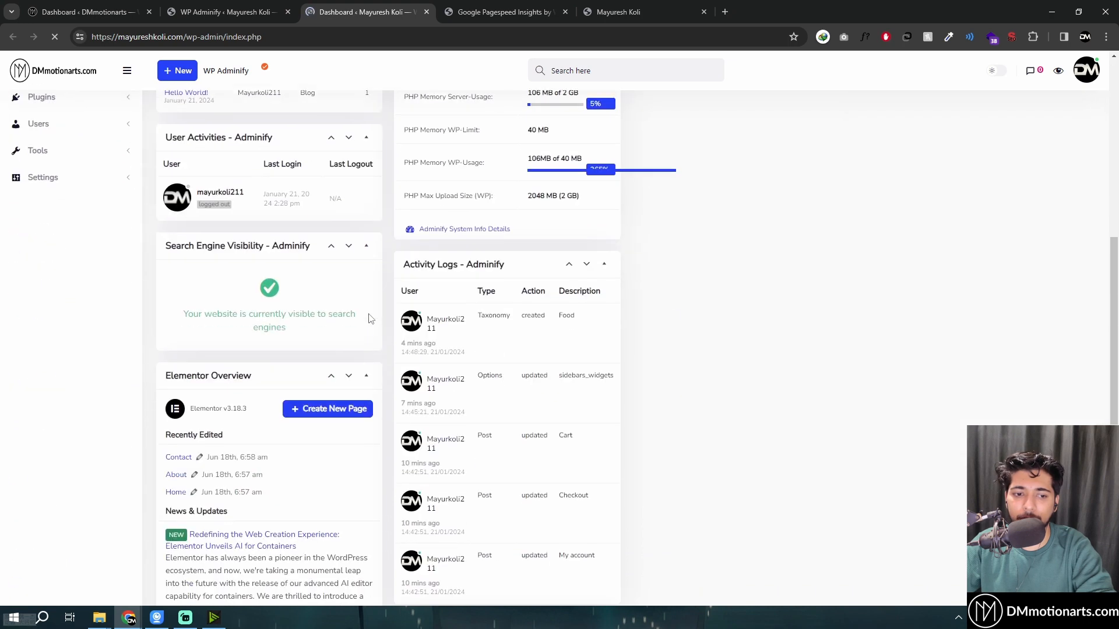
scroll(355, 329, "up", 2)
scroll(225, 264, "up", 1)
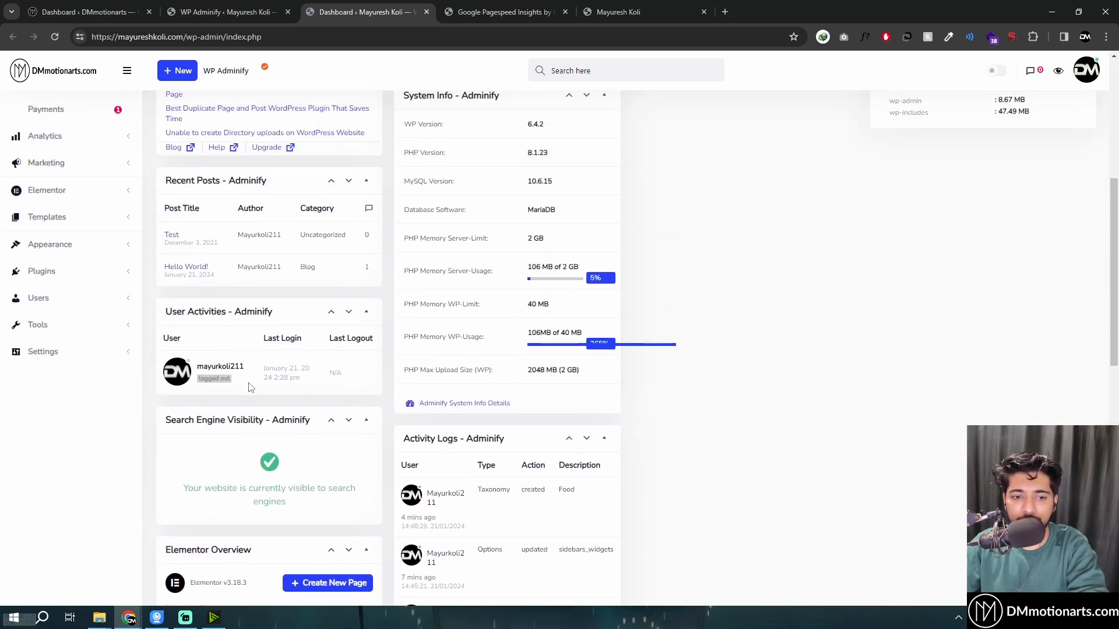
middle_click(347, 10)
Return to the Activity Logs settings and examine the Keep Activity Logs Data retention period
left_click(246, 5)
left_click_drag(502, 278, 467, 289)
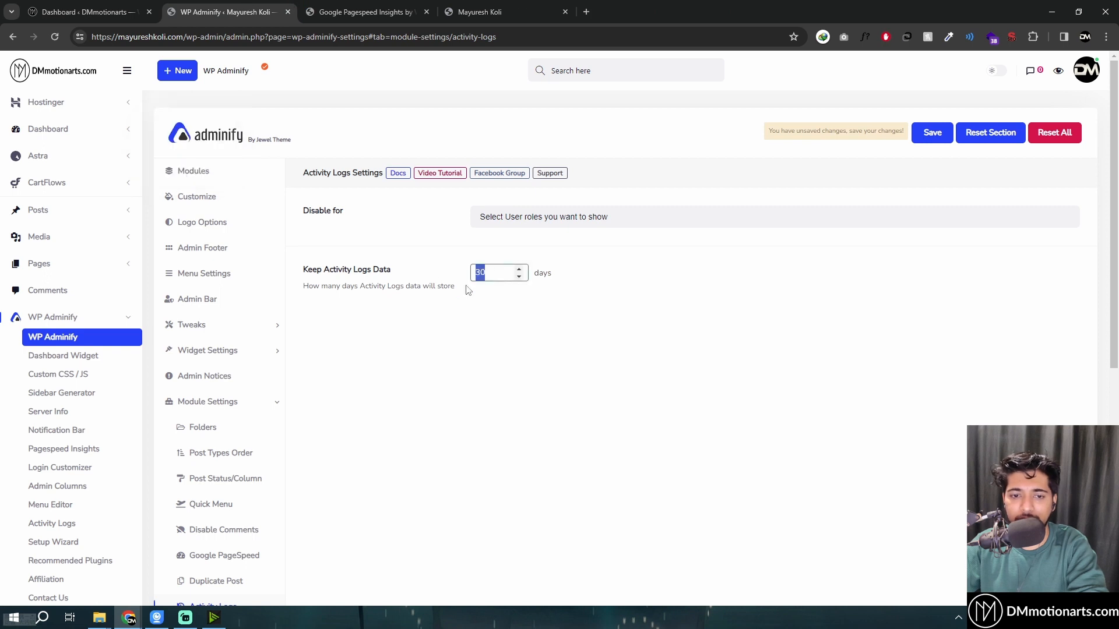
left_click(489, 328)
Open the full Activity Logs page in a separate tab and look through the recorded user actions
scroll(337, 337, "down", 1)
middle_click(56, 467)
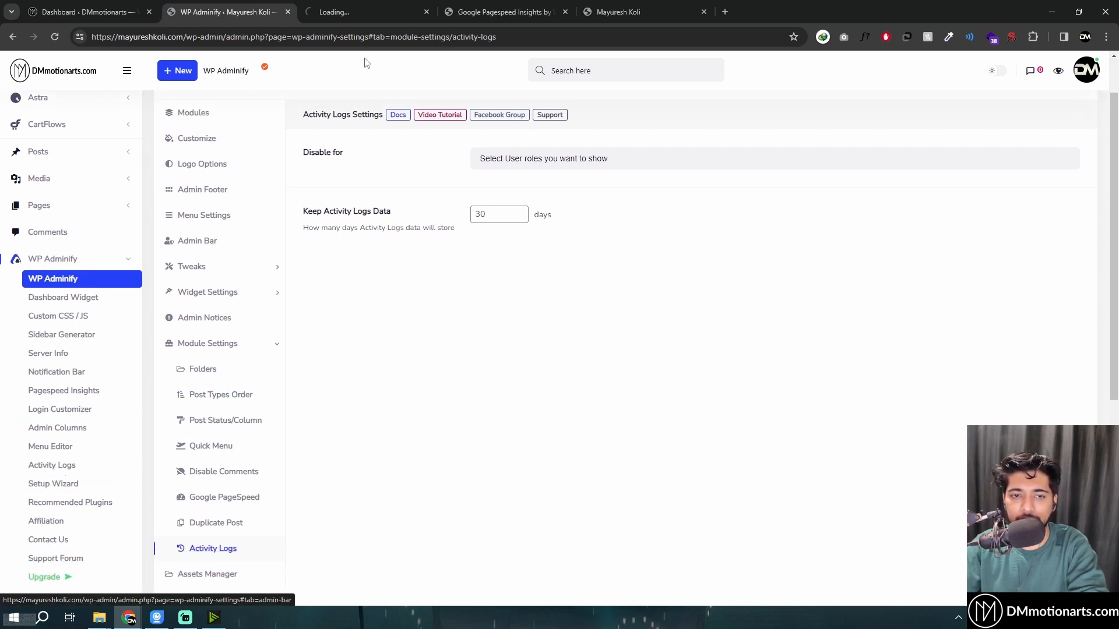
left_click(394, 4)
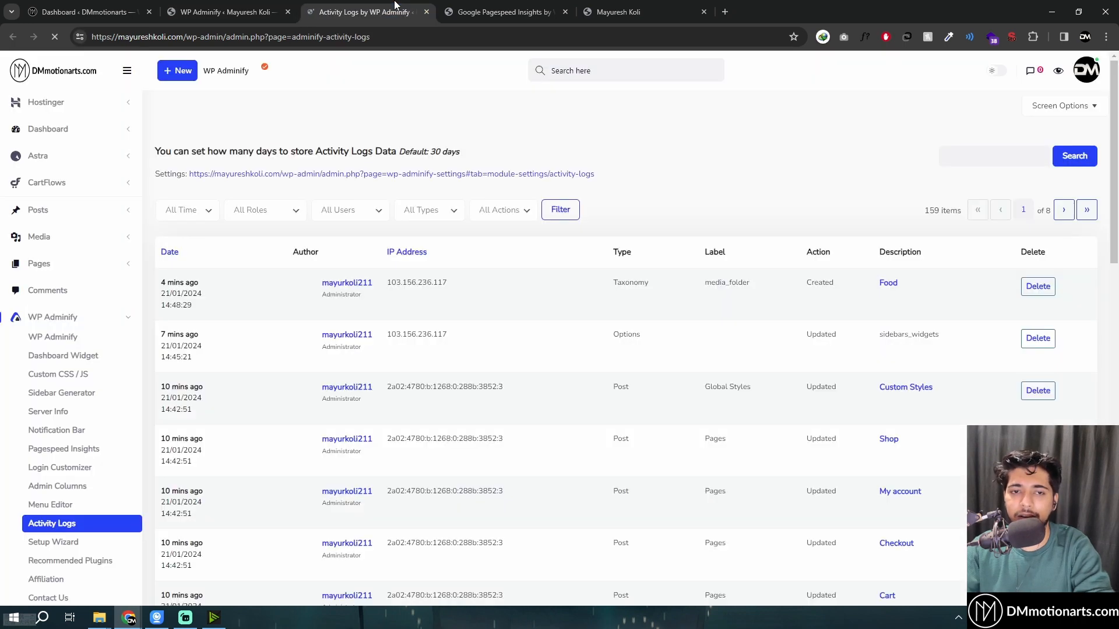
scroll(880, 108, "down", 4)
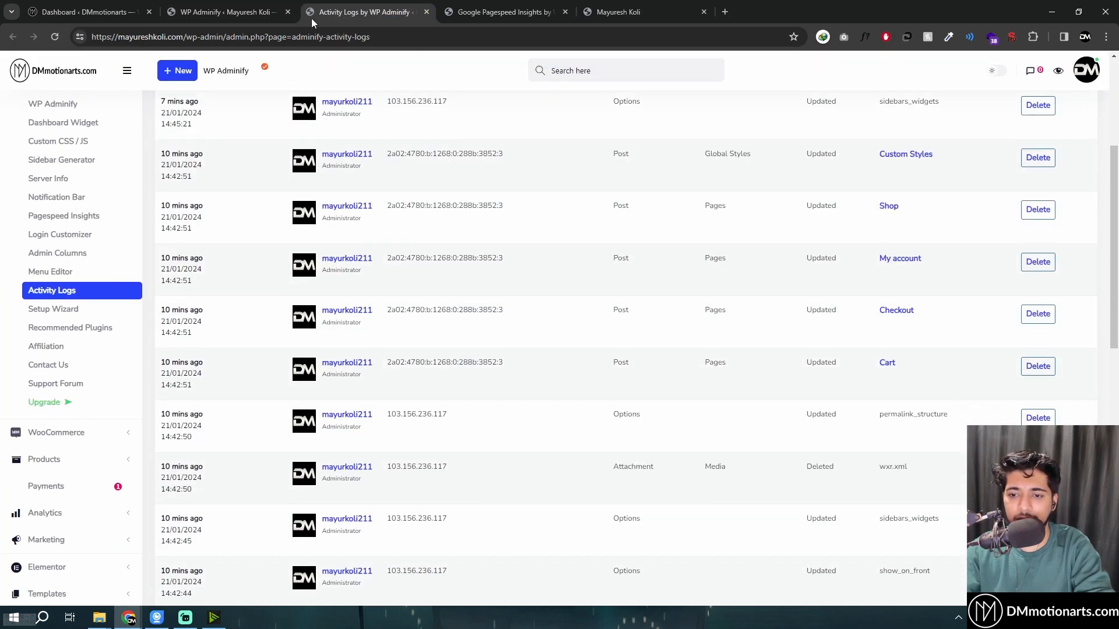
middle_click(339, 6)
Examine the finished Pagespeed Insights report for the home page in both the Mobile and Desktop views
left_click(340, 6)
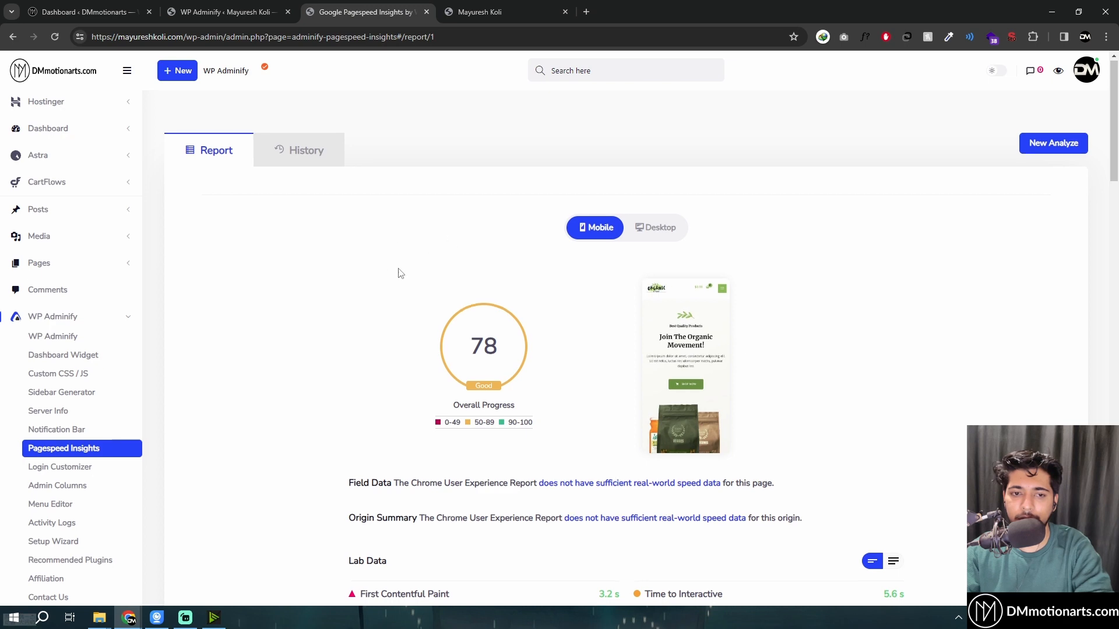
scroll(401, 274, "down", 3)
scroll(525, 244, "up", 3)
left_click(656, 228)
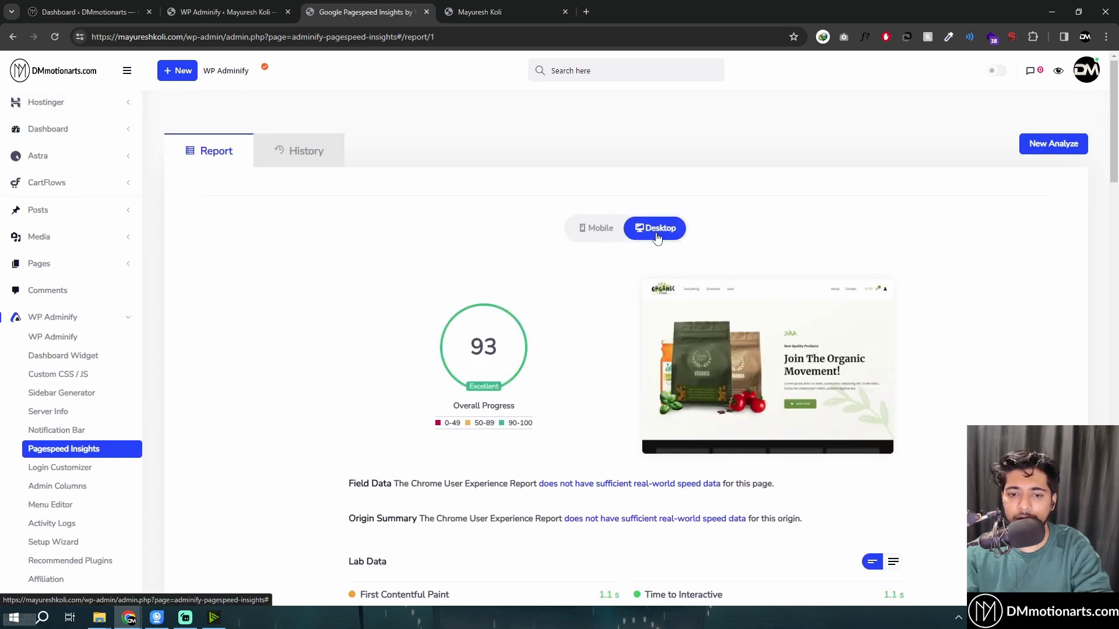
left_click(600, 228)
Review the Pagespeed Insights history, reopen the full report of the saved analysis, and close the Pagespeed Insights page
left_click(300, 151)
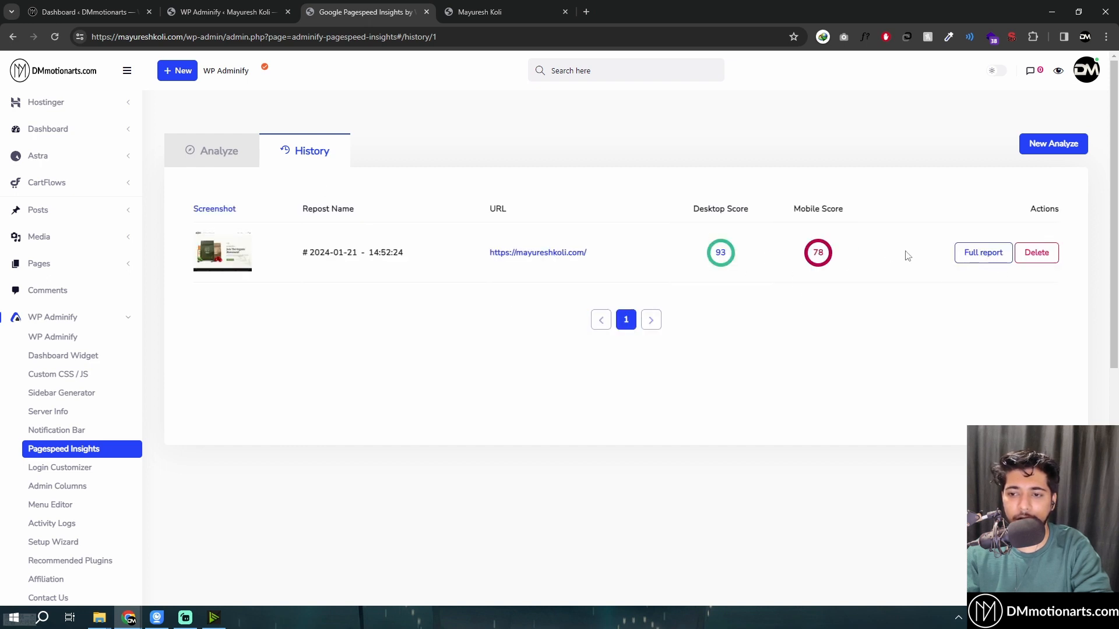
left_click(230, 156)
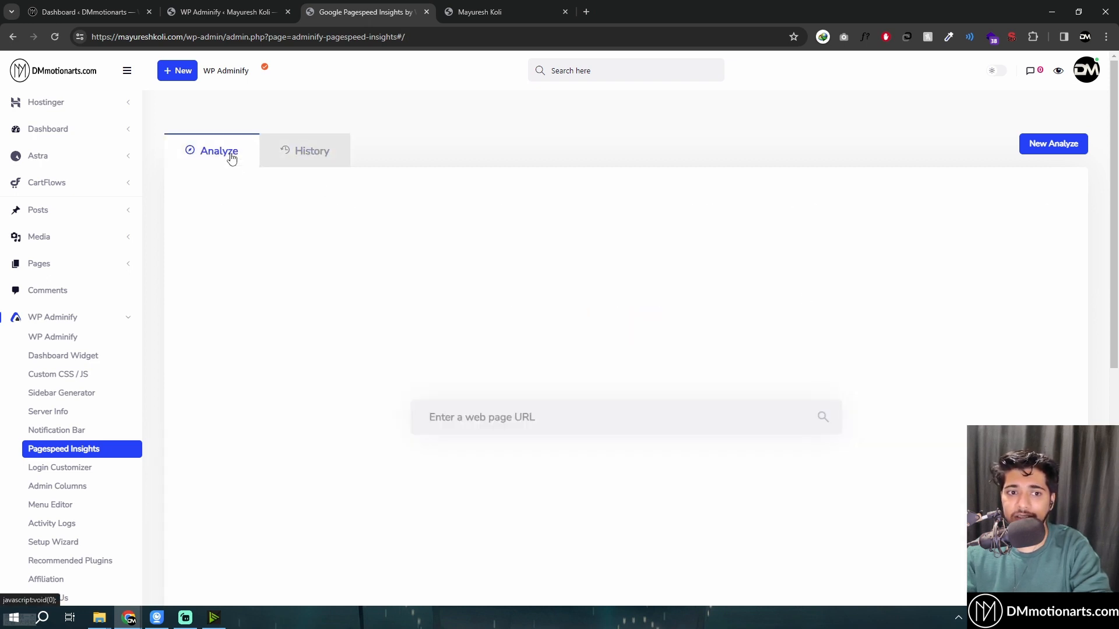
left_click(304, 151)
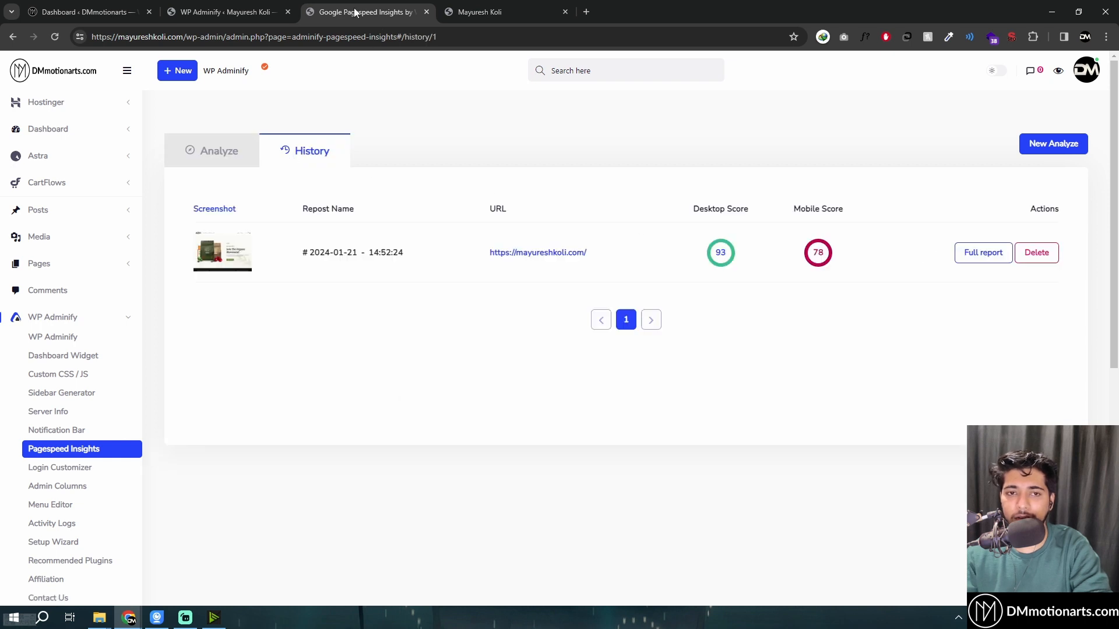
left_click(979, 257)
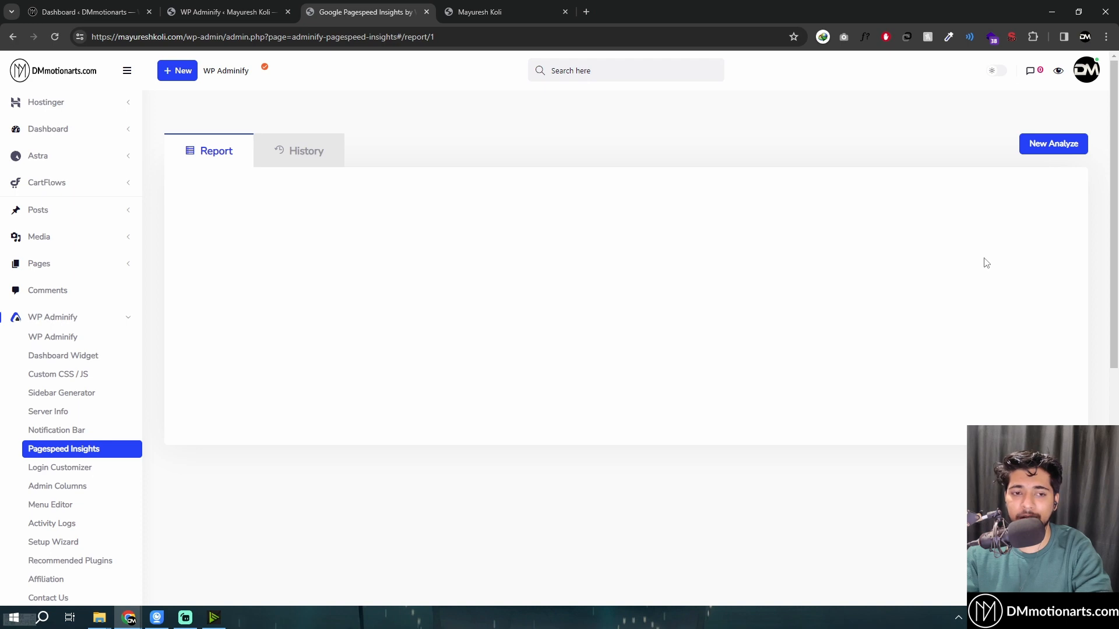
key("ctrl+w")
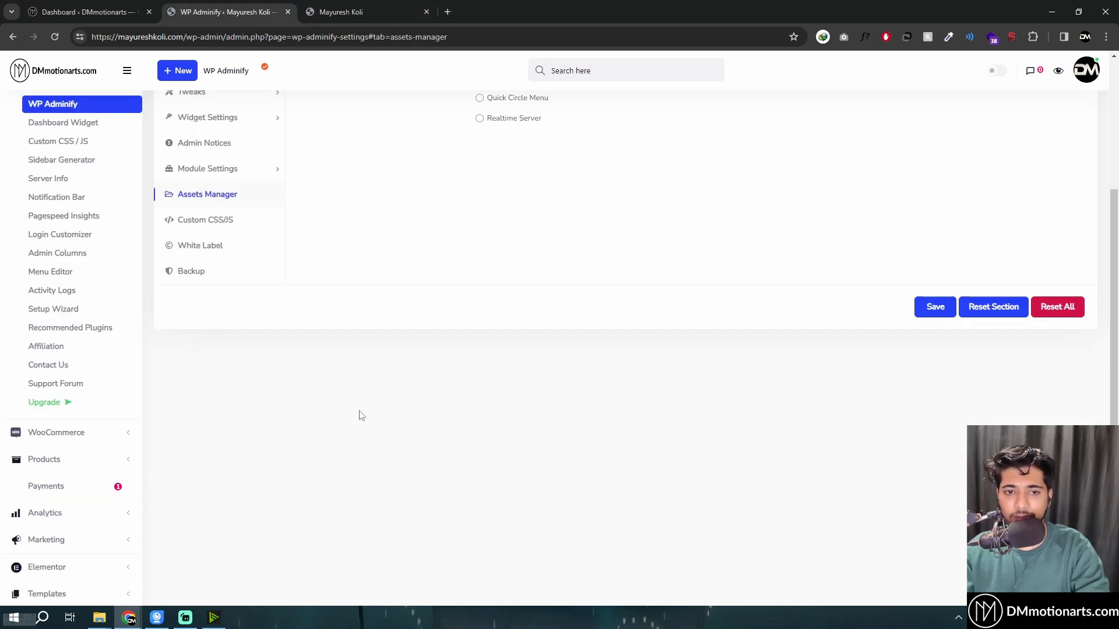
Review the Remove Scripts/Styles options in the Assets Manager settings
scroll(373, 417, "up", 5)
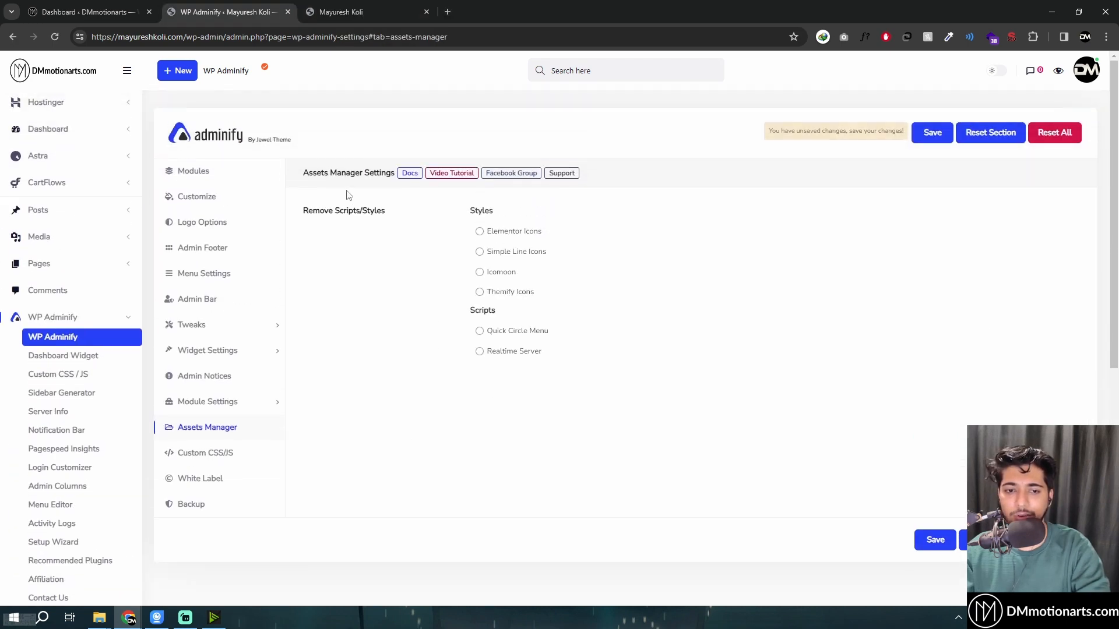
left_click(378, 211)
left_click_drag(330, 210, 302, 212)
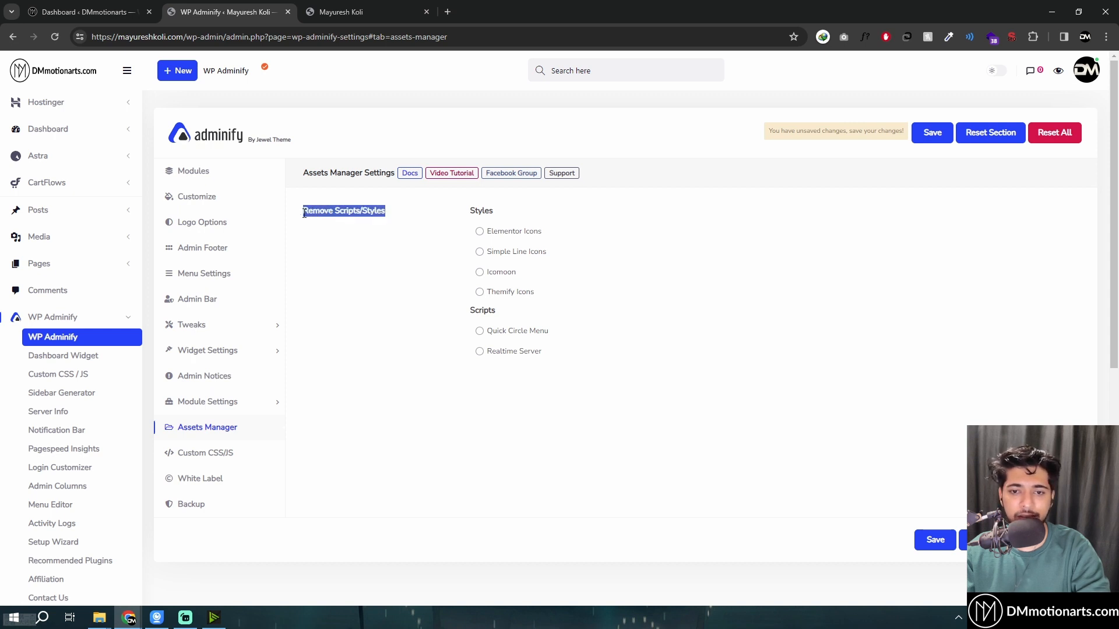
left_click(525, 296)
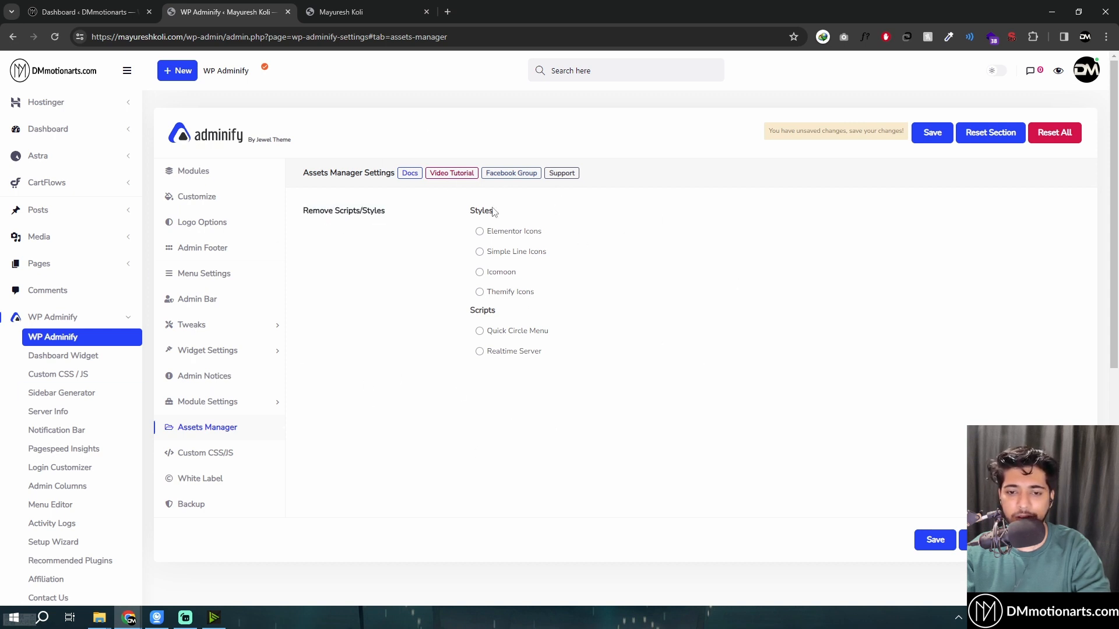
Examine the Custom CSS/JS settings for the admin area, including the notes under the Custom CSS and Custom JavaScript editors
left_click(211, 455)
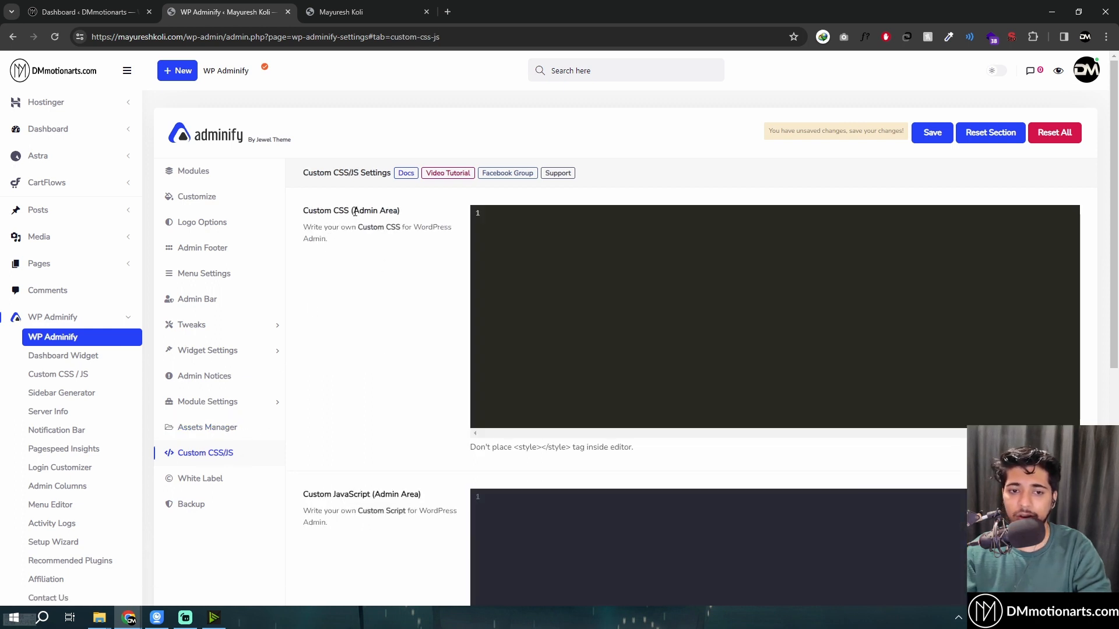
left_click_drag(353, 211, 396, 211)
left_click(379, 468)
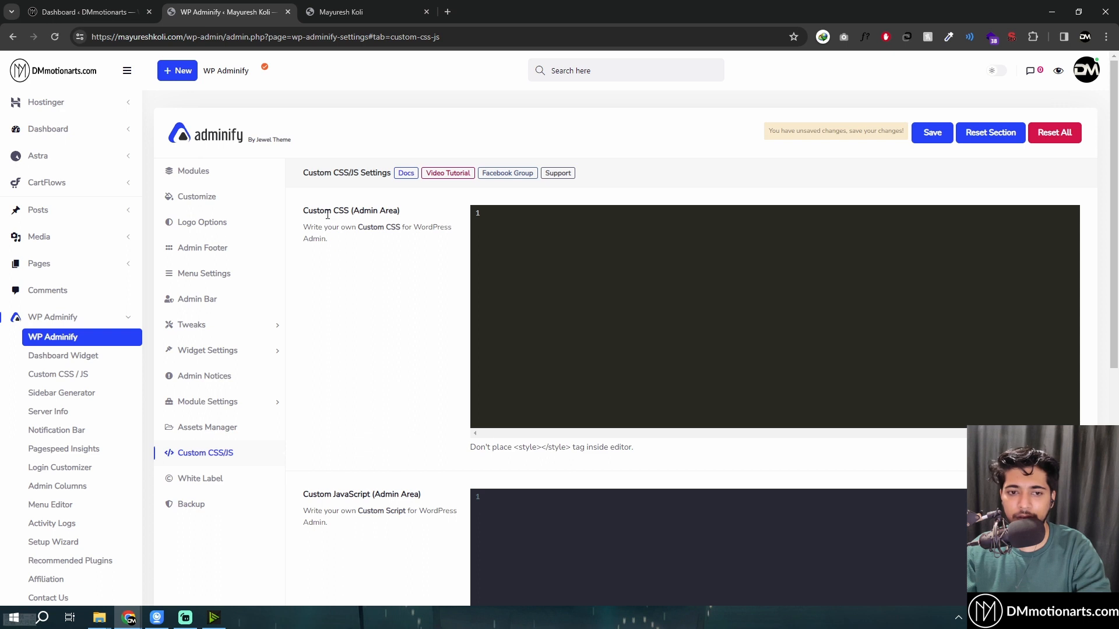
scroll(460, 378, "down", 2)
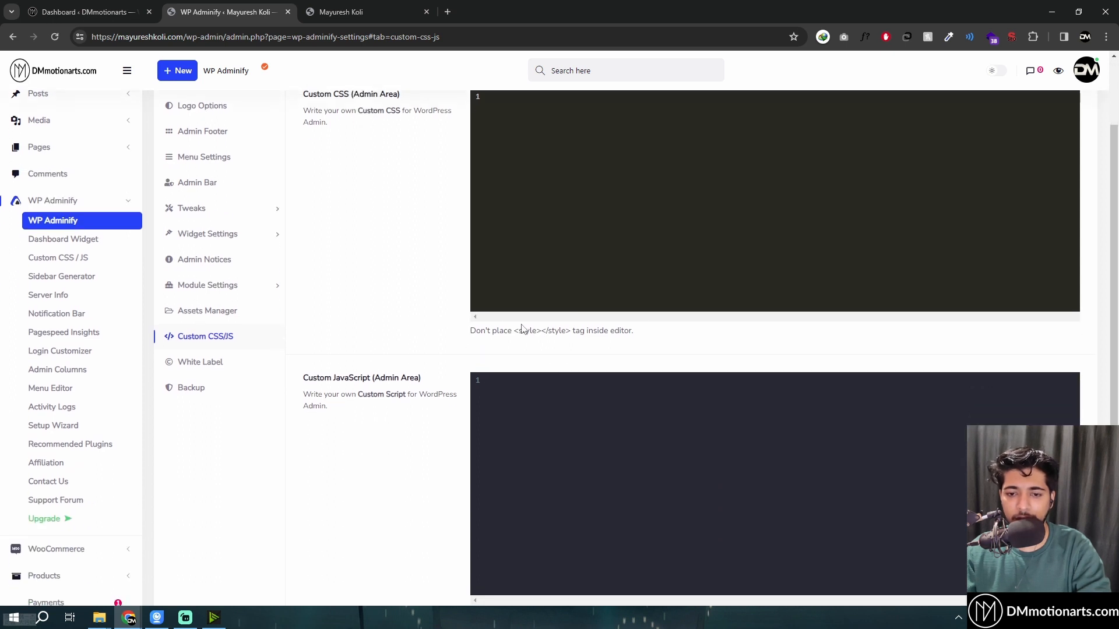
left_click_drag(514, 330, 570, 330)
left_click(567, 330)
scroll(371, 354, "down", 4)
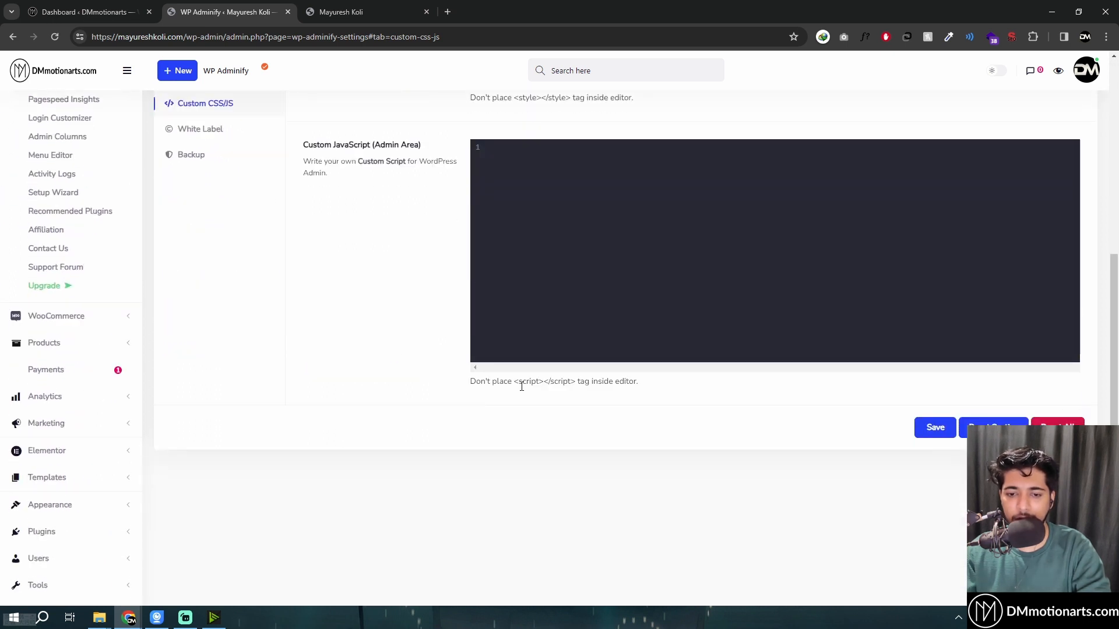
left_click_drag(515, 382, 577, 381)
left_click(471, 349)
scroll(306, 218, "up", 1)
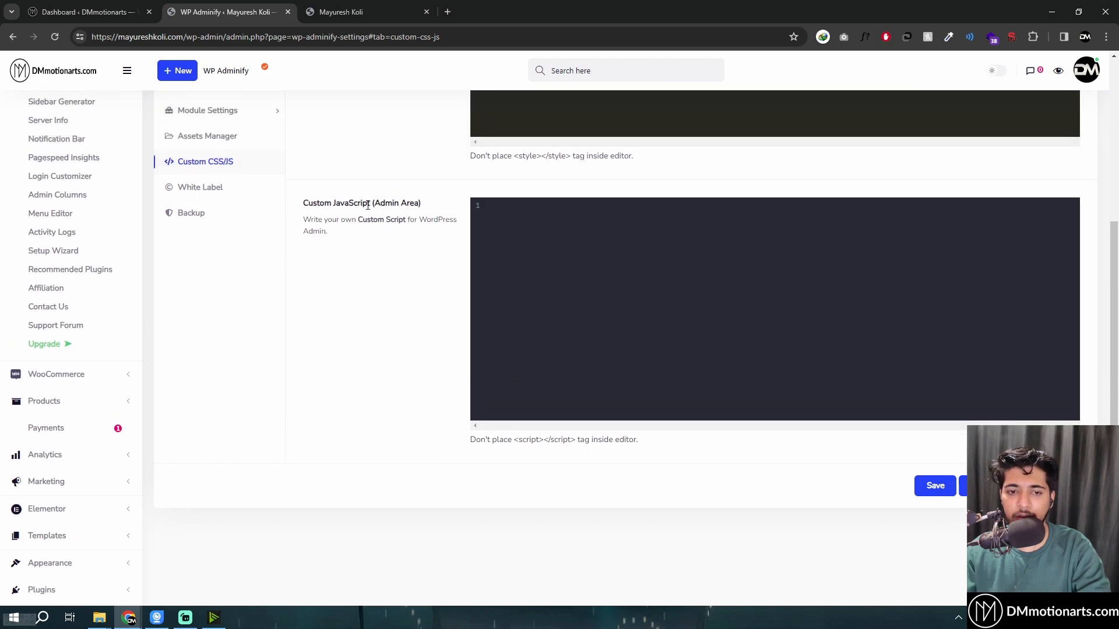
scroll(382, 294, "up", 5)
left_click_drag(333, 206, 346, 206)
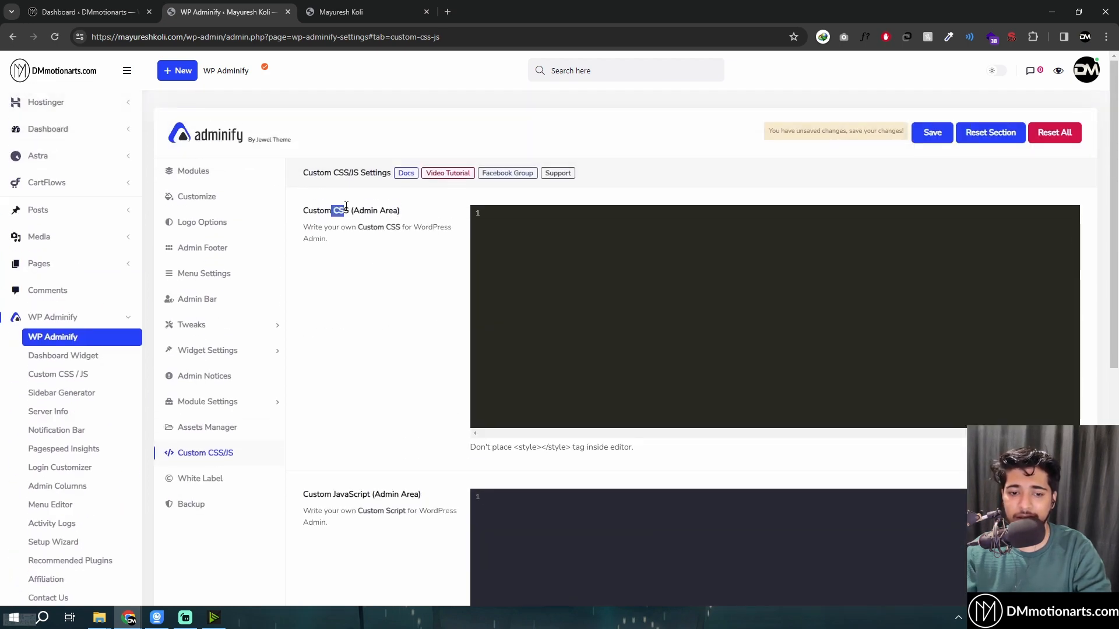
Review the White Label settings and the Backup import, export and reset options
left_click(214, 479)
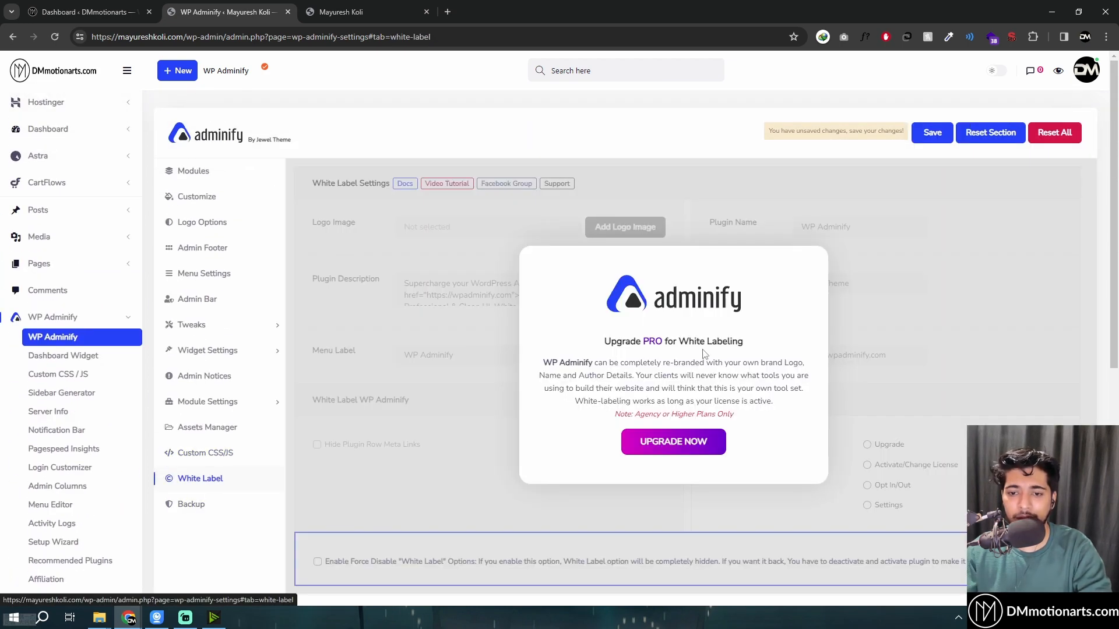
left_click(200, 505)
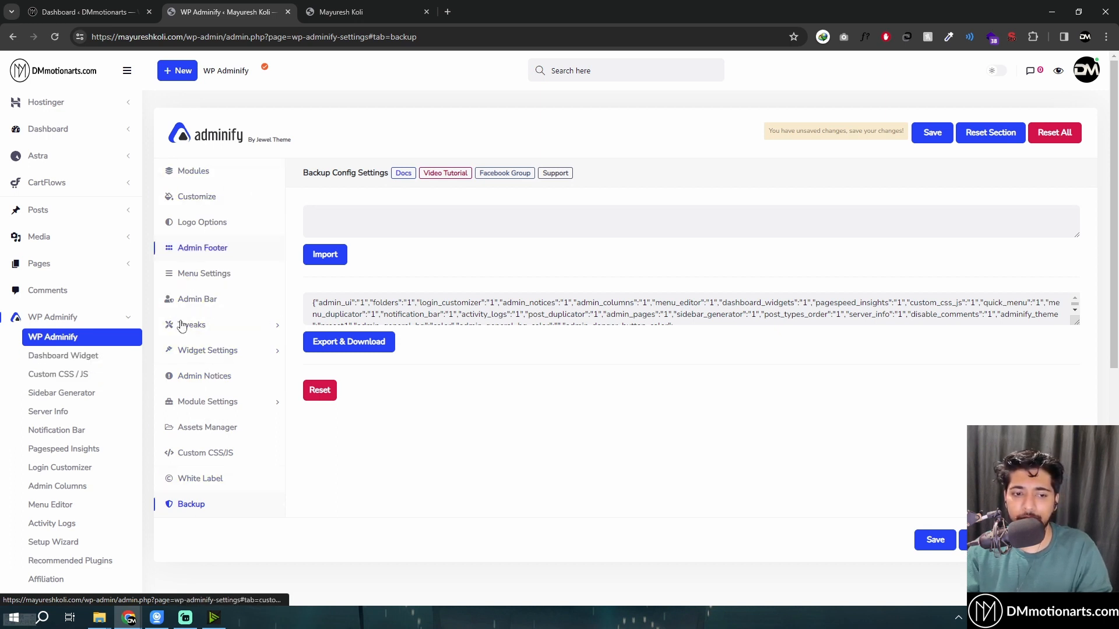
Add a new dashboard widget titled DMmotionarts.com with the editor content "Subscribe and Like"
left_click(75, 359)
left_click(610, 110)
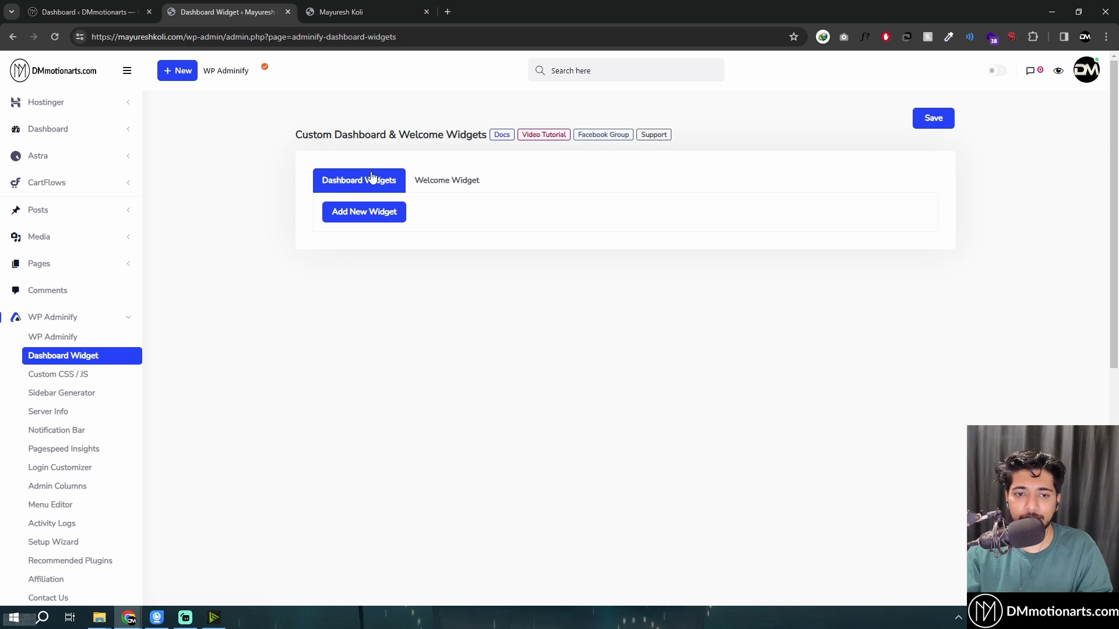
left_click(364, 211)
left_click(533, 249)
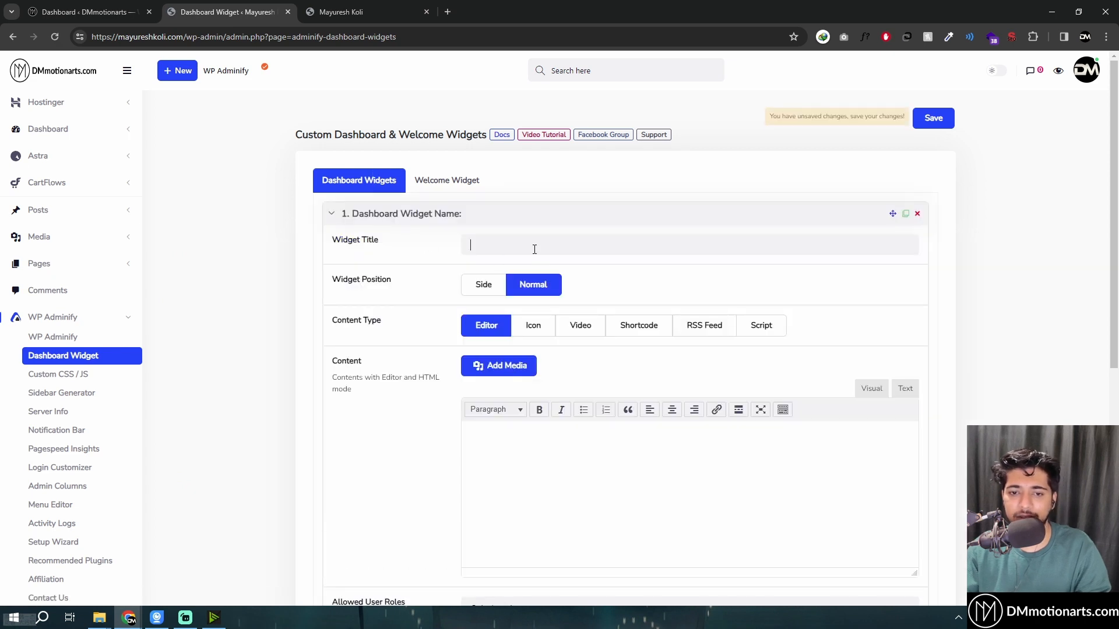
type("W")
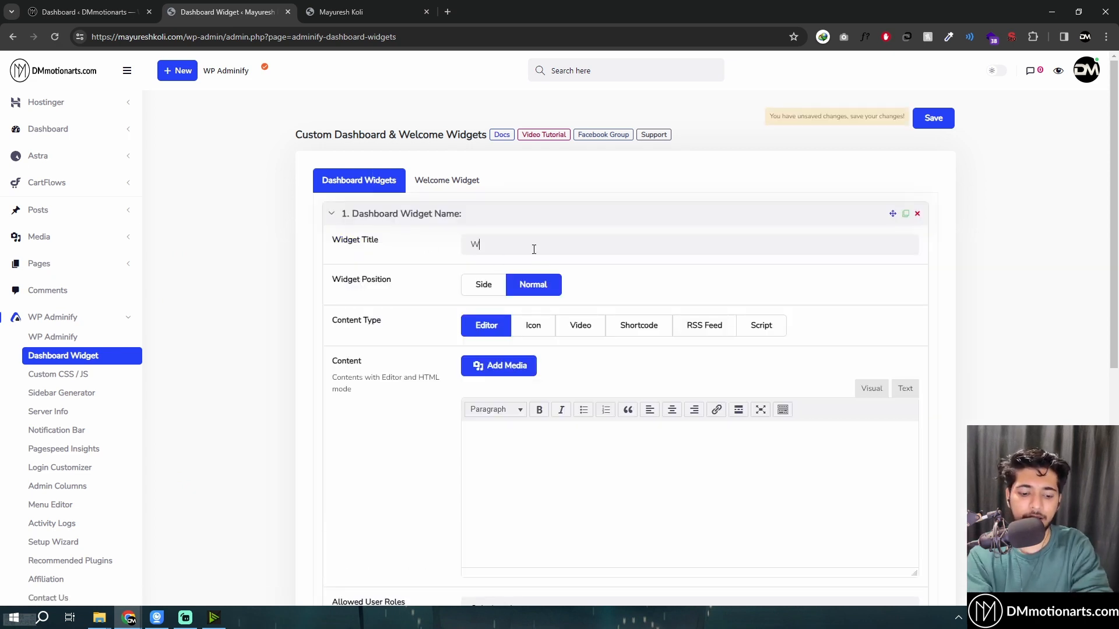
type("eb")
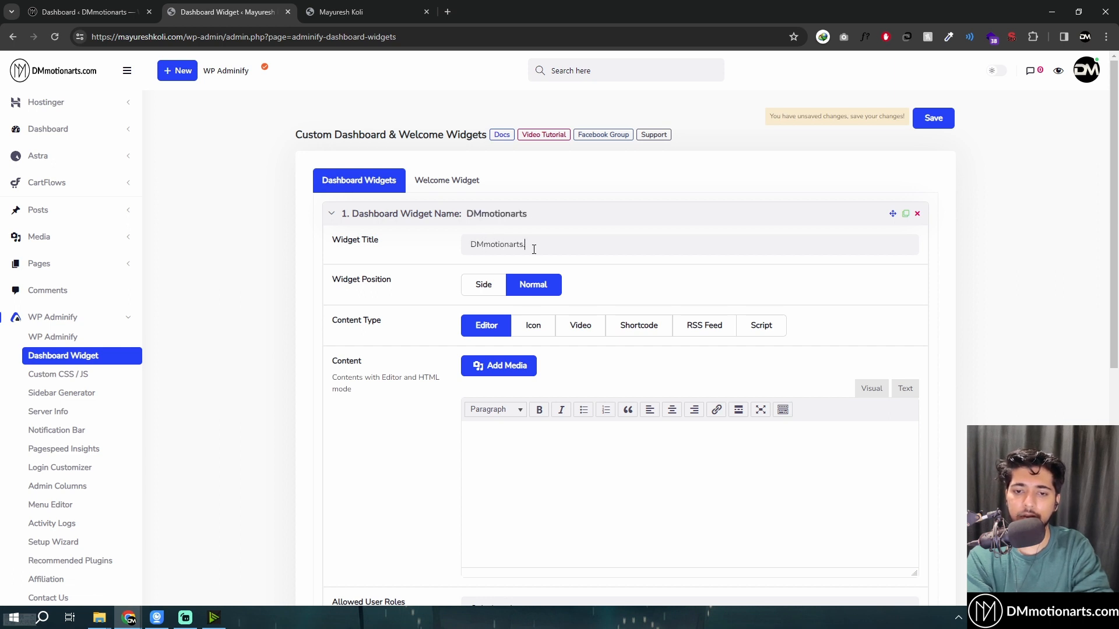
left_click(605, 450)
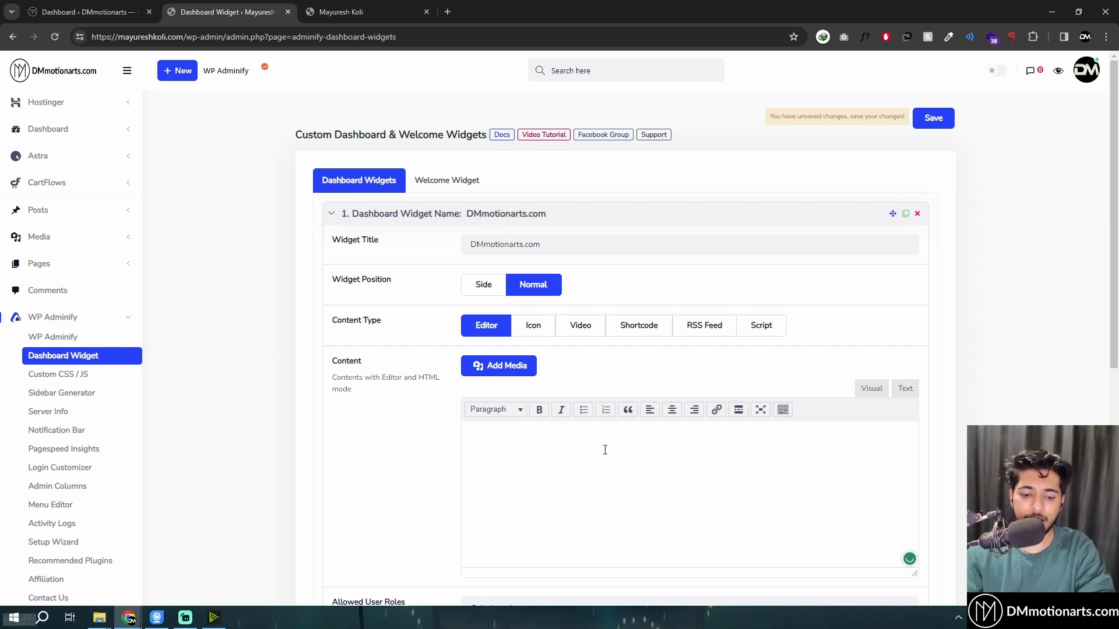
type("Sbu")
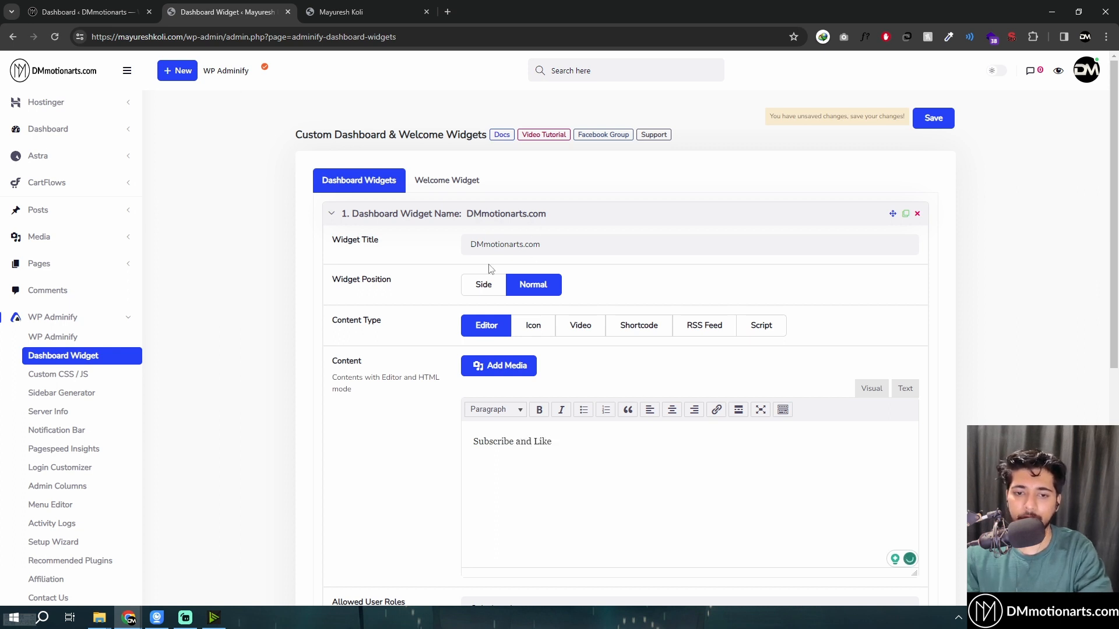
Review the new widget's position, content type and allowed user role options, keeping Editor as the content type
left_click(485, 288)
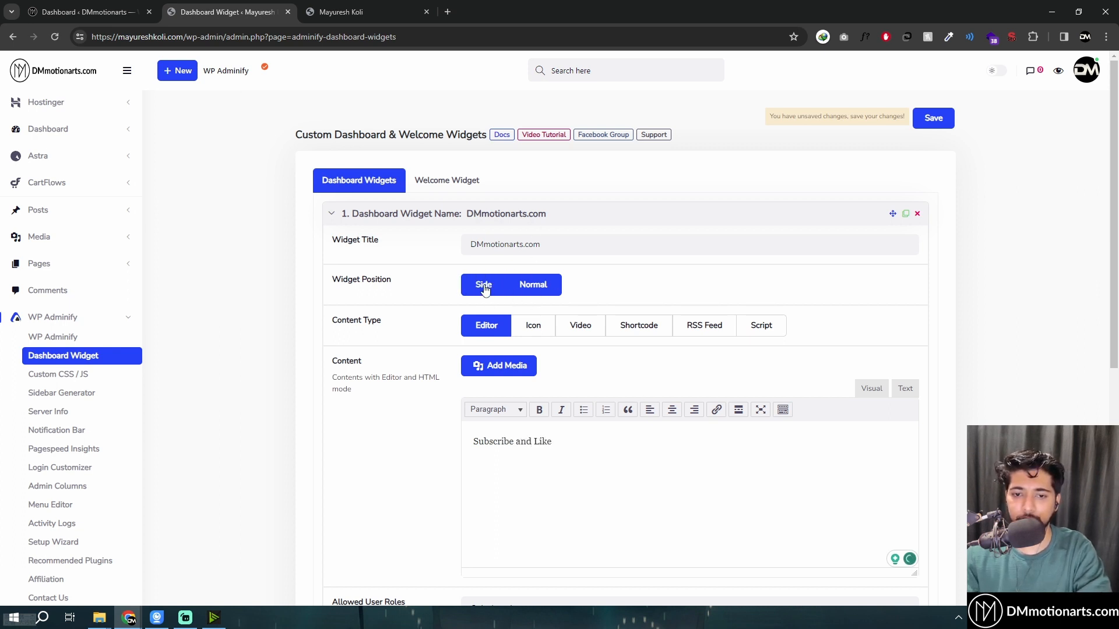
left_click(533, 325)
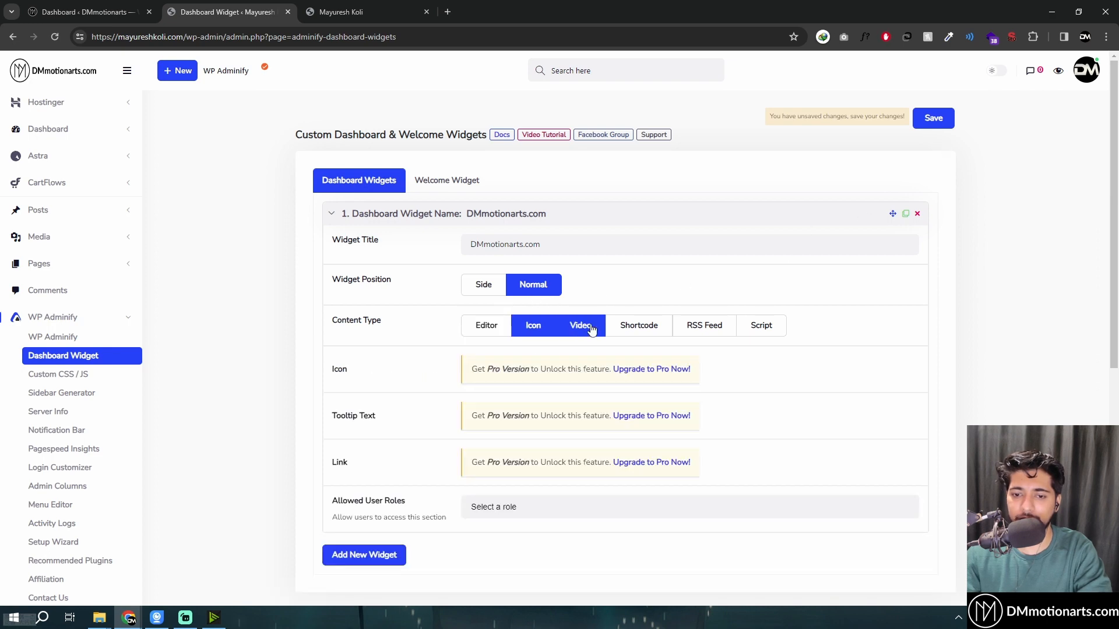
left_click(581, 325)
left_click(704, 326)
left_click(486, 325)
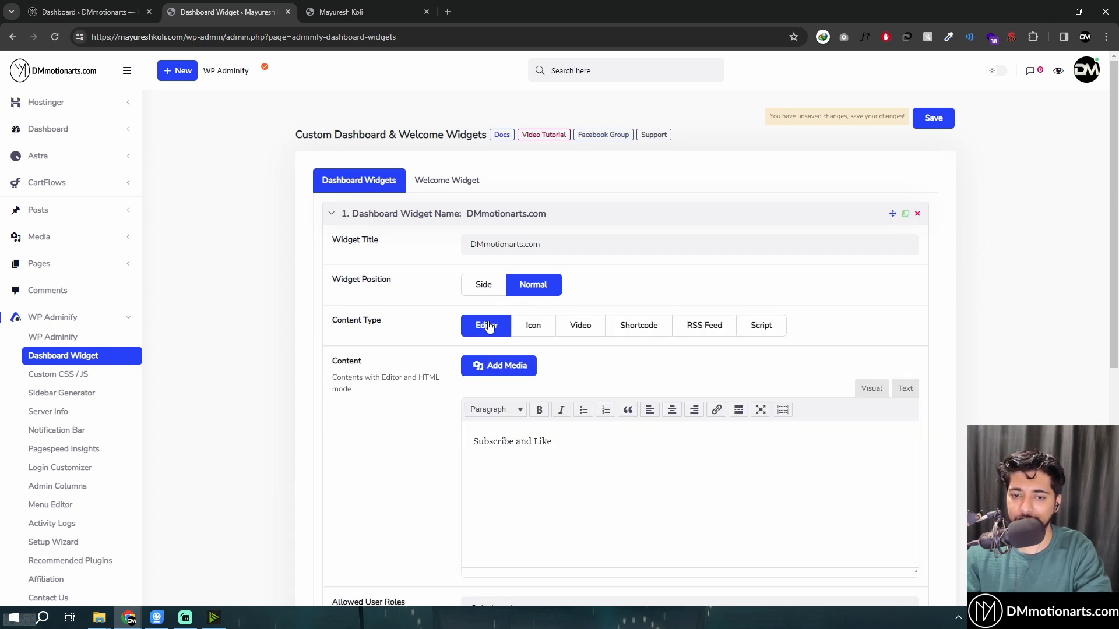
scroll(461, 373, "down", 4)
left_click(564, 377)
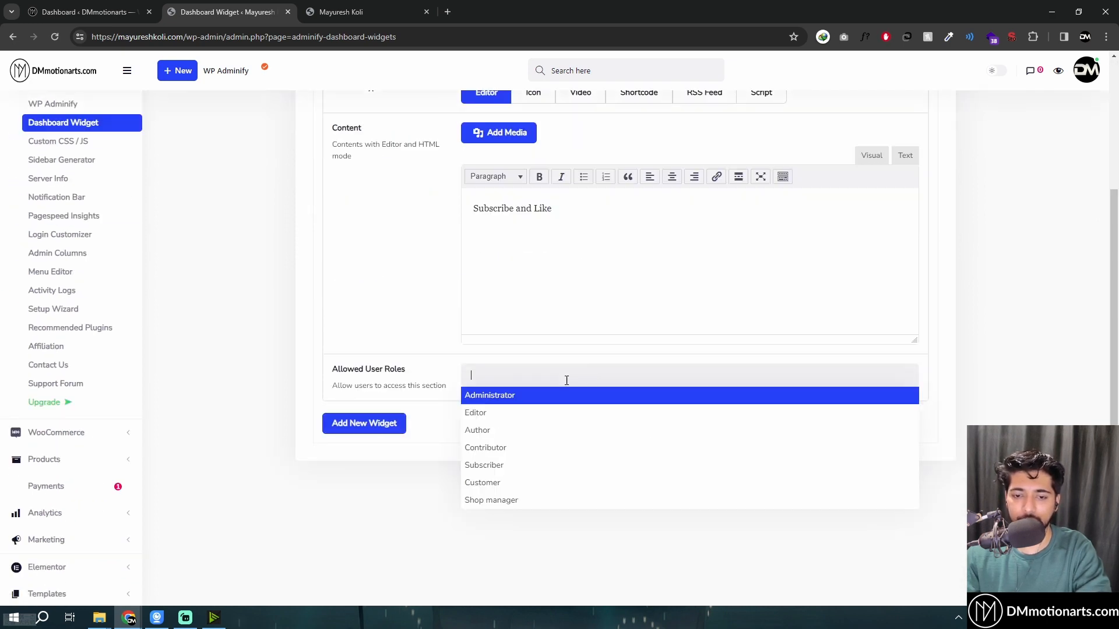
left_click(434, 409)
Save the dashboard widget settings and open the dashboard home page in a separate tab
scroll(822, 330, "up", 4)
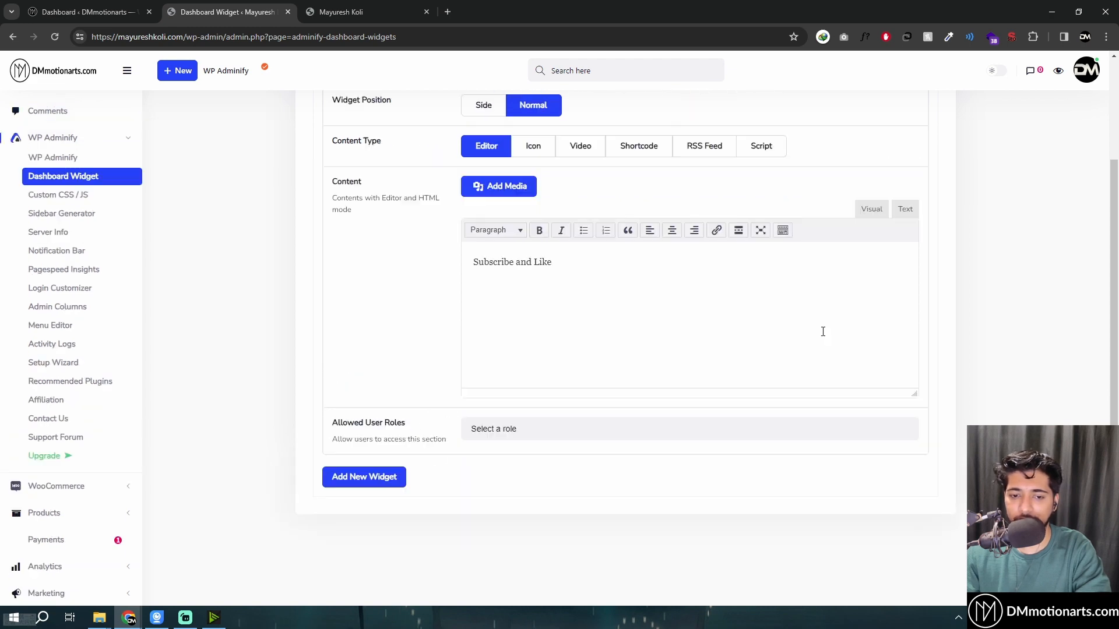
key("ctrl+s")
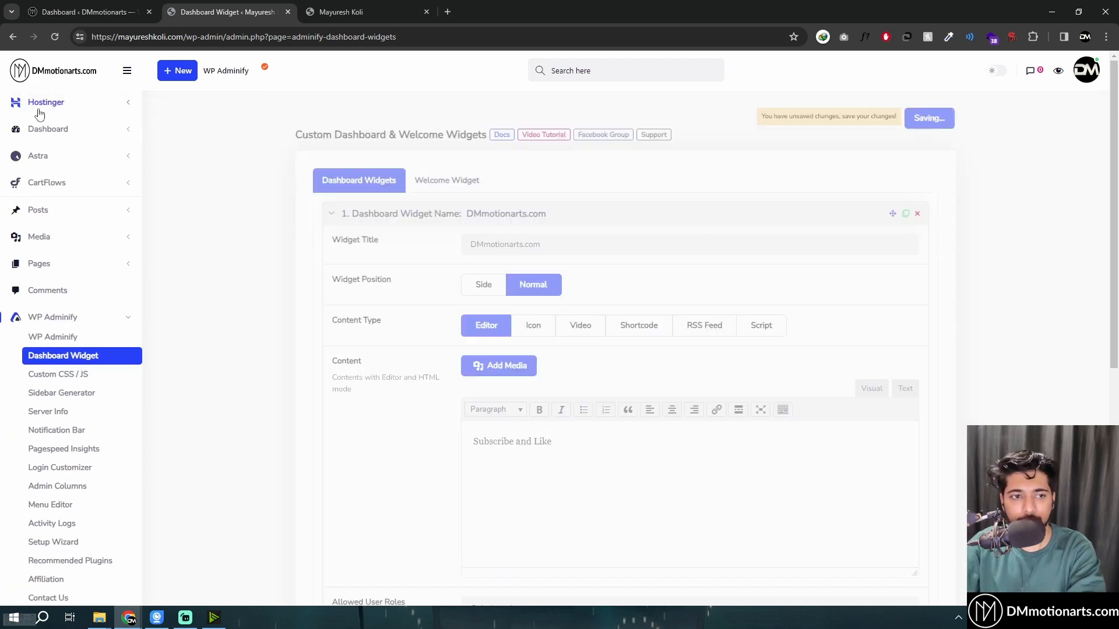
mouse_move(45, 129)
middle_click(150, 125)
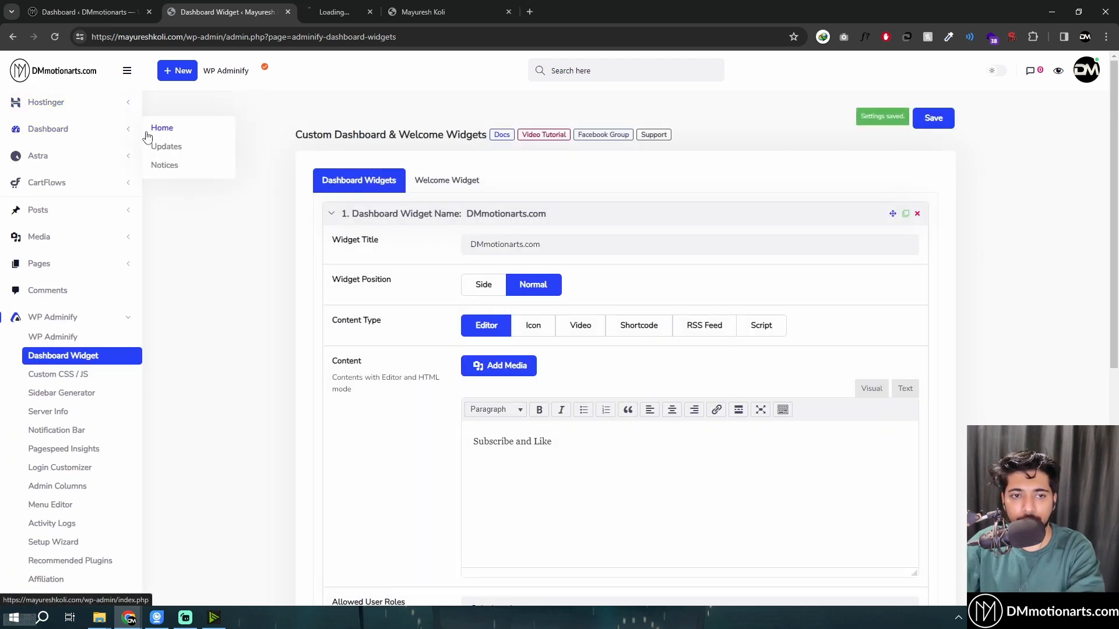
left_click(367, 6)
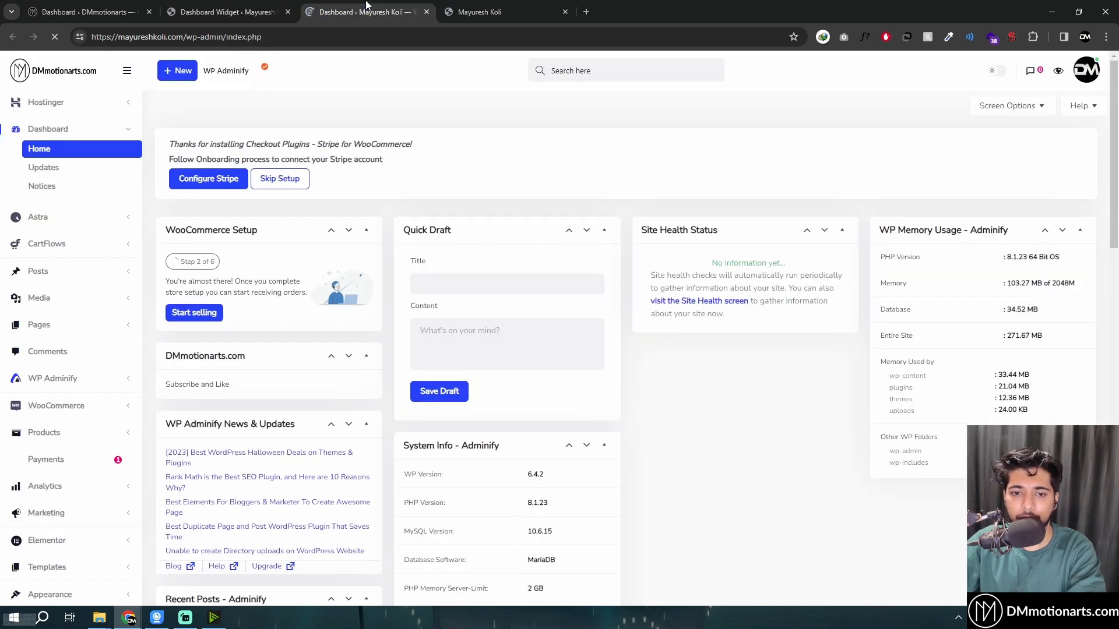
Look through the dashboard home page and move the DMmotionarts.com widget below Site Health Status
scroll(697, 330, "down", 15)
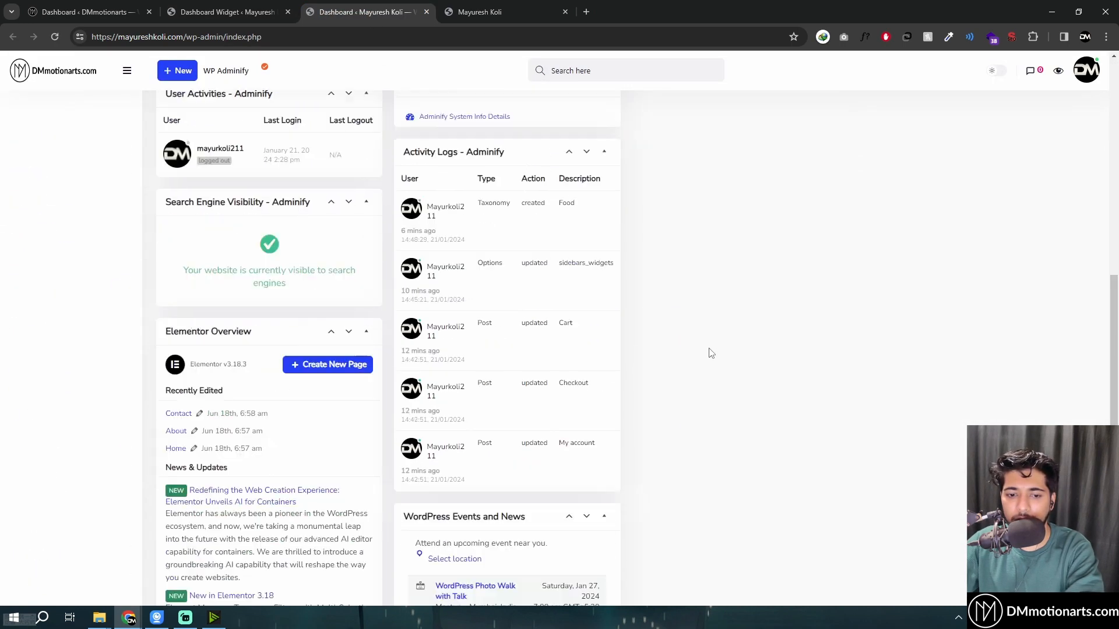
scroll(647, 411, "up", 15)
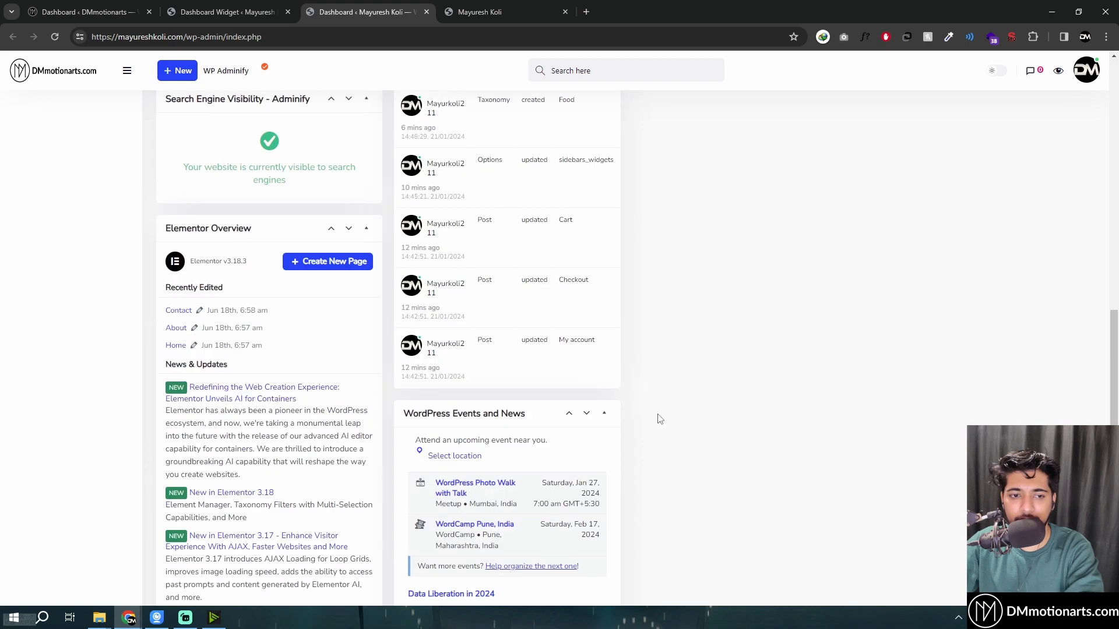
left_click(999, 111)
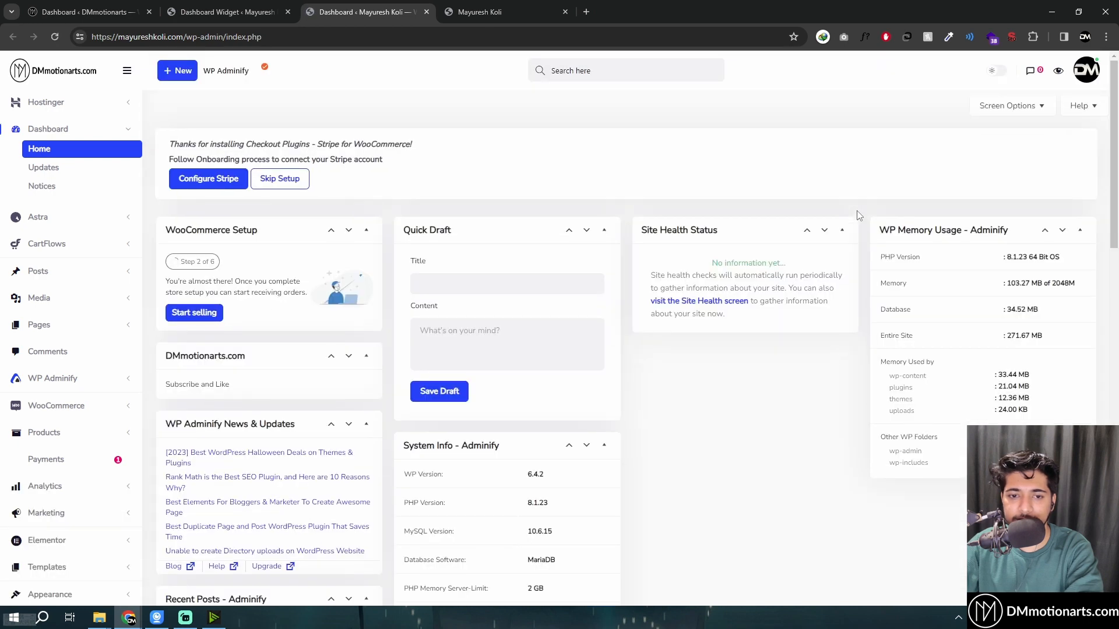
scroll(619, 380, "down", 3)
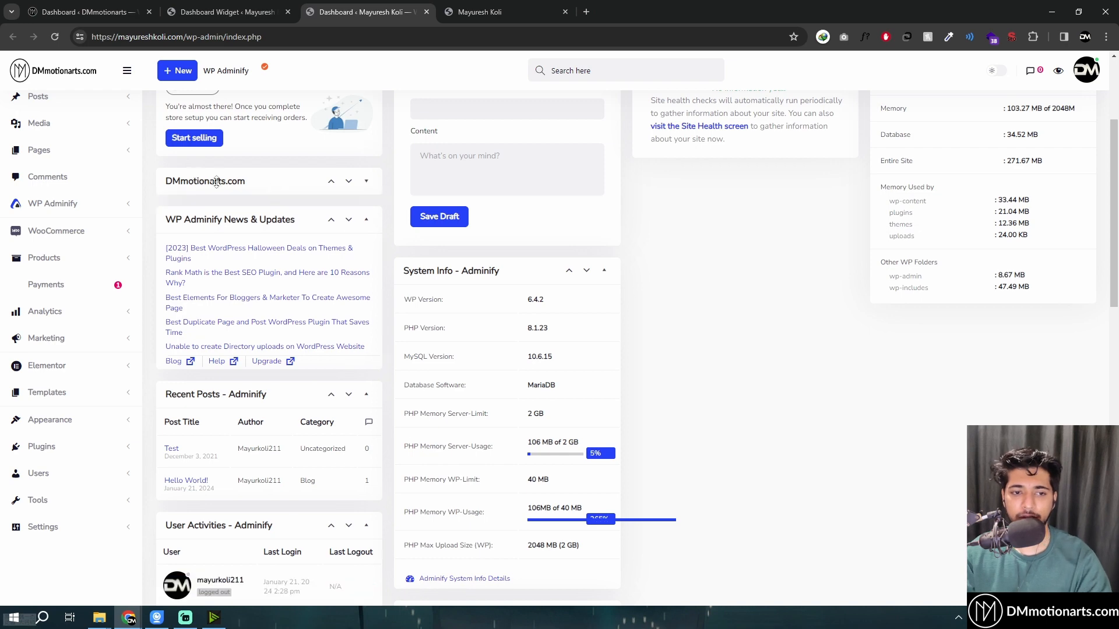
left_click_drag(232, 185, 729, 189)
scroll(716, 326, "up", 3)
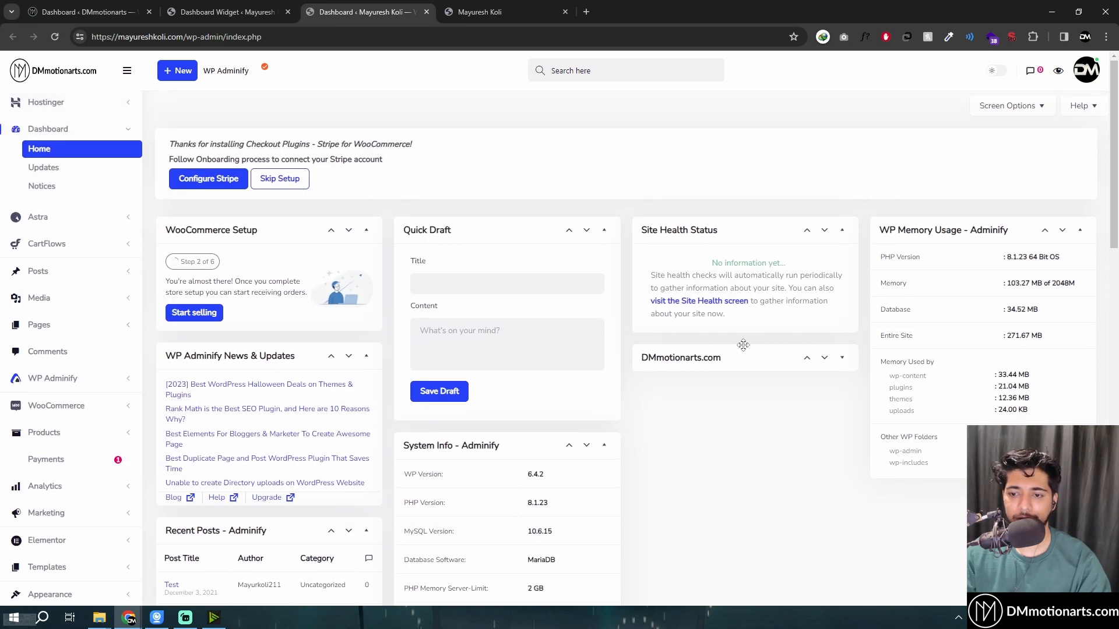
Return to the Dashboard Widget settings and review the Shortcode, Video, RSS Feed and Script content types, ending on Editor
left_click(228, 12)
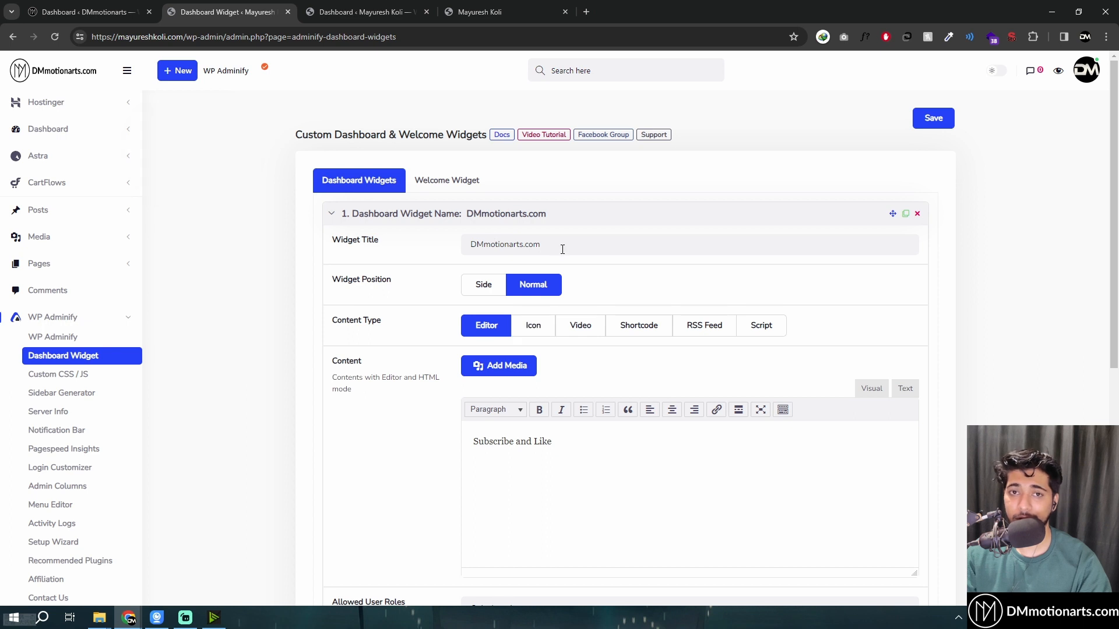
scroll(623, 314, "down", 2)
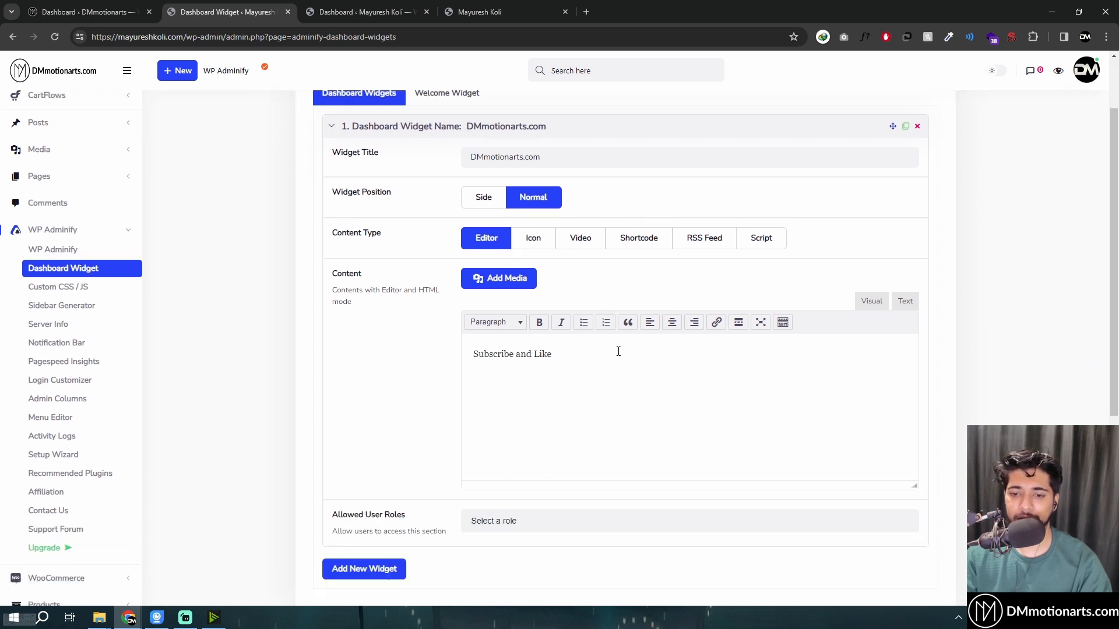
left_click(630, 207)
left_click(584, 209)
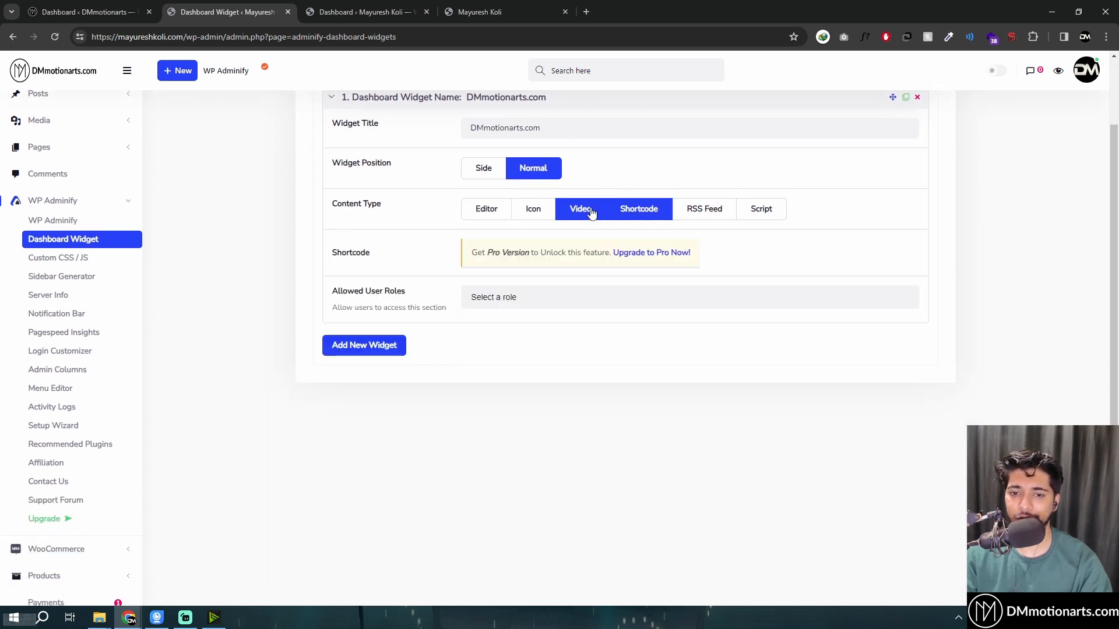
left_click(495, 208)
left_click(708, 209)
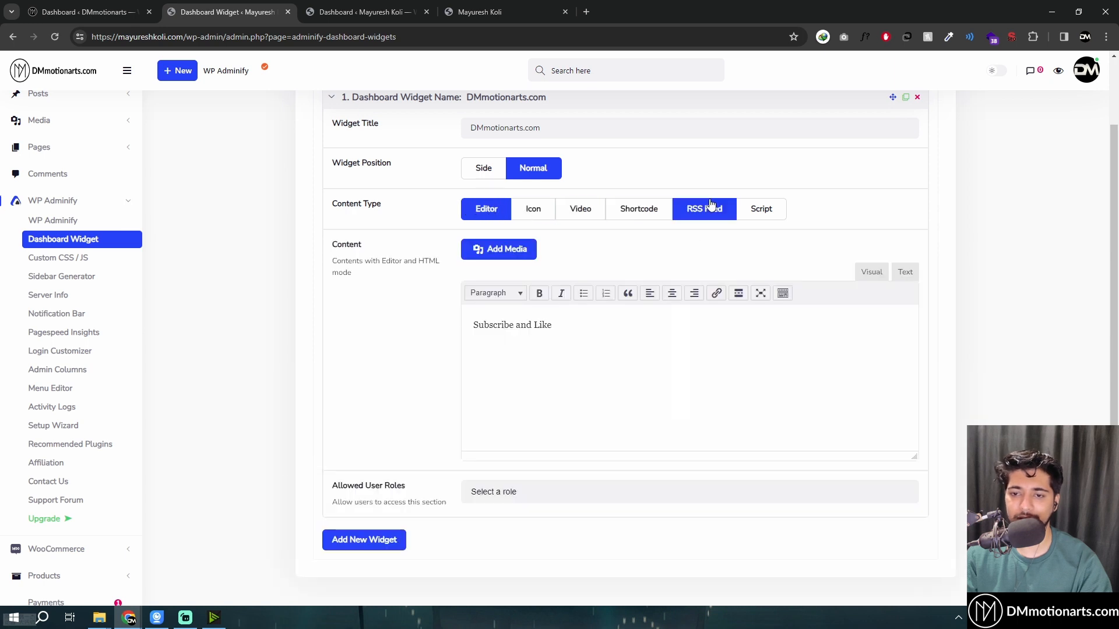
left_click(760, 211)
left_click(483, 210)
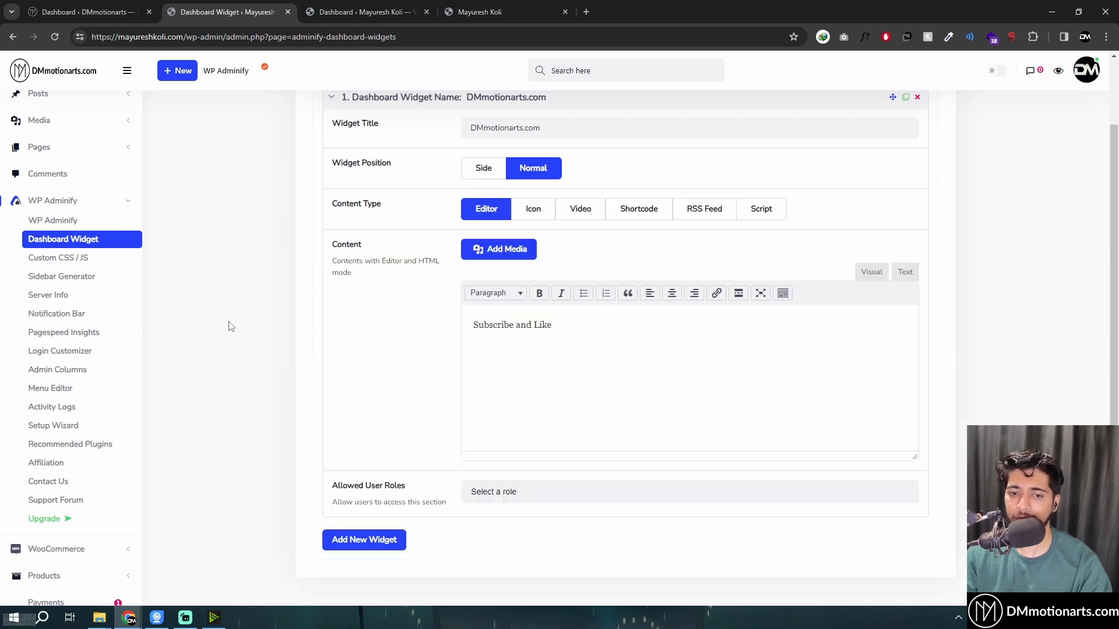
scroll(128, 300, "up", 2)
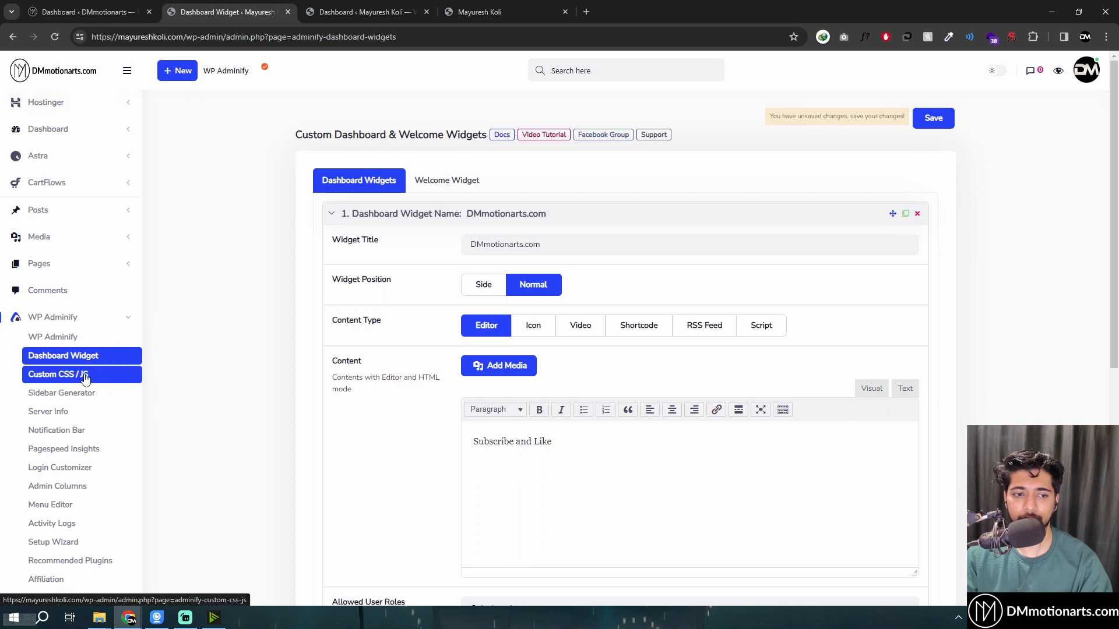
Open the WP Adminify Custom CSS / JS page without saving the widget changes, and add a blank header/footer snippet
left_click(70, 377)
left_click(647, 111)
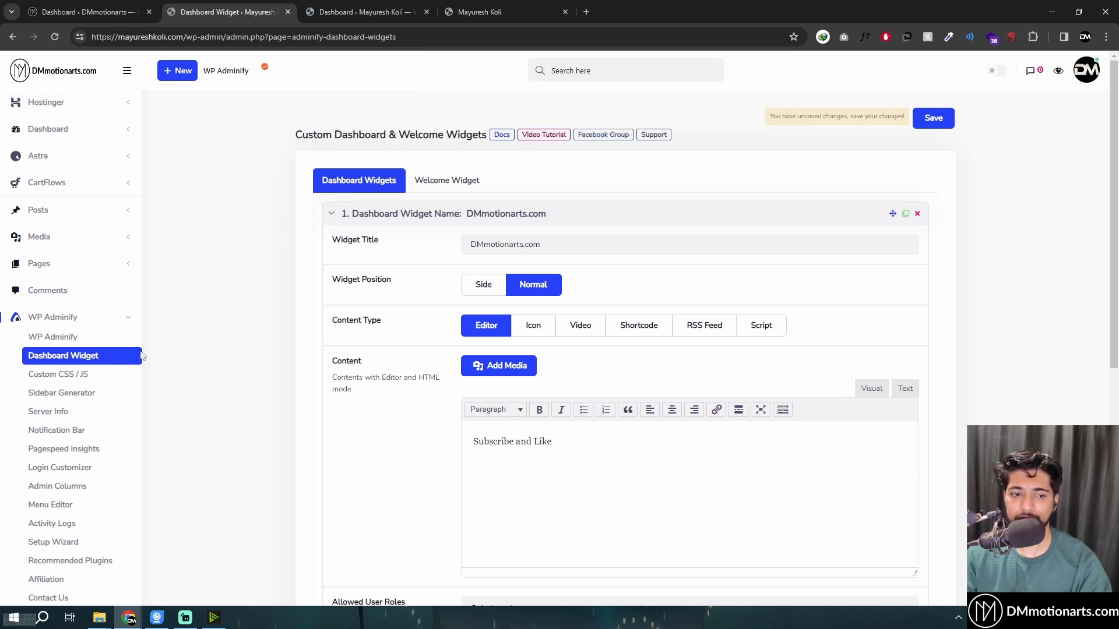
left_click(83, 375)
left_click(612, 136)
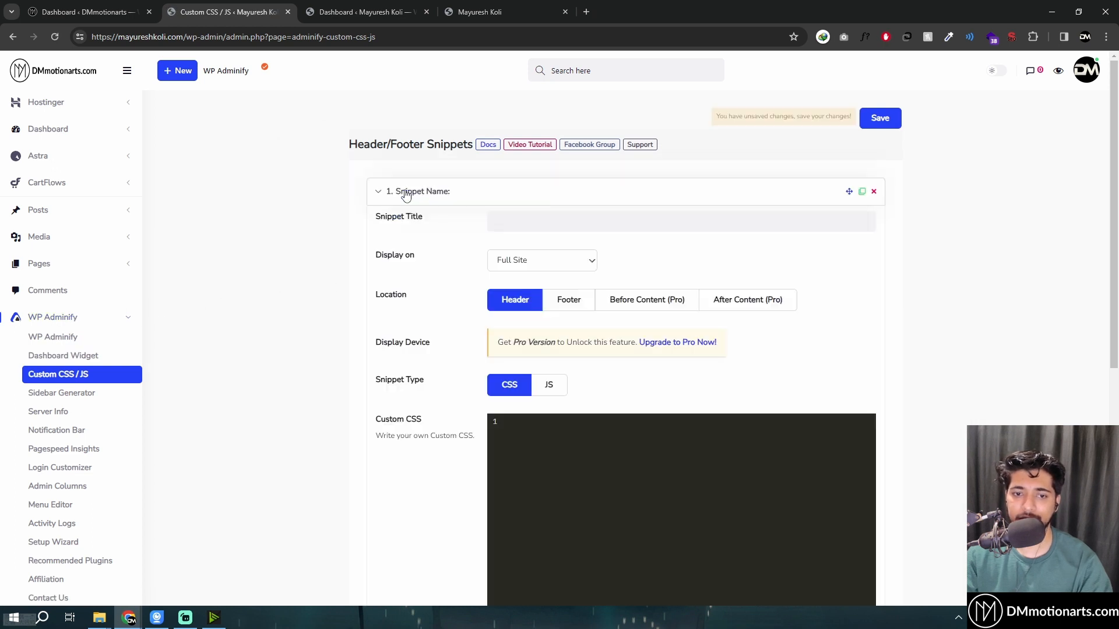
Review the blank snippet's Display on choices and its Footer, Before Content and After Content locations, ending on Header
left_click(577, 268)
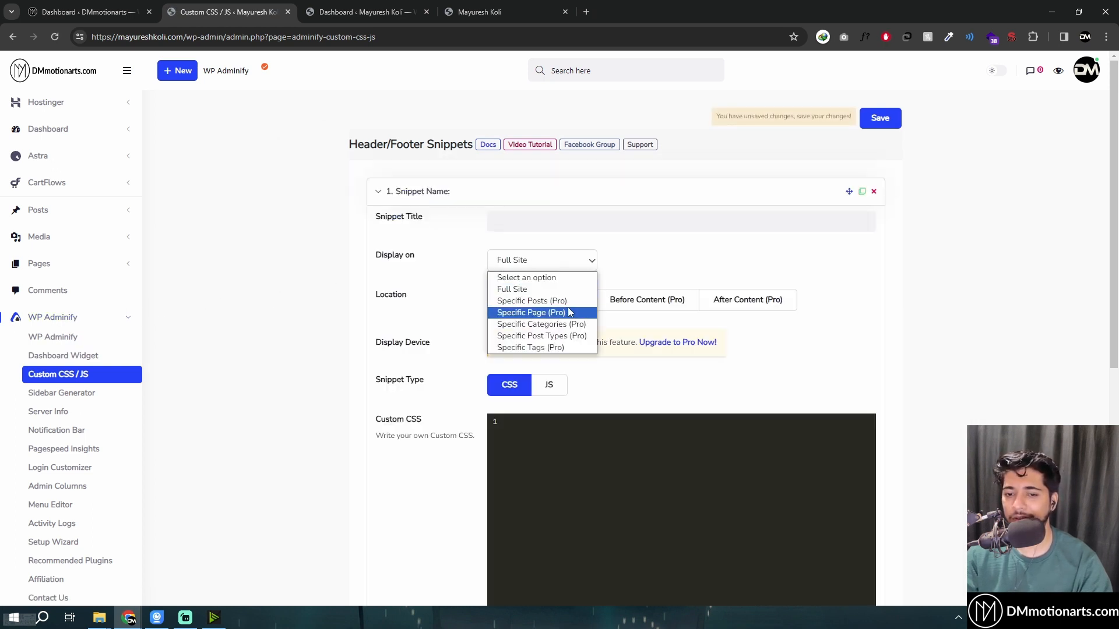
left_click(856, 343)
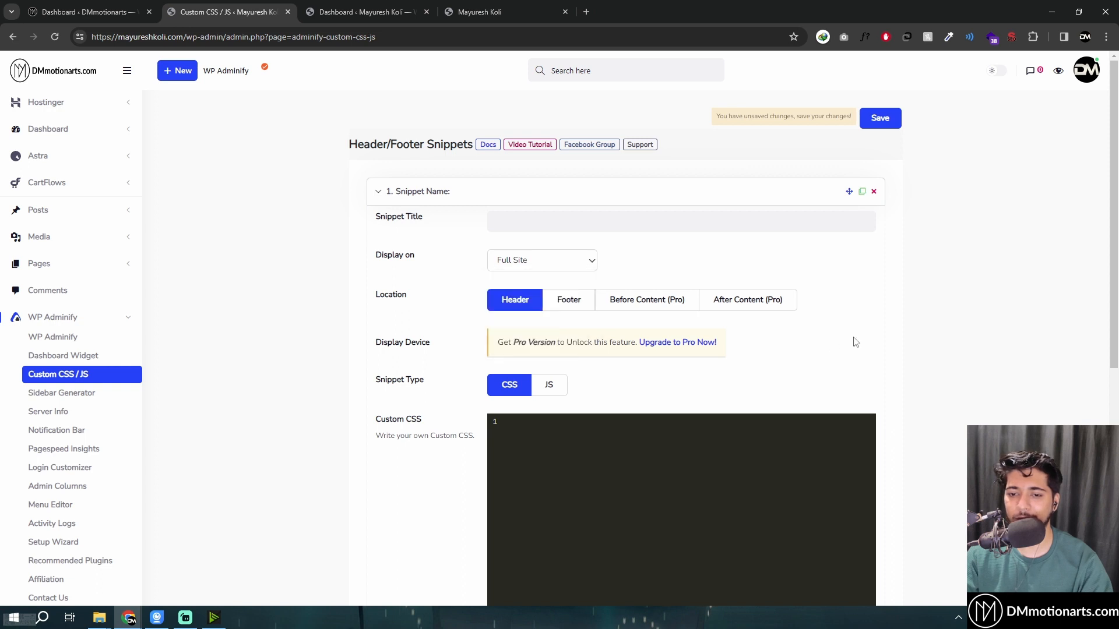
left_click(566, 301)
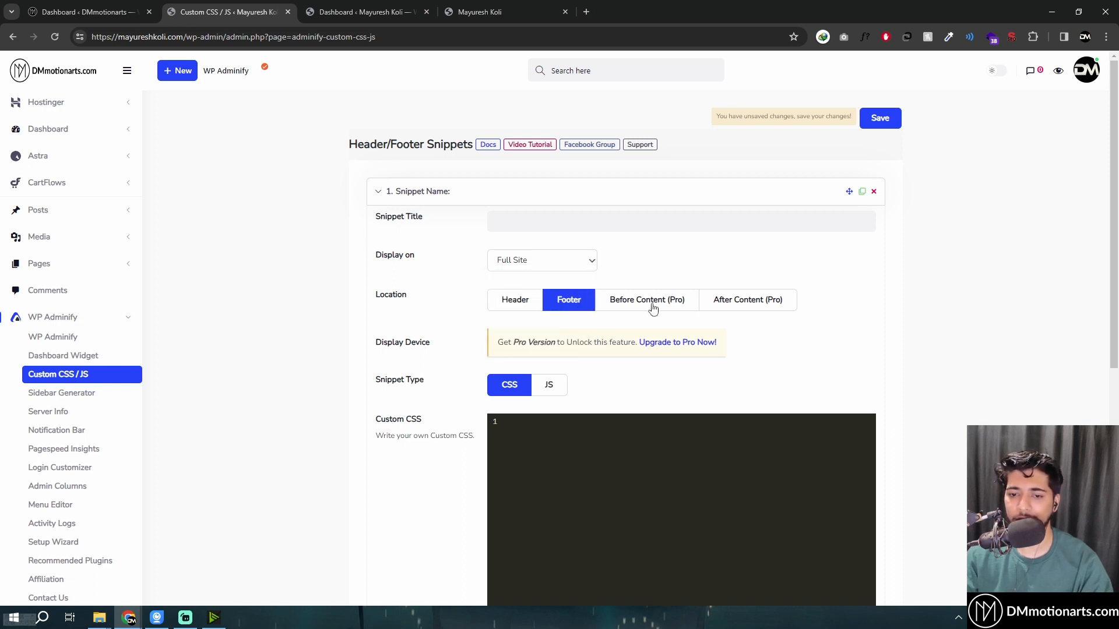
left_click(648, 305)
left_click(750, 307)
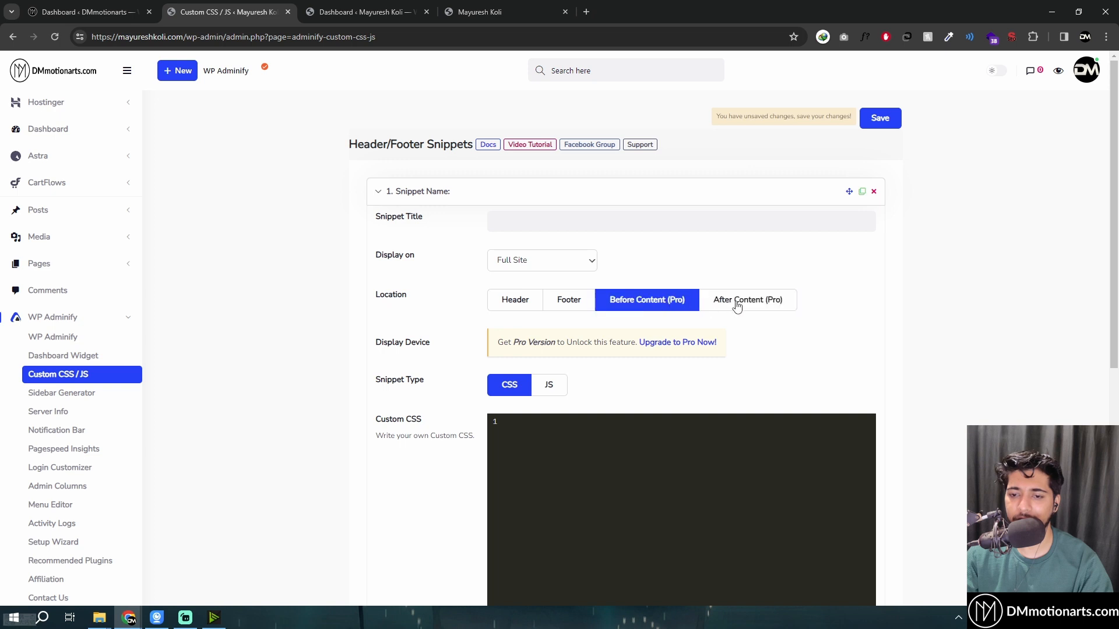
left_click(533, 301)
Compare the CSS and JS snippet types and their code editors, ending on CSS
scroll(574, 398, "down", 2)
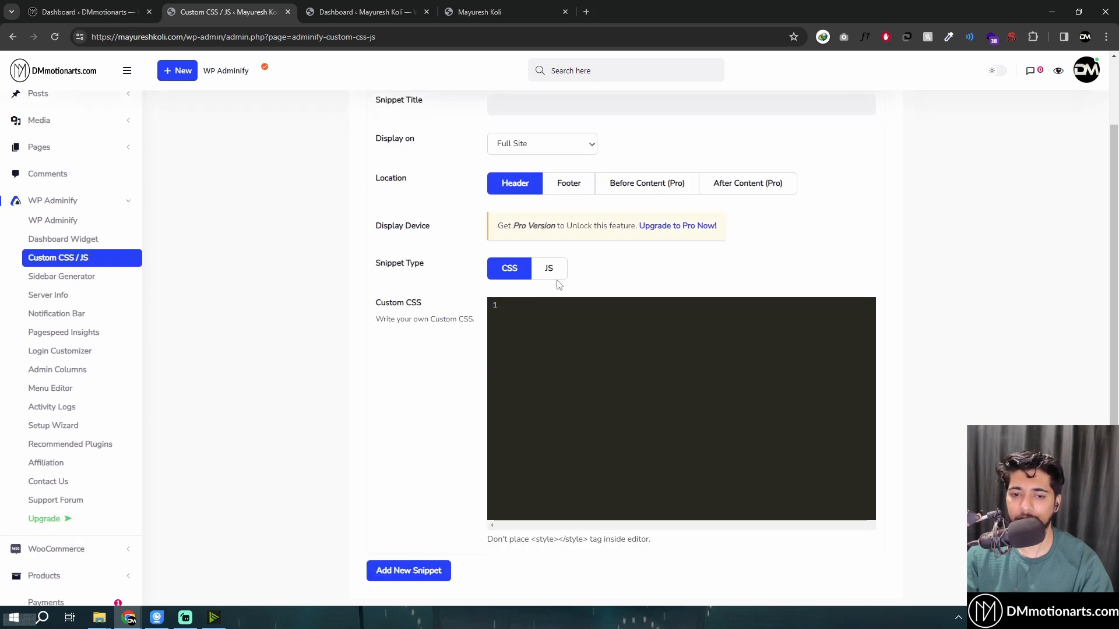
left_click(554, 275)
left_click(523, 275)
left_click(554, 276)
left_click(522, 274)
left_click(546, 271)
left_click(521, 271)
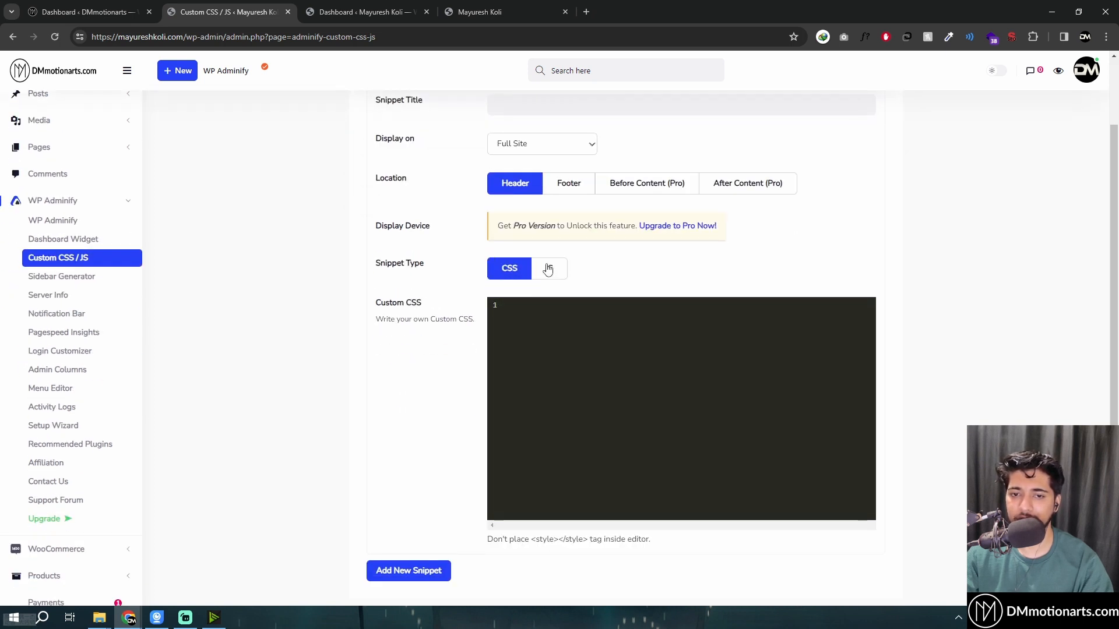
left_click(548, 268)
left_click(518, 272)
Delete the blank header/footer snippet and confirm its removal
scroll(583, 262, "up", 2)
left_click(663, 227)
left_click(872, 192)
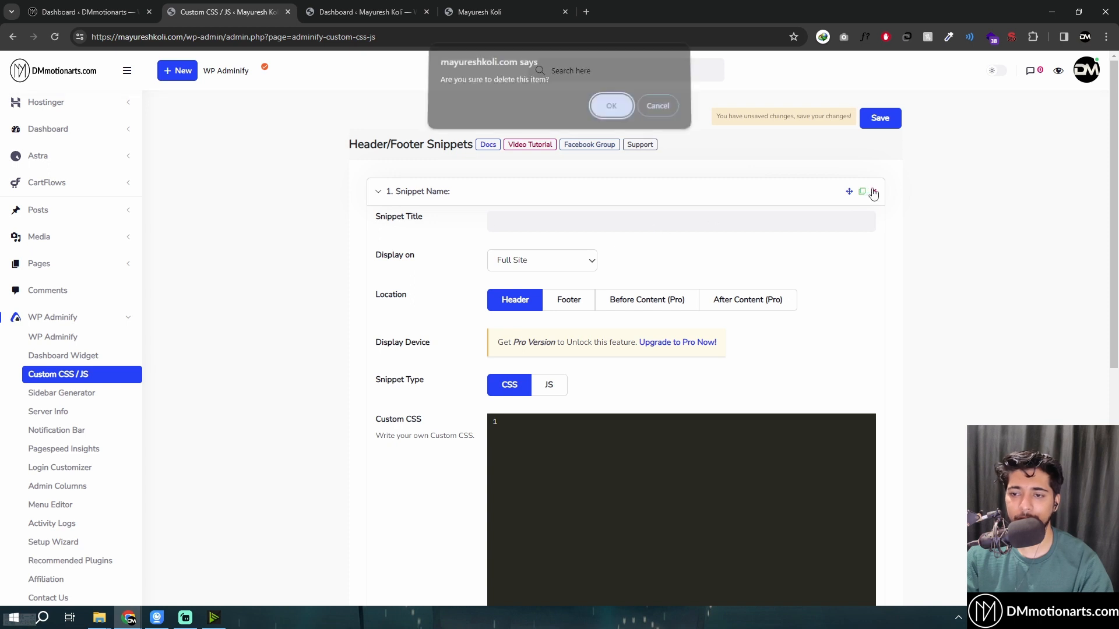
left_click(609, 106)
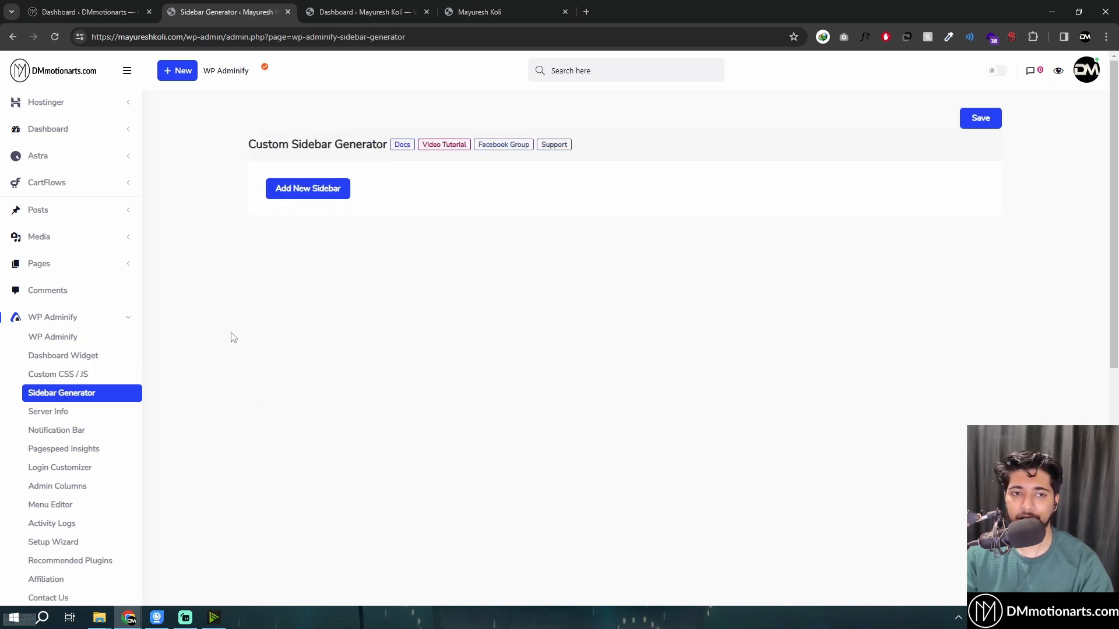
Open the Appearance Widgets page in a separate tab and collapse the Main Sidebar area to view the available widget areas
scroll(140, 425, "down", 5)
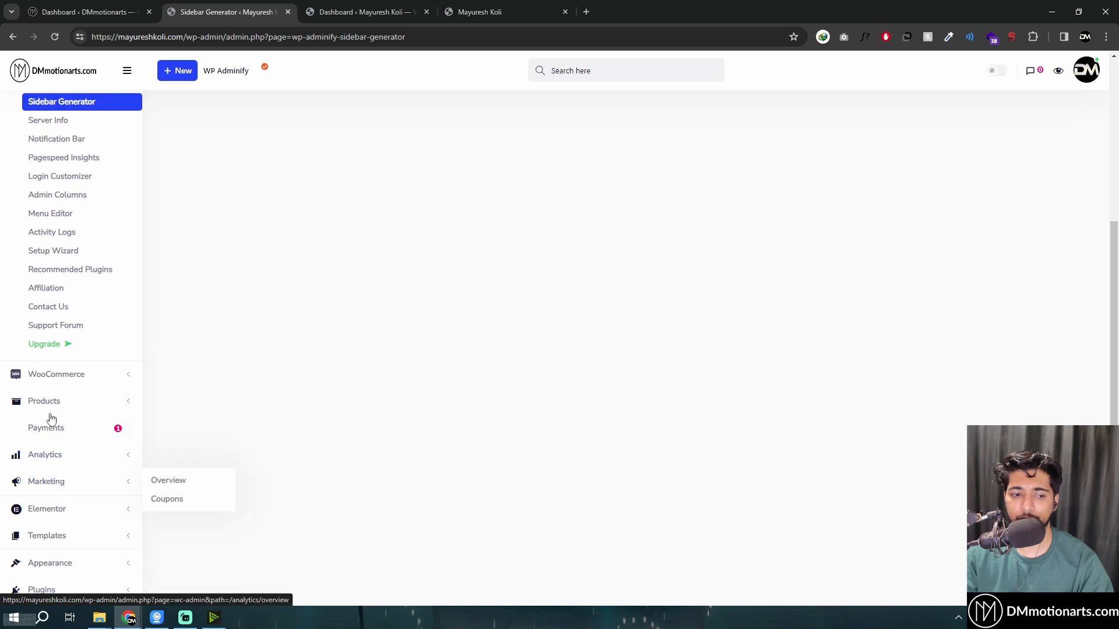
mouse_move(64, 563)
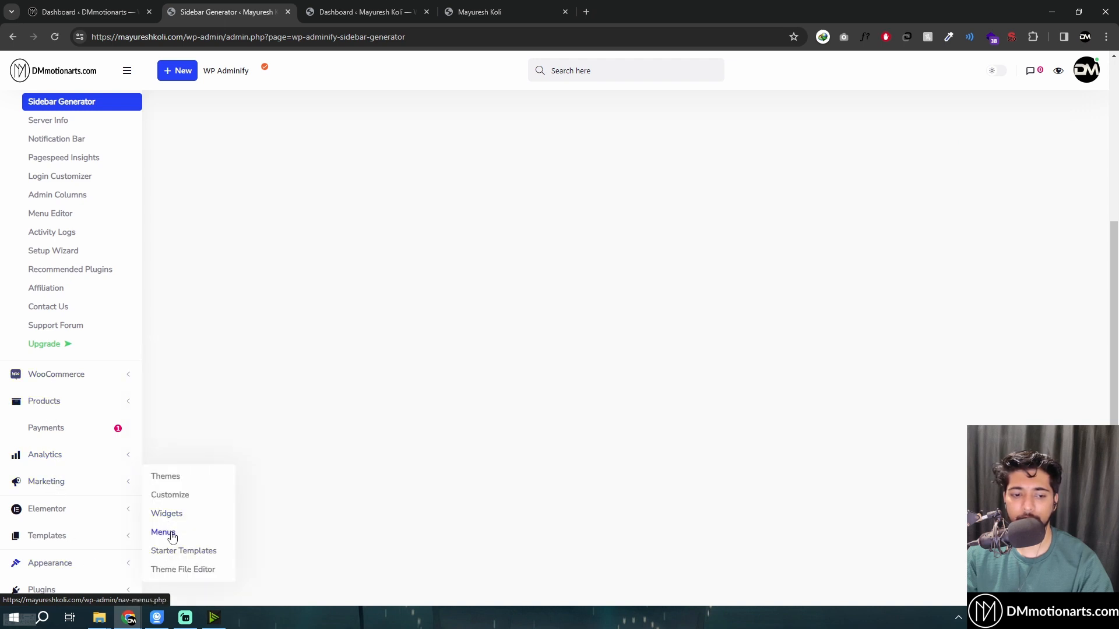
middle_click(166, 513)
scroll(352, 421, "up", 4)
middle_click(341, 11)
left_click(341, 12)
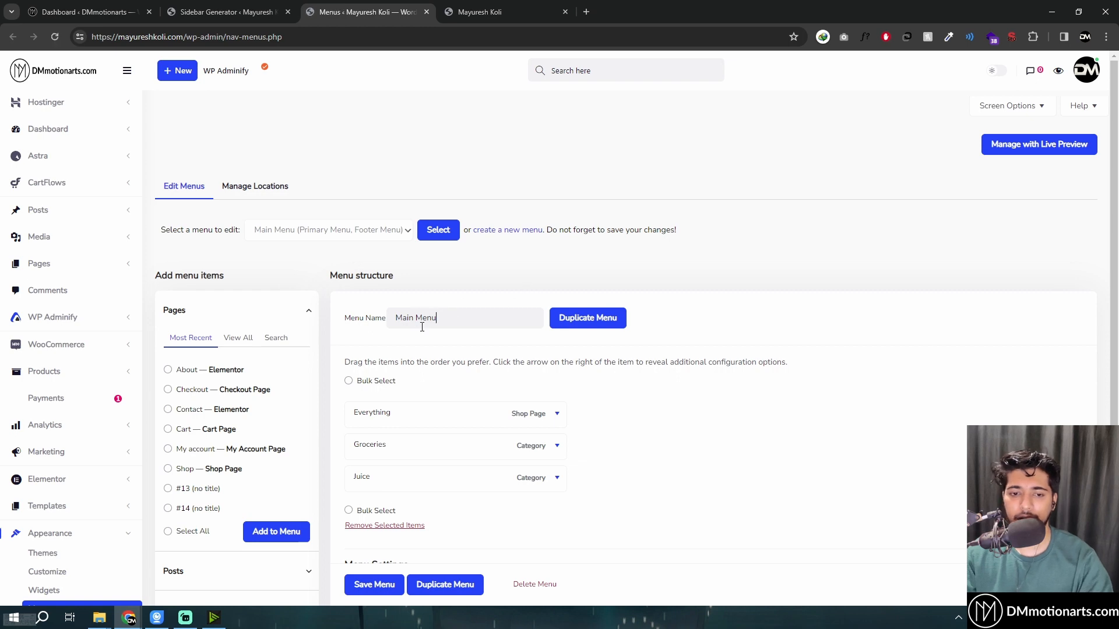
scroll(105, 329, "down", 4)
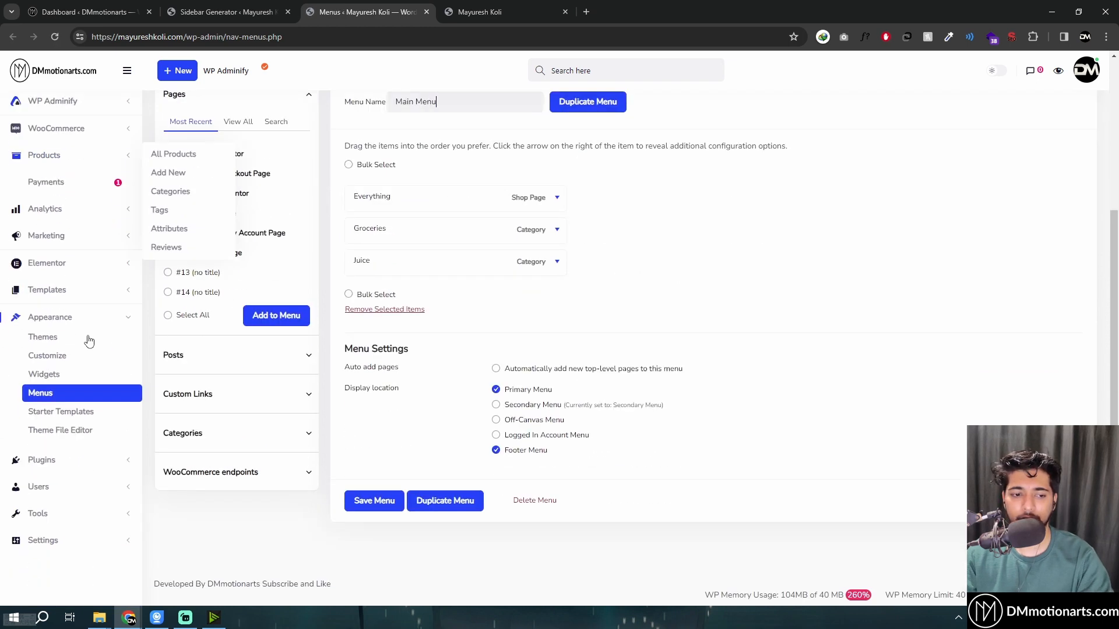
left_click(60, 378)
scroll(405, 357, "up", 4)
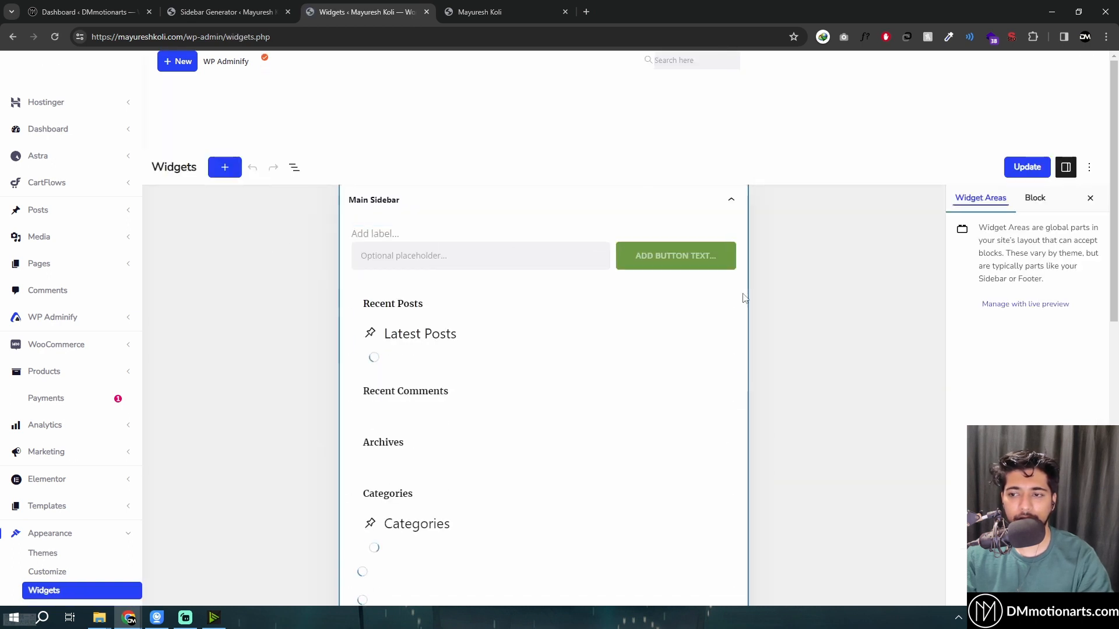
left_click(731, 199)
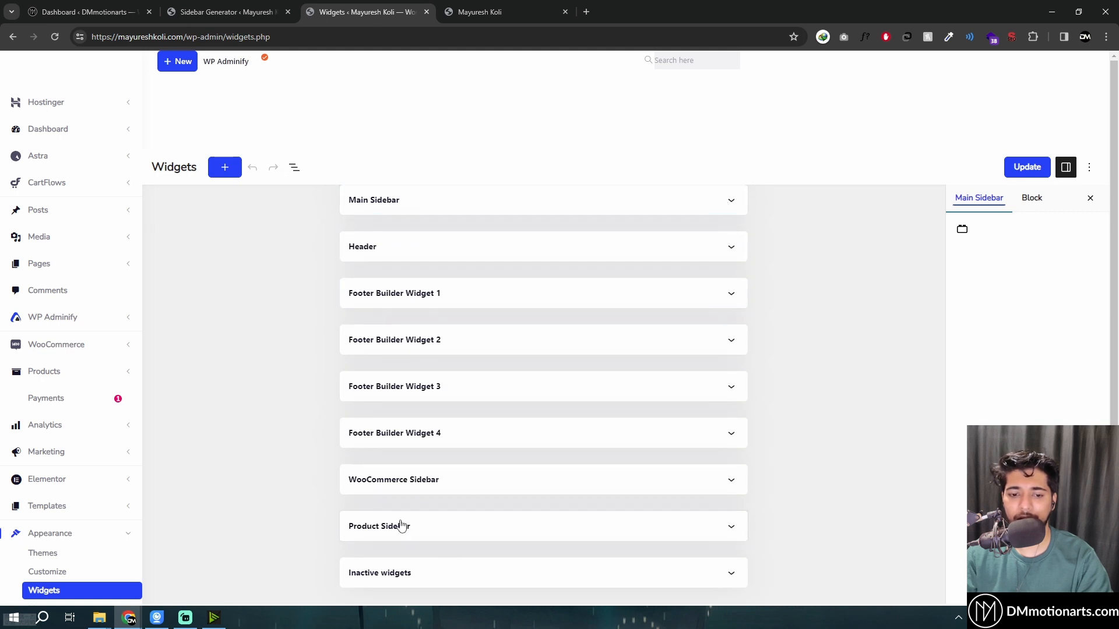
Add a custom sidebar named "DMmotionarts" with the description "Subscribe" in the Sidebar Generator and save it
left_click(197, 7)
scroll(333, 157, "up", 1)
left_click(318, 187)
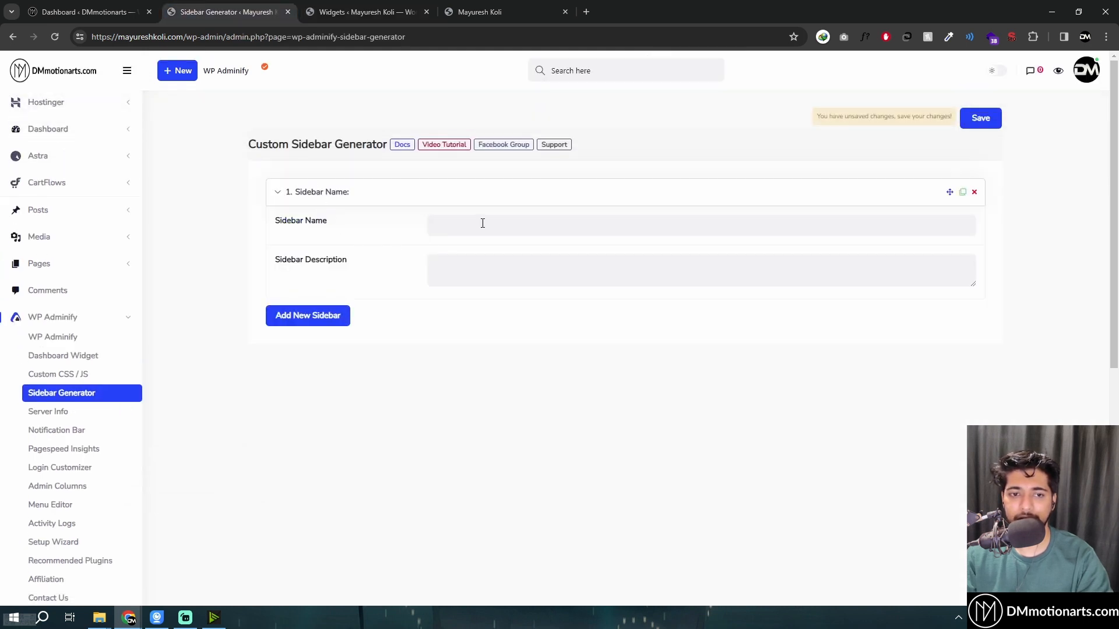
type("DMmotionarts")
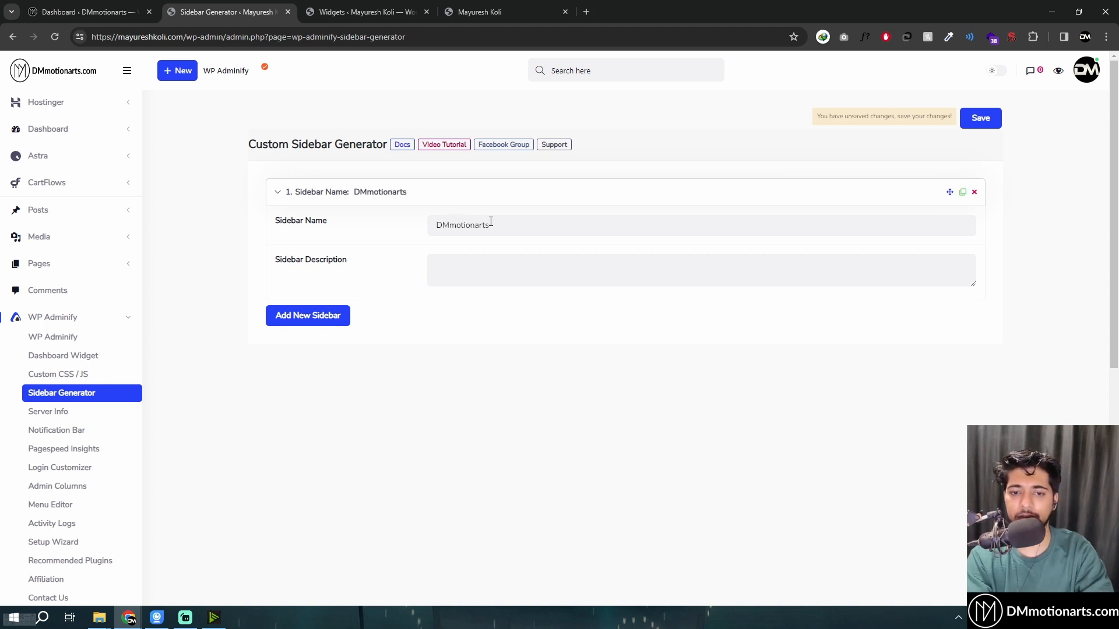
key("ctrl+a")
key("Tab")
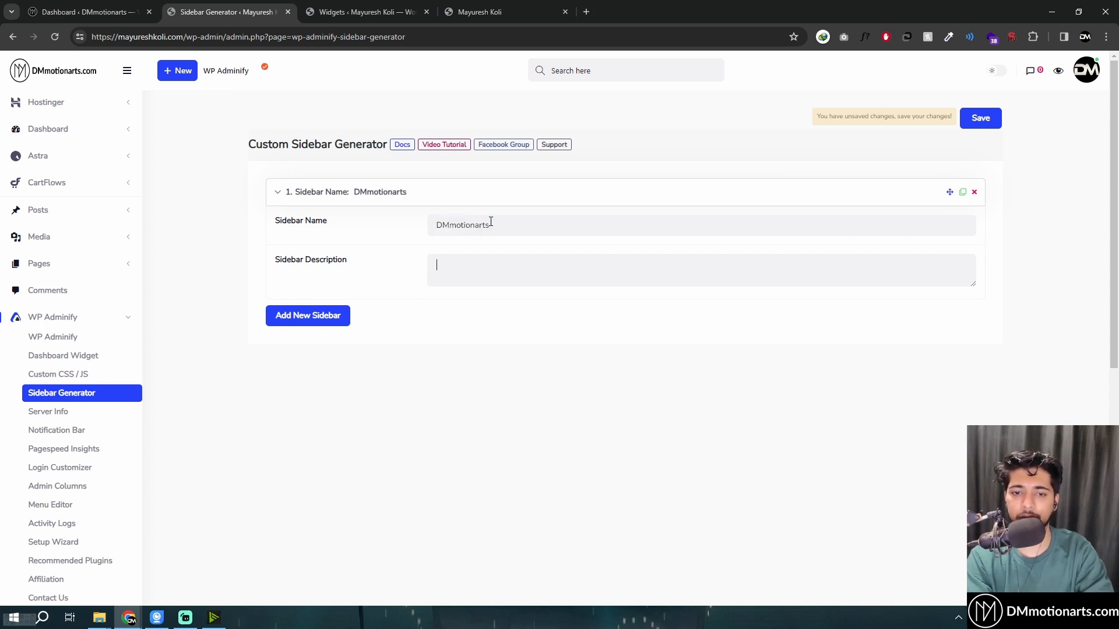
type("Subscrib")
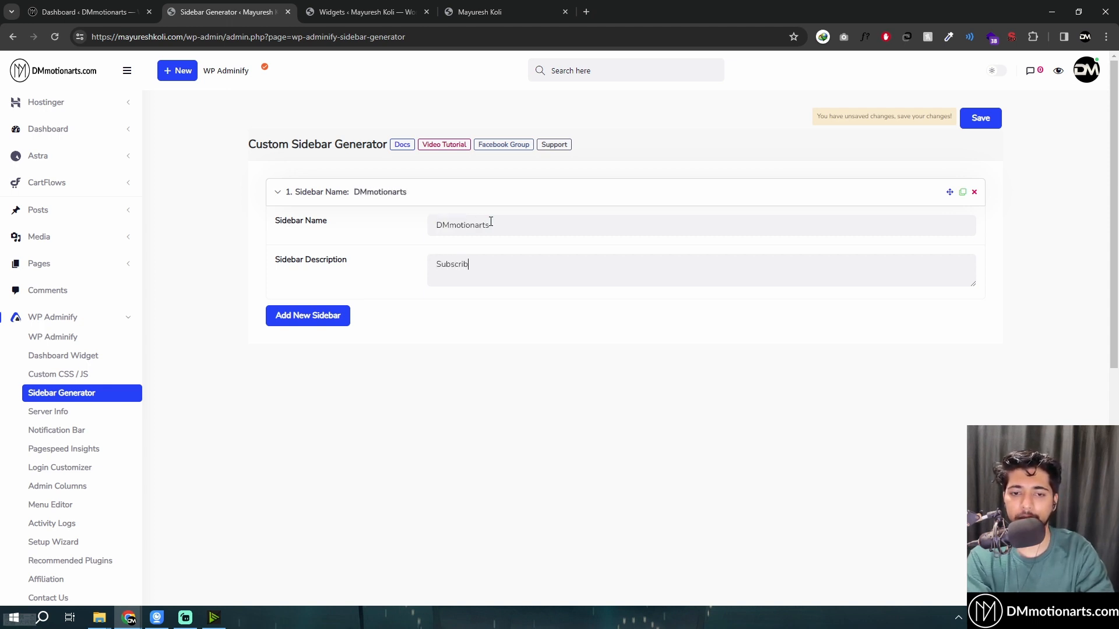
type("e")
key("ctrl+s")
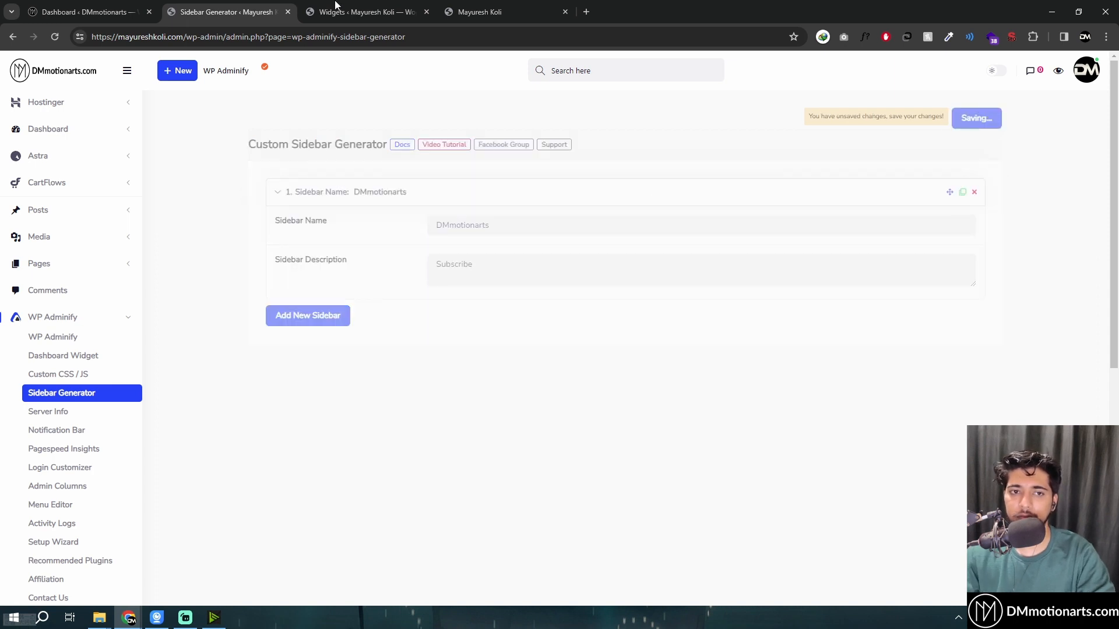
Reload the Widgets page, inspect the DMmotionarts area and its available blocks, and close that page
left_click(335, 9)
key("F5")
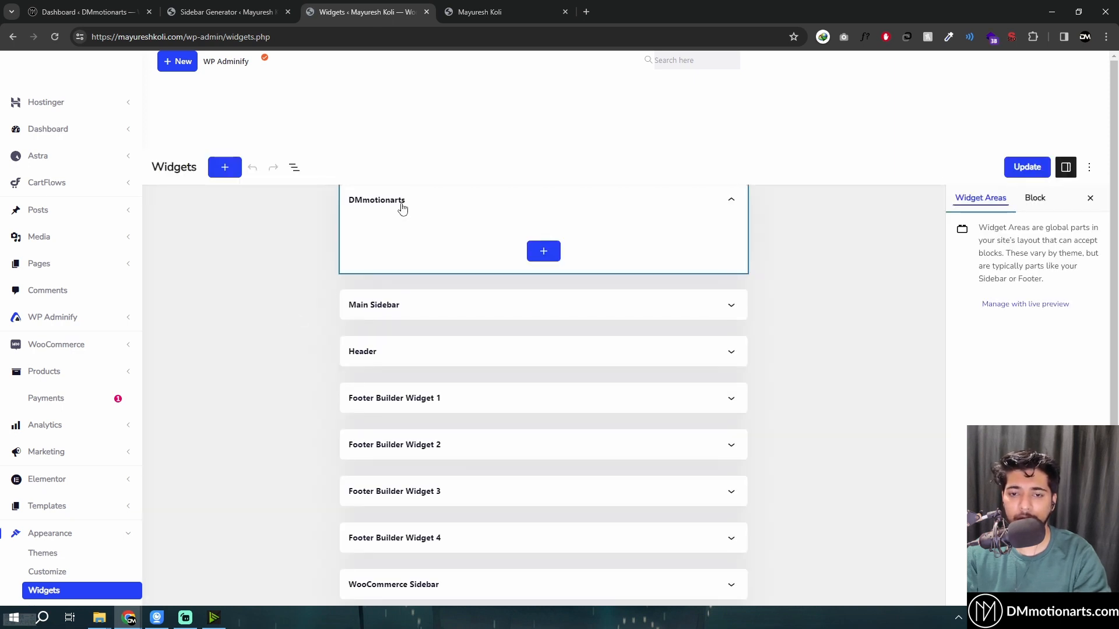
left_click(467, 199)
left_click(430, 210)
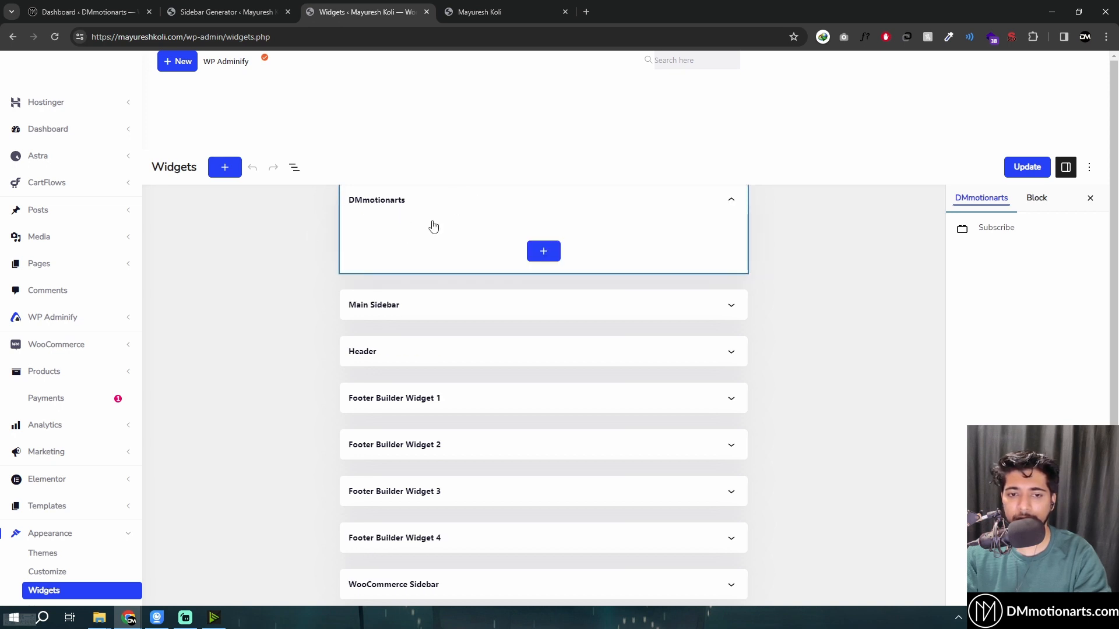
left_click(541, 252)
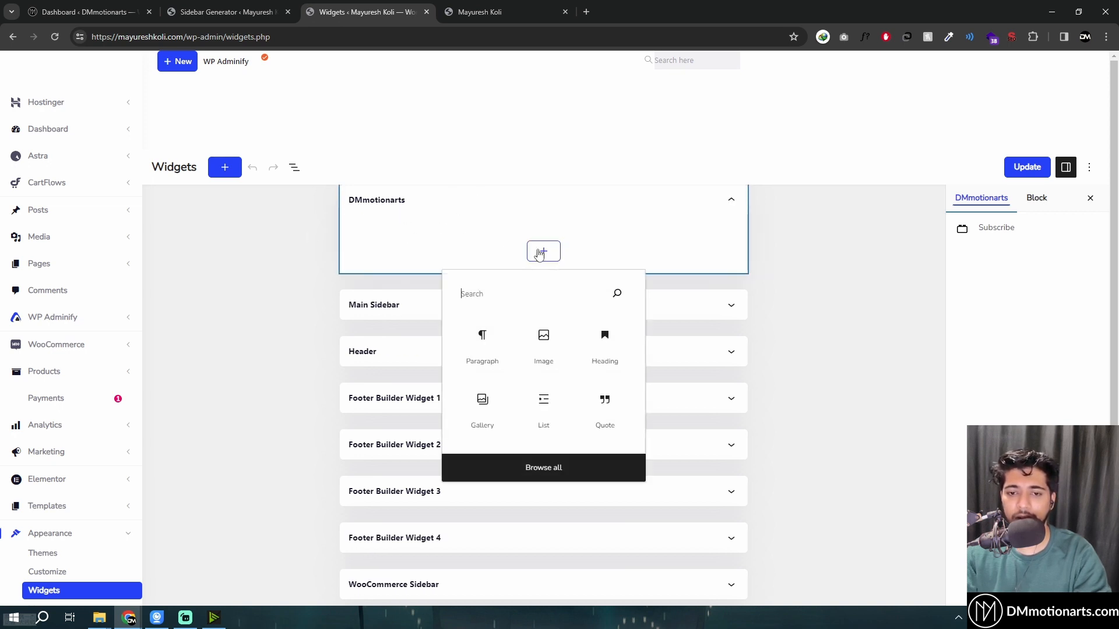
middle_click(331, 16)
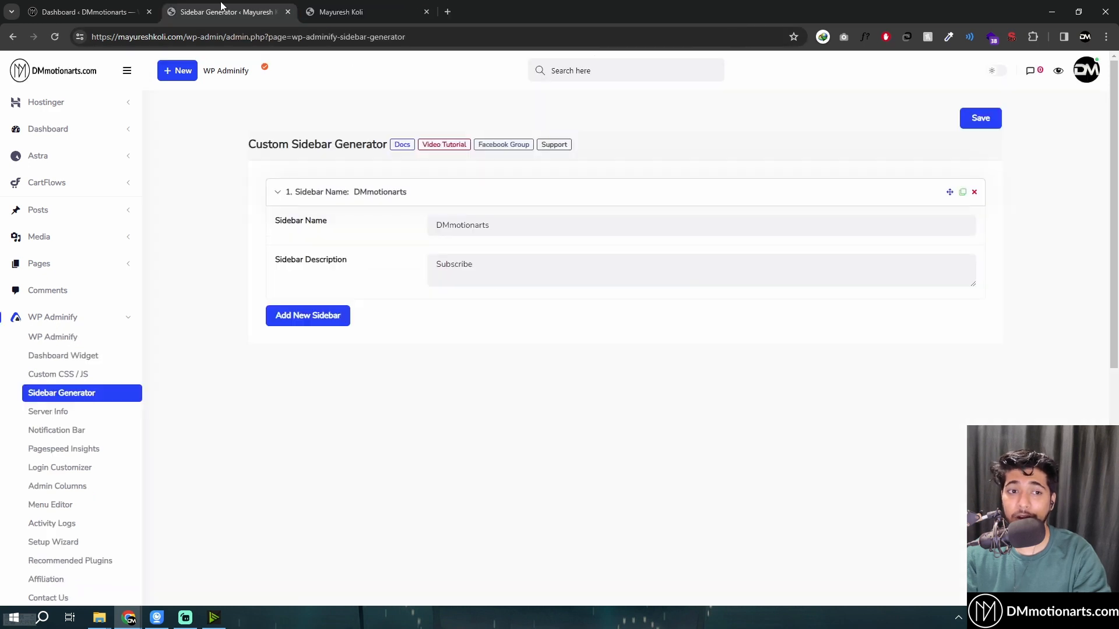
Examine WP Adminify's Server Info page, including the Server, PHP Info and WordPress details down to the active plugins
left_click(61, 414)
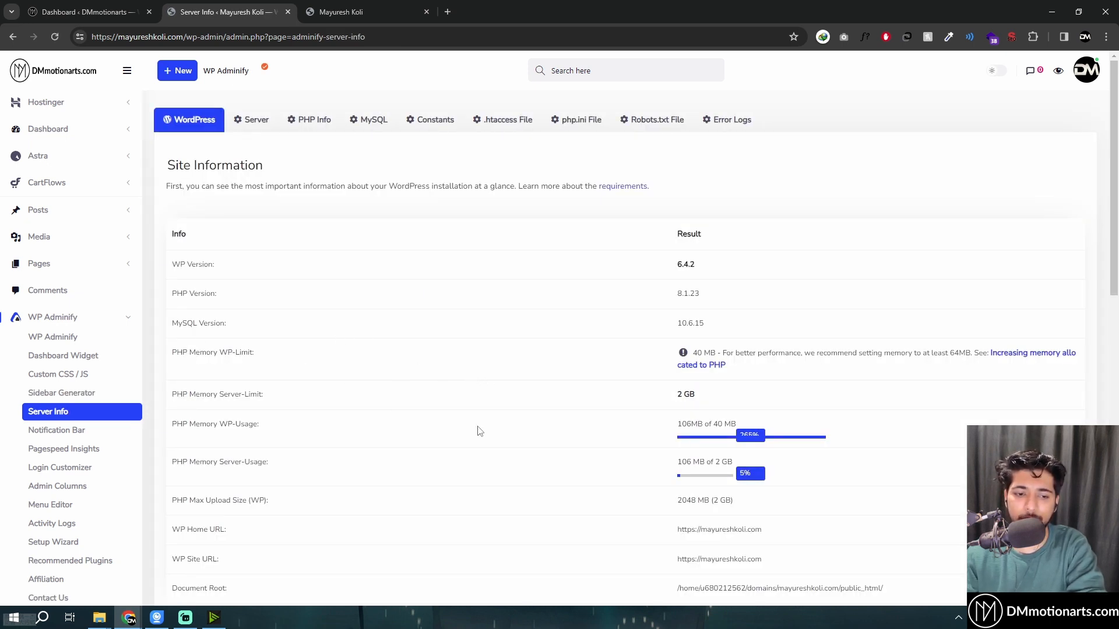
scroll(606, 410, "down", 1)
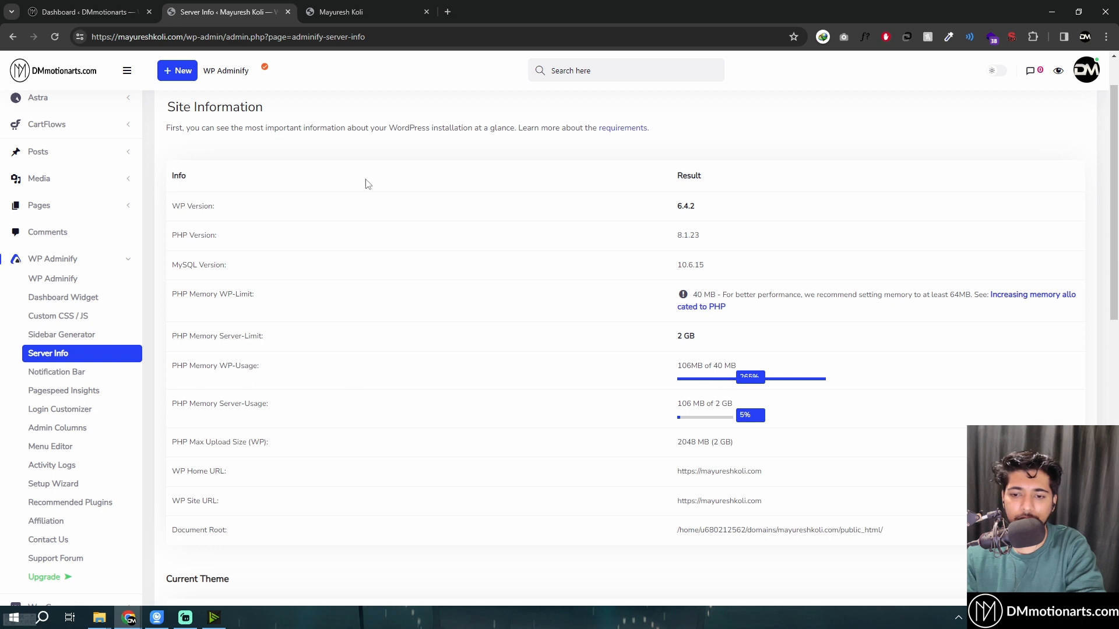
scroll(524, 321, "up", 1)
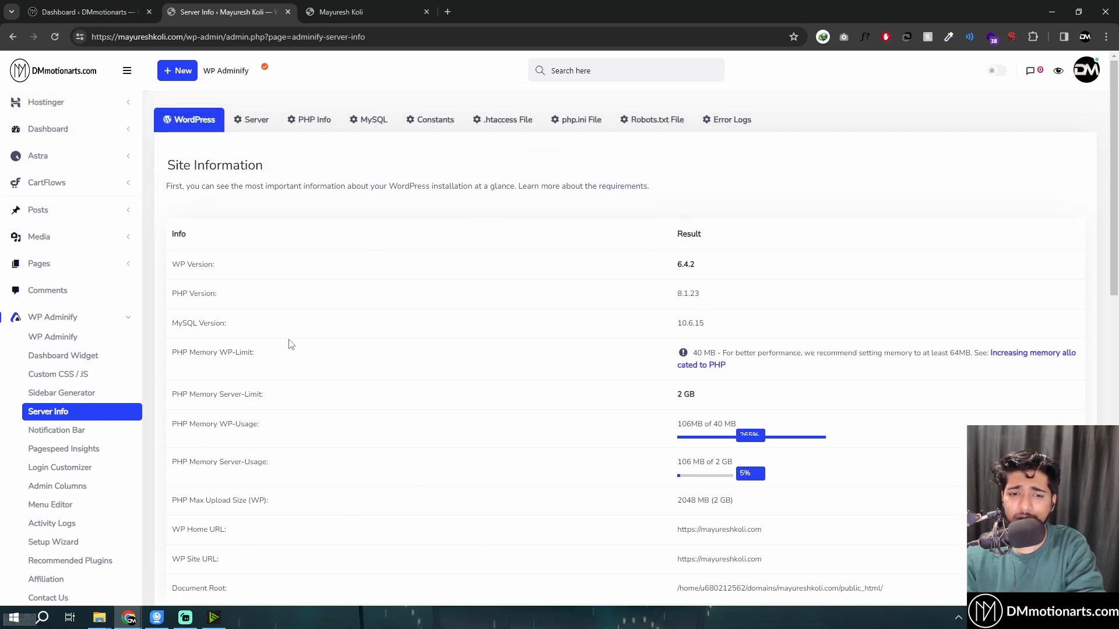
left_click(268, 129)
left_click(309, 121)
left_click(257, 120)
left_click(193, 133)
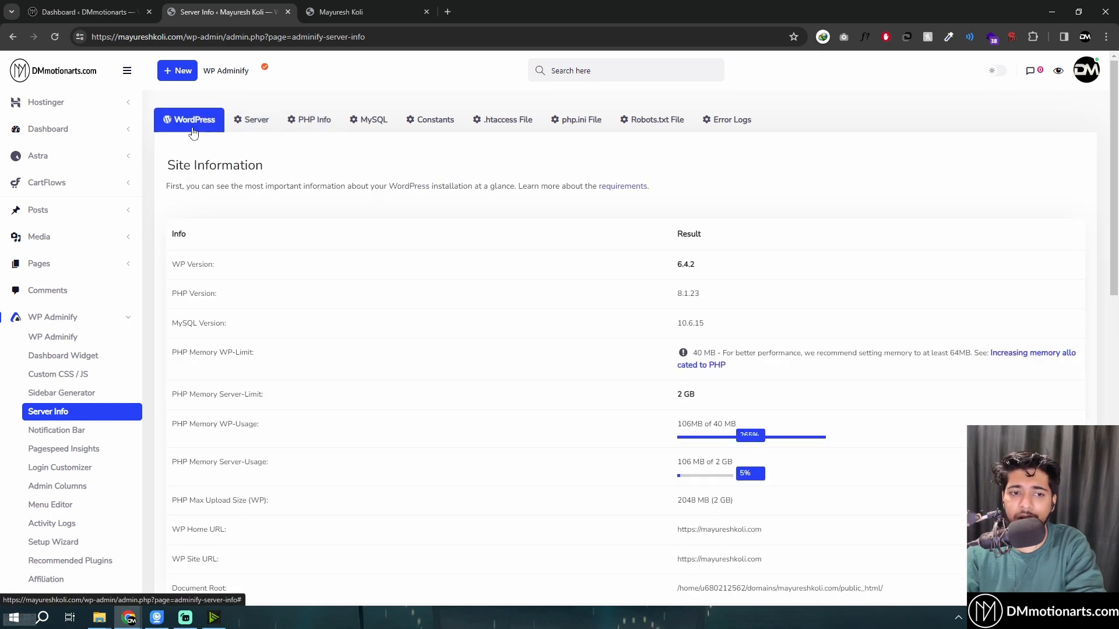
scroll(337, 354, "down", 5)
scroll(341, 351, "down", 5)
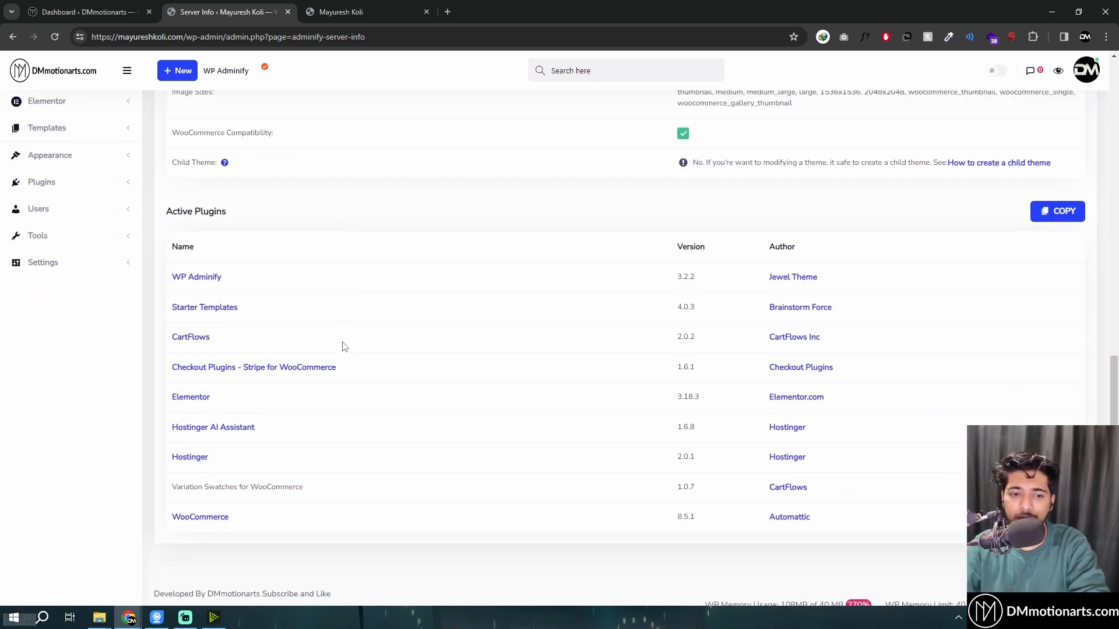
scroll(343, 345, "up", 10)
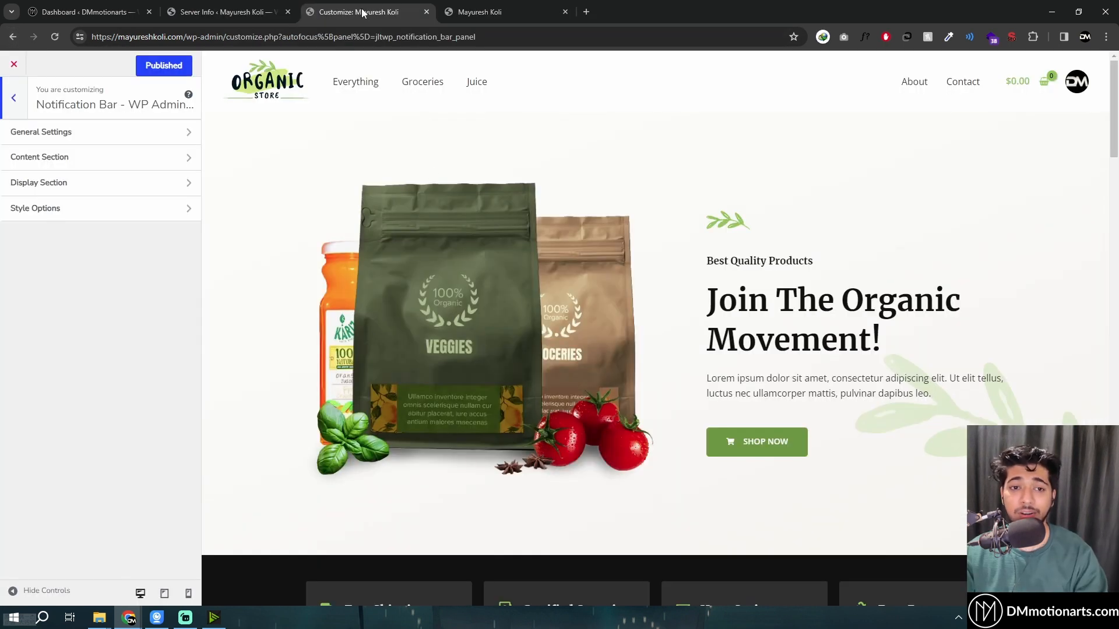
Enable the notification bar in its General Settings and publish the change
left_click(75, 139)
left_click(174, 141)
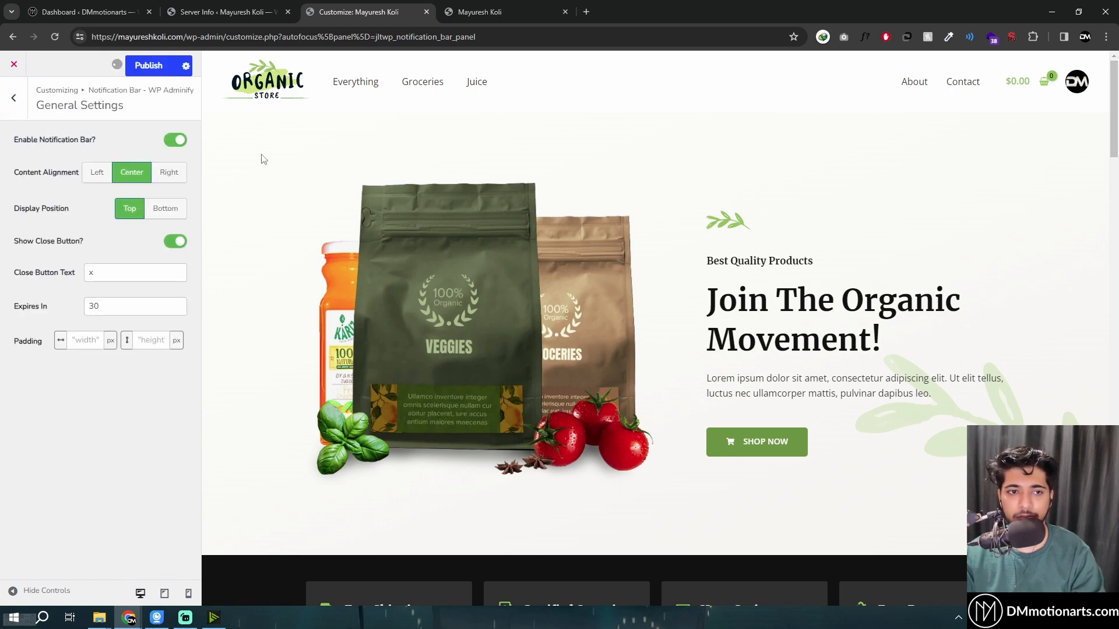
Open the site's address in an incognito window to check the notification bar, and close that window
left_click(488, 5)
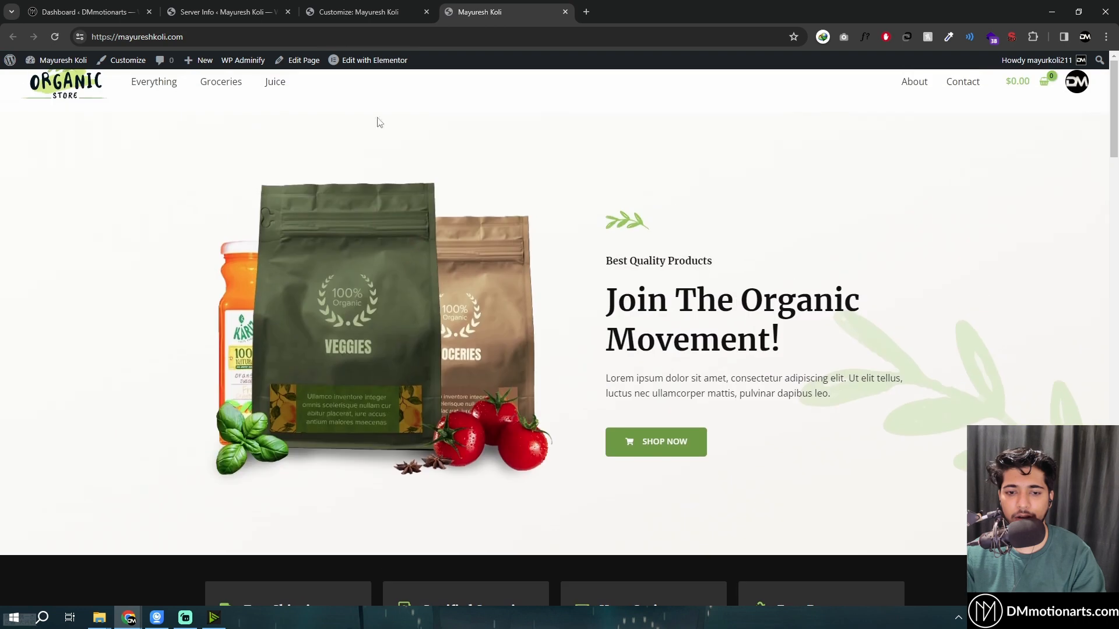
left_click(315, 36)
key("ctrl+a")
key("ctrl+c")
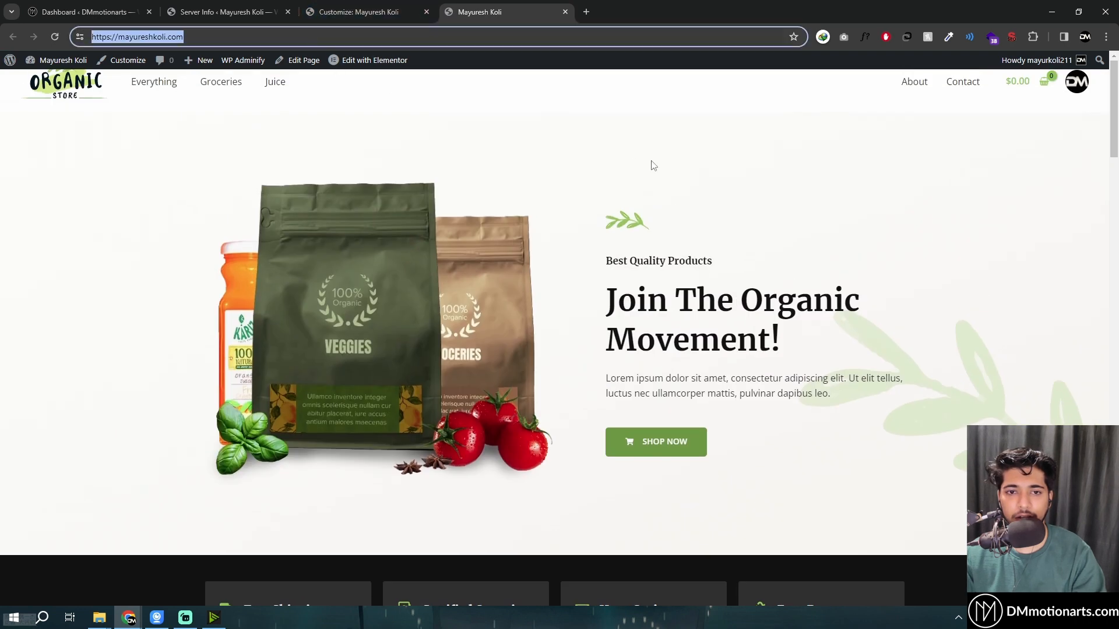
key("ctrl+shift+n")
key("ctrl+v")
key("Return")
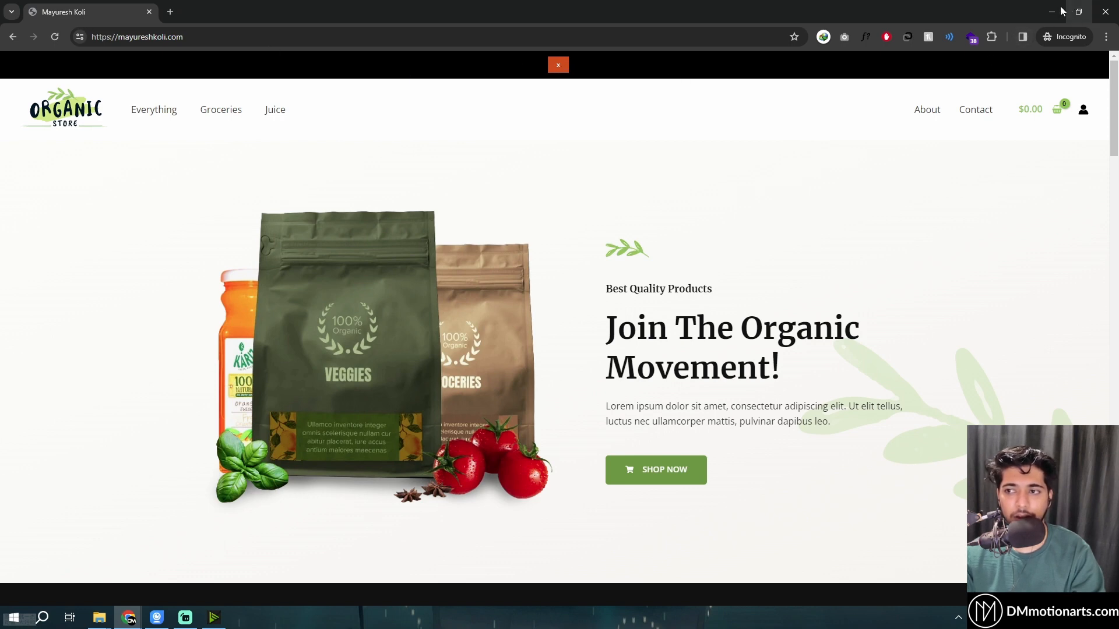
left_click(1105, 10)
Review the notification bar's Content Section, Display Section and Style Options in the Customizer
left_click(342, 5)
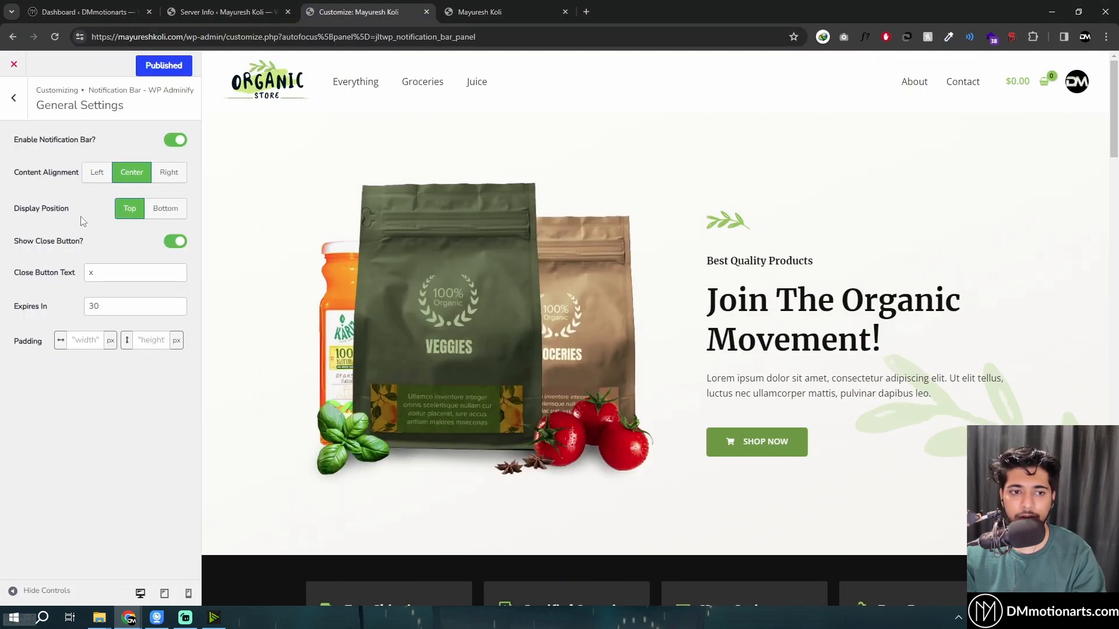
left_click(11, 102)
left_click(72, 158)
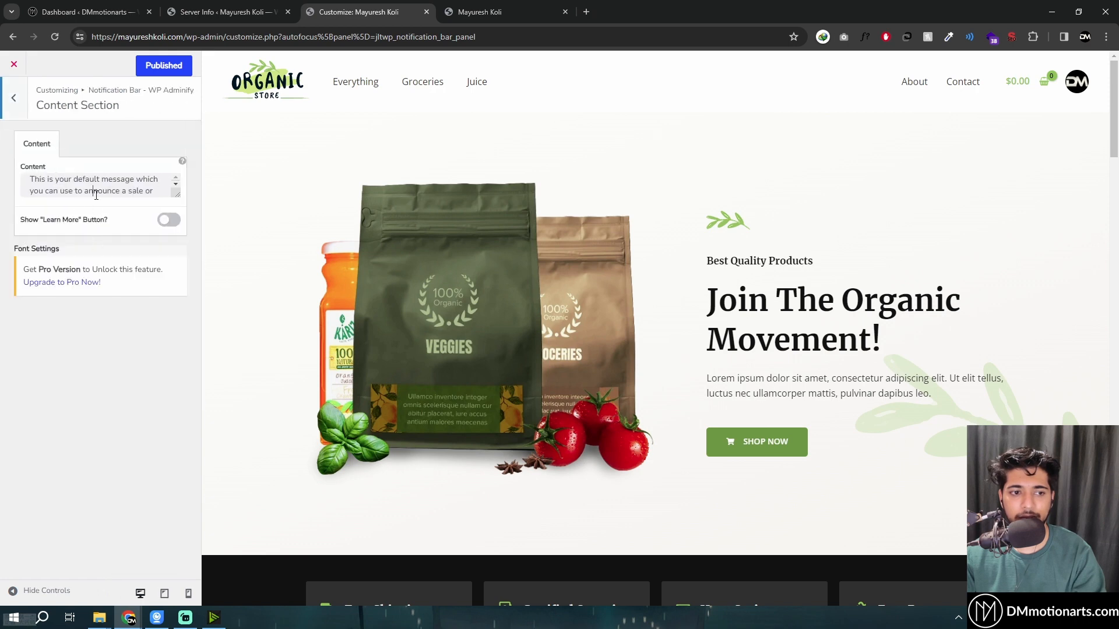
scroll(59, 182, "down", 1)
scroll(74, 195, "up", 2)
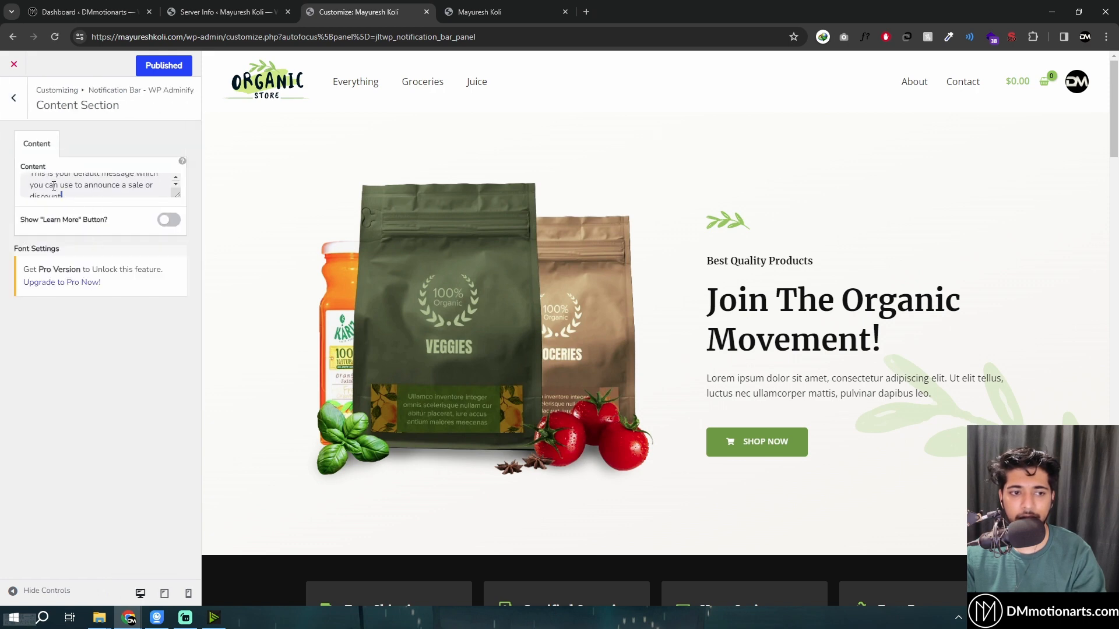
left_click(13, 98)
left_click(57, 184)
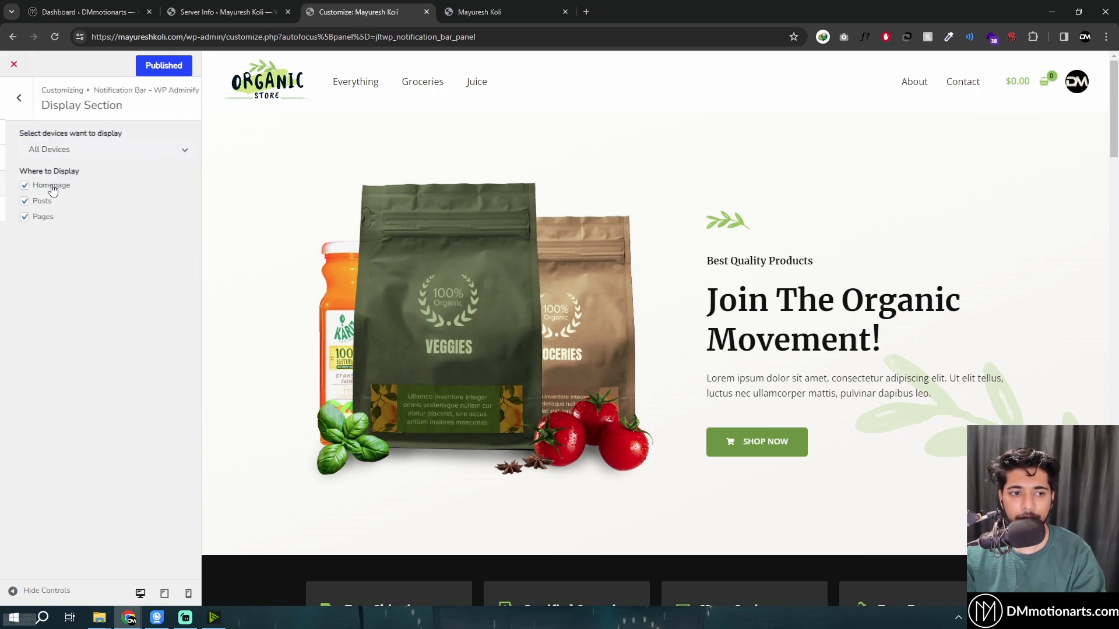
left_click(13, 98)
left_click(68, 210)
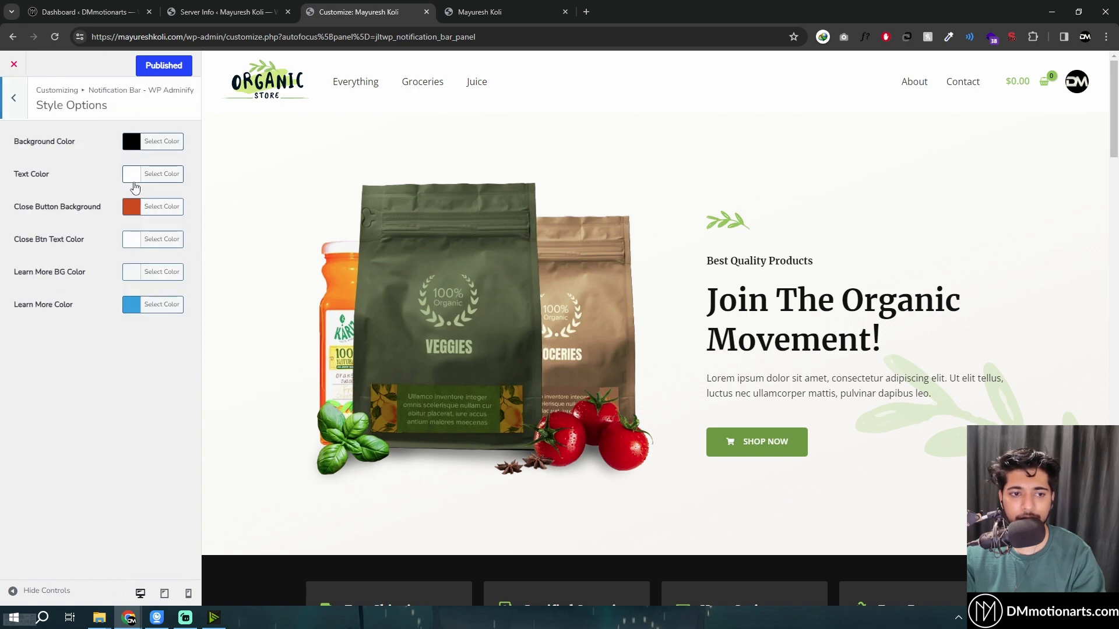
left_click(10, 111)
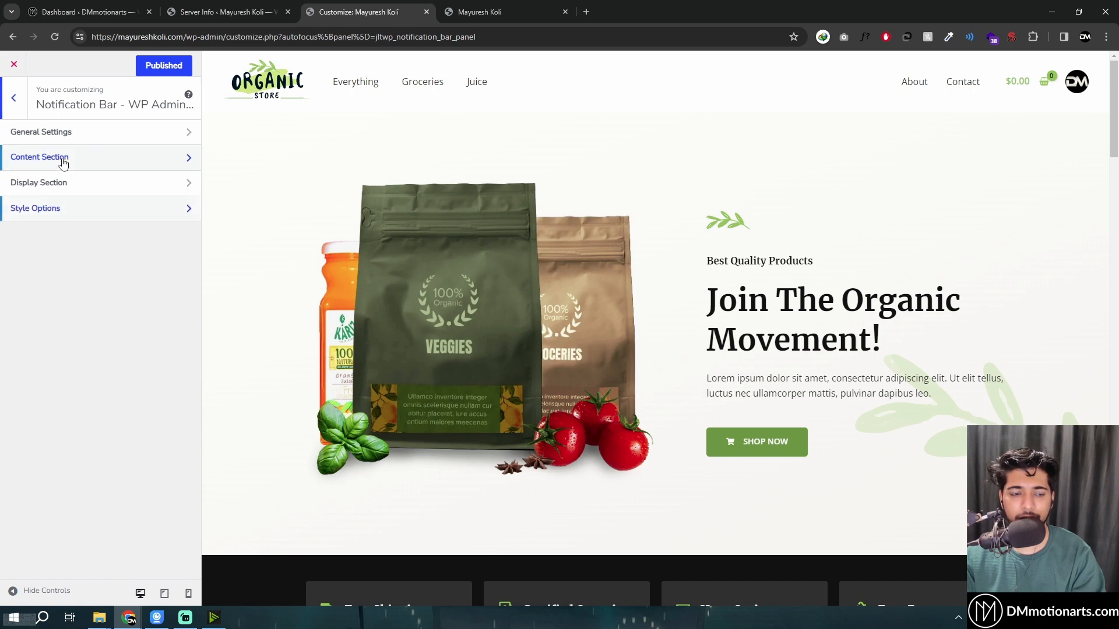
left_click(63, 158)
left_click(4, 110)
left_click(38, 215)
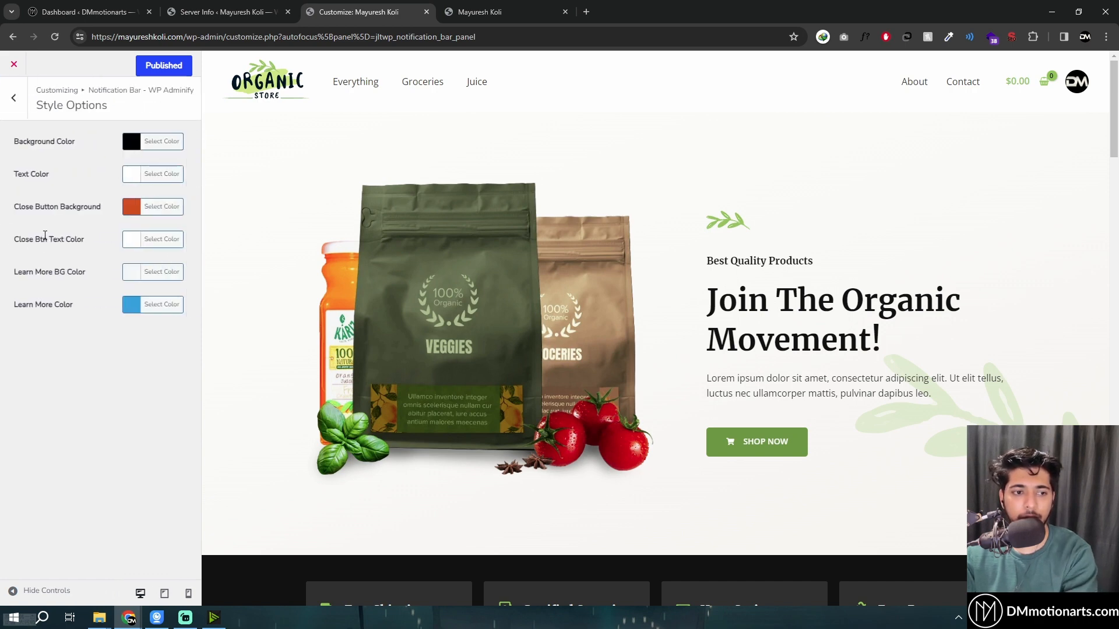
Set the notification bar's padding height to 100 px in General Settings
left_click(10, 111)
left_click(55, 134)
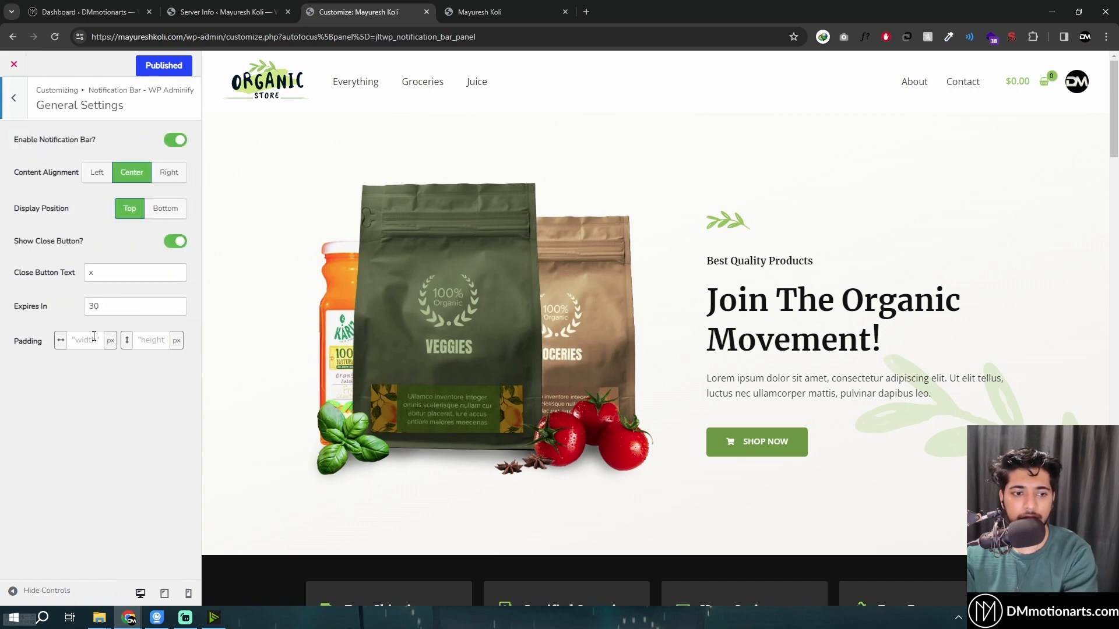
type("500")
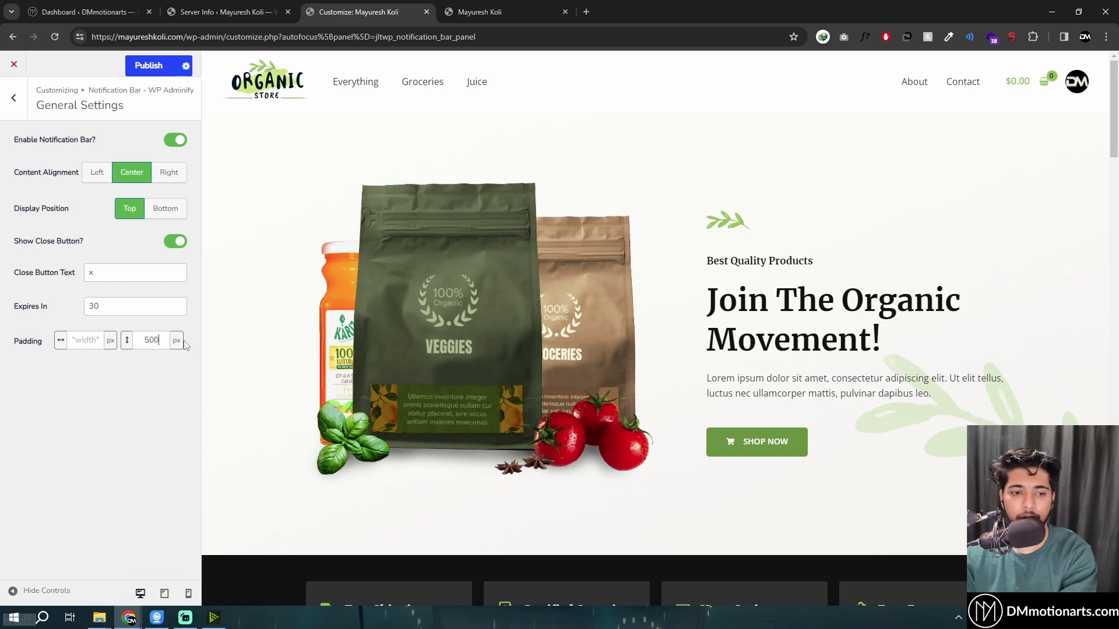
double_click(151, 340)
key("BackSpace")
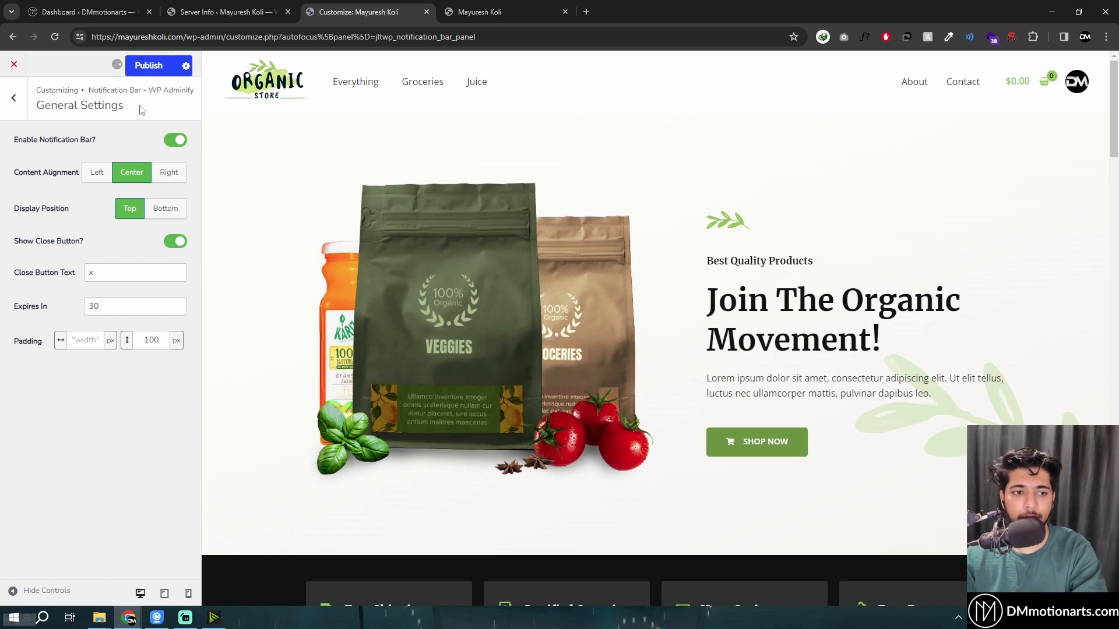
Set the notification bar's display position to Bottom, publish the change, and check the site in an incognito window
left_click(164, 216)
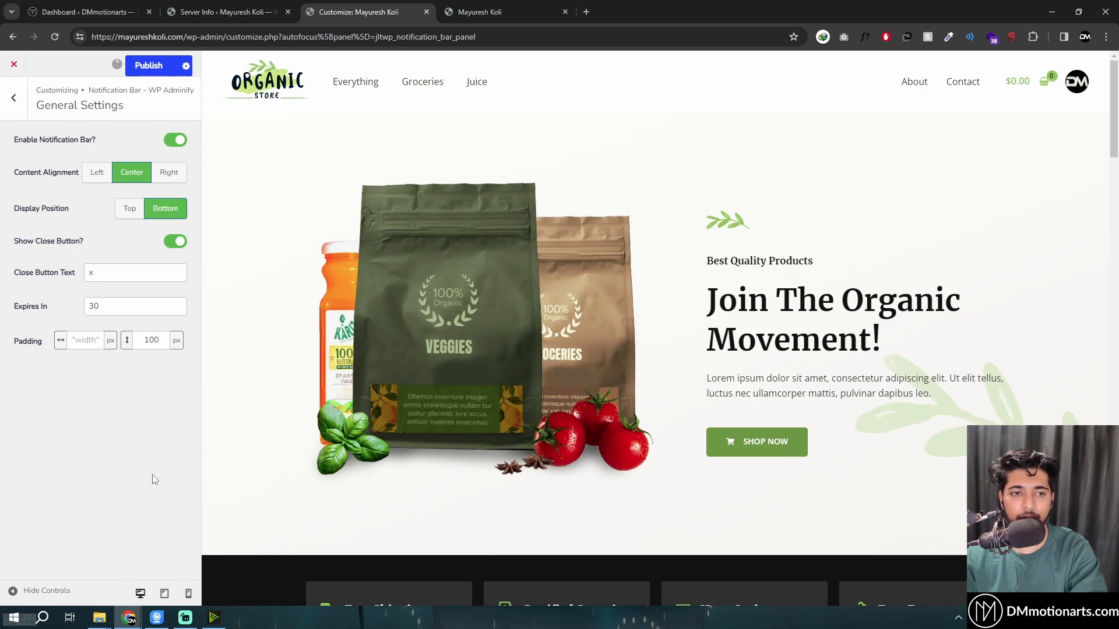
key("ctrl+shift+n")
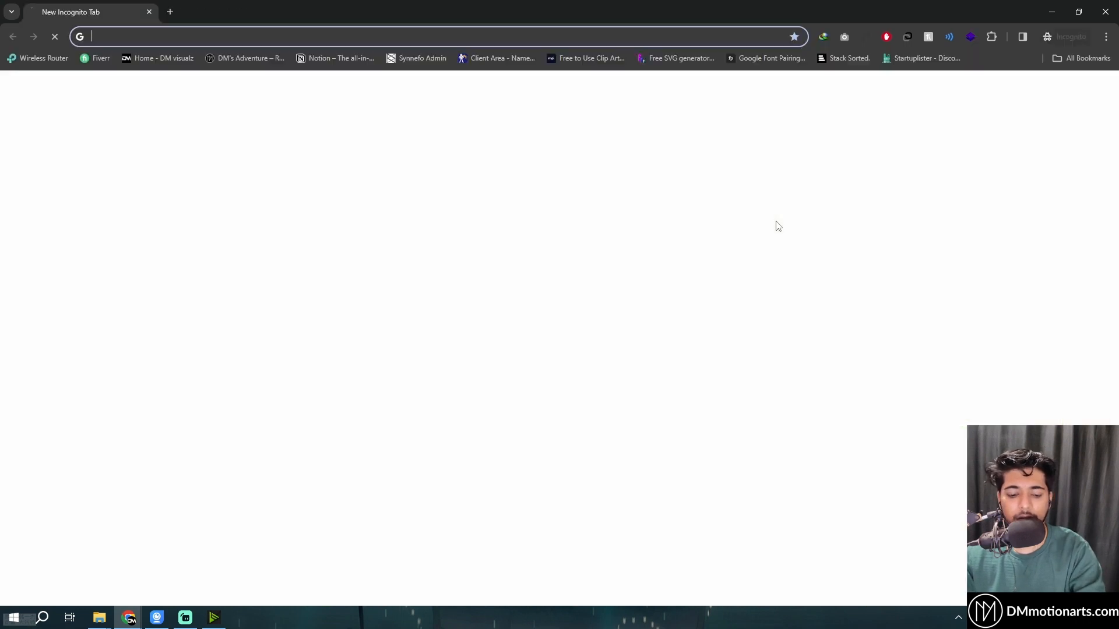
key("ctrl+v")
key("Return")
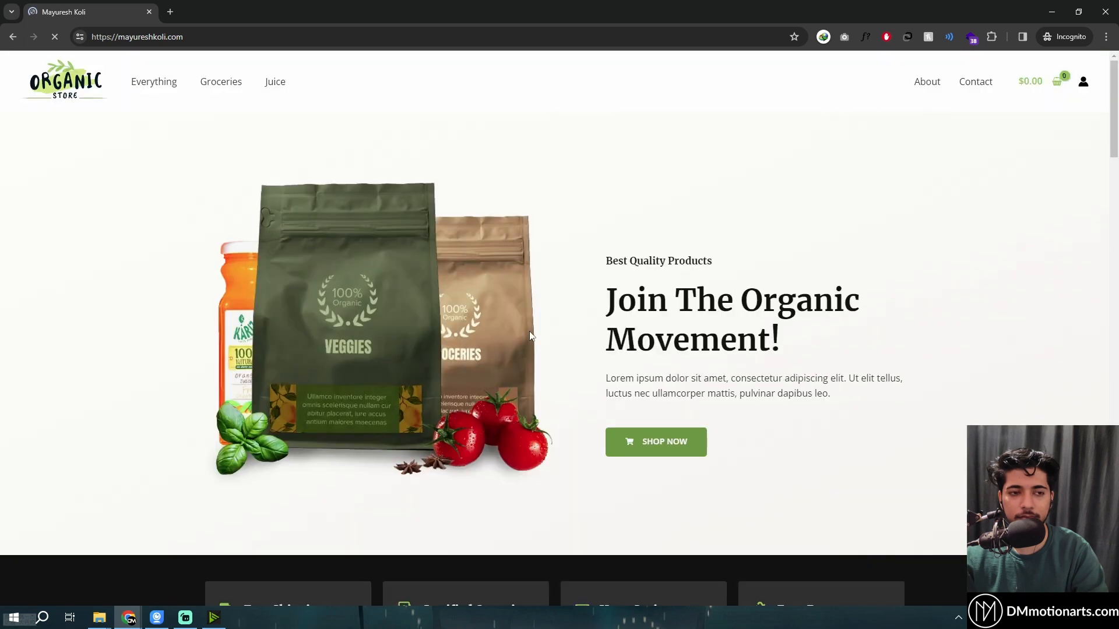
scroll(518, 473, "down", 2)
scroll(520, 475, "up", 2)
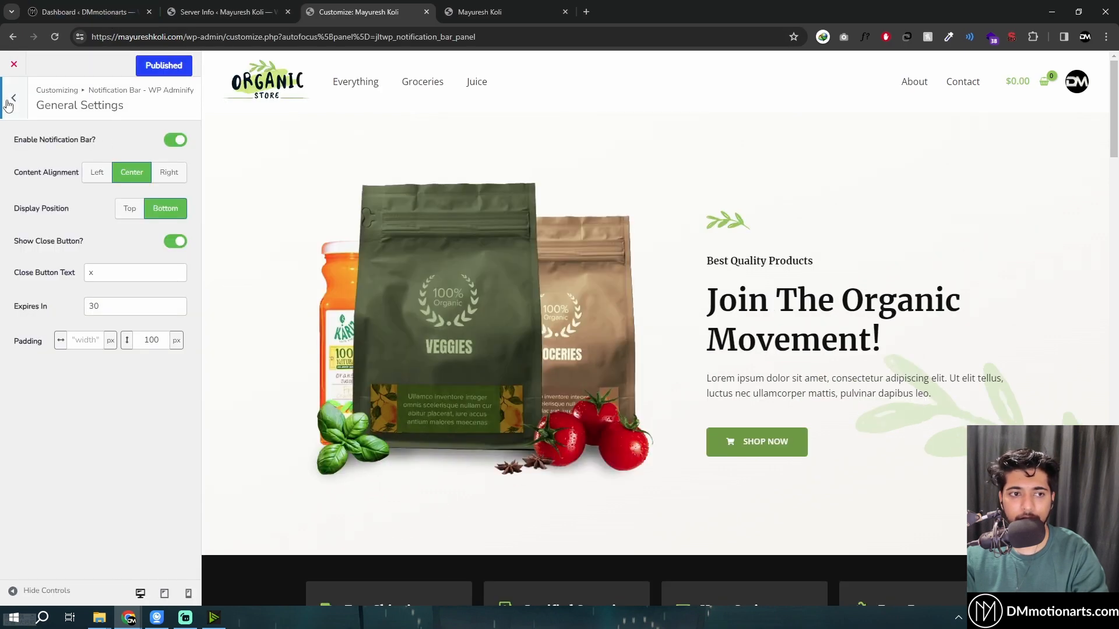
Replace the default message in the notification bar's Content Section with "DMmotionarts Sale Code Like"
left_click(13, 97)
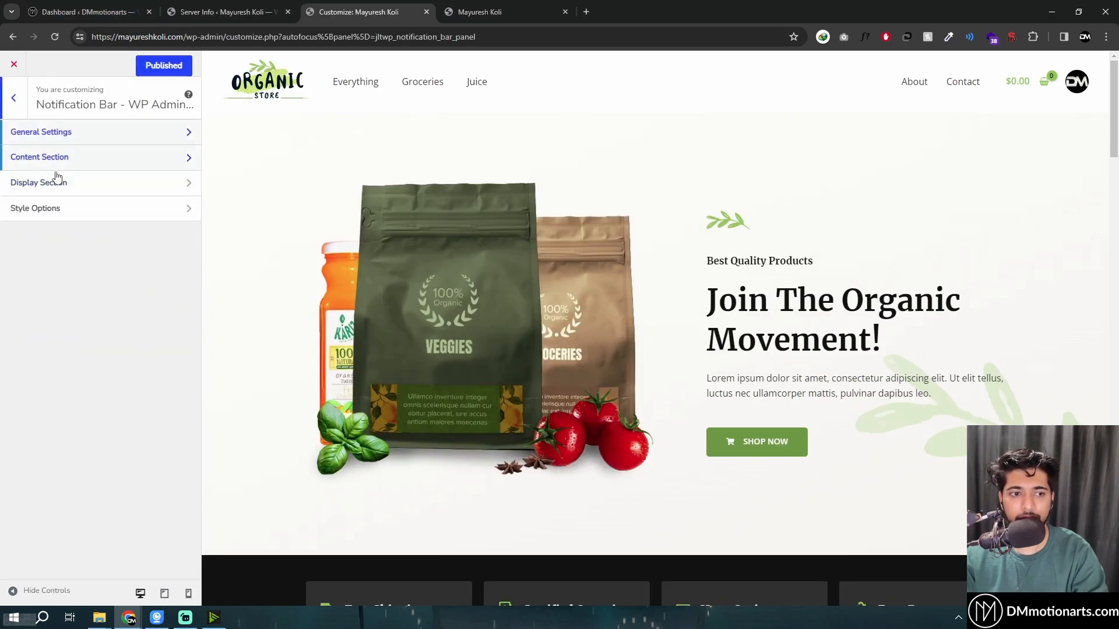
left_click(57, 176)
left_click(14, 97)
left_click(62, 156)
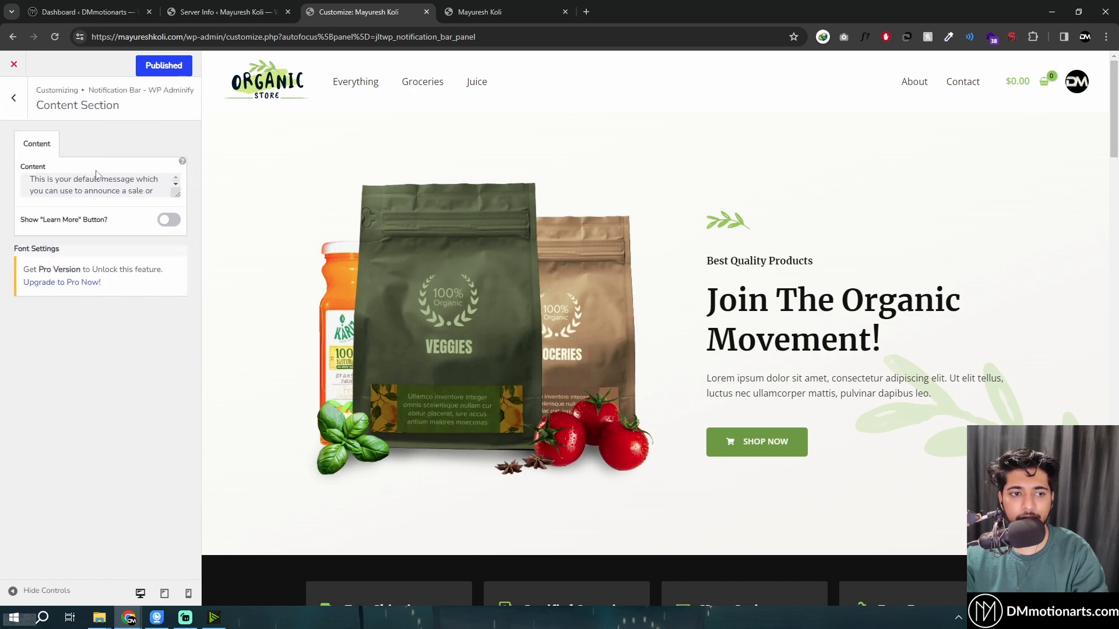
triple_click(109, 189)
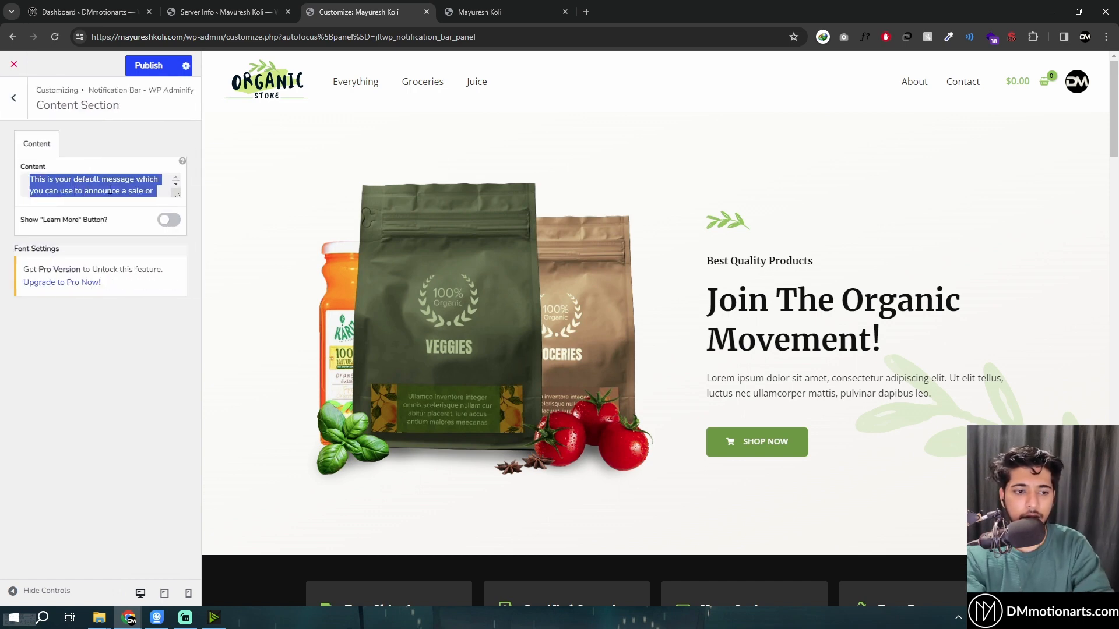
type("DMm")
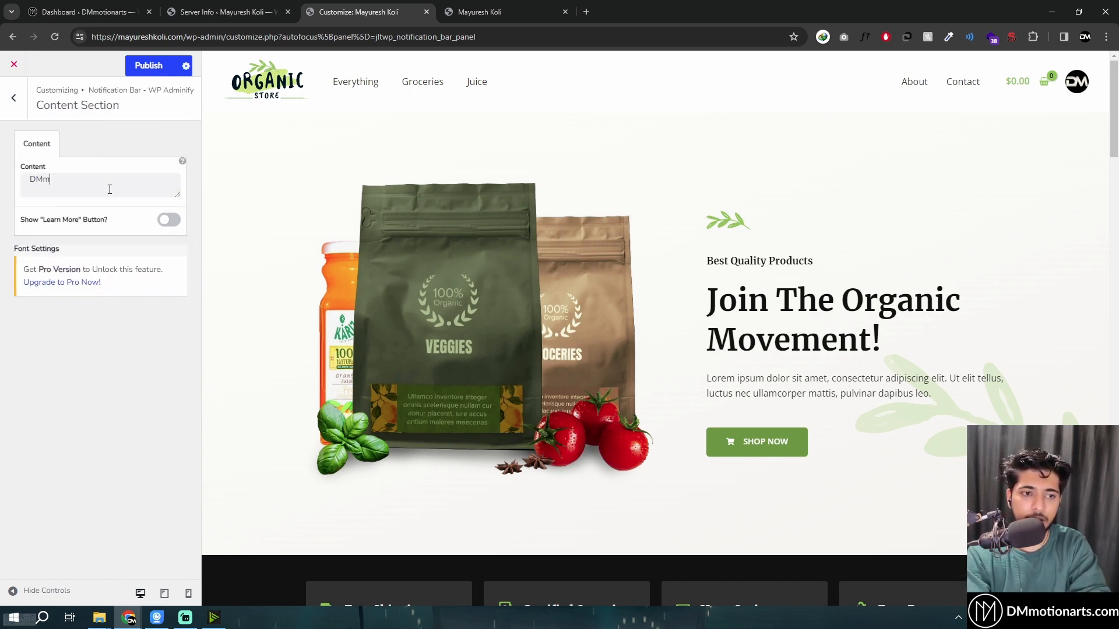
type("otionarts Sale Code Like")
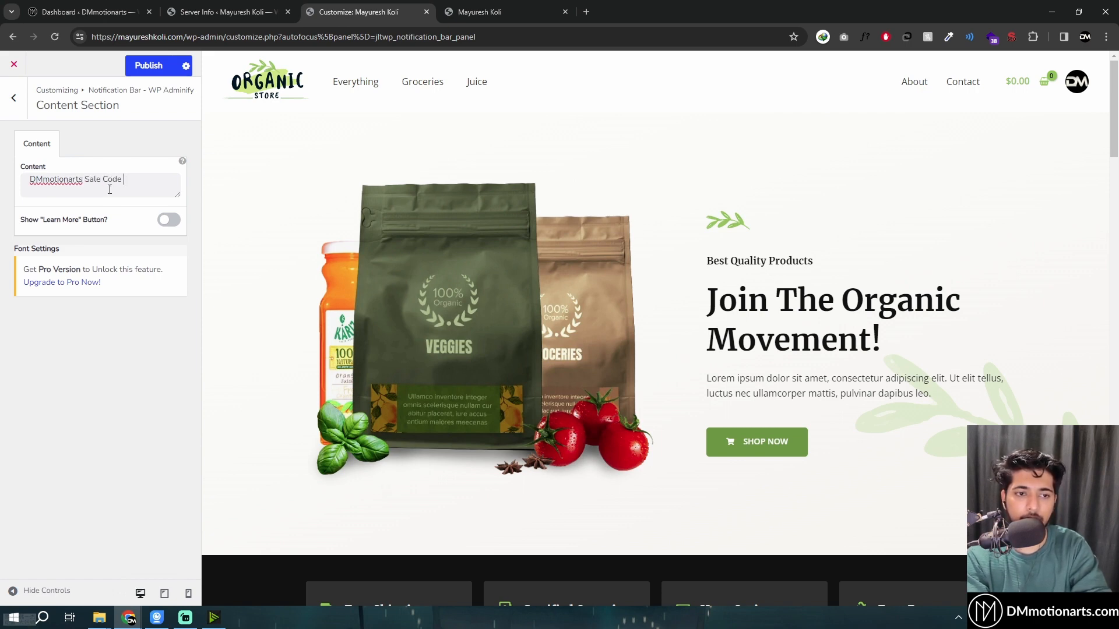
Enable the notification bar's "Learn More" button and publish the changes
left_click(145, 68)
left_click(174, 221)
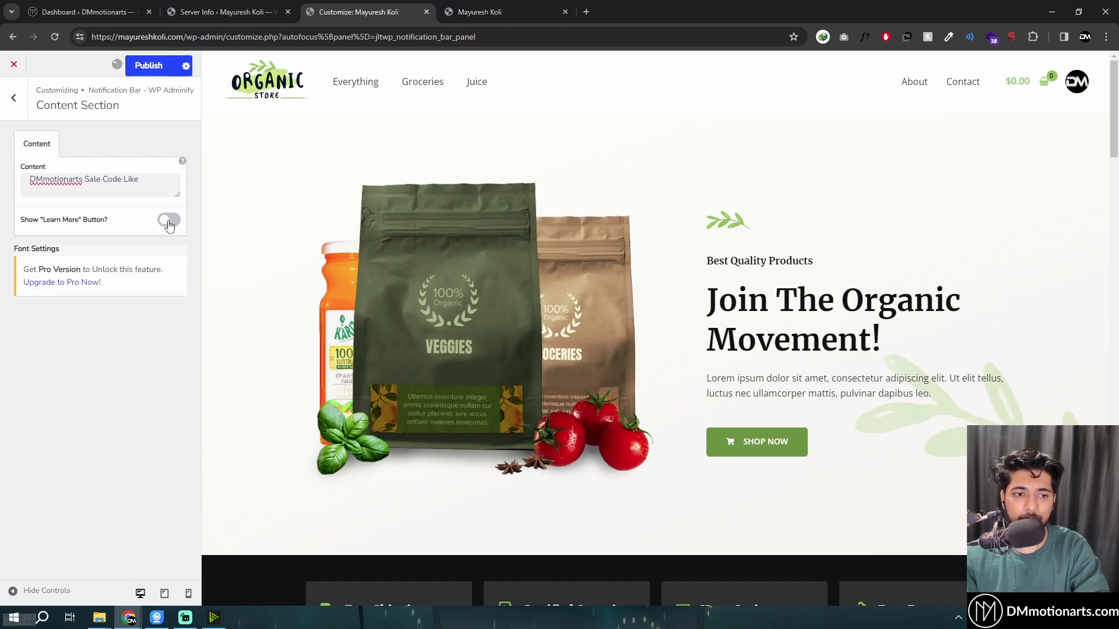
left_click(144, 66)
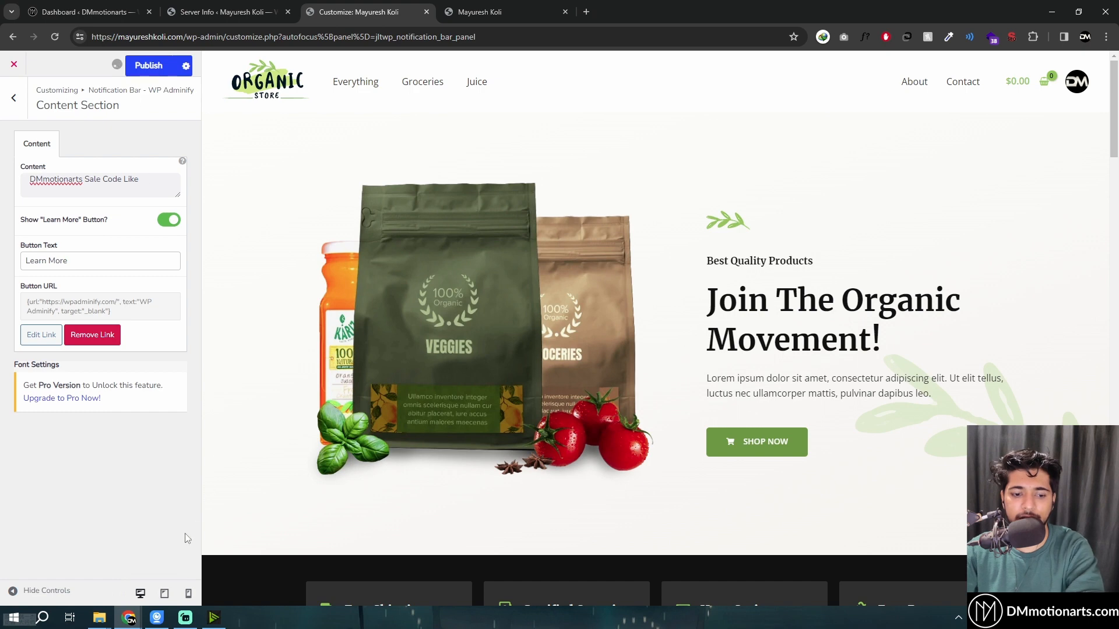
Reload the site in the incognito window and check the notification bar's new message and Learn More link
key("alt+Tab")
key("ctrl+r")
left_click_drag(473, 591, 551, 592)
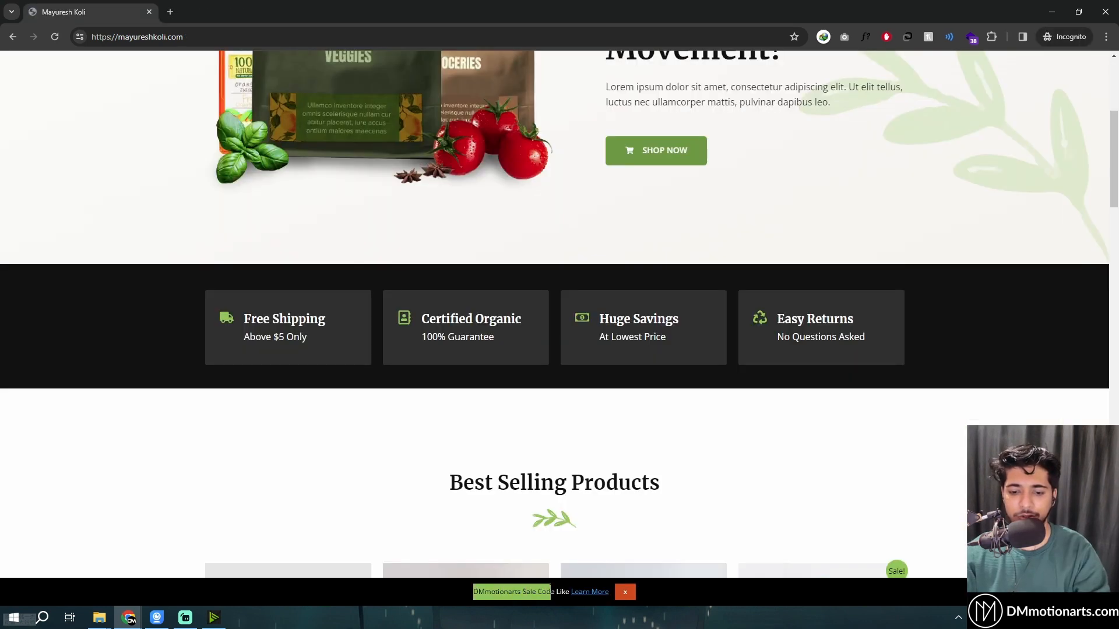
left_click(559, 592)
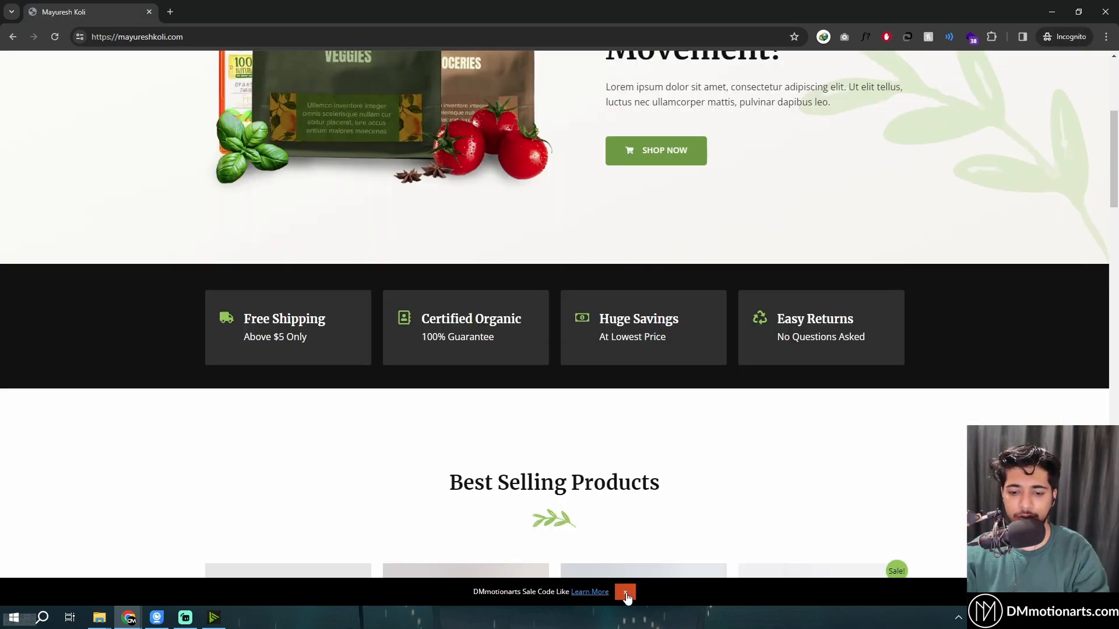
scroll(729, 498, "up", 5)
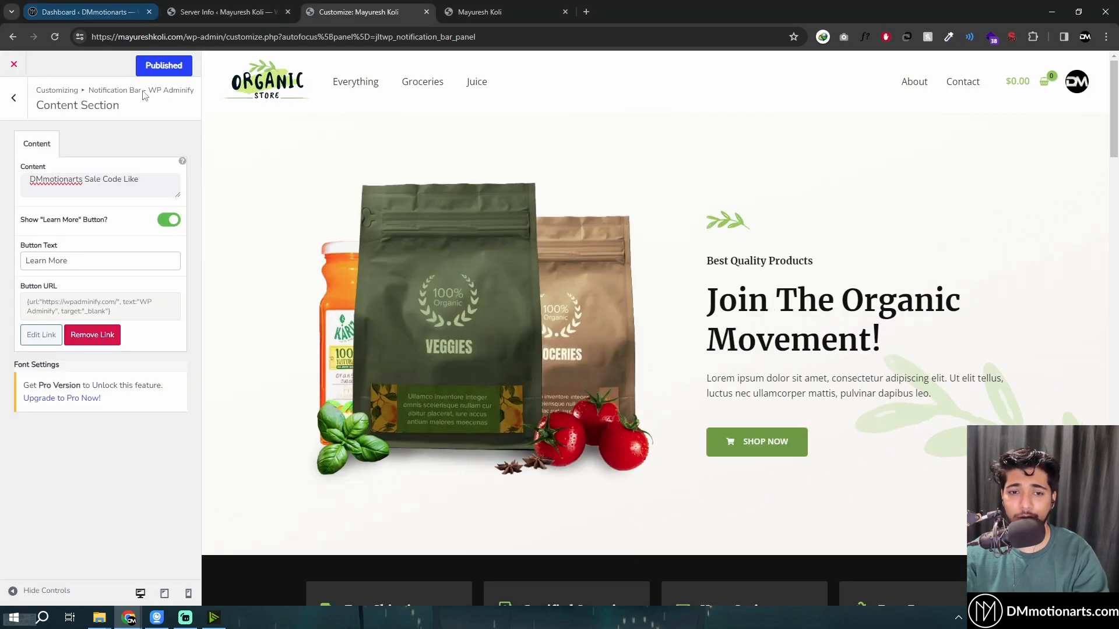
Close the notification bar Customizer and open WP Adminify's Login Customizer in a new tab
left_click(228, 12)
middle_click(334, 12)
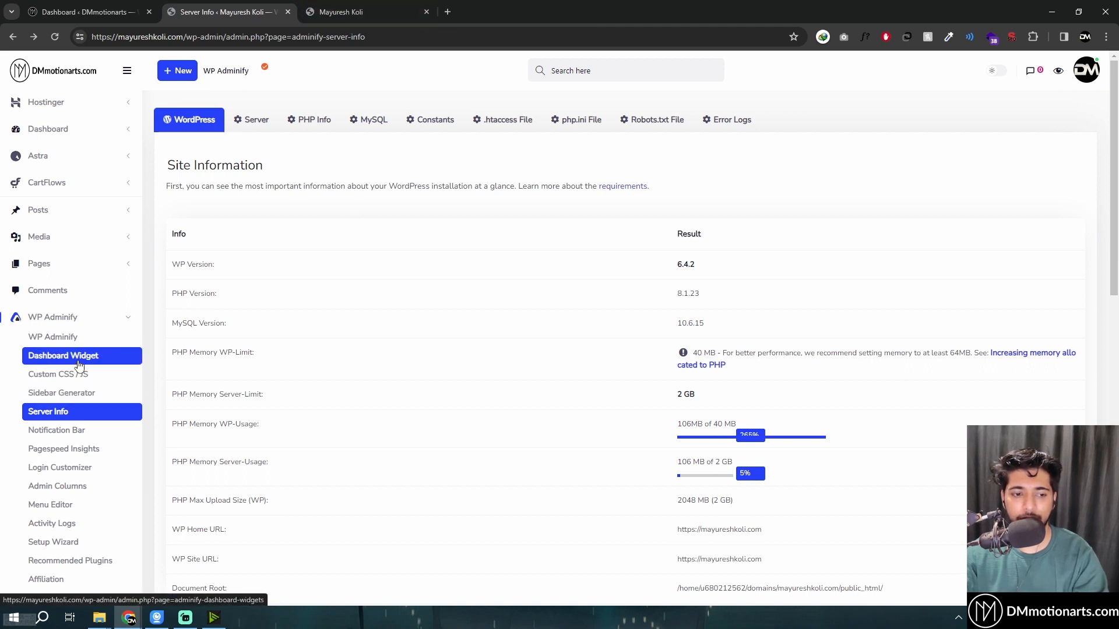
scroll(77, 417, "down", 1)
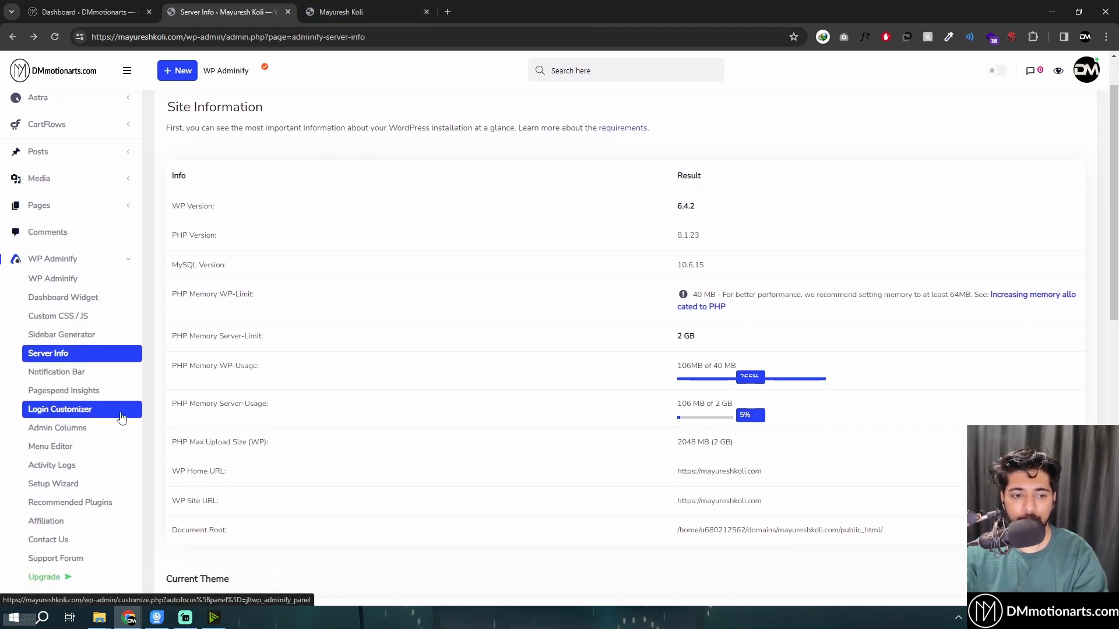
middle_click(57, 412)
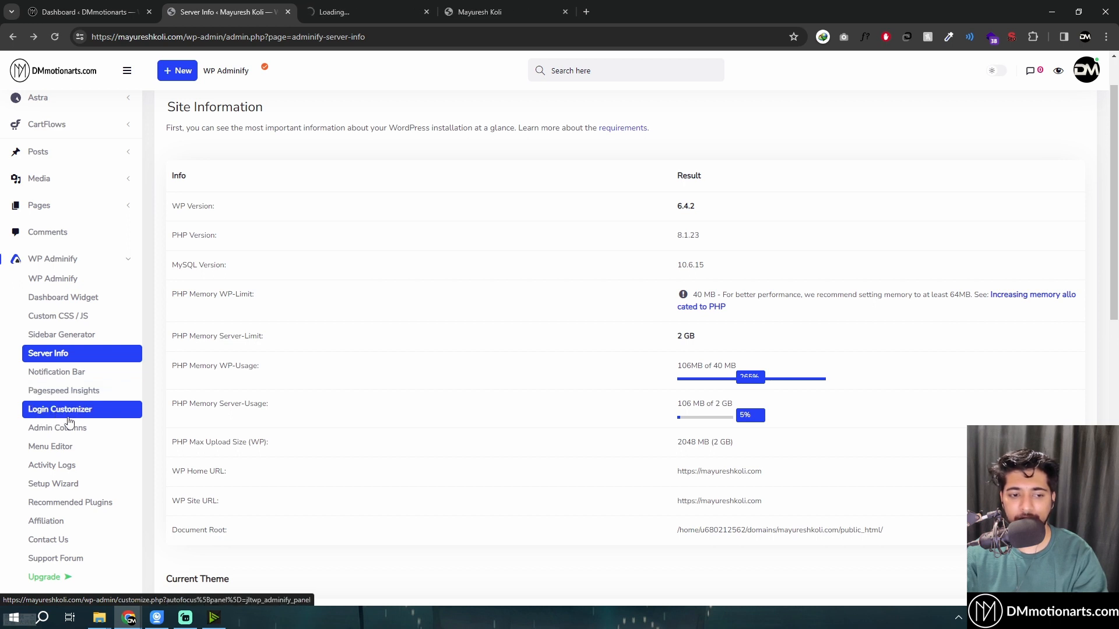
left_click(350, 7)
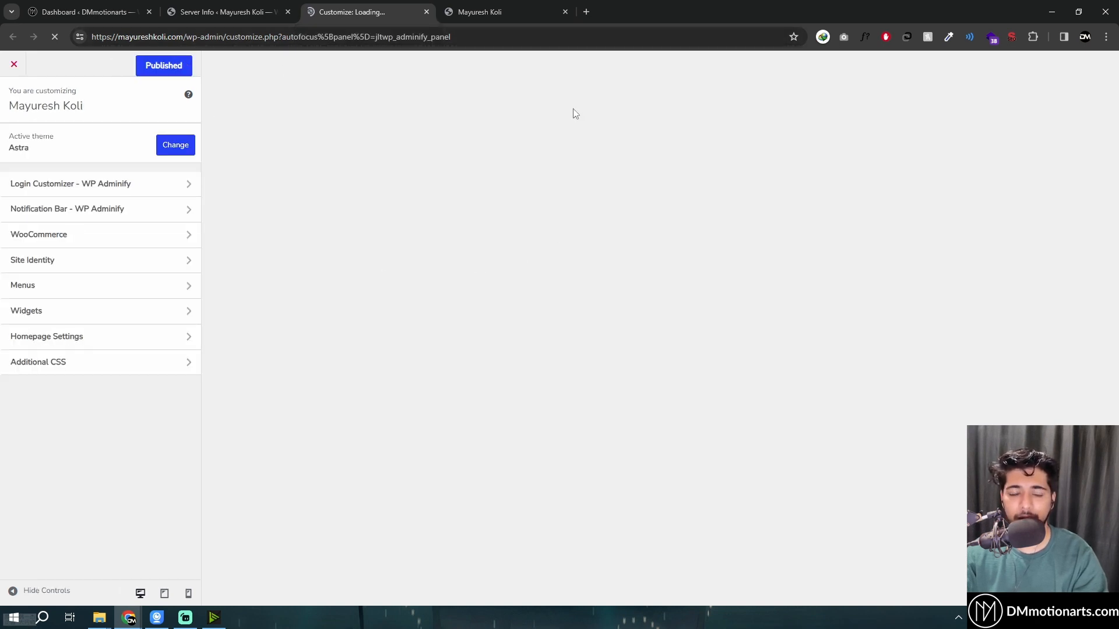
Open the site's wp-admin address in an incognito window to view the current WordPress login page
left_click(464, 6)
key("ctrl+shift+n")
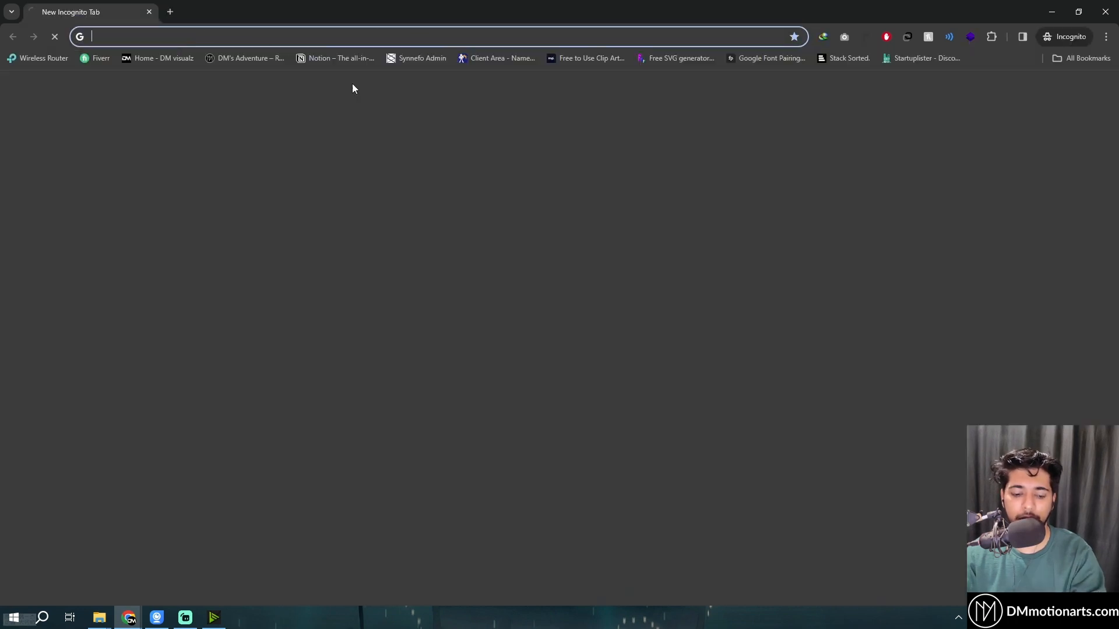
type("ma")
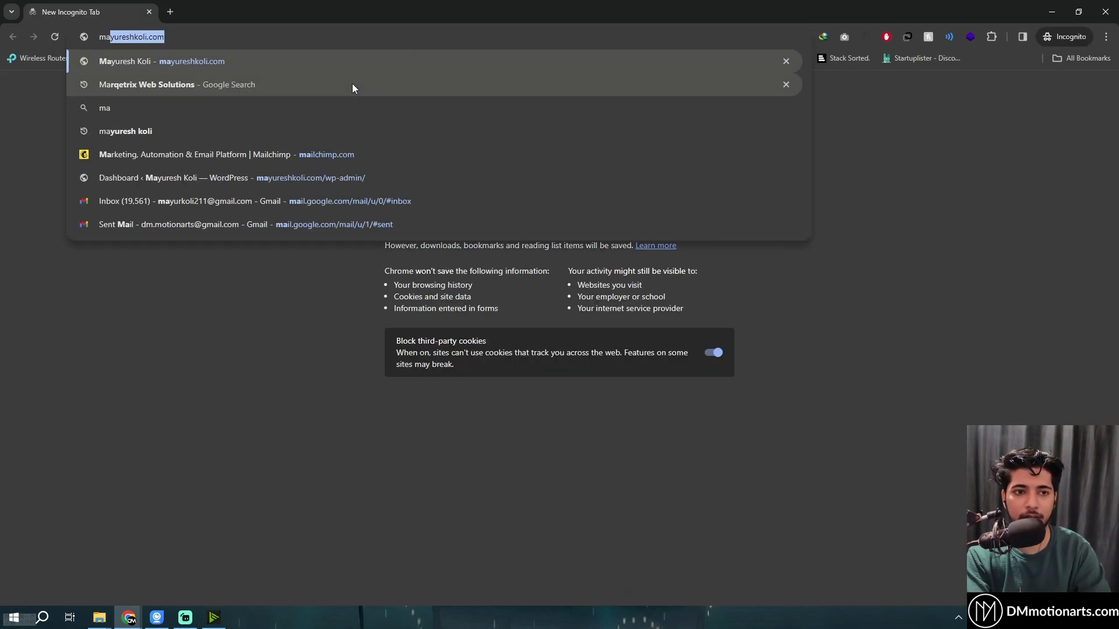
key("Right")
type("/wp-")
key("Return")
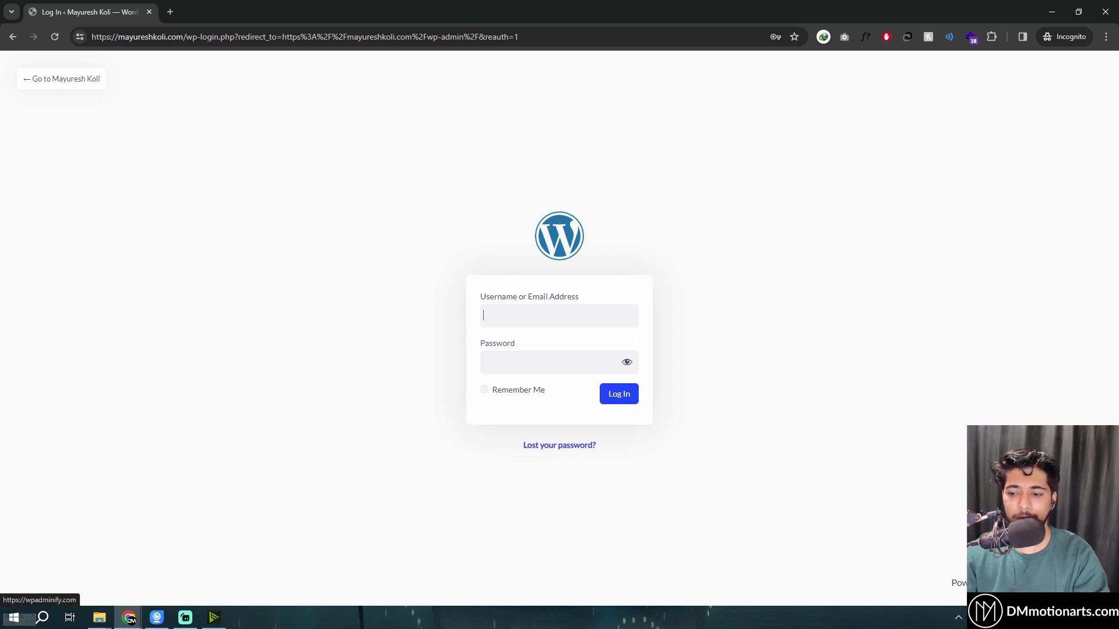
left_click(503, 310)
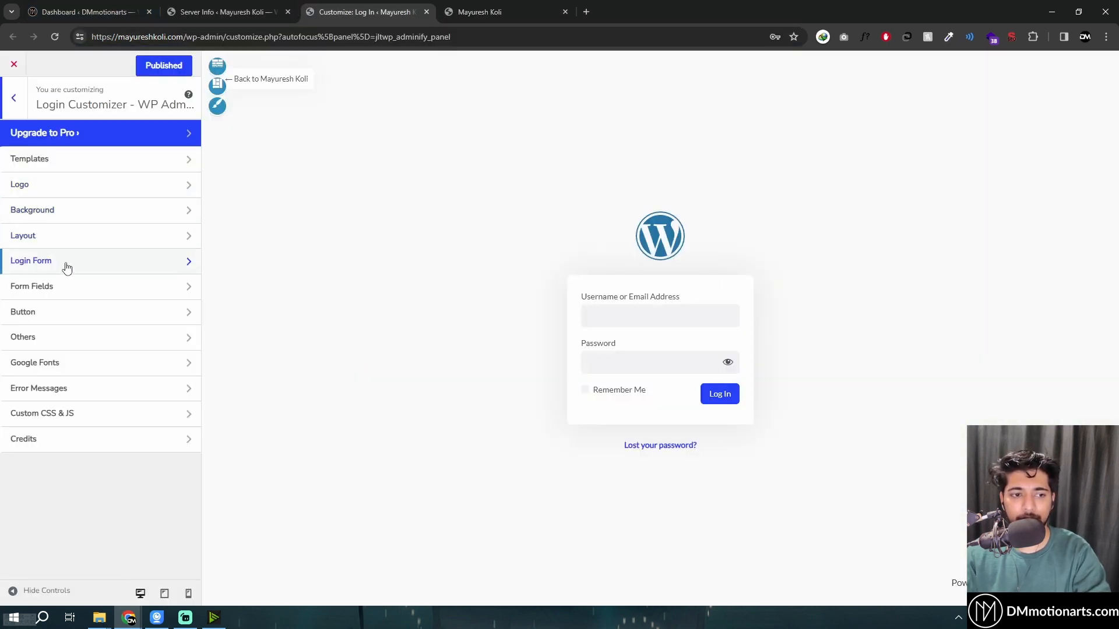
Apply the plain purple-to-blue gradient template with the centred form to the login page and publish the change
left_click(37, 263)
left_click(14, 98)
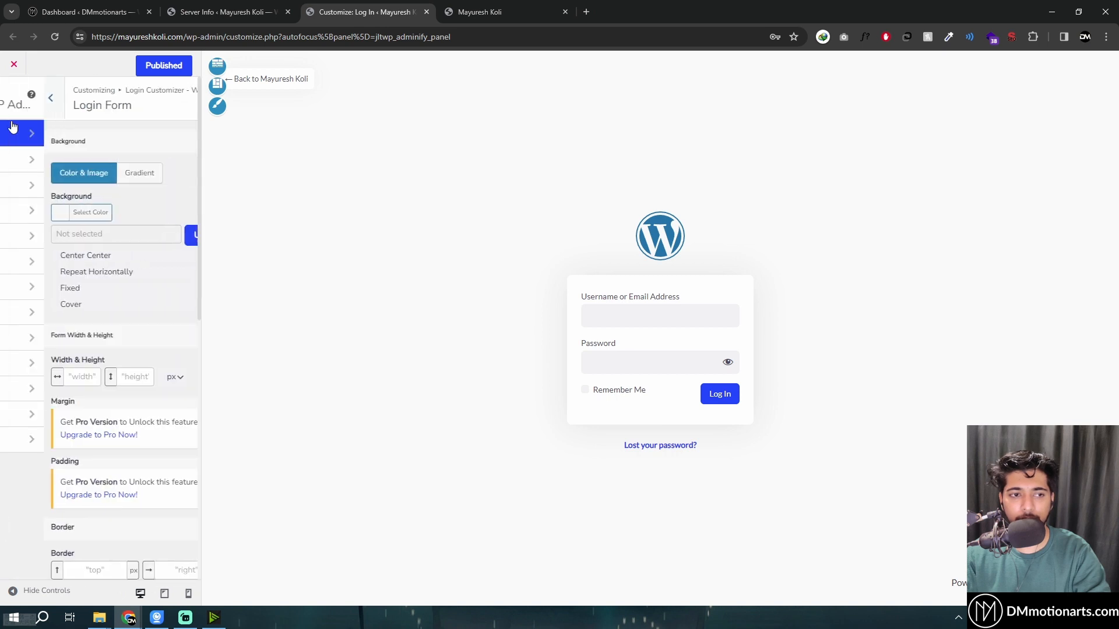
left_click(35, 169)
left_click(146, 184)
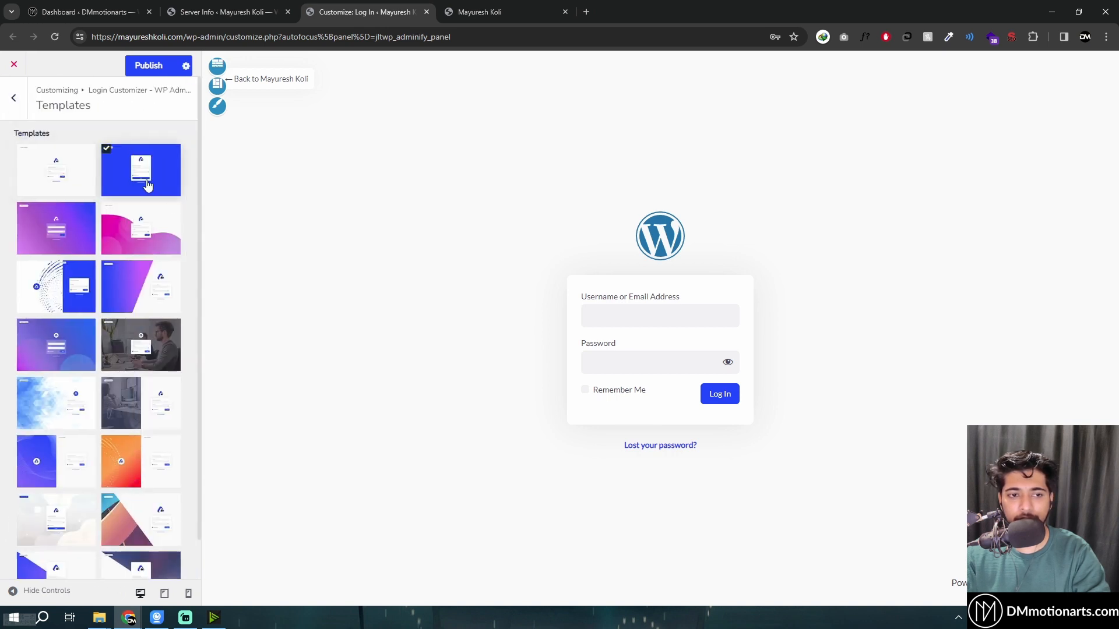
left_click(134, 227)
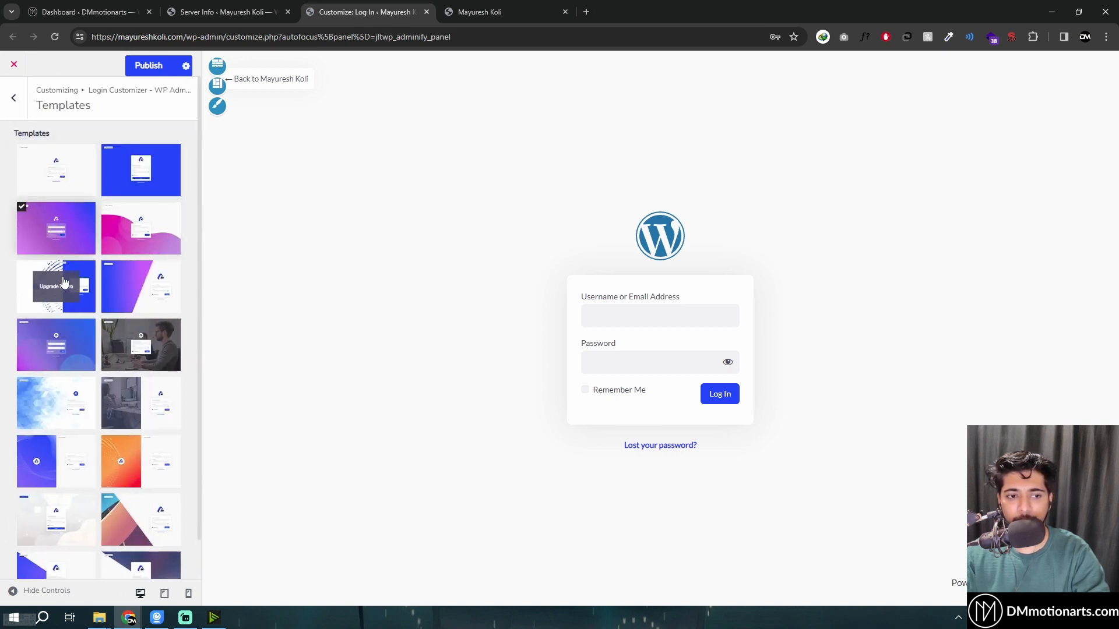
left_click(36, 166)
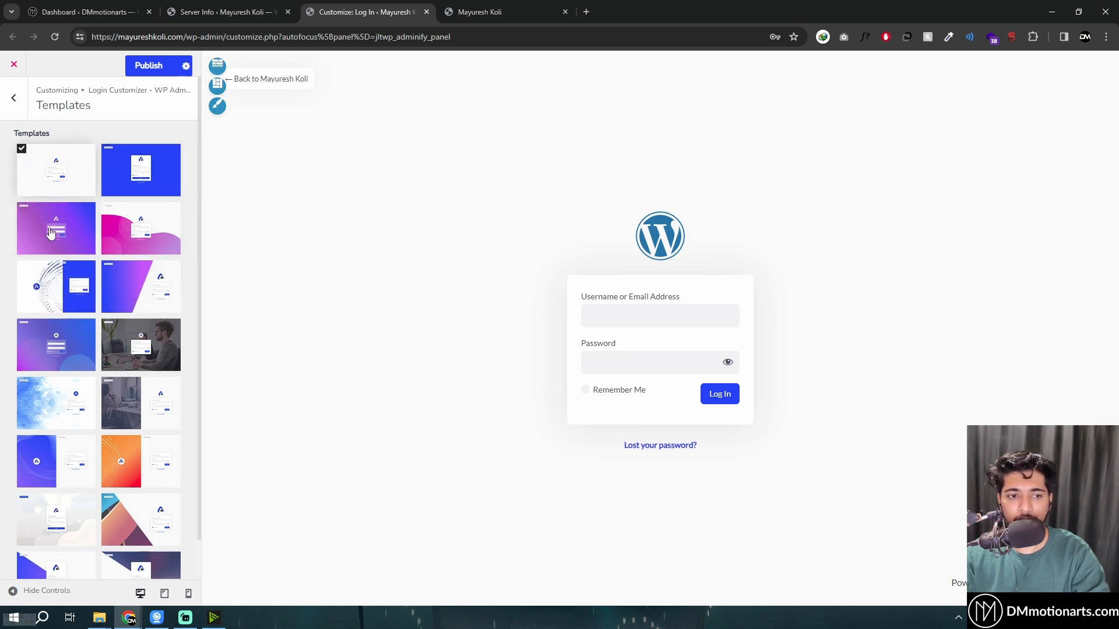
left_click(59, 241)
left_click(153, 65)
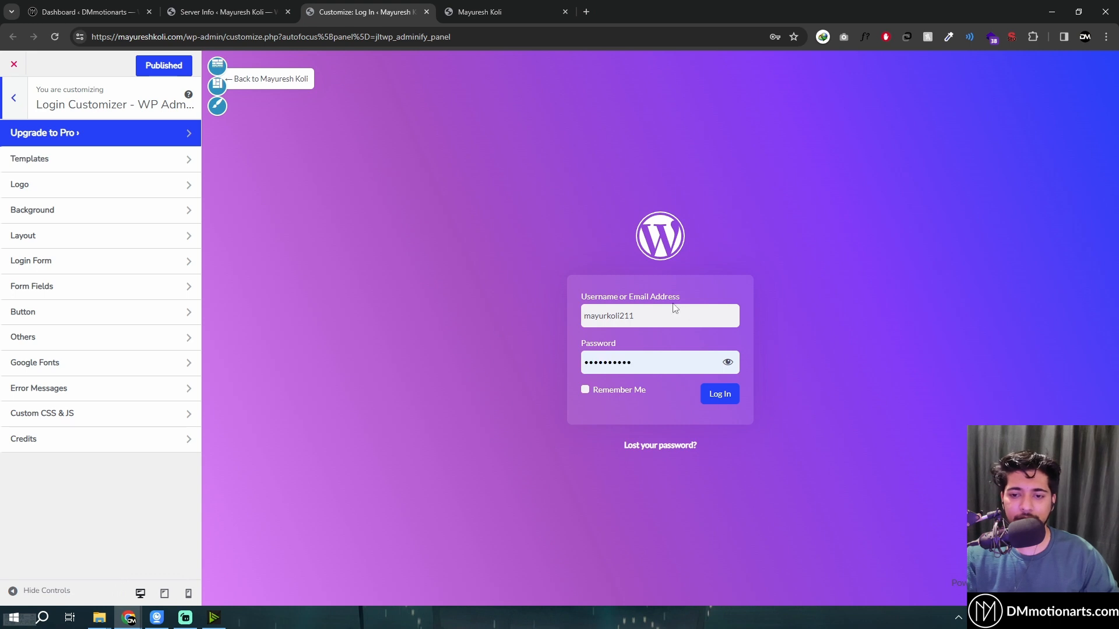
Set the login page's logo image to DMmotionarts-banner-transparent.png from the Media Library
left_click(672, 317)
left_click(43, 194)
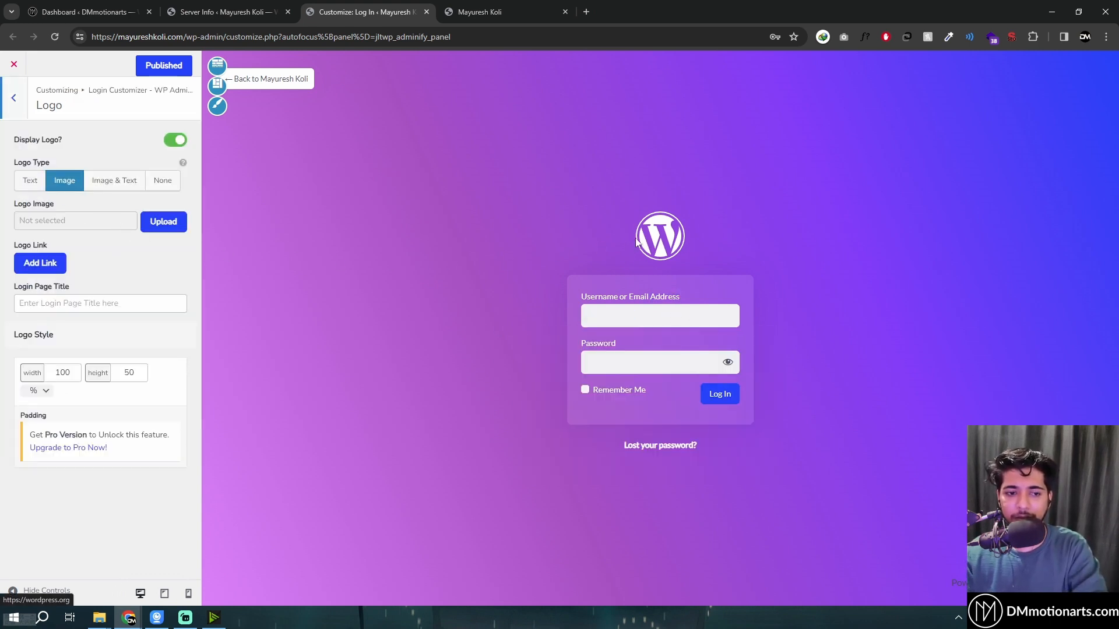
left_click(165, 222)
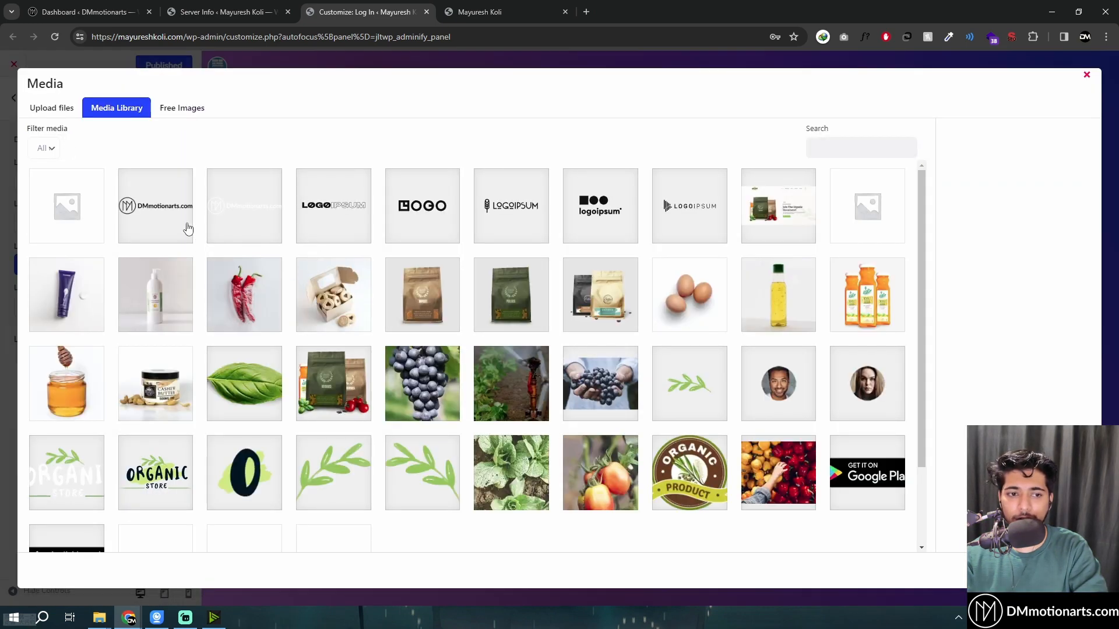
left_click(229, 222)
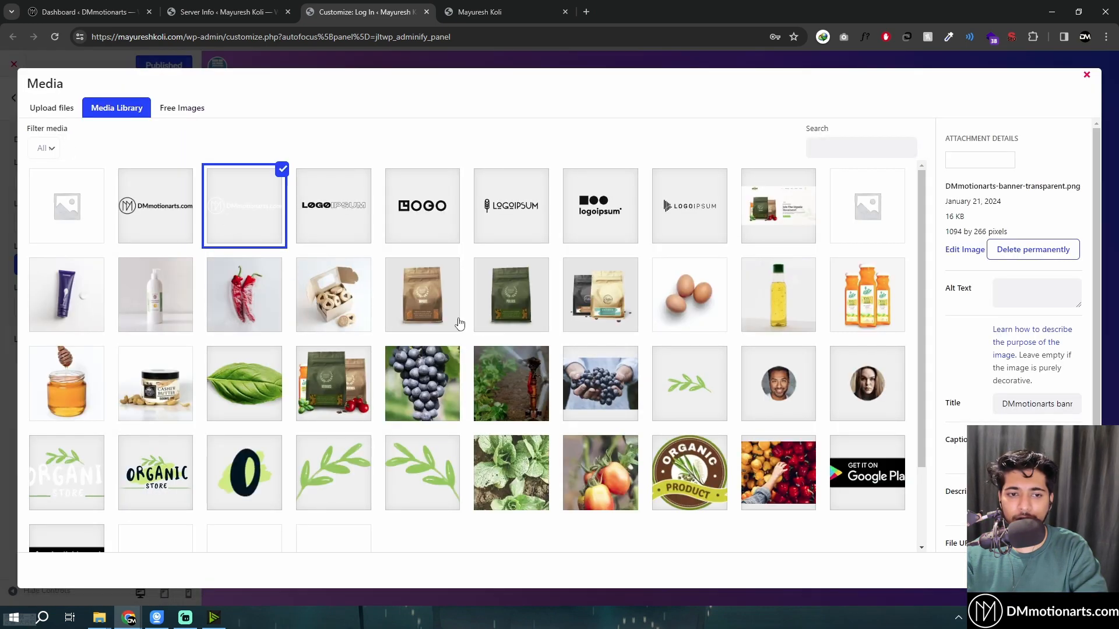
left_click(1063, 571)
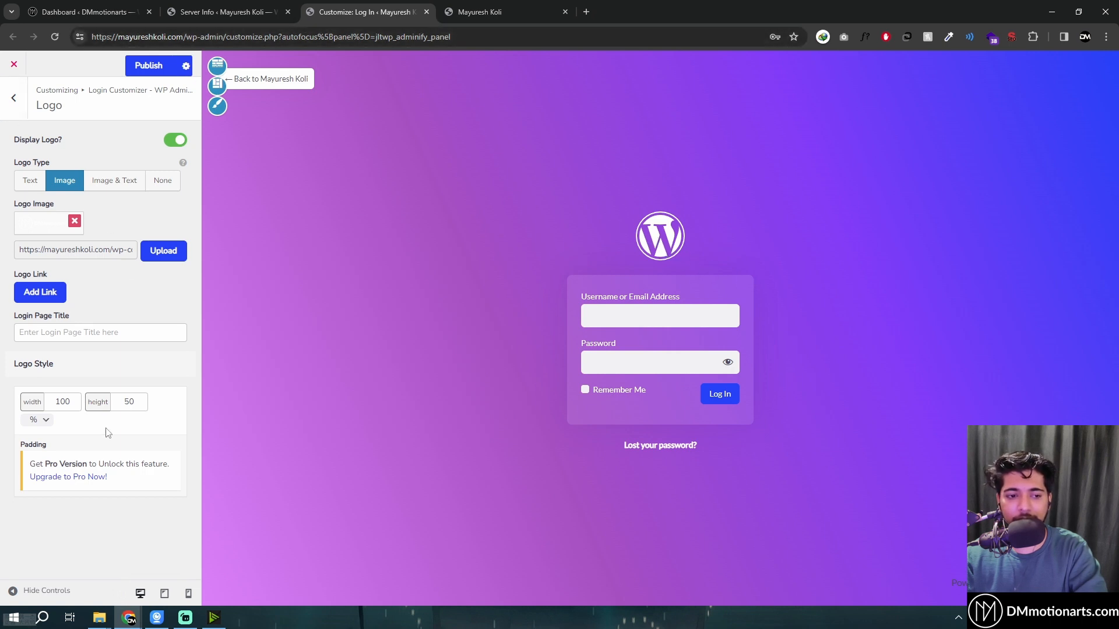
left_click(12, 110)
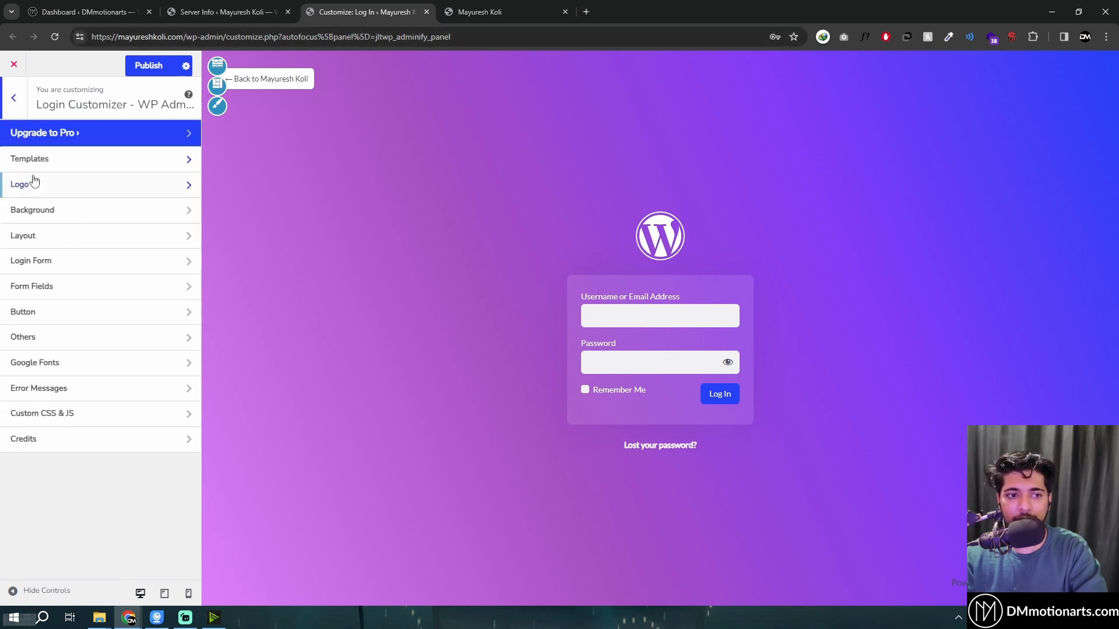
Open the login page's Background settings and switch the background from Color to Gradient
left_click(45, 214)
left_click(4, 111)
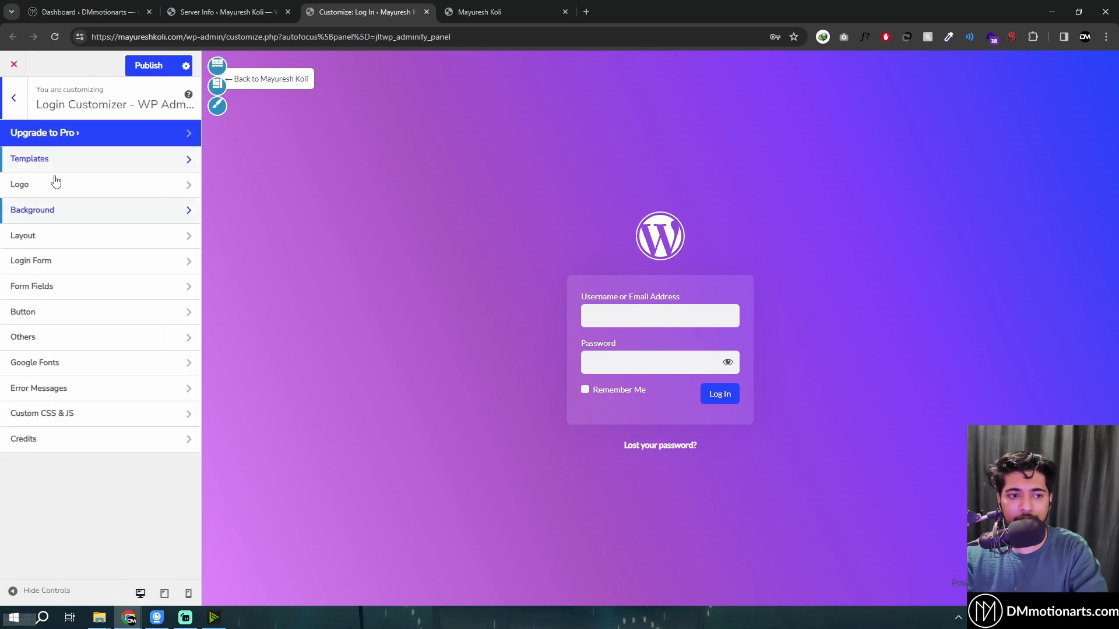
left_click(52, 214)
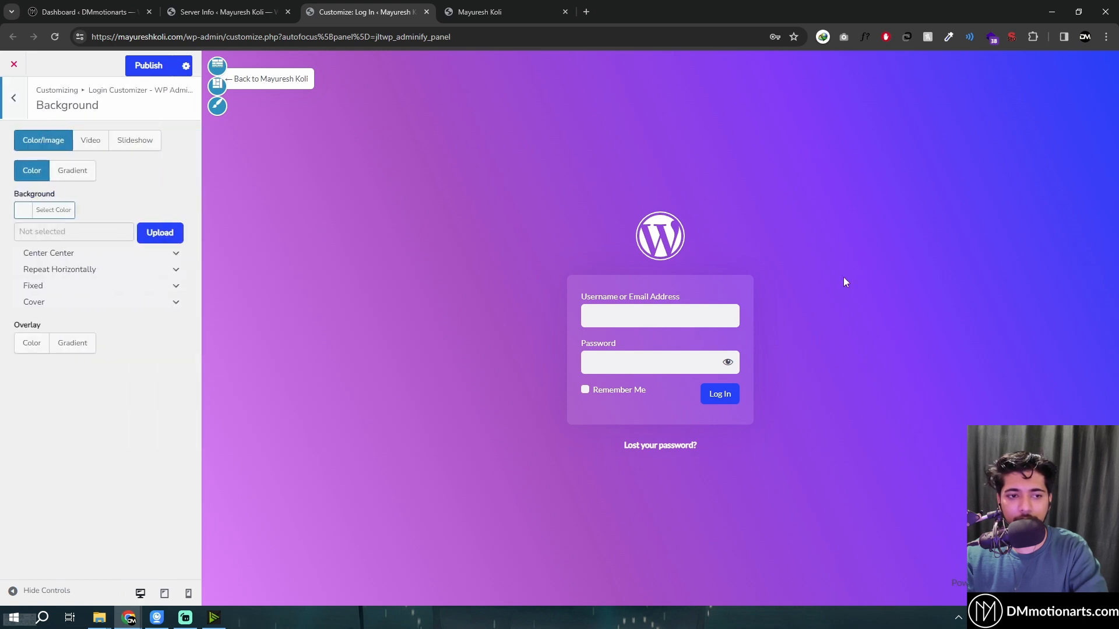
left_click(72, 170)
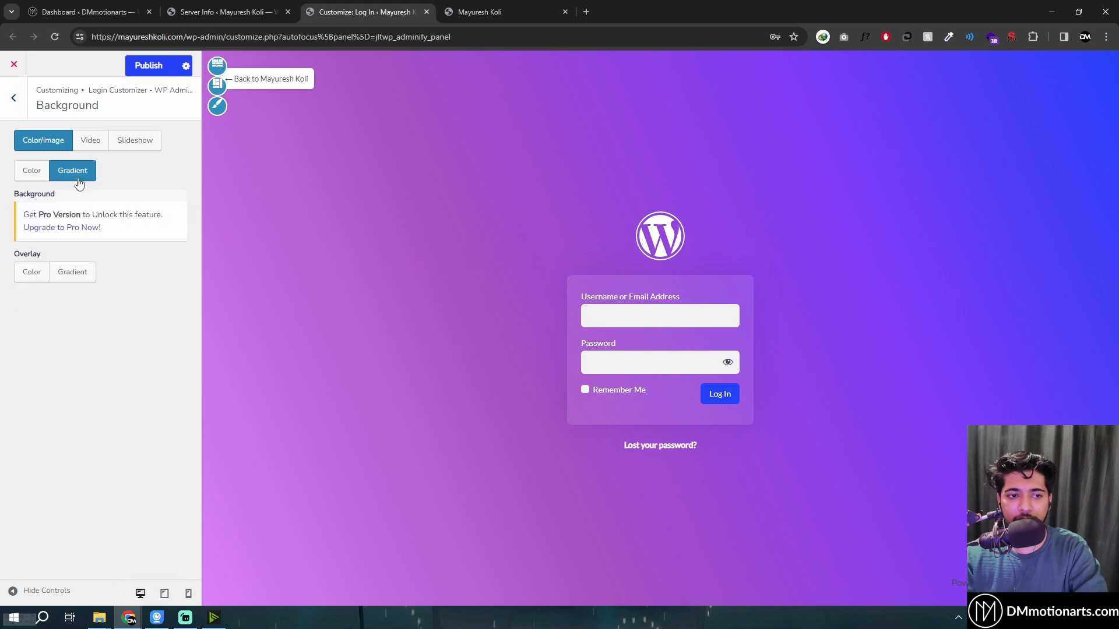
Switch the login background back to Color and try the template with the dotted circle and blue side panel
left_click(31, 170)
left_click(11, 102)
left_click(43, 166)
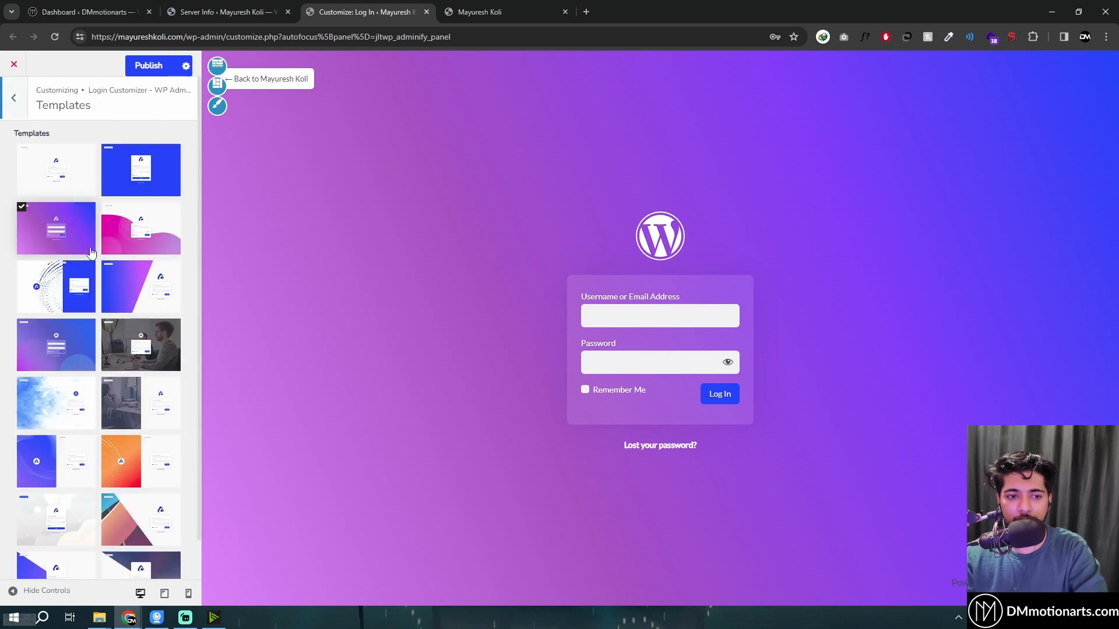
left_click(66, 292)
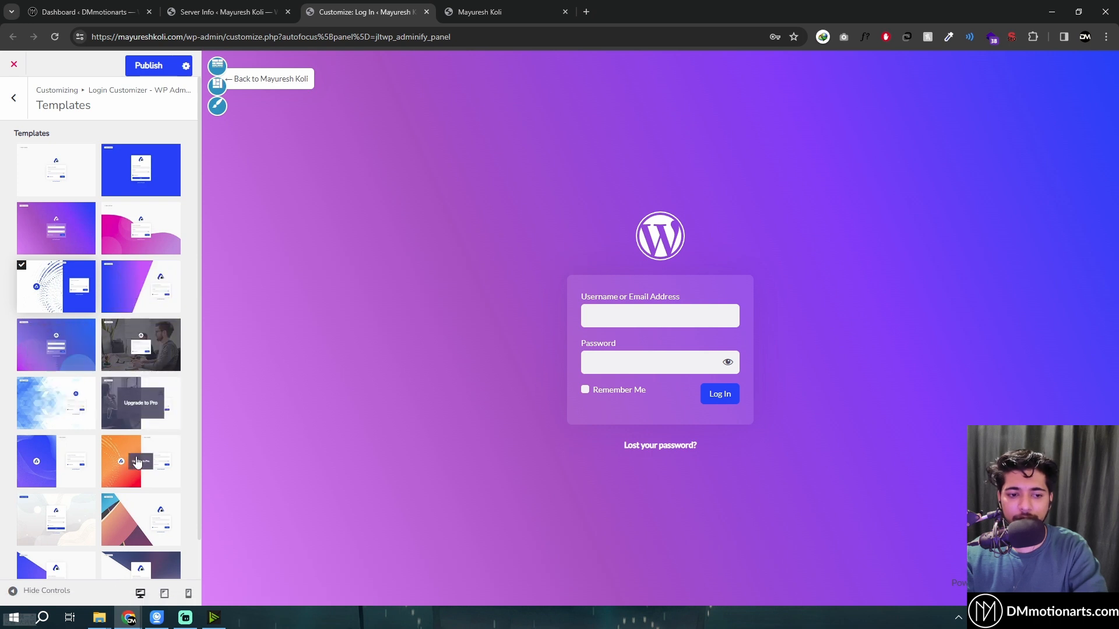
scroll(128, 496, "down", 1)
scroll(116, 262, "up", 1)
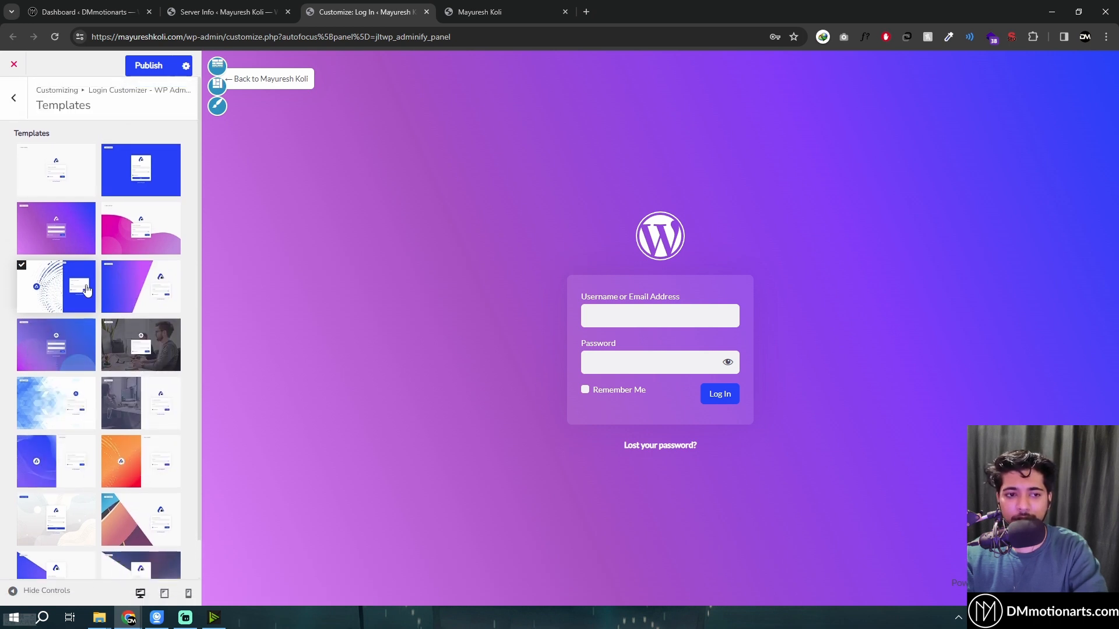
Try the other upper login templates, reselect the plain purple-to-blue gradient with the centred form, and publish the change
left_click(67, 233)
left_click(134, 232)
left_click(134, 175)
left_click(62, 173)
left_click(67, 227)
left_click(137, 221)
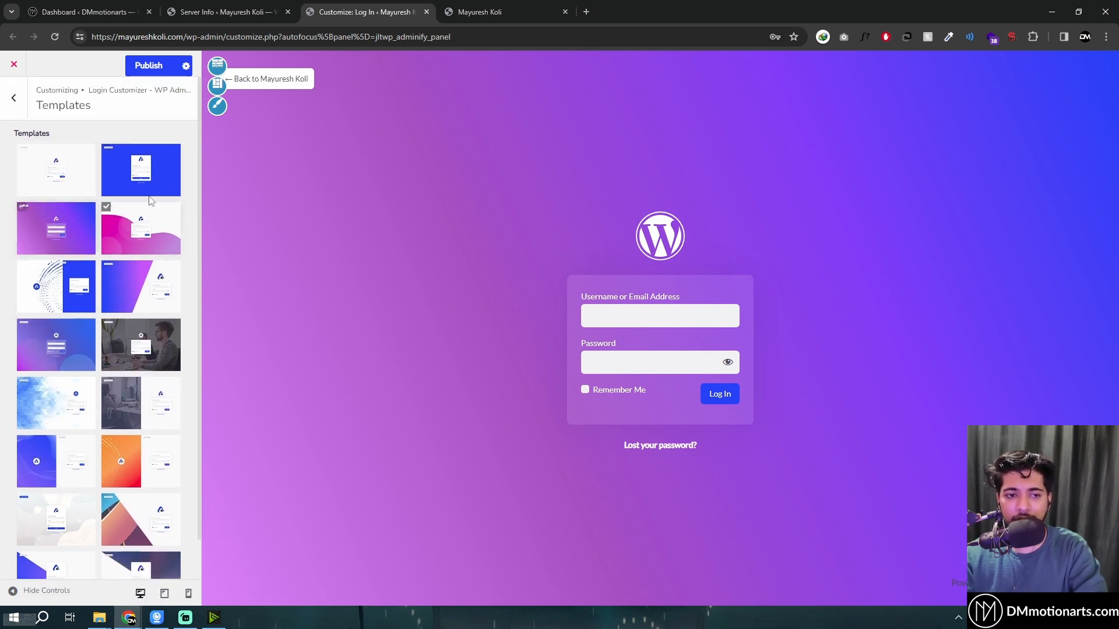
left_click(55, 233)
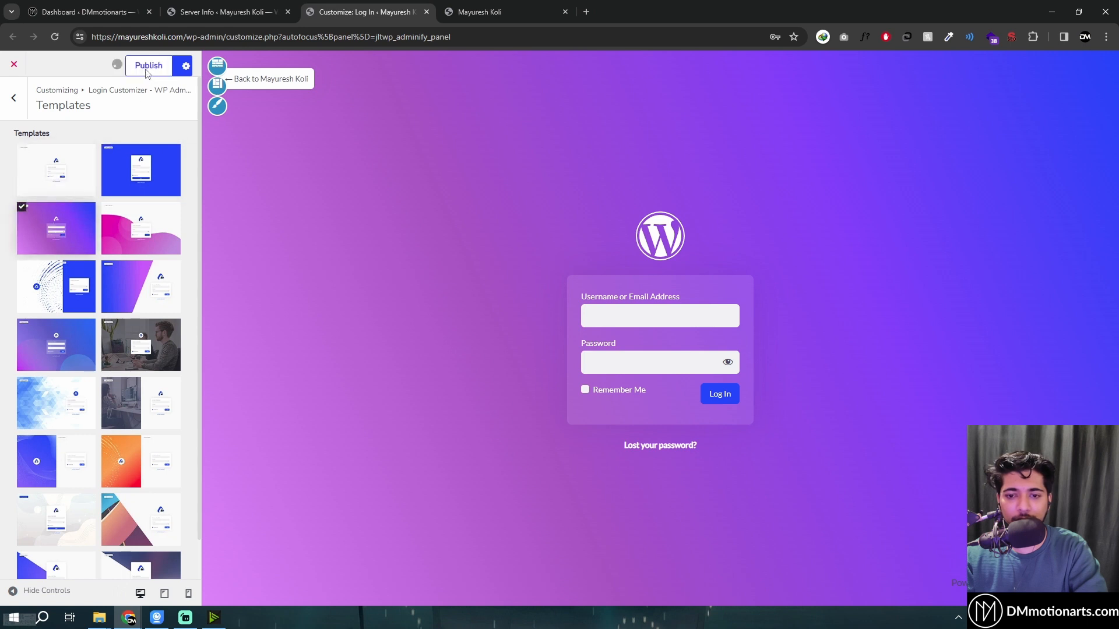
left_click(6, 108)
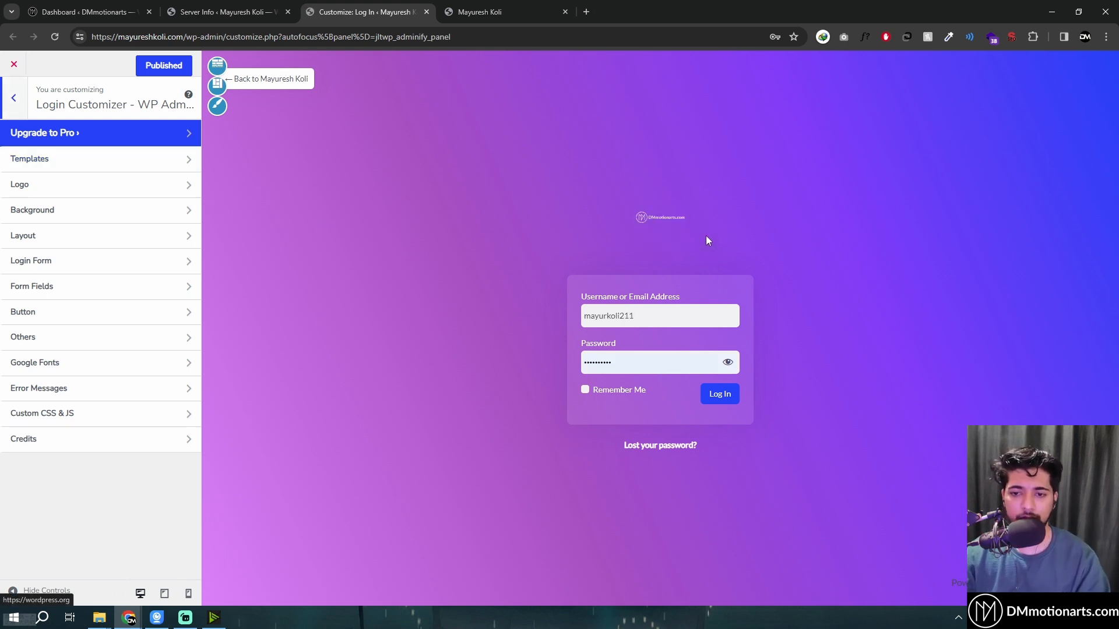
Change the login logo's size unit to px, set its width and height to 200 each, and publish
left_click(39, 187)
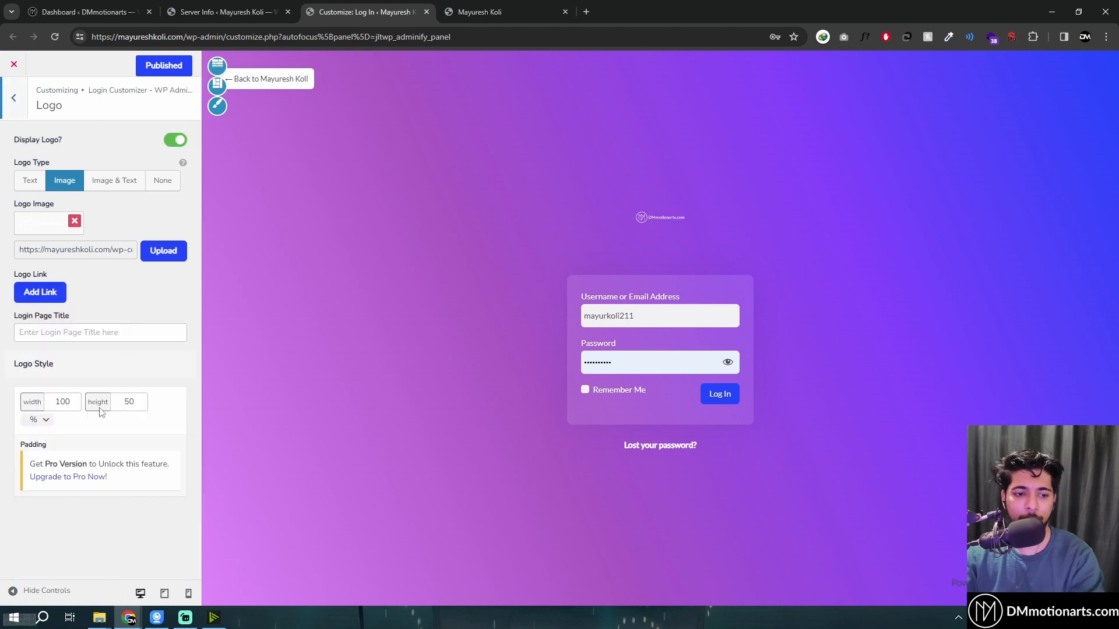
left_click(36, 420)
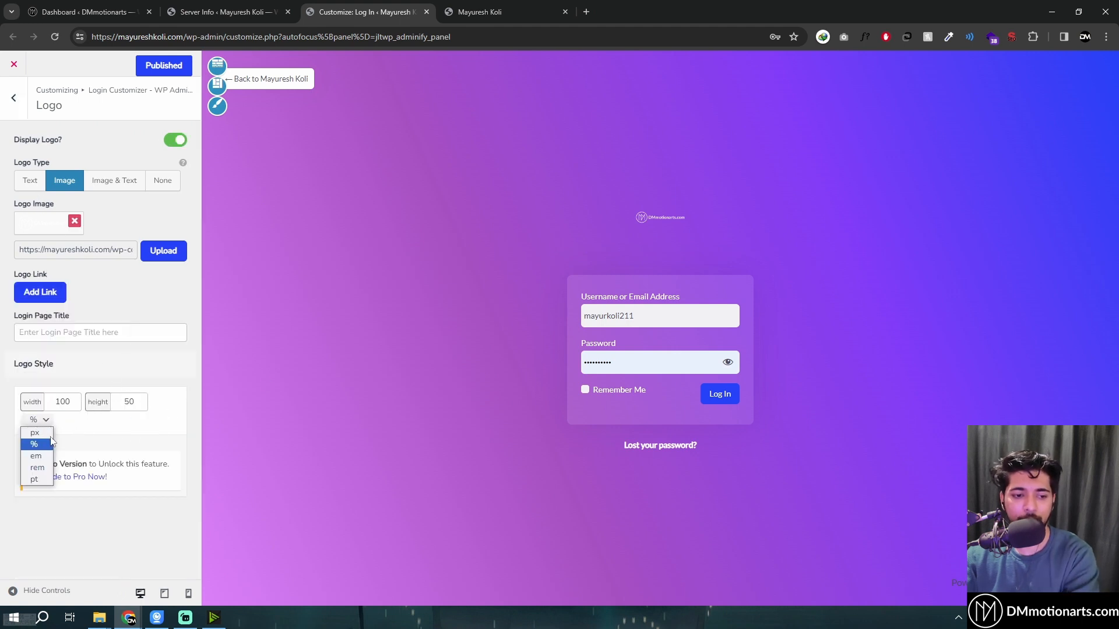
left_click(35, 433)
double_click(64, 403)
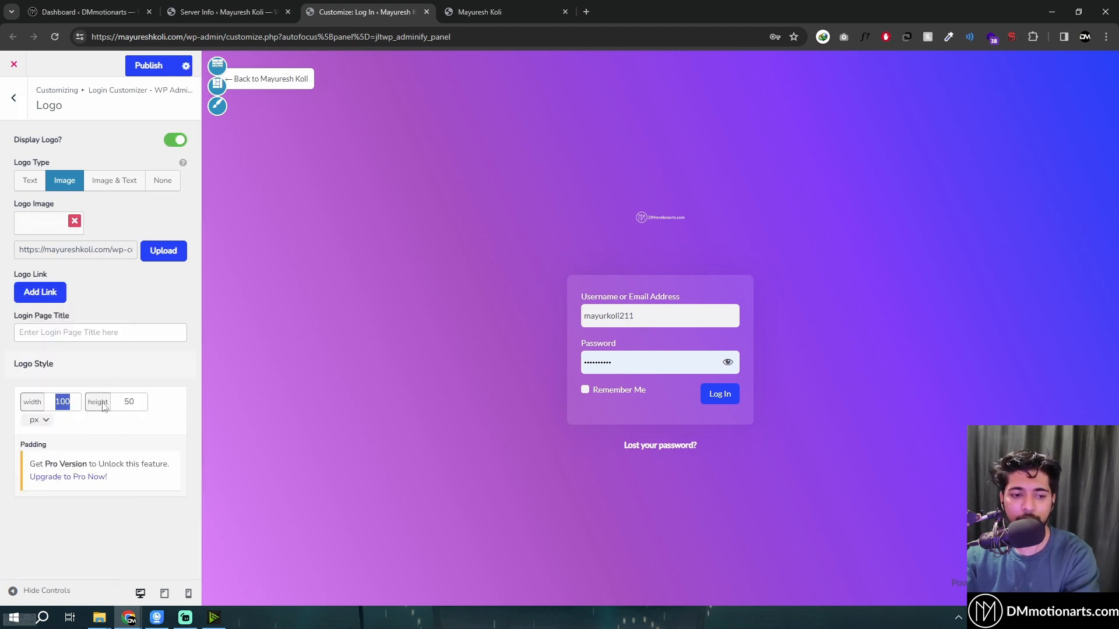
type("2")
left_click(131, 406)
type("2")
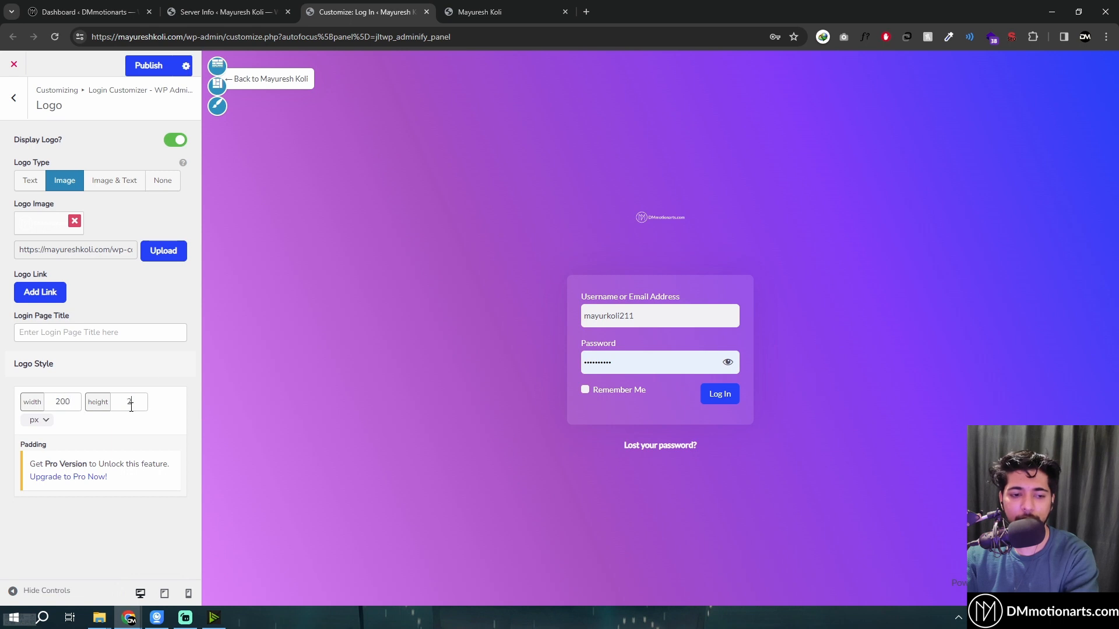
type("00")
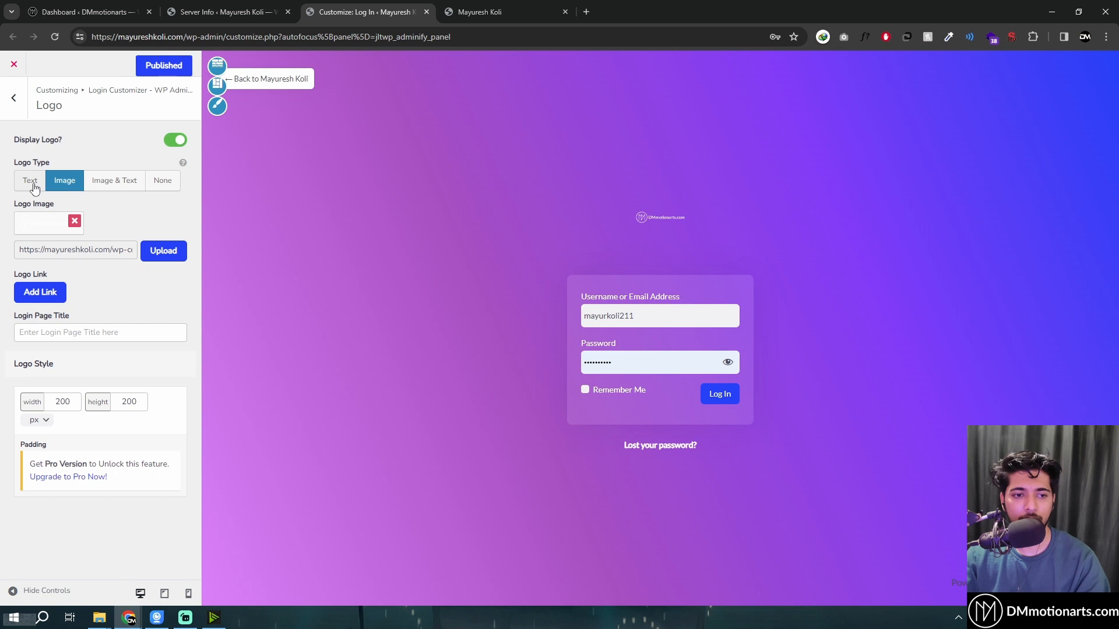
Set the login page's background colour to the preset red and publish the change
left_click(3, 113)
left_click(53, 209)
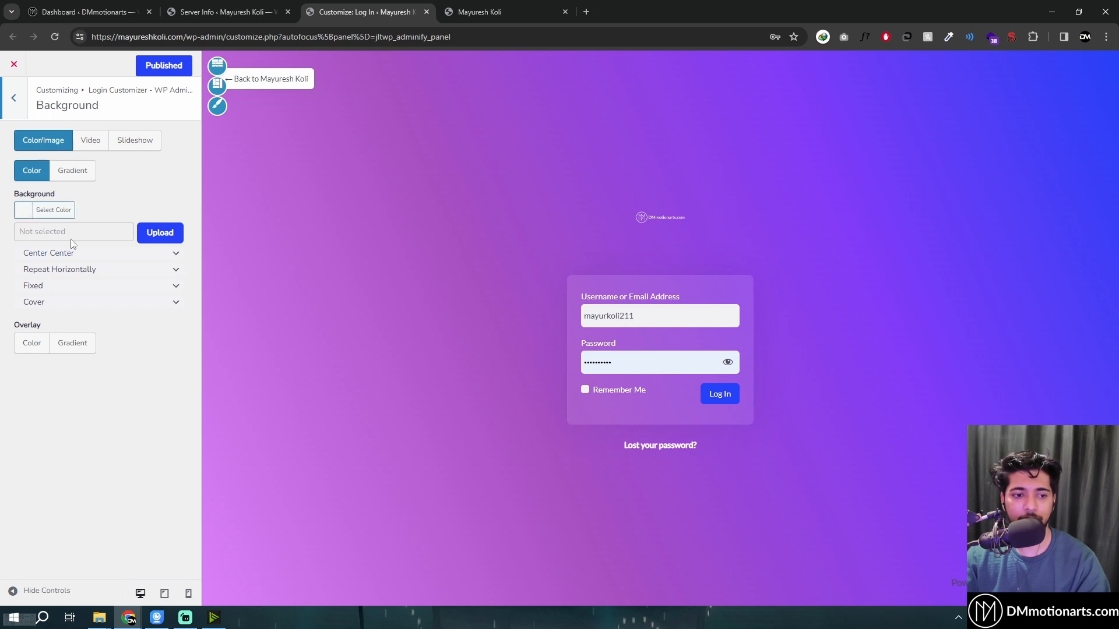
left_click(41, 212)
left_click(41, 306)
left_click(66, 292)
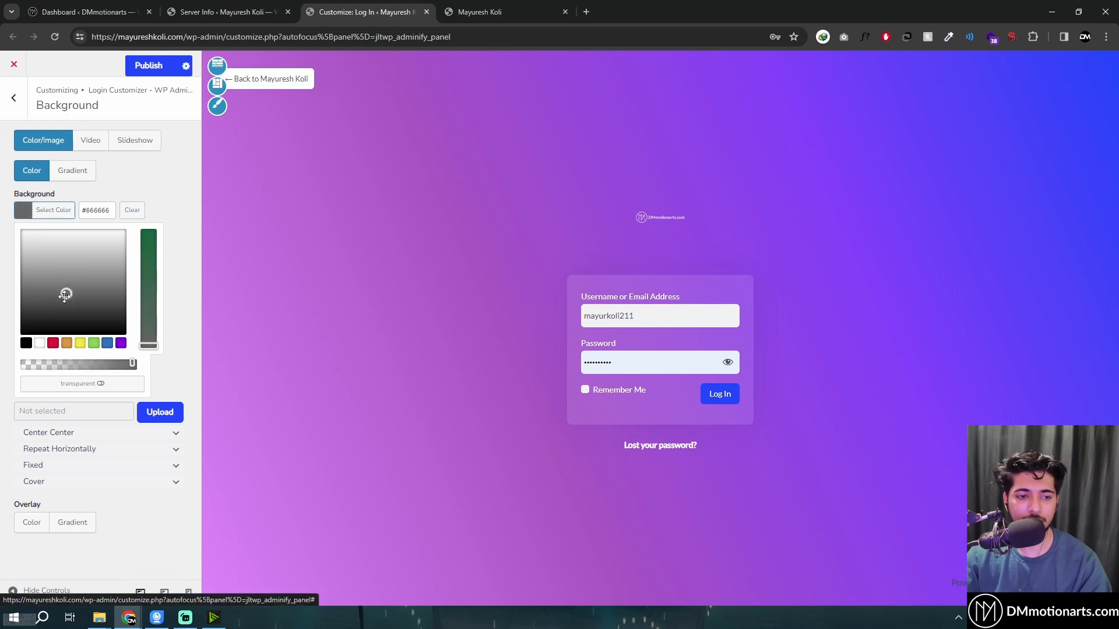
left_click(53, 343)
left_click(51, 212)
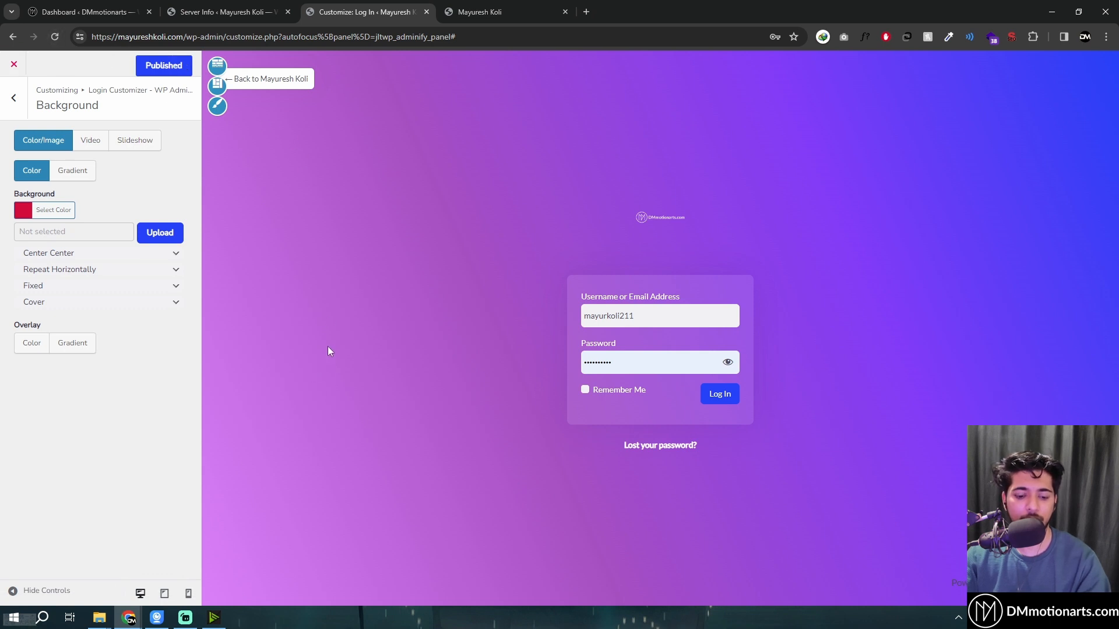
Open the site's wp-admin address in an incognito window to check the published background colour and logo, and return to the customizer
key("ctrl+shift+n")
type("https://mayureshkoli.com/")
key("Return")
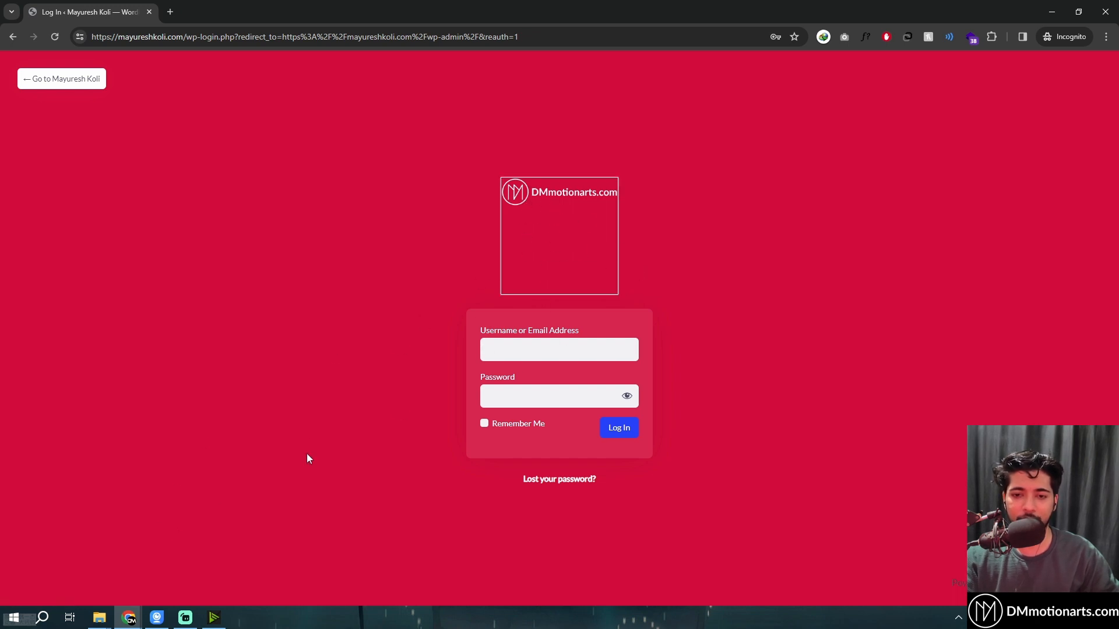
mouse_move(129, 618)
left_click(203, 585)
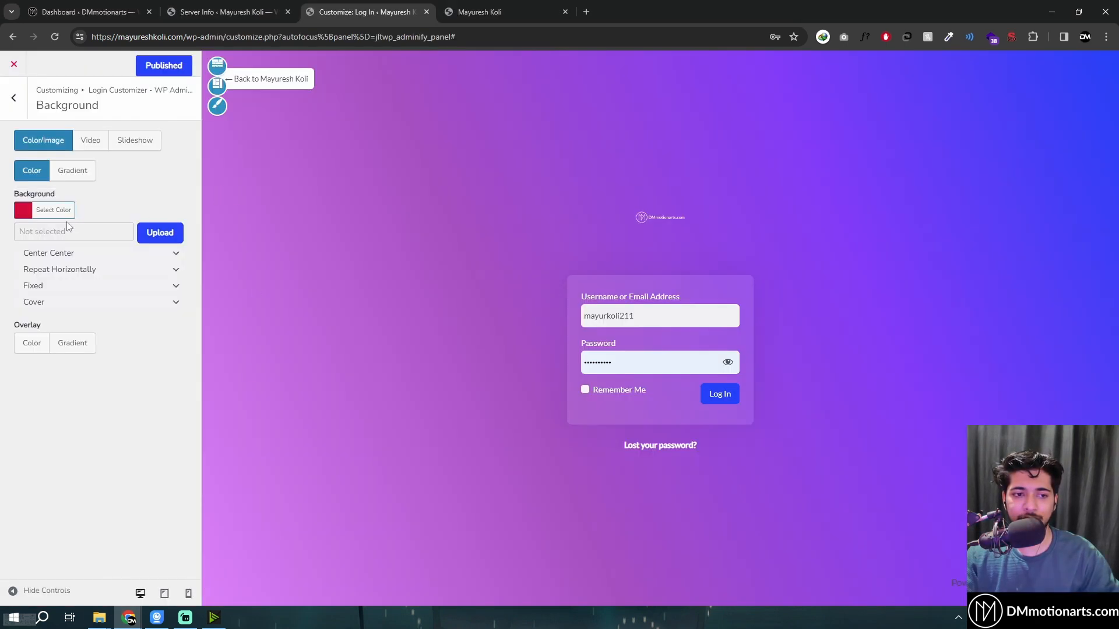
Clear the login page's red background colour
left_click(43, 214)
left_click(130, 218)
left_click(143, 174)
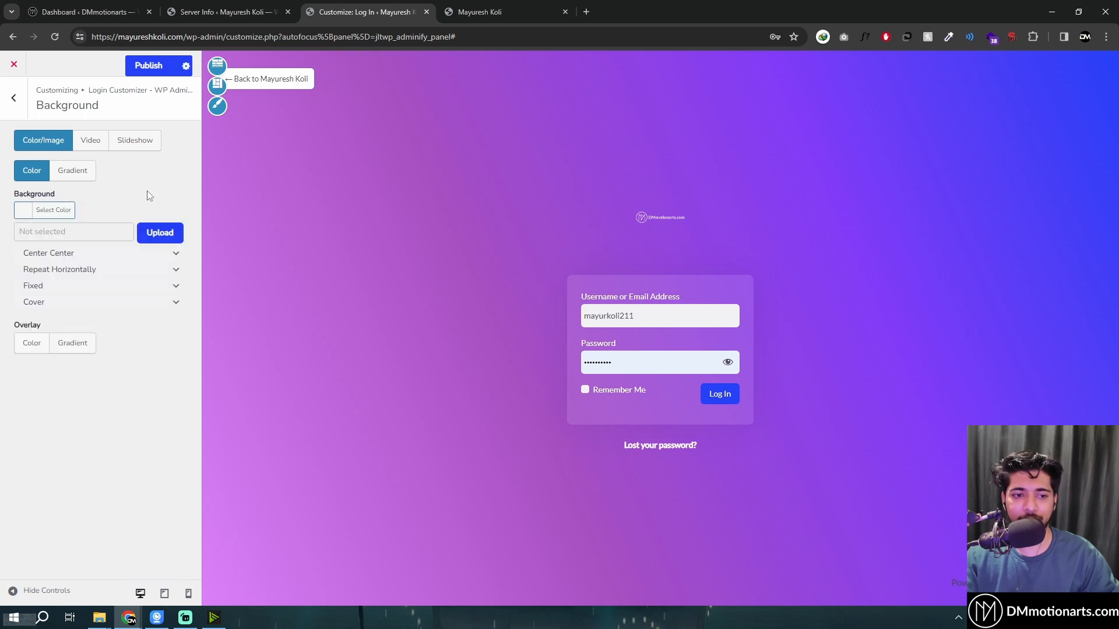
Set sydney-rae-668606-unsplash-scaled.jpg from the Media Library as the login page's background image and publish the change
left_click(161, 232)
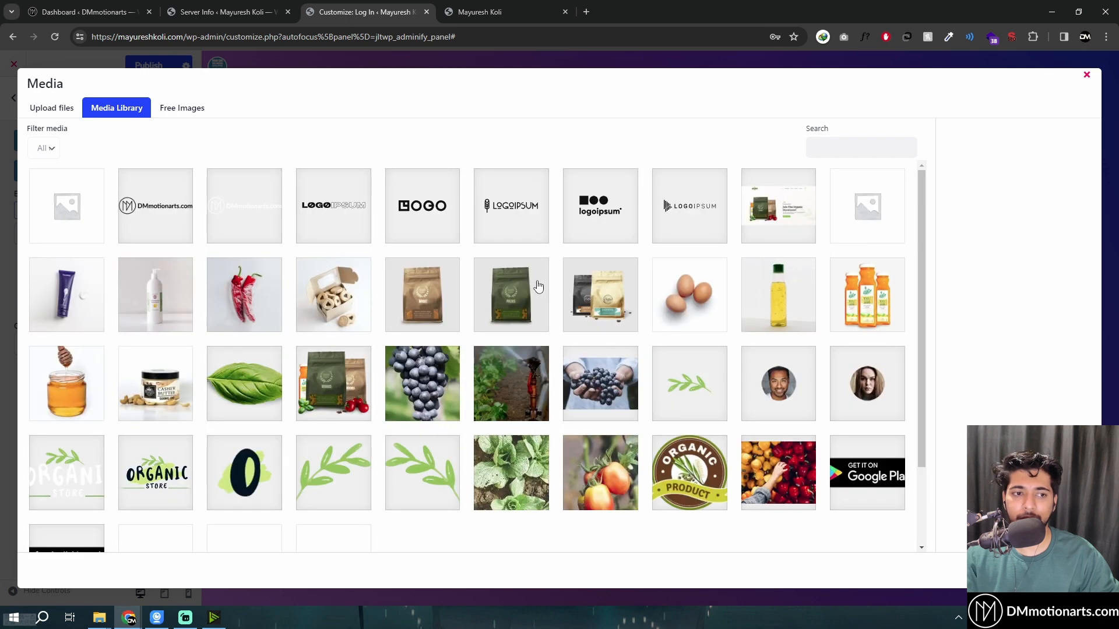
scroll(455, 349, "down", 2)
left_click(437, 286)
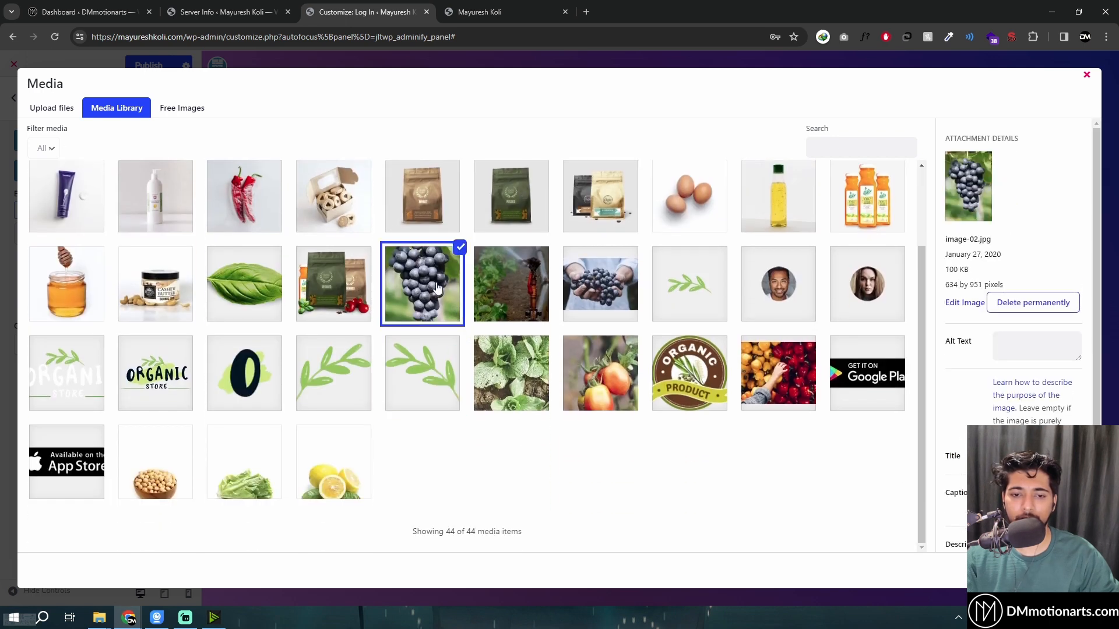
left_click(515, 381)
left_click(667, 376)
left_click(778, 389)
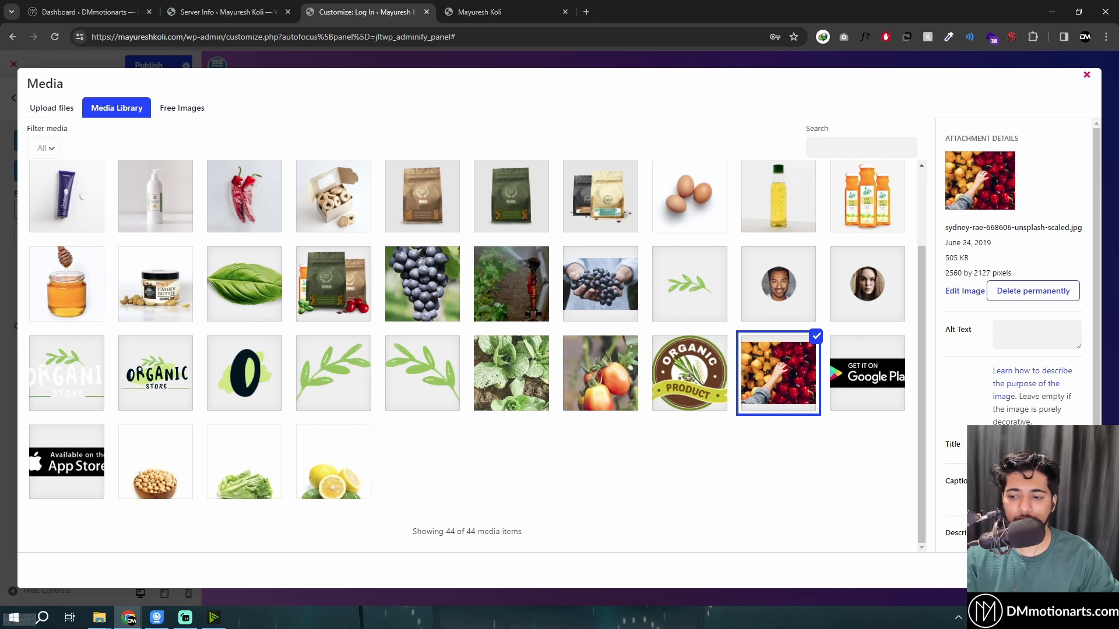
left_click(1059, 570)
left_click(148, 71)
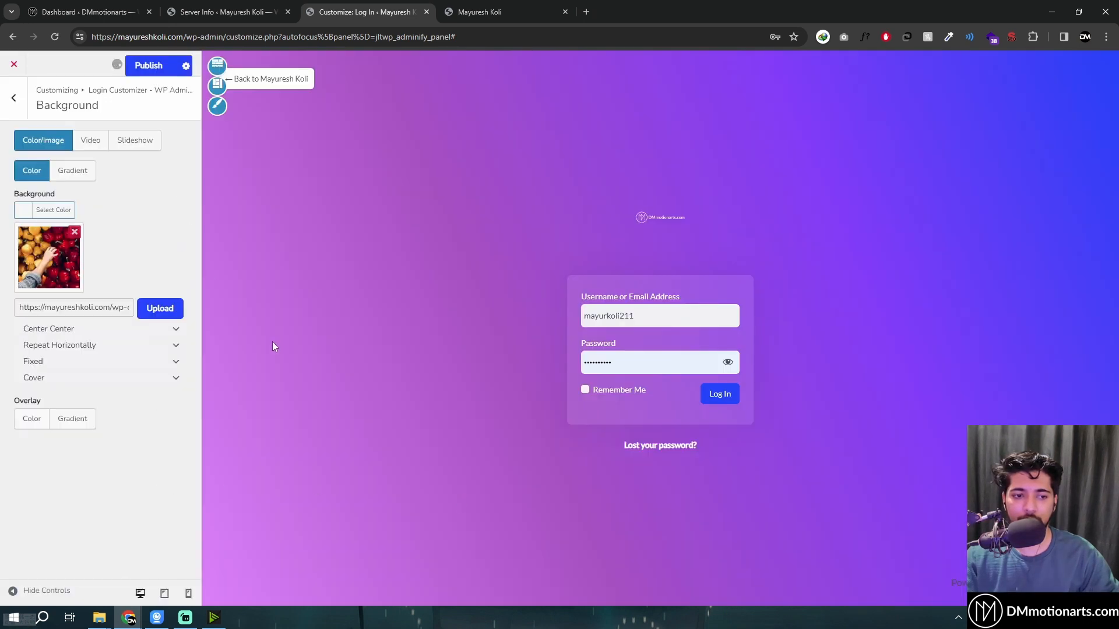
left_click(170, 329)
left_click(170, 330)
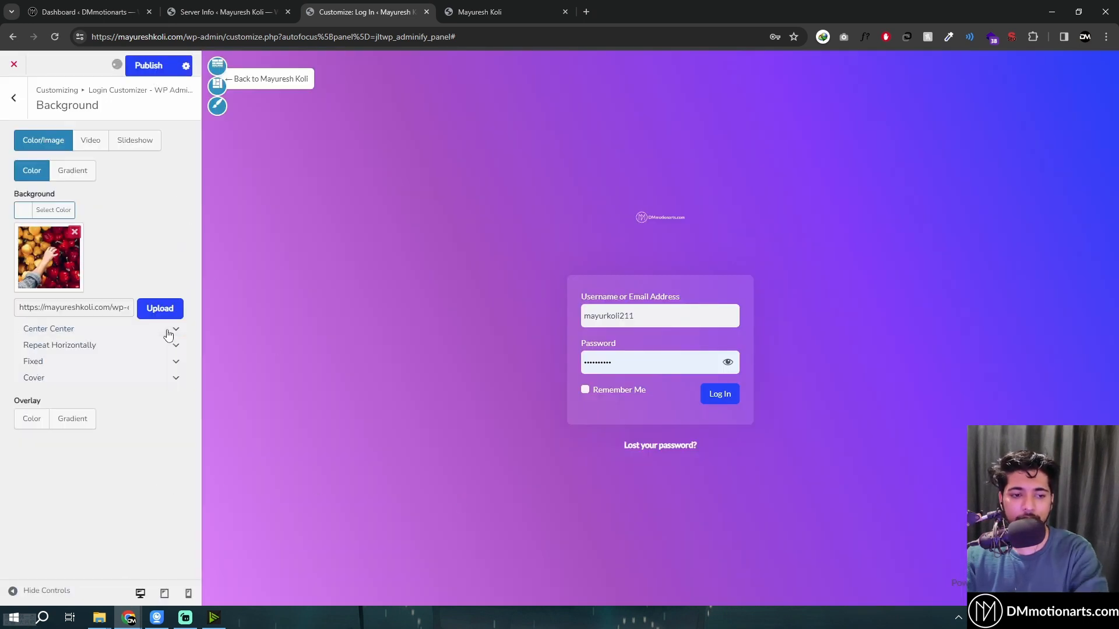
left_click(62, 349)
left_click(62, 350)
left_click(39, 362)
left_click(61, 353)
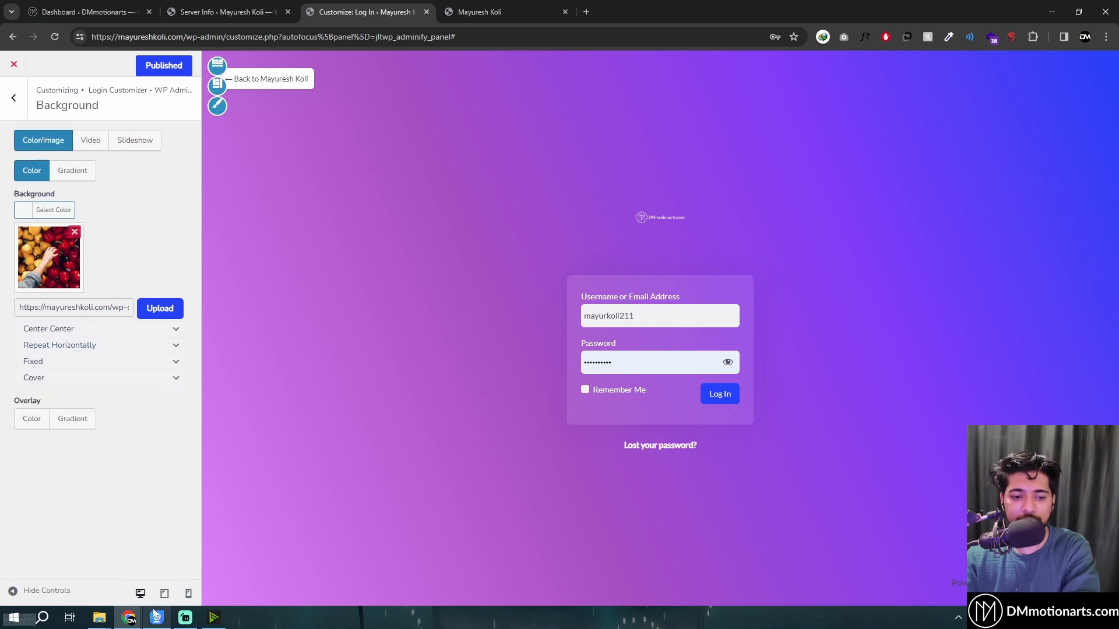
Check the new background image on the login page in the incognito window and return to the customizer
mouse_move(154, 615)
left_click(280, 560)
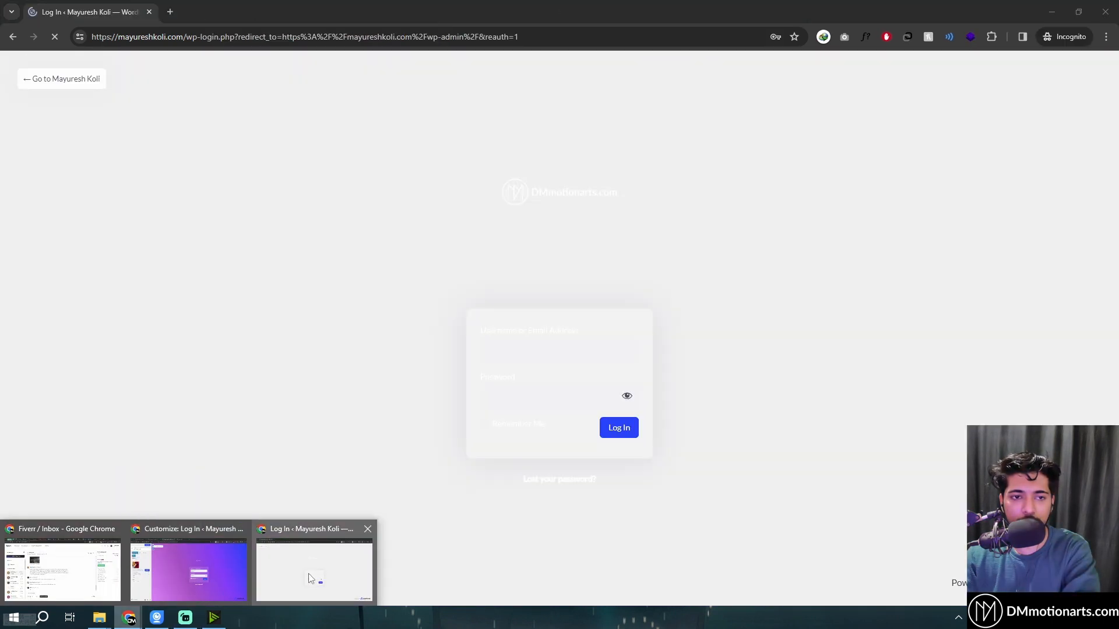
left_click(308, 575)
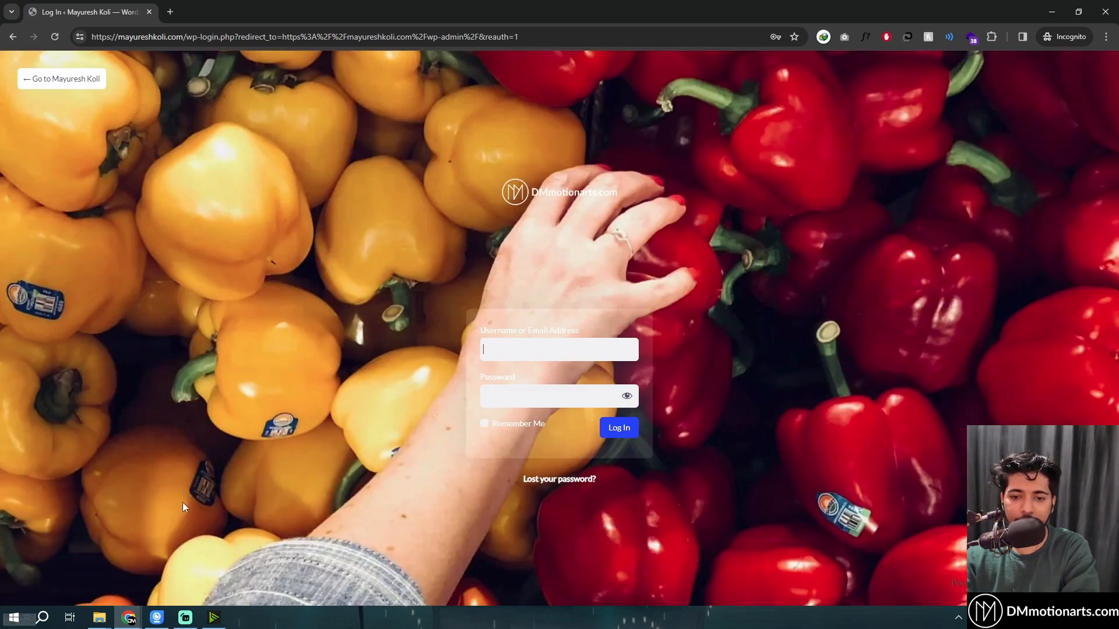
mouse_move(157, 616)
left_click(212, 575)
Set the login logo's height to 50 px and publish the change
left_click(16, 106)
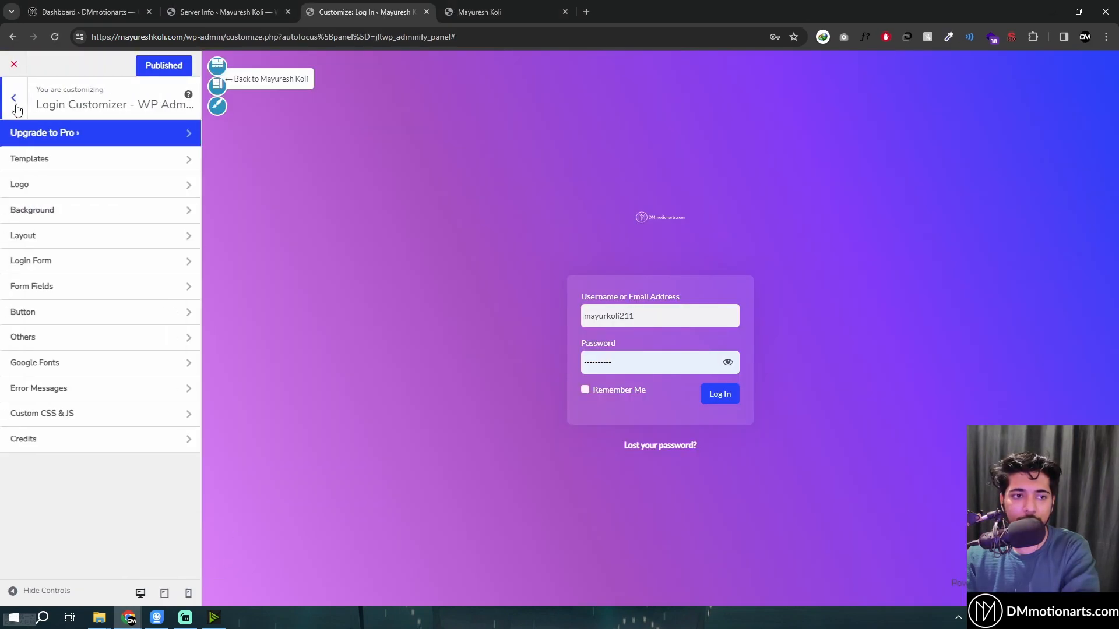
left_click(27, 184)
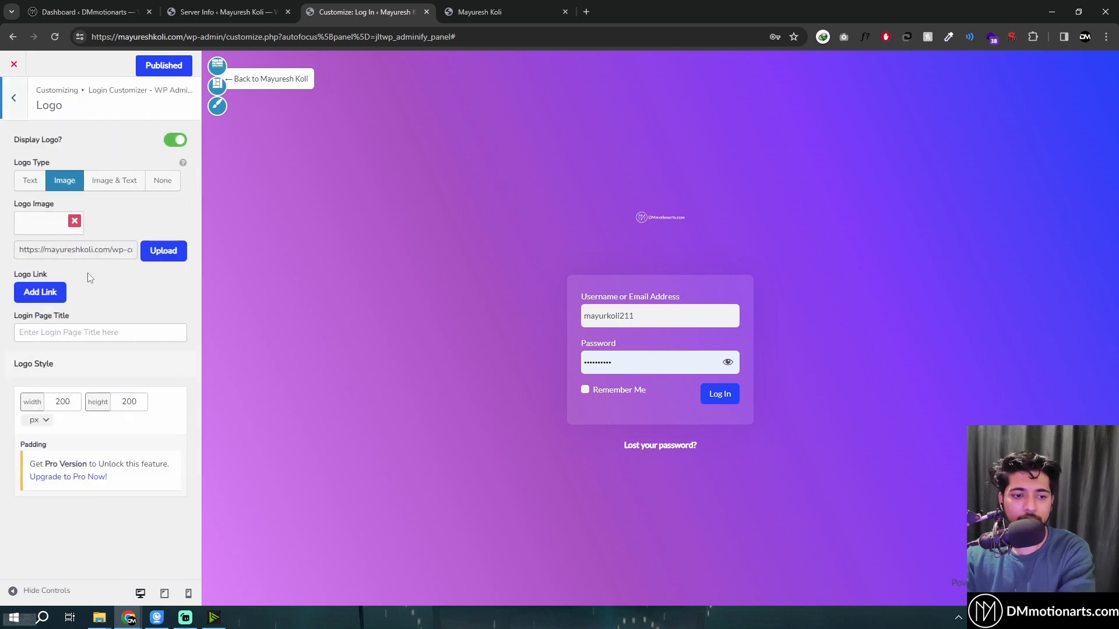
left_click(136, 402)
double_click(129, 402)
type("5")
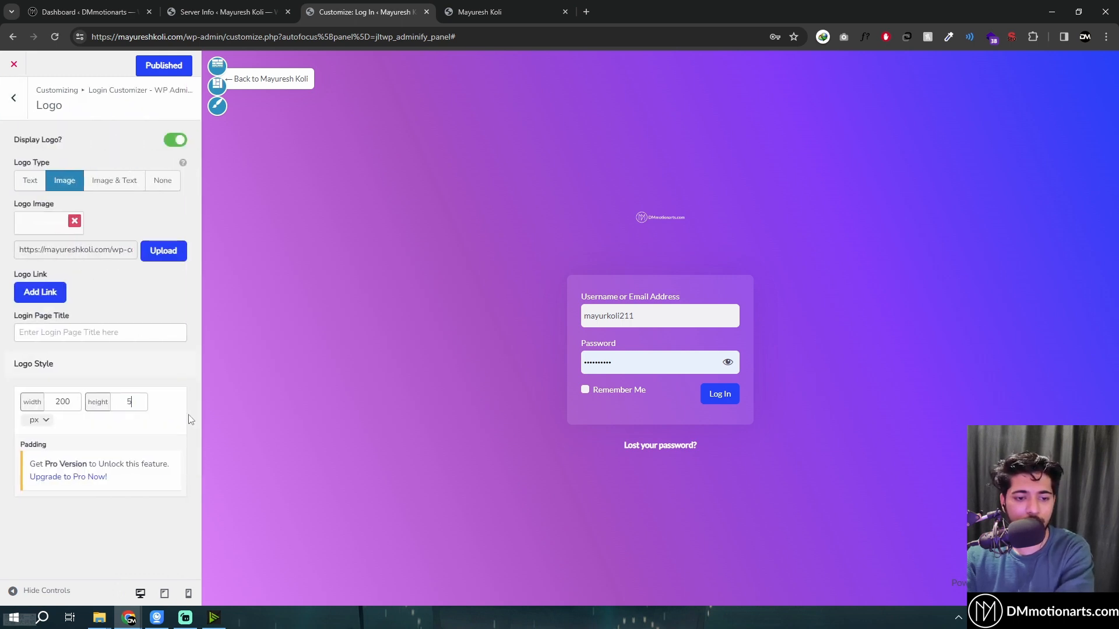
type("0")
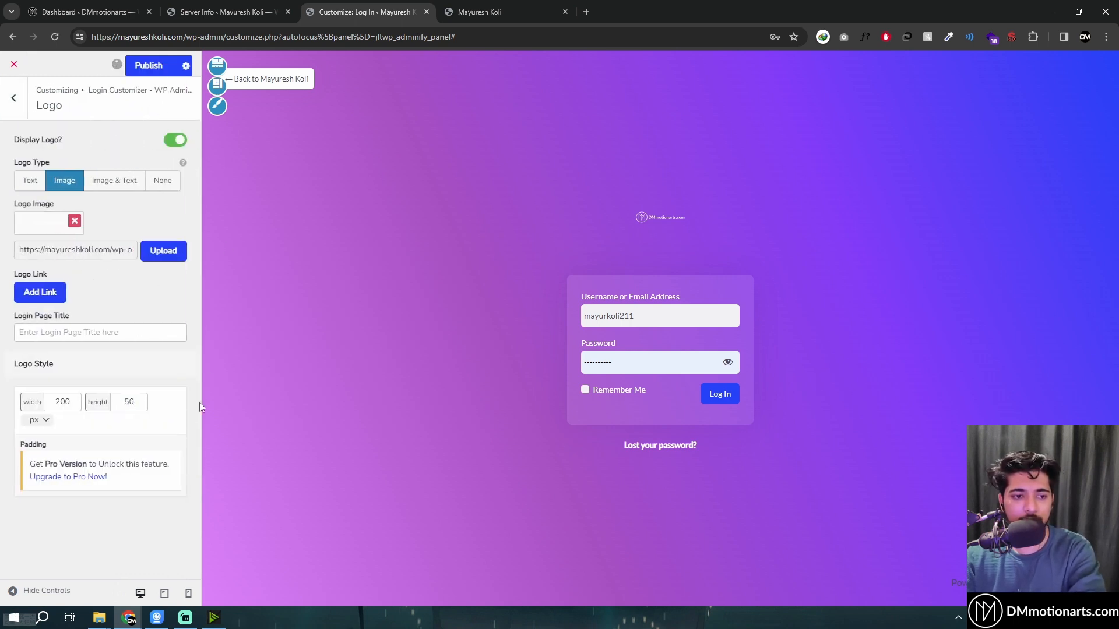
Check the shorter logo on the login page in the incognito window and return to the customizer
left_click(291, 576)
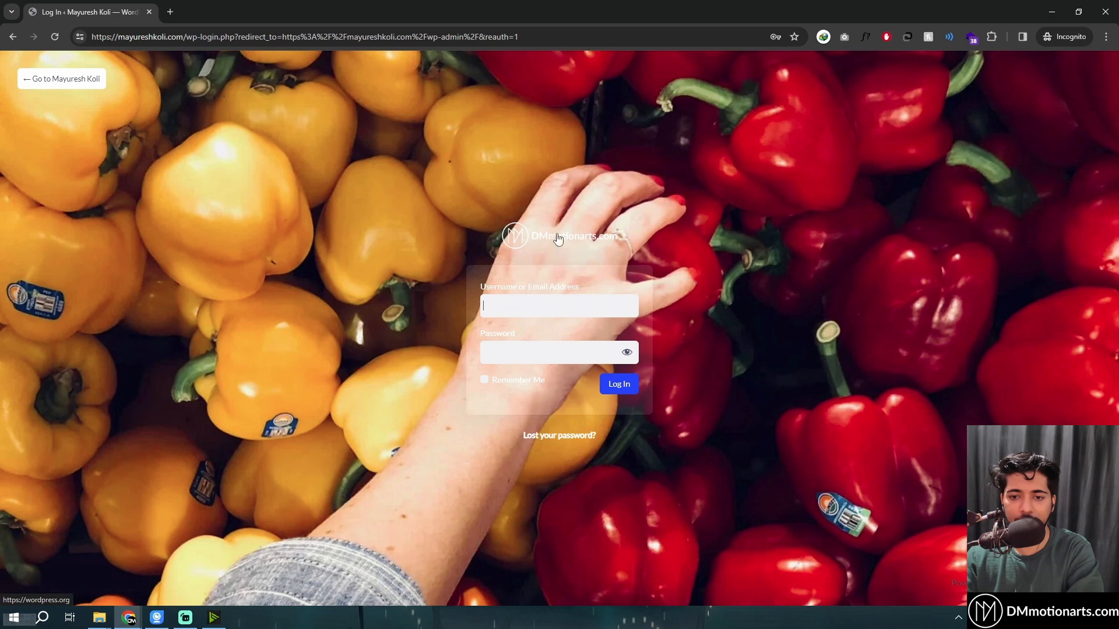
mouse_move(129, 618)
left_click(183, 568)
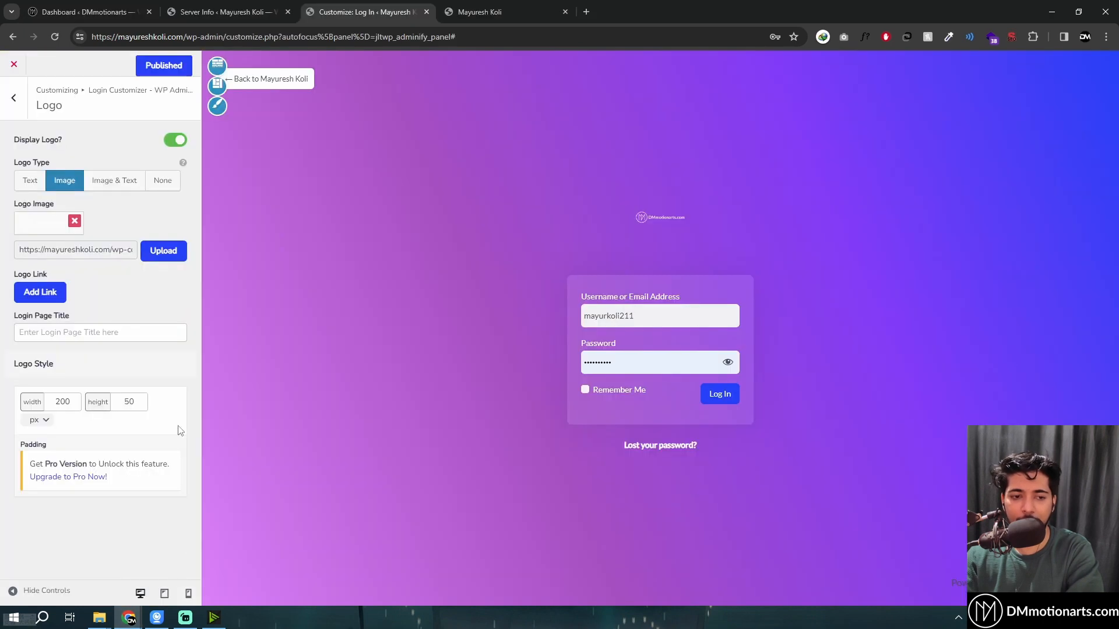
Remove the background image from the login page's Background settings
left_click(13, 98)
left_click(53, 211)
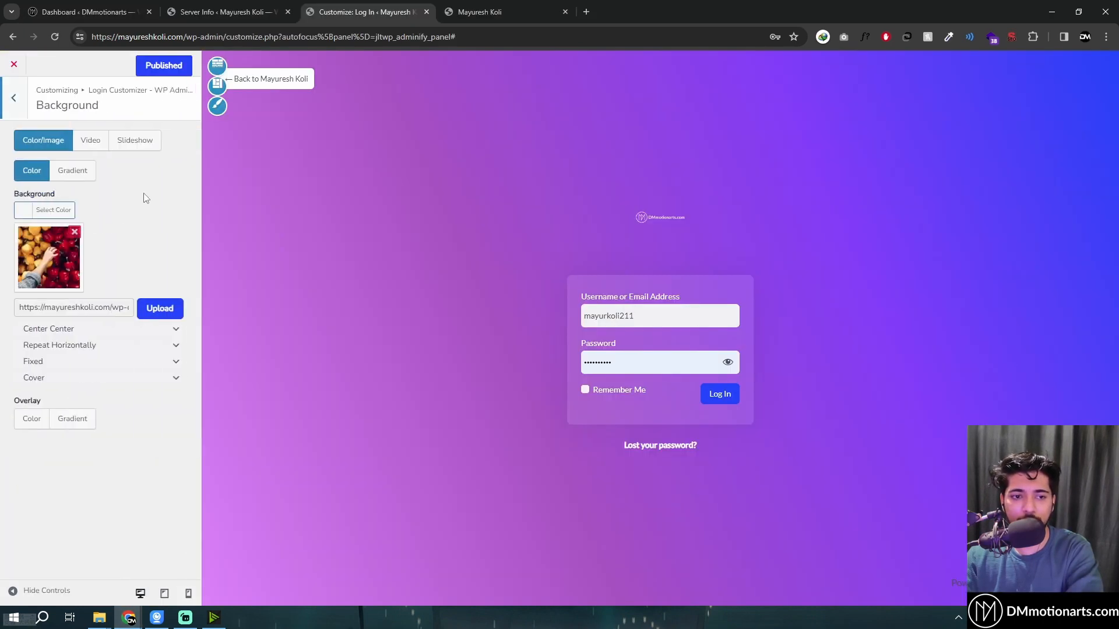
left_click(74, 232)
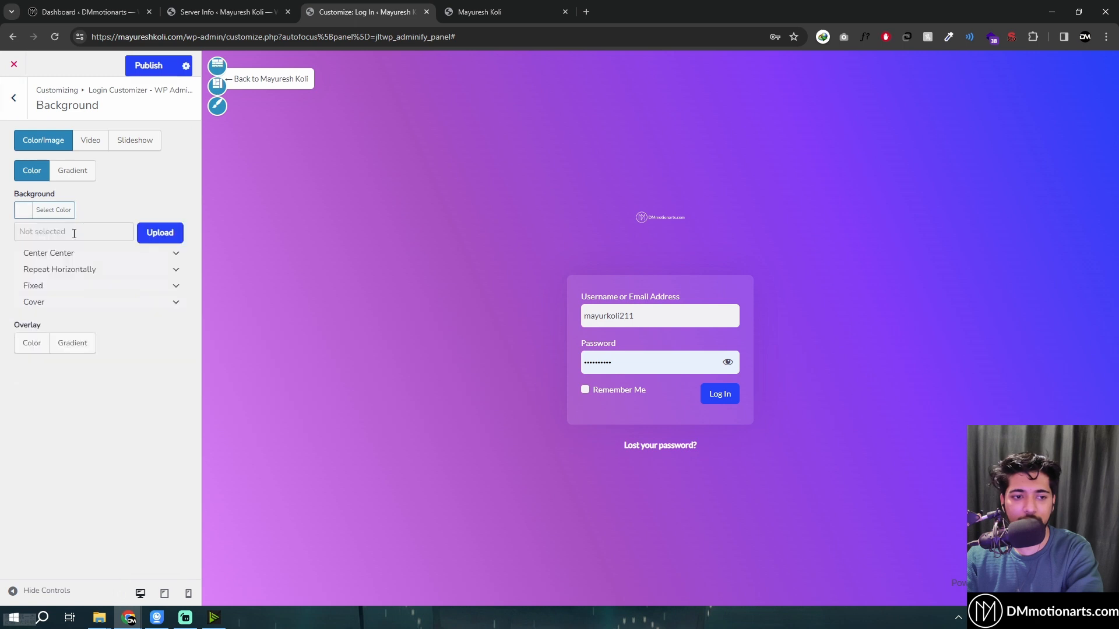
Set the login page's layout to two columns and publish the change
left_click(13, 98)
left_click(28, 236)
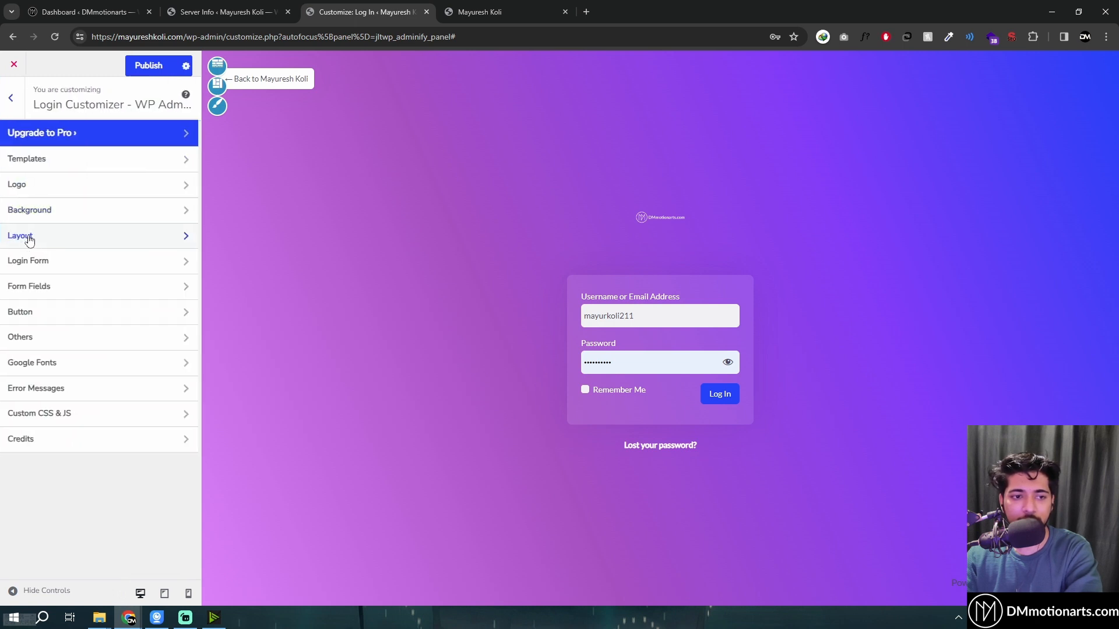
left_click(119, 175)
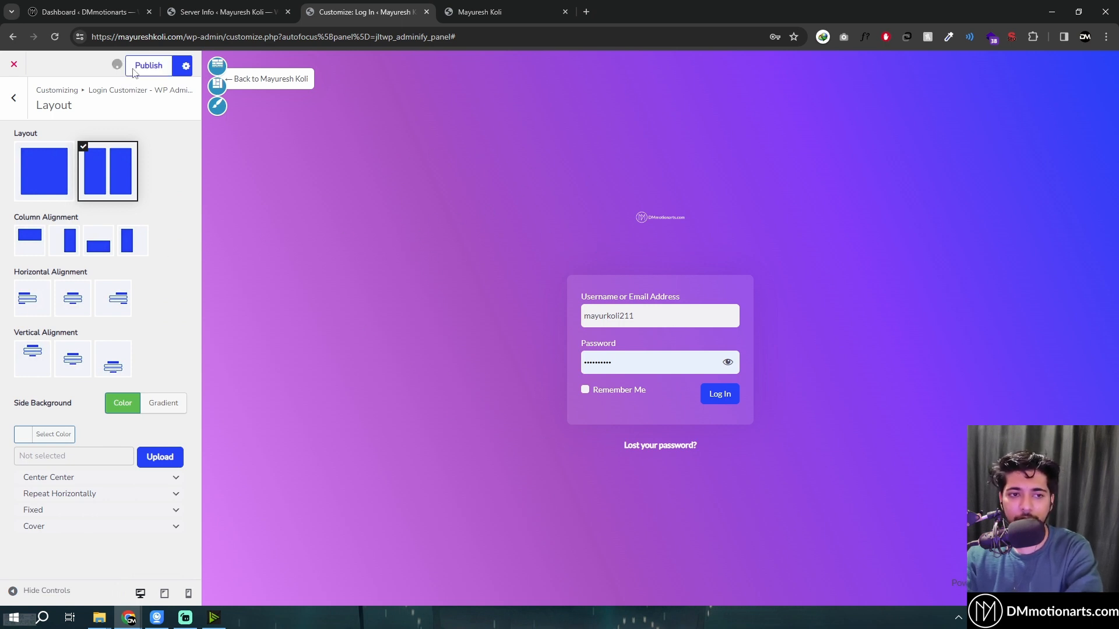
Check the two-column layout on the login page in the incognito window and return to the customizer
mouse_move(129, 617)
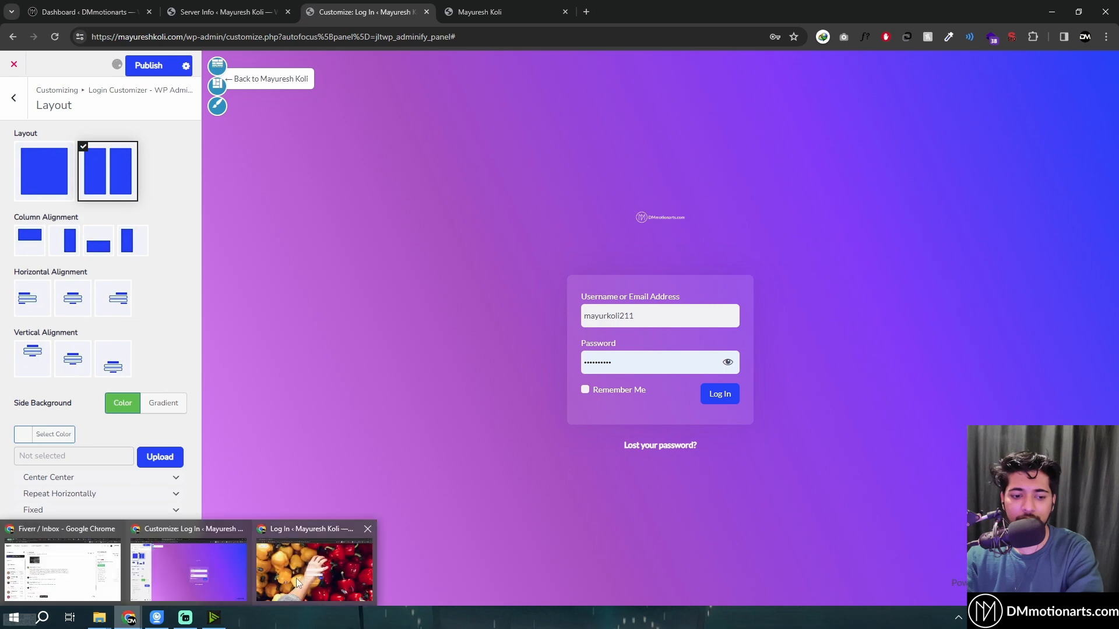
left_click(315, 562)
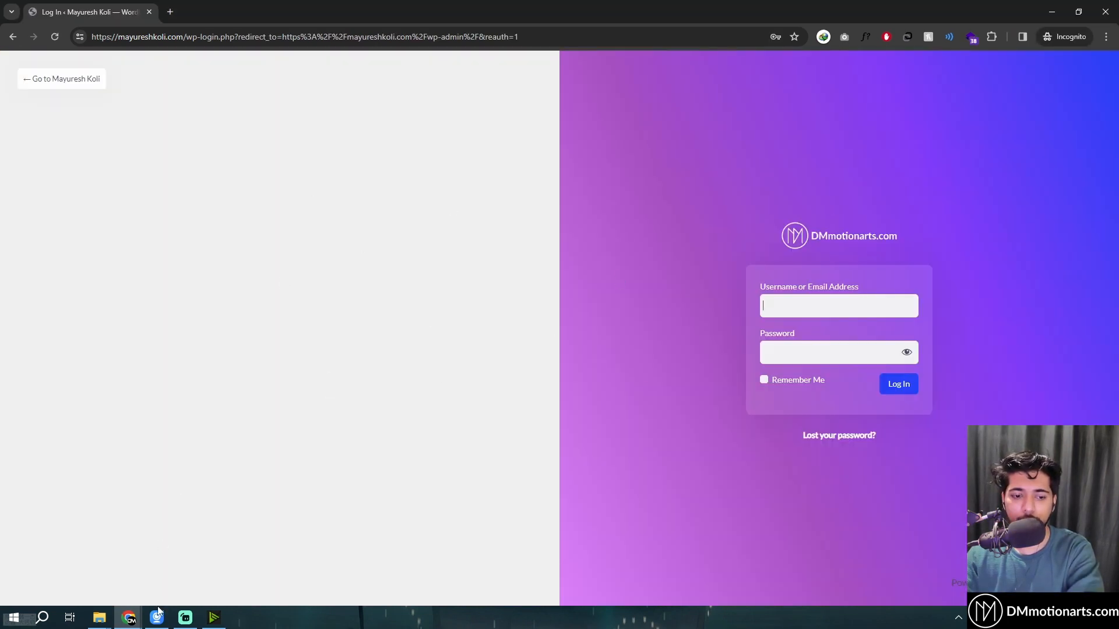
mouse_move(129, 617)
left_click(190, 568)
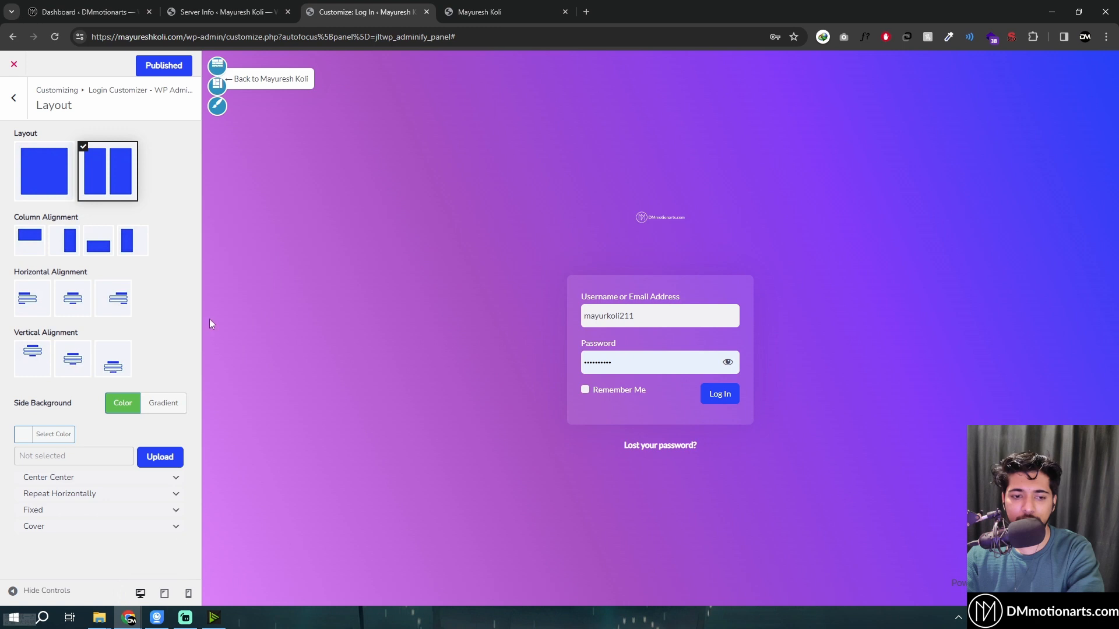
Set the column alignment to top, publish it and check the result on the login page in the incognito window
left_click(34, 250)
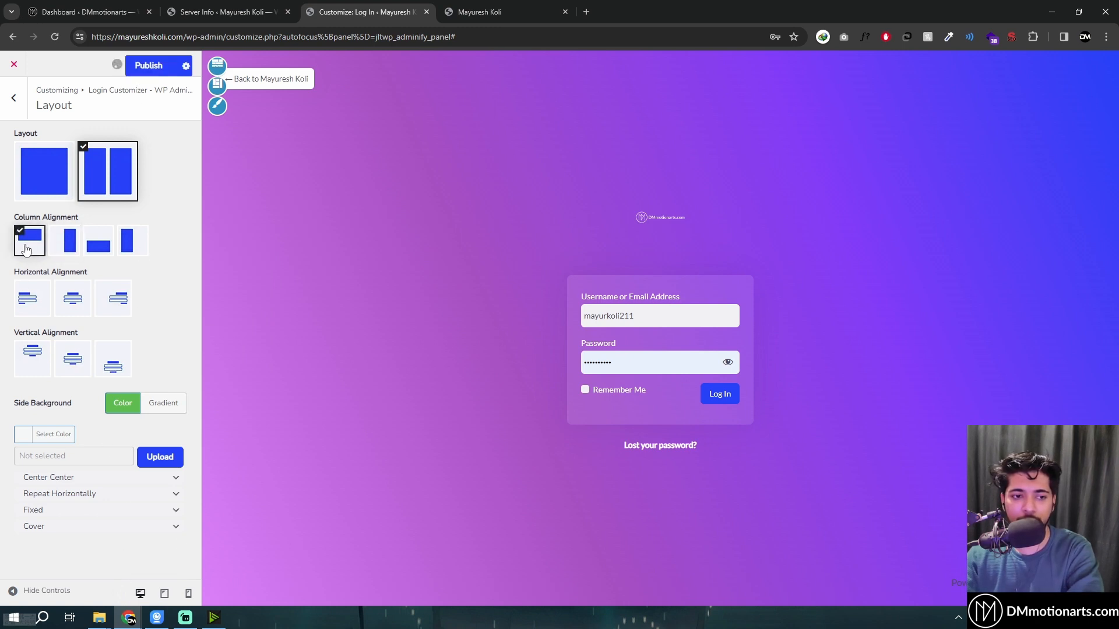
mouse_move(128, 617)
left_click(327, 574)
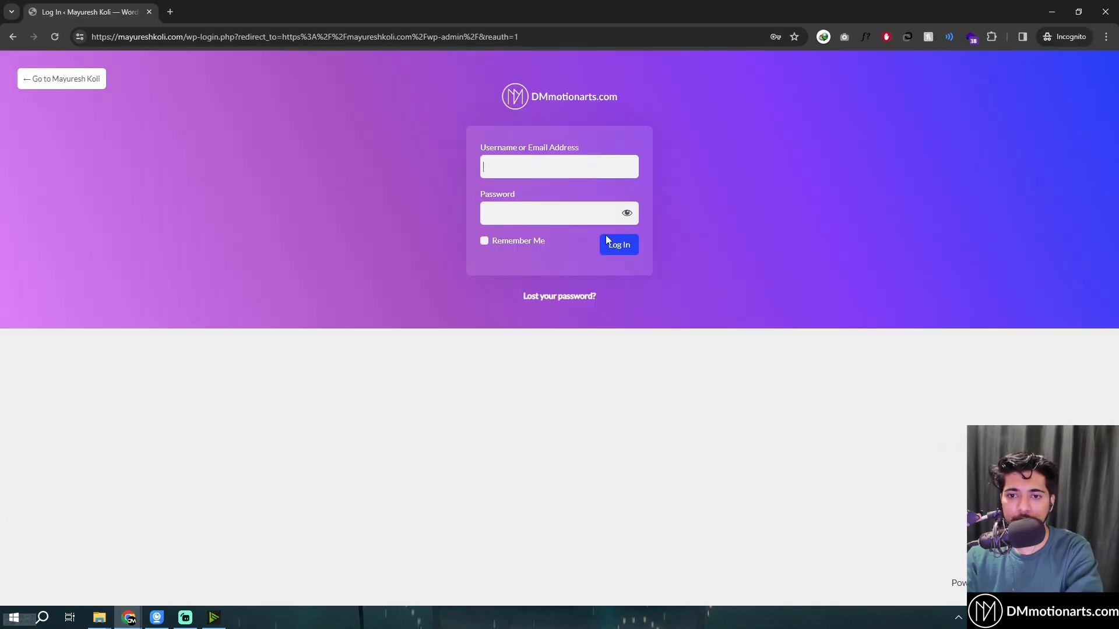
mouse_move(129, 618)
left_click(192, 574)
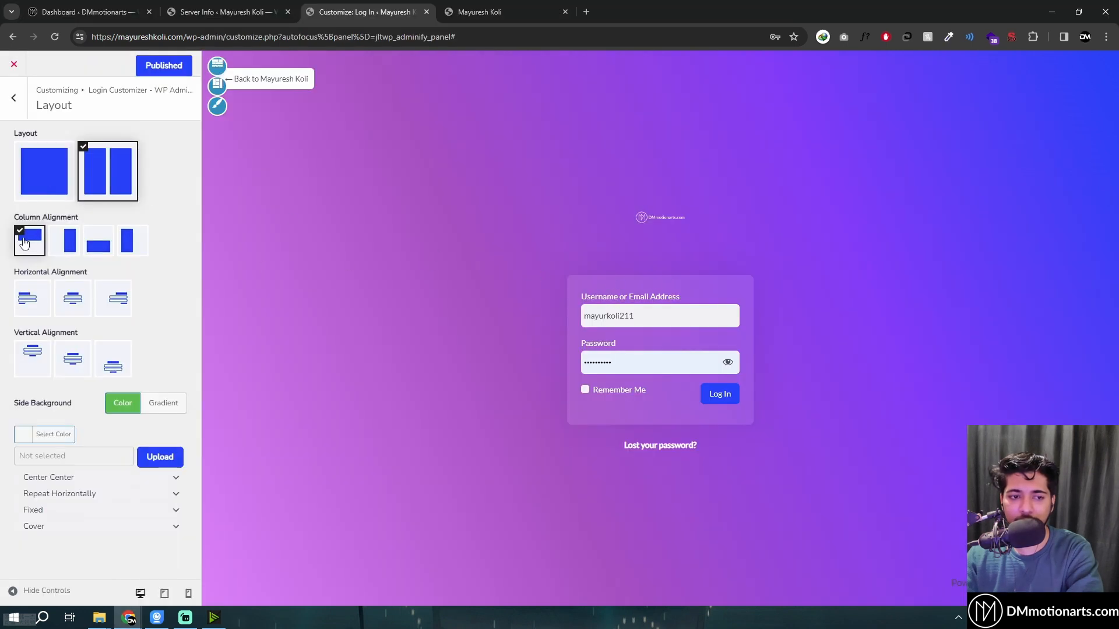
mouse_move(128, 618)
left_click(260, 577)
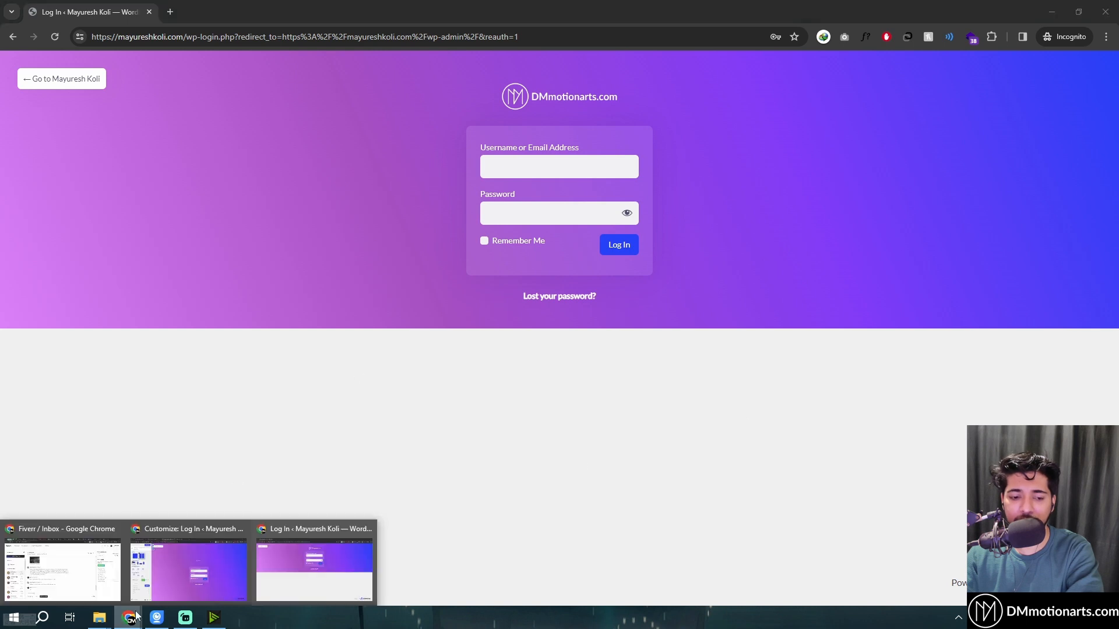
left_click(192, 574)
Set the column alignment to right, horizontal alignment to right and vertical alignment to top, and publish the layout
left_click(34, 310)
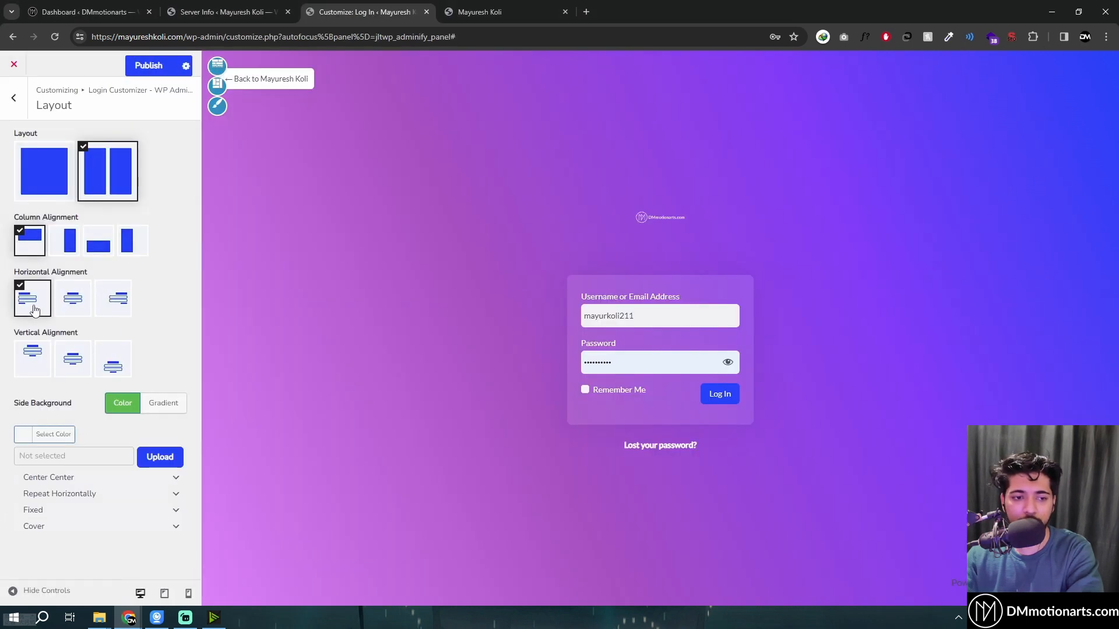
left_click(69, 299)
left_click(66, 251)
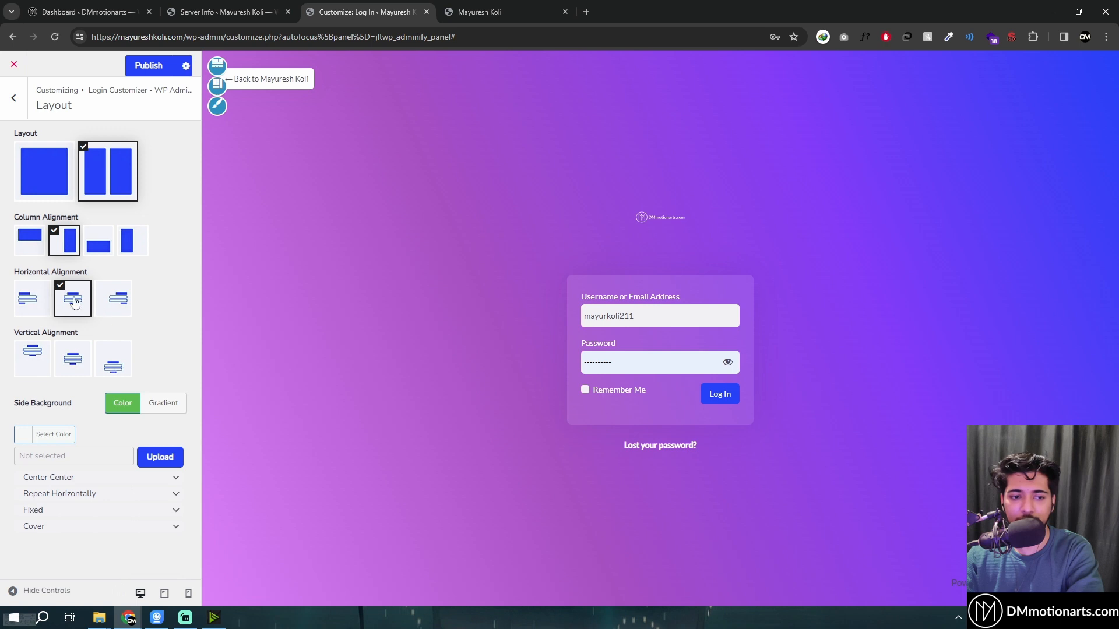
left_click(109, 308)
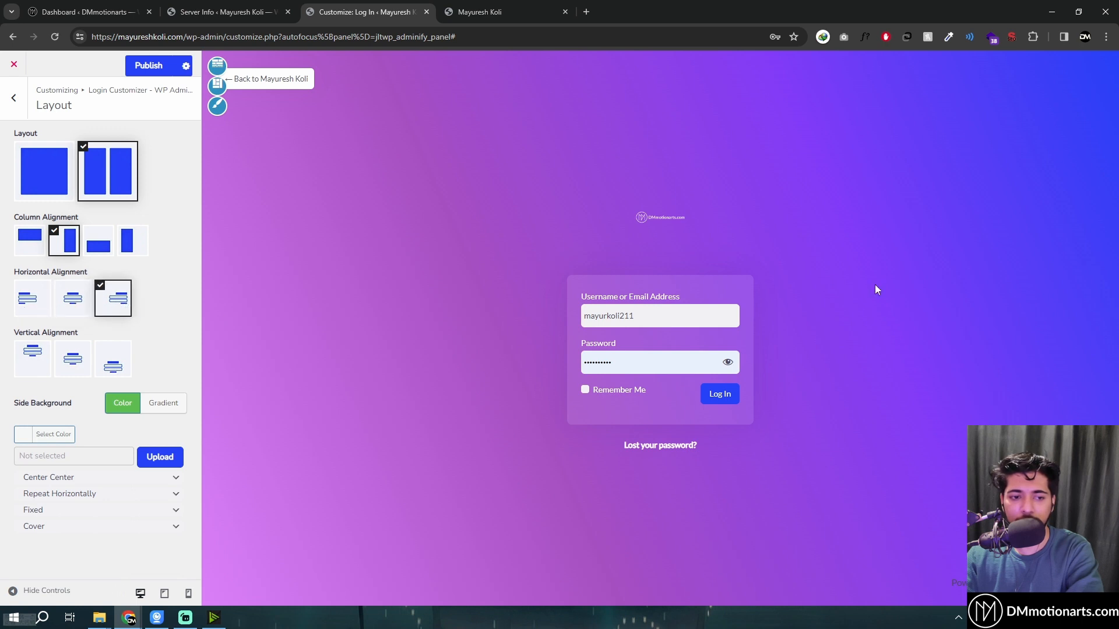
left_click(41, 361)
left_click(149, 66)
Reload the login page in the incognito window to check the form's new alignment
mouse_move(129, 617)
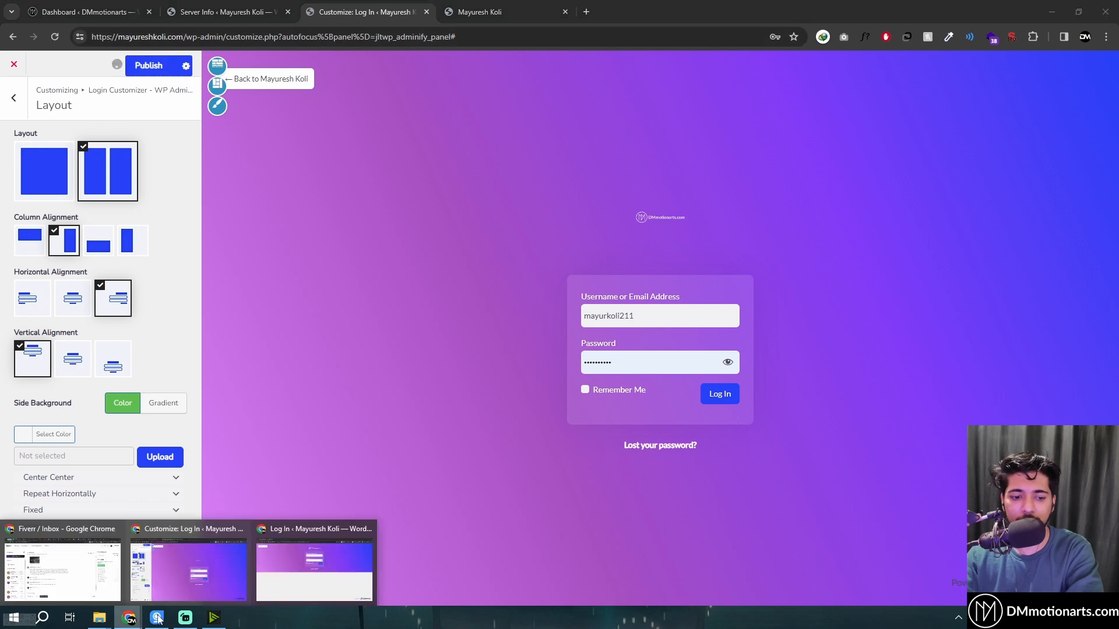
left_click(353, 524)
key("ctrl+r")
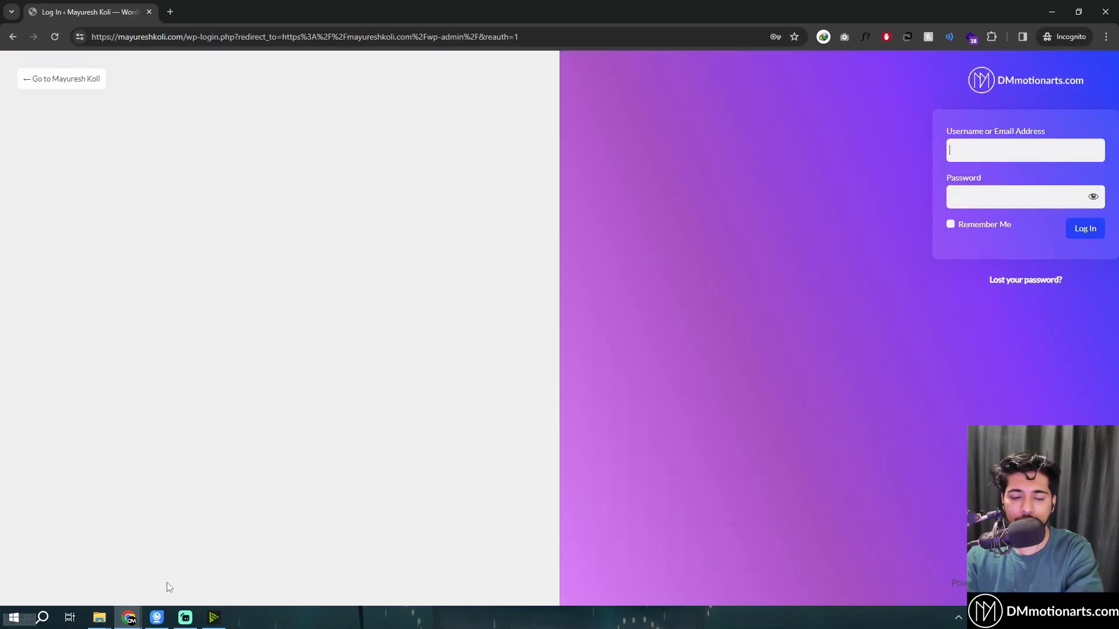
mouse_move(129, 617)
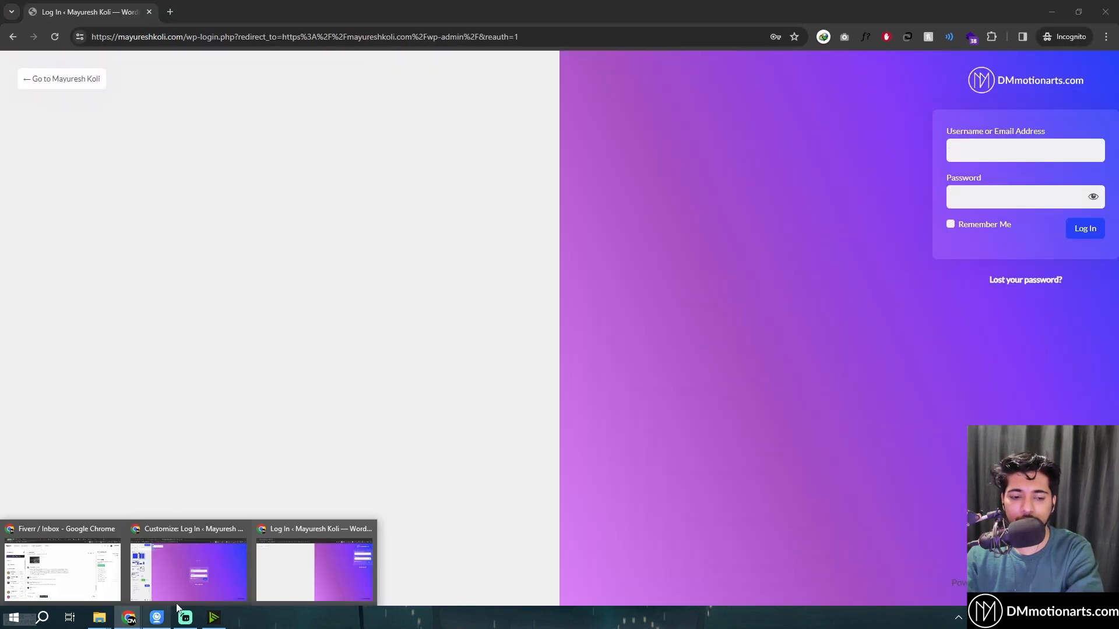
Return to the customizer and set both the vertical and horizontal alignment of the login form to center
left_click(190, 575)
left_click(67, 367)
left_click(74, 298)
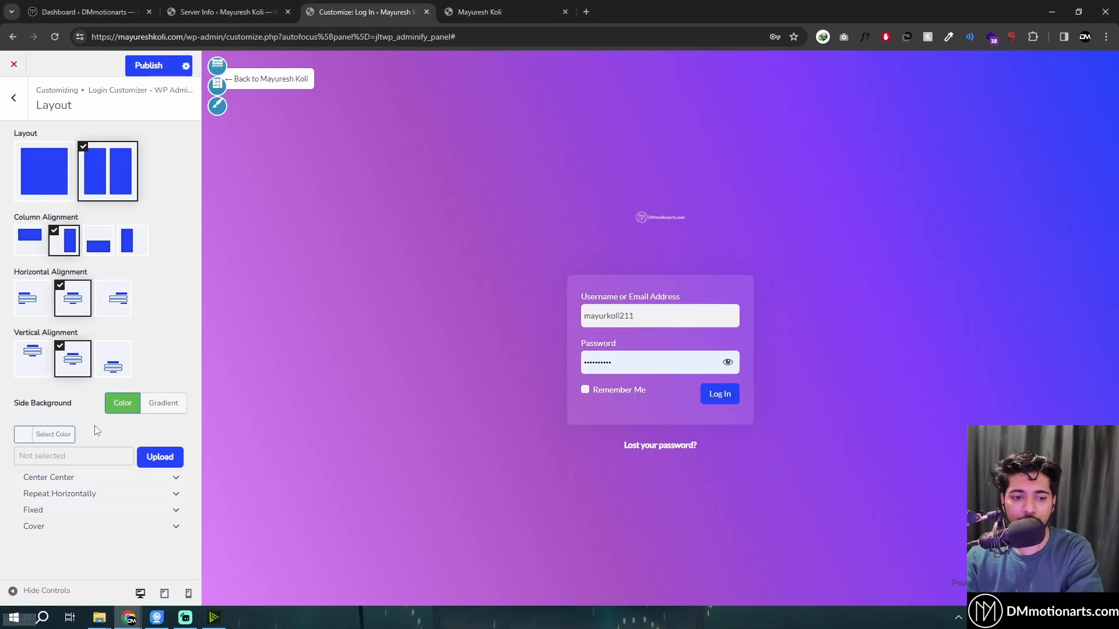
Set the grapes photo from the media library as the side background image and publish the change
left_click(160, 457)
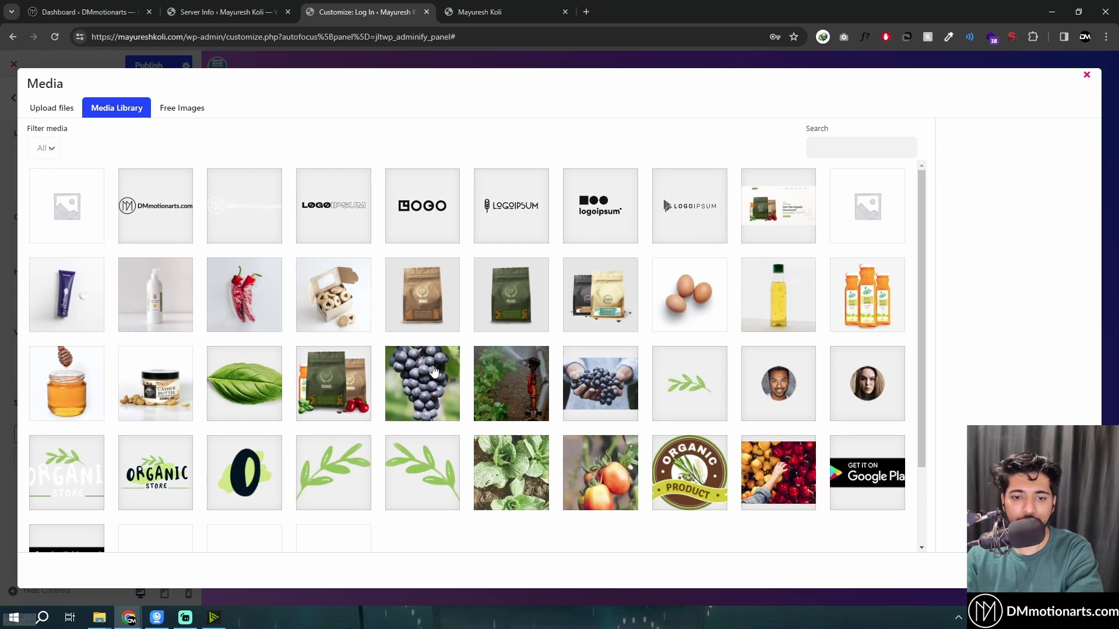
left_click(433, 375)
left_click(1056, 571)
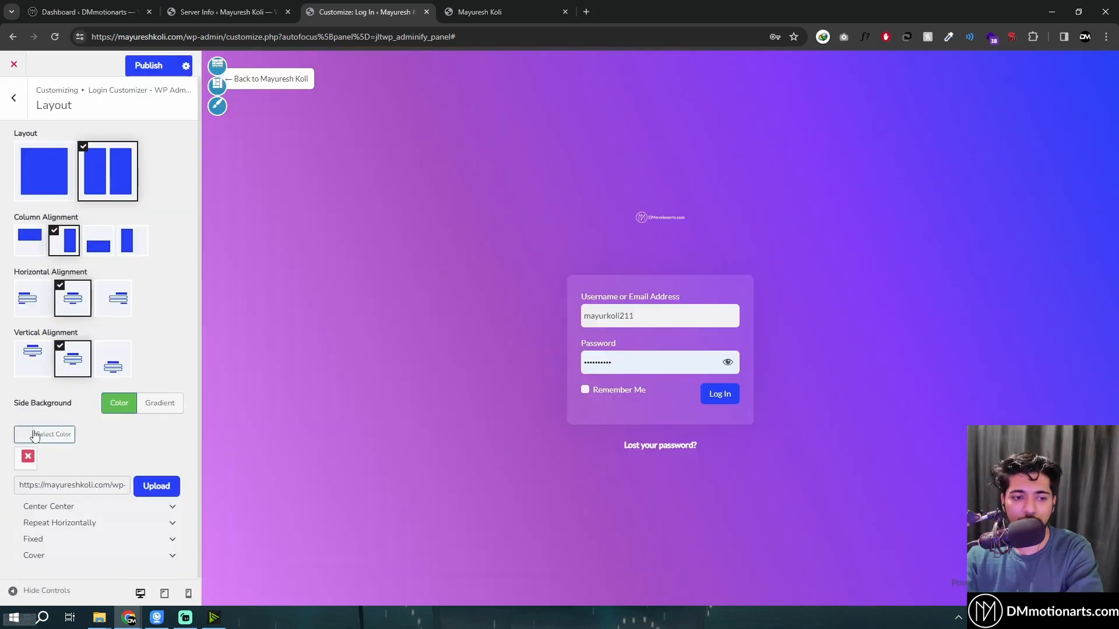
scroll(93, 460, "down", 2)
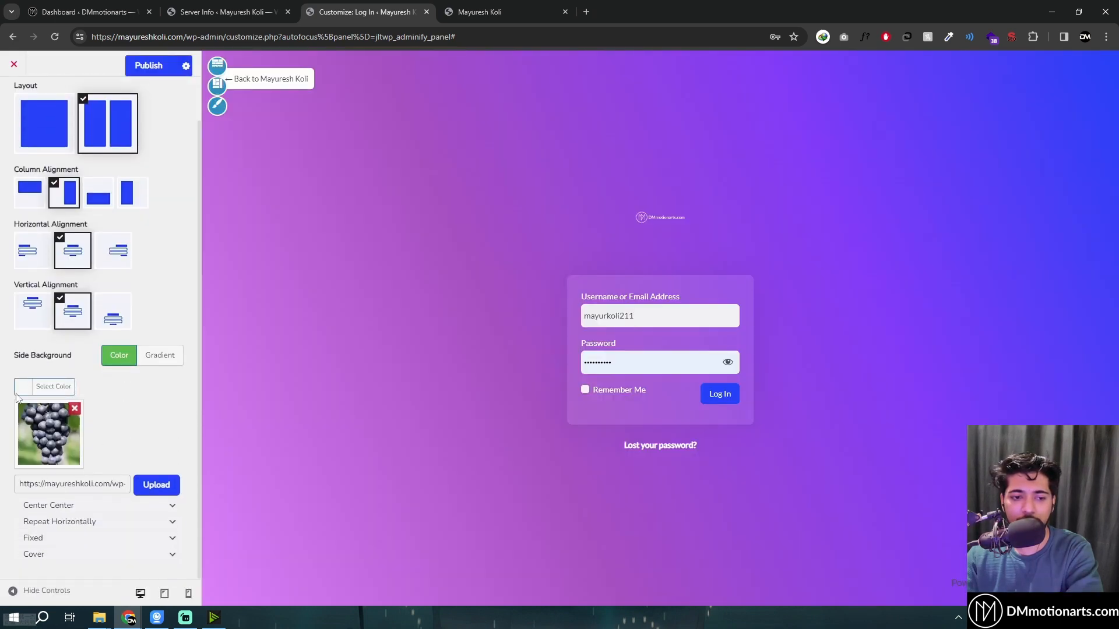
left_click(149, 69)
Reload the login page in the incognito window to check the side image, then return to the customizer
mouse_move(129, 618)
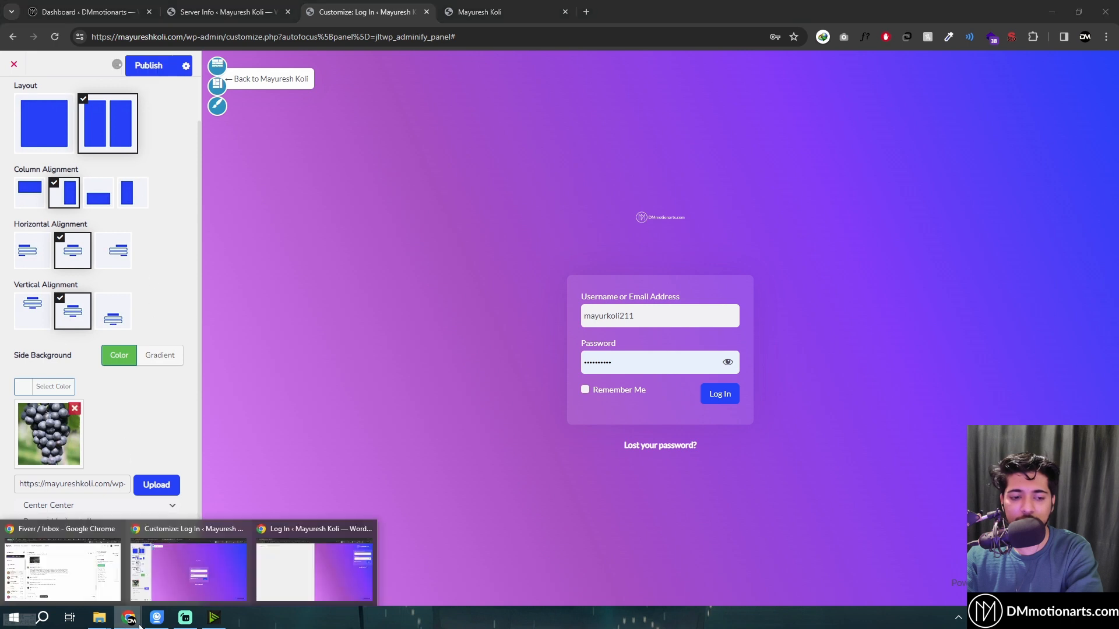
left_click(310, 574)
key("F5")
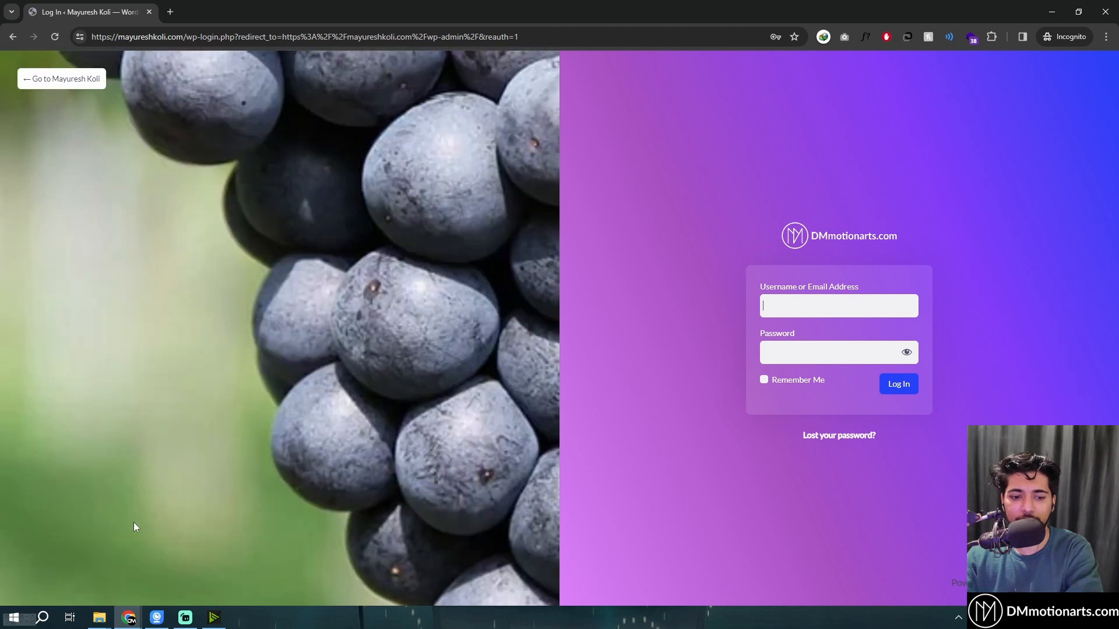
mouse_move(129, 617)
left_click(188, 563)
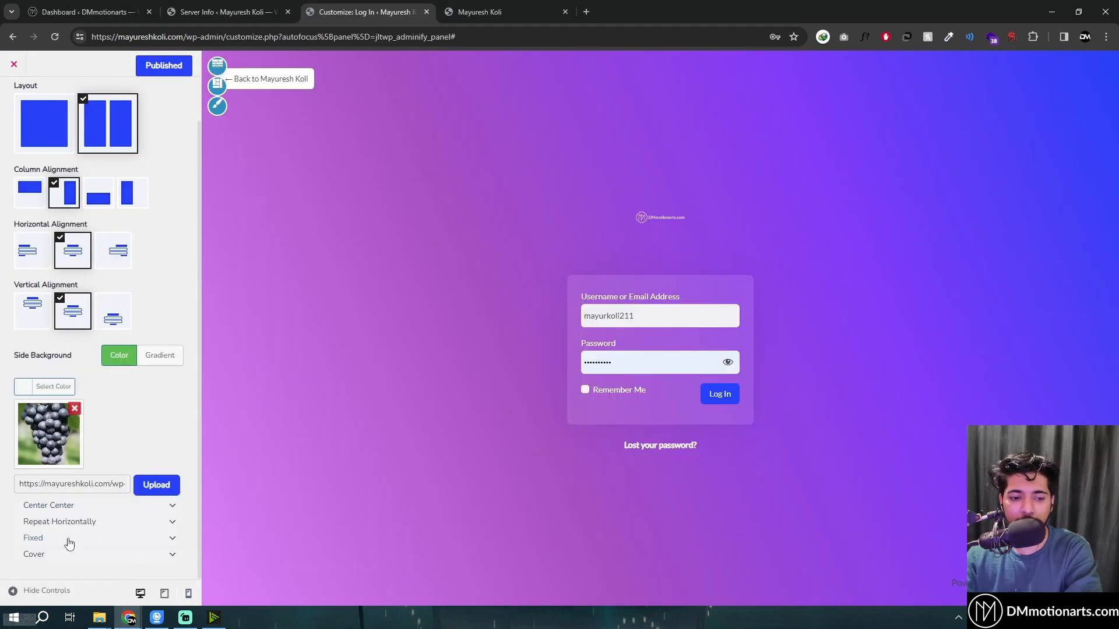
Set the side background image's size to Contain and publish the change
left_click(58, 557)
left_click(54, 554)
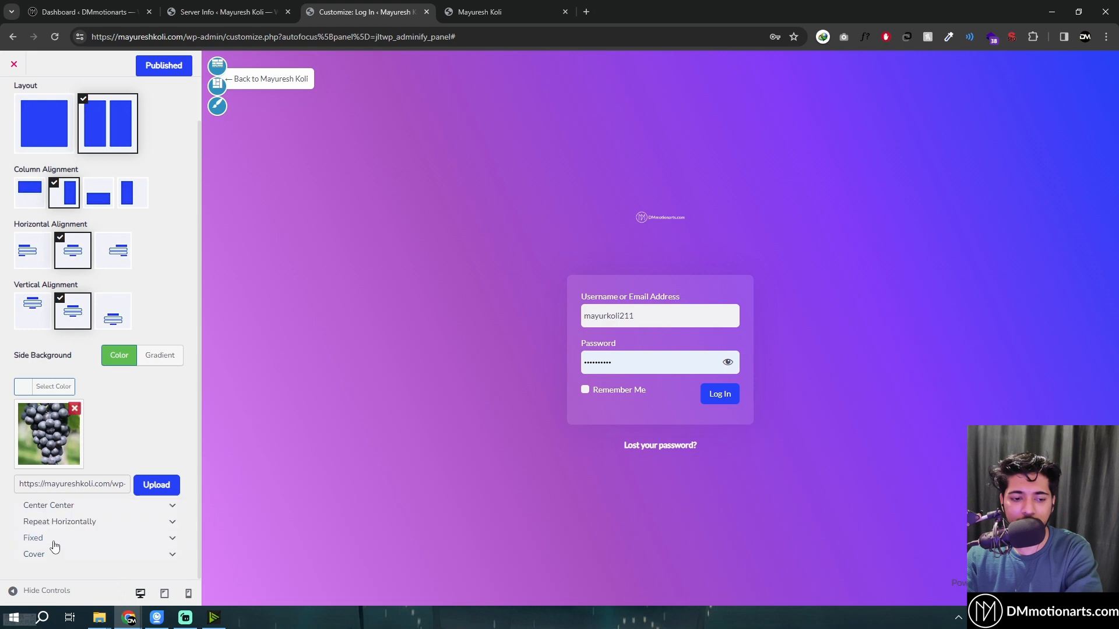
left_click(50, 559)
left_click(56, 530)
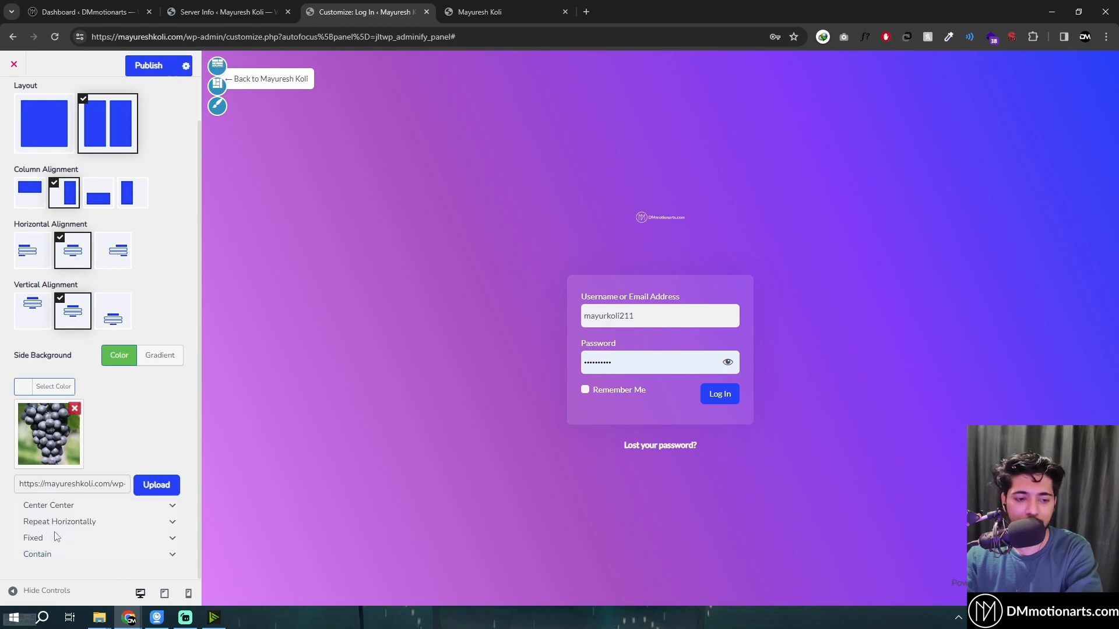
Check how the contained side image fits on the incognito login page and return to the customizer
mouse_move(129, 618)
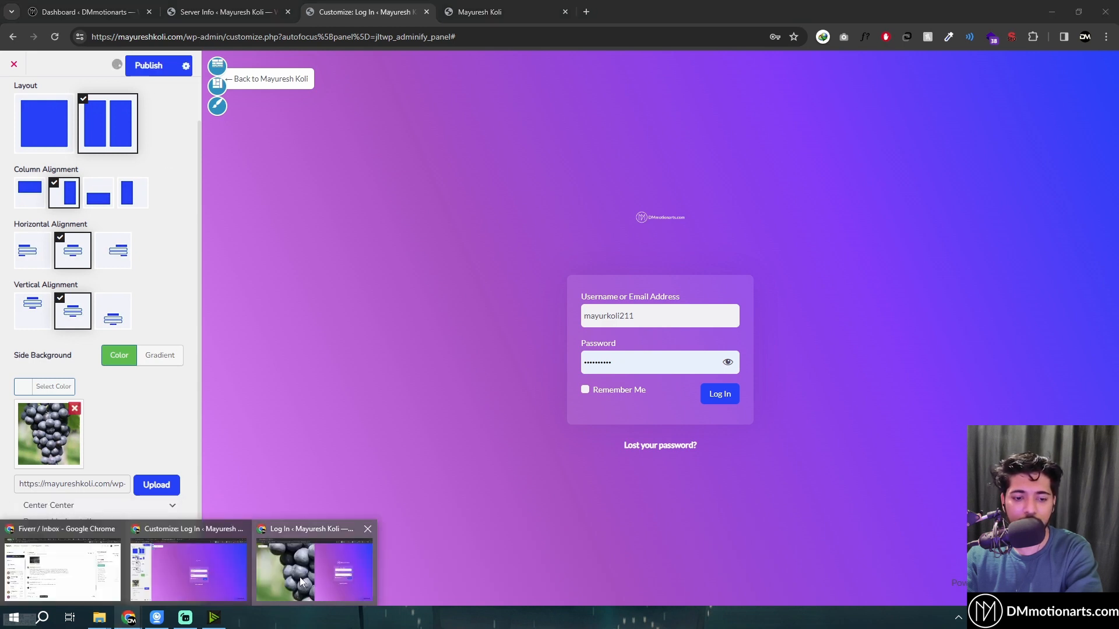
left_click(299, 577)
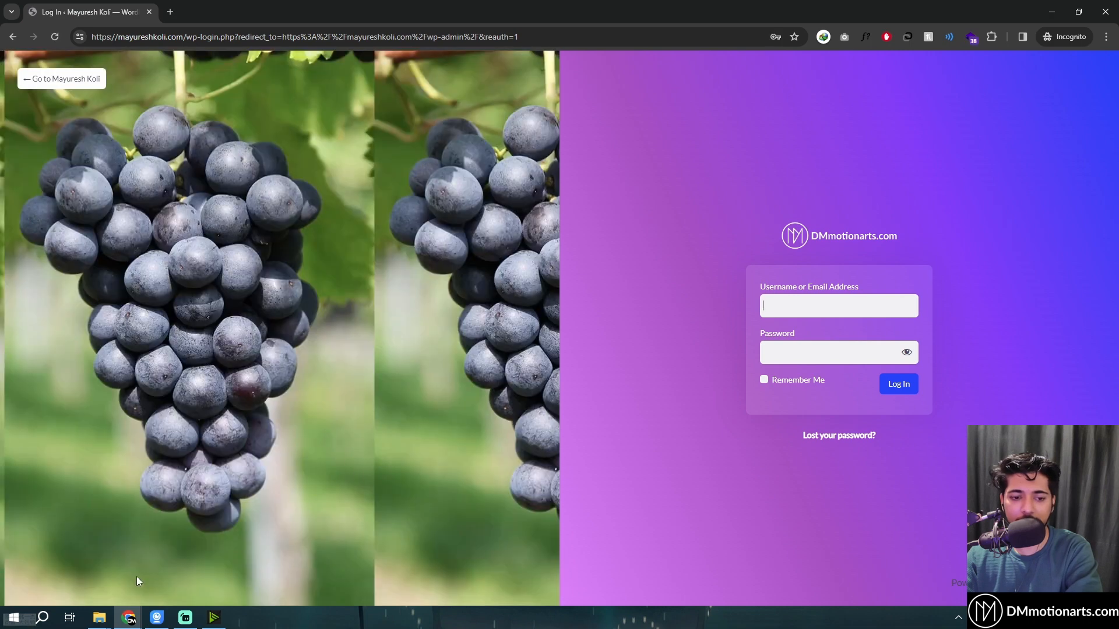
mouse_move(129, 617)
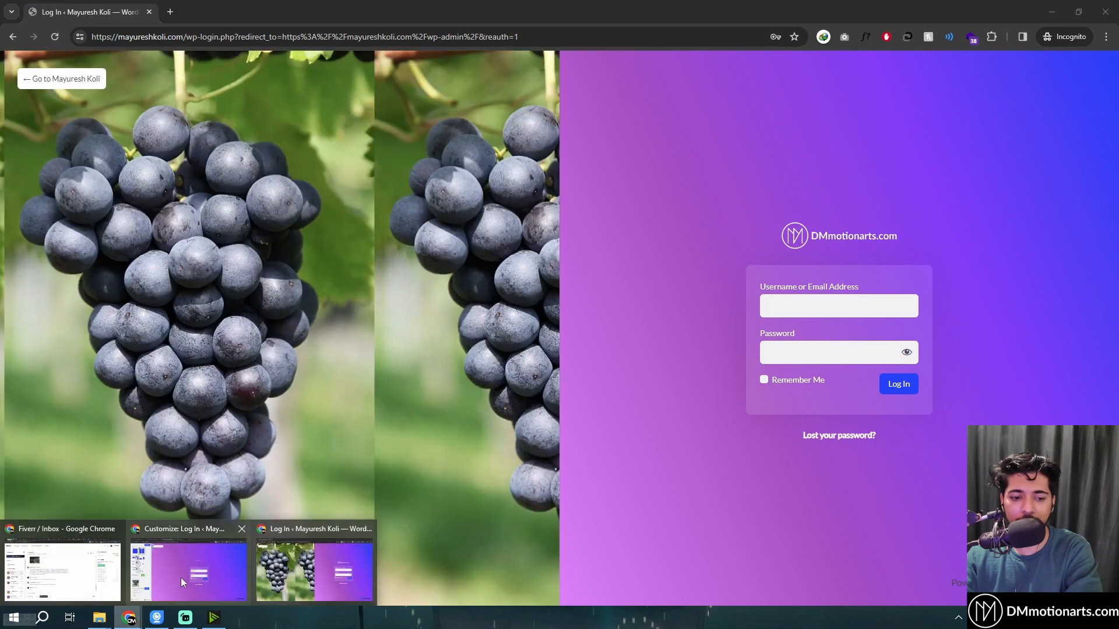
left_click(180, 578)
Try No Repeat for the side image, then select the Background Repeat and Background Position options and publish
left_click(60, 523)
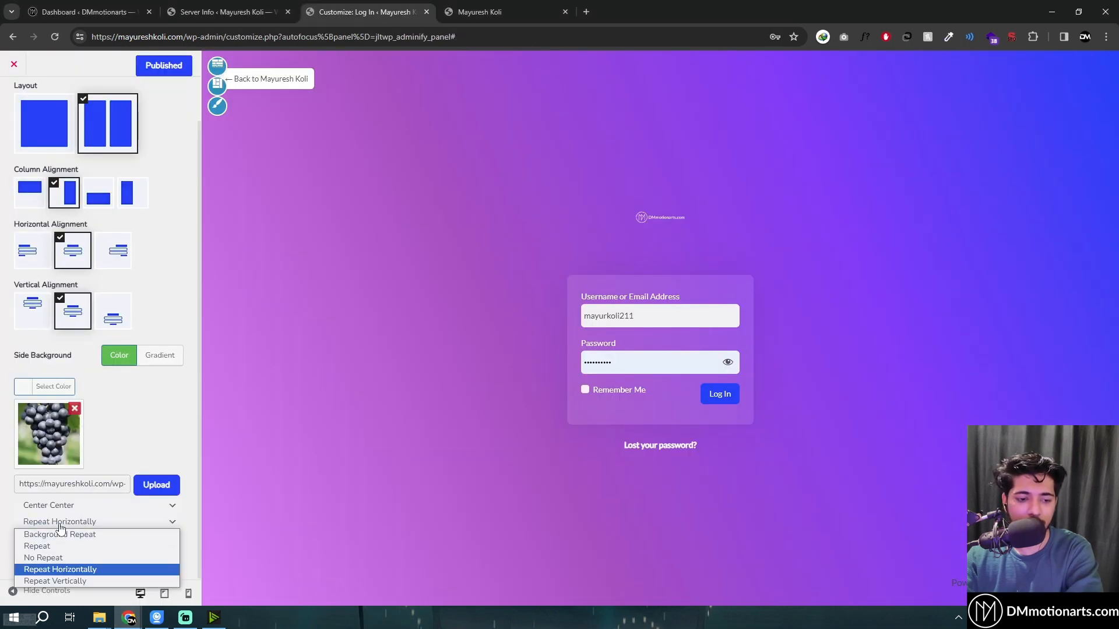
left_click(58, 557)
left_click(66, 523)
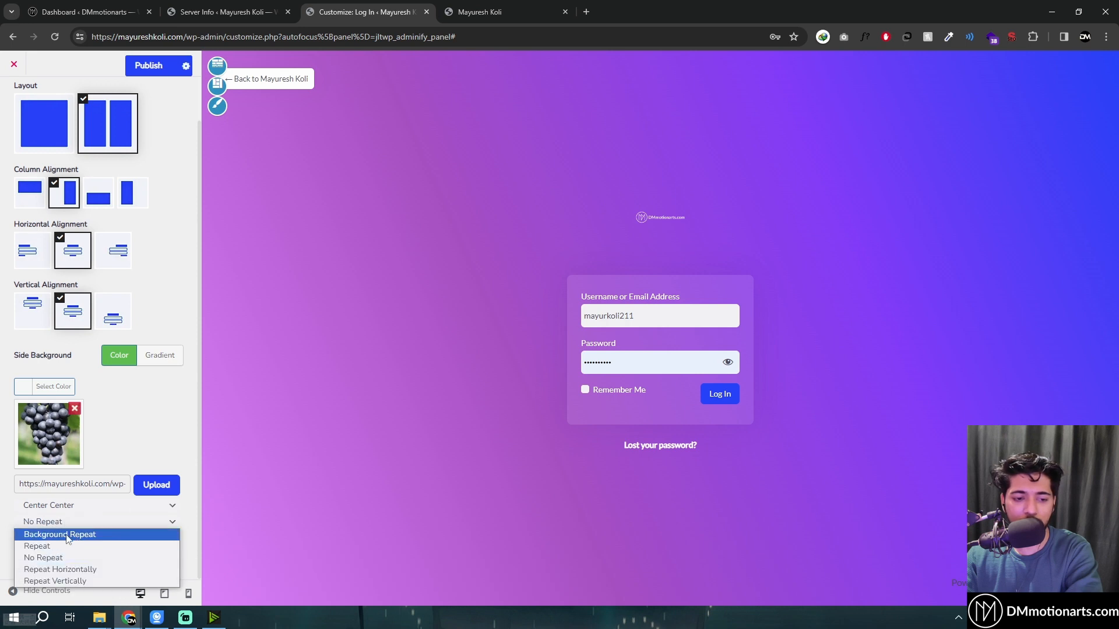
left_click(89, 536)
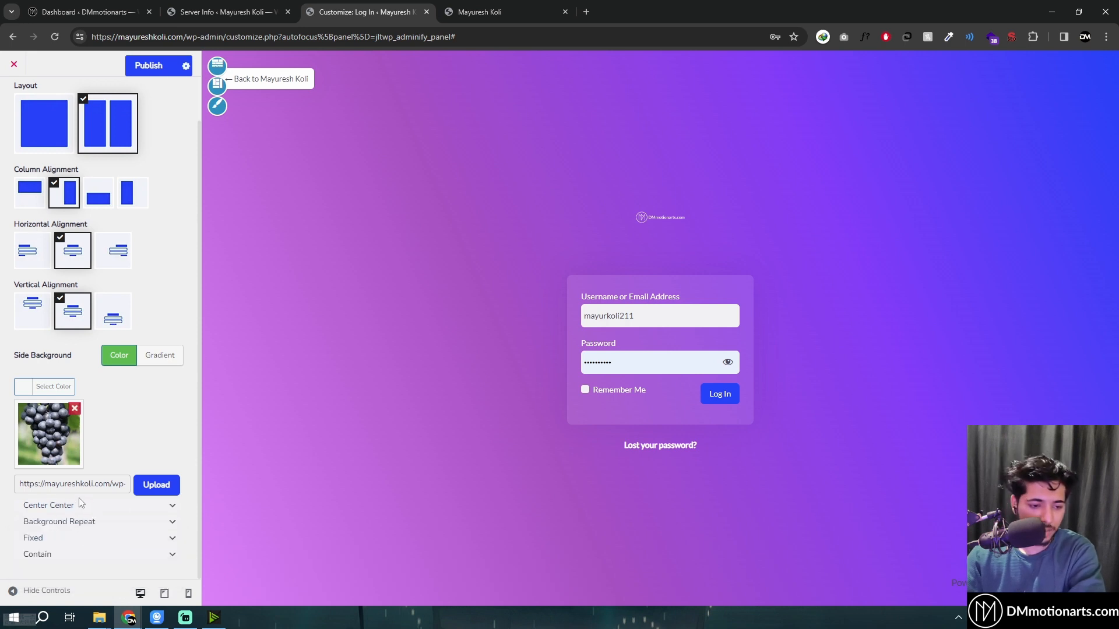
left_click(78, 505)
left_click(61, 388)
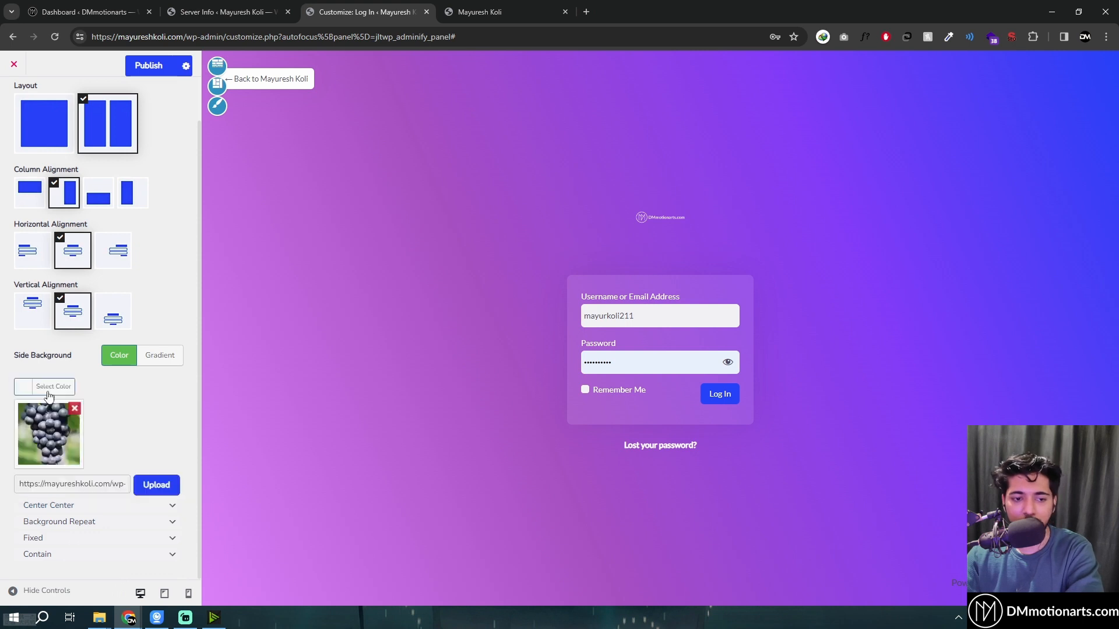
Check the side image's repeat and position on the incognito login page and return to the customizer
mouse_move(129, 617)
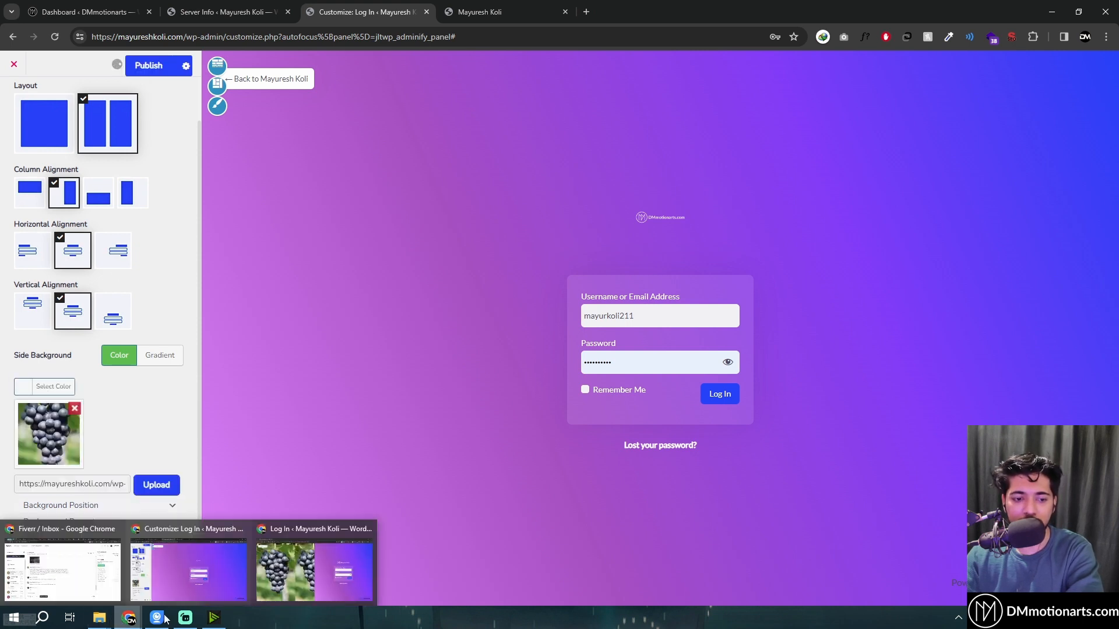
left_click(315, 565)
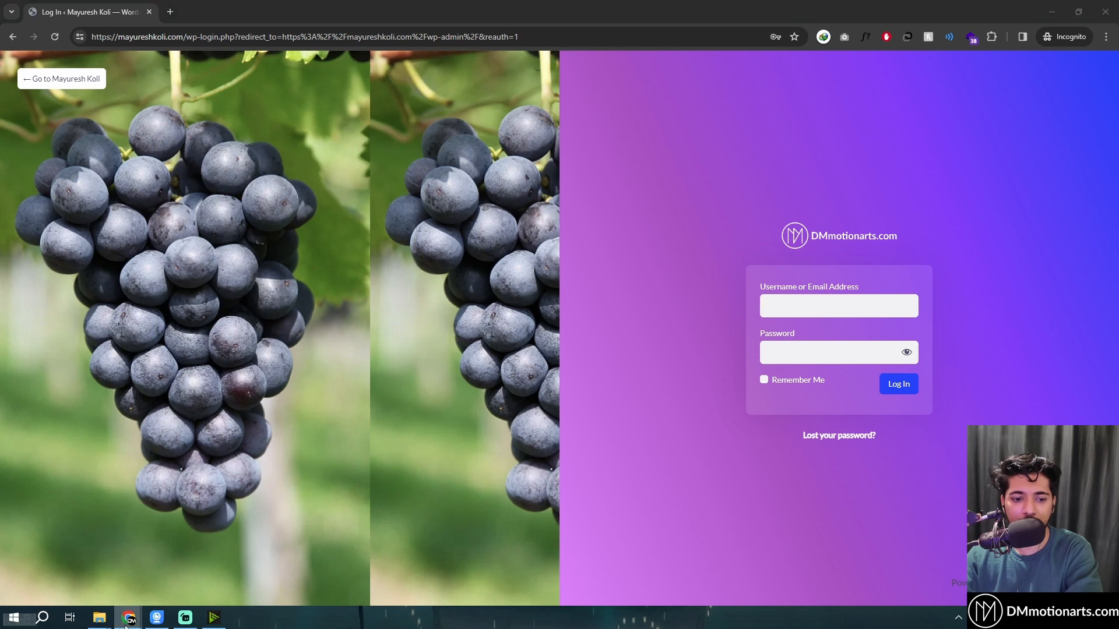
mouse_move(129, 617)
left_click(78, 529)
Set the side background image to No Repeat with size Cover and publish the change
left_click(77, 522)
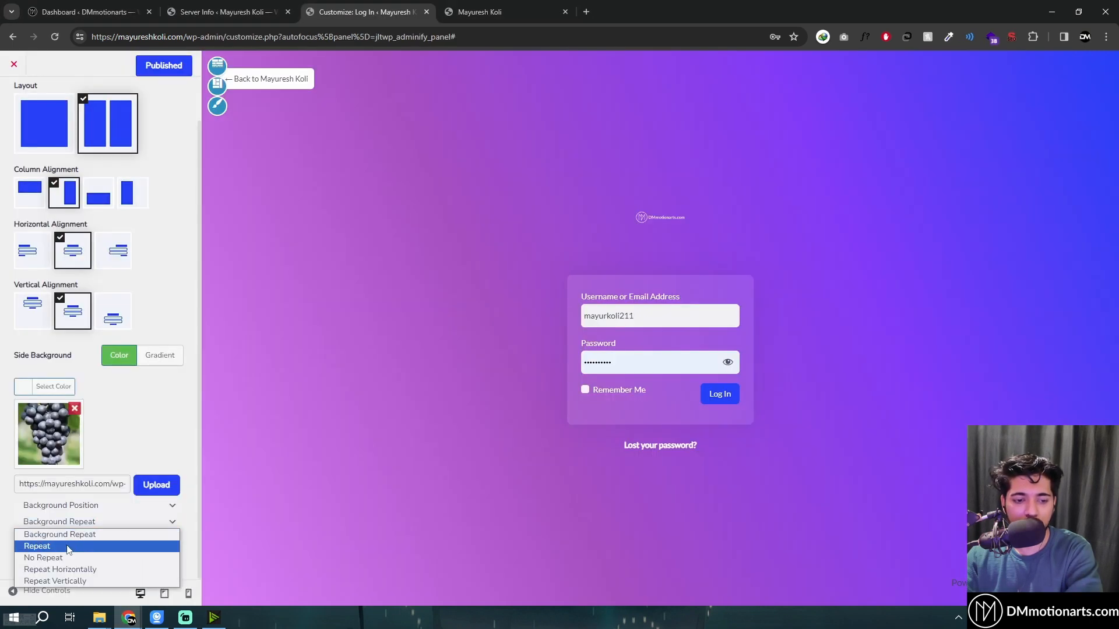
left_click(70, 554)
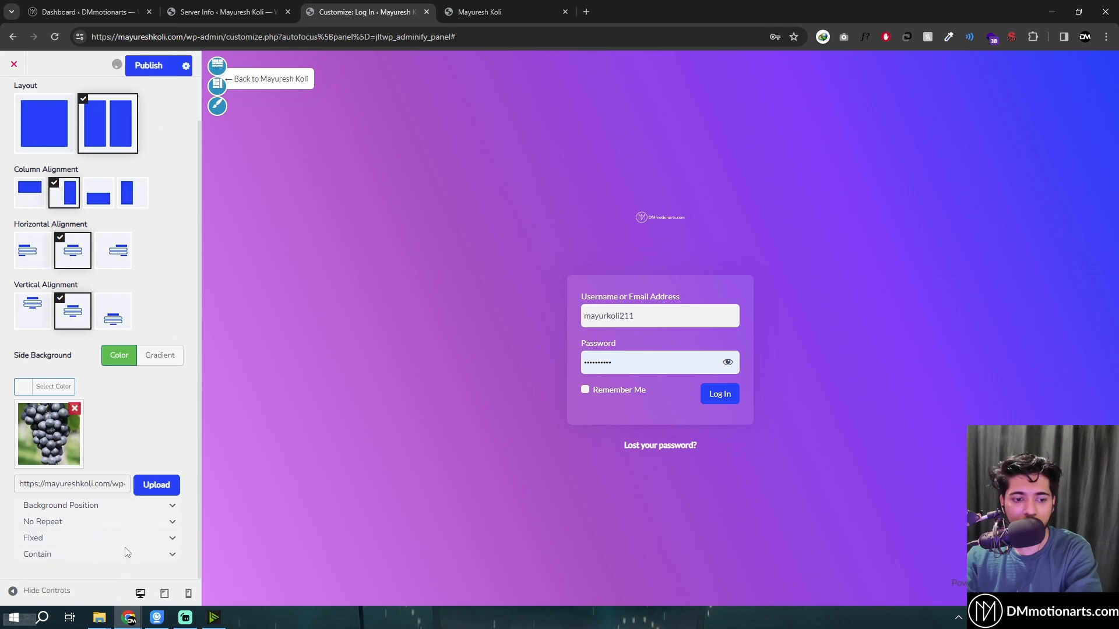
left_click(62, 559)
left_click(37, 519)
Check the non-repeating cover image on the incognito login page and return to the customizer
mouse_move(129, 617)
left_click(309, 568)
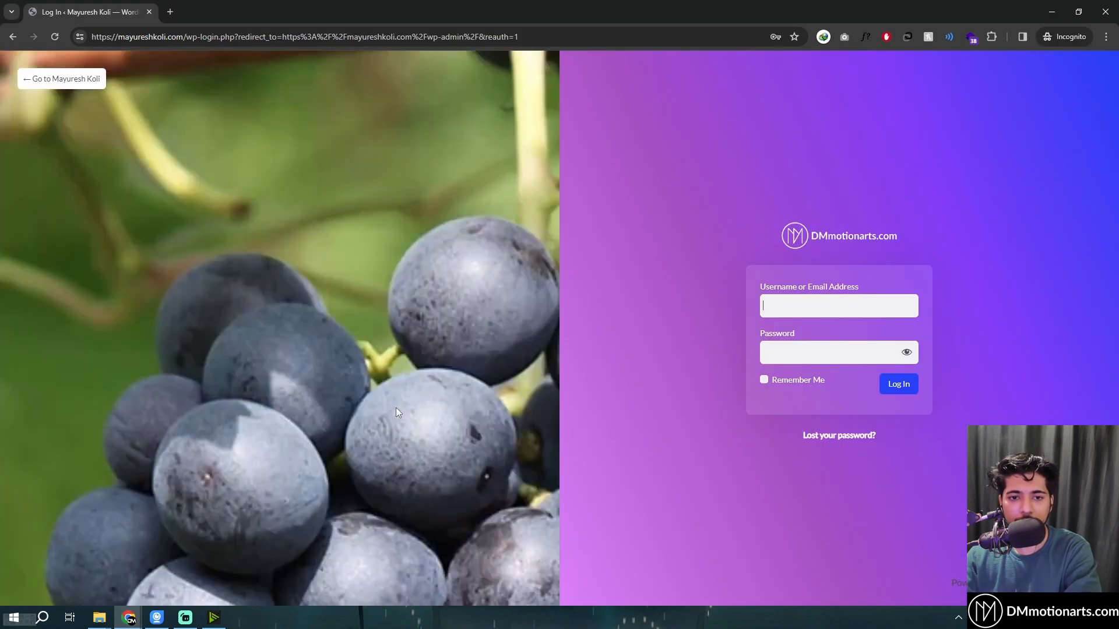
mouse_move(129, 617)
left_click(193, 568)
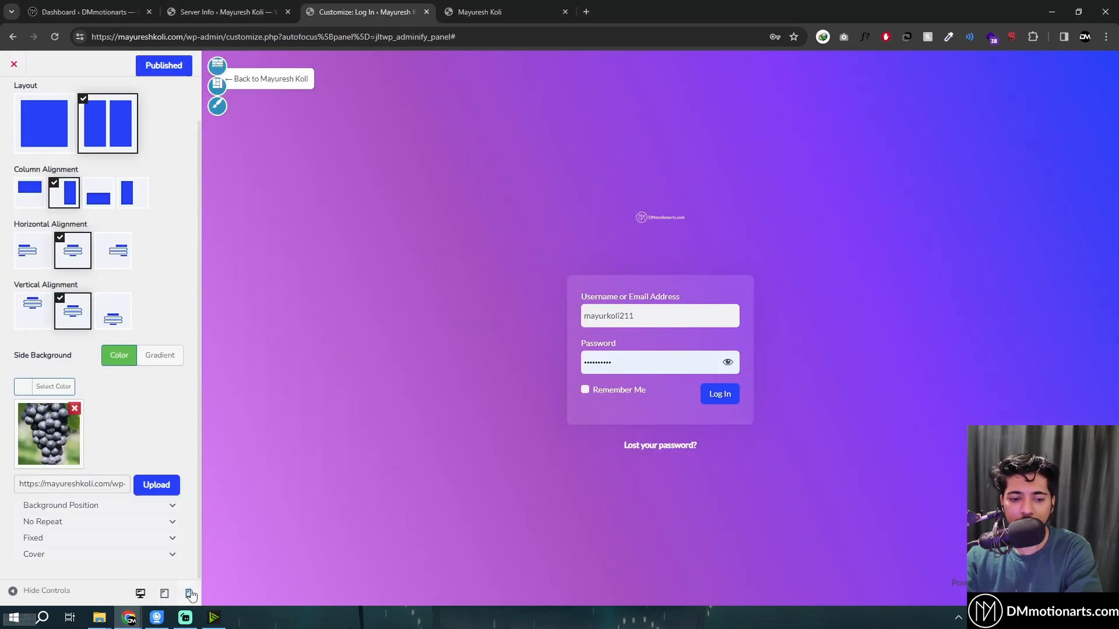
Set the side background image's size to Contain and its attachment to the default Background Attachment option, and publish
left_click(85, 511)
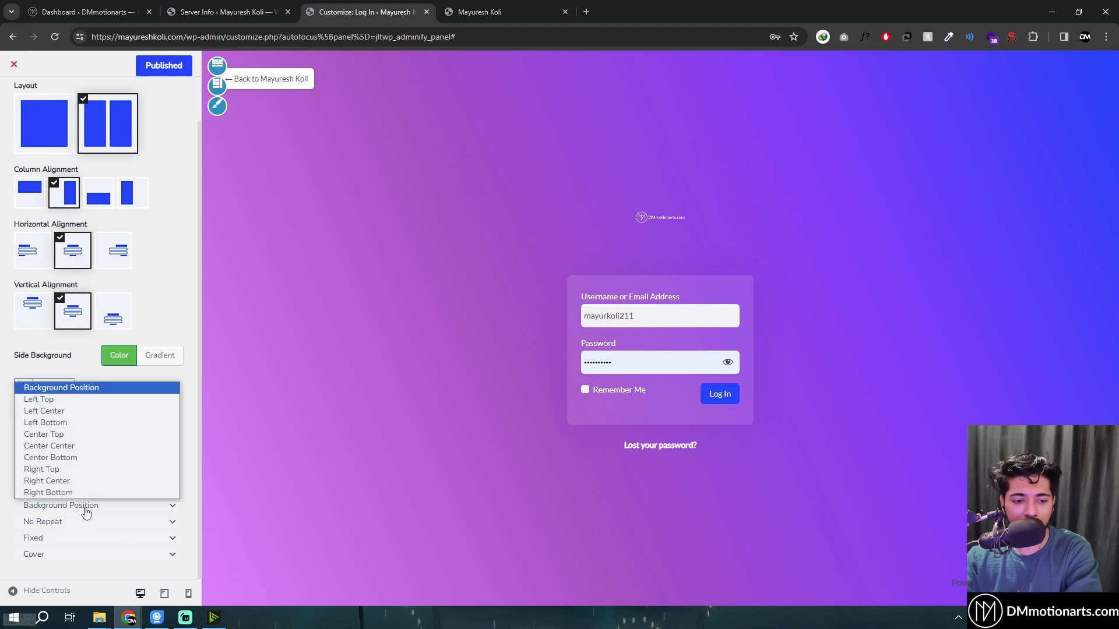
left_click(86, 511)
left_click(47, 558)
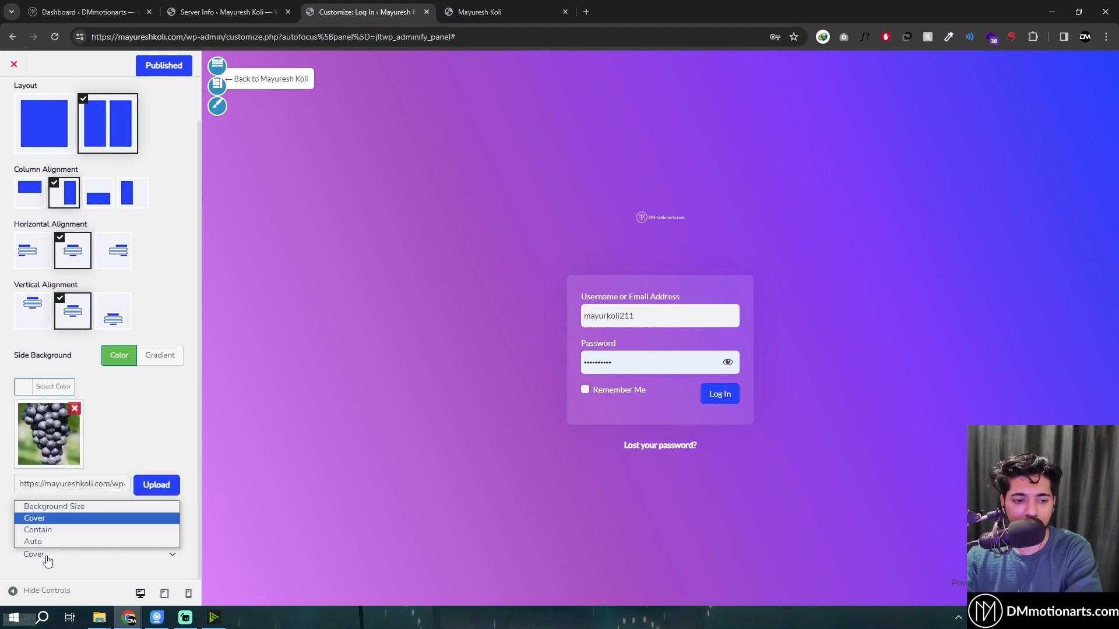
left_click(50, 532)
left_click(61, 539)
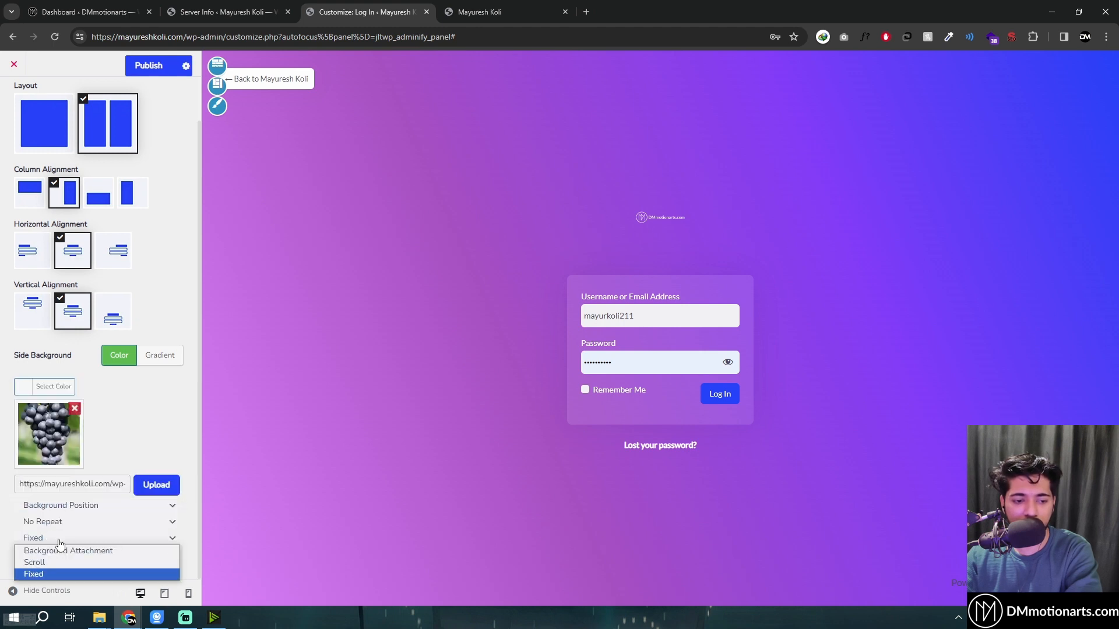
left_click(65, 551)
left_click(159, 71)
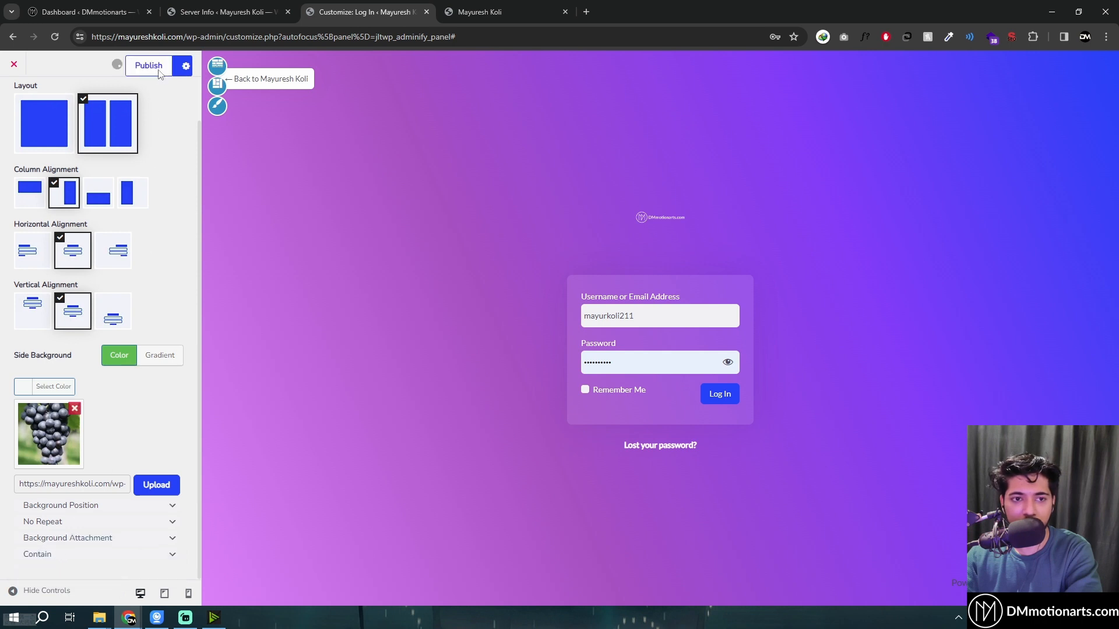
Check the contained side image on the incognito login page and return to the customizer
mouse_move(129, 618)
left_click(314, 561)
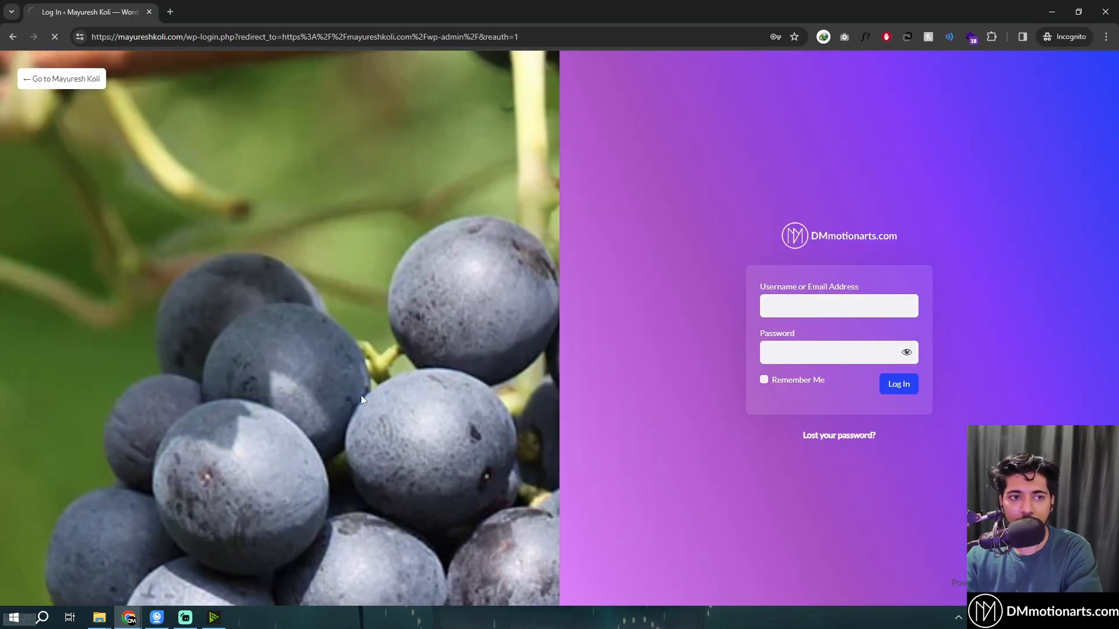
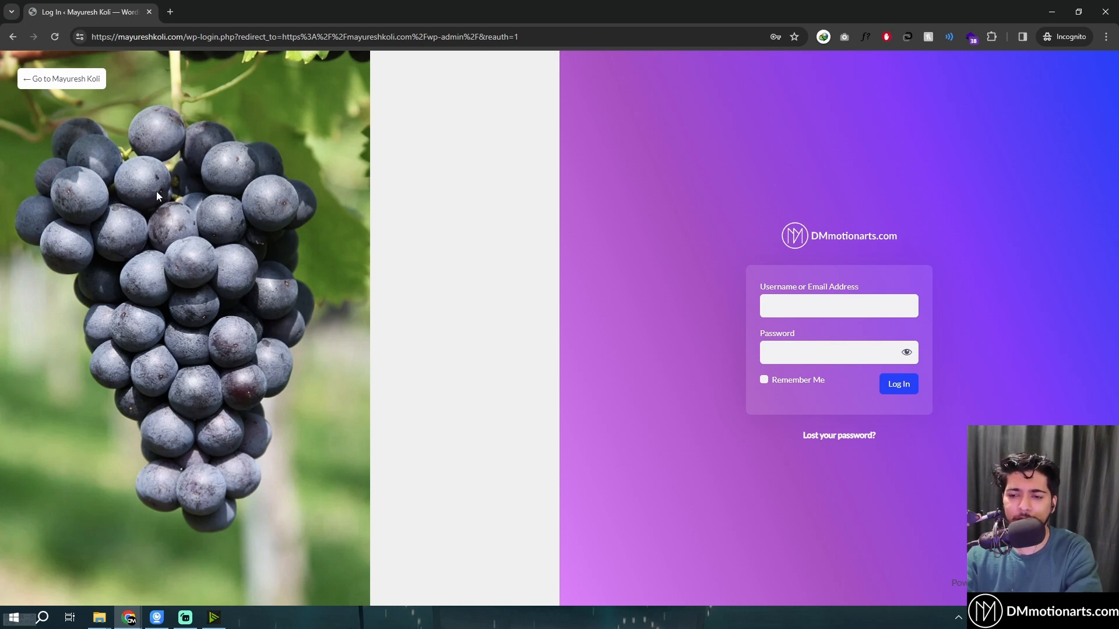
mouse_move(183, 616)
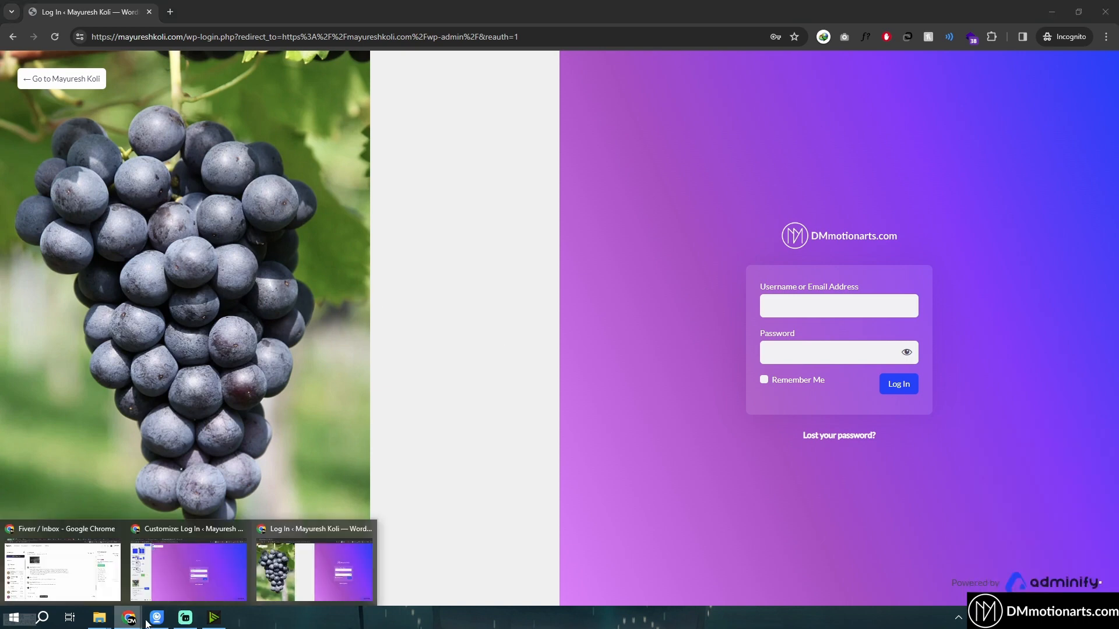
left_click(170, 582)
Remove the side background image, publish the change, and look over the login Button settings
left_click(73, 409)
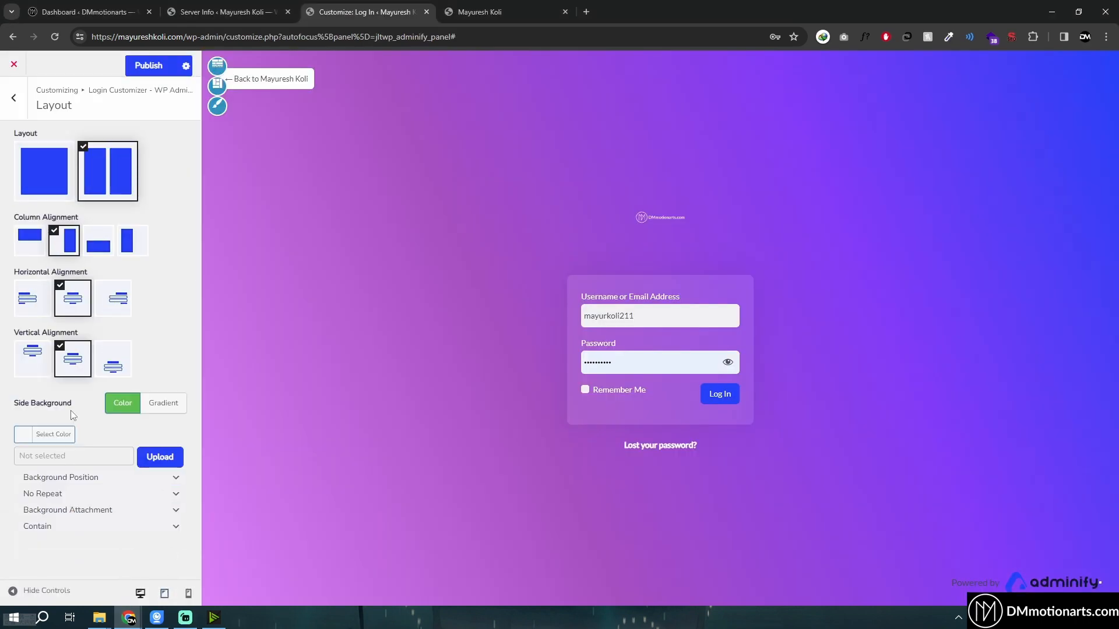
left_click(10, 102)
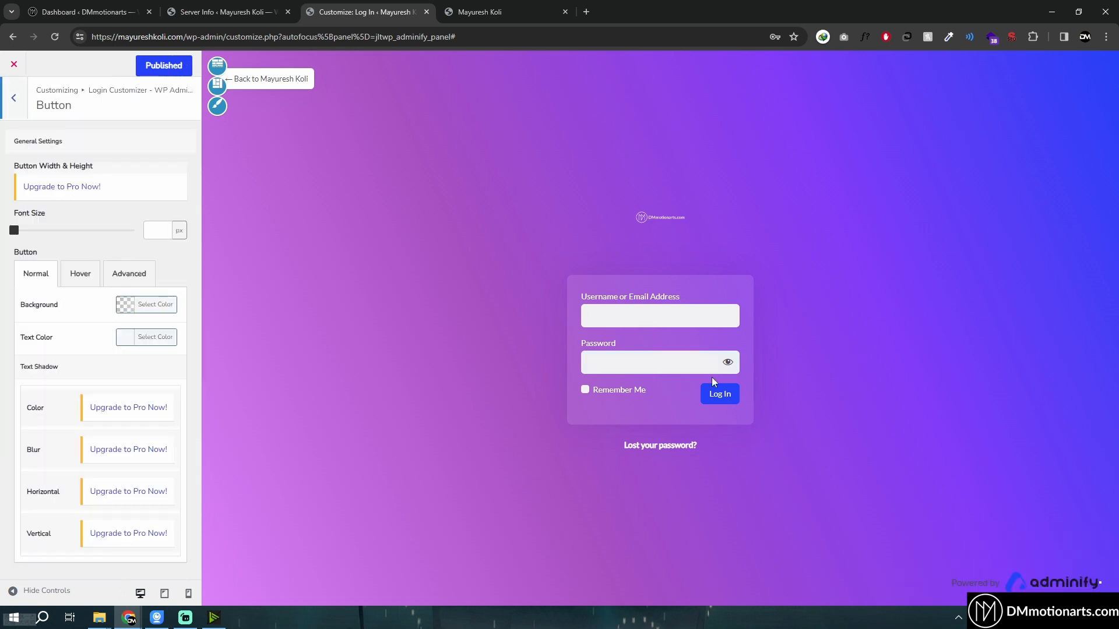
left_click(10, 110)
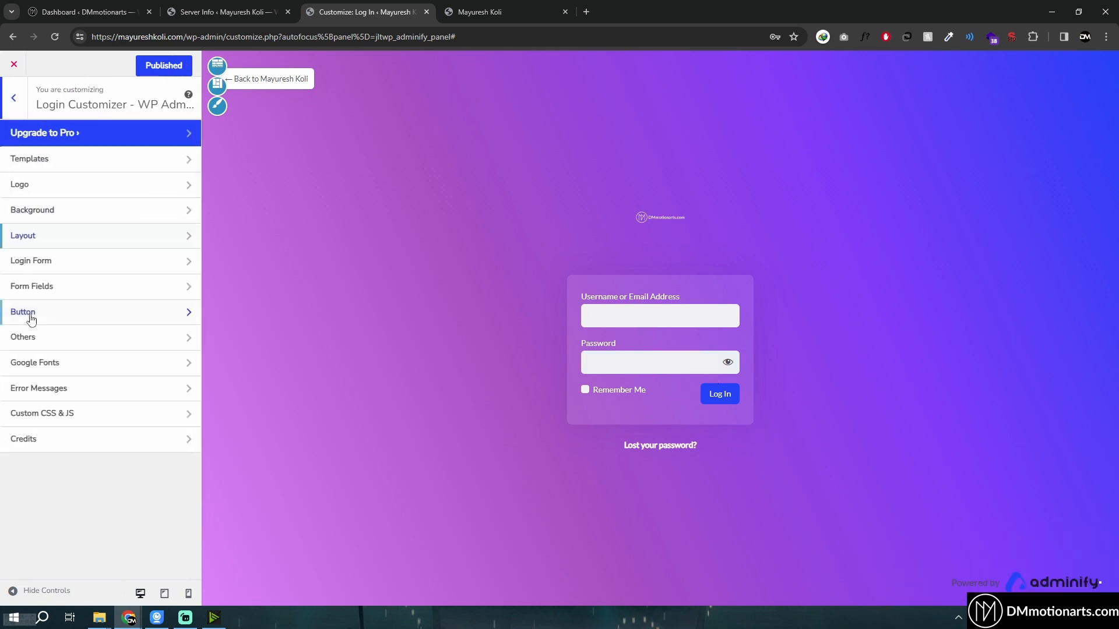
Review the Others options of the login customizer and compare them with the elements on the incognito login page
left_click(52, 343)
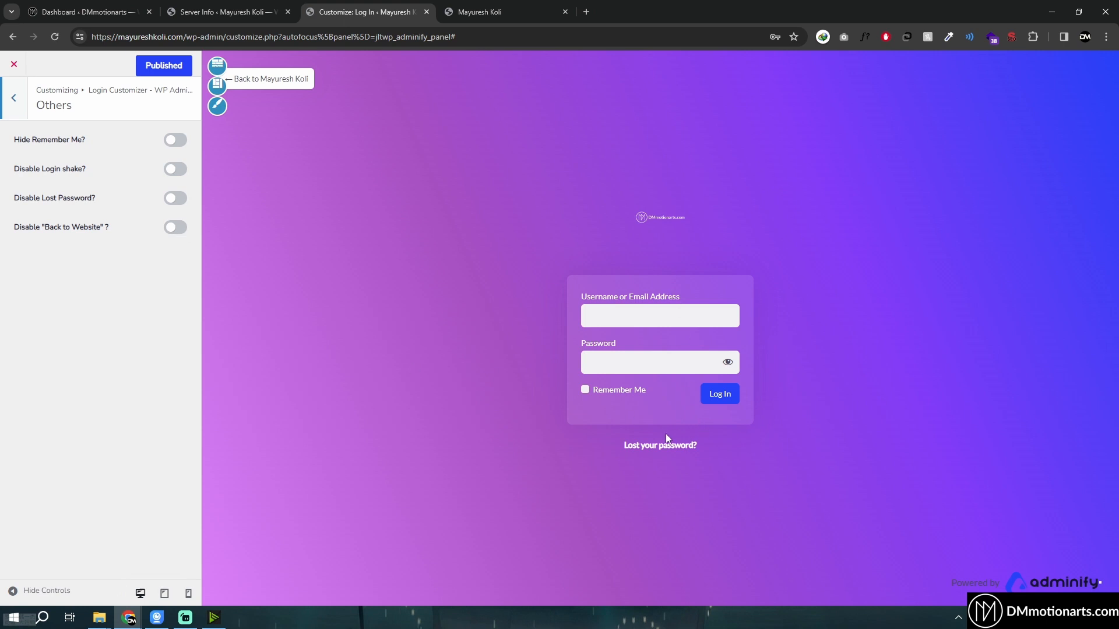
mouse_move(129, 617)
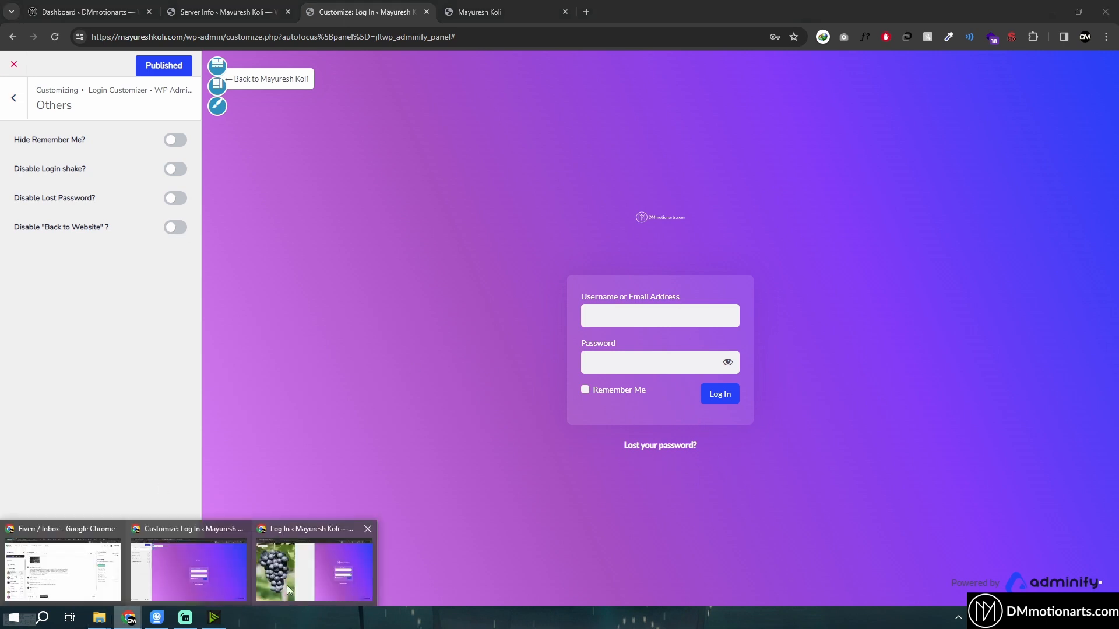
left_click(287, 585)
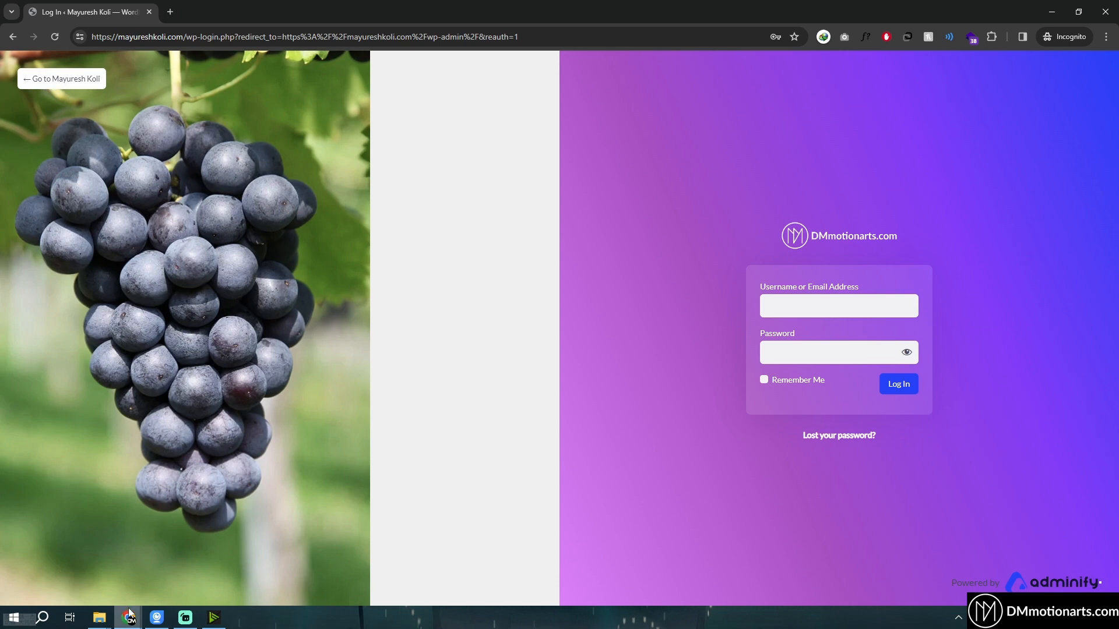
mouse_move(129, 618)
left_click(189, 568)
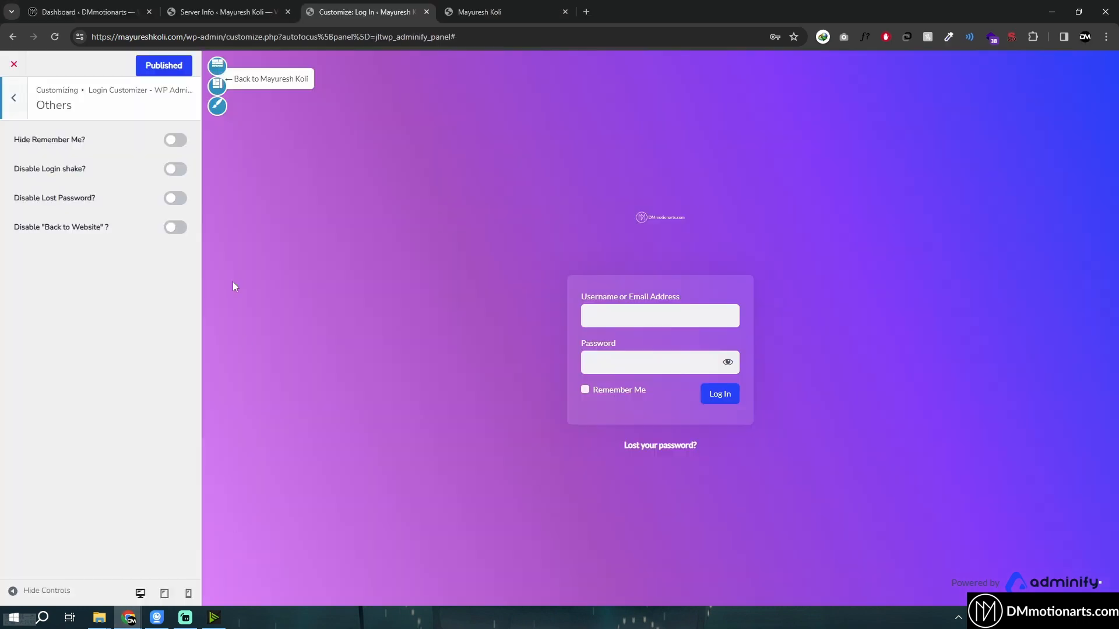
left_click(12, 97)
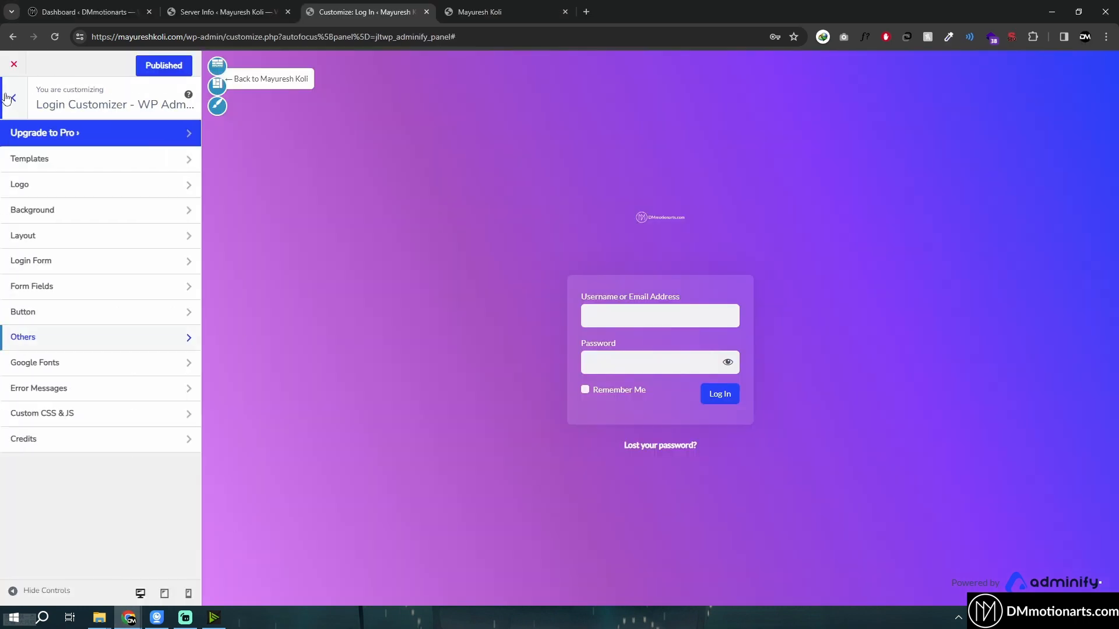
Examine the incorrect, empty and existing username texts in the Error Messages settings
left_click(55, 363)
left_click(55, 390)
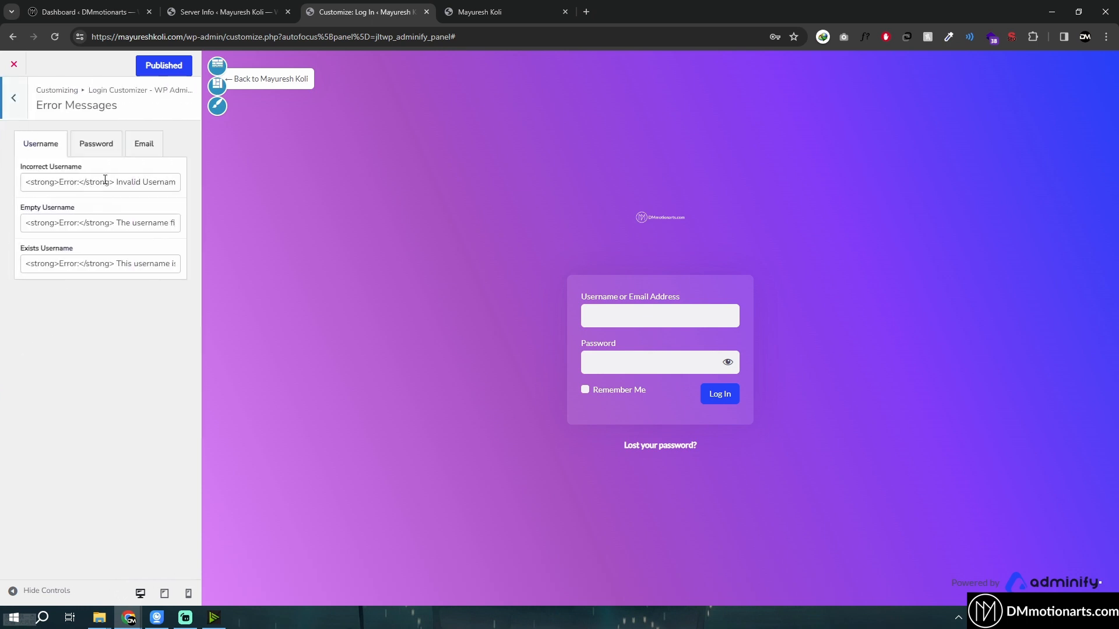
left_click_drag(117, 182, 177, 181)
left_click_drag(121, 222, 196, 227)
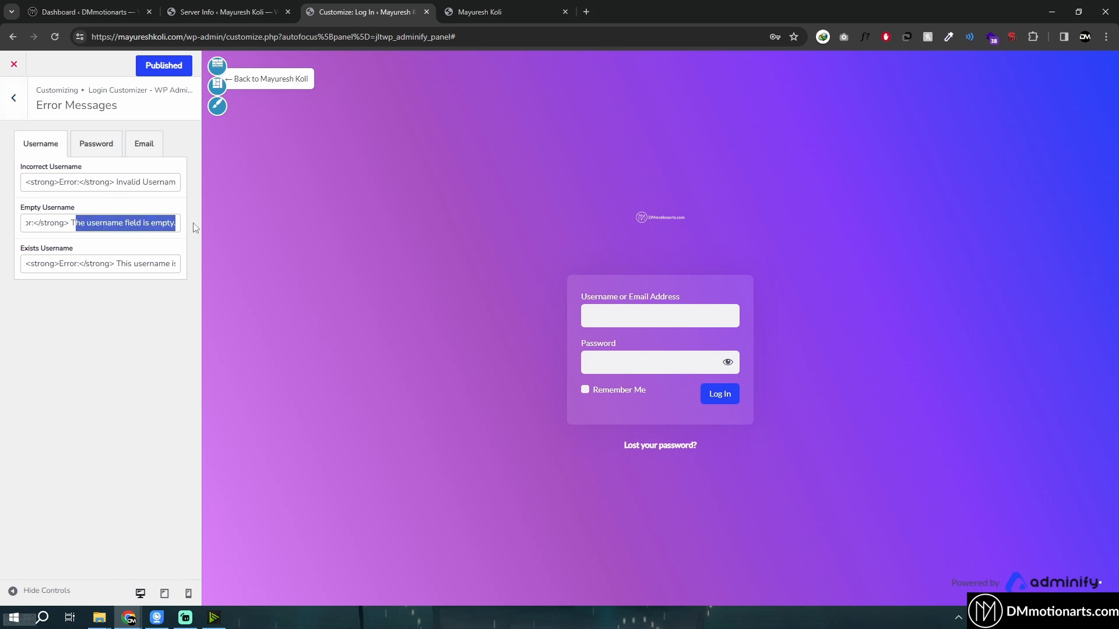
left_click_drag(118, 263, 177, 260)
left_click(157, 263)
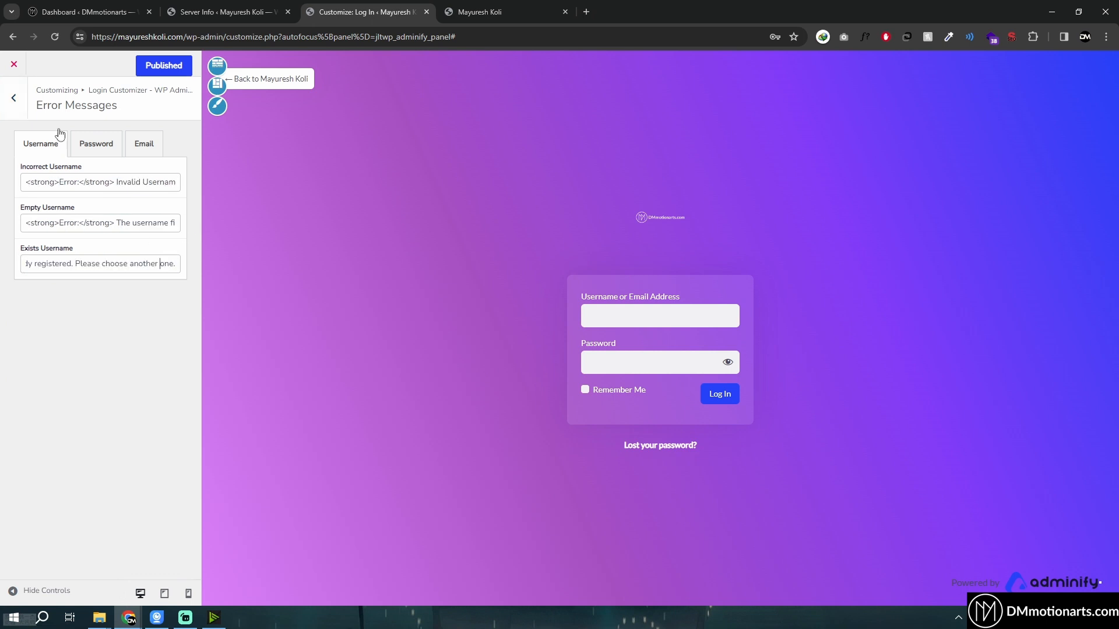
left_click(19, 101)
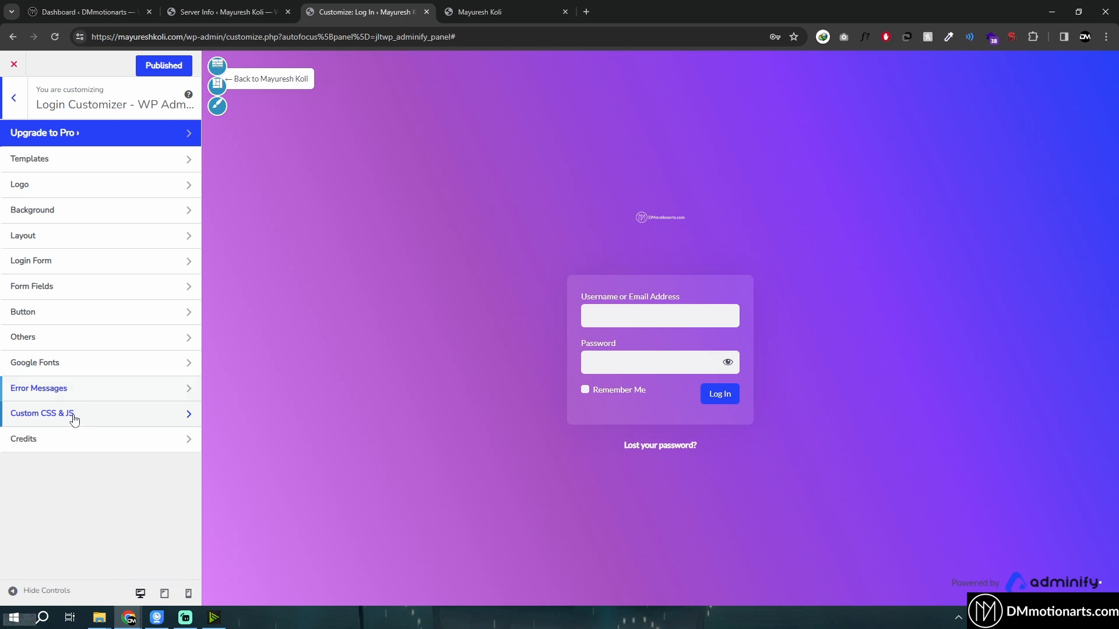
Look over the CSS and JS editors in the login customizer's Custom CSS & JS section
left_click(74, 415)
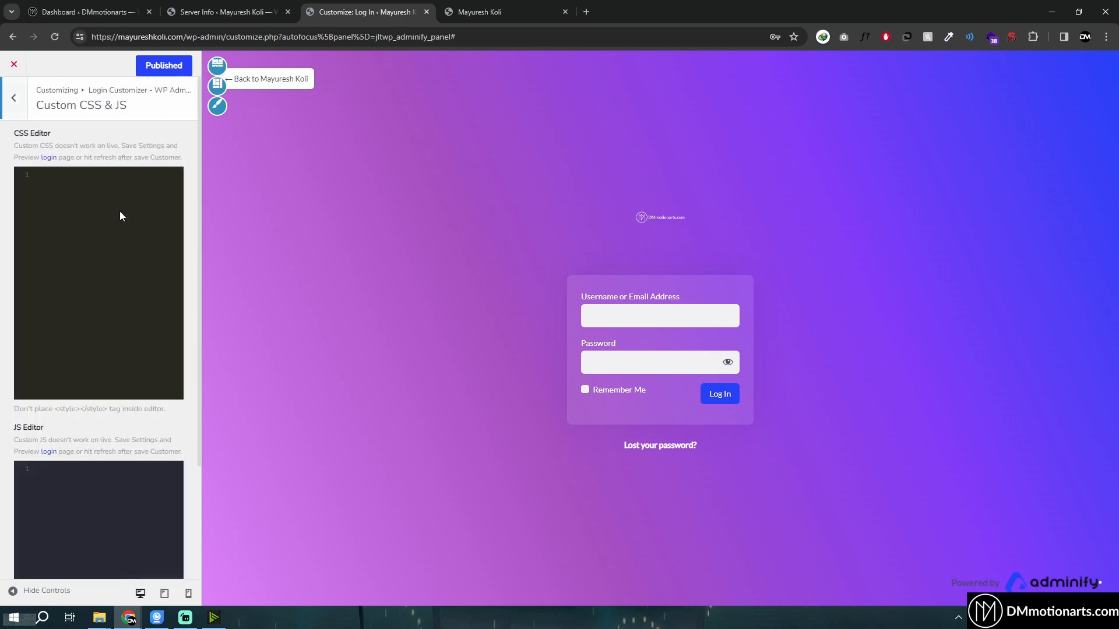
left_click(120, 217)
scroll(107, 431, "down", 2)
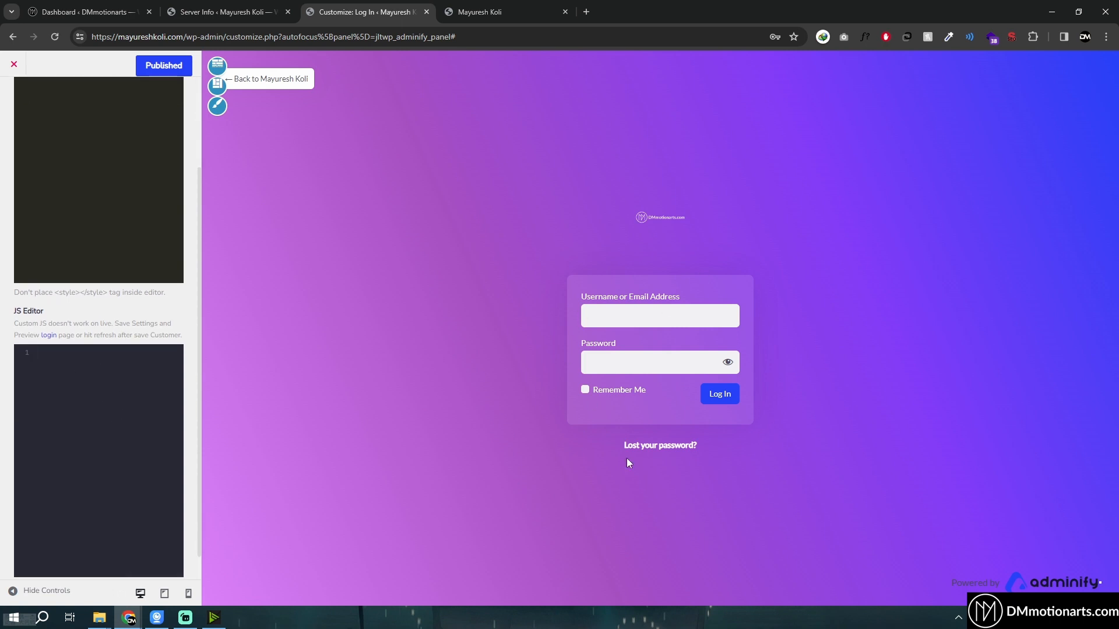
scroll(38, 266, "up", 2)
left_click(13, 108)
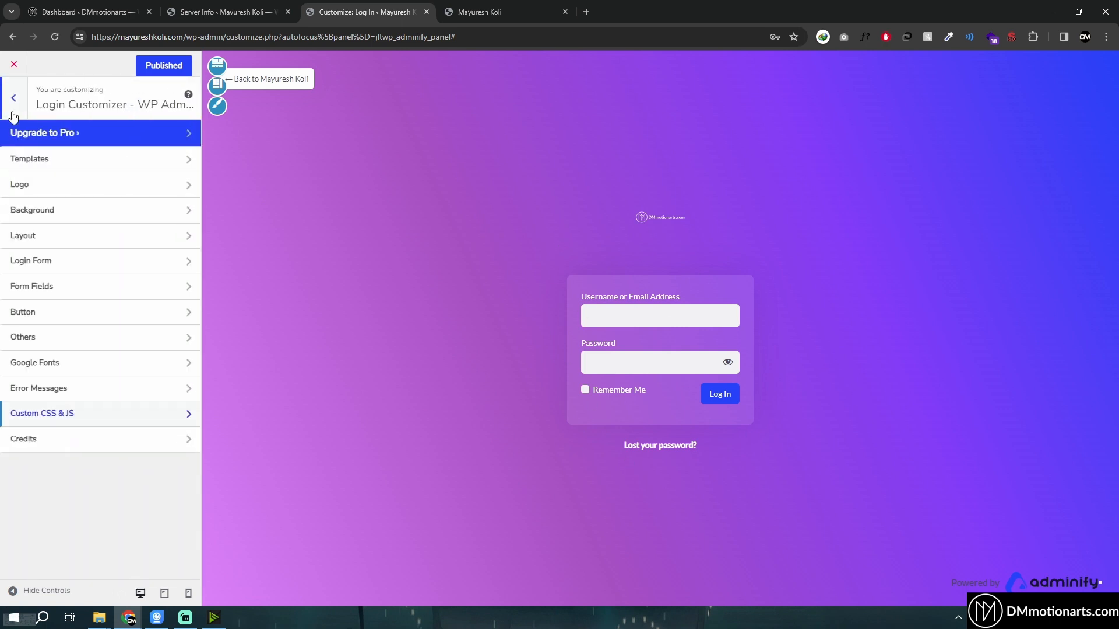
Disable the WP Adminify credits on the login page and publish the change
left_click(67, 445)
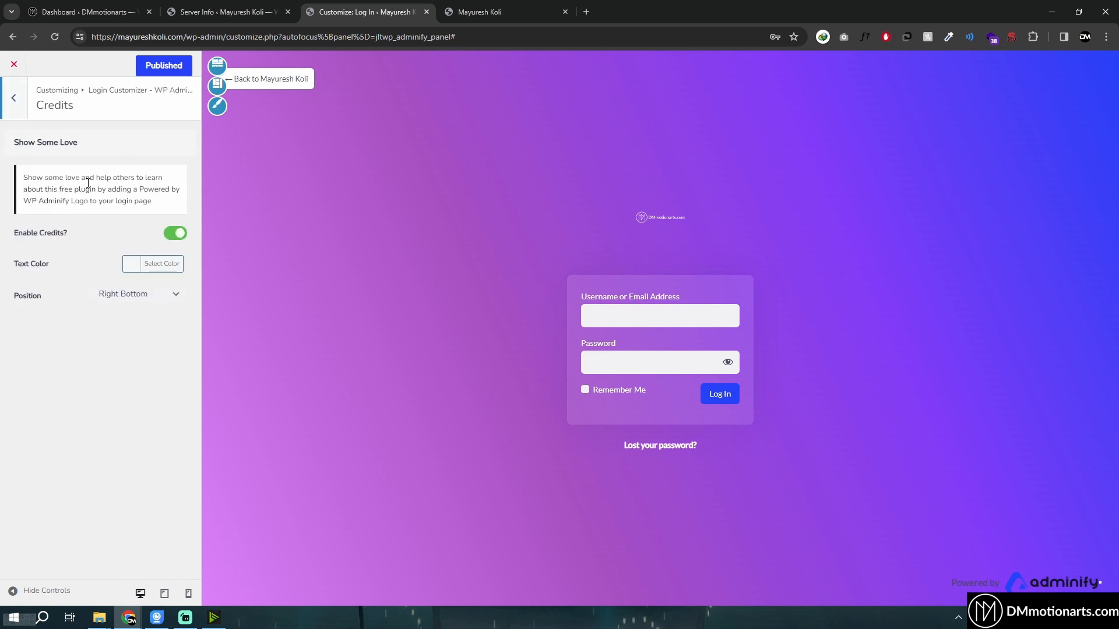
left_click(175, 234)
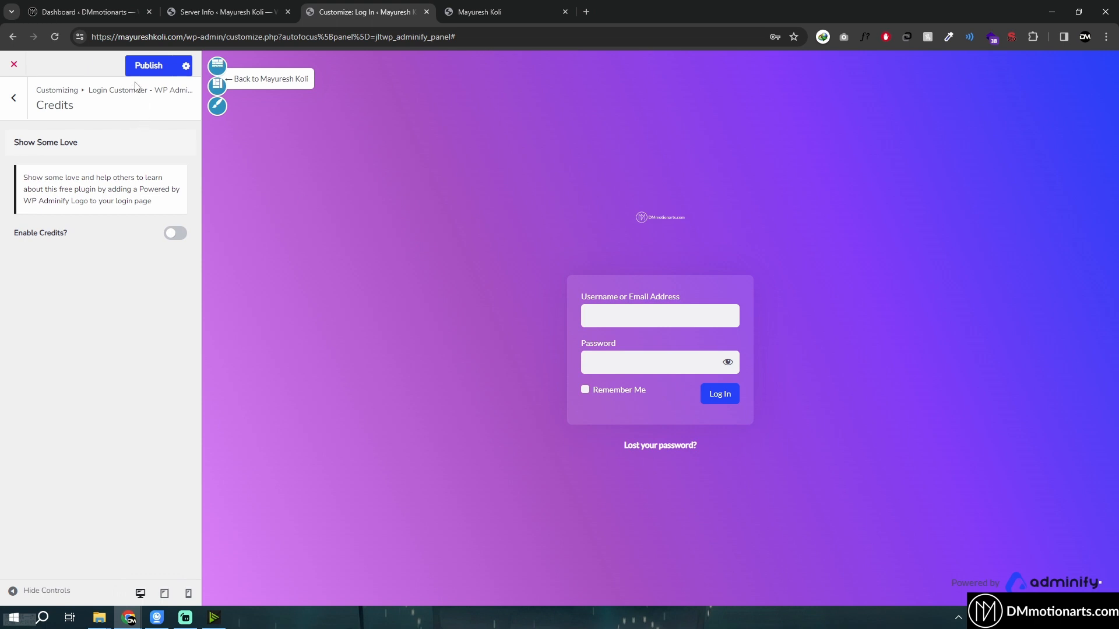
left_click(147, 66)
Check the incognito login page without the side image and credits, and return to the customizer's main section list
mouse_move(129, 617)
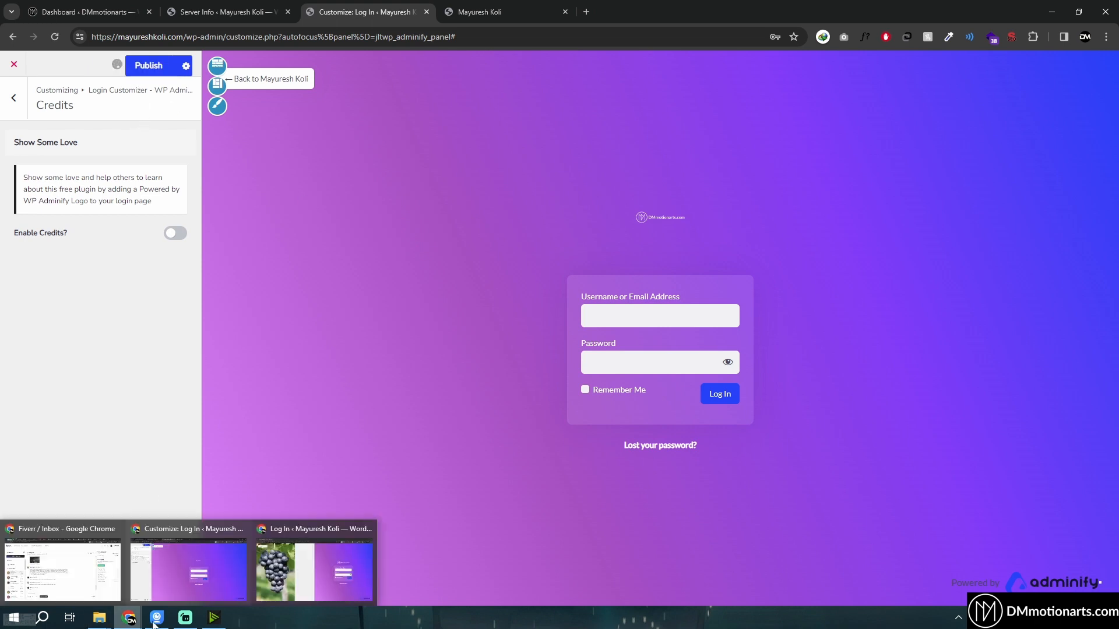
left_click(314, 563)
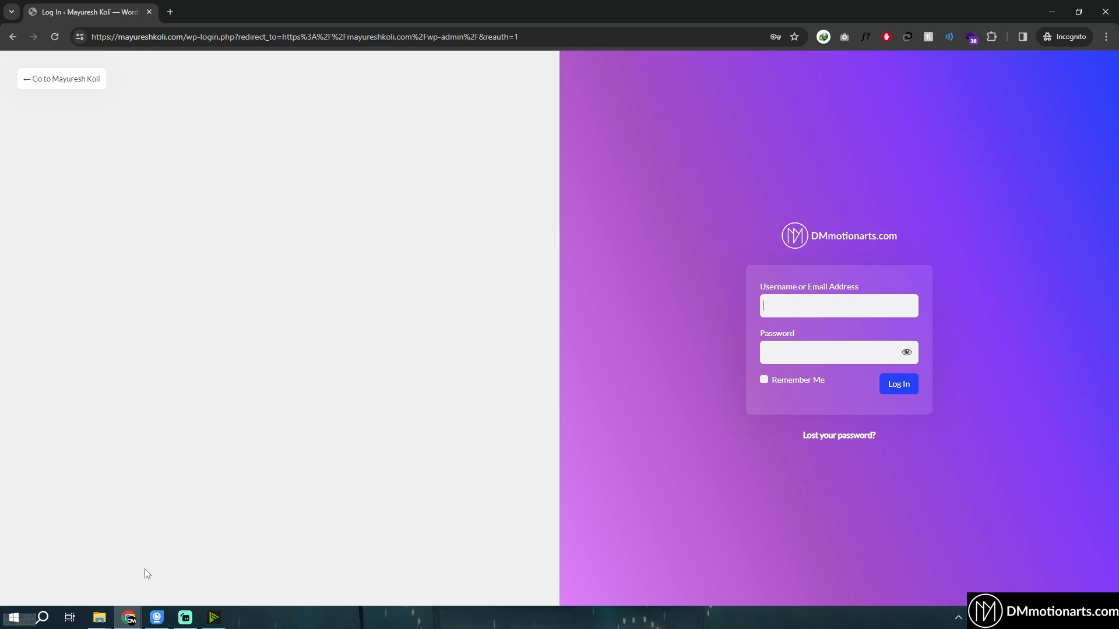
mouse_move(129, 618)
left_click(196, 574)
left_click(12, 102)
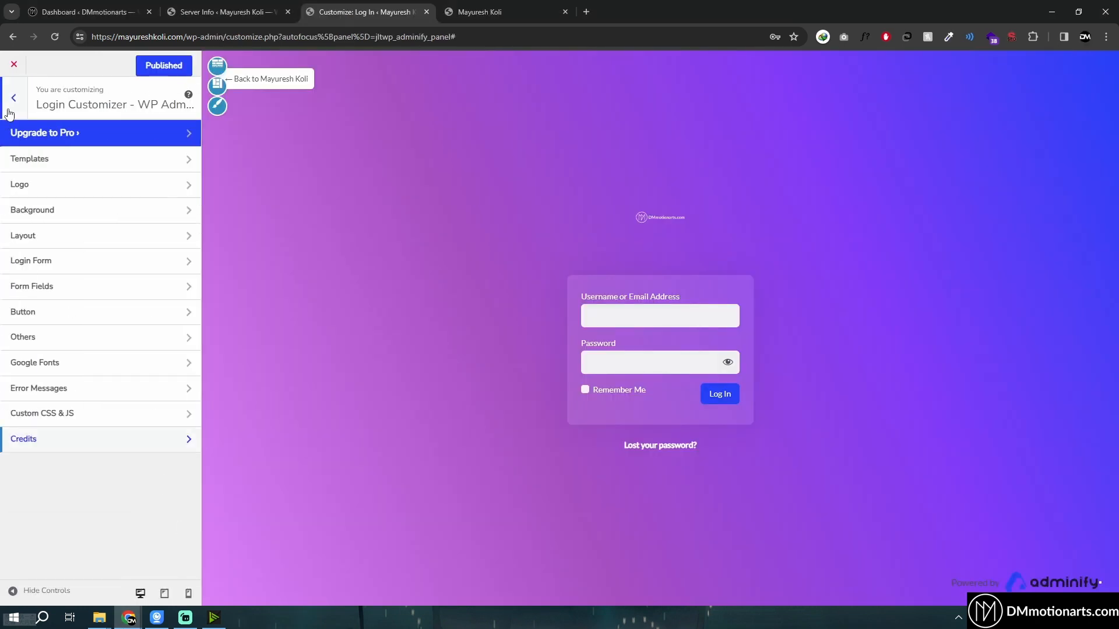
left_click(8, 111)
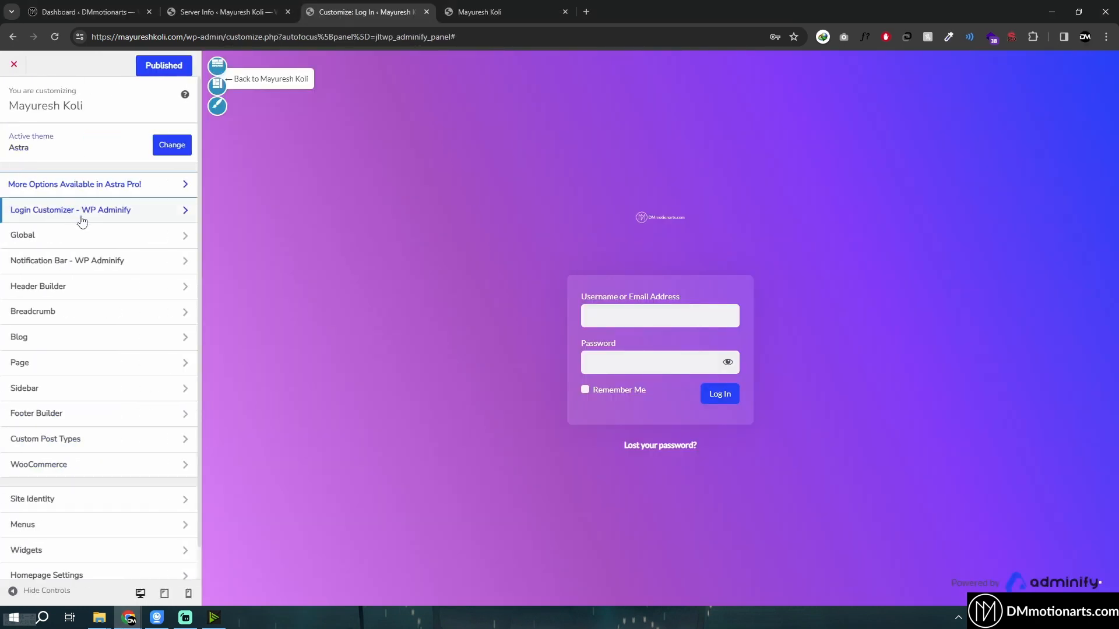
Close the customizer and open WP Adminify's Admin Columns settings
middle_click(369, 12)
left_click(250, 17)
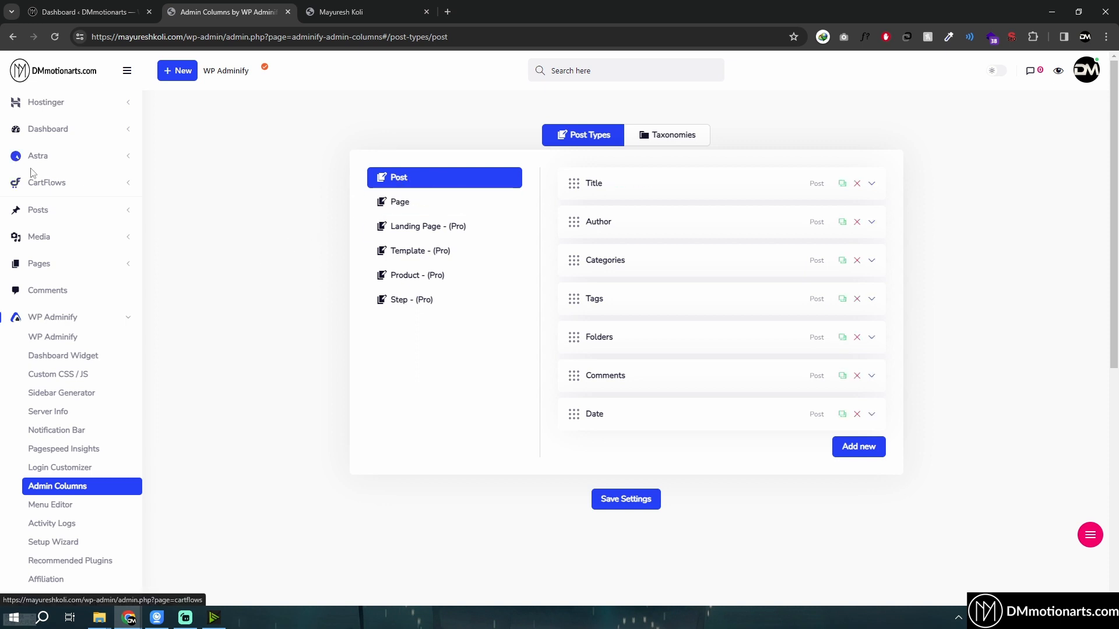
Open the All Posts list in a new tab and compare its columns with the Post entries in Admin Columns
middle_click(162, 216)
left_click(355, 8)
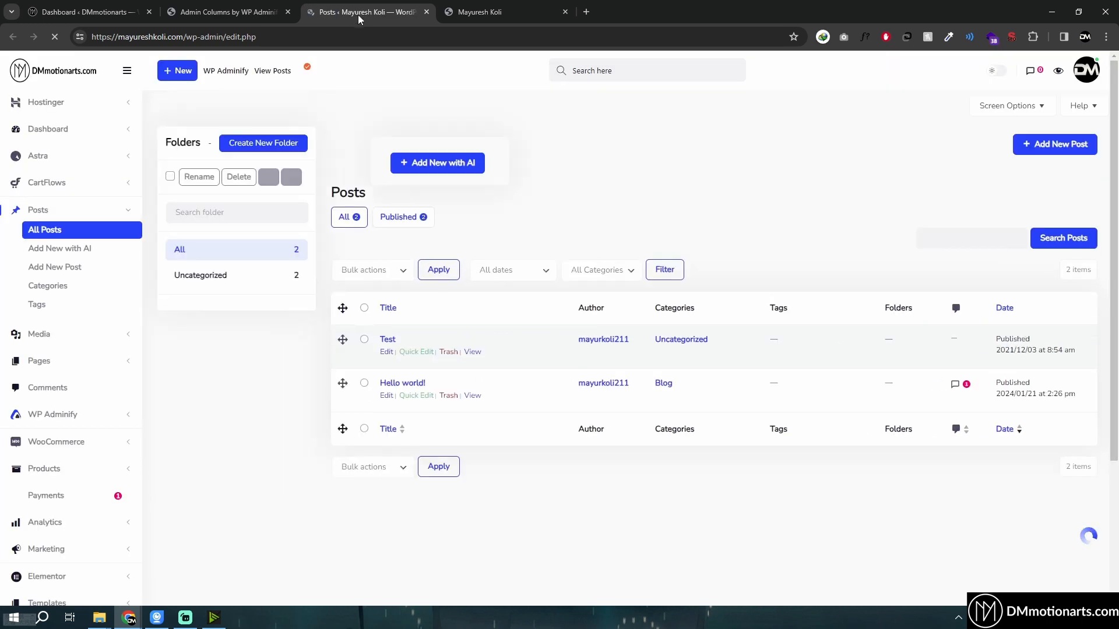
key("ctrl+shift+Tab")
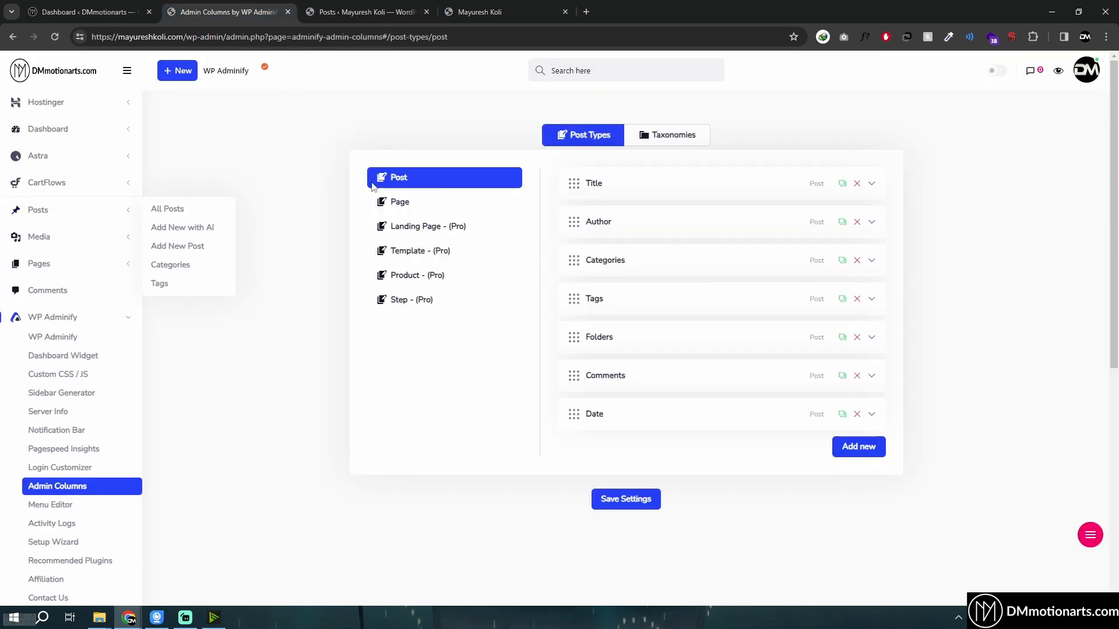
left_click(307, 8)
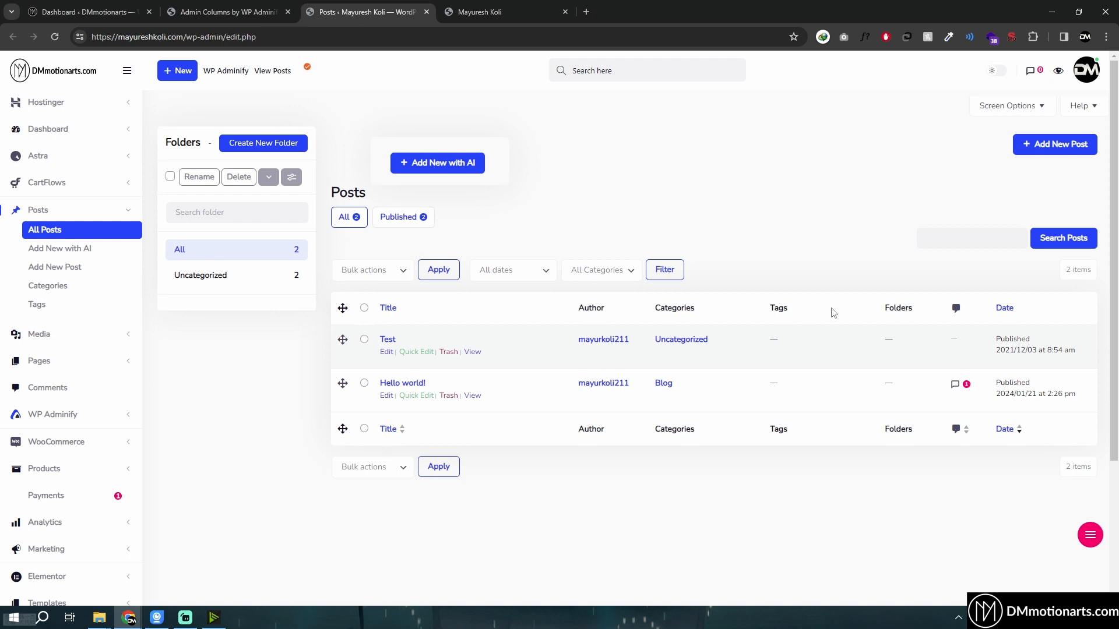
key("ctrl+shift+Tab")
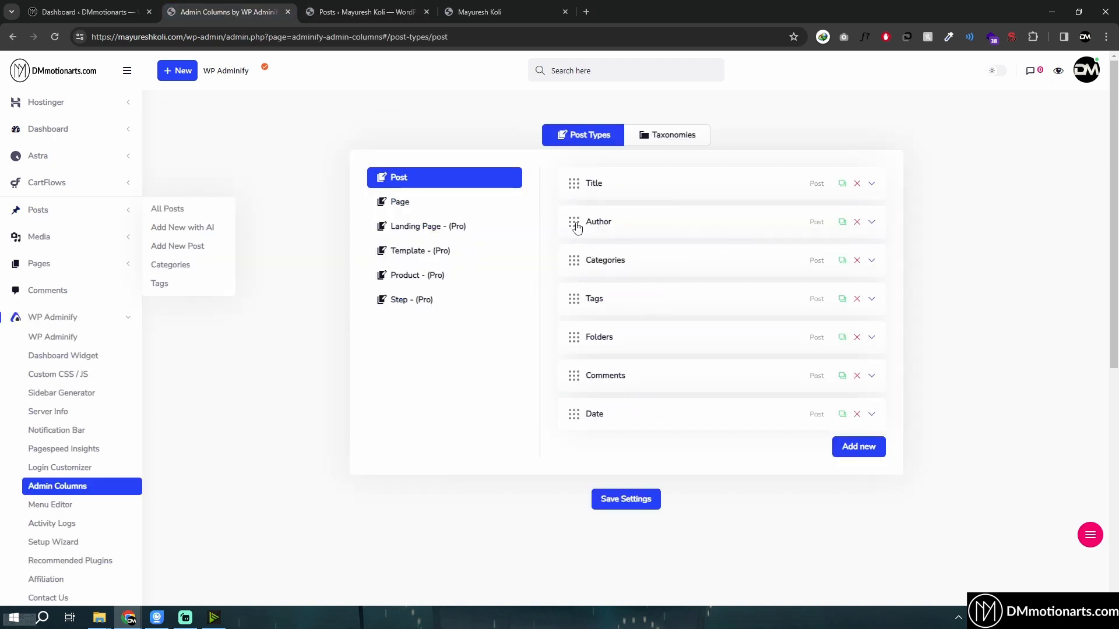
Move the Date column of the Post type directly below Title in Admin Columns
mouse_move(577, 227)
left_mouse_down()
mouse_move(575, 181)
mouse_move(577, 231)
left_mouse_up()
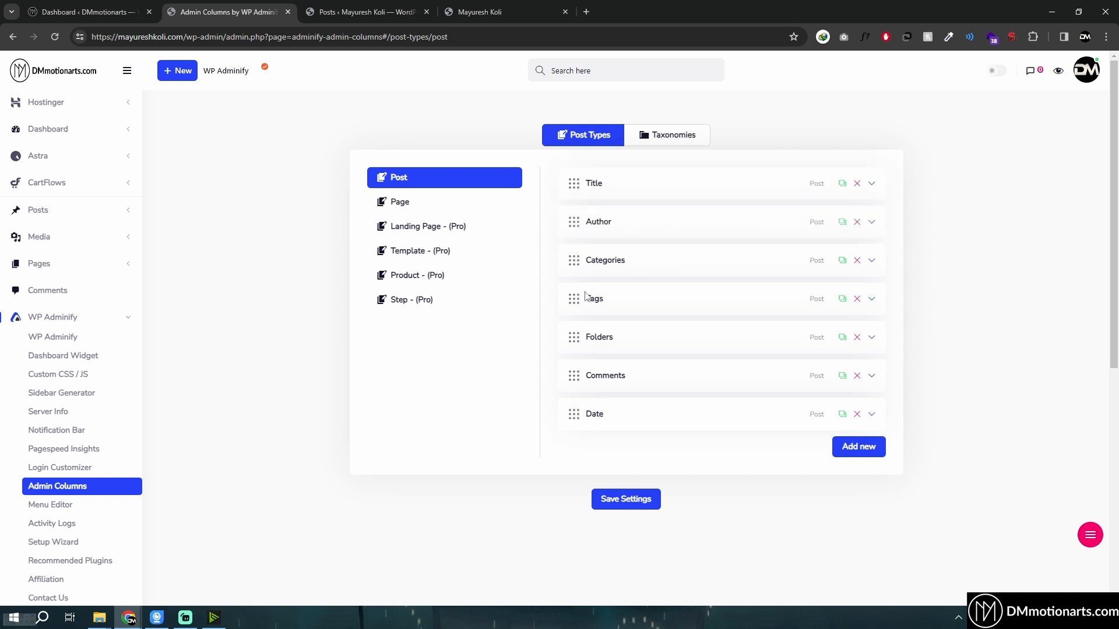
mouse_move(583, 348)
left_mouse_down()
mouse_move(583, 282)
mouse_move(575, 361)
mouse_move(575, 349)
left_mouse_up()
left_click_drag(580, 413, 579, 222)
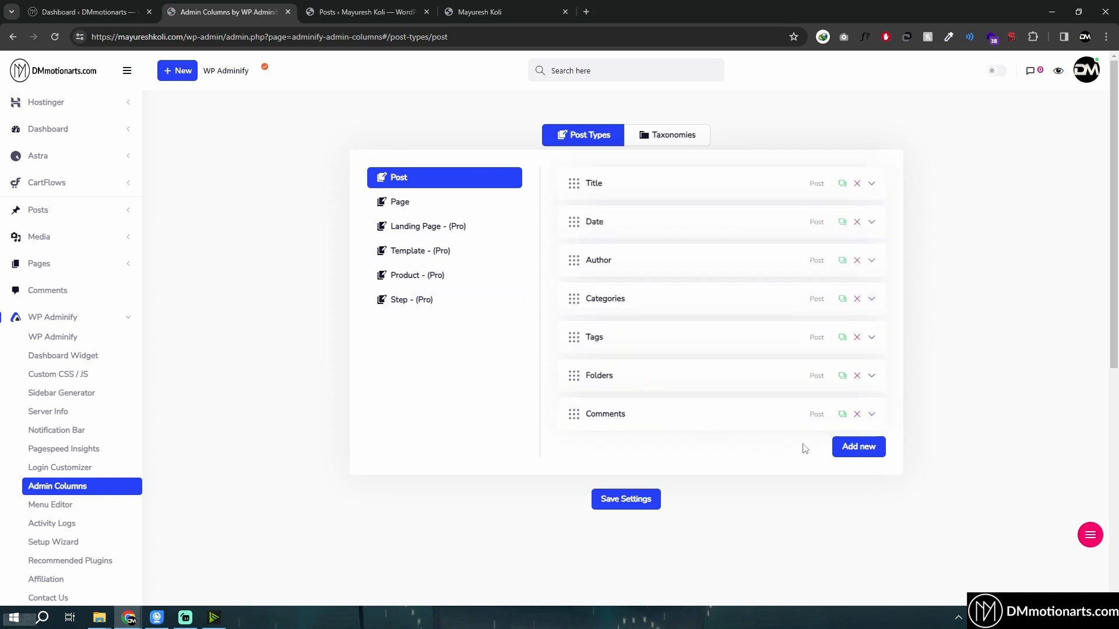
Save the Post column order and reload the All Posts list to check the Date column's position
left_click(624, 500)
left_click(359, 12)
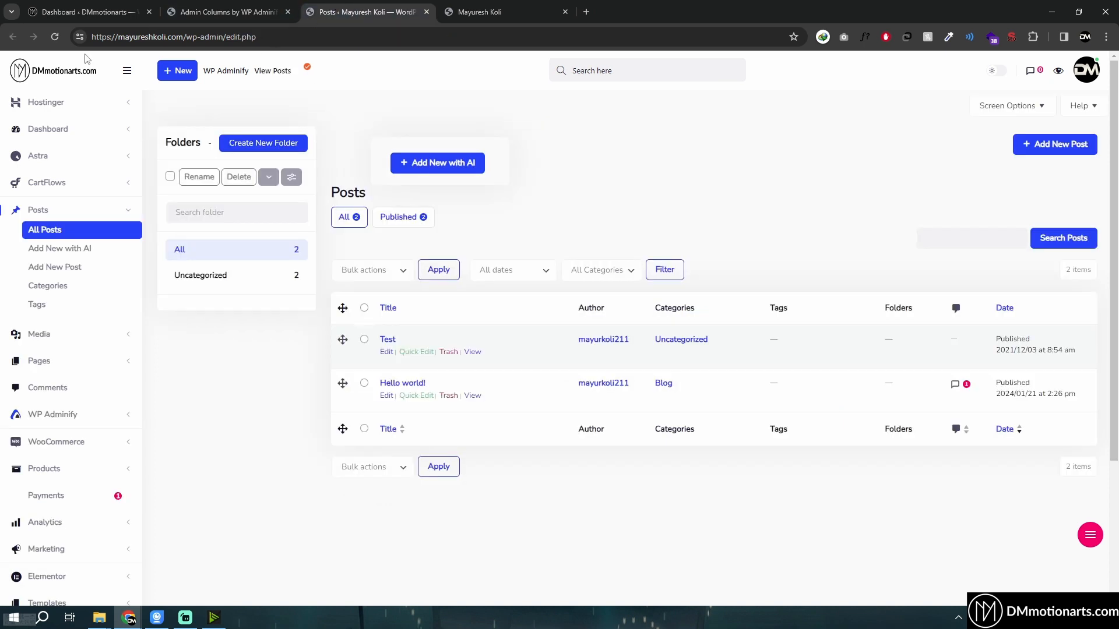
left_click(56, 37)
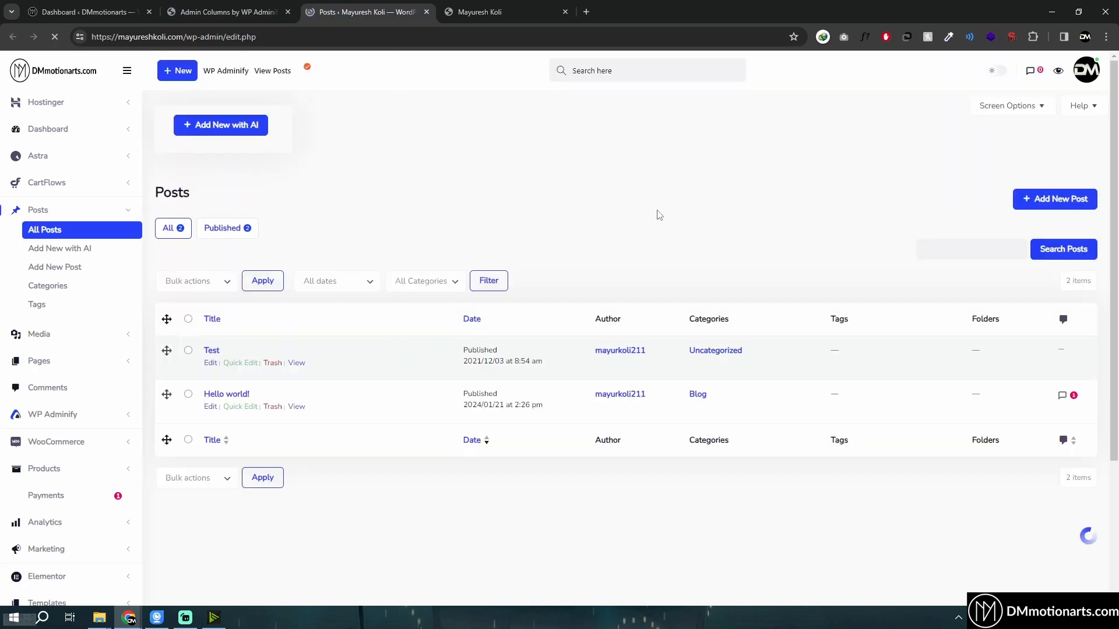
Return to the Admin Columns page, open WP Adminify's Menu Editor and look over its menu items
left_click(244, 17)
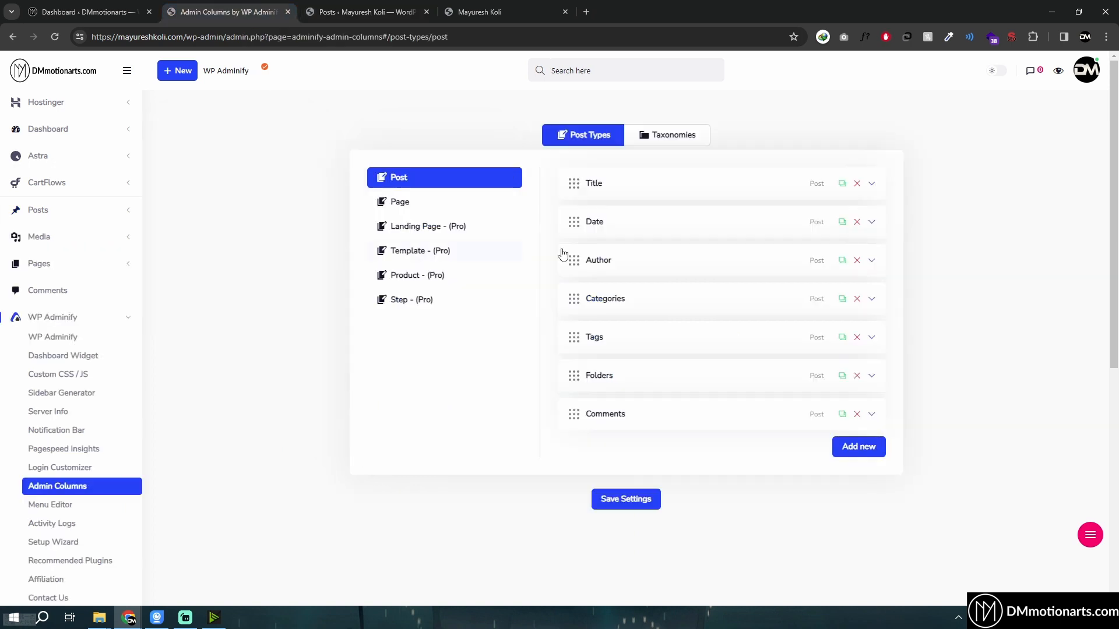
scroll(64, 390, "down", 2)
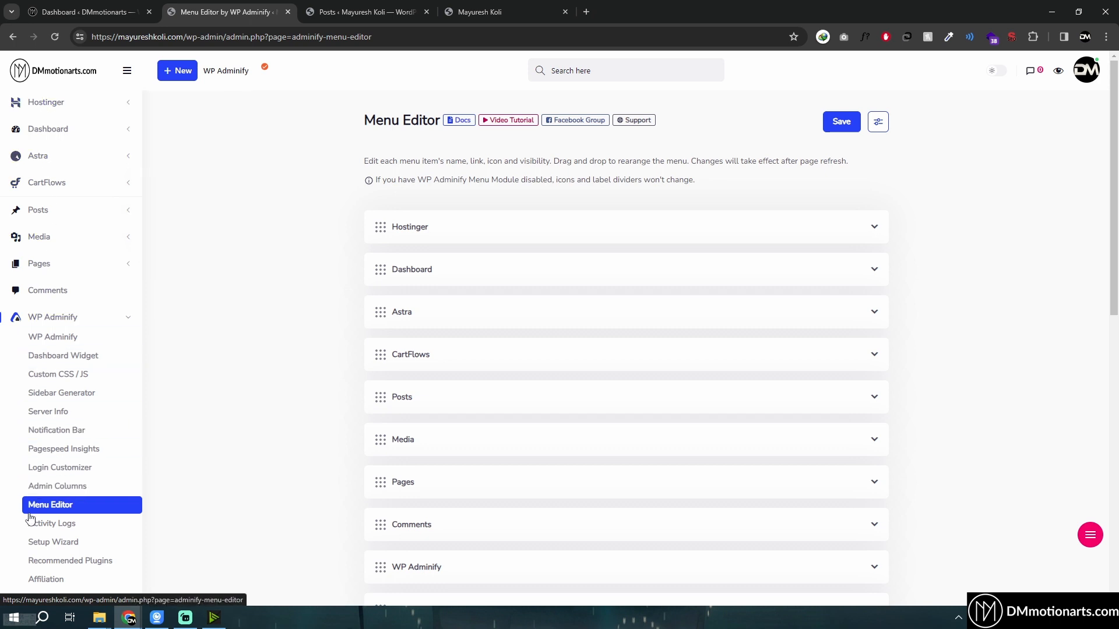
scroll(378, 326, "down", 1)
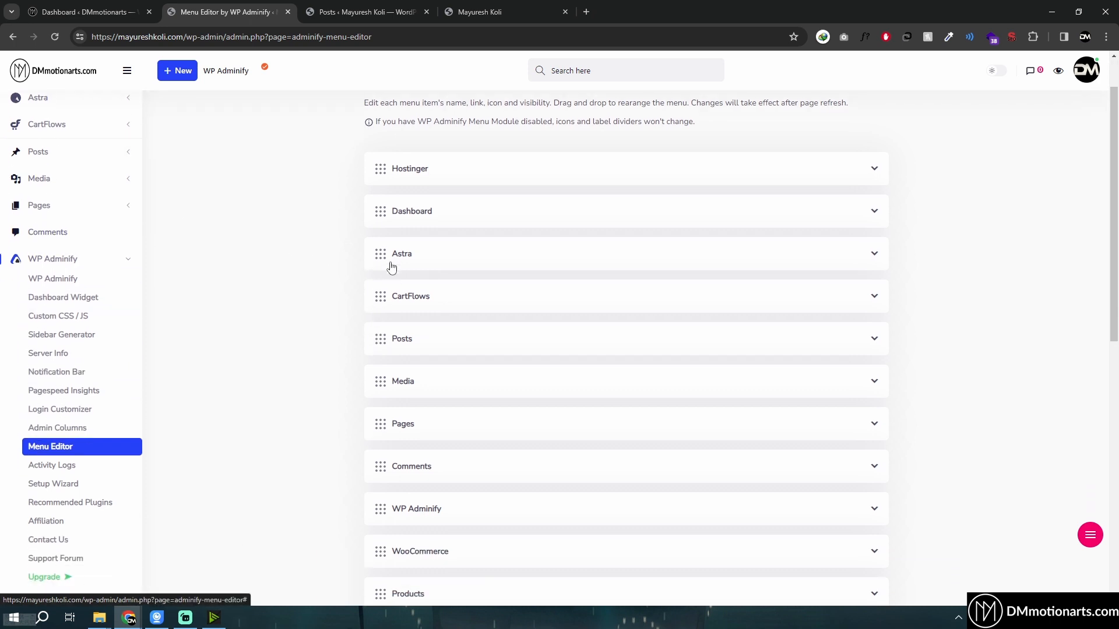
scroll(350, 280, "up", 1)
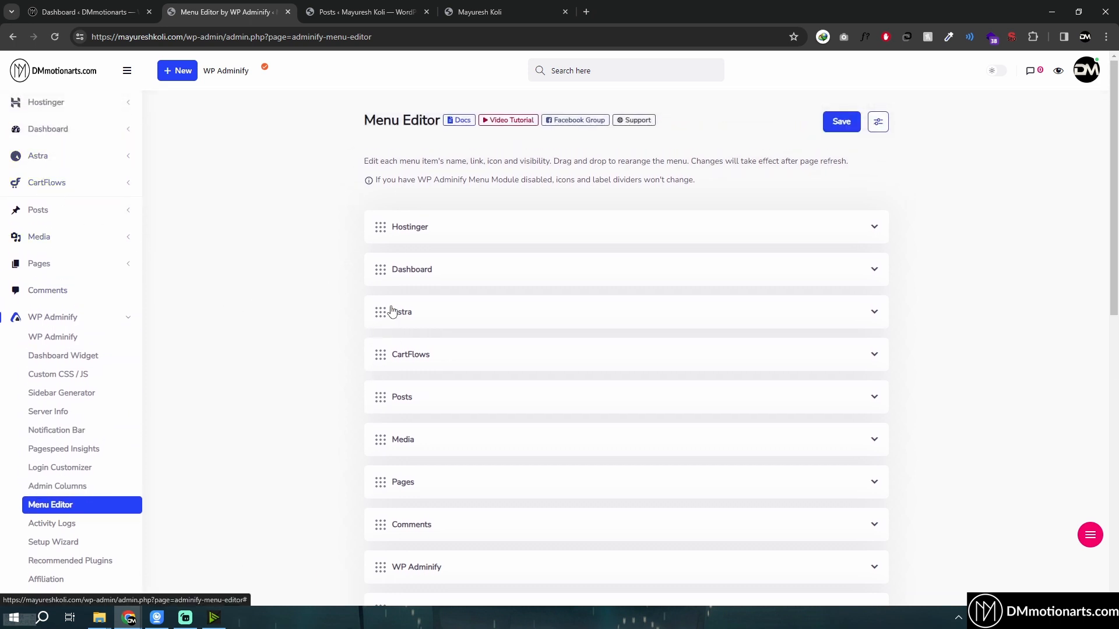
Move Posts, Pages and Media, in that order, directly below Dashboard in the Menu Editor
left_click_drag(384, 450, 419, 379)
left_click_drag(417, 482, 385, 315)
left_click(381, 484)
left_click_drag(381, 447, 380, 319)
left_click_drag(377, 481, 382, 389)
Move Products and WooCommerce between Astra and CartFlows in the Menu Editor
scroll(382, 393, "down", 3)
left_click_drag(385, 463, 385, 308)
left_click_drag(381, 484, 384, 350)
scroll(509, 405, "up", 3)
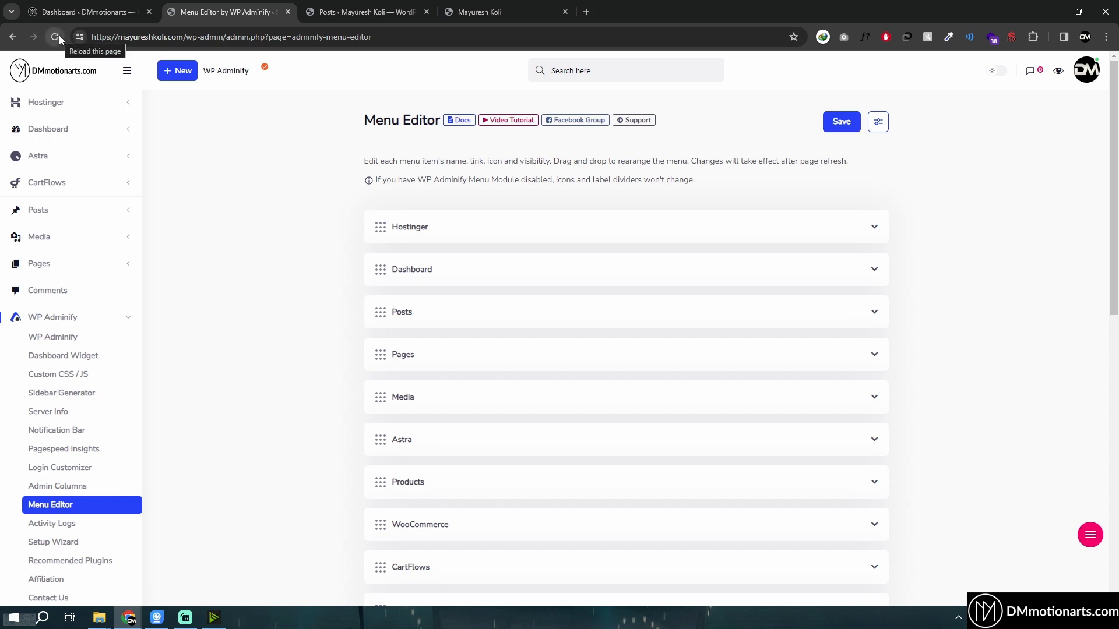
Save the menu order, reload the page to apply it, and move Products directly above Astra
left_click(828, 126)
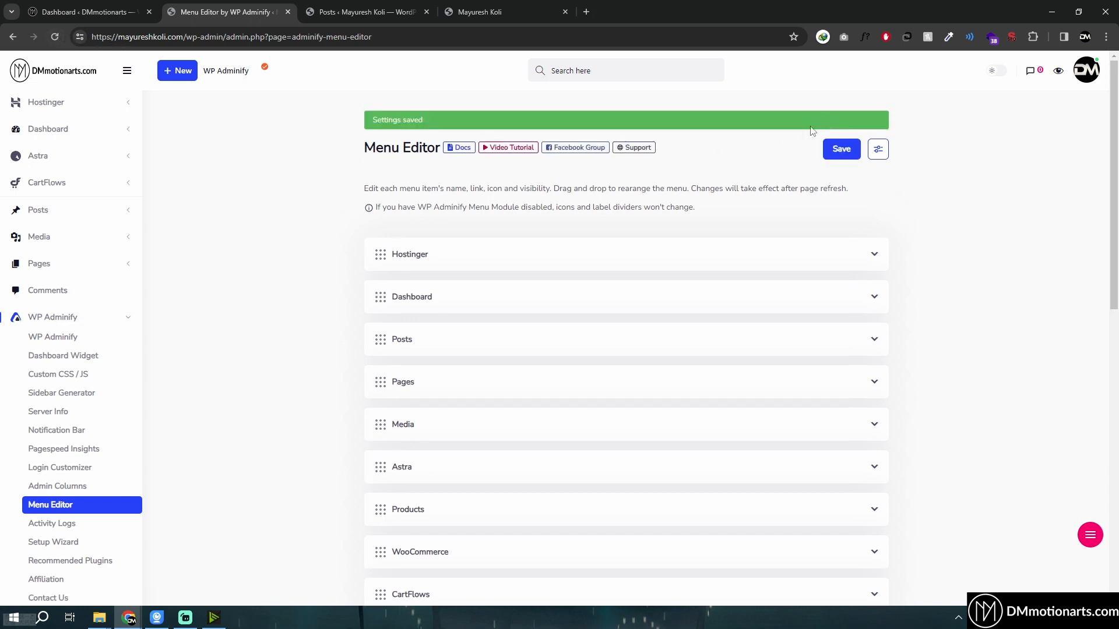
left_click(53, 38)
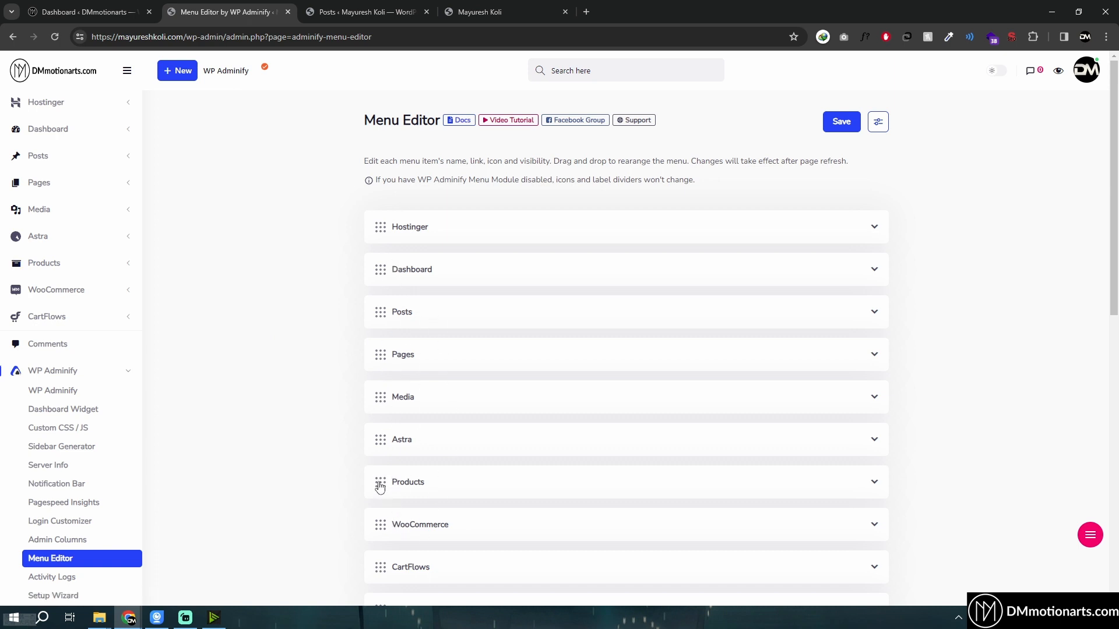
left_click_drag(380, 486, 385, 440)
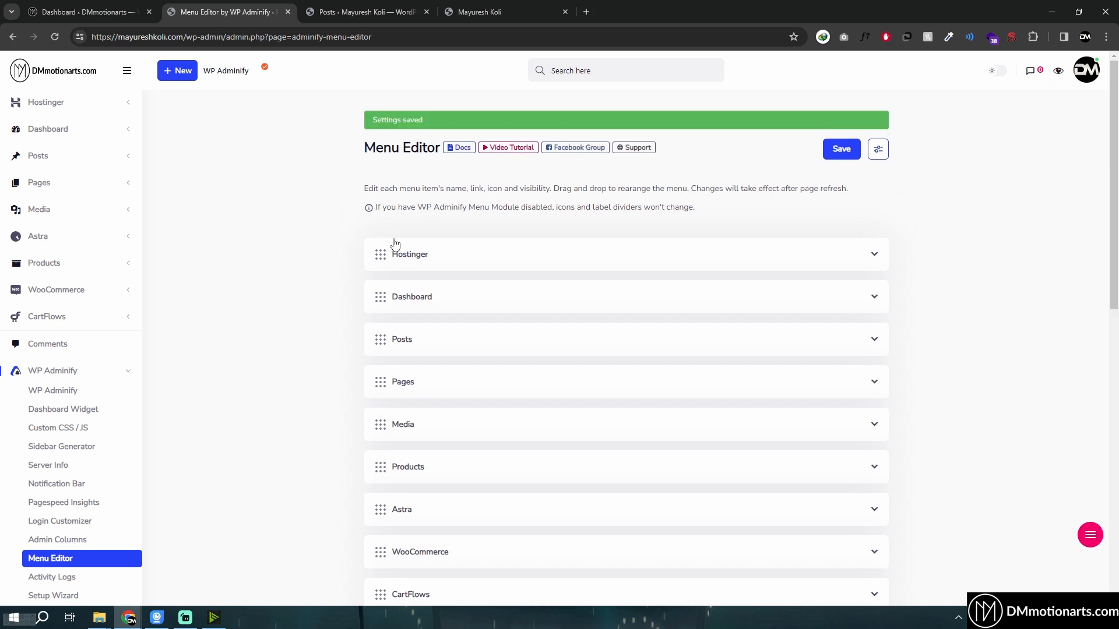
Open WP Adminify's Activity Logs and review the recorded actions
scroll(155, 424, "down", 3)
left_click(55, 408)
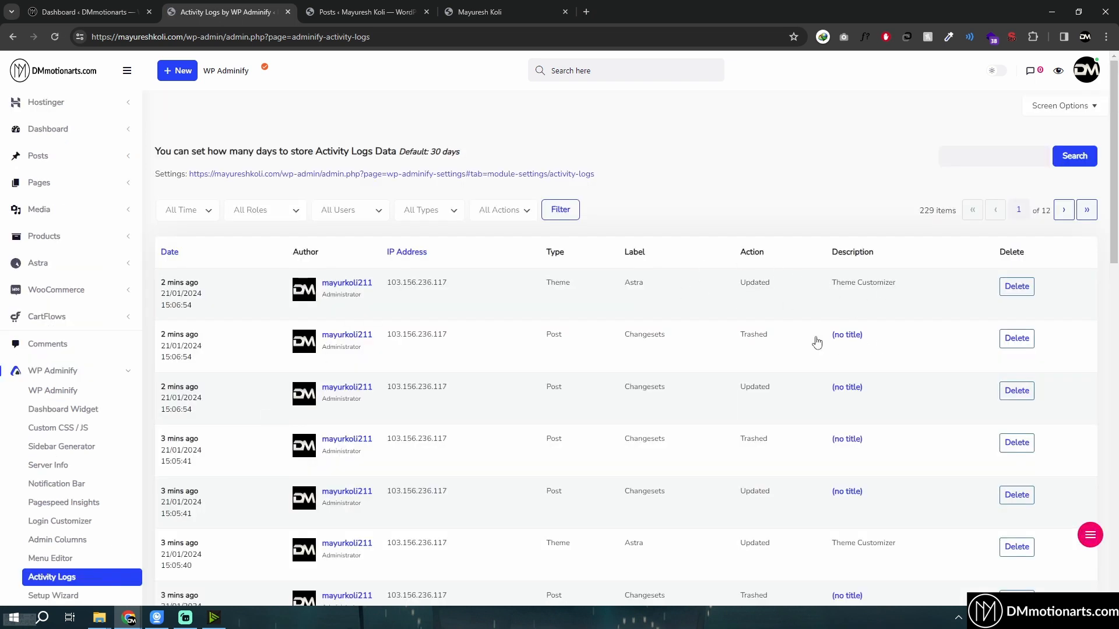
scroll(389, 474, "down", 2)
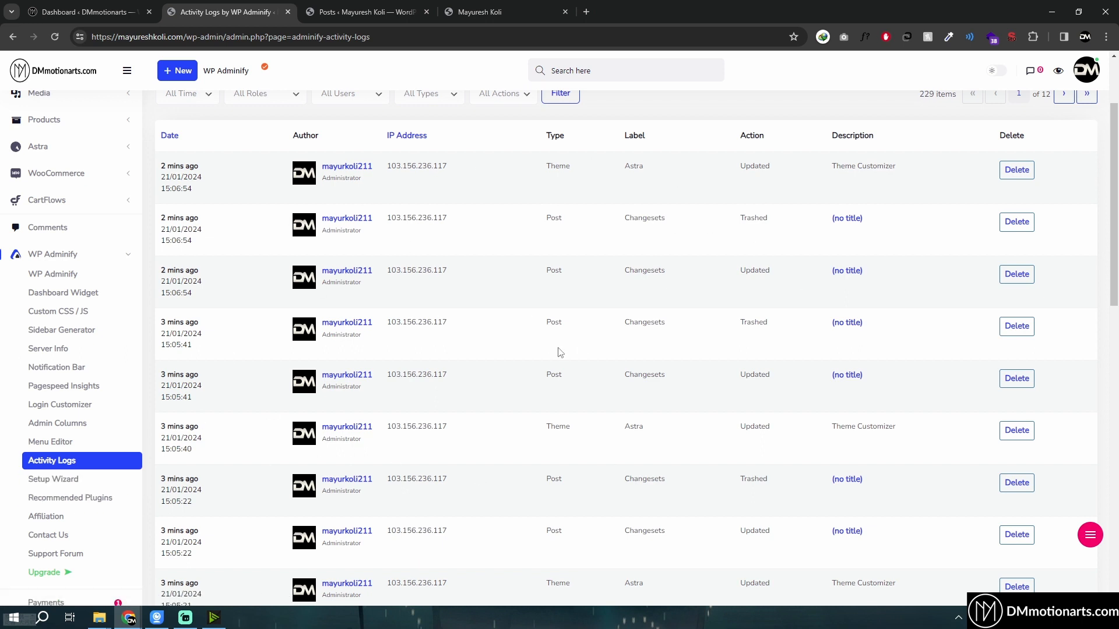
Open WP Adminify's Recommended Plugins page and look through the suggested plugins
left_click(53, 499)
scroll(89, 449, "down", 1)
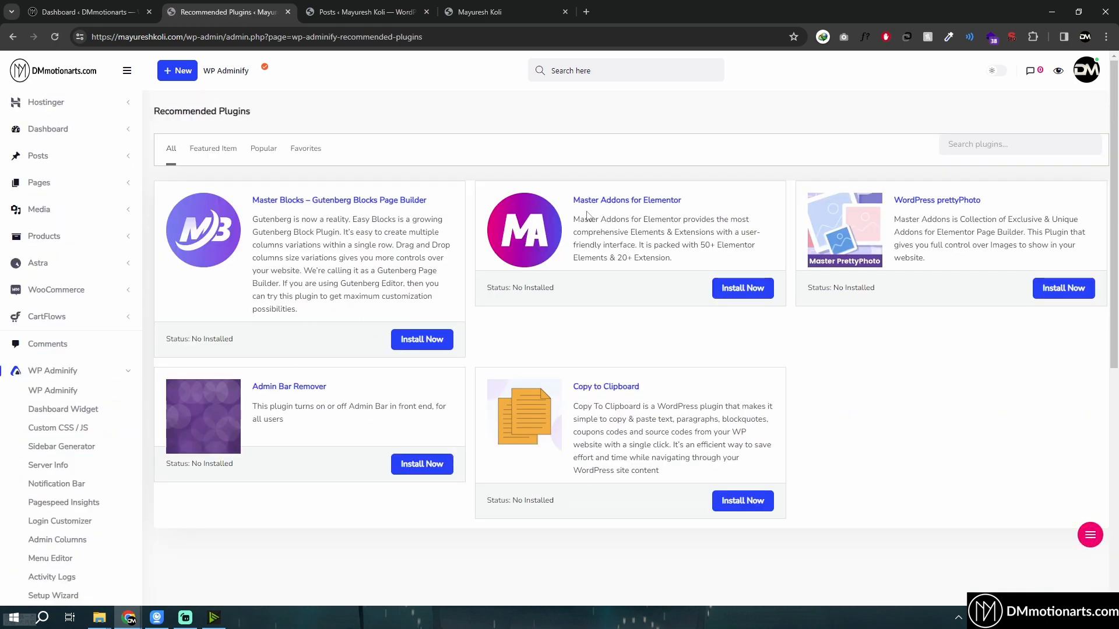
scroll(524, 384, "down", 3)
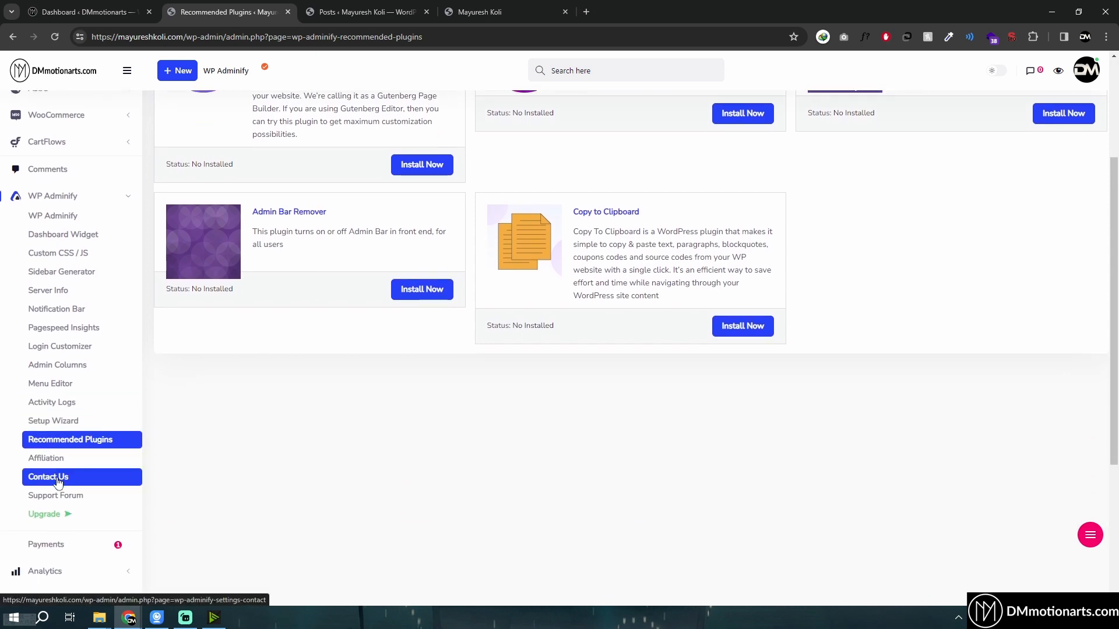
scroll(80, 472, "up", 3)
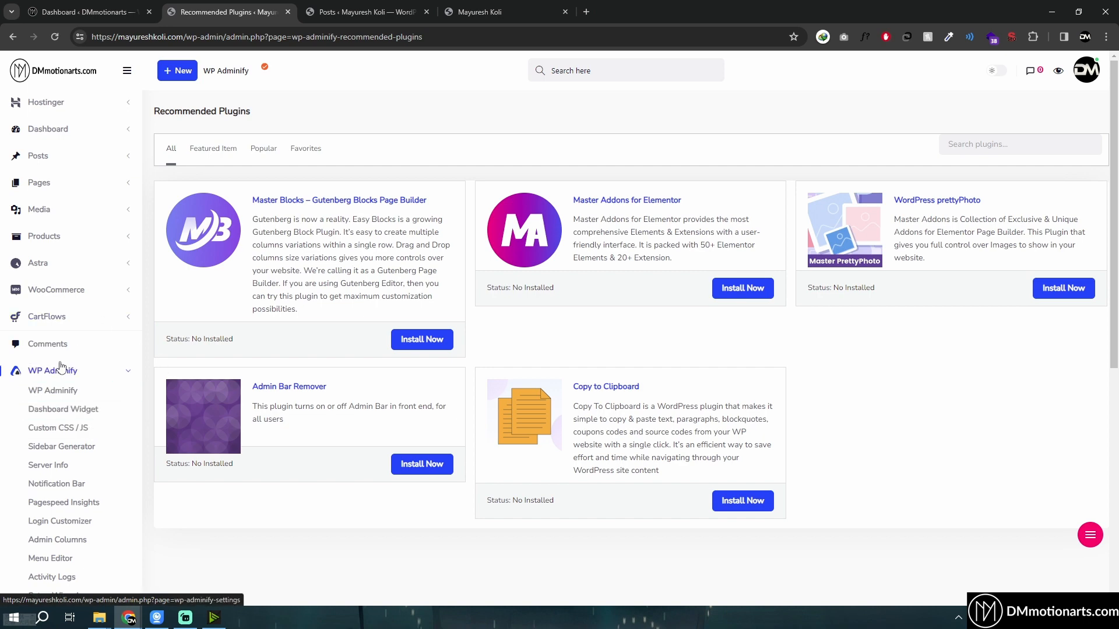
scroll(74, 363, "down", 6)
scroll(74, 363, "down", 1)
mouse_move(75, 345)
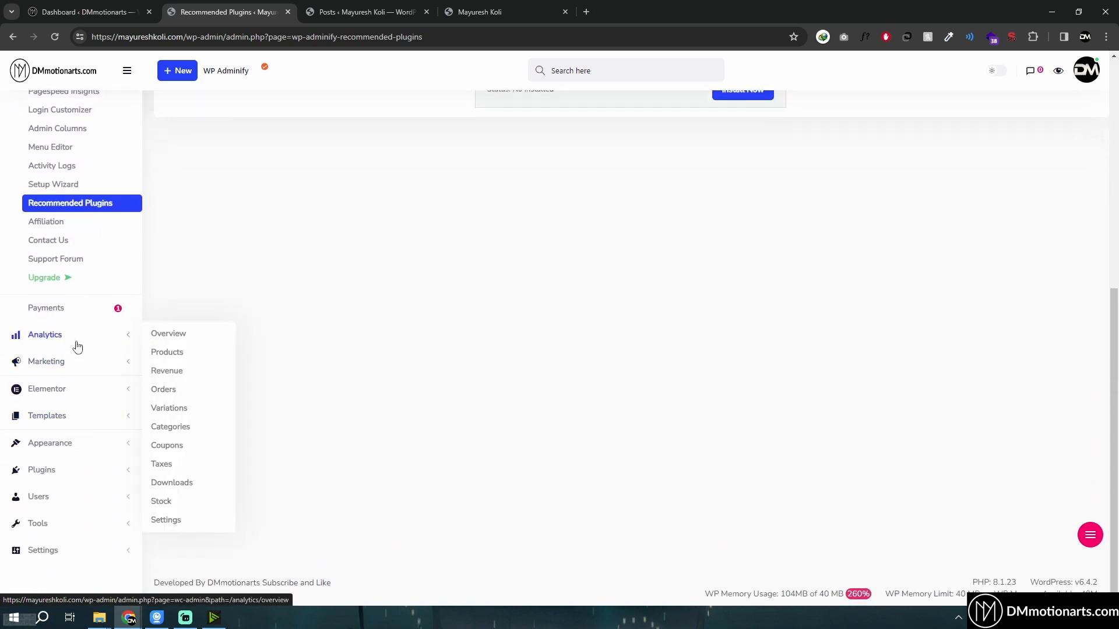
mouse_move(58, 469)
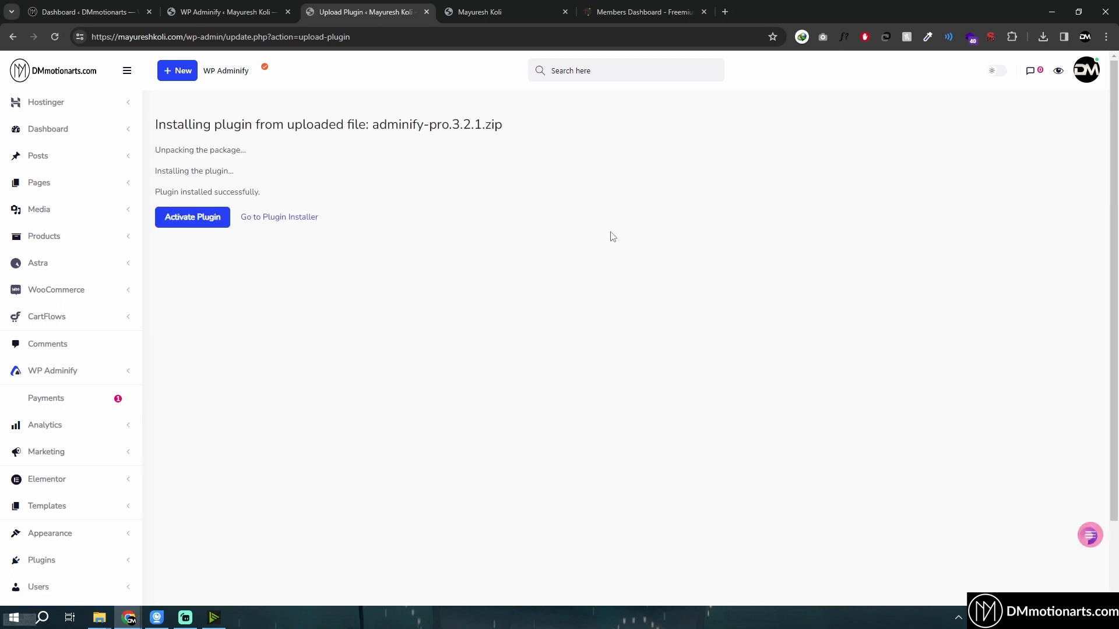
Activate the uploaded adminify-pro.3.2.1.zip plugin, close the Members Dashboard page and activate the WP Adminify license
left_click(191, 217)
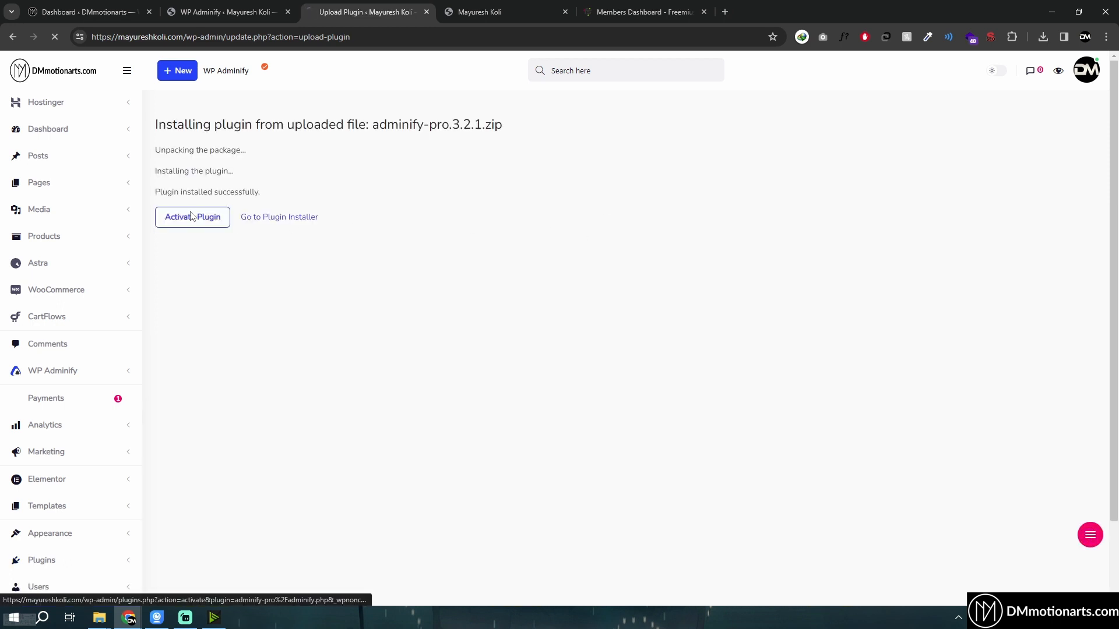
middle_click(647, 15)
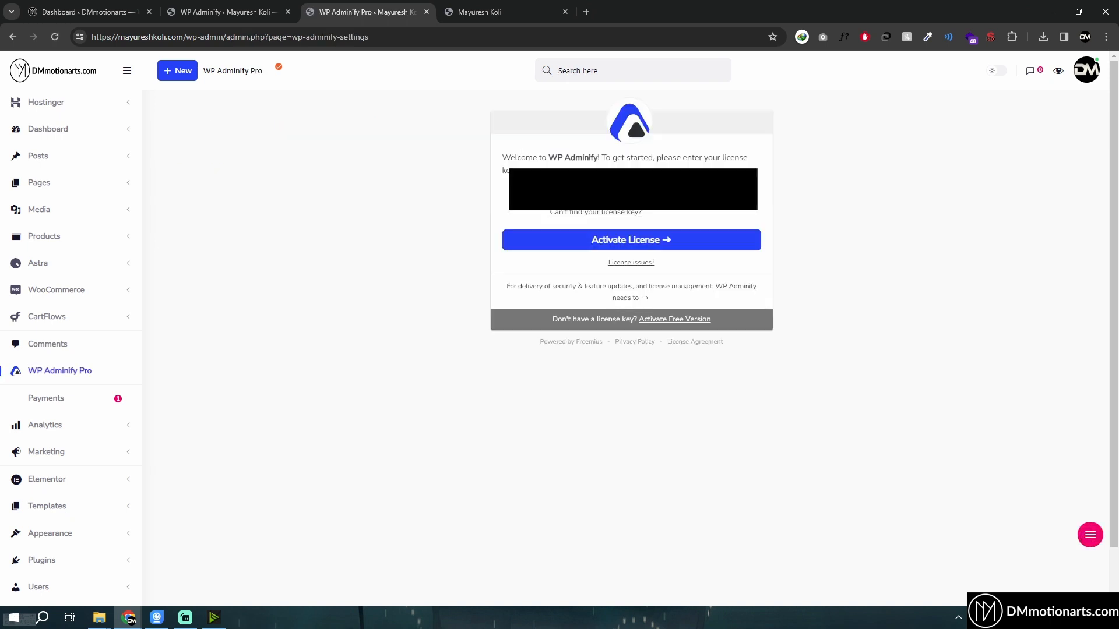
left_click(663, 235)
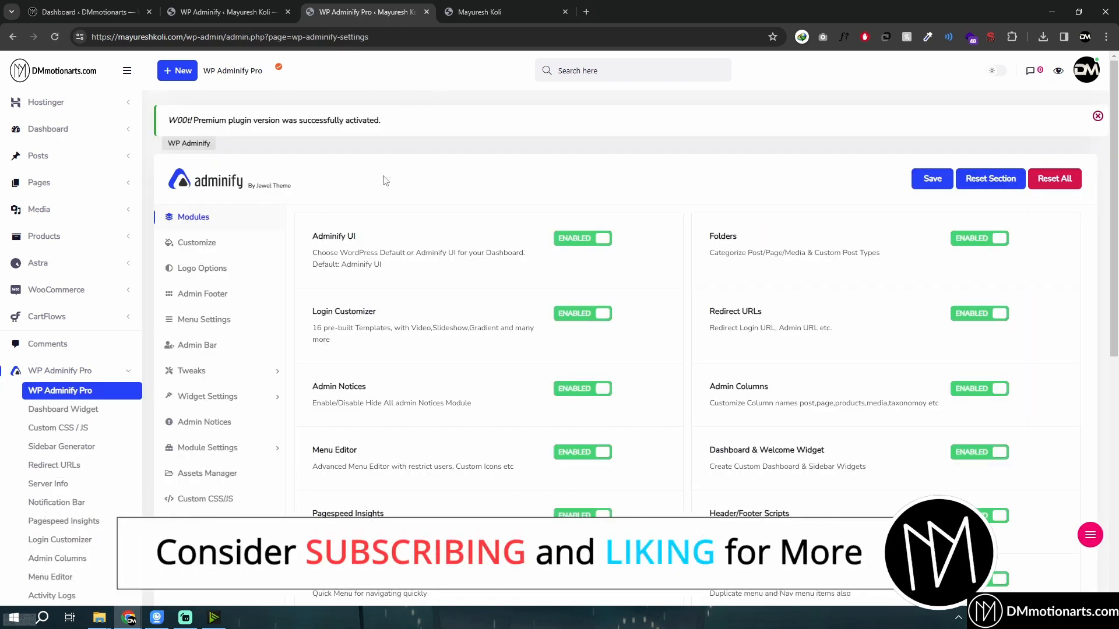
Open the Customize settings of WP Adminify Pro and select the custom colour wheel template
left_click(207, 243)
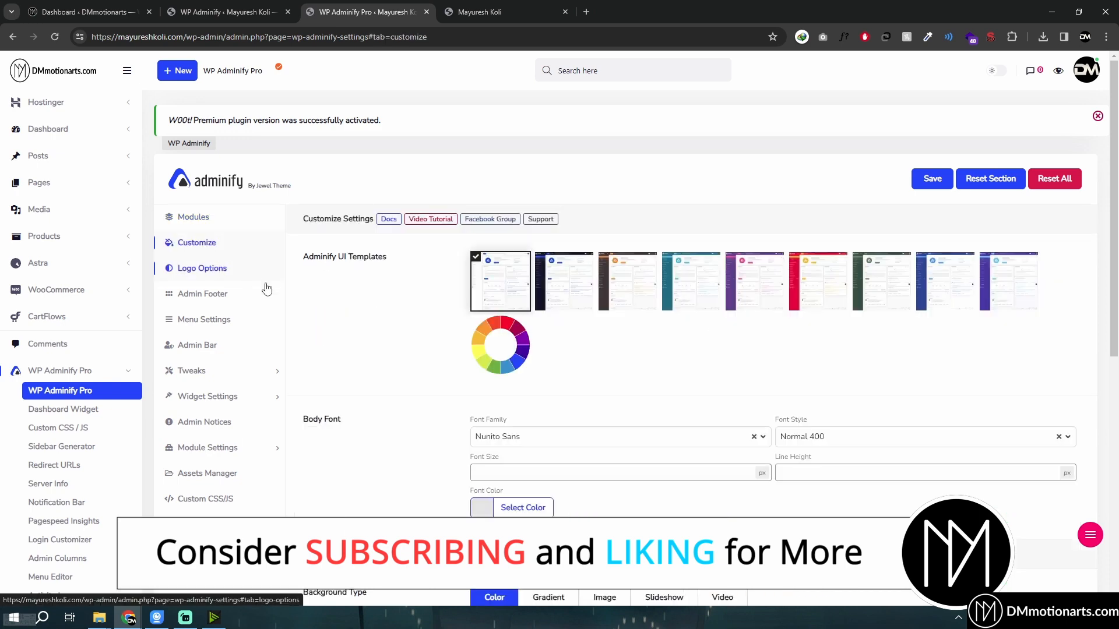
left_click(508, 360)
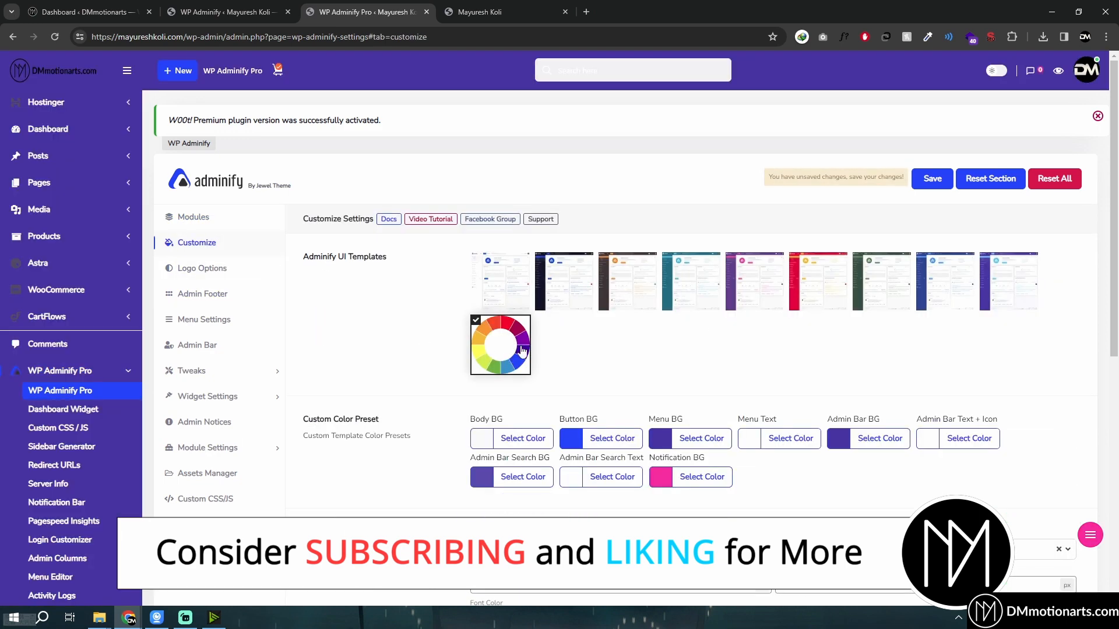
Try out the eight coloured preset Adminify UI templates one after another, finishing with the blue one
left_click(561, 283)
left_click(628, 287)
left_click(691, 292)
left_click(740, 291)
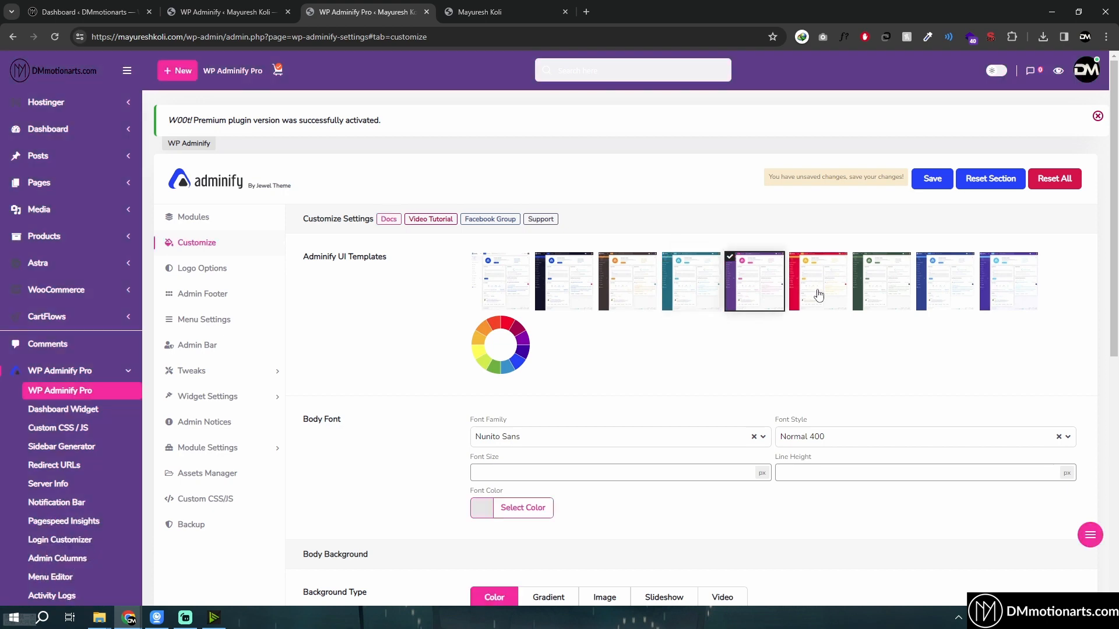
left_click(819, 294)
left_click(880, 292)
left_click(1011, 292)
left_click(946, 295)
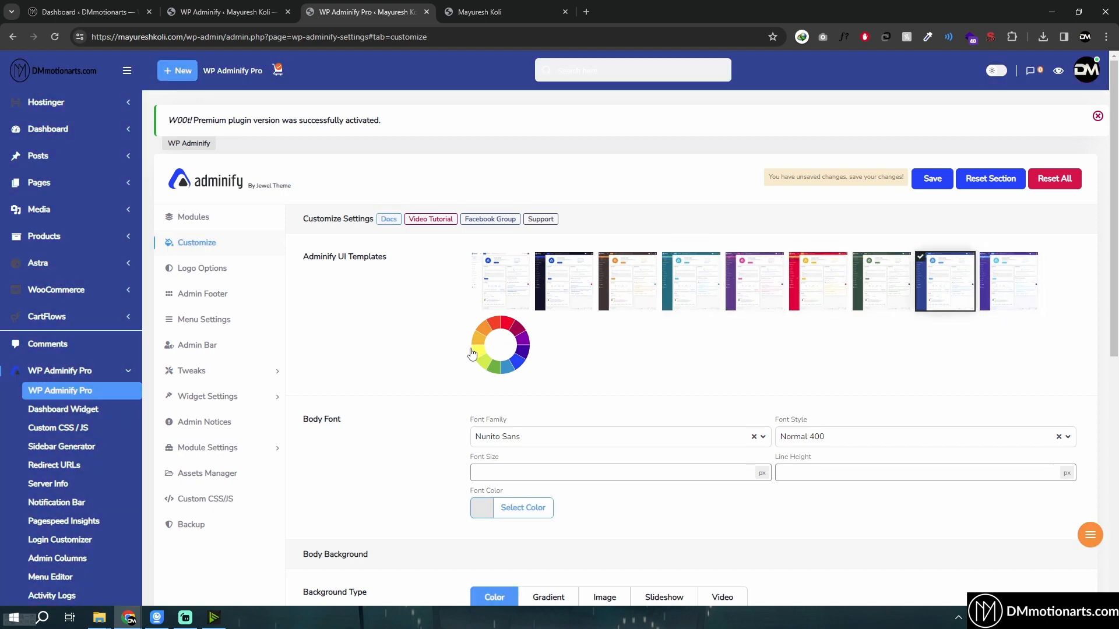
Select the custom colour wheel template again and set its Button BG to dark green
left_click(498, 345)
scroll(493, 335, "down", 2)
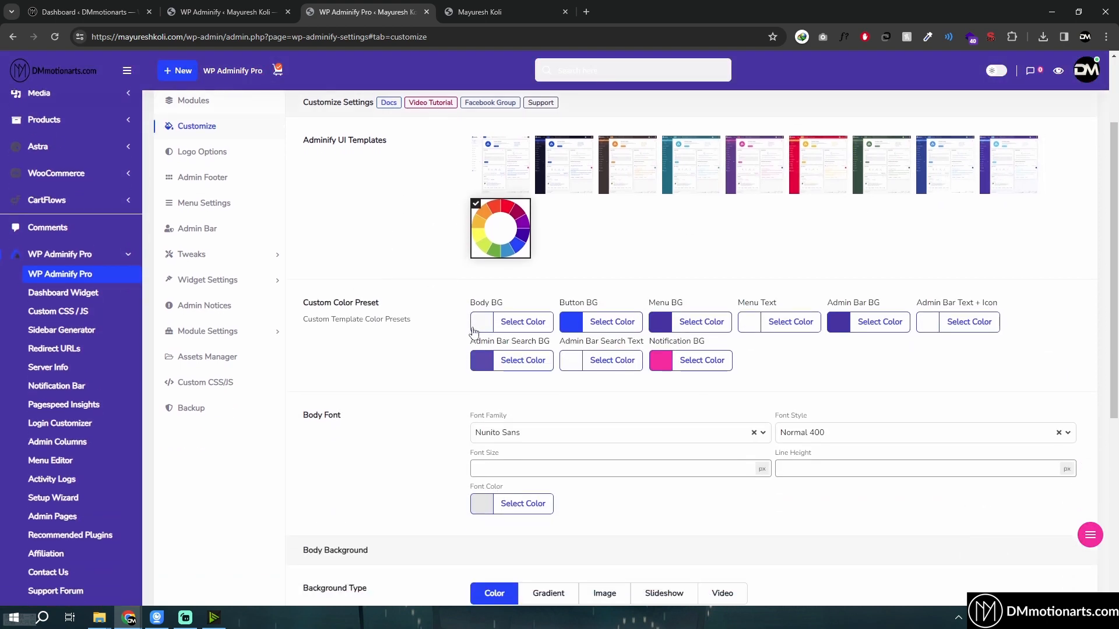
scroll(524, 437, "up", 2)
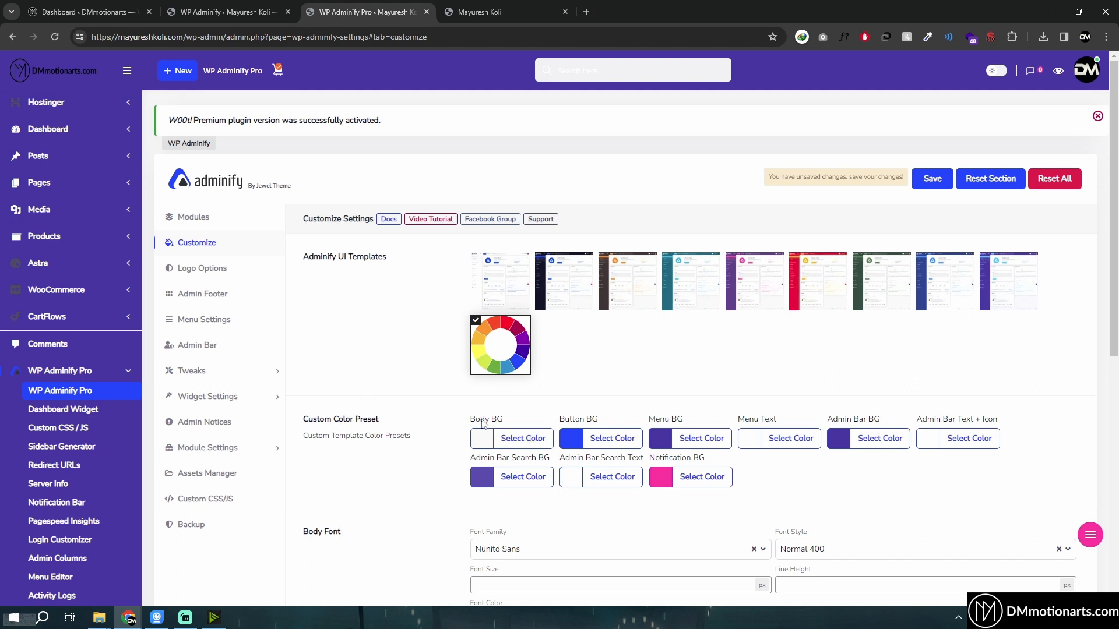
scroll(546, 409, "down", 1)
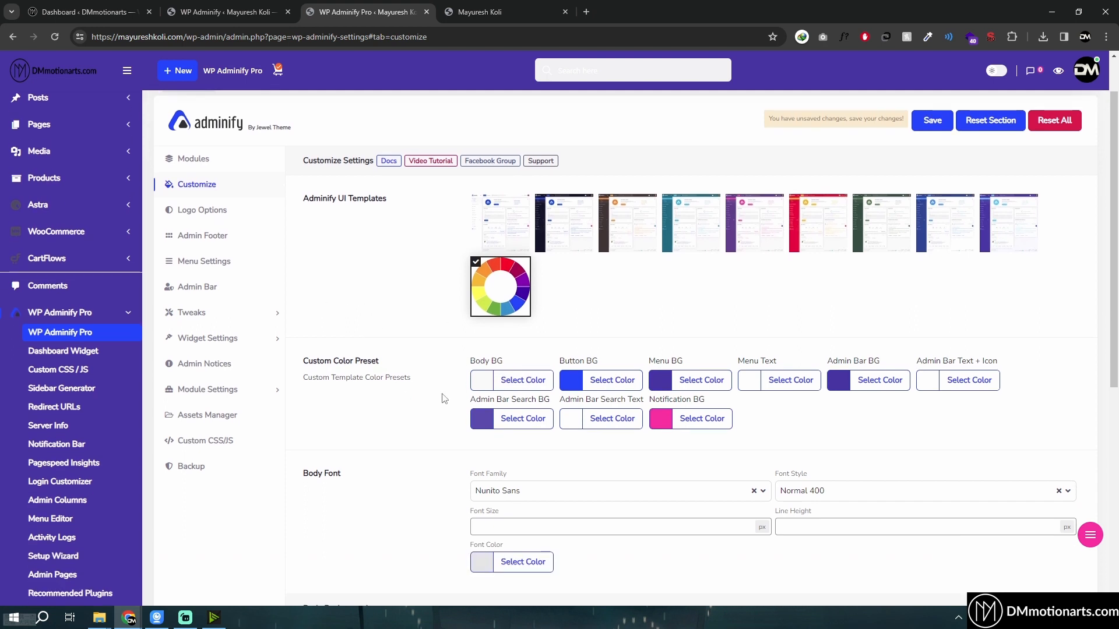
left_click(581, 385)
mouse_move(608, 453)
left_mouse_down()
mouse_move(600, 442)
mouse_move(606, 455)
mouse_move(594, 452)
left_mouse_up()
left_click(411, 440)
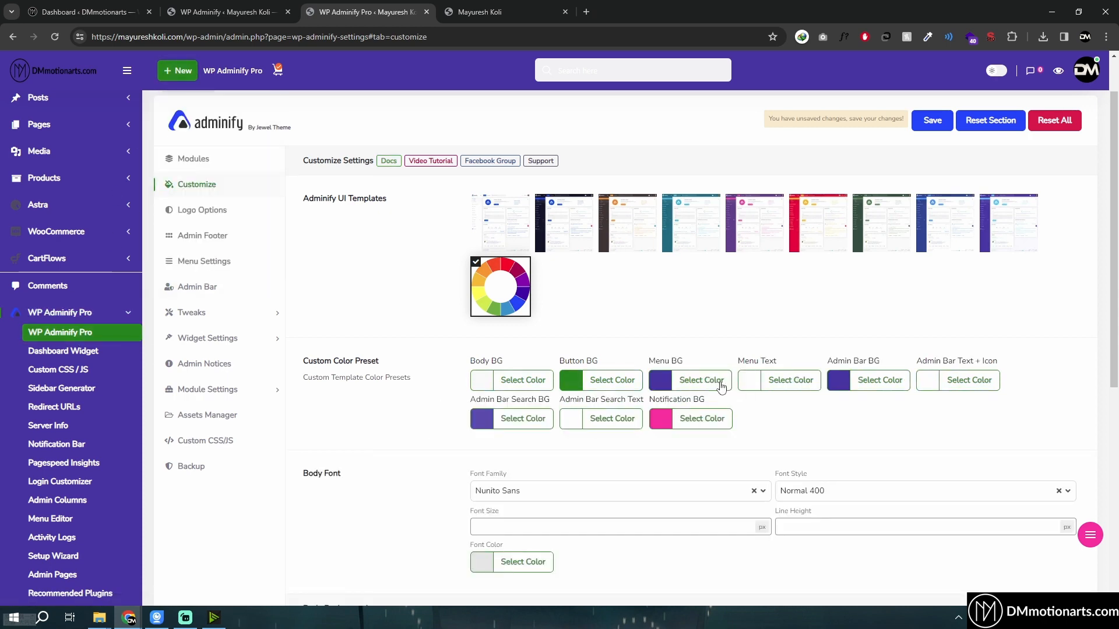
Set the Menu BG of the custom color preset to a medium green
left_click(670, 384)
mouse_move(676, 447)
left_mouse_down()
mouse_move(701, 440)
mouse_move(693, 447)
left_mouse_up()
left_click(362, 432)
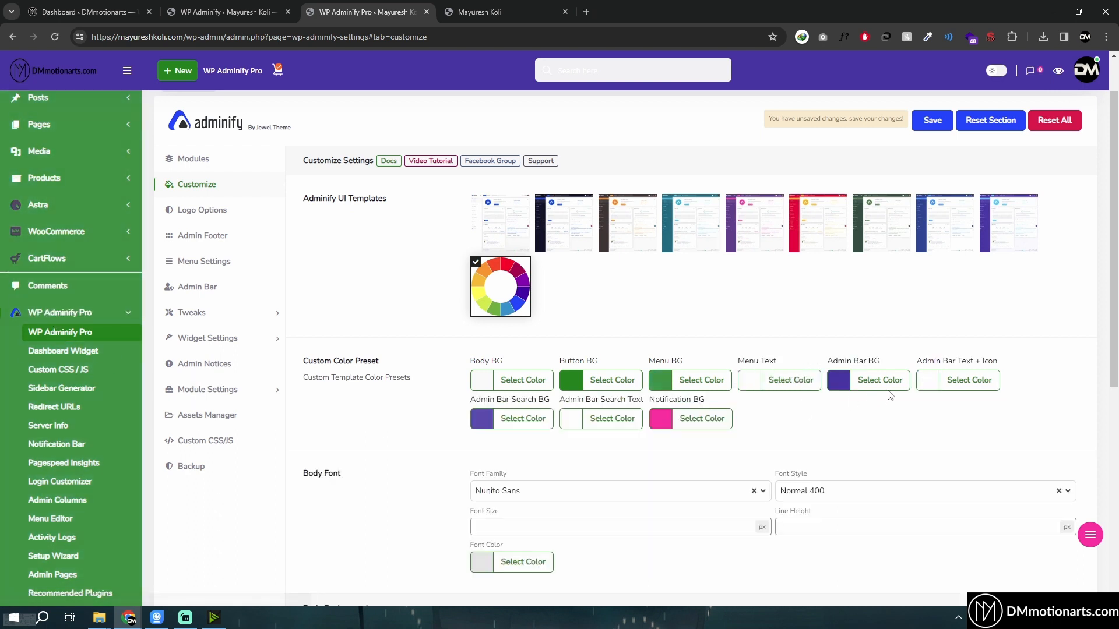
Set the Admin Bar BG of the custom color preset to dark red, leaving the text colours at #ffffff
left_click(769, 389)
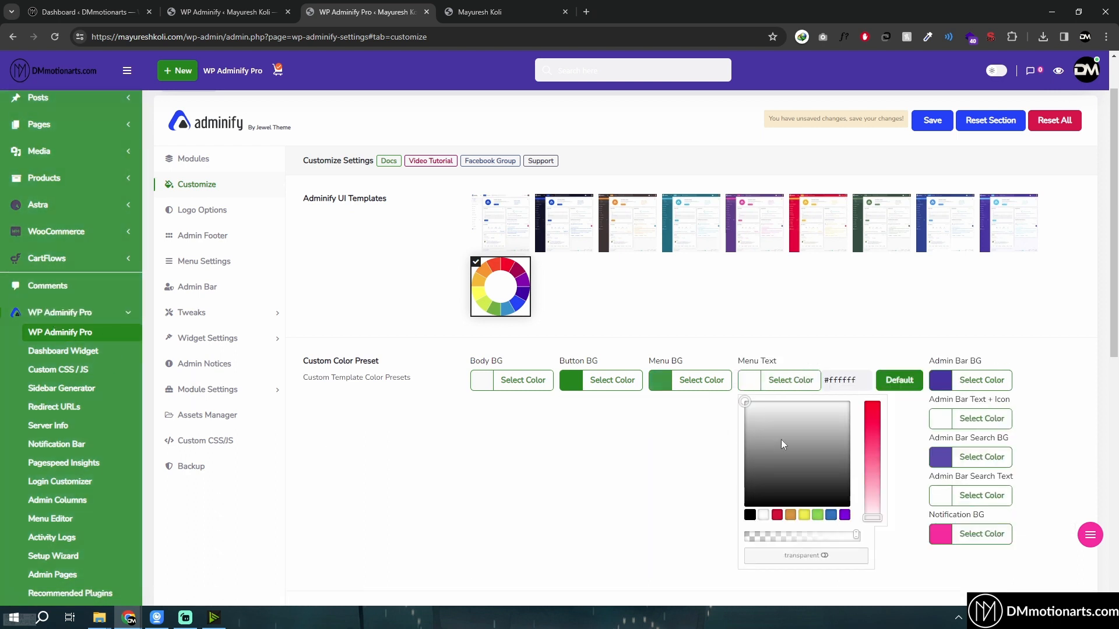
left_click(818, 382)
left_click(858, 384)
left_click_drag(841, 467, 792, 474)
left_click(932, 383)
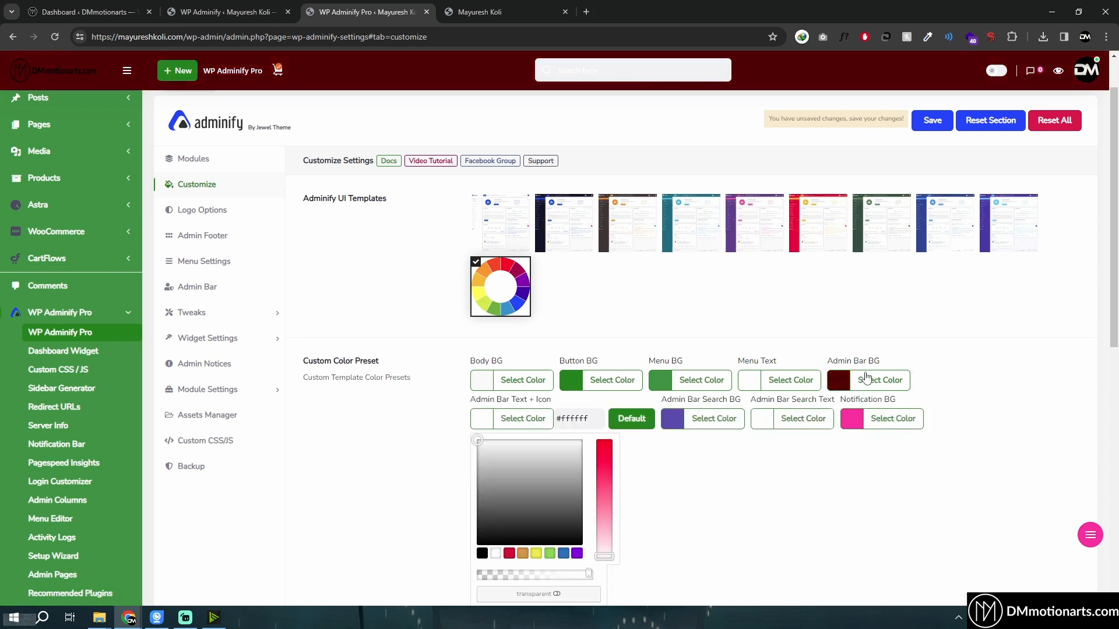
left_click(463, 432)
Set the Admin Bar Search BG of the custom color preset to dark green
left_click(490, 429)
scroll(450, 436, "down", 1)
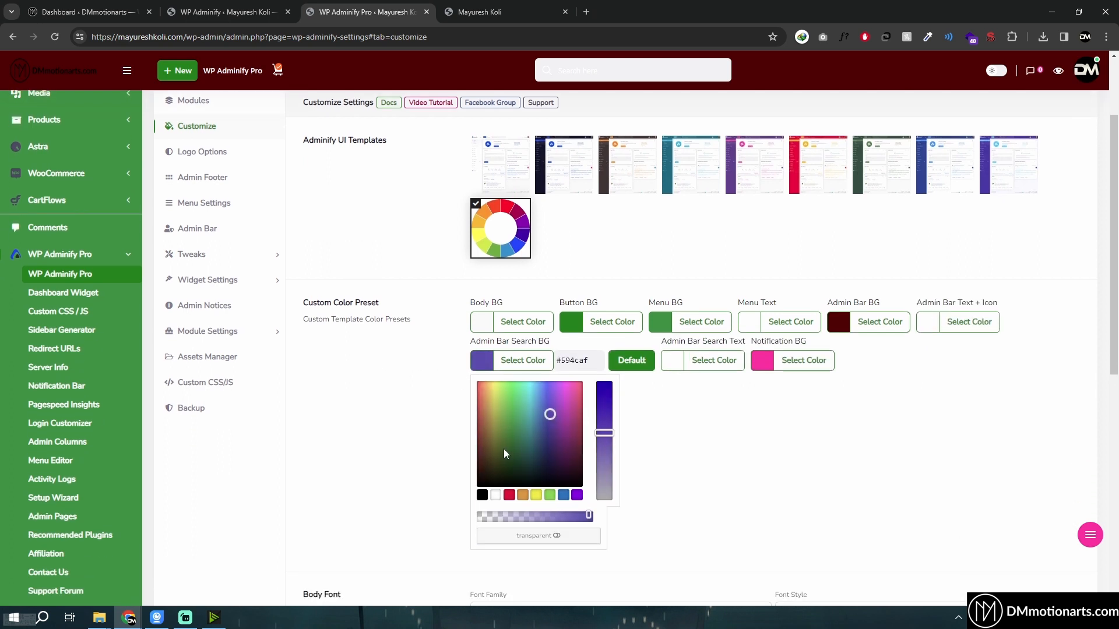
left_click_drag(500, 467, 552, 420)
left_click(400, 415)
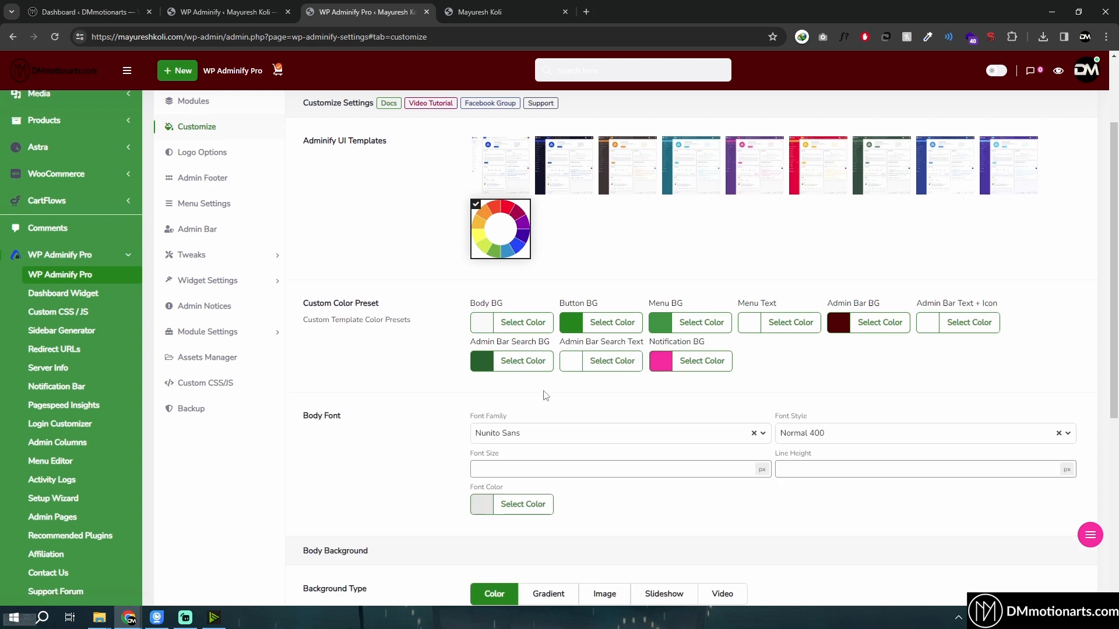
Set the Admin Bar Search Text of the custom color preset to grey #666666
scroll(577, 416, "up", 1)
left_click(596, 425)
left_click(591, 424)
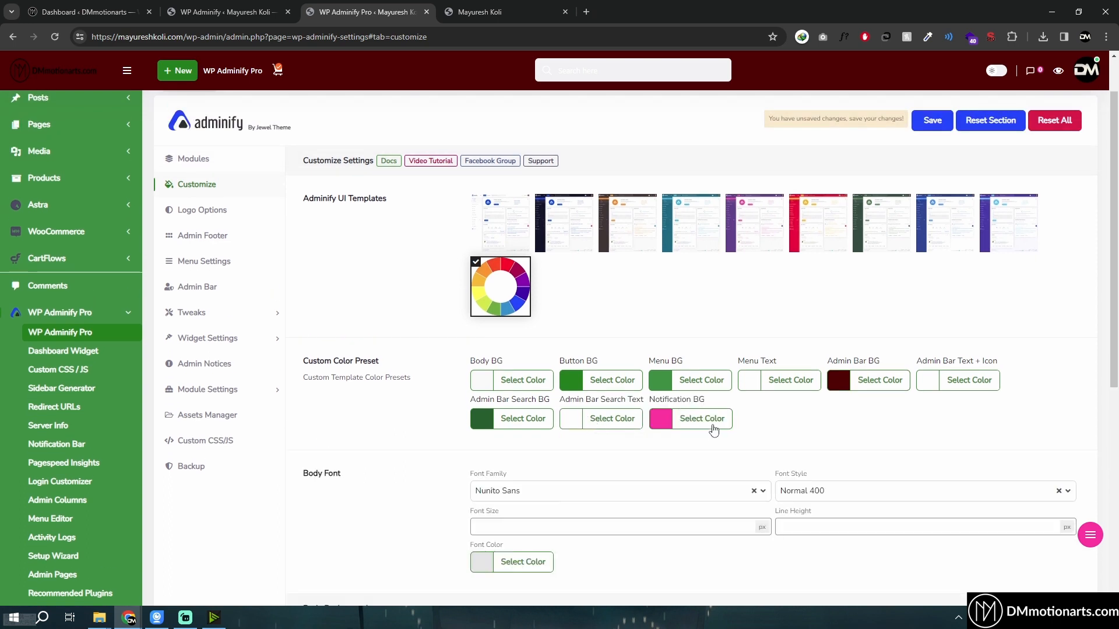
left_click(588, 419)
left_click_drag(609, 481, 590, 504)
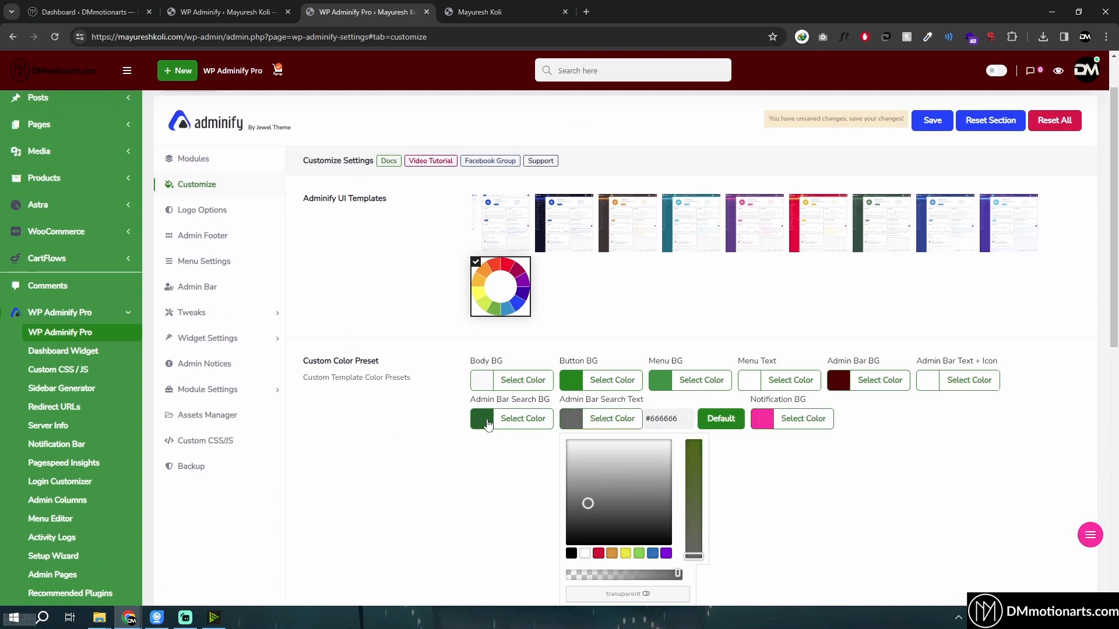
Set the custom color preset's Admin Bar Search BG to dark red and its Admin Bar Search Text to light grey
left_click(486, 421)
left_click_drag(535, 474, 457, 488)
left_click(567, 424)
left_click_drag(578, 460, 604, 454)
Set the Notification BG of the custom color preset to reddish brown
left_click(763, 416)
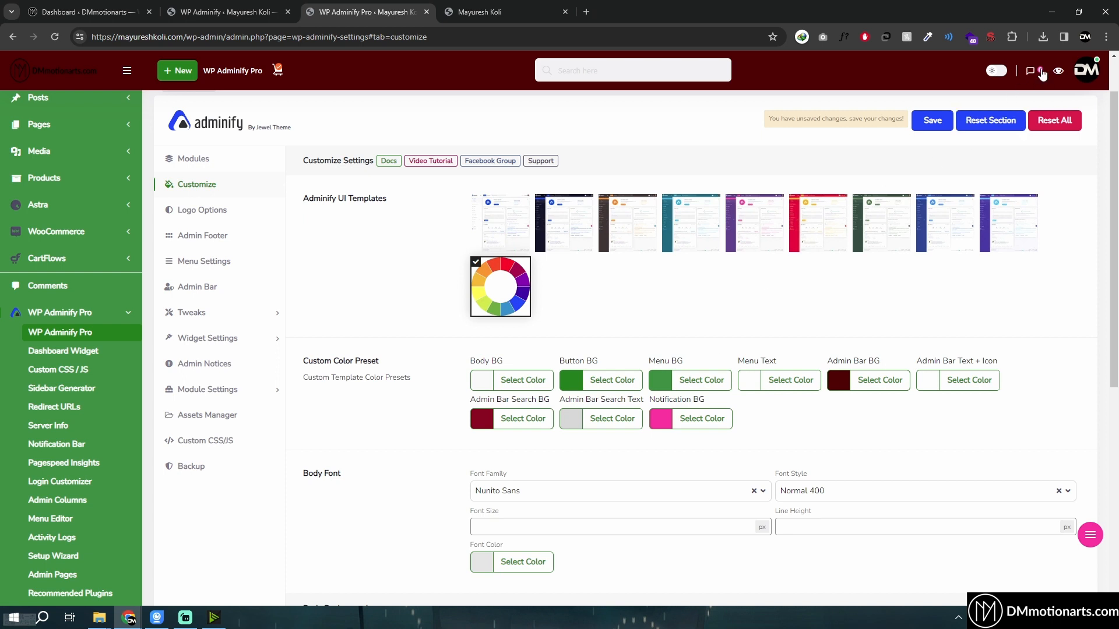
left_click(697, 419)
left_click_drag(711, 476, 503, 456)
scroll(533, 303, "up", 1)
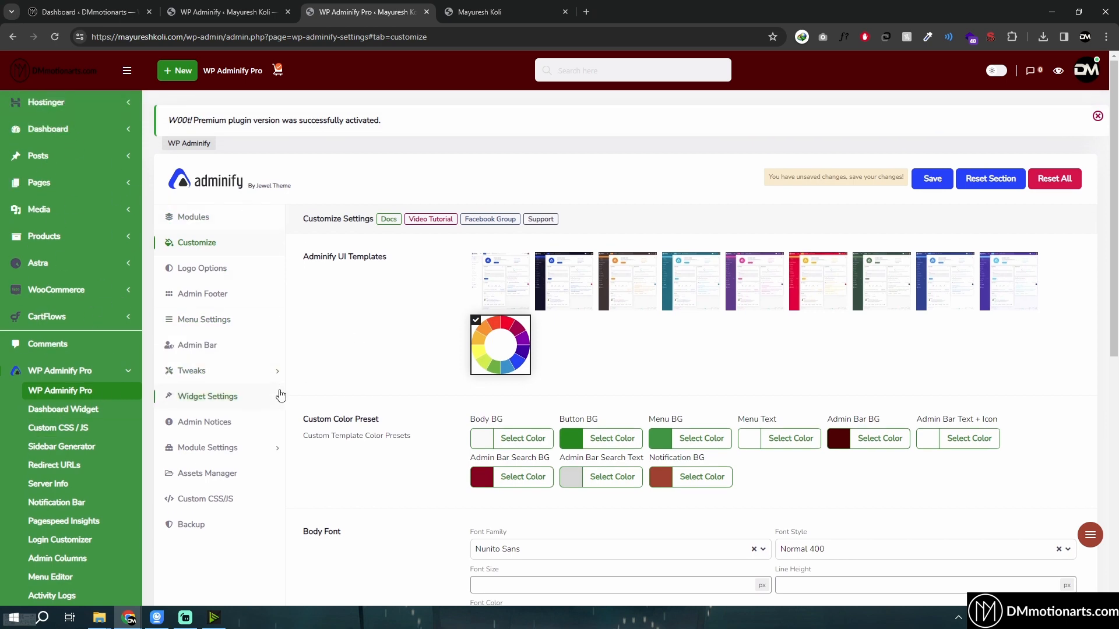
scroll(116, 185, "down", 7)
scroll(370, 452, "up", 5)
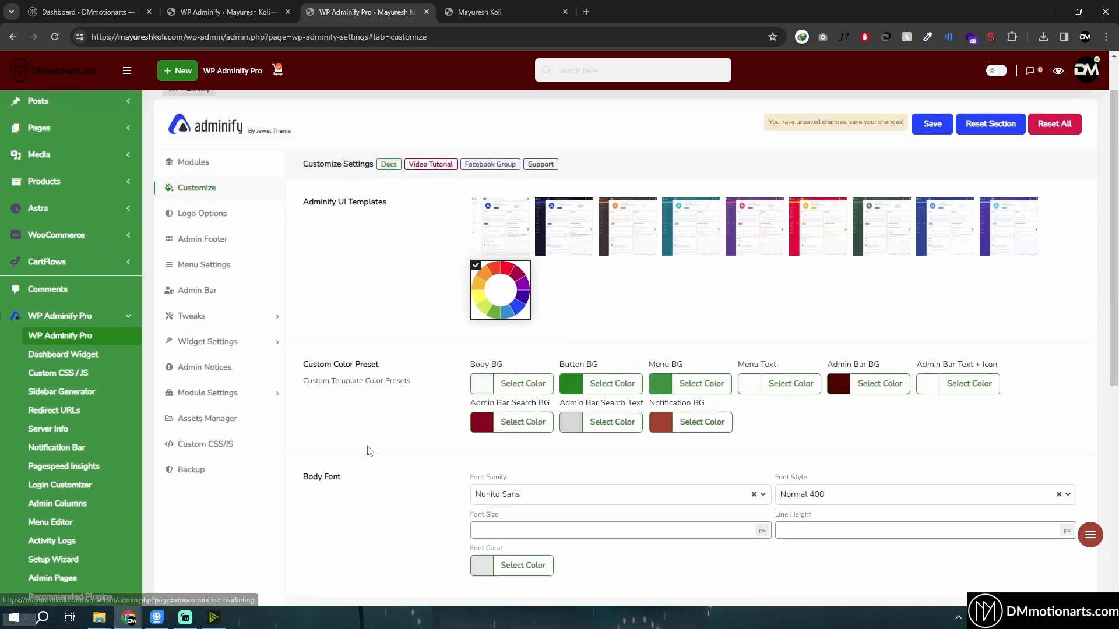
Try the teal, purple, red, green, blue, violet and black UI templates, finishing on the dark brown one with orange accents
left_click(496, 285)
left_click(691, 283)
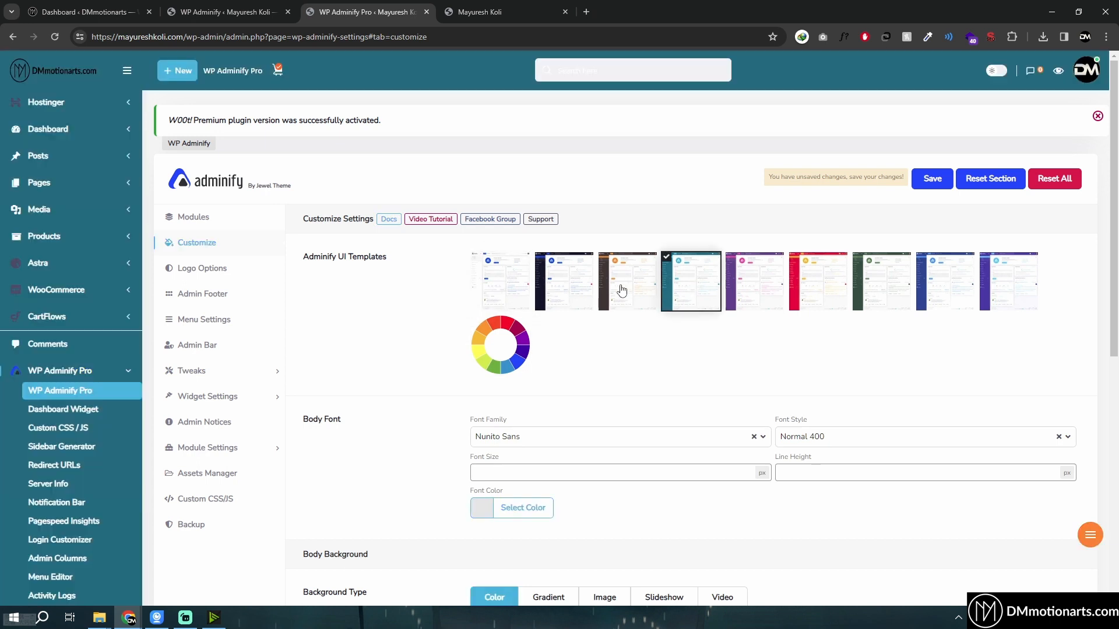
left_click(624, 286)
left_click(755, 286)
left_click(819, 286)
left_click(872, 286)
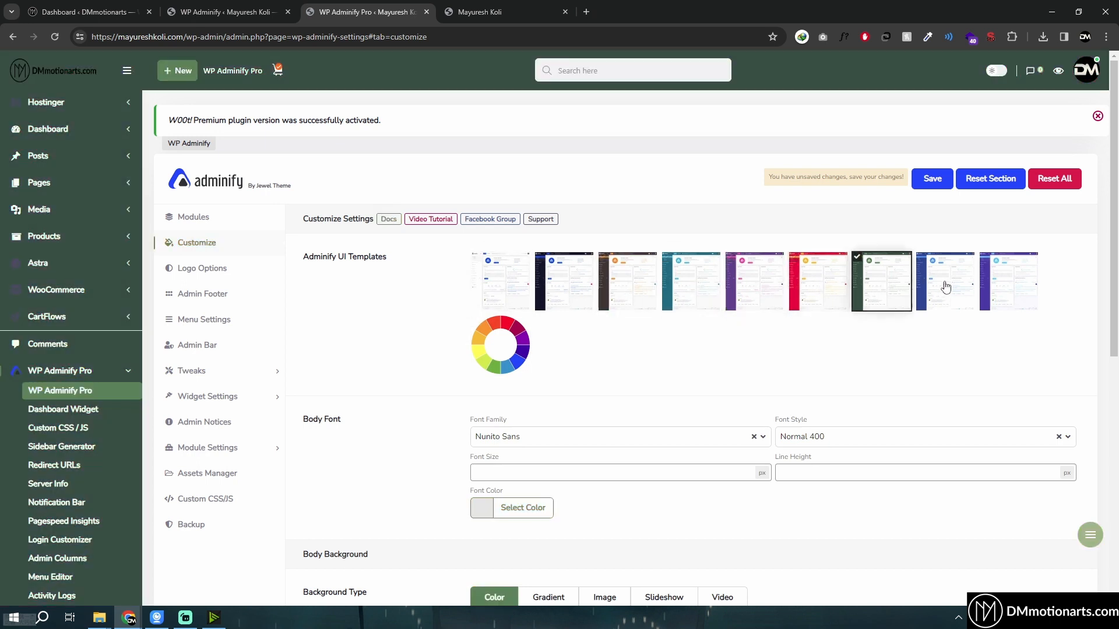
left_click(945, 286)
left_click(1022, 285)
left_click(585, 292)
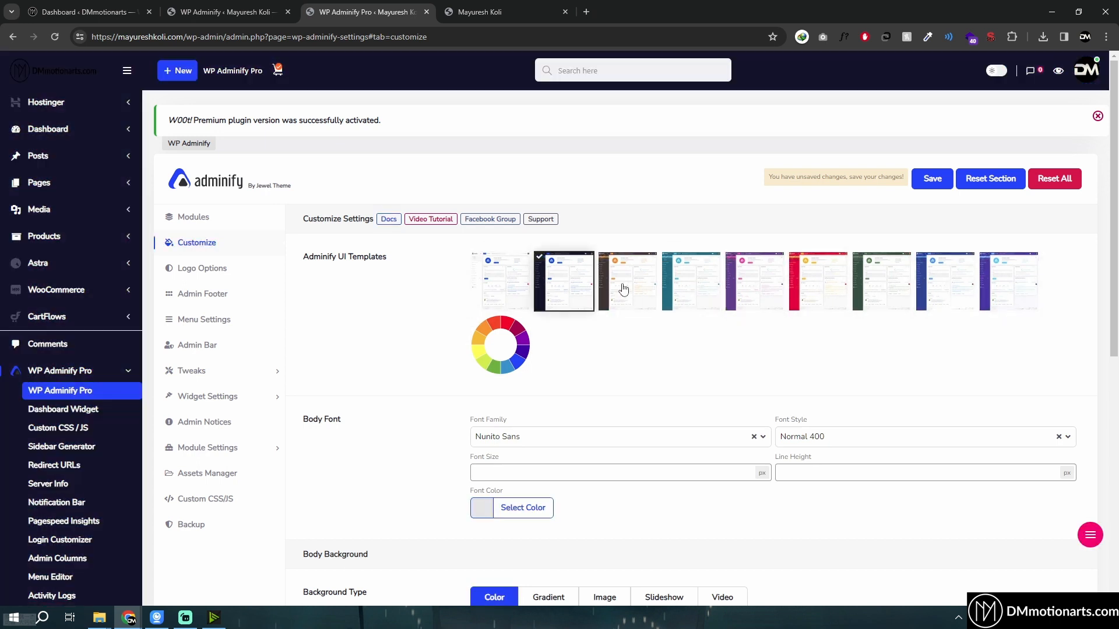
left_click(623, 289)
left_click(565, 290)
left_click(630, 292)
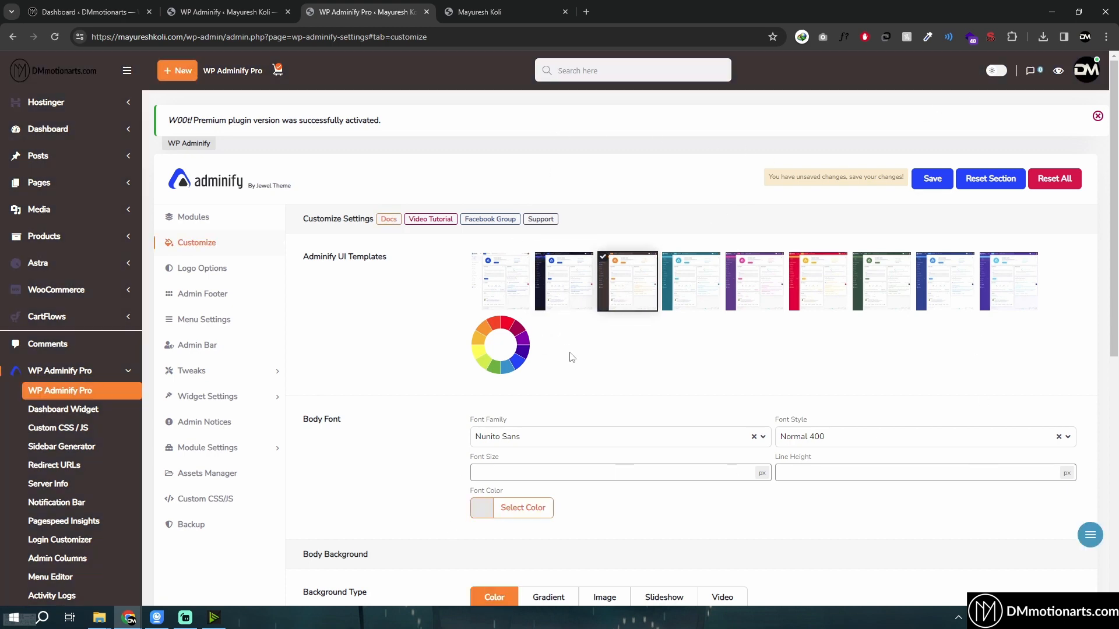
Set the Body Font family to Lato
scroll(571, 357, "down", 2)
scroll(589, 326, "up", 1)
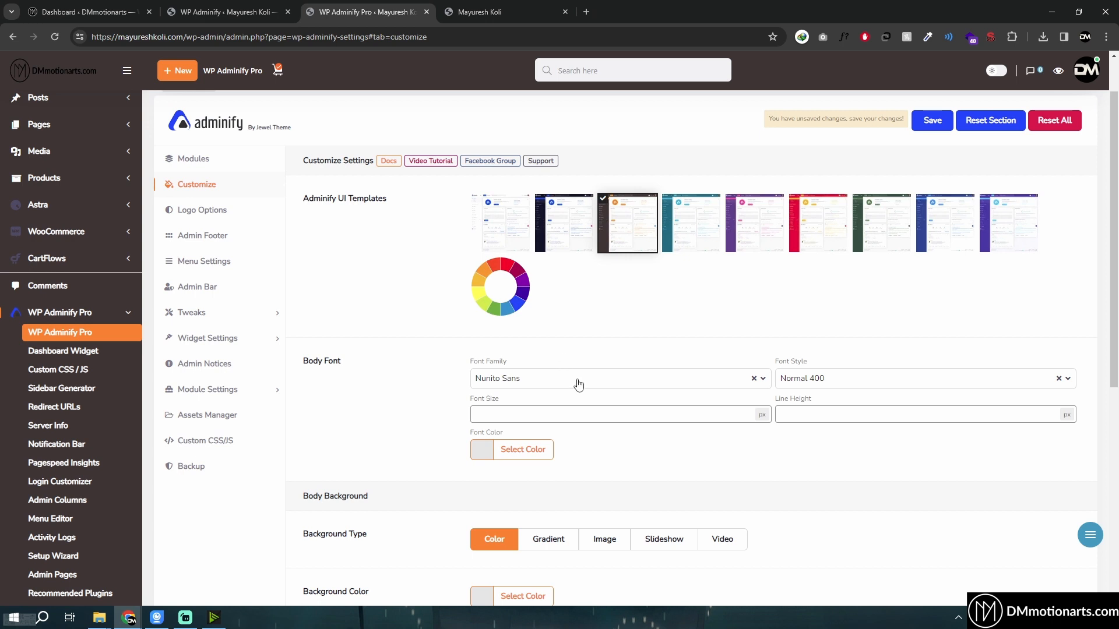
left_click(551, 380)
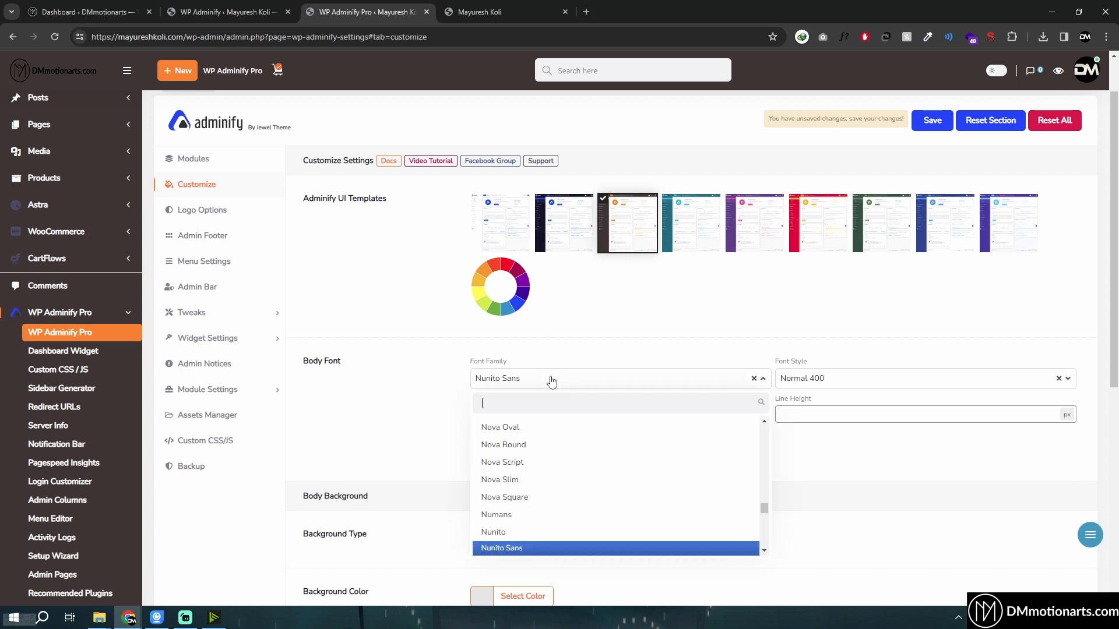
type("lato")
left_click(537, 444)
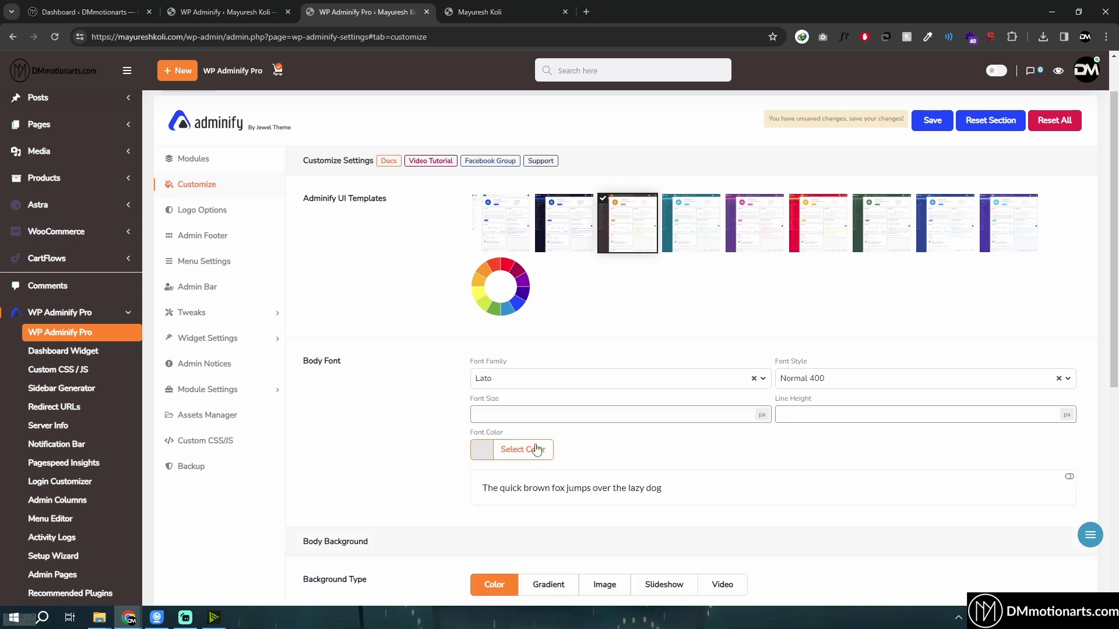
Set the Body Font to Merriweather with a font size of 16 px and save the settings
left_click(512, 386)
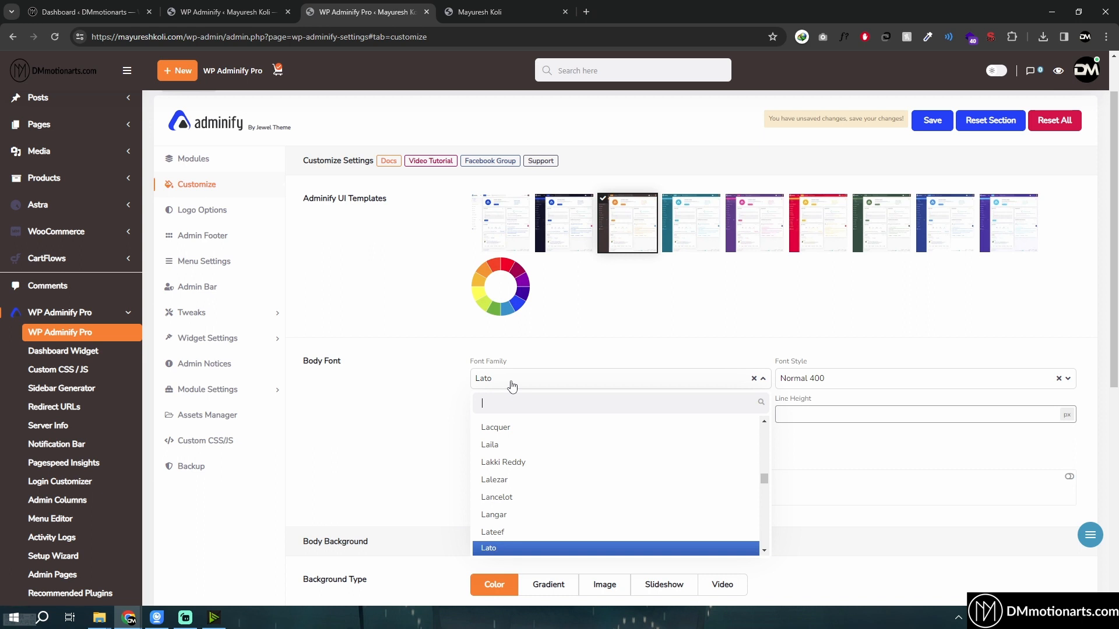
type("meri")
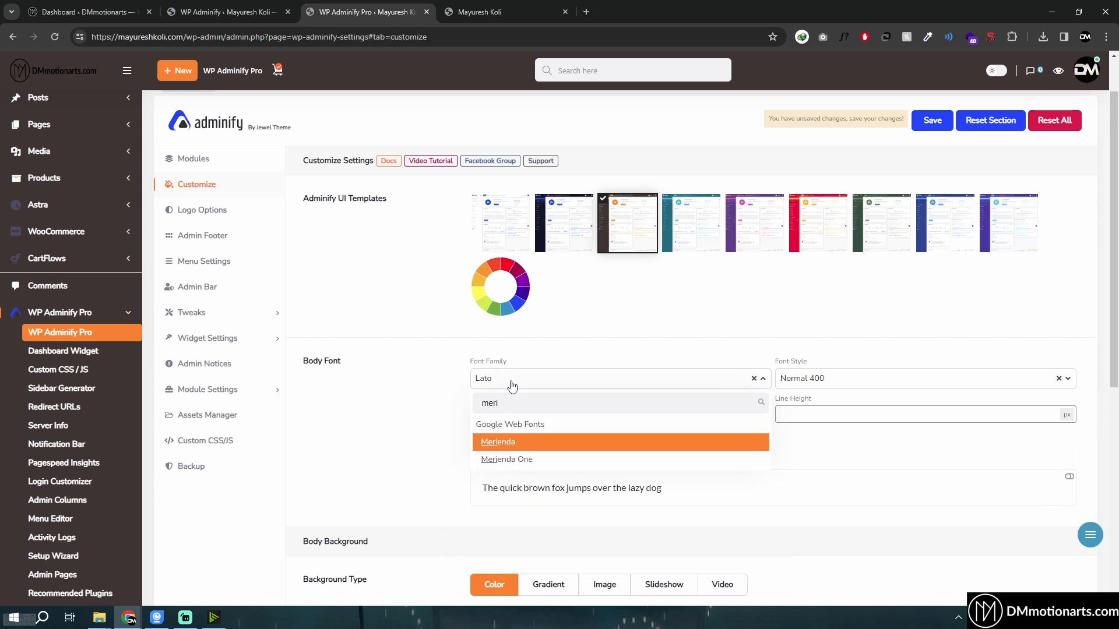
double_click(524, 395)
type("merri")
left_click(521, 450)
left_click(567, 414)
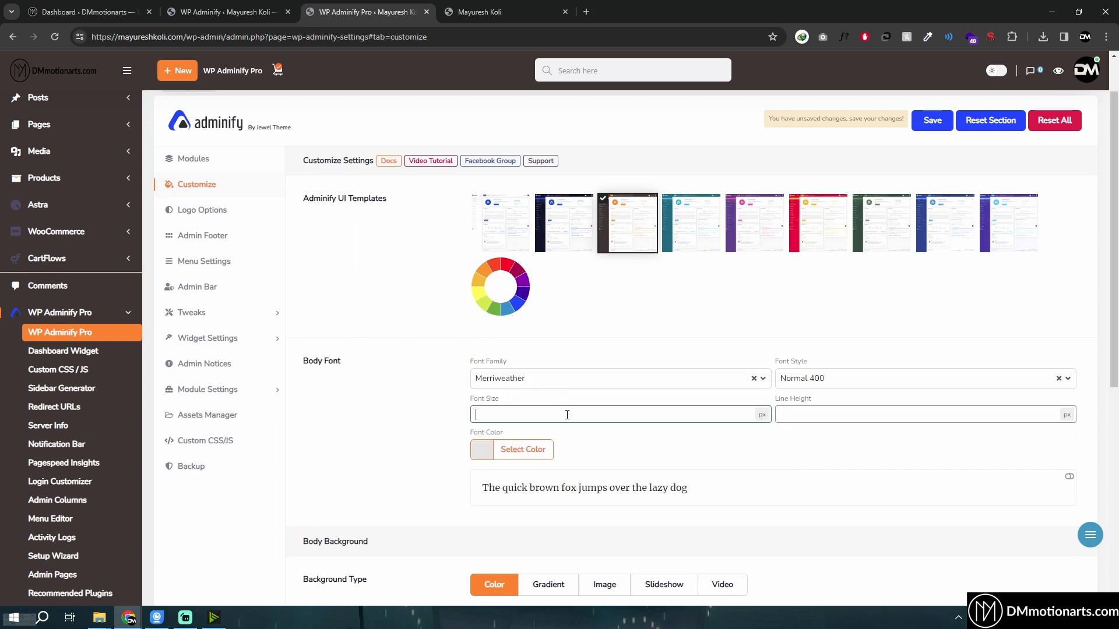
left_click(932, 120)
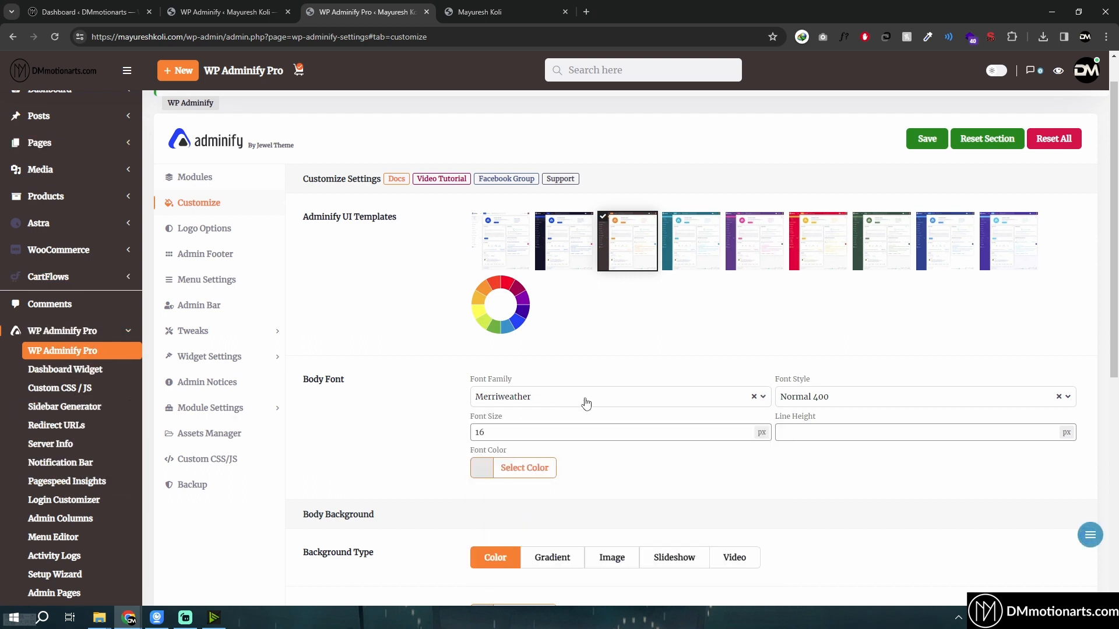
Switch the Body Font family from Merriweather to Lato and save the settings
left_click(617, 400)
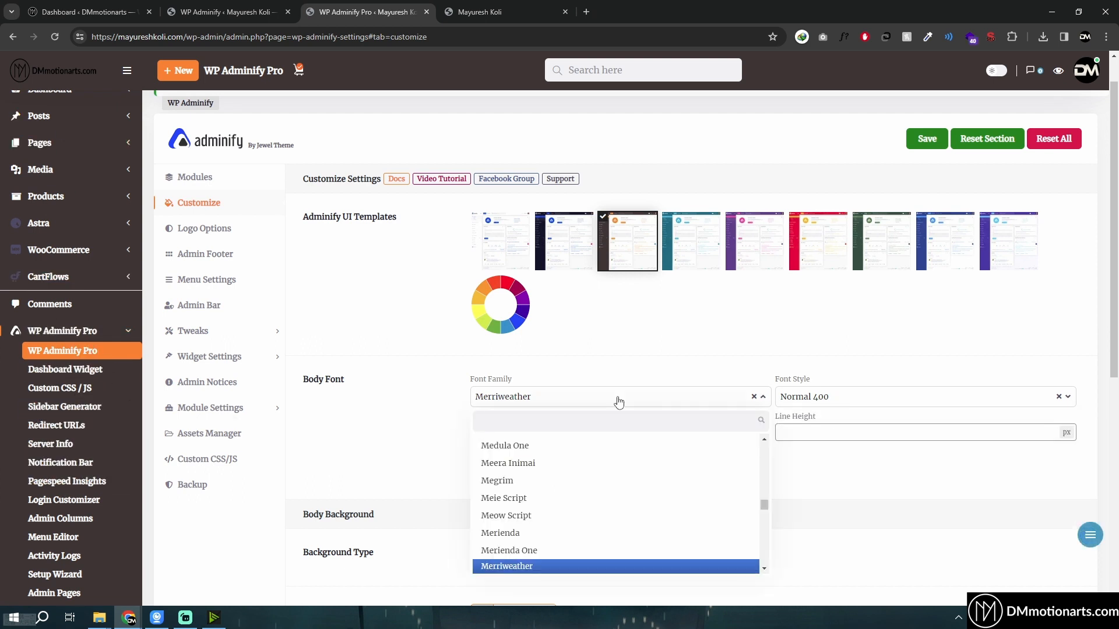
type("lato")
key("Return")
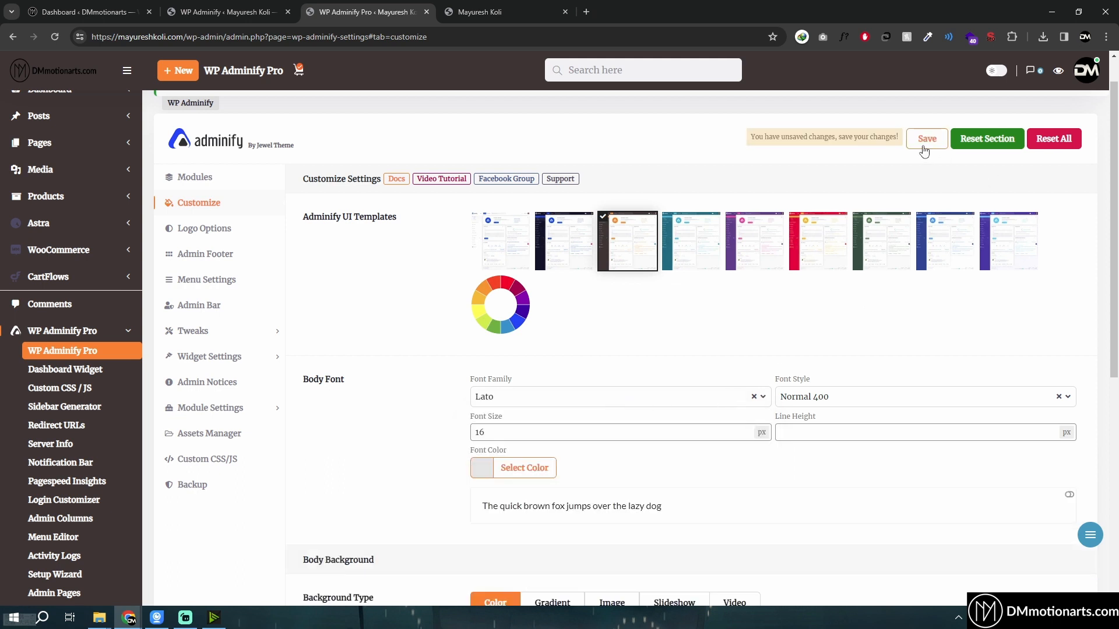
left_click(925, 152)
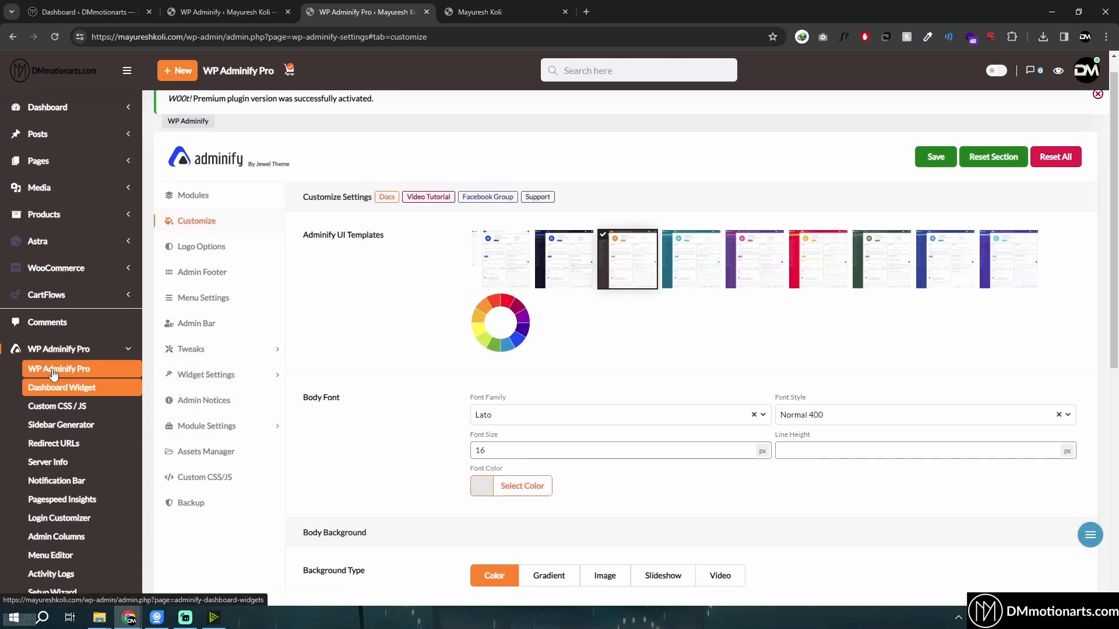
Apply the white UI template, the first in the list, and save the settings
left_click(498, 276)
left_click(934, 157)
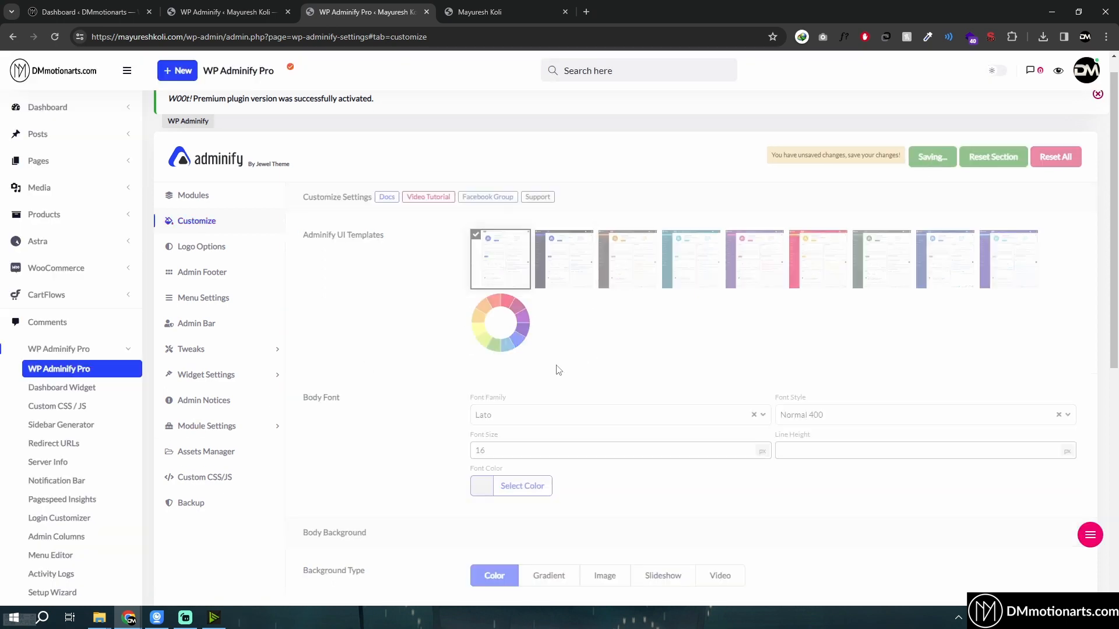
Set the body background type to Gradient, keeping the default blue-to-red colors, and save the settings
scroll(558, 370, "down", 3)
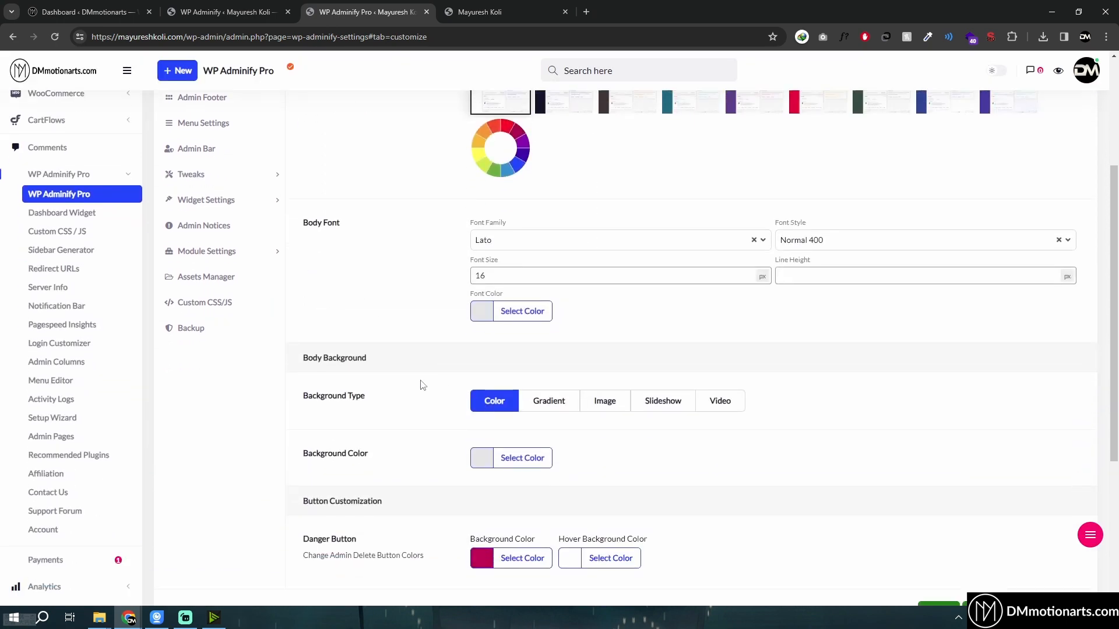
scroll(362, 355, "down", 1)
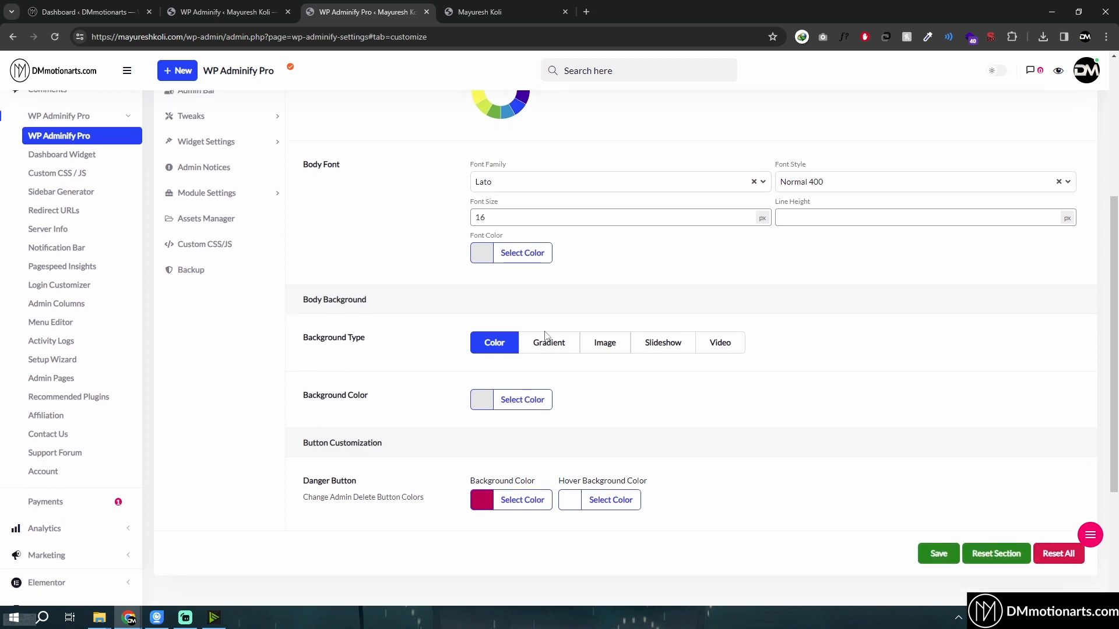
scroll(404, 359, "up", 3)
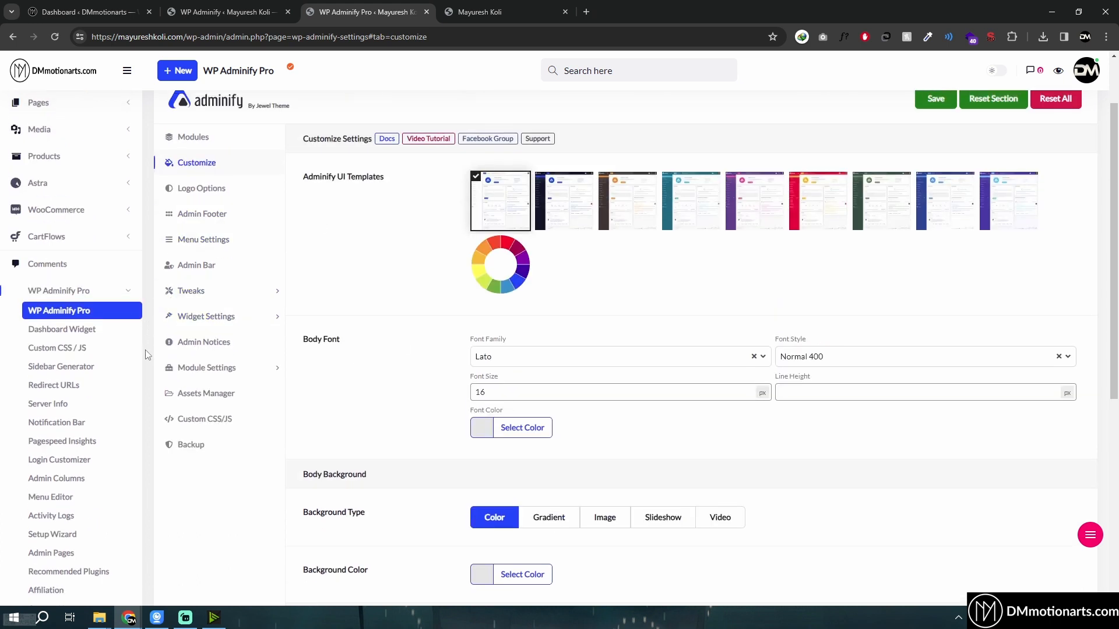
scroll(547, 460, "down", 1)
left_click(548, 459)
scroll(546, 463, "down", 2)
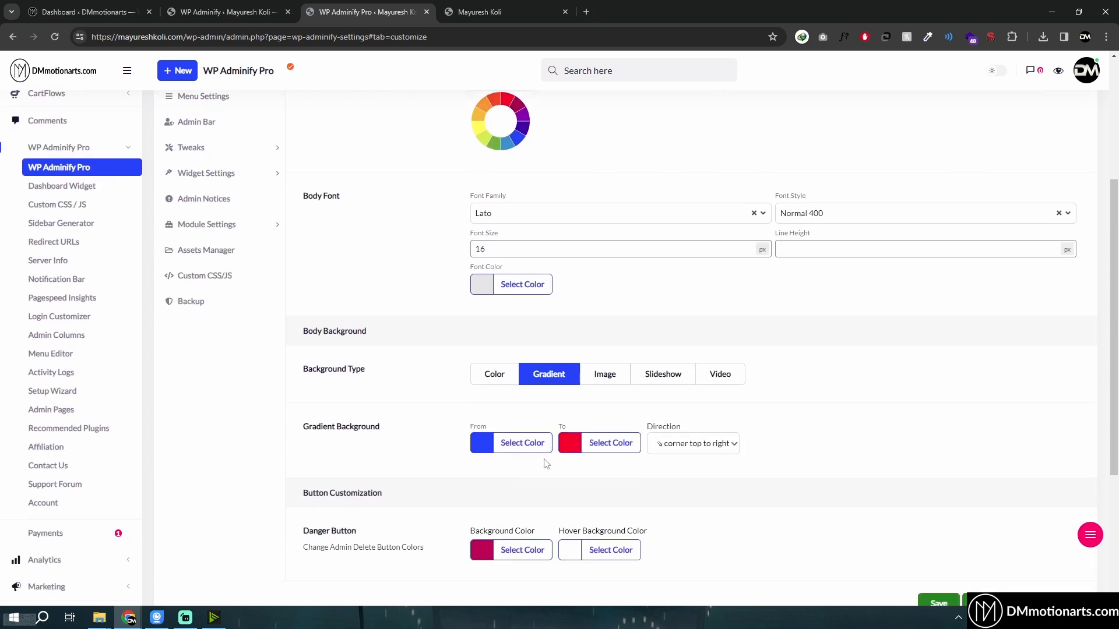
scroll(546, 463, "down", 1)
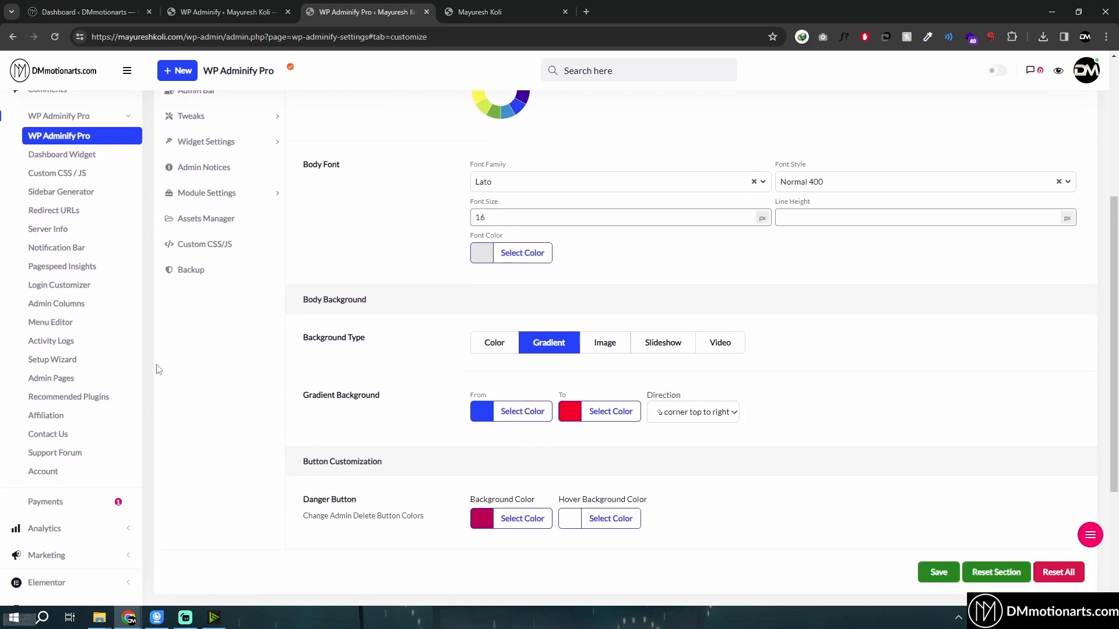
left_click(937, 575)
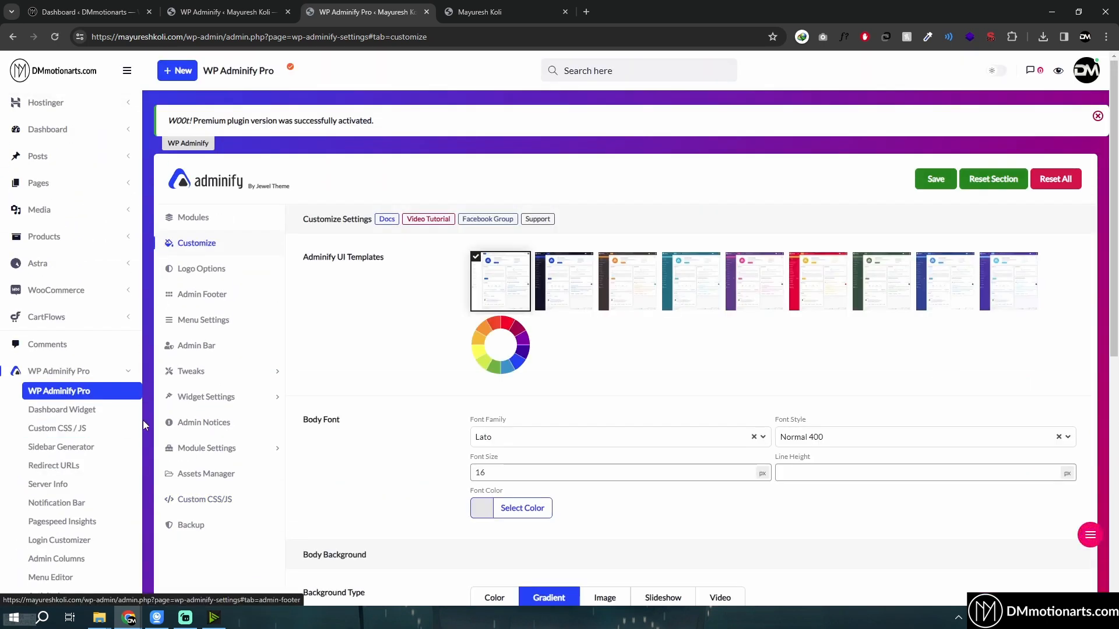
Look at the Image, Video and Slideshow options of the body background type
scroll(341, 568, "down", 4)
scroll(262, 533, "down", 4)
scroll(327, 492, "up", 3)
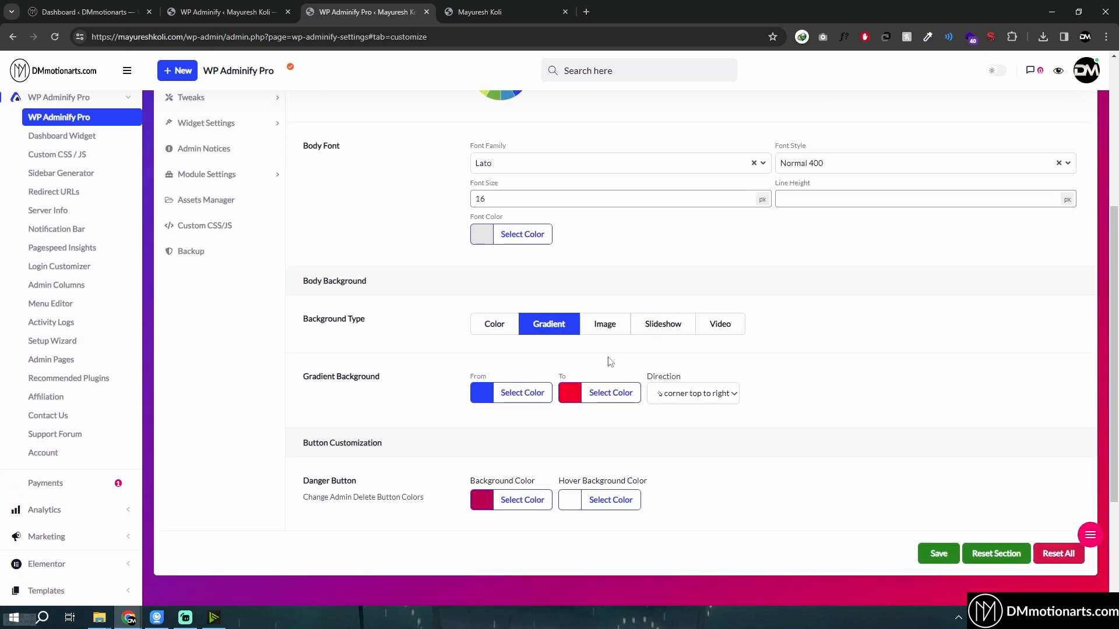
left_click(605, 336)
left_click(729, 332)
left_click(669, 330)
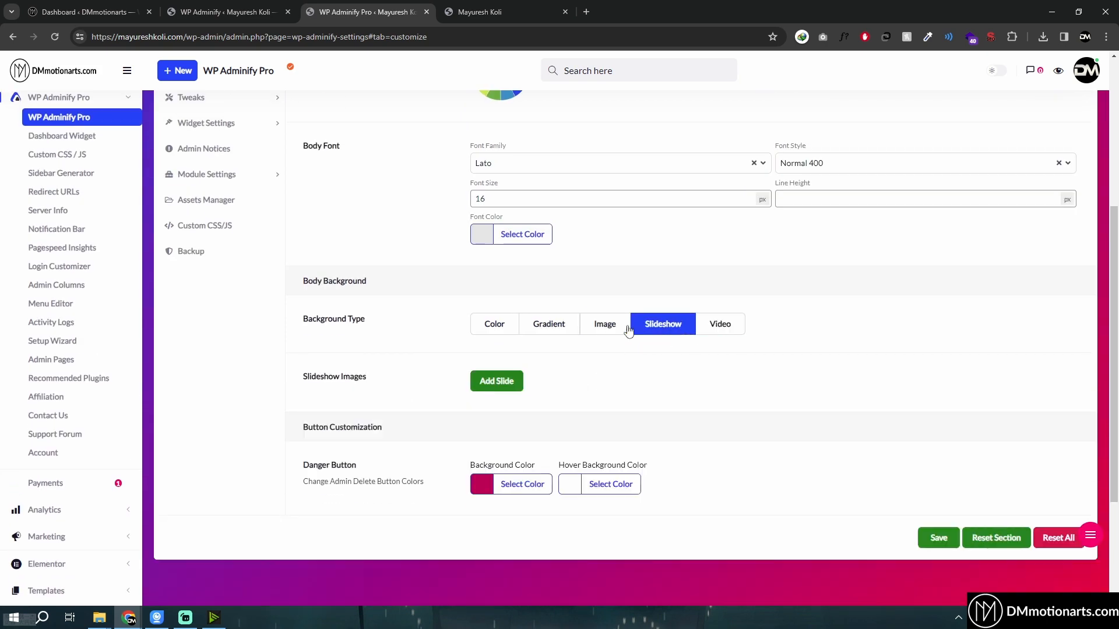
Set the body background type back to Color and save the settings
left_click(504, 337)
left_click(939, 535)
scroll(701, 326, "up", 5)
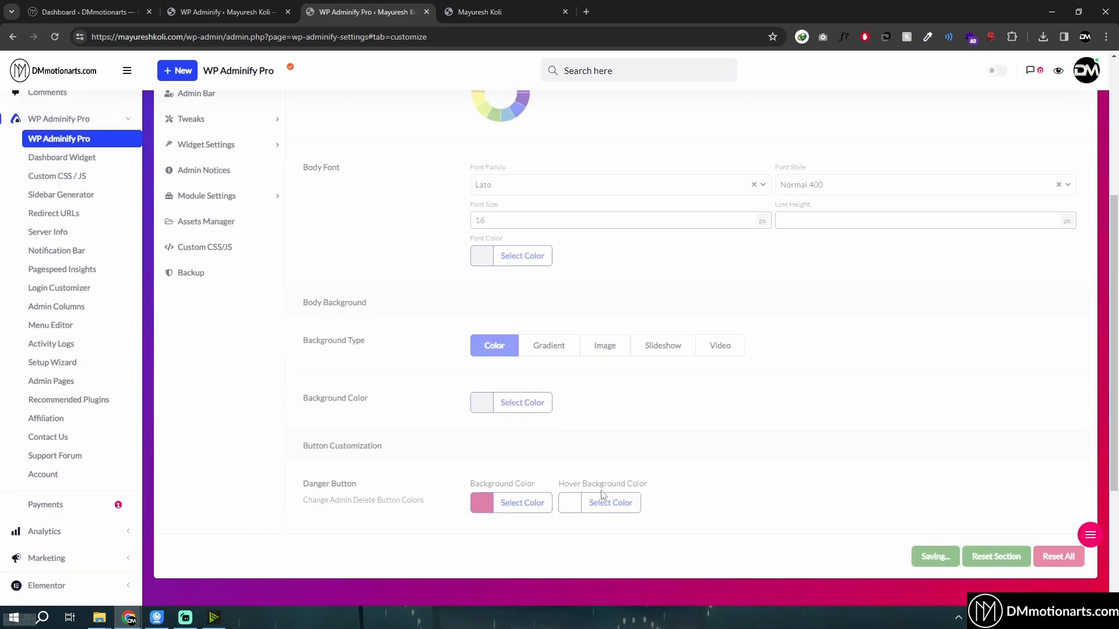
scroll(482, 368, "down", 5)
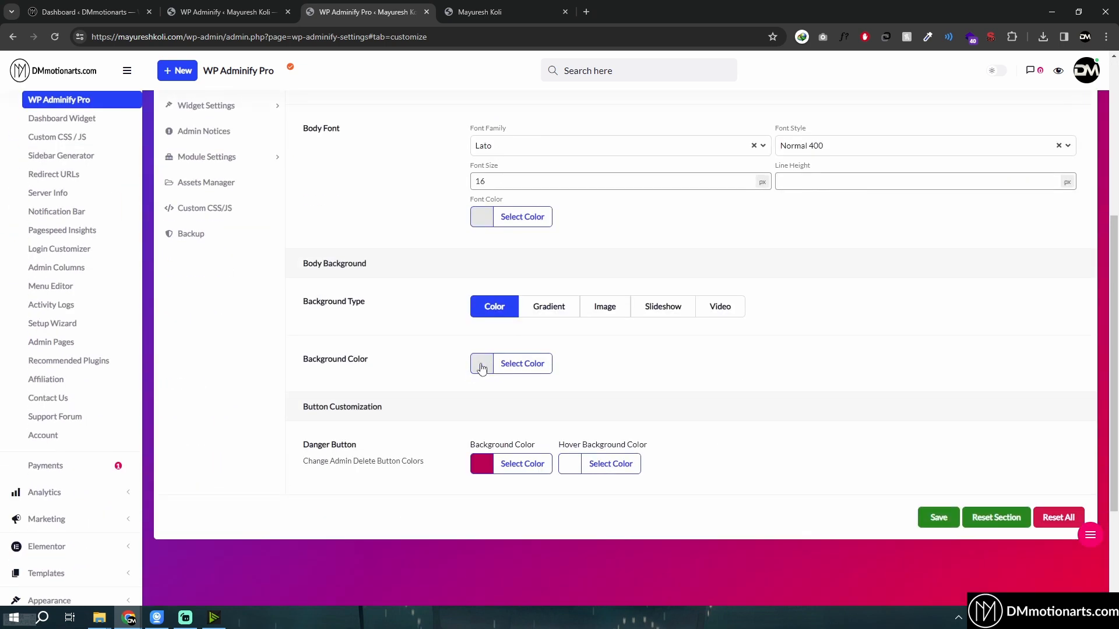
In the Logo Options settings, enable Schedule Dark Mode, check the Custom schedule type and leave it on System
scroll(483, 463, "up", 5)
left_click(205, 281)
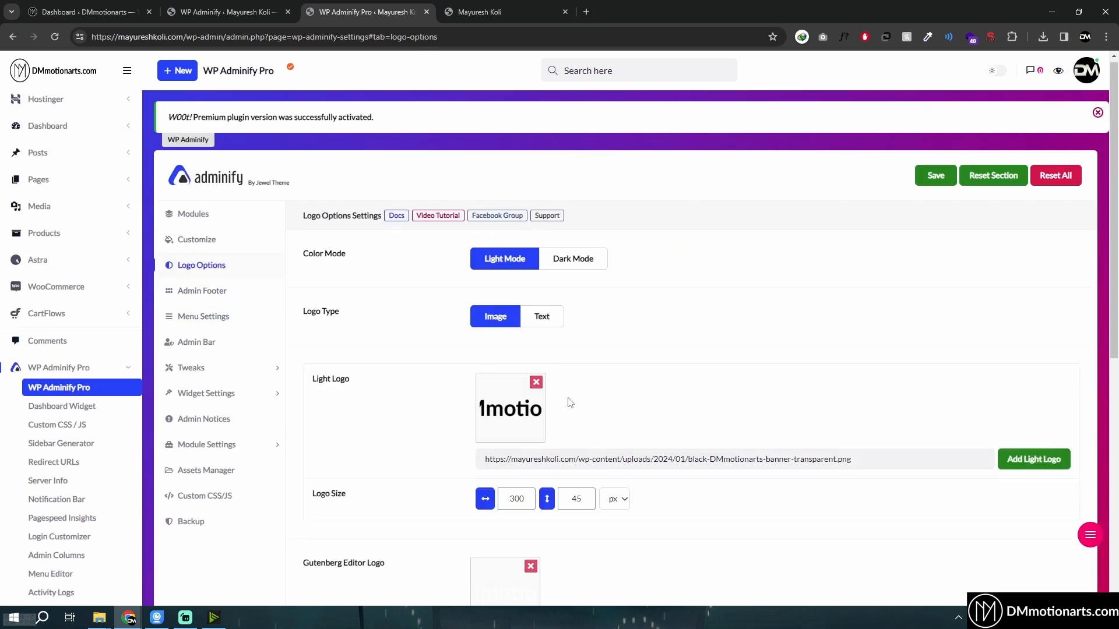
scroll(570, 400, "down", 4)
scroll(571, 400, "down", 1)
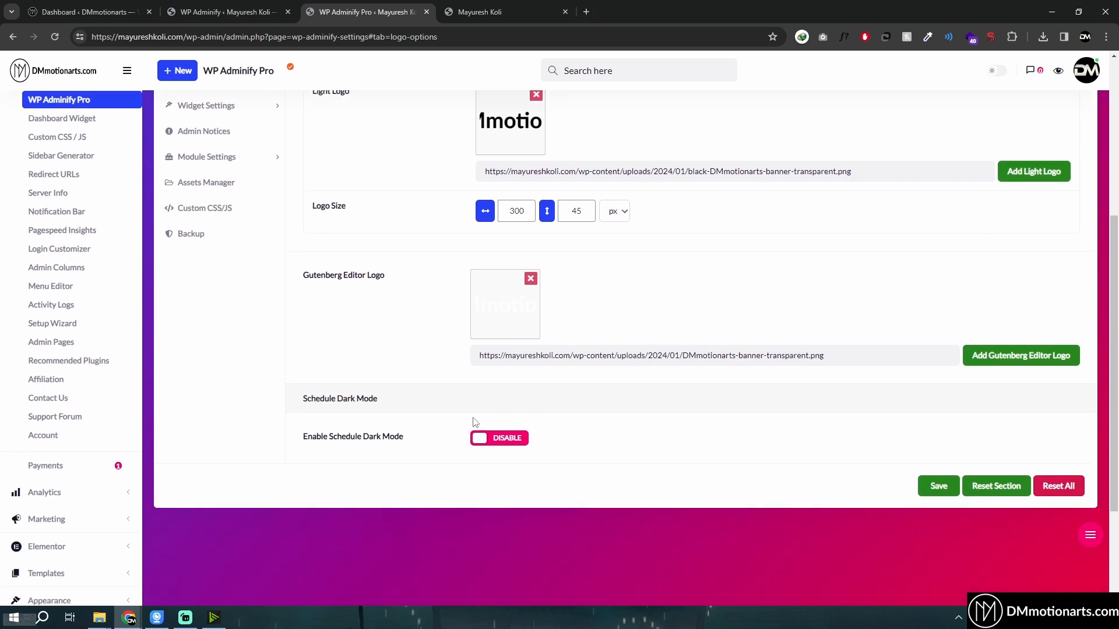
left_click(513, 439)
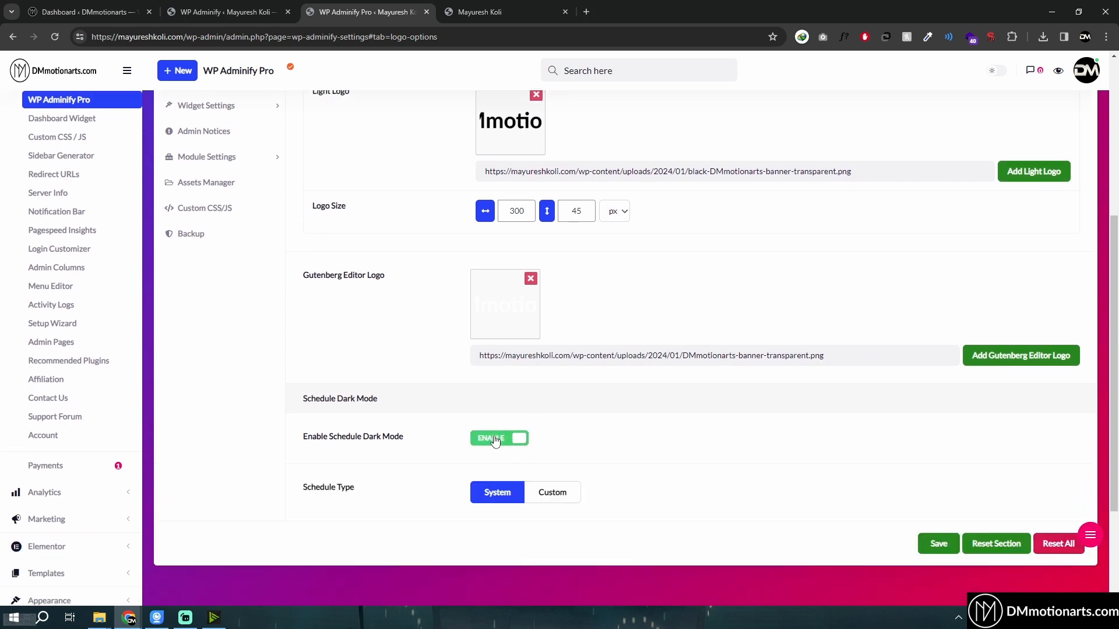
left_click(508, 441)
left_click(509, 441)
left_click(548, 495)
scroll(482, 410, "down", 3)
left_click(497, 335)
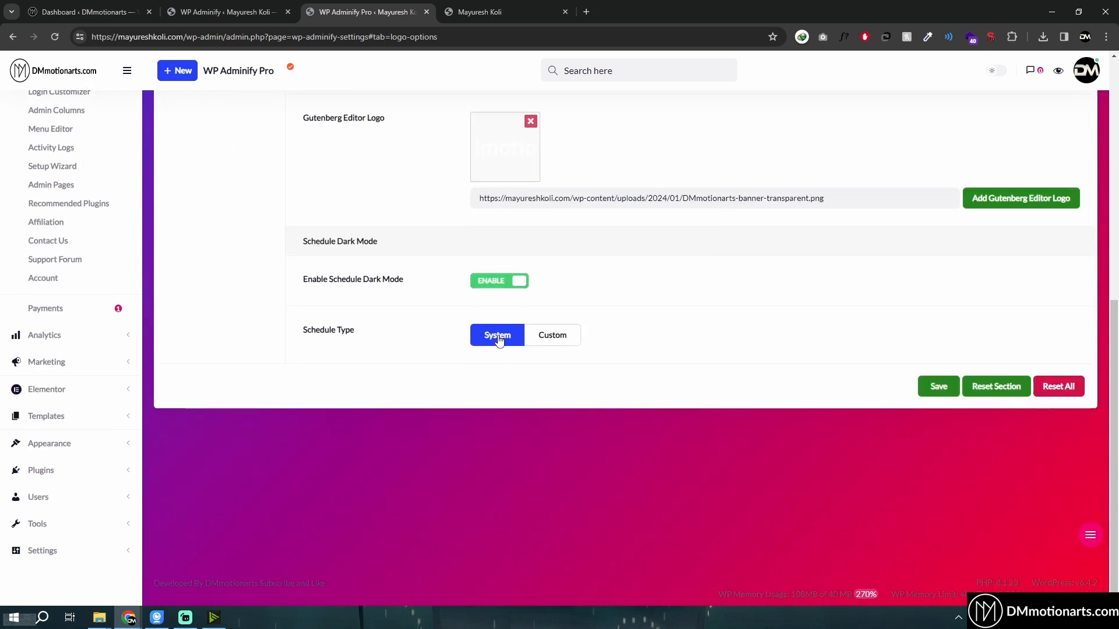
Open the Admin Footer settings and look through the show and hide options for the footer information
scroll(547, 352, "up", 8)
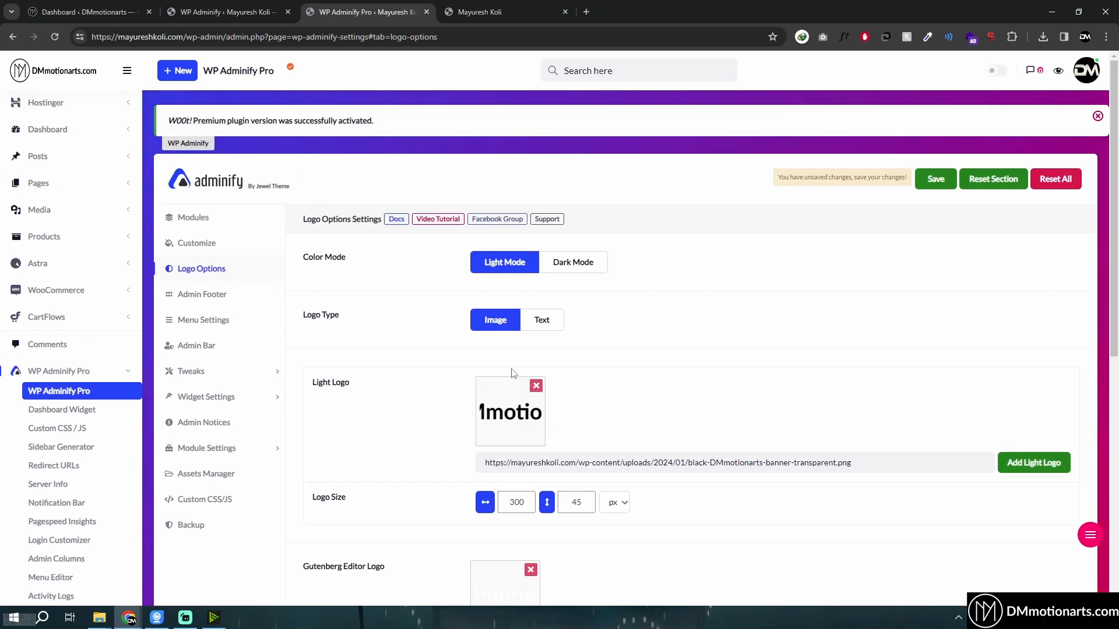
left_click(202, 295)
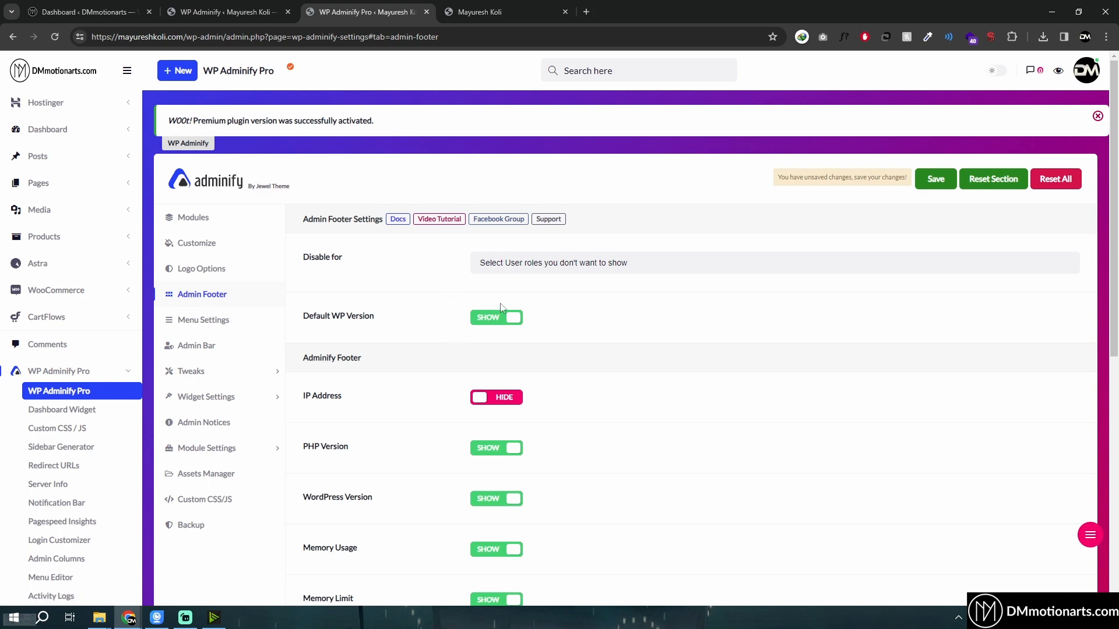
scroll(455, 344, "down", 5)
scroll(390, 317, "up", 5)
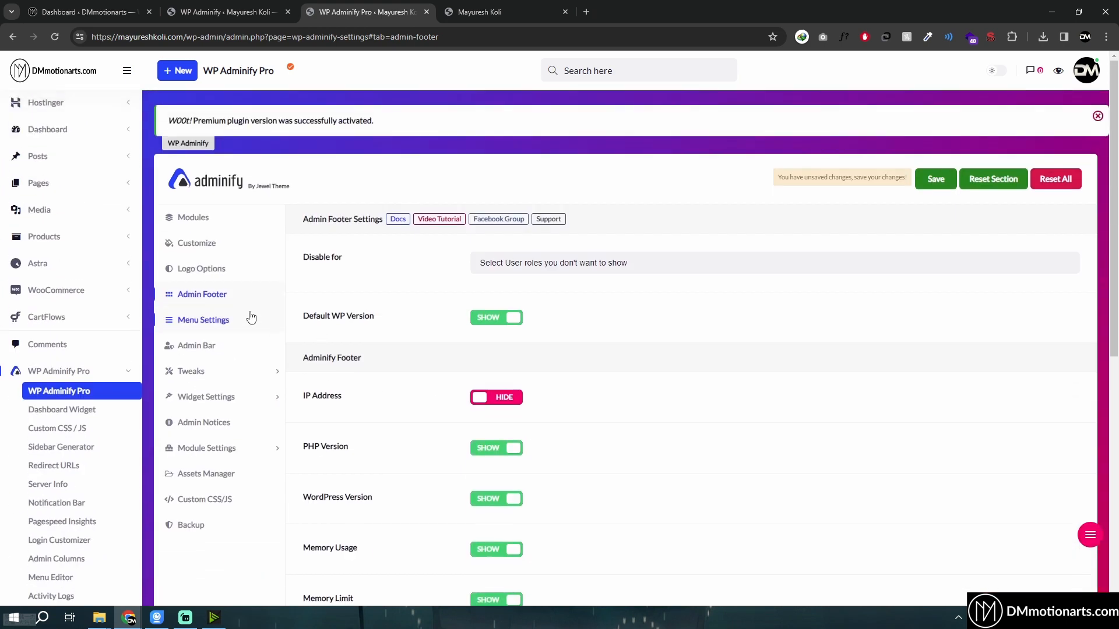
In Menu Settings, set the menu type to Horizontal Menu, save, and check the admin menu's submenus
left_click(201, 319)
left_click(612, 301)
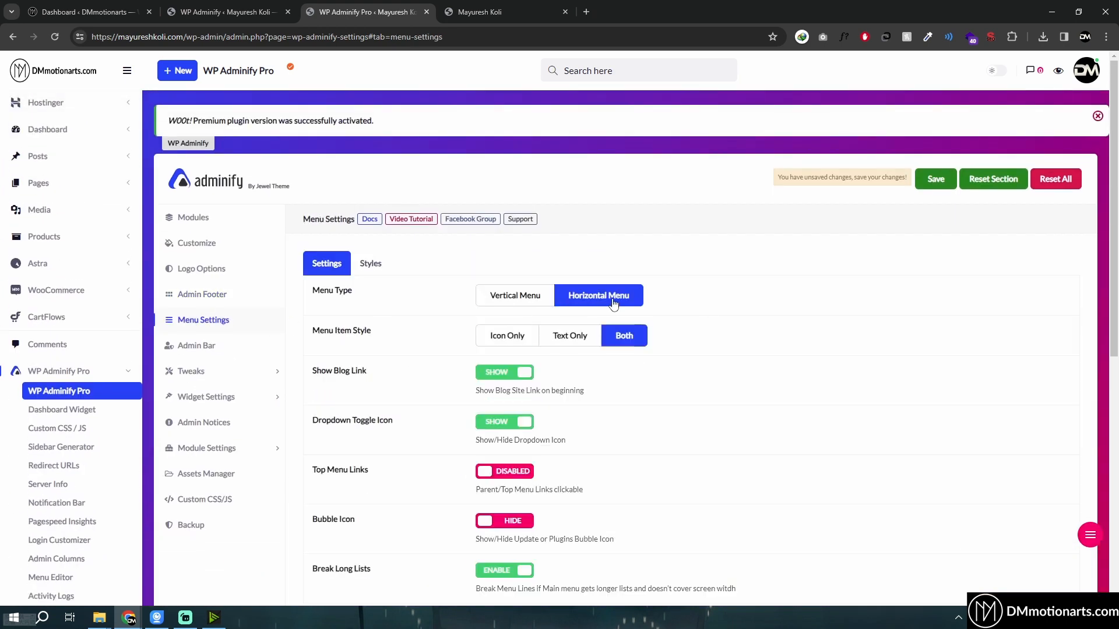
left_click(934, 181)
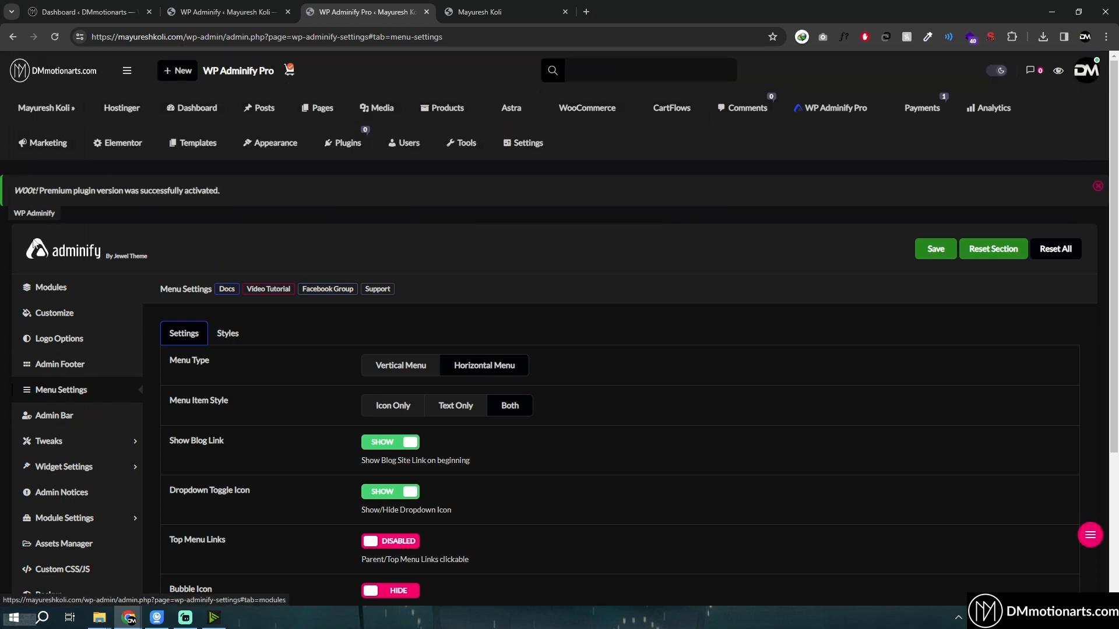
mouse_move(436, 114)
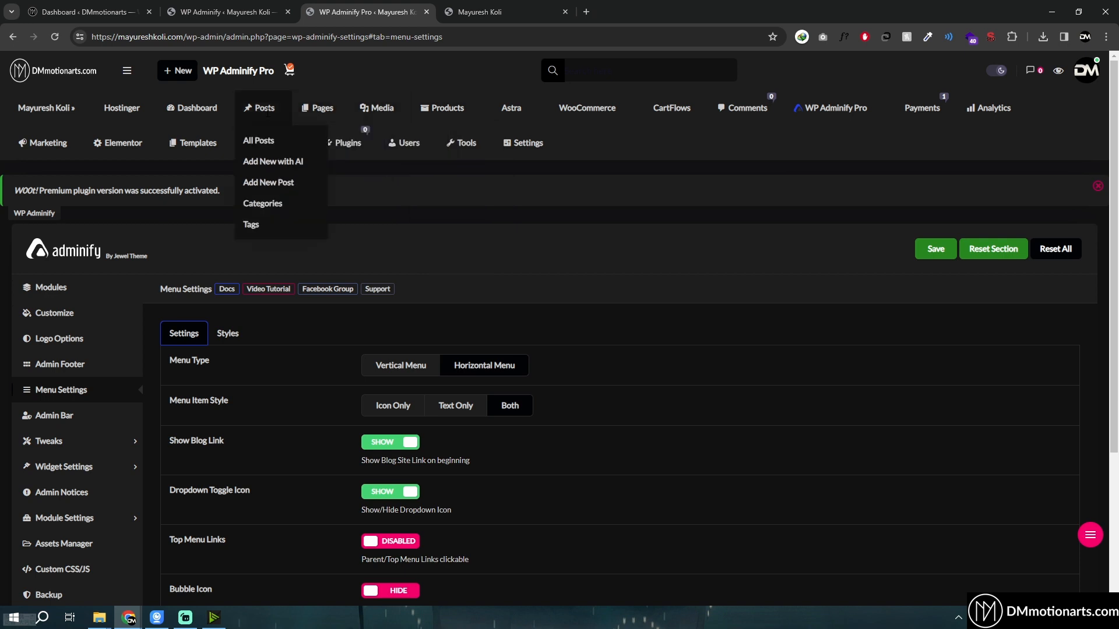
mouse_move(558, 141)
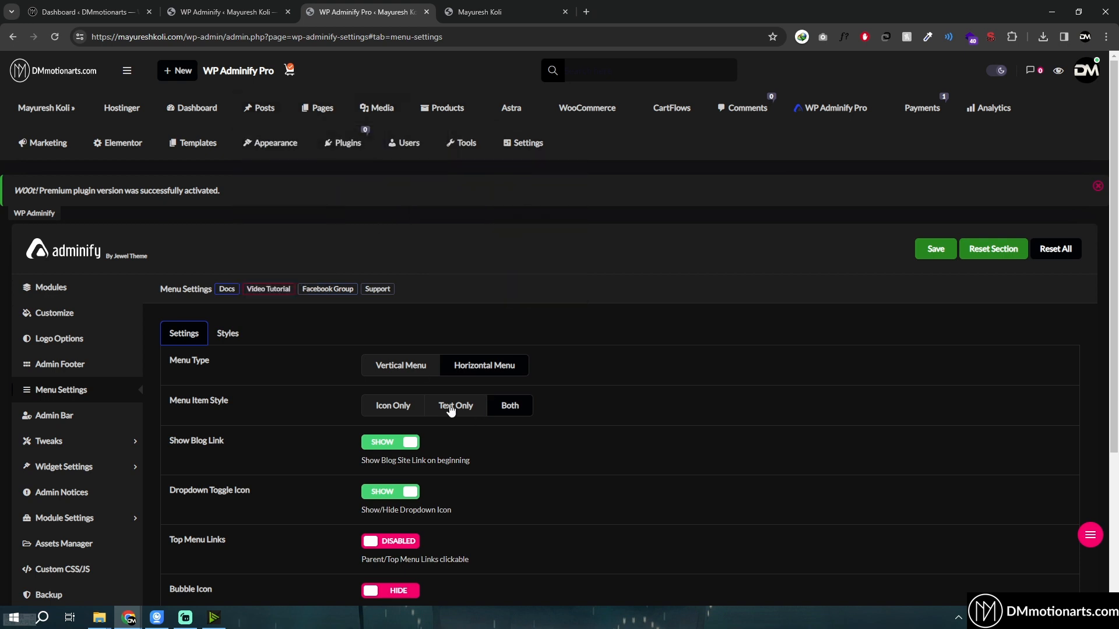
Set the horizontal menu's item style to Icon Only, then switch the menu type to Vertical Menu and save
left_click(389, 406)
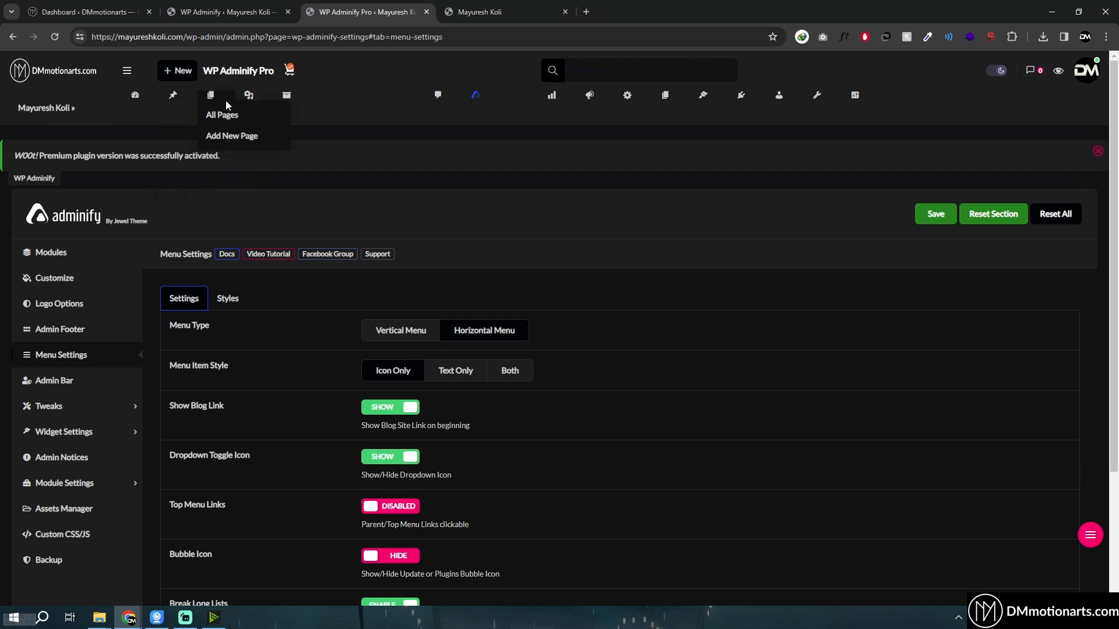
mouse_move(286, 96)
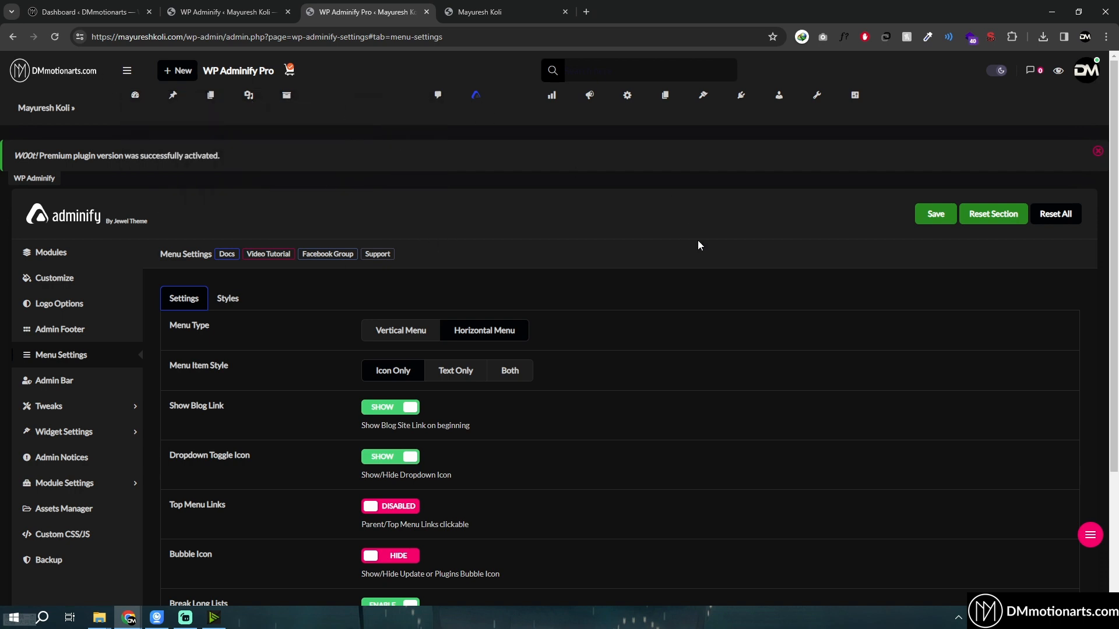
left_click(409, 338)
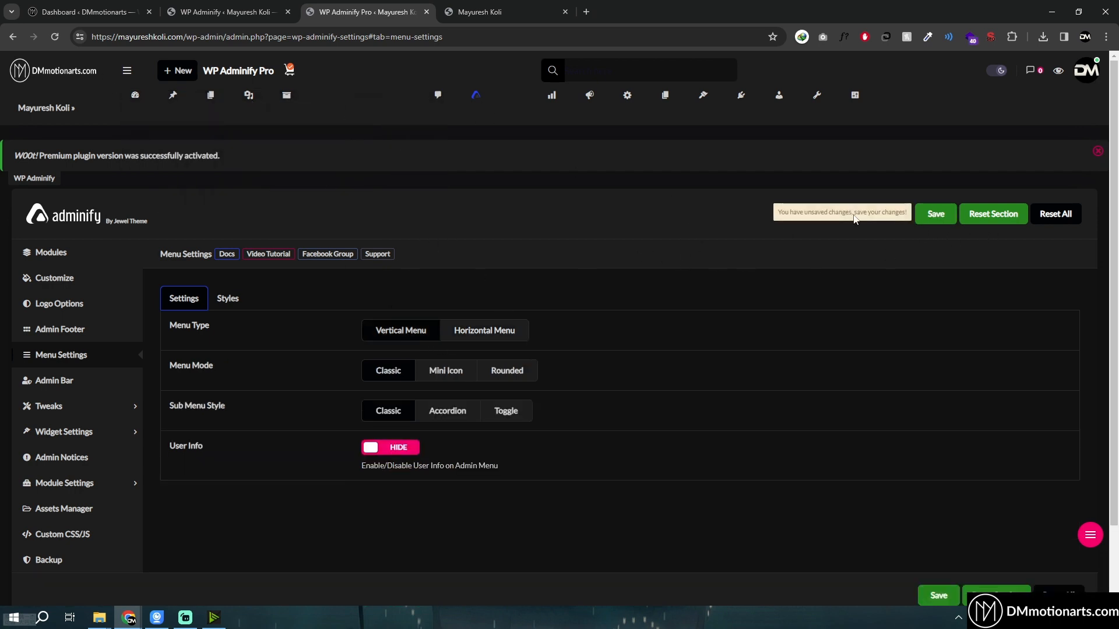
left_click(922, 218)
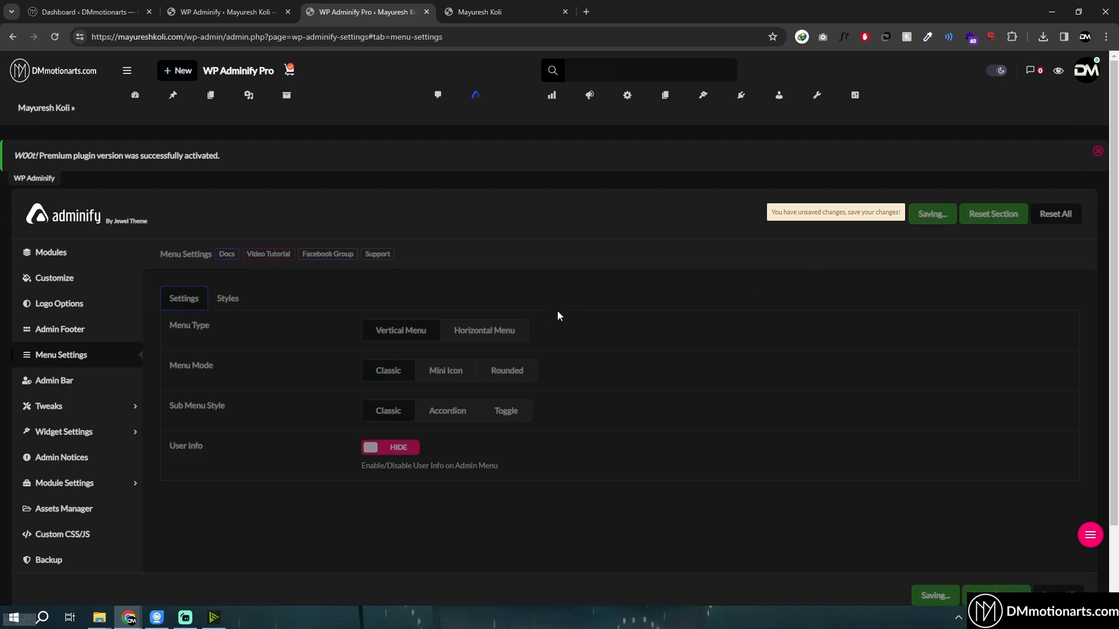
Choose Horizontal Menu again, show the Bubble Icon, enable Top Menu Links and save the settings
left_click(485, 331)
scroll(458, 334, "down", 2)
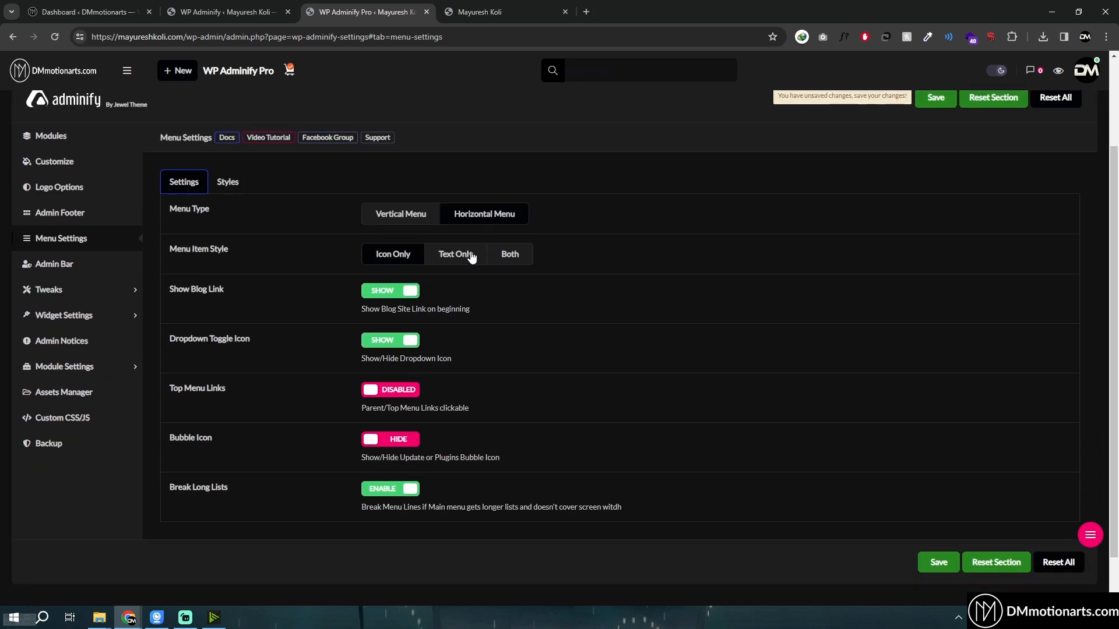
left_click(392, 443)
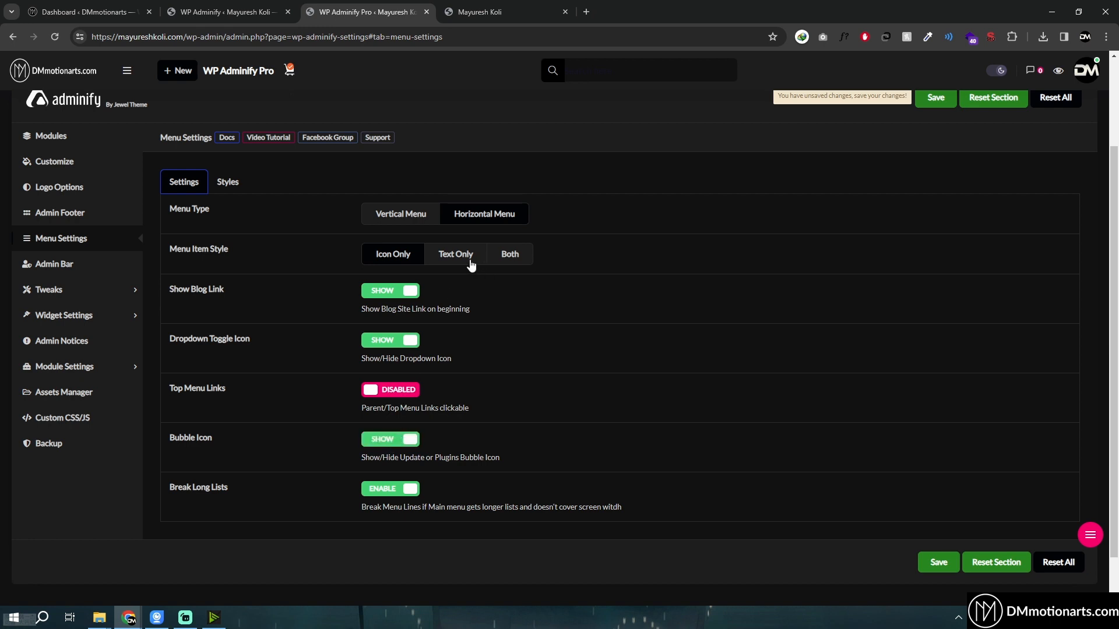
left_click(402, 391)
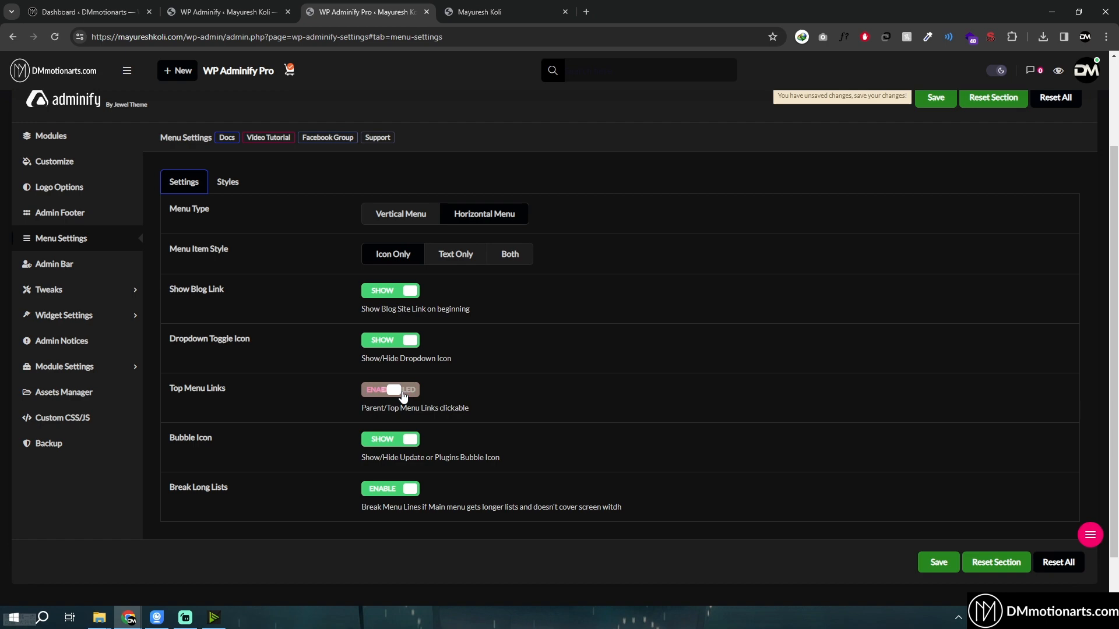
left_click(932, 99)
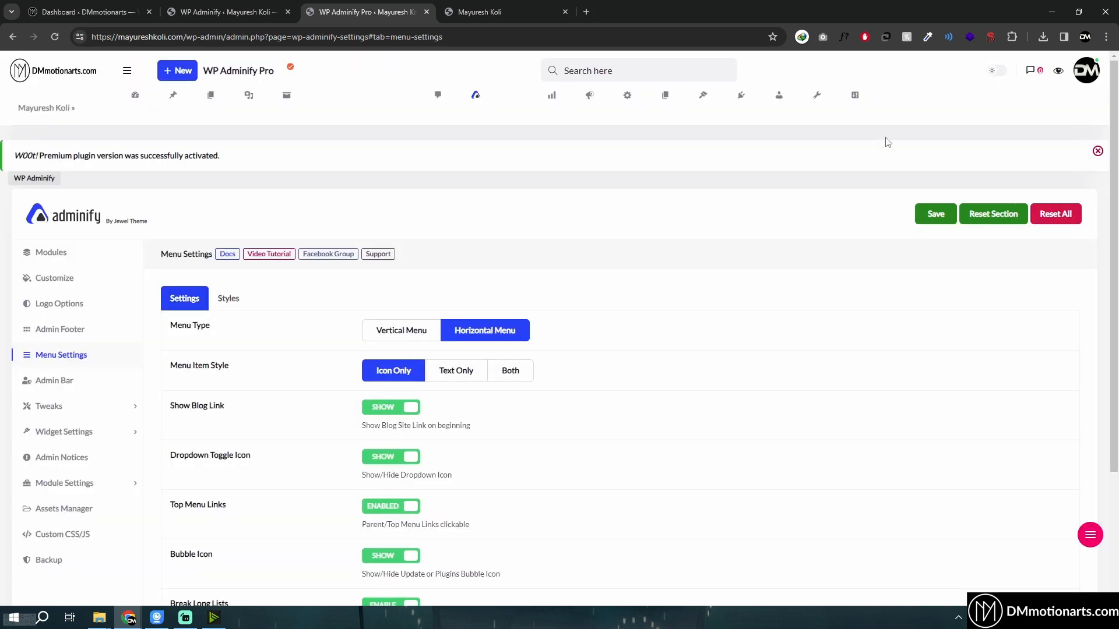
Check the icon-only menu's submenus, then set the menu type back to Vertical Menu and save
mouse_move(165, 105)
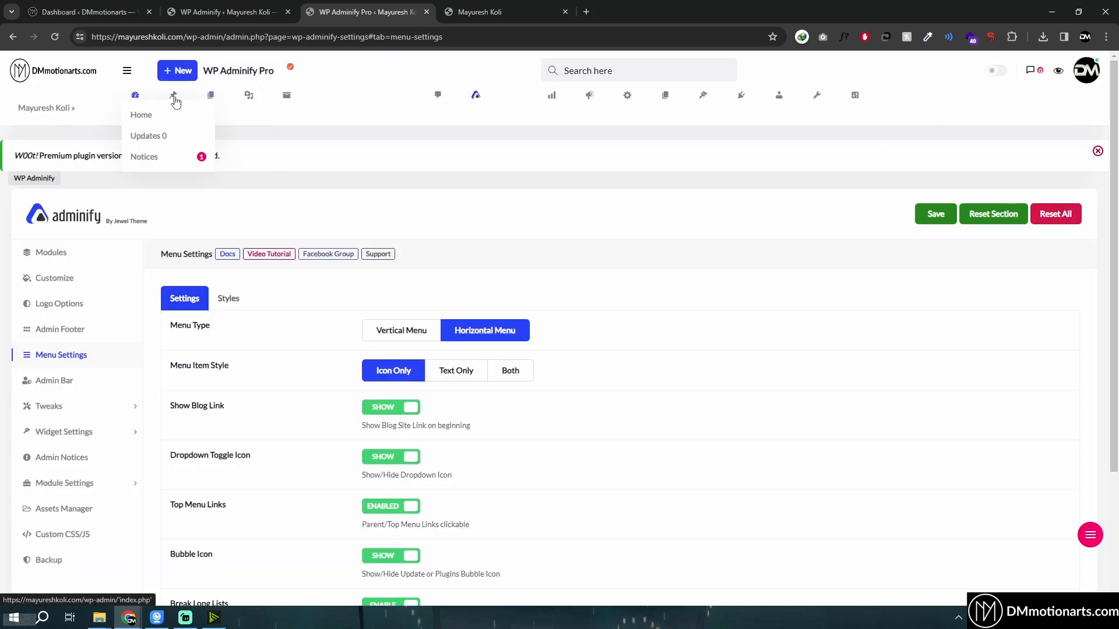
mouse_move(211, 100)
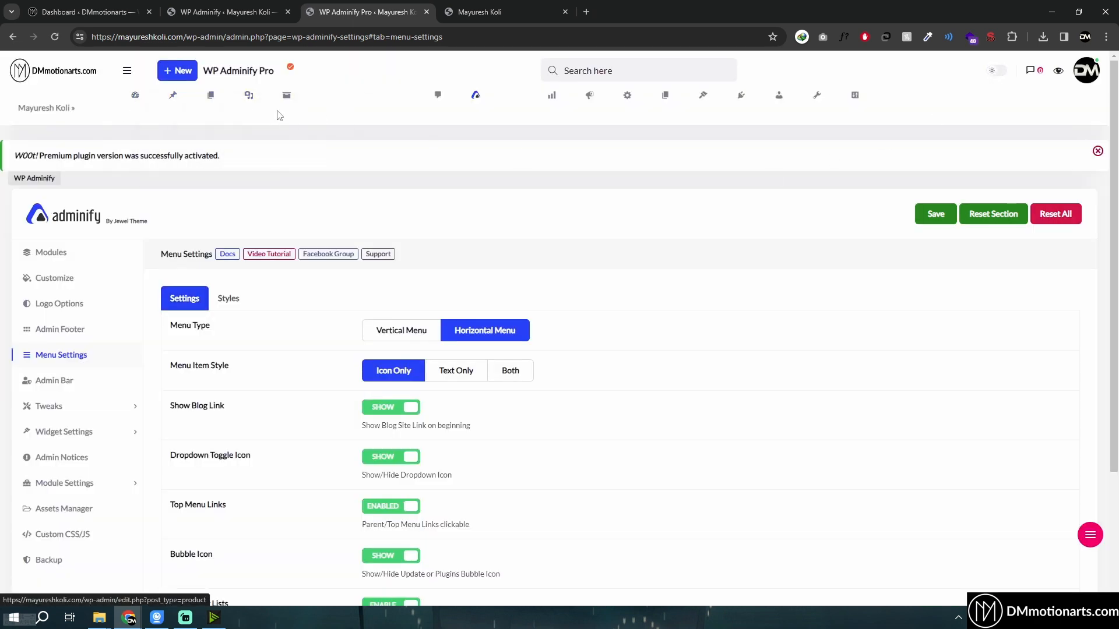
mouse_move(285, 100)
left_click(402, 330)
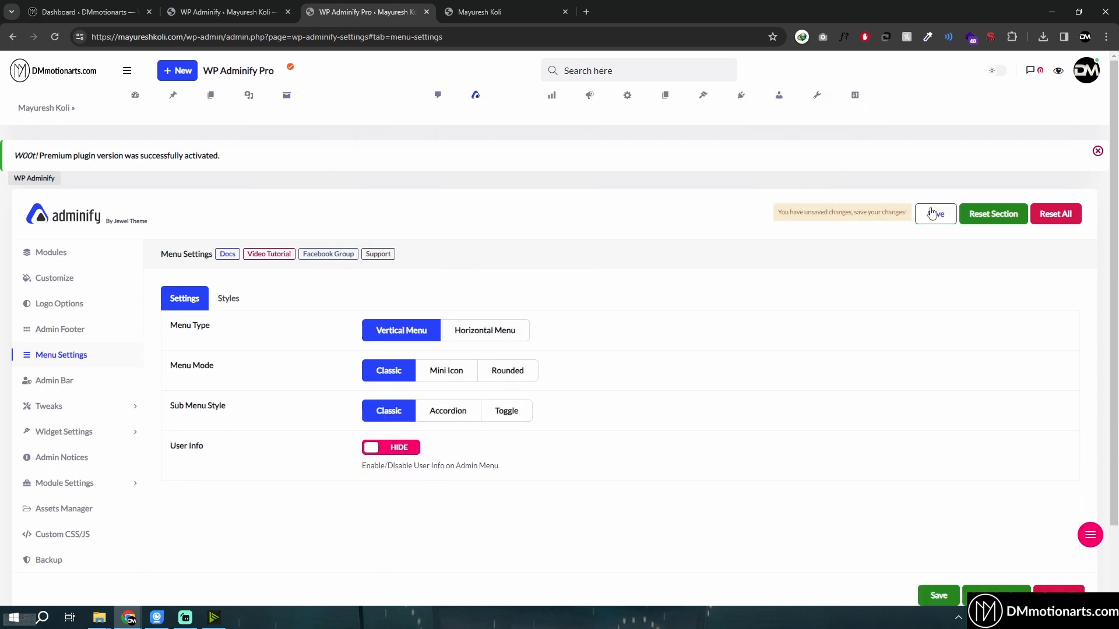
left_click(935, 214)
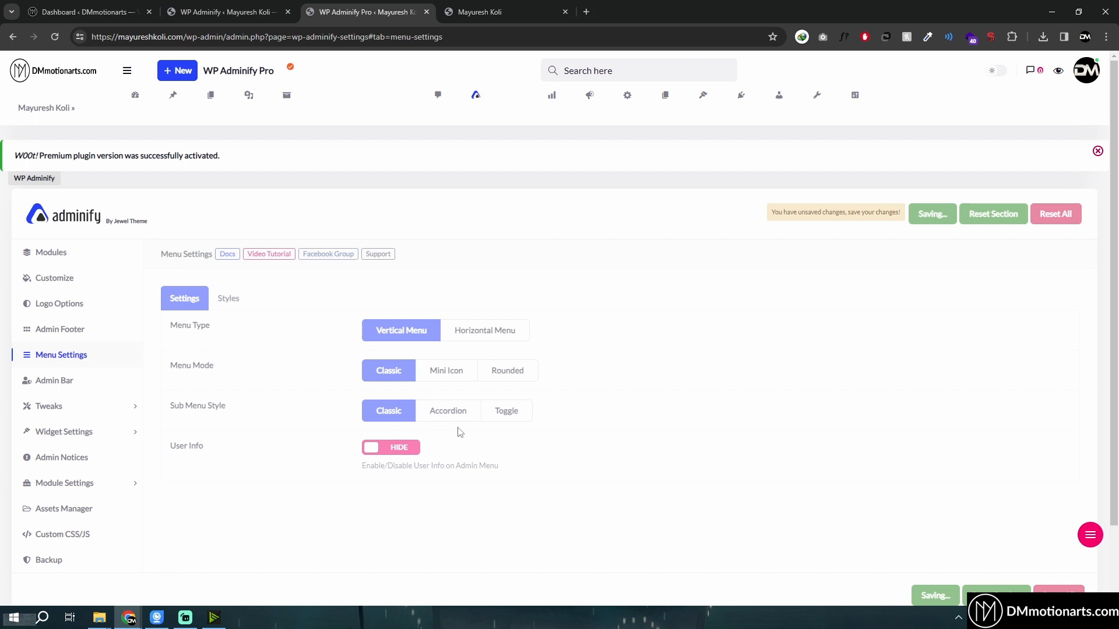
Open the Admin Bar settings and look through the frontend display, position, search form and icon options
left_click(52, 383)
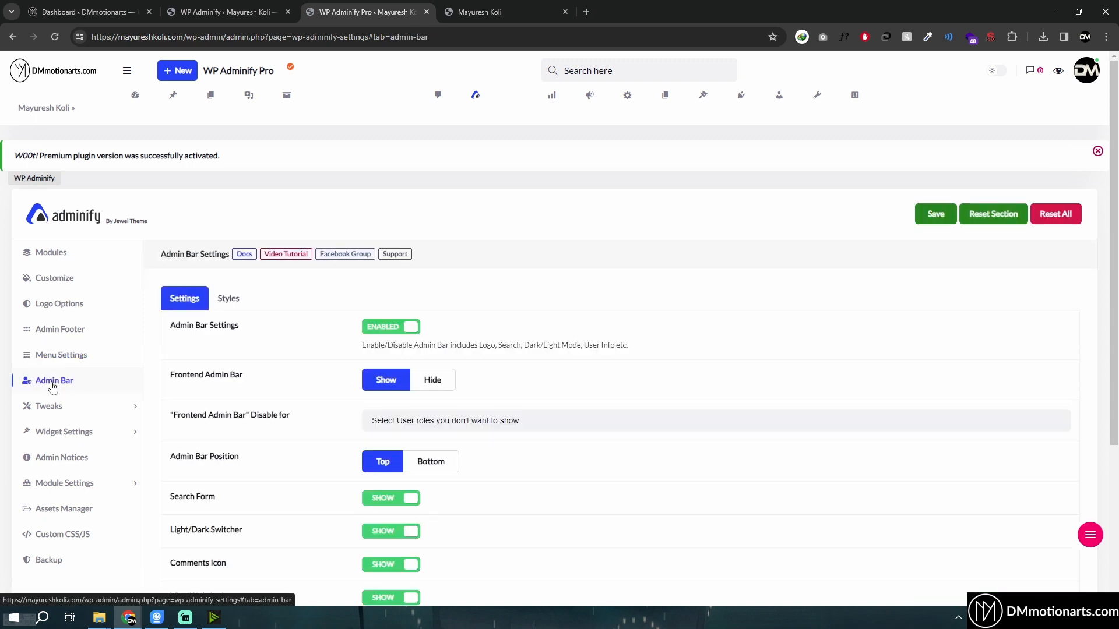
scroll(263, 353, "down", 2)
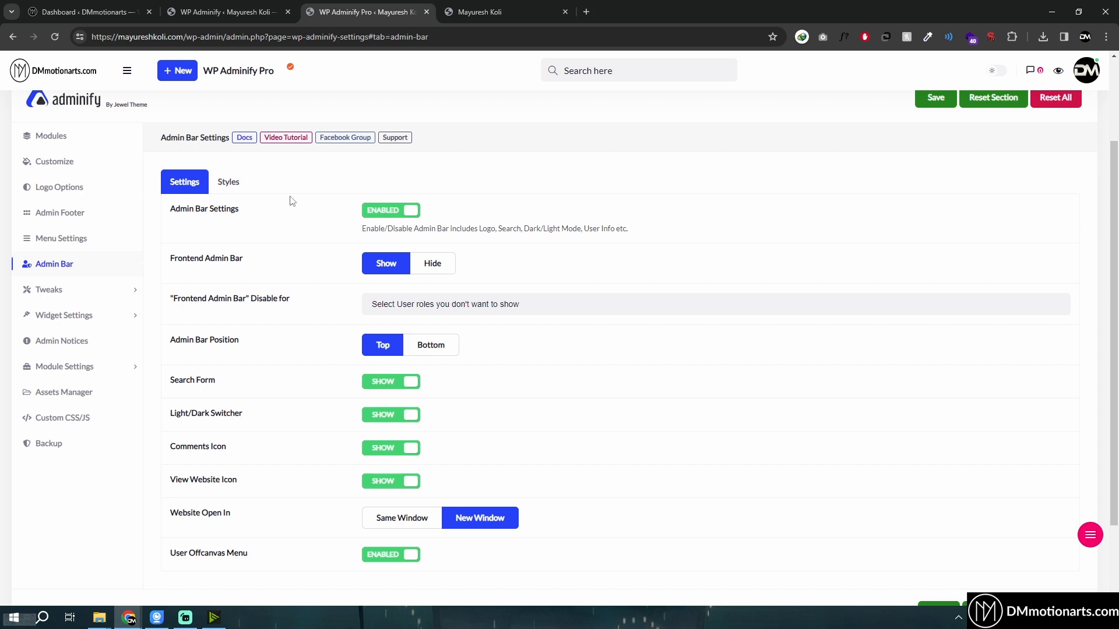
scroll(292, 201, "down", 2)
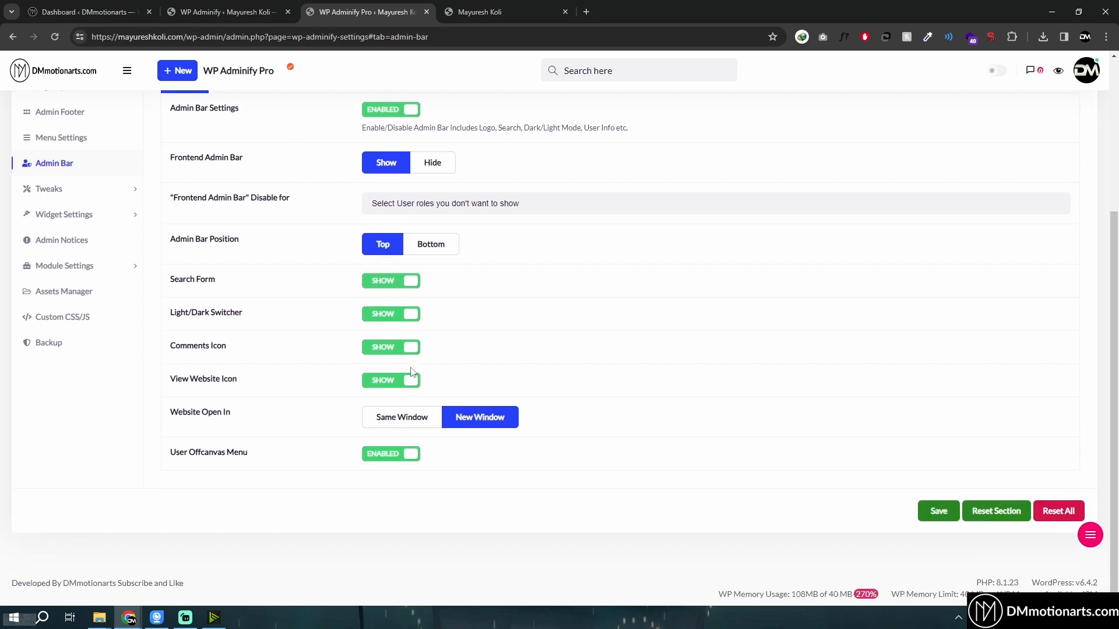
scroll(412, 355, "up", 1)
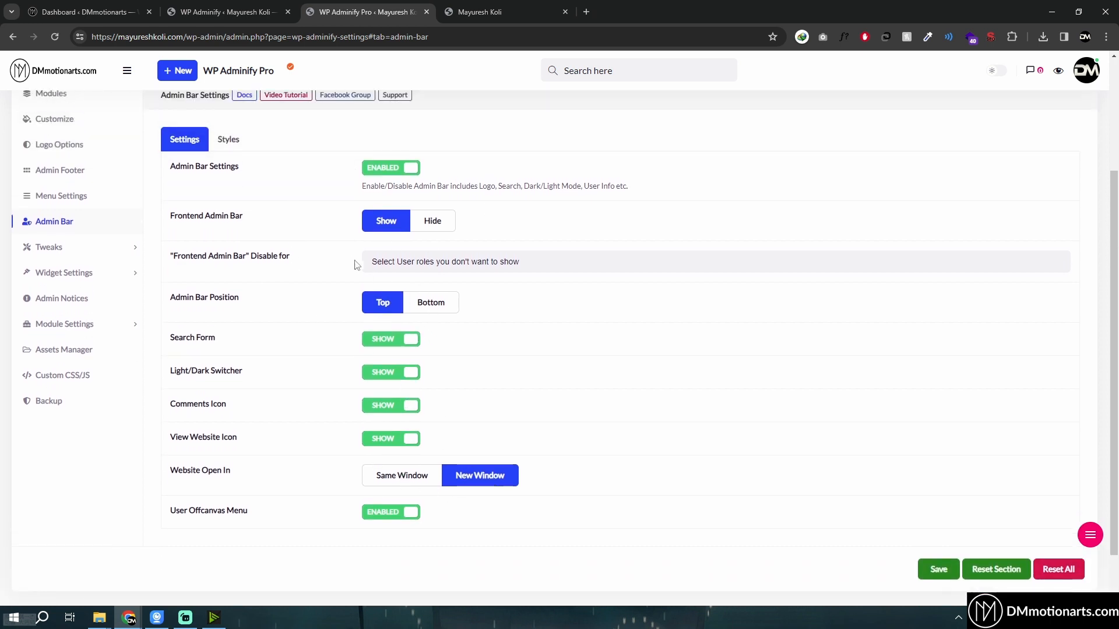
scroll(356, 264, "up", 2)
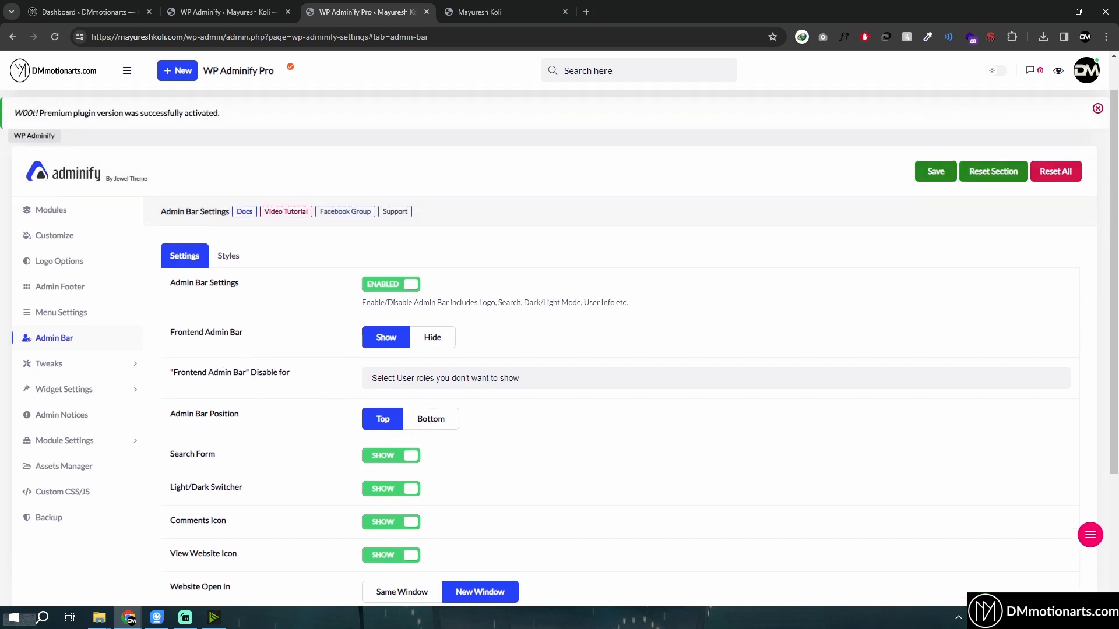
Try adding Editor to the user roles for which the frontend admin bar is disabled, then remove it
left_click_drag(224, 372, 249, 374)
mouse_move(256, 374)
left_mouse_down()
mouse_move(293, 375)
mouse_move(251, 374)
left_mouse_up()
left_click(346, 381)
left_click(424, 381)
left_click(277, 386)
left_click(387, 382)
left_click(393, 418)
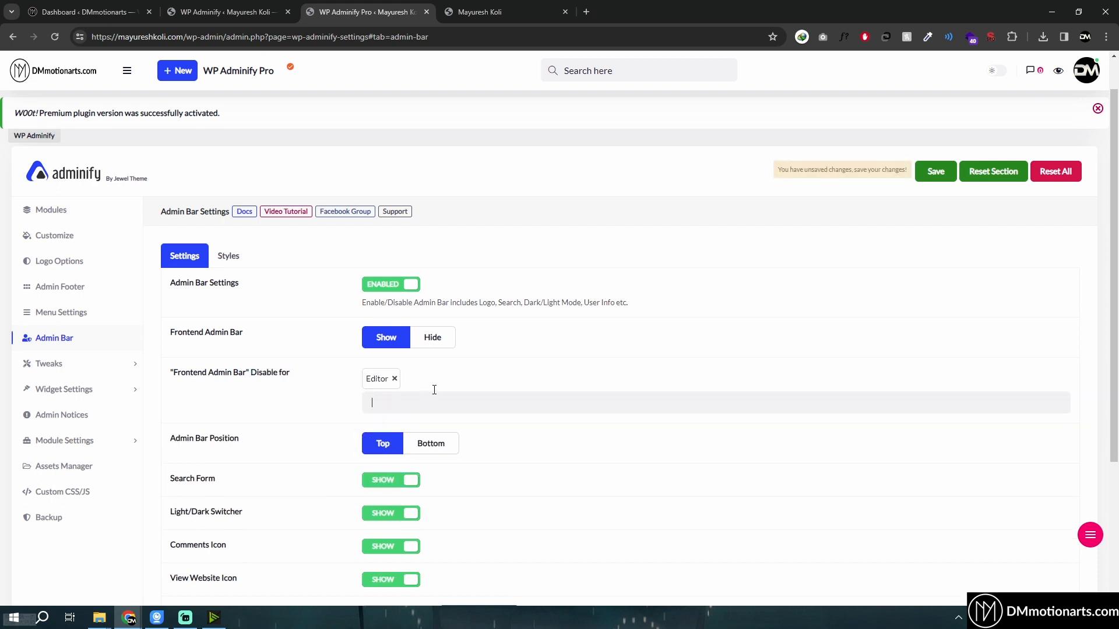
left_click(395, 380)
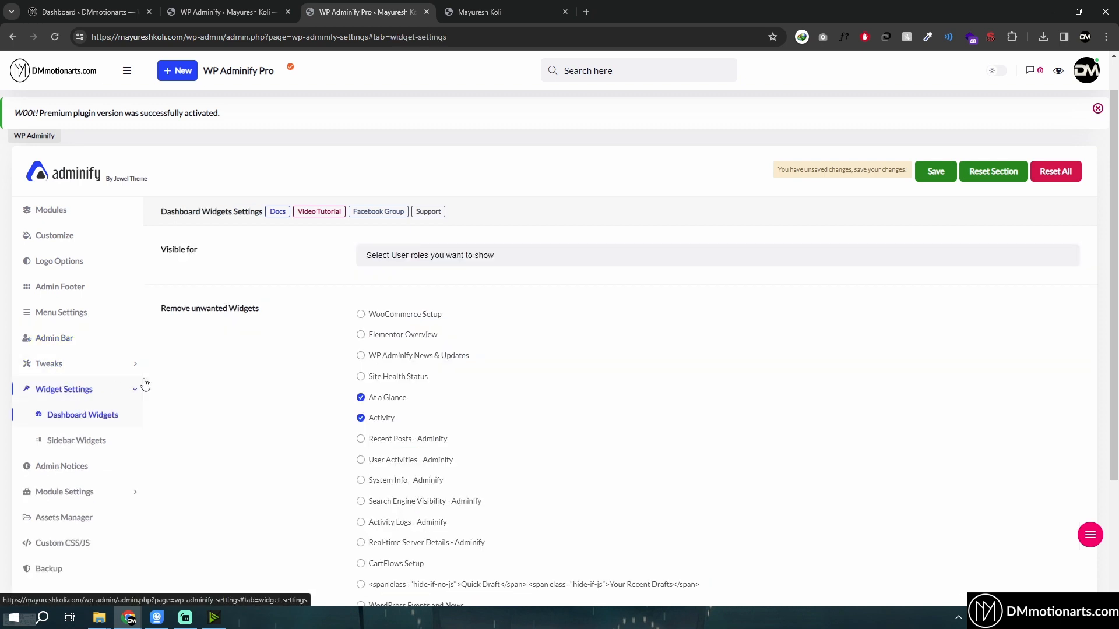
Look through the Dashboard and Sidebar Widgets, Admin Notices, Assets Manager and Custom CSS/JS settings
scroll(220, 377, "down", 2)
left_click(82, 324)
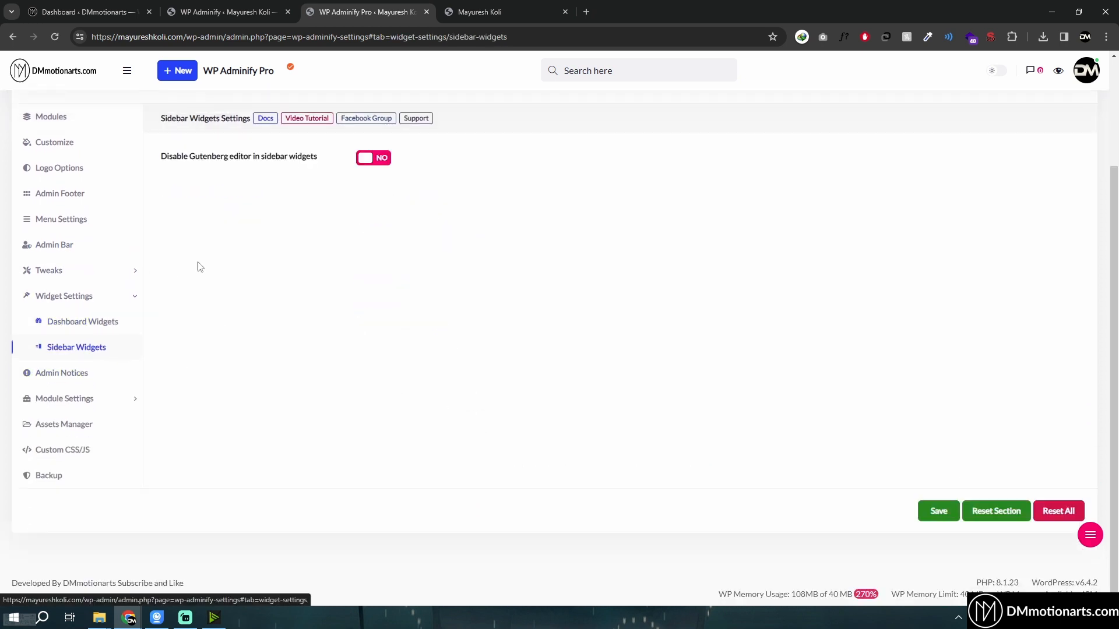
left_click(60, 375)
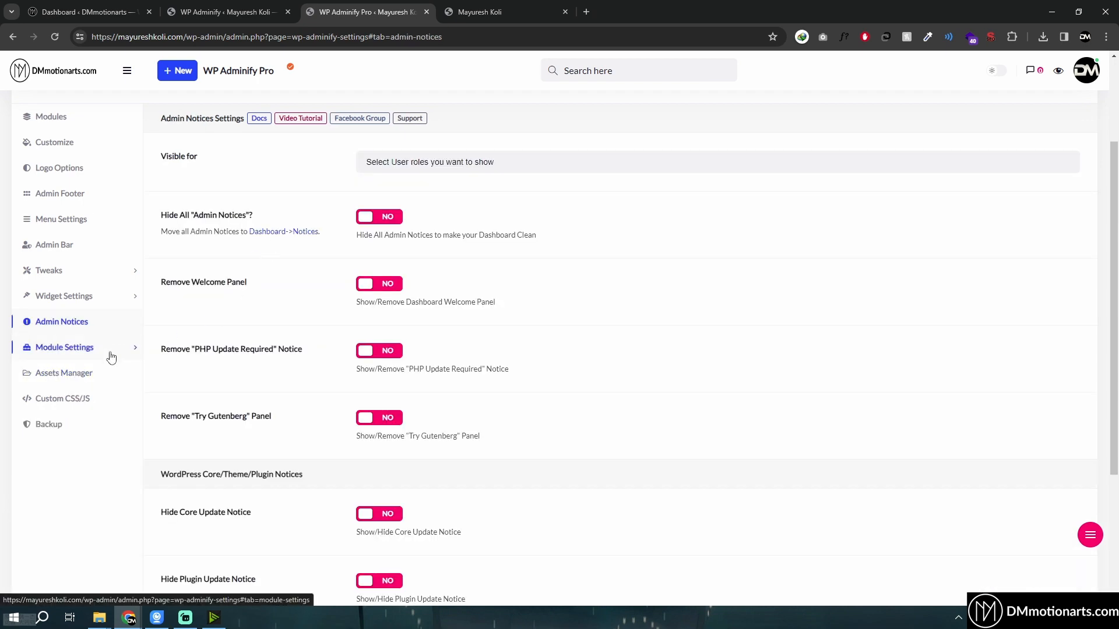
scroll(107, 356, "up", 3)
scroll(107, 355, "down", 2)
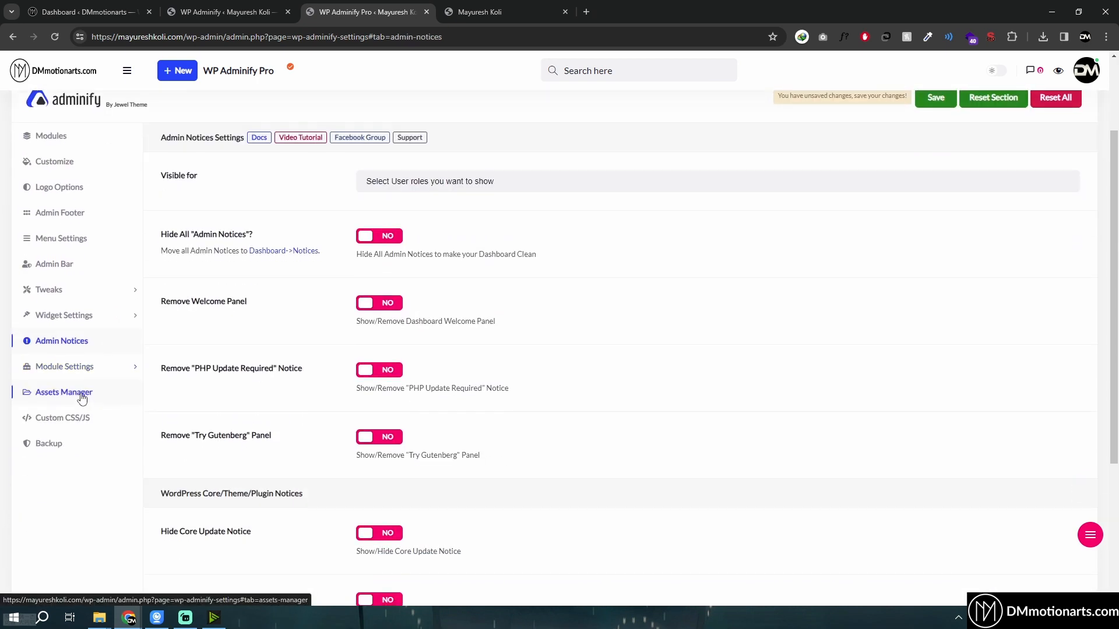
left_click(82, 395)
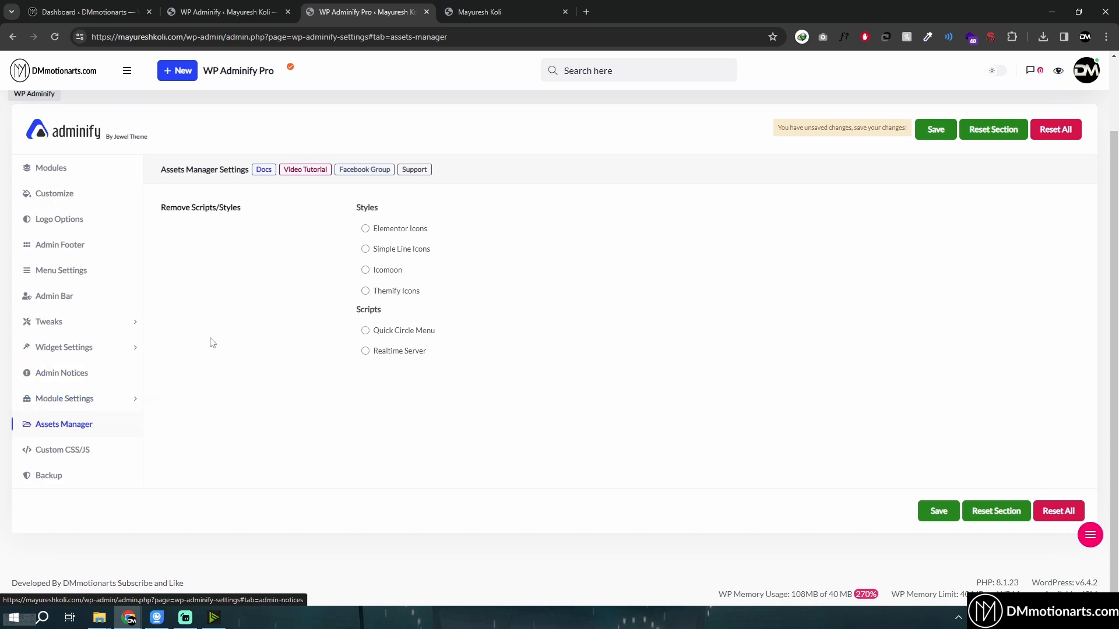
left_click(89, 453)
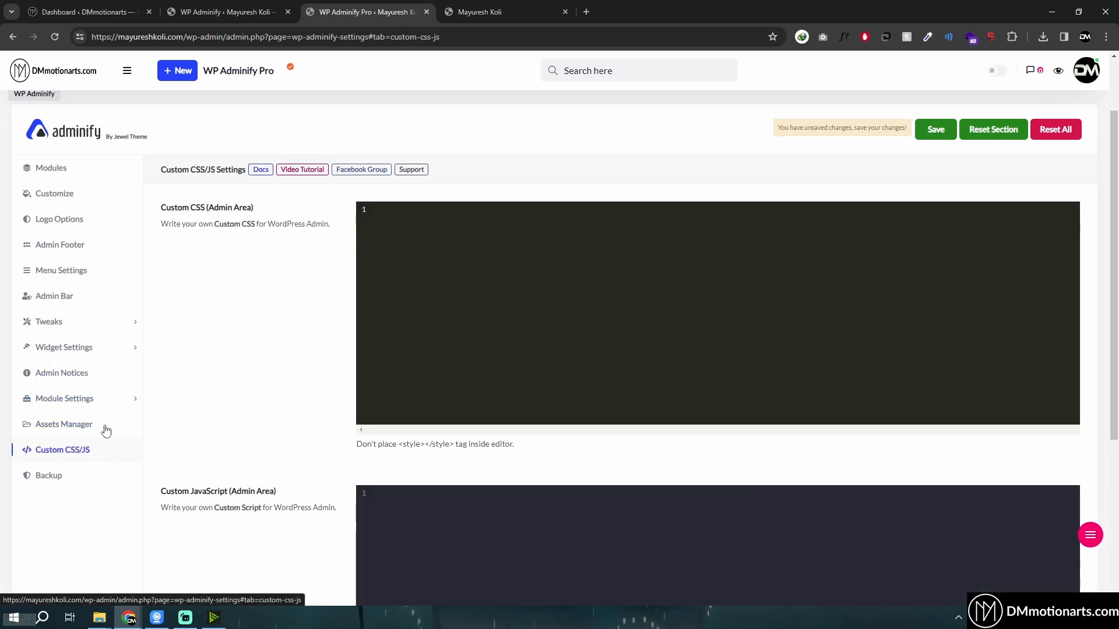
Go to the Modules section and reload the settings page, discarding the unsaved changes
left_click(57, 171)
left_click(55, 37)
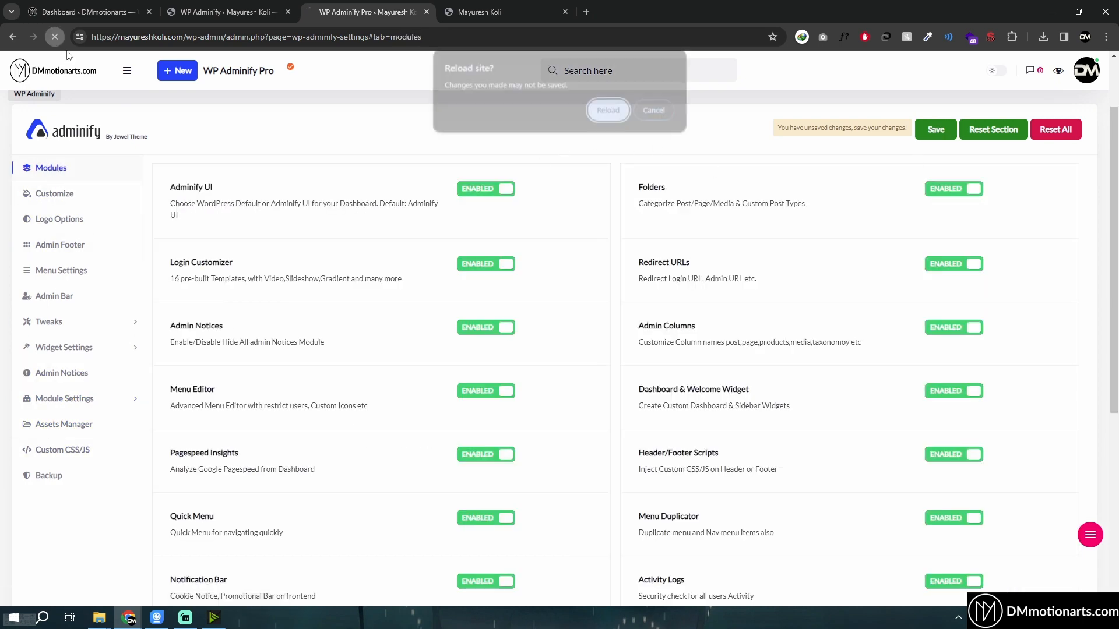
left_click(608, 110)
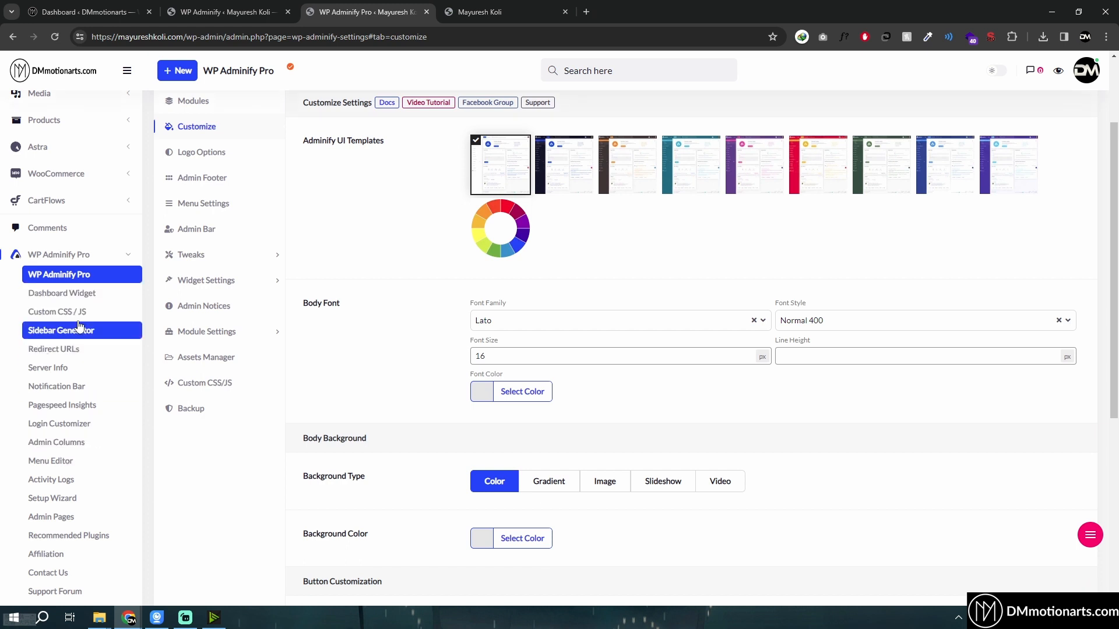
scroll(51, 461, "down", 2)
scroll(52, 398, "up", 2)
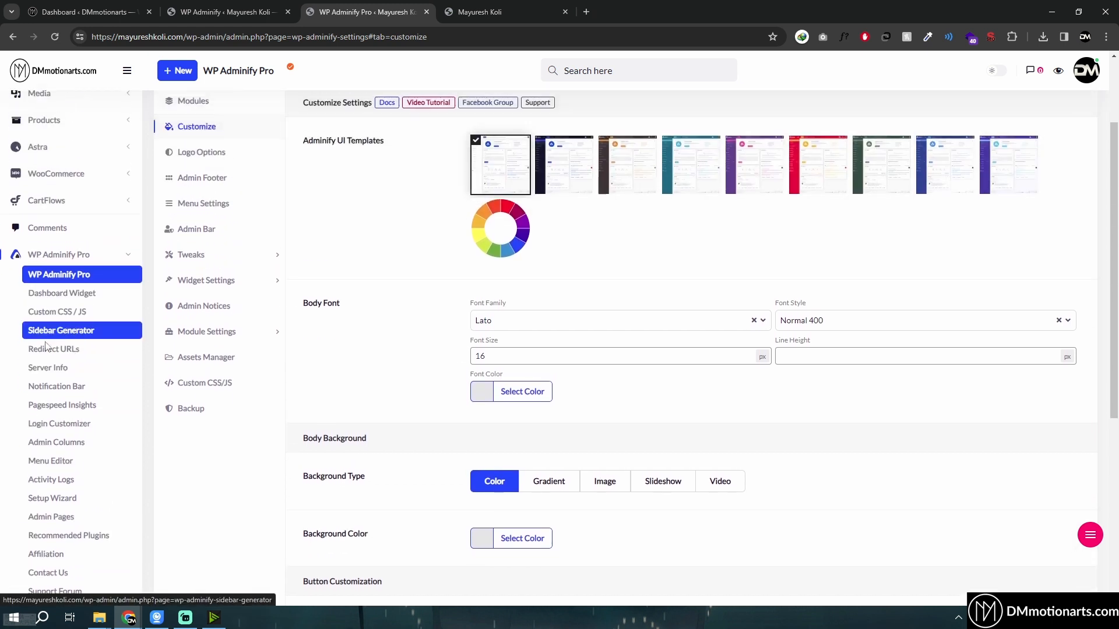
Open the Redirect URLs page, switch the dashboard to light mode, and view the Roles Redirect and Login/Register URL options
left_click(53, 352)
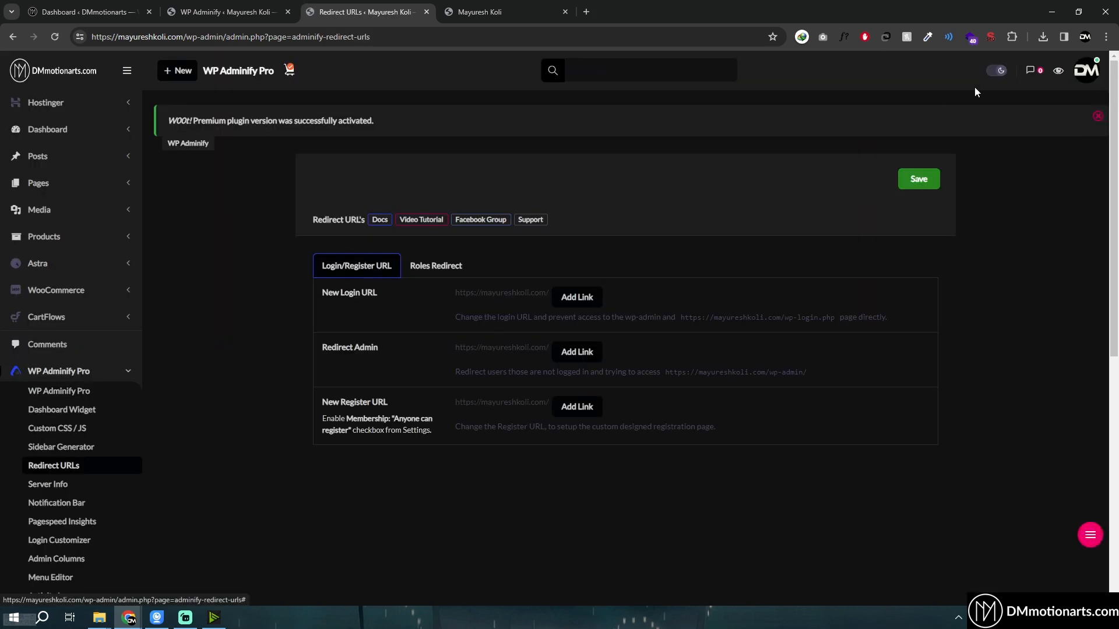
left_click(996, 71)
left_click(437, 267)
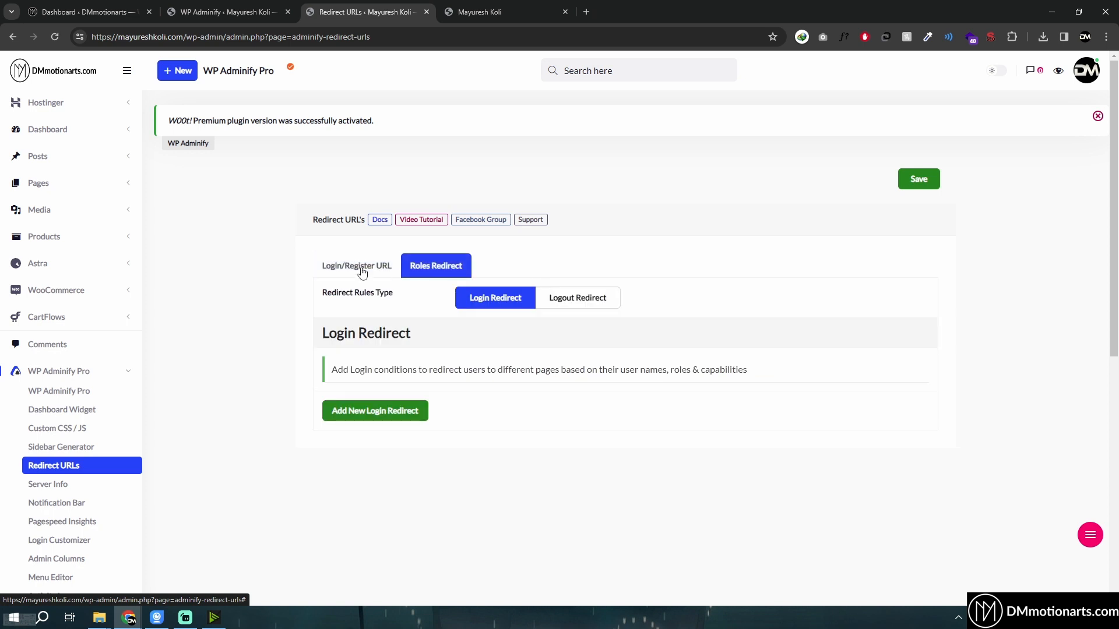
left_click(362, 269)
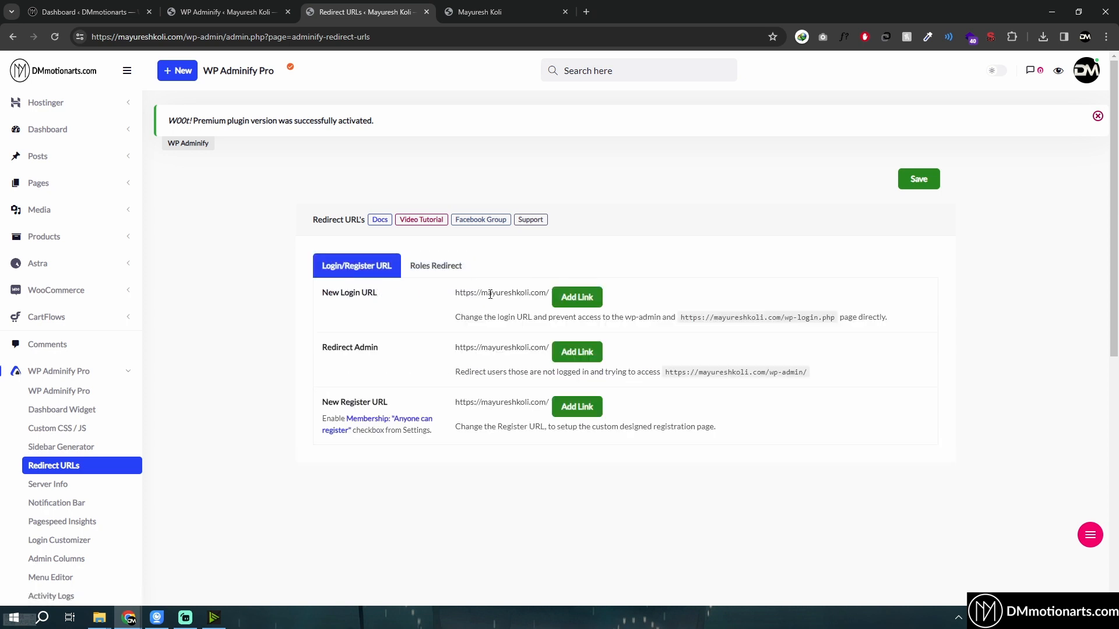
Examine the New Login URL option and its description about preventing direct access to the default login page
left_click_drag(495, 316, 522, 317)
left_click_drag(542, 319, 636, 322)
left_click_drag(647, 321, 657, 321)
left_click_drag(332, 293, 412, 300)
left_click(383, 295)
left_click(314, 293)
left_click(412, 299)
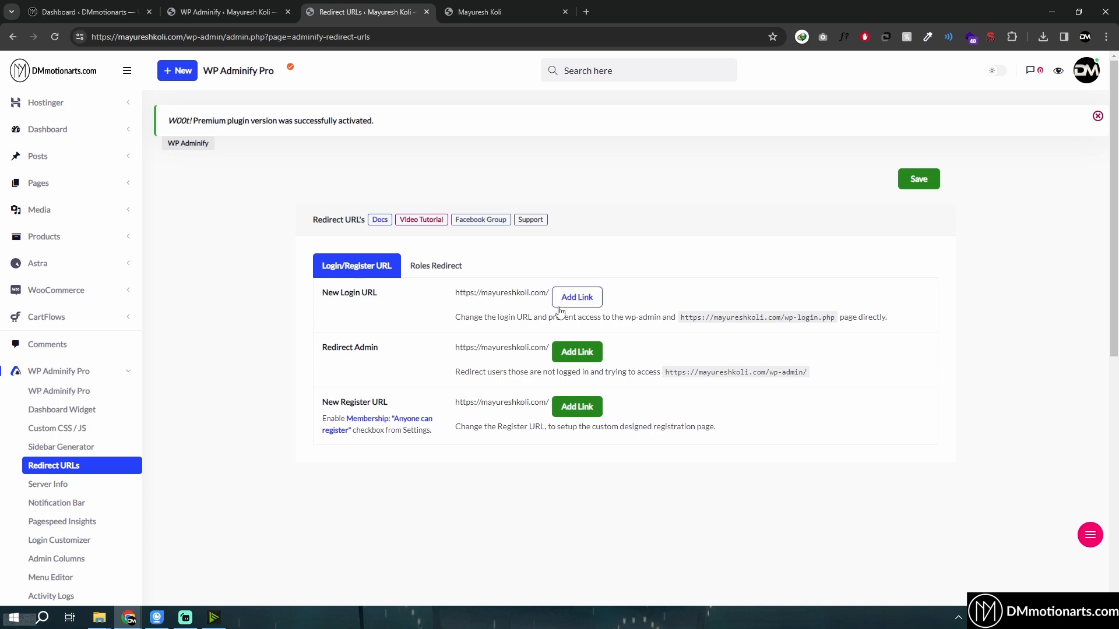
Highlight the wp-login.php address in the New Login URL description and load the site's wp-admin address in the incognito window
left_click_drag(681, 317, 823, 317)
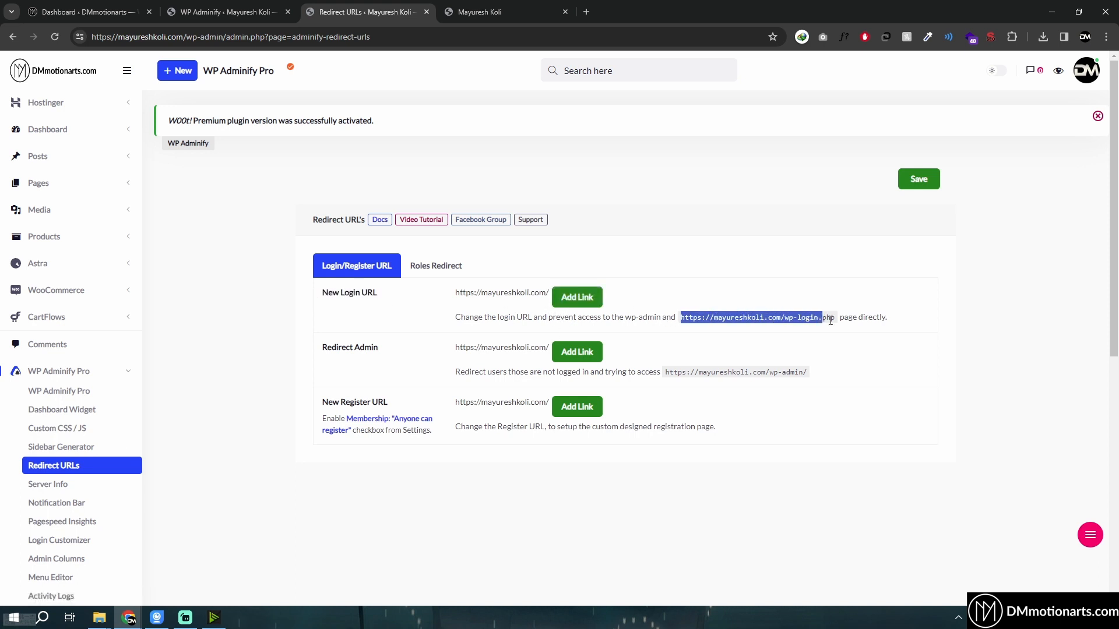
left_click(824, 318)
left_click(337, 569)
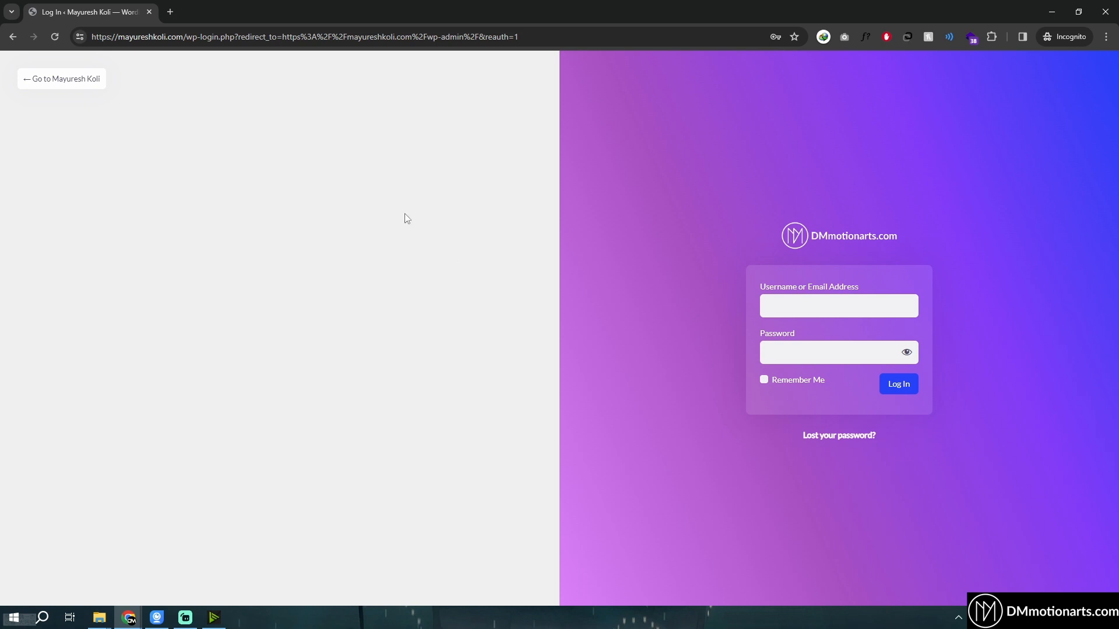
left_click_drag(188, 39, 557, 38)
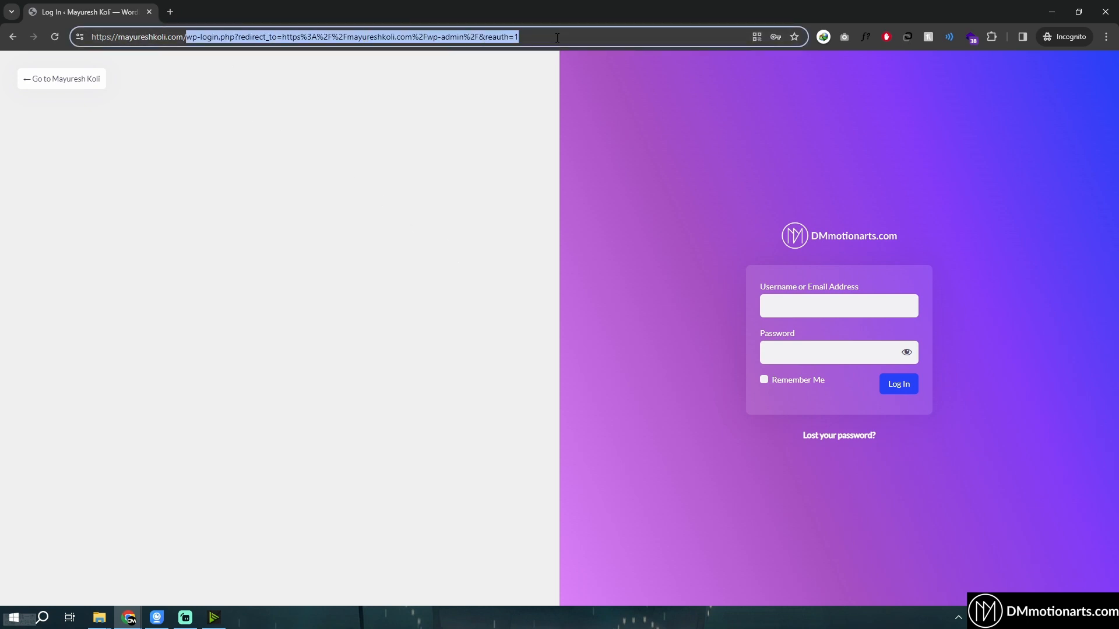
type("wp-a")
key("Return")
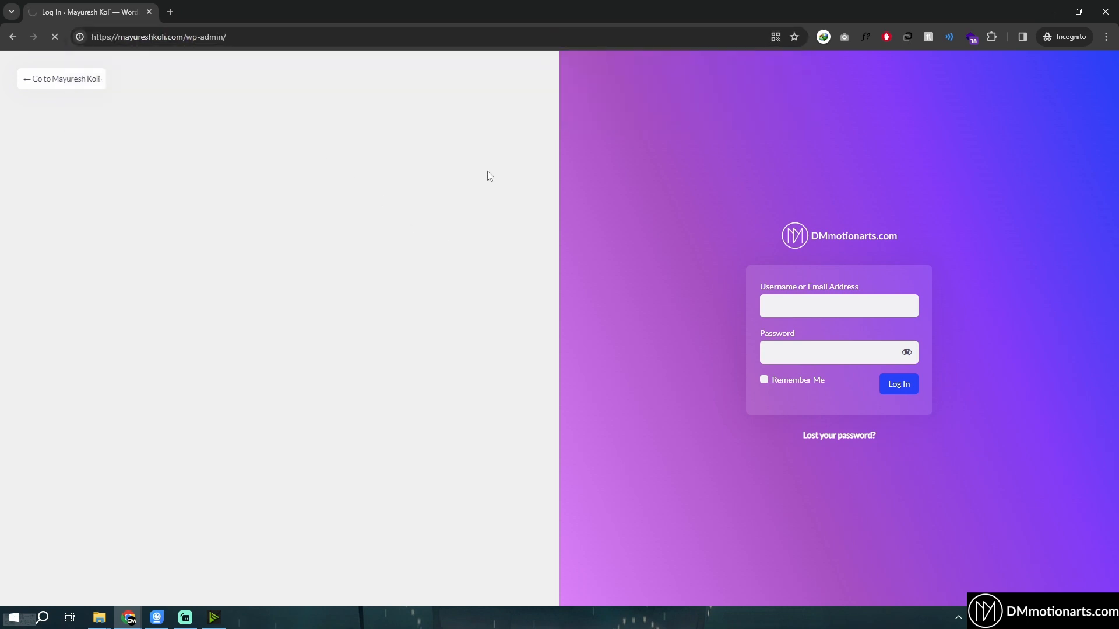
Return to the Redirect URLs page and read the Login Redirect description under Roles Redirect
mouse_move(129, 617)
left_click(189, 563)
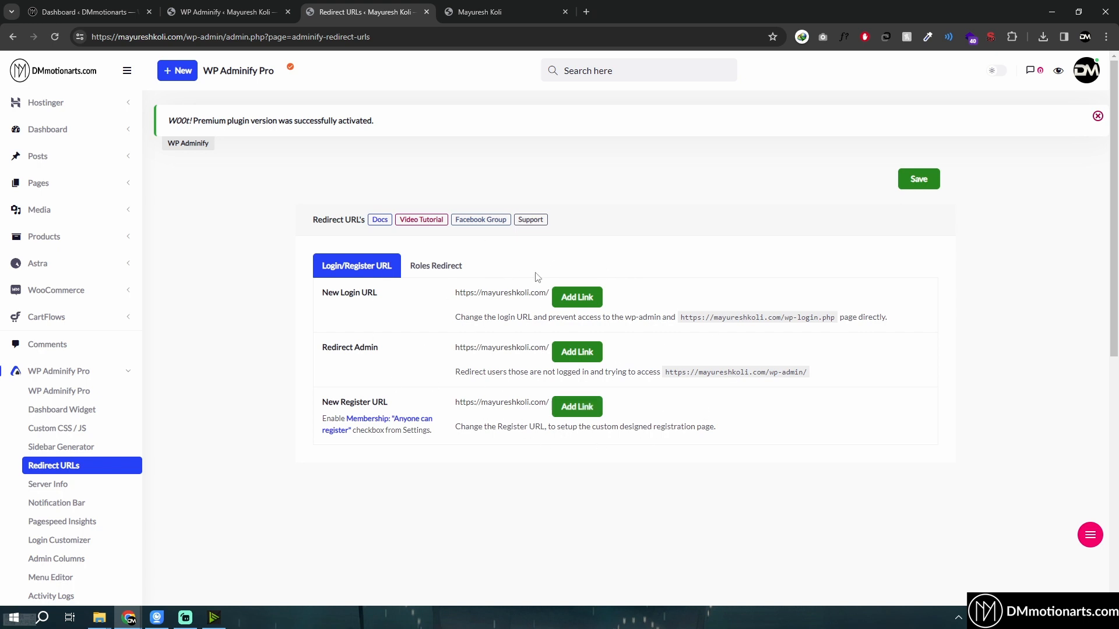
left_click(433, 267)
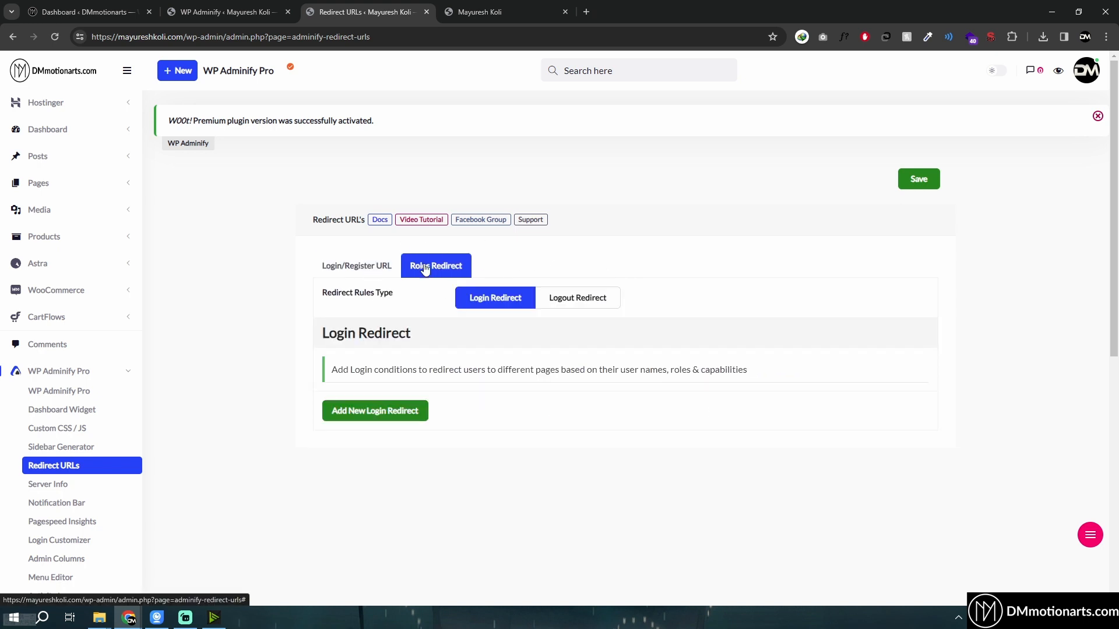
left_click_drag(389, 370, 491, 373)
left_click_drag(530, 372, 603, 374)
left_click_drag(629, 374, 650, 375)
left_click(664, 374)
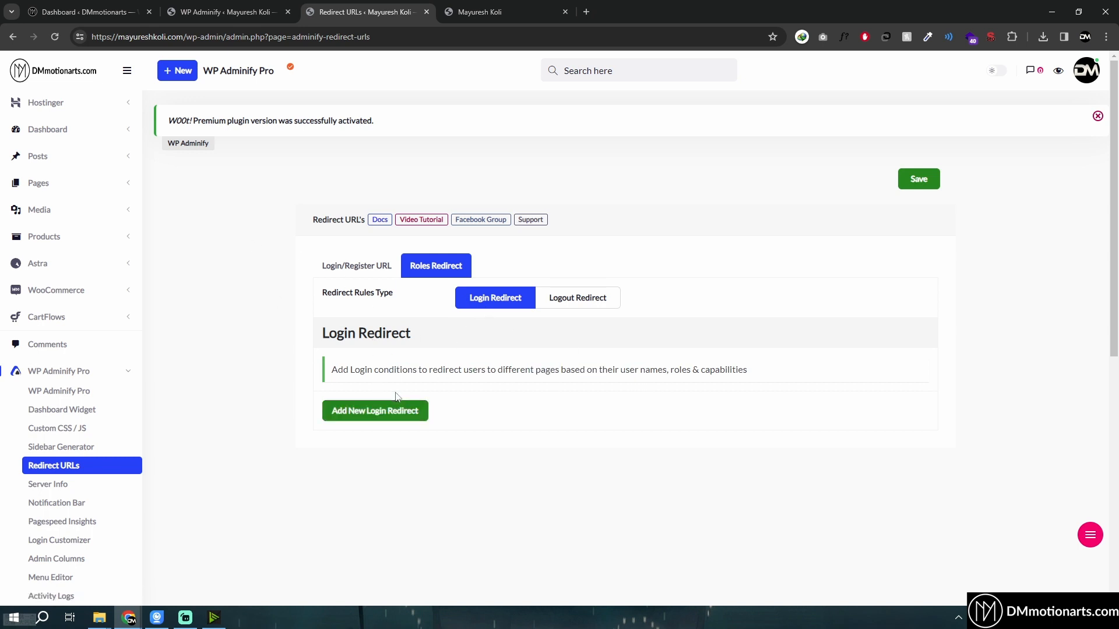
Add a login redirect rule for the Administrator user role and try to remove it
left_click(402, 411)
scroll(499, 442, "down", 1)
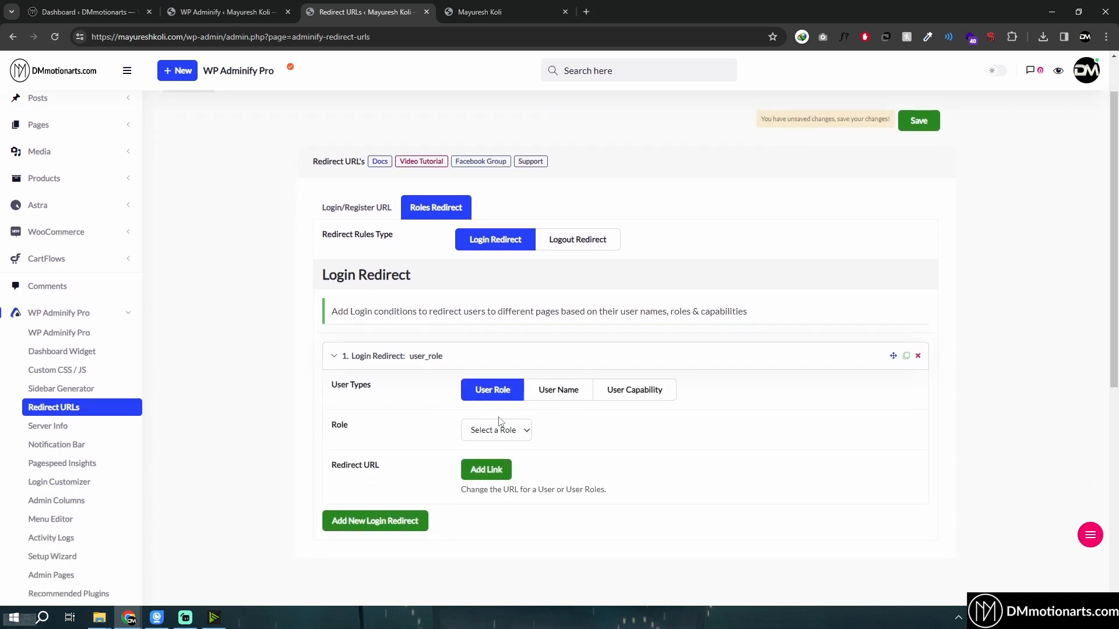
left_click(500, 430)
left_click(505, 457)
scroll(525, 417, "down", 2)
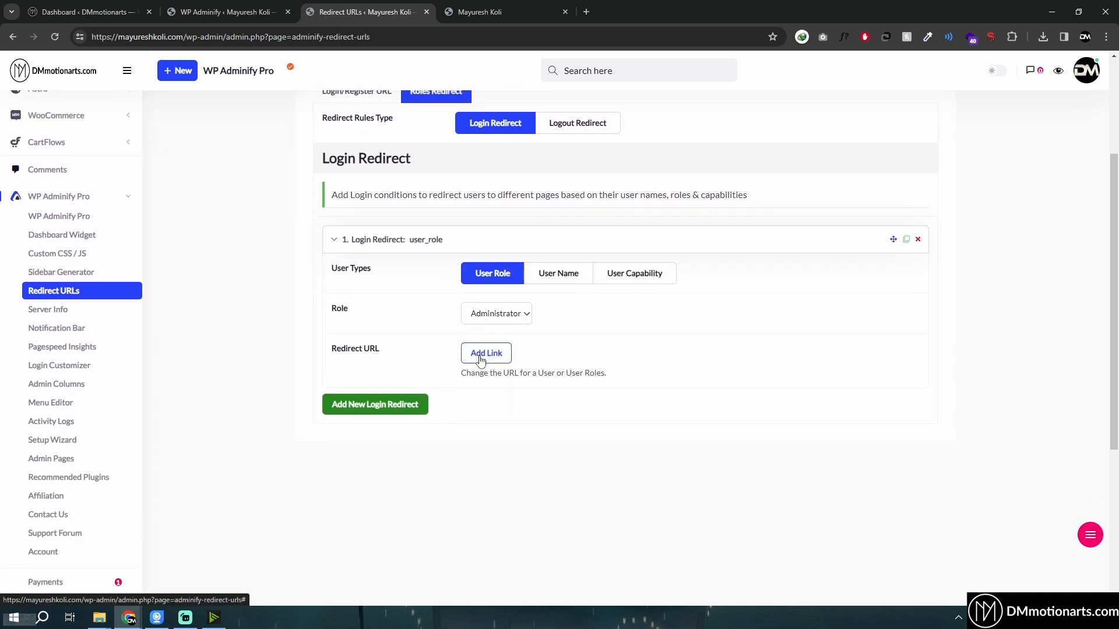
scroll(64, 196, "up", 3)
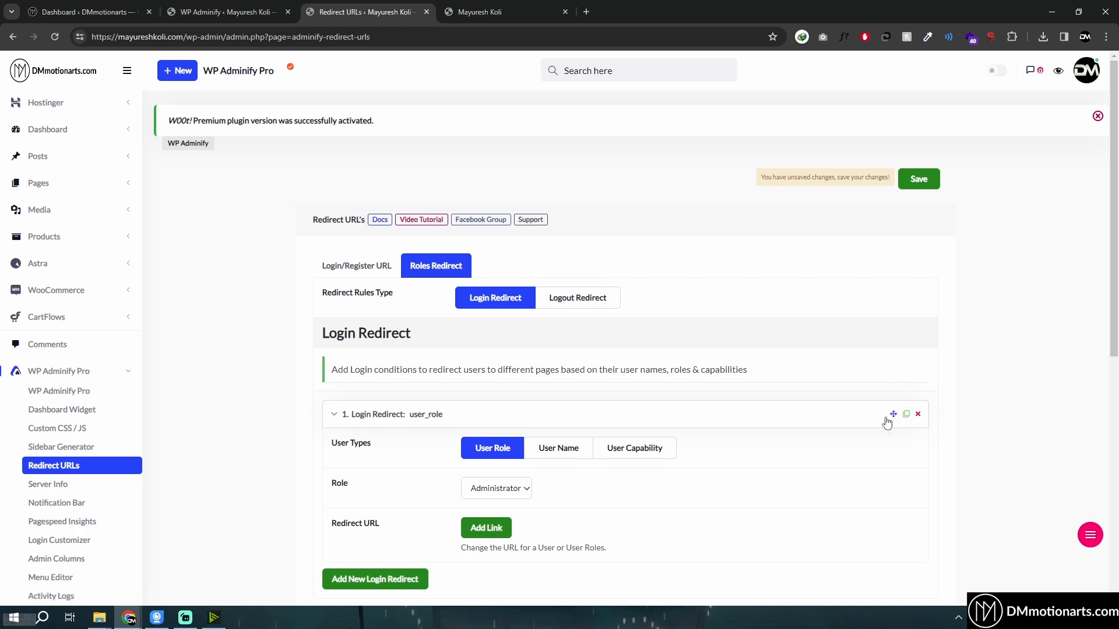
left_click(917, 415)
left_click(654, 107)
Set the login redirect rule's role to Editor and delete the rule
scroll(525, 425, "down", 1)
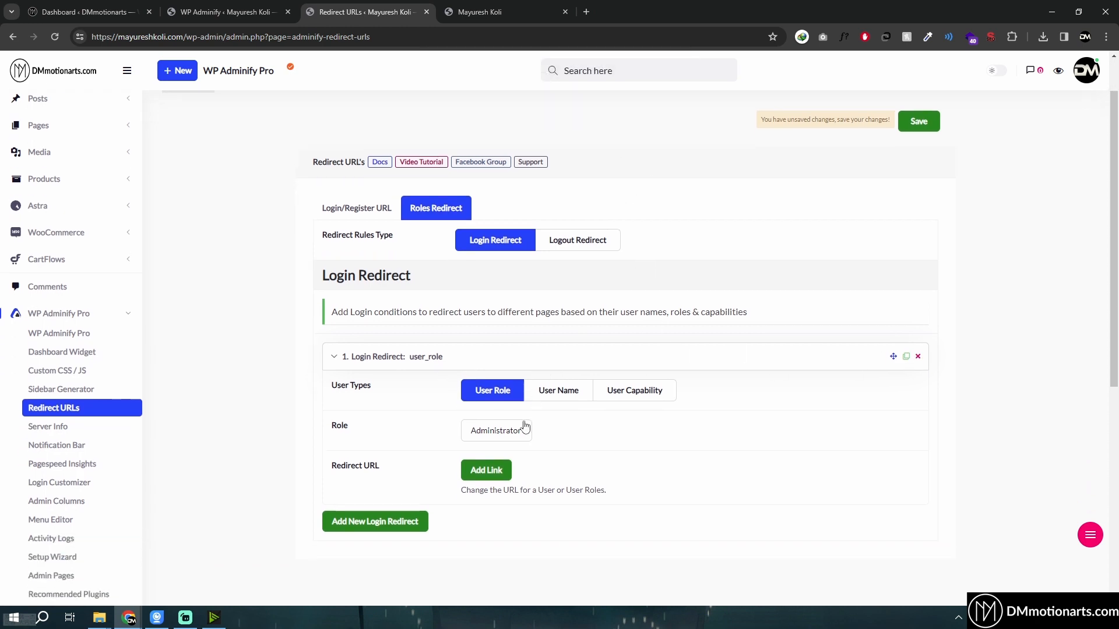
left_click(507, 434)
left_click(498, 460)
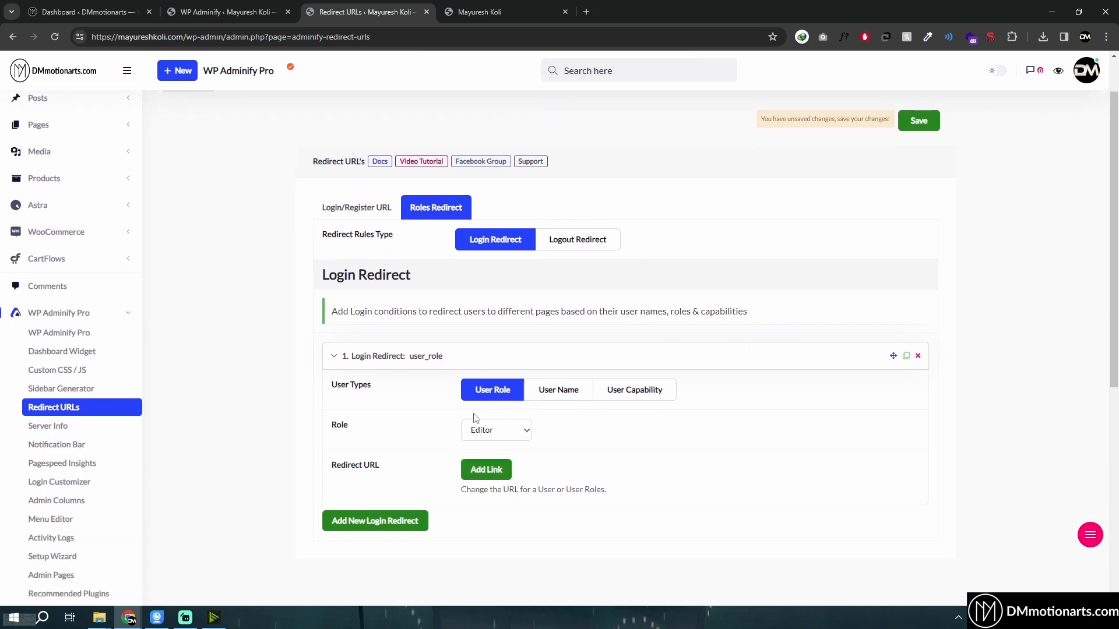
scroll(349, 459, "up", 1)
mouse_move(87, 158)
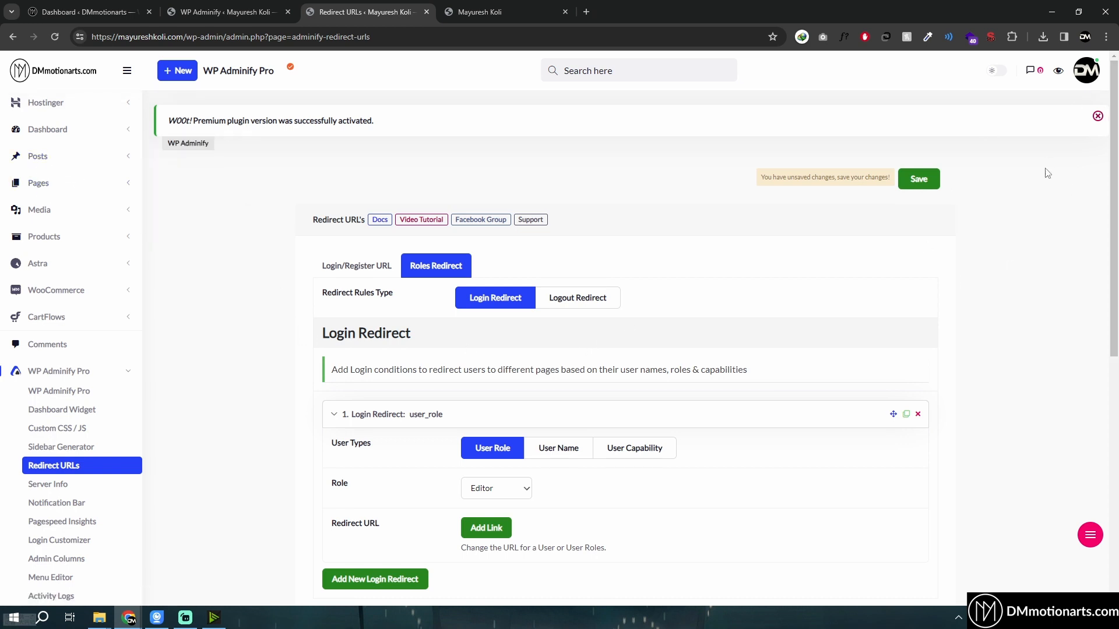
left_click(918, 414)
left_click(609, 109)
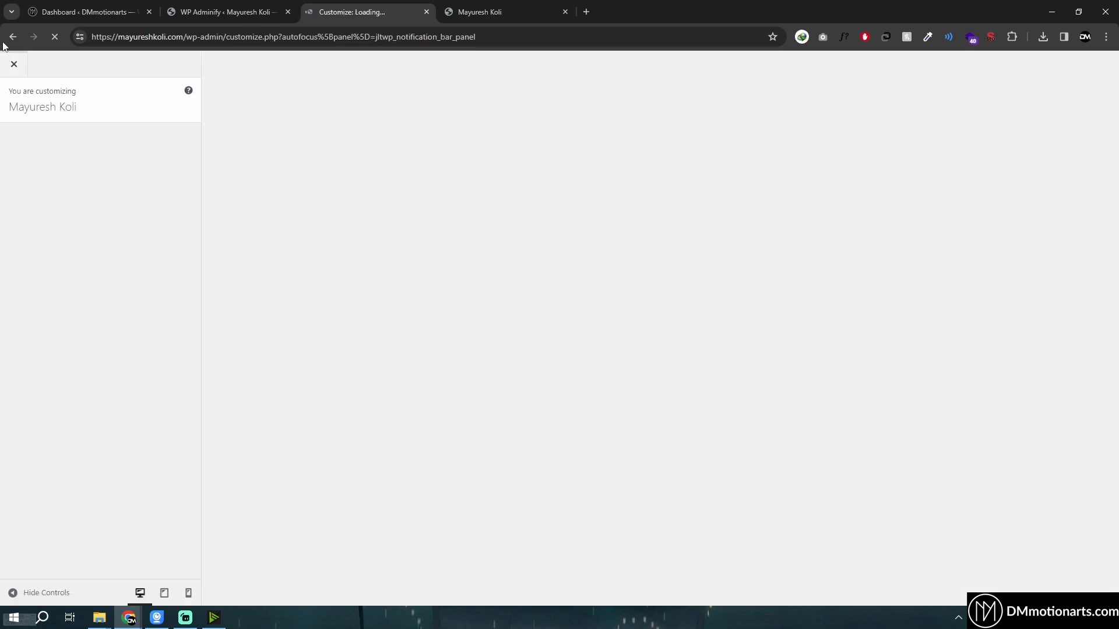
Keep Redirect URLs open in its own tab beside the Customizer and open the Notification Bar - WP Adminify settings
middle_click(12, 38)
left_click_drag(457, 5, 329, 4)
left_click(469, 4)
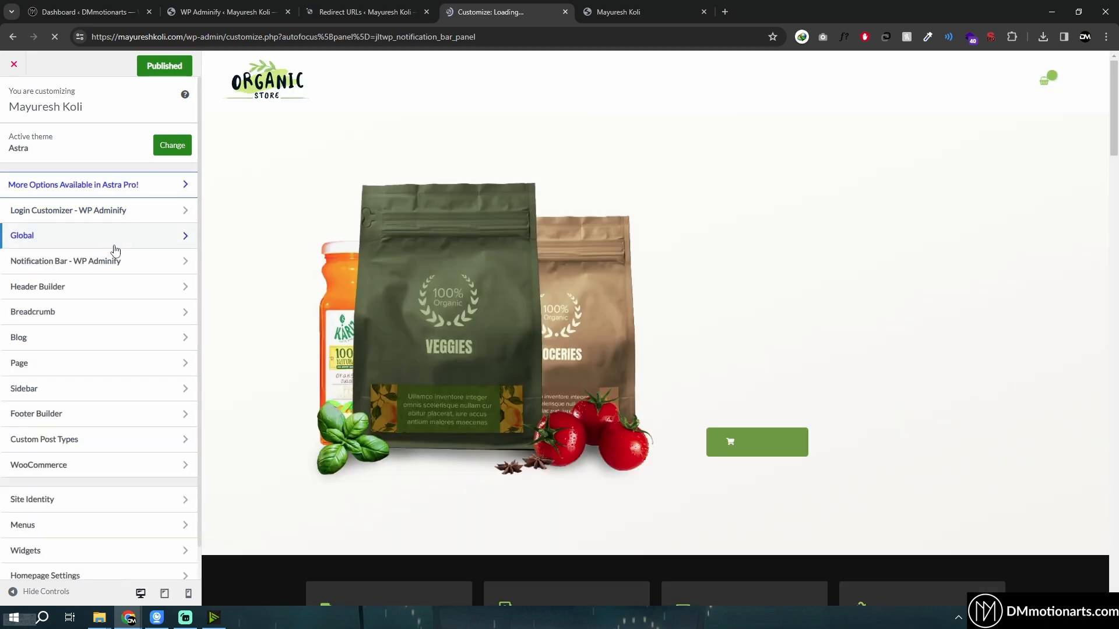
left_click(115, 261)
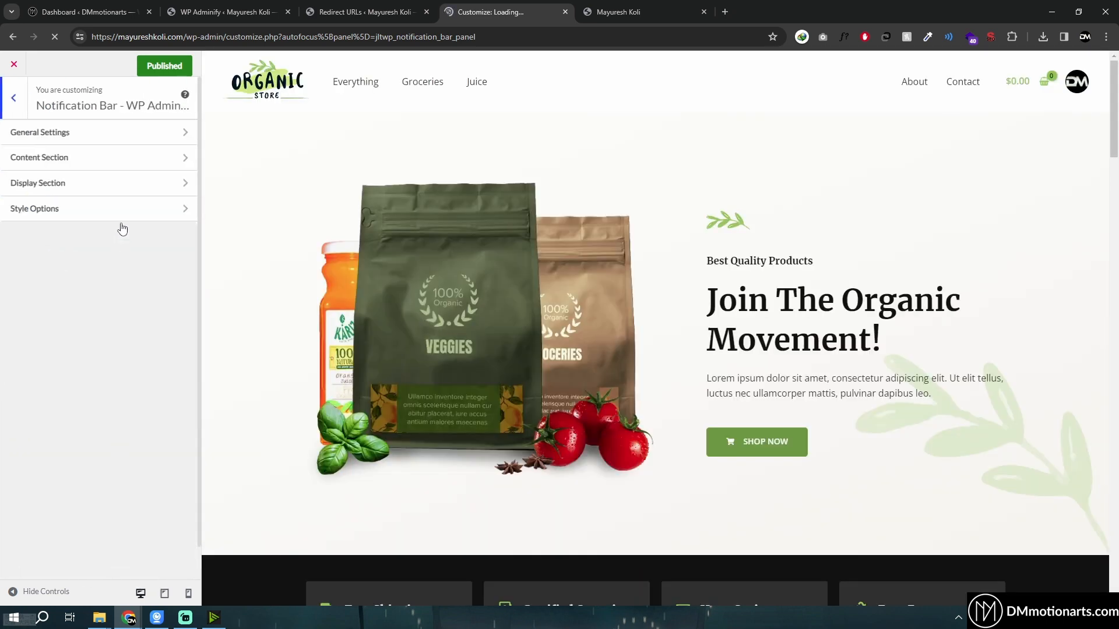
Look through the notification bar's General Settings, Content Section, Display Section and Style Options
left_click(58, 140)
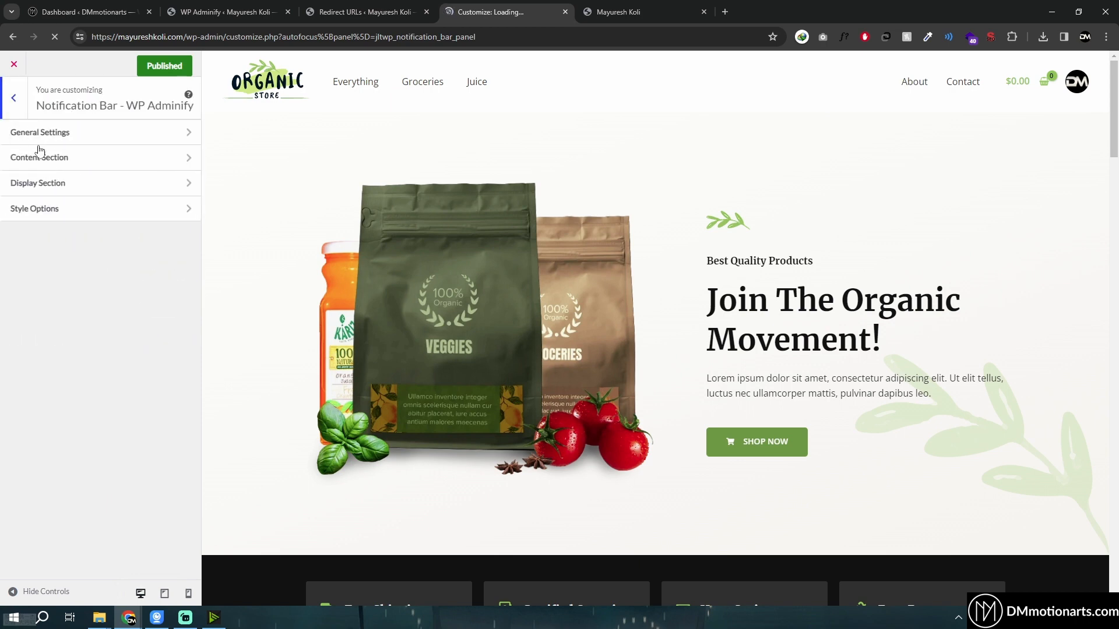
left_click(13, 99)
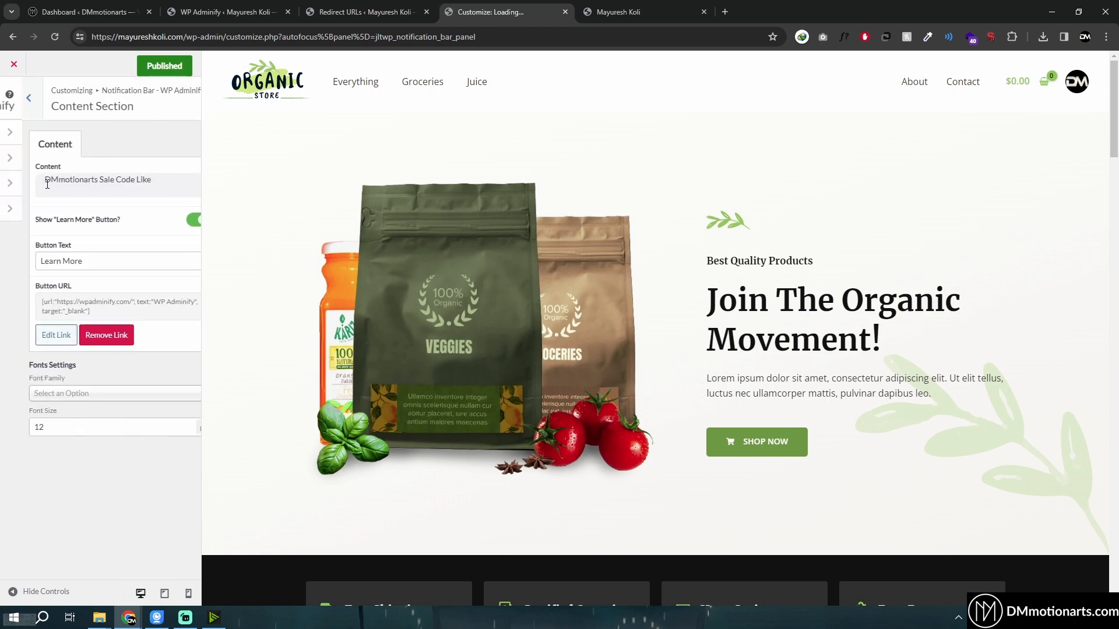
left_click(49, 166)
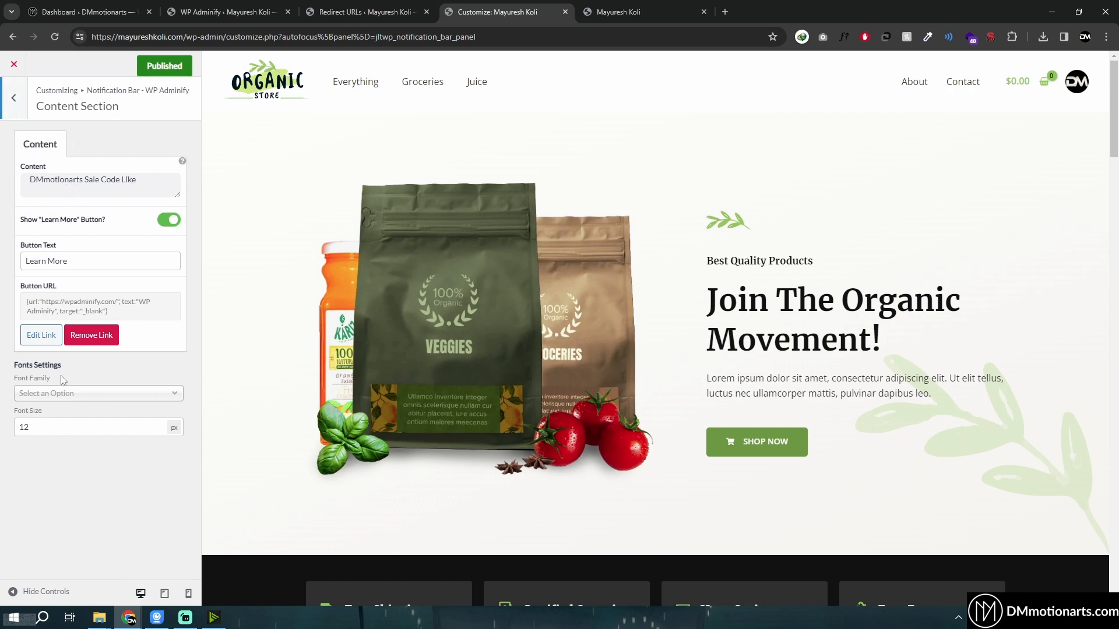
left_click(13, 98)
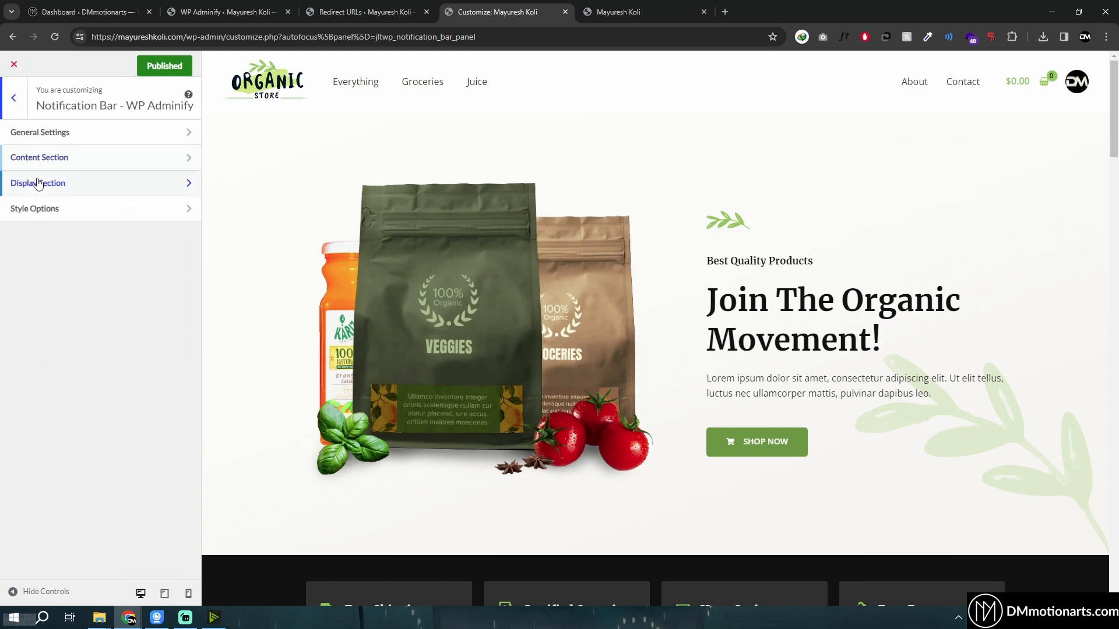
left_click(39, 182)
left_click(13, 98)
left_click(59, 211)
left_click(16, 111)
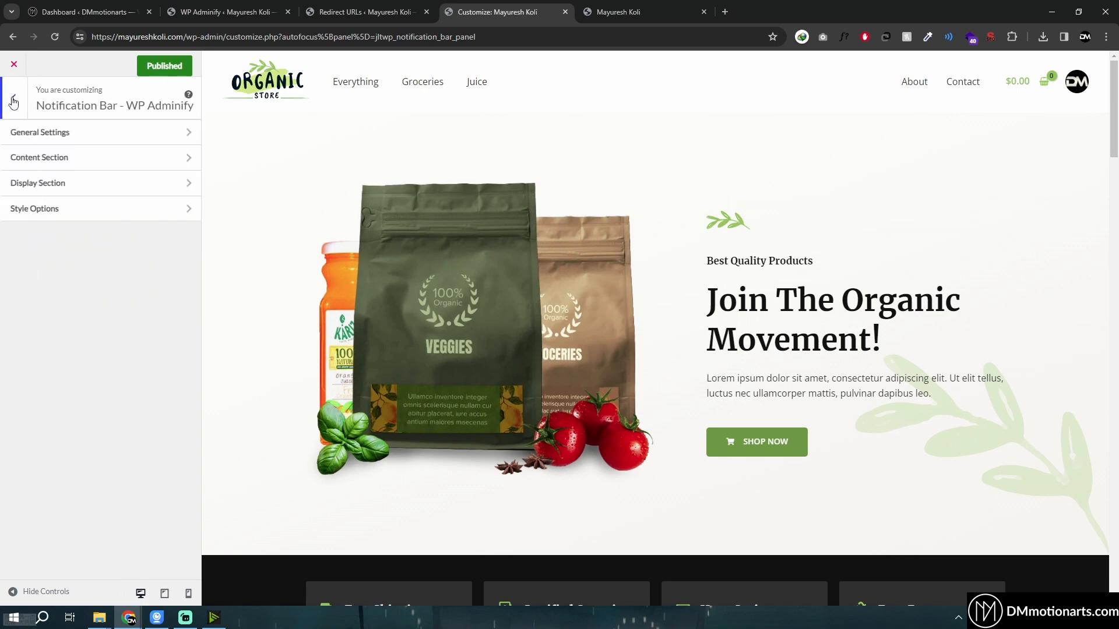
Return to the main Customizer list and view the Header Builder options
left_click(18, 117)
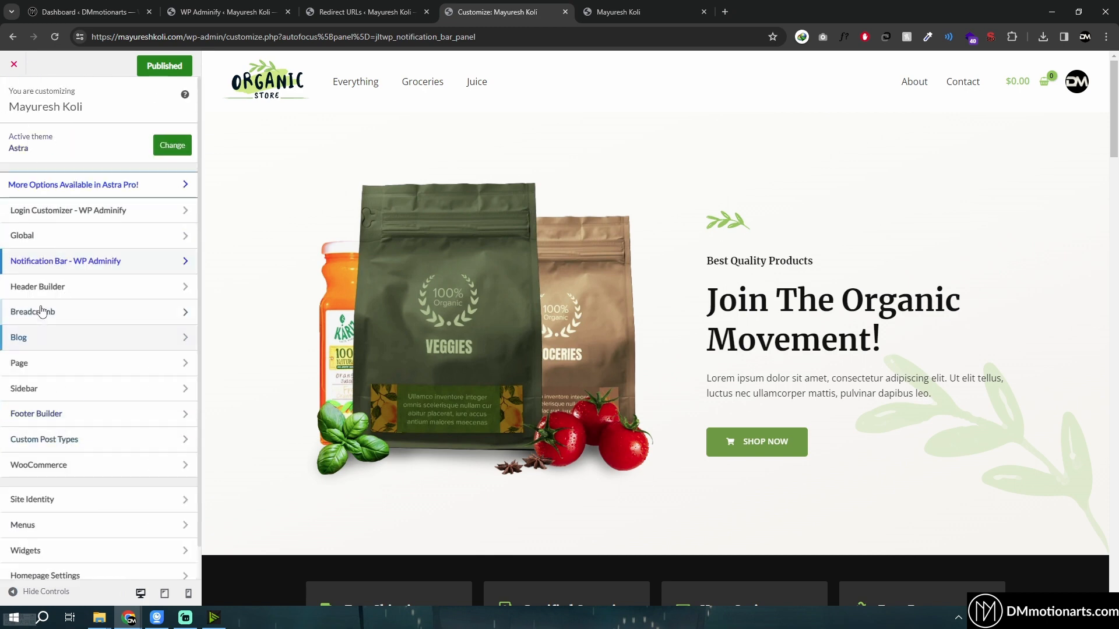
left_click(40, 287)
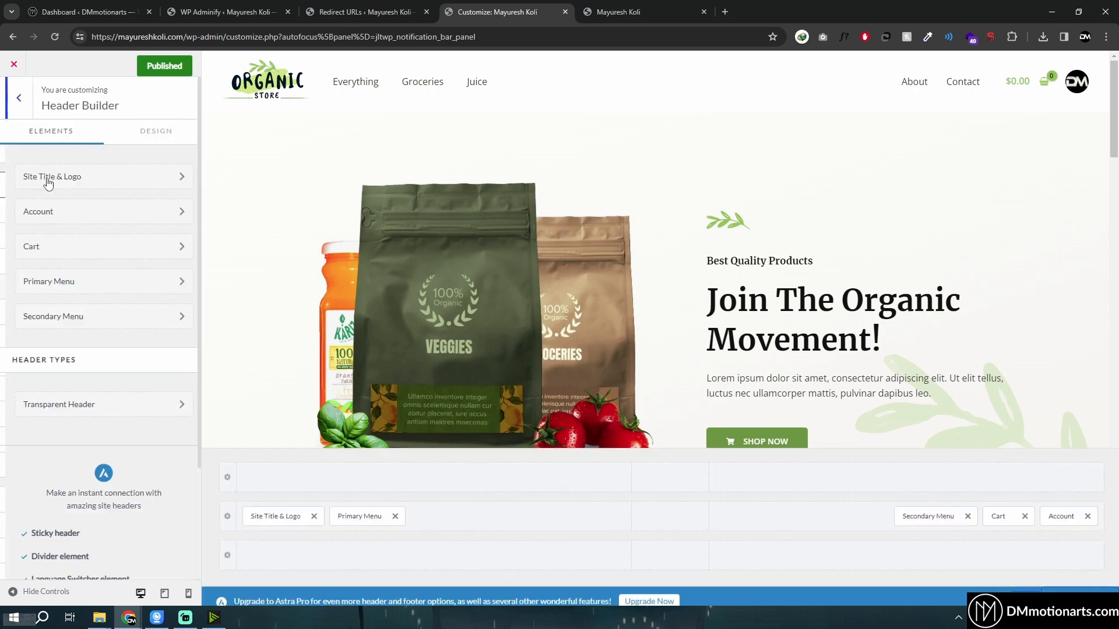
left_click(11, 105)
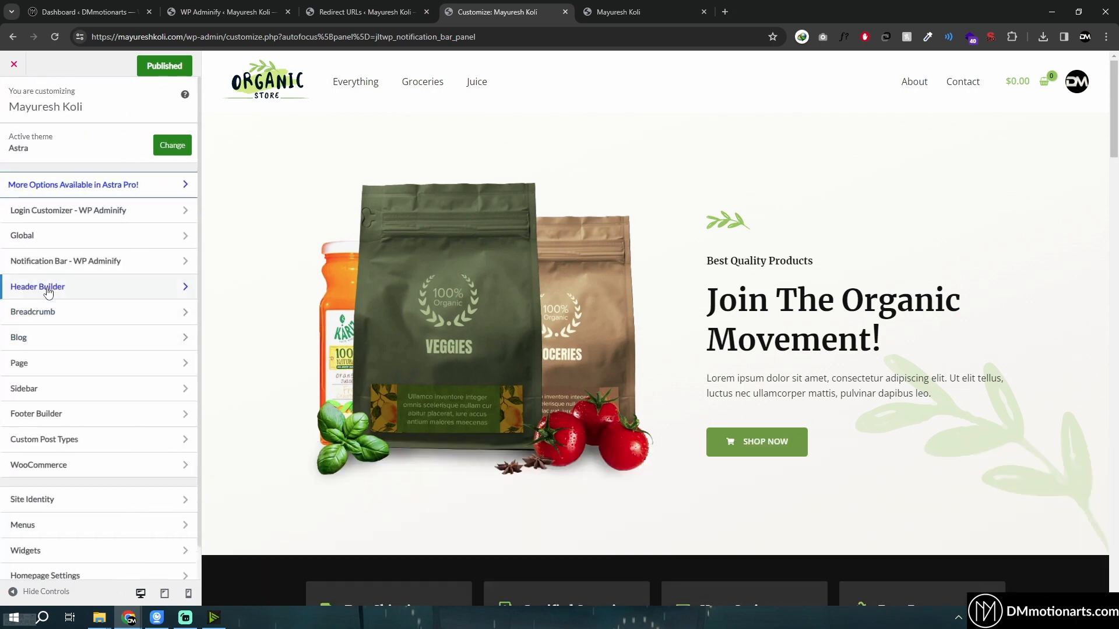
Open the Login Customizer templates, try several designs, and publish the multicolored diagonal one beside the light cloud template
left_click(81, 216)
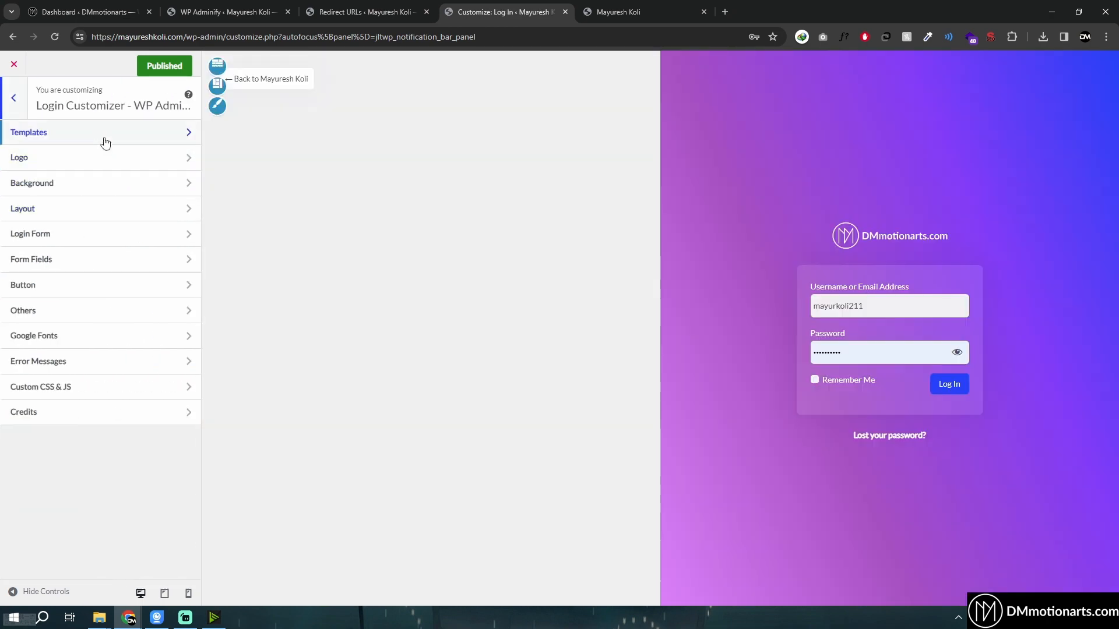
left_click(105, 143)
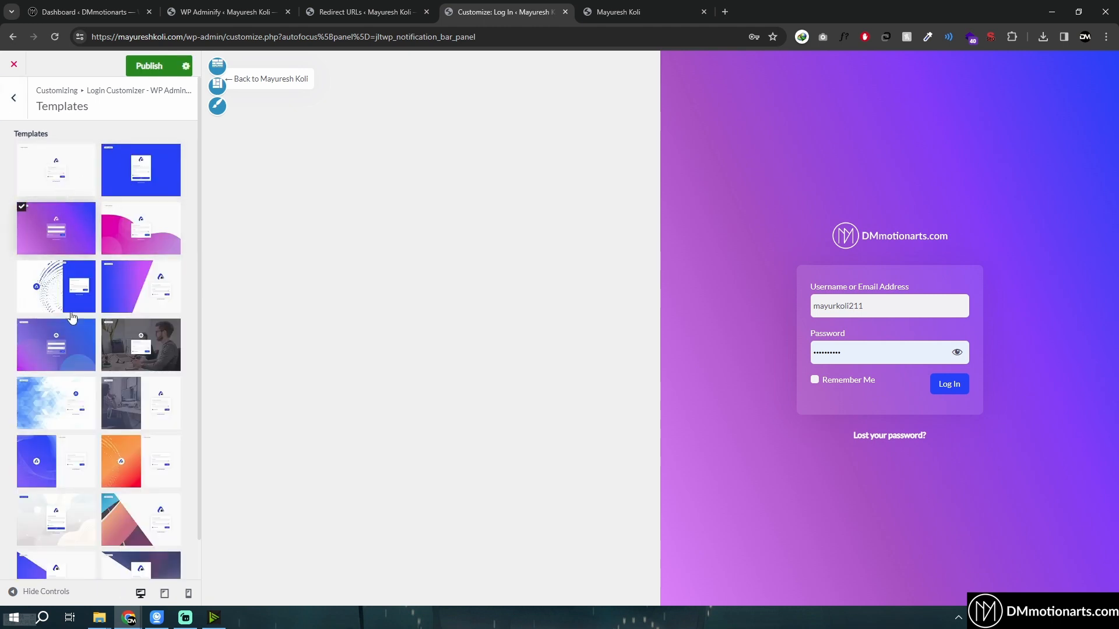
left_click(67, 291)
left_click(120, 405)
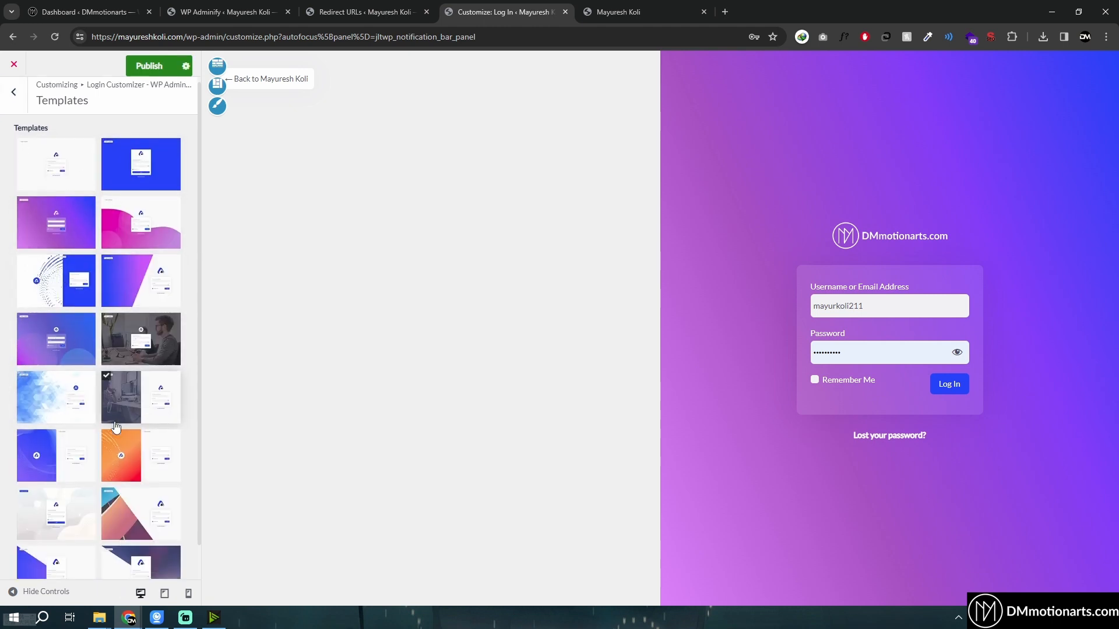
scroll(105, 431, "down", 1)
left_click(120, 473)
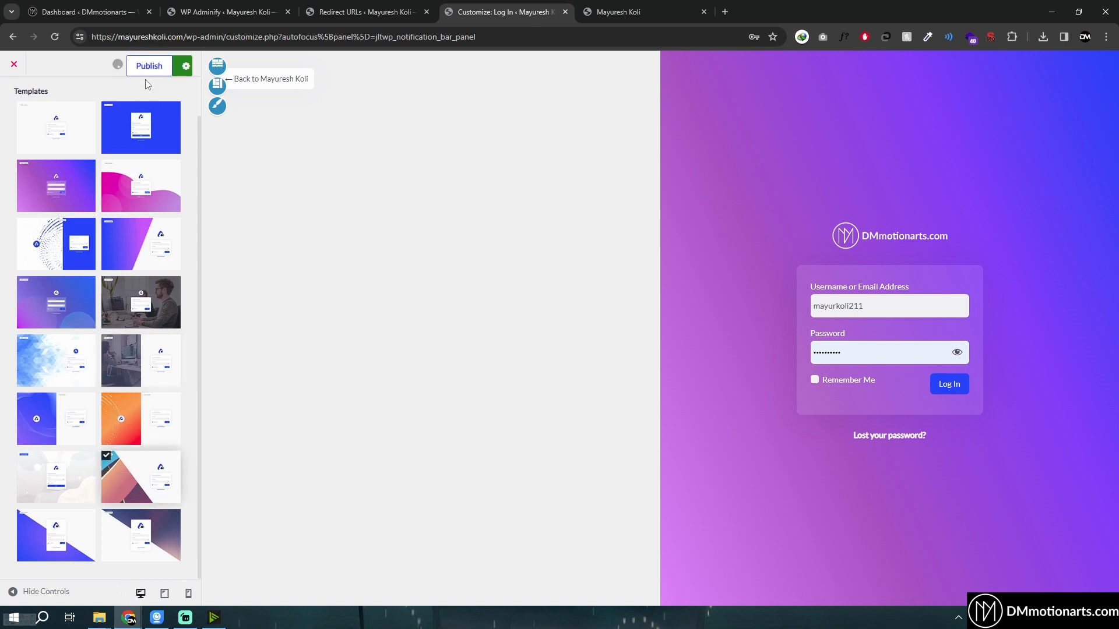
Check the published login page design in the incognito window and return to the Customizer
mouse_move(128, 618)
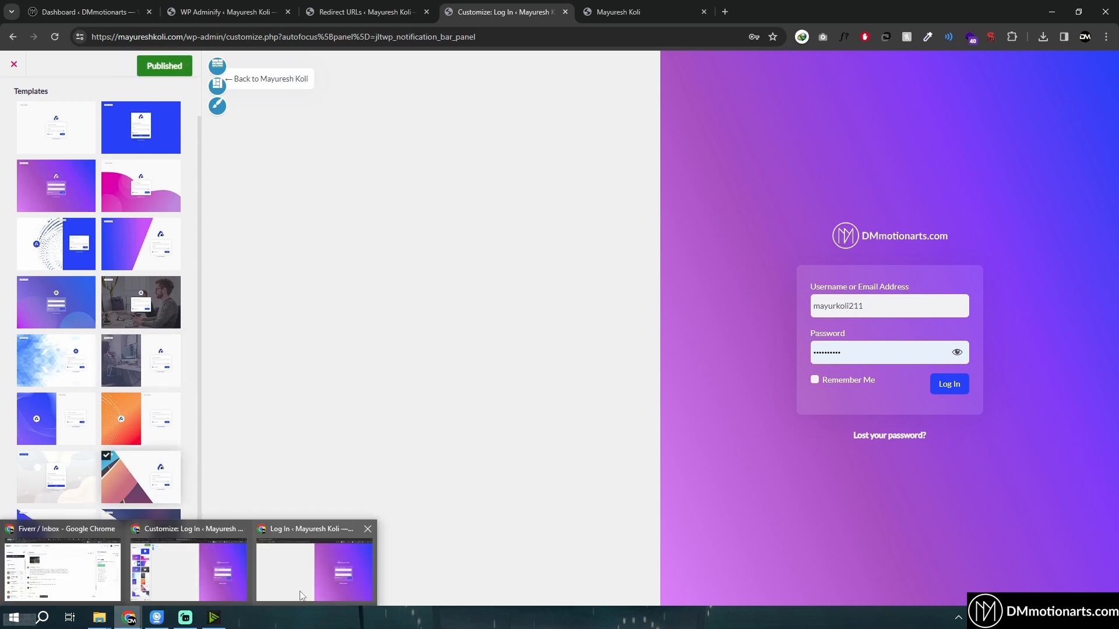
left_click(309, 562)
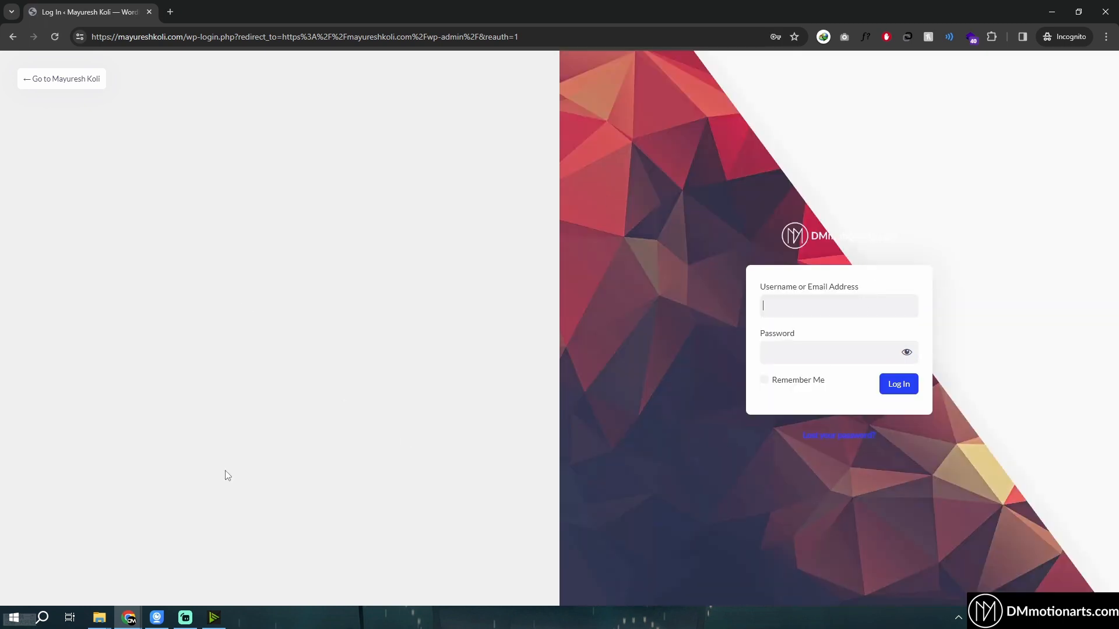
mouse_move(129, 618)
left_click(187, 559)
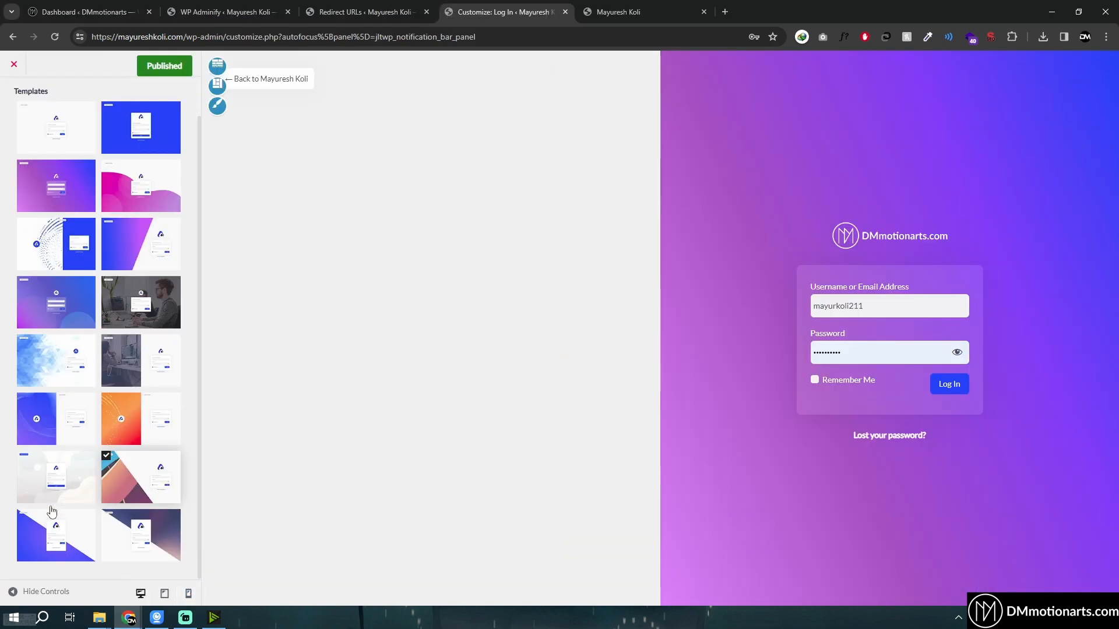
Set the login page layout to the single full-width column and publish the change
scroll(51, 511, "up", 2)
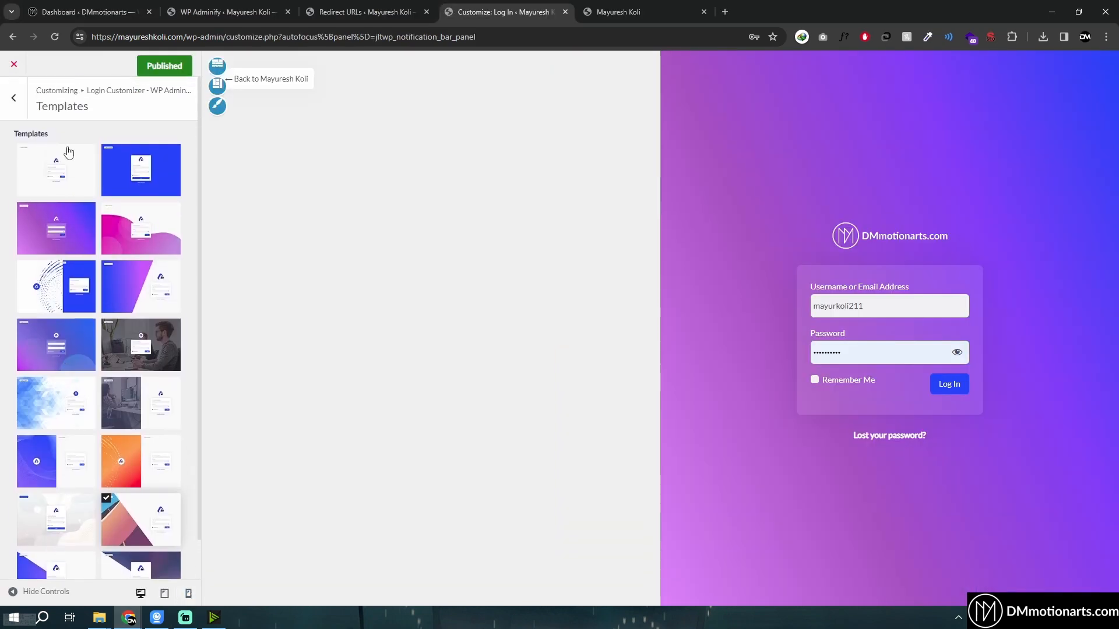
scroll(127, 414, "down", 2)
scroll(127, 413, "up", 2)
left_click(14, 98)
left_click(63, 211)
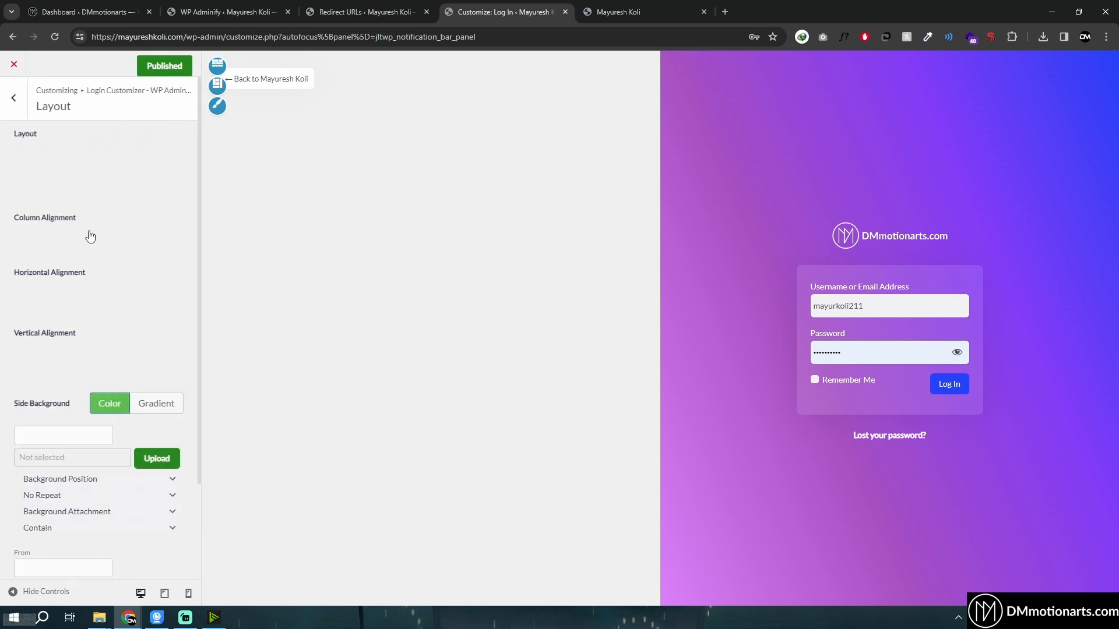
left_click(52, 190)
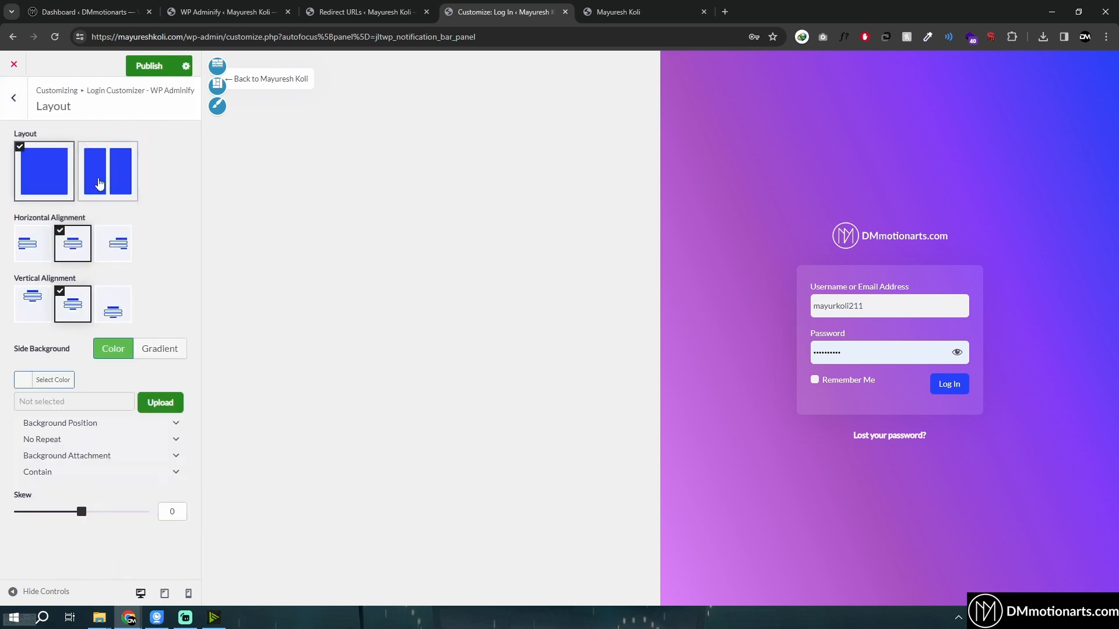
left_click(151, 66)
mouse_move(129, 618)
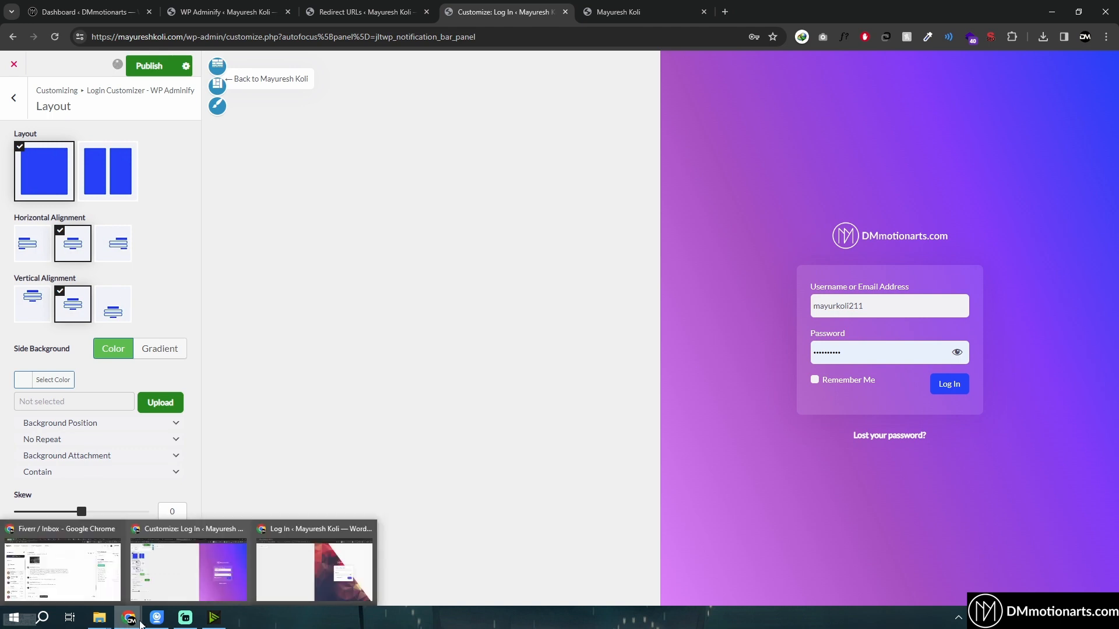
Check how the login page looks in the incognito window after publishing the layout, and return to the Customizer
left_click(326, 576)
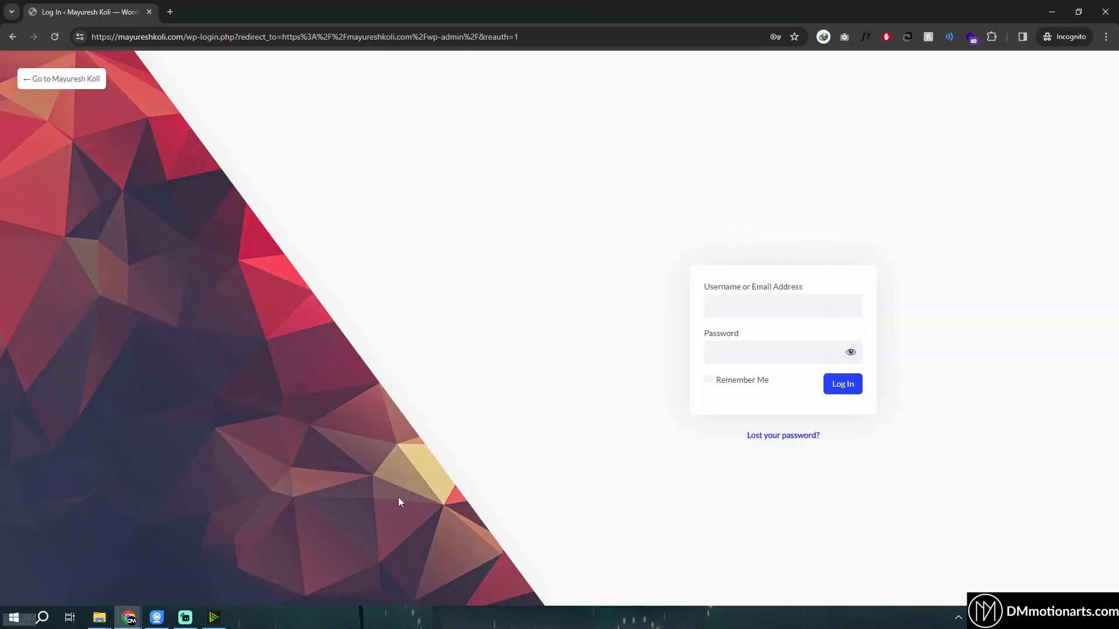
mouse_move(128, 618)
left_click(192, 574)
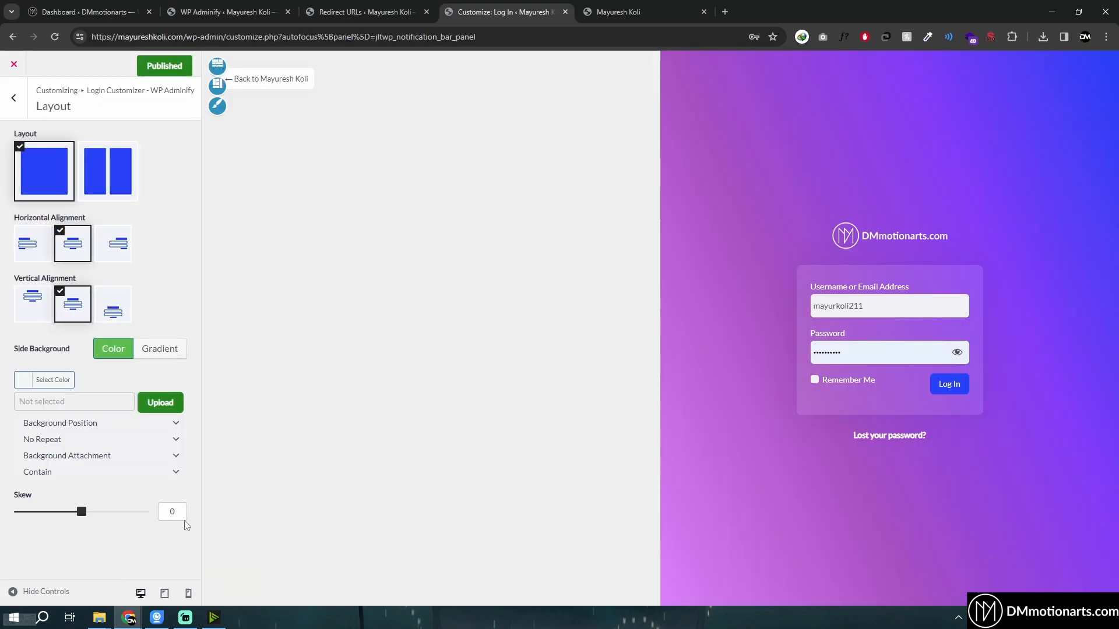
Open the Login Form section of the Login Customizer and review its background, size, spacing, border and box shadow options
left_click(13, 98)
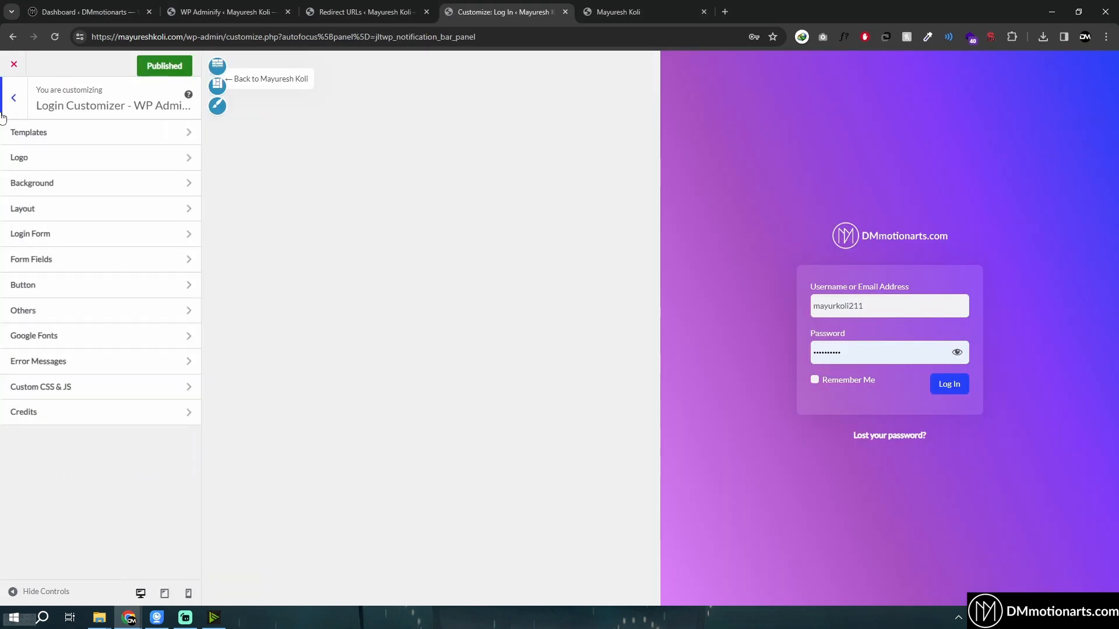
left_click(36, 237)
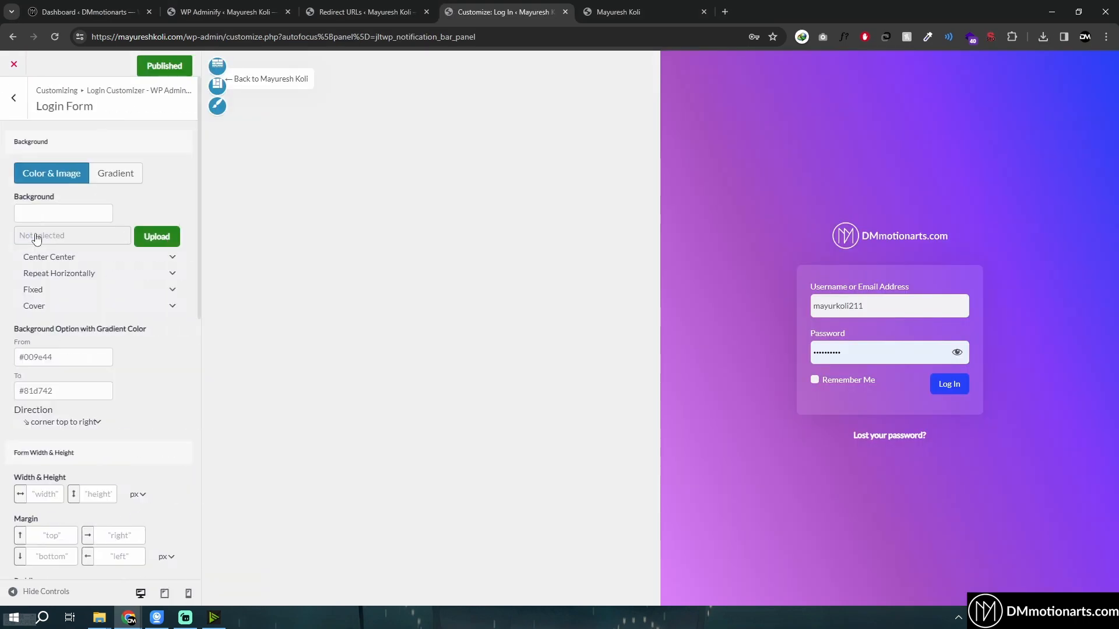
scroll(33, 262, "down", 6)
scroll(46, 426, "down", 3)
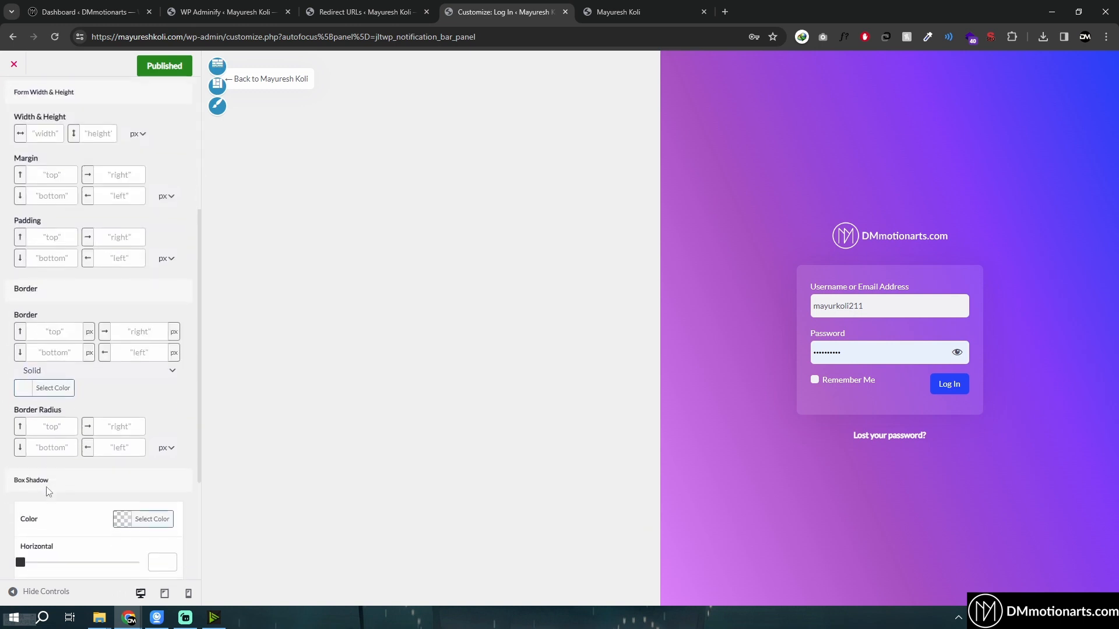
scroll(48, 379, "up", 7)
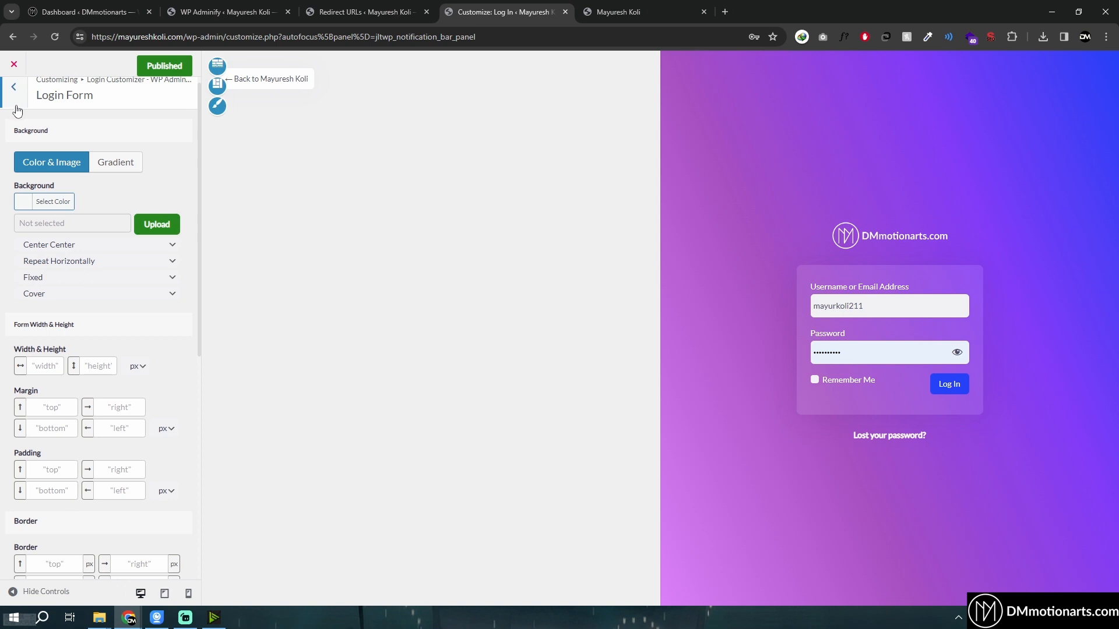
Open the Form Fields section and clear the prefilled username and password in the login form preview
left_click(16, 105)
left_click(41, 259)
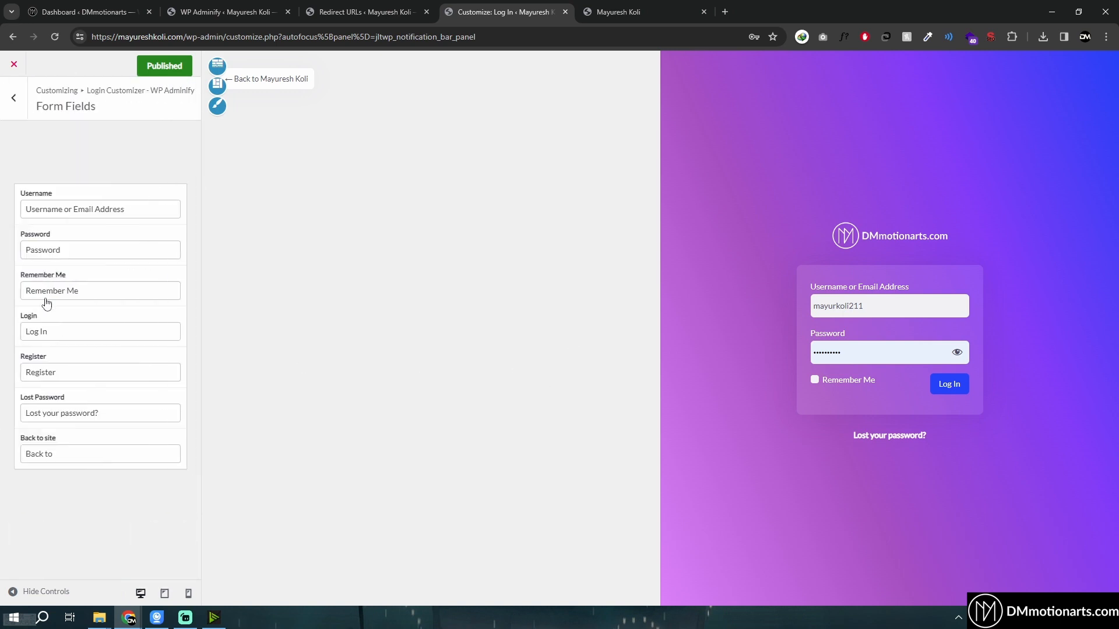
triple_click(65, 210)
double_click(833, 303)
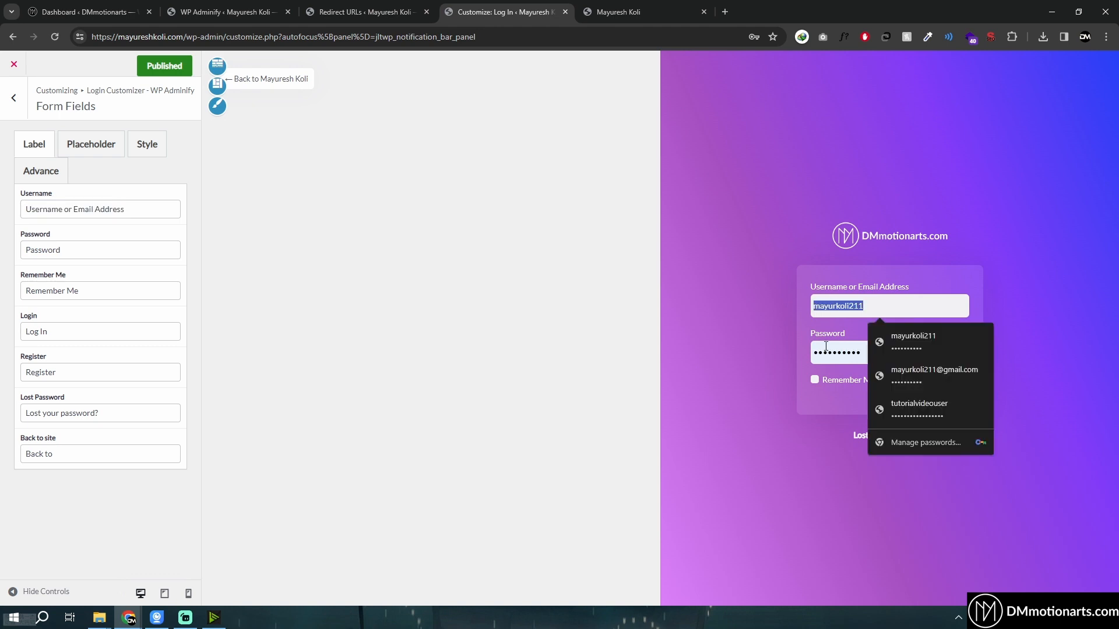
key("BackSpace")
double_click(826, 351)
key("BackSpace")
left_click(636, 341)
Change the login form's Username label to "Add our Username"
double_click(83, 210)
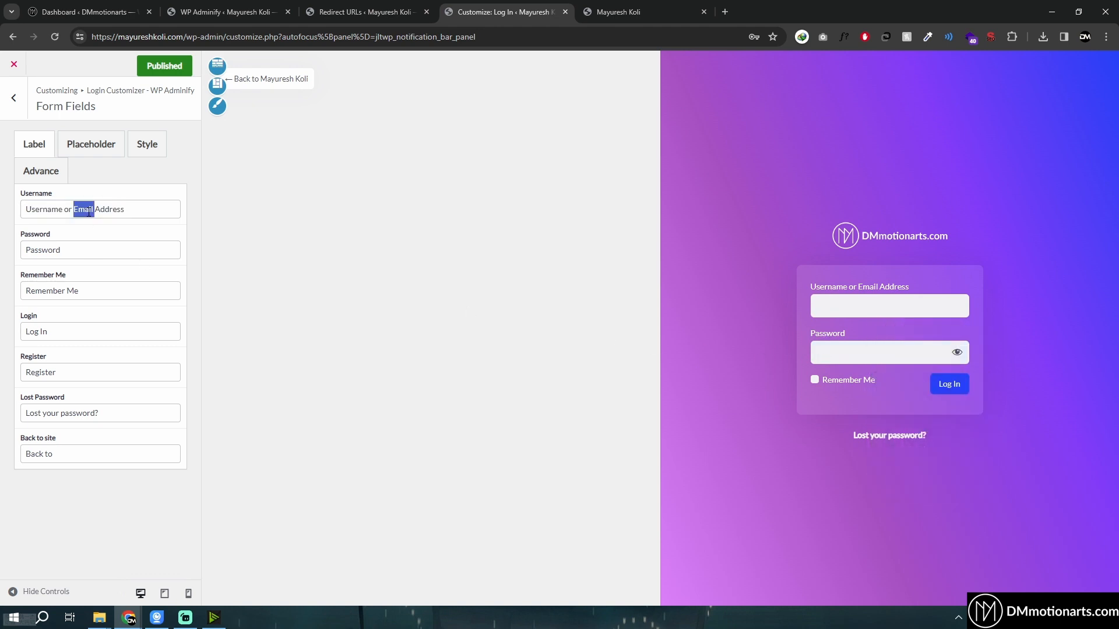
triple_click(89, 212)
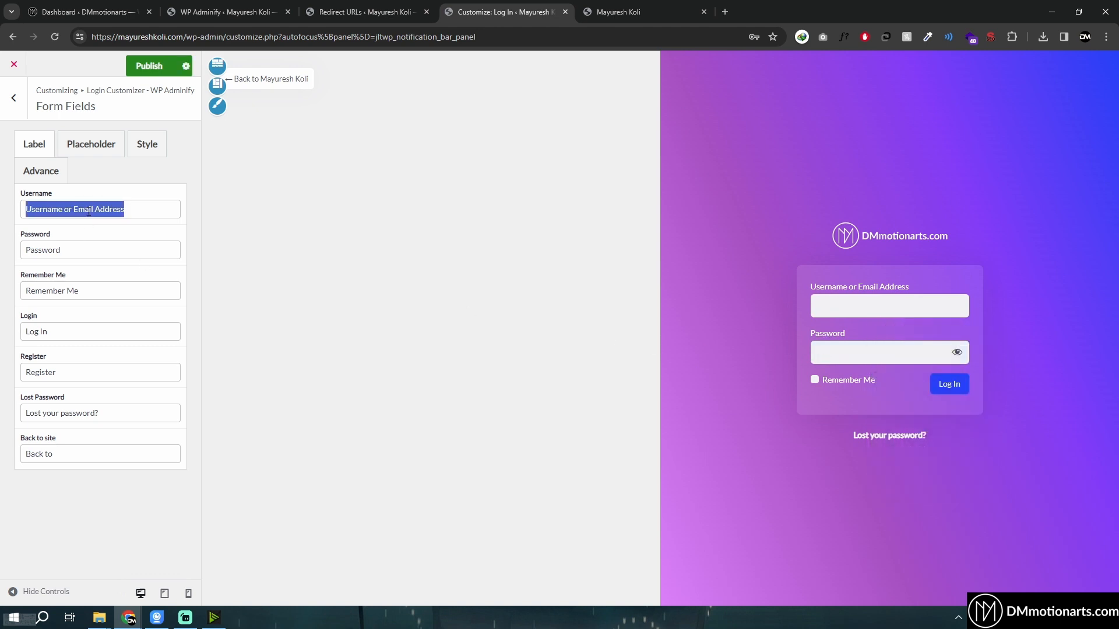
type("Add our Username")
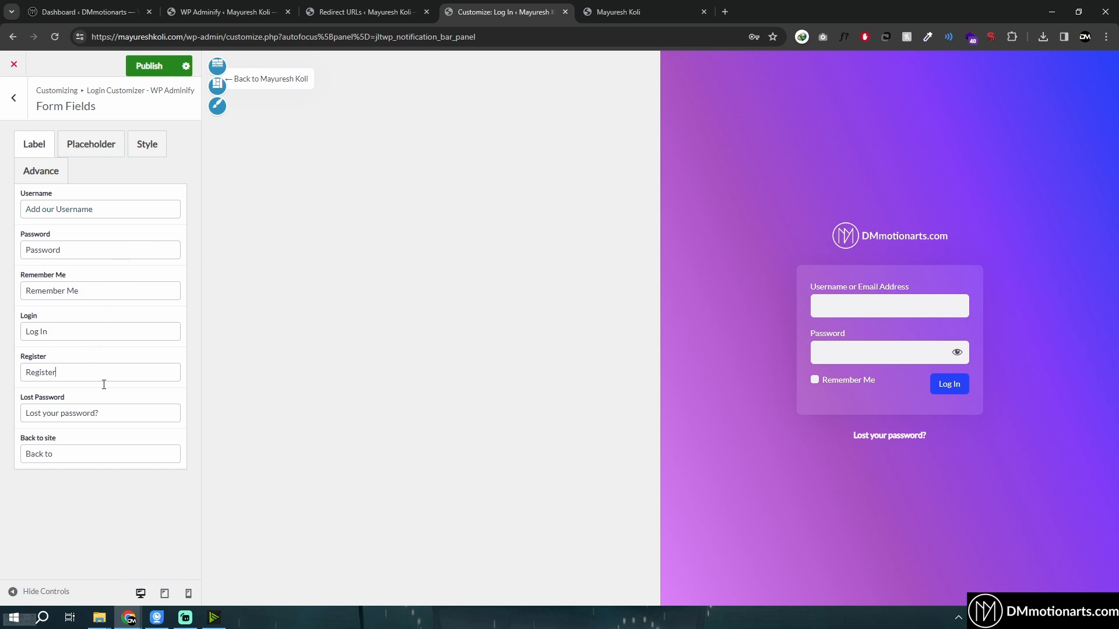
View the Placeholder, Advance and Style options of the form fields and return to the Login Customizer sections
left_click(79, 152)
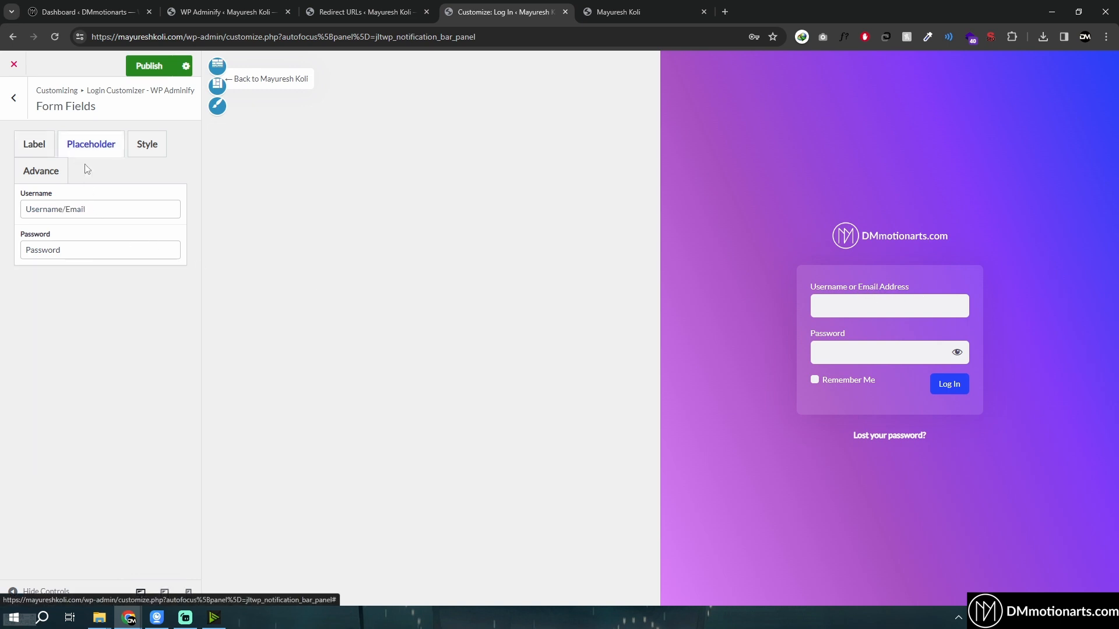
triple_click(108, 204)
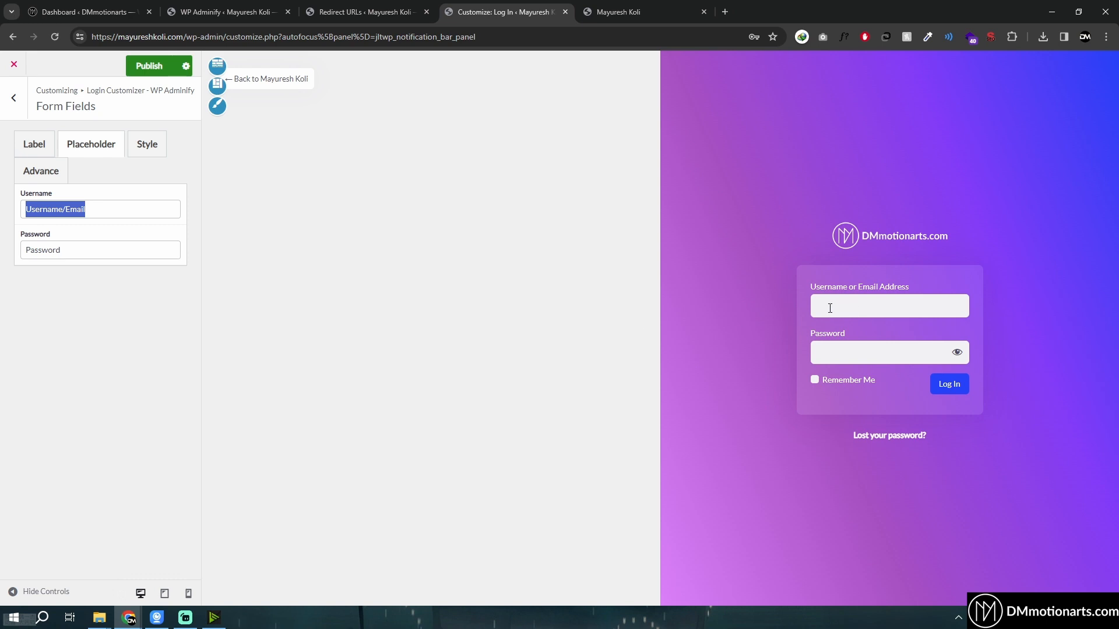
left_click(33, 174)
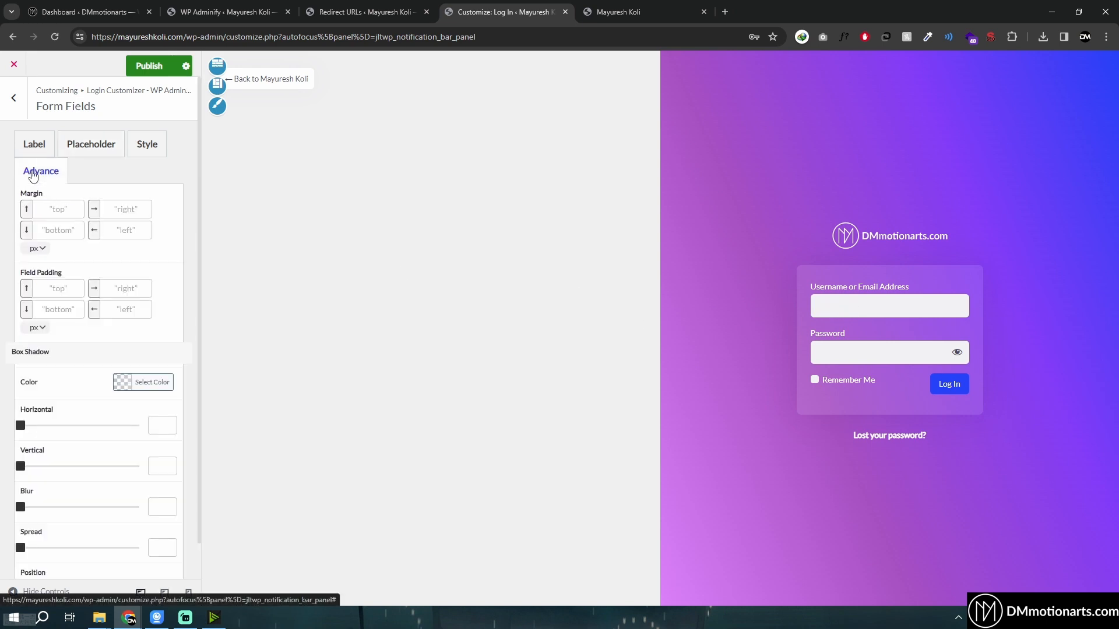
left_click(147, 150)
left_click(6, 98)
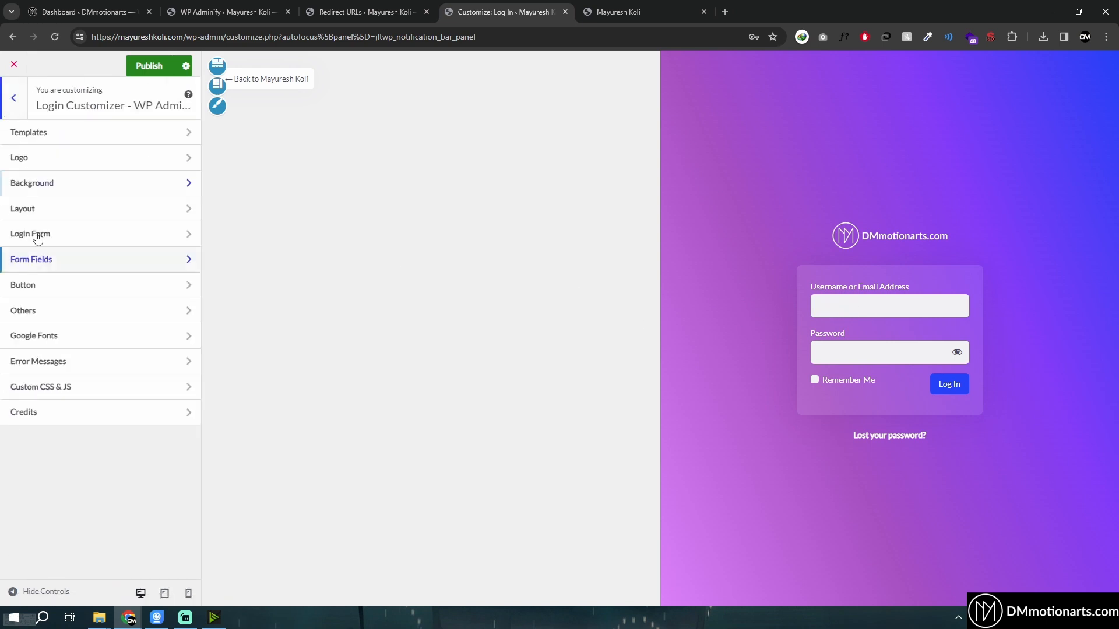
Look through the Button, Others and Google Fonts sections of the Login Customizer, including the font family choice
left_click(64, 292)
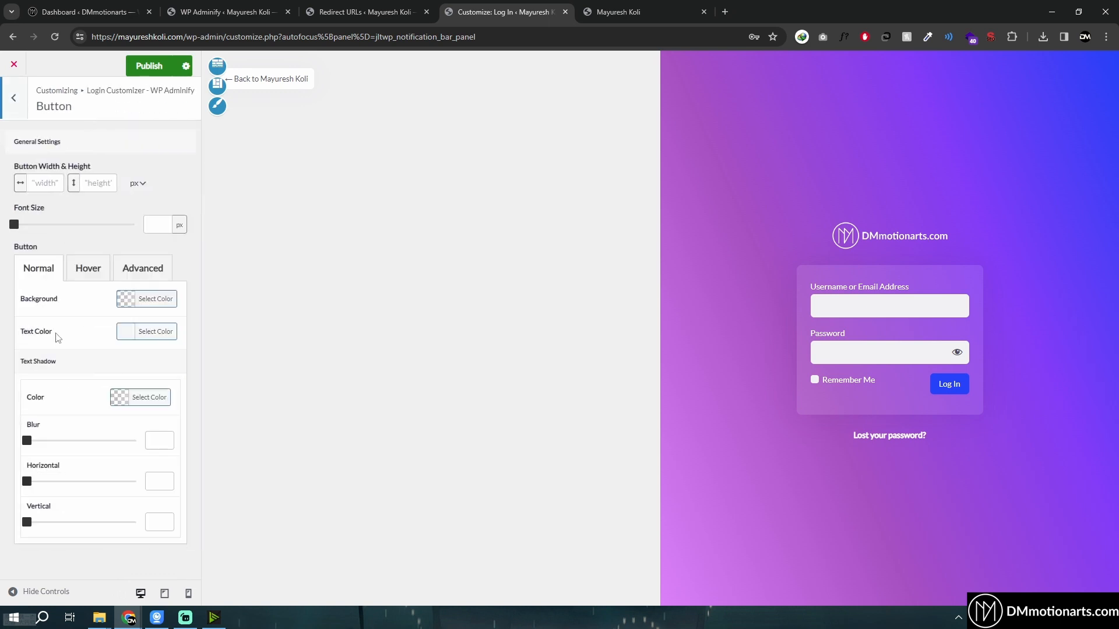
left_click(3, 113)
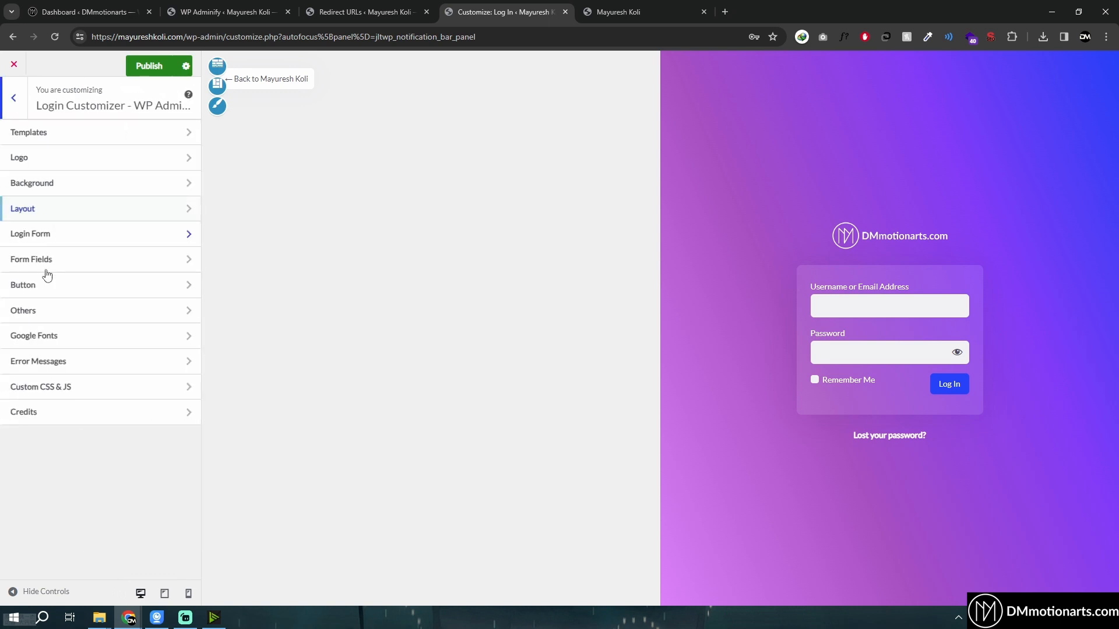
left_click(49, 313)
left_click(3, 116)
left_click(50, 337)
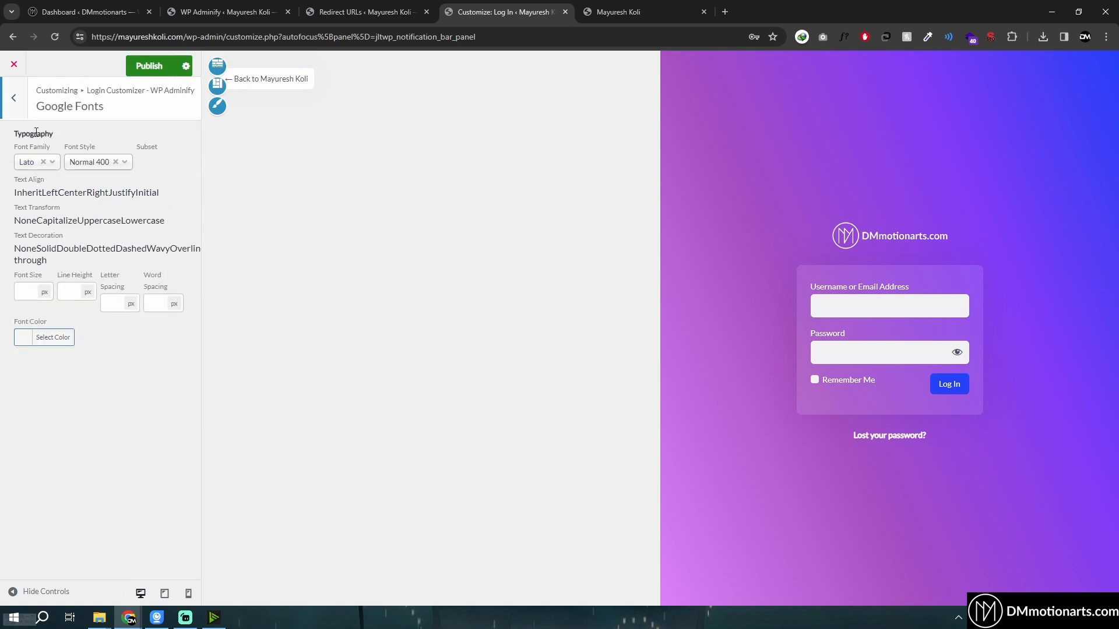
left_click(33, 163)
left_click(33, 164)
left_click(7, 109)
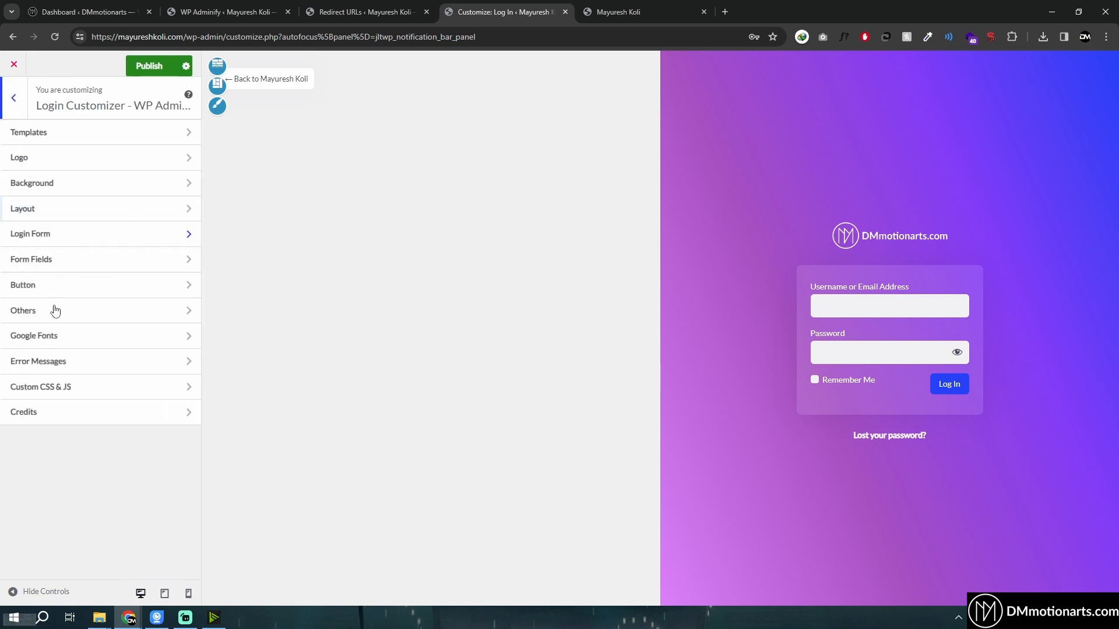
View the Error Messages and Custom CSS & JS sections of the Login Customizer
left_click(56, 368)
left_click(7, 108)
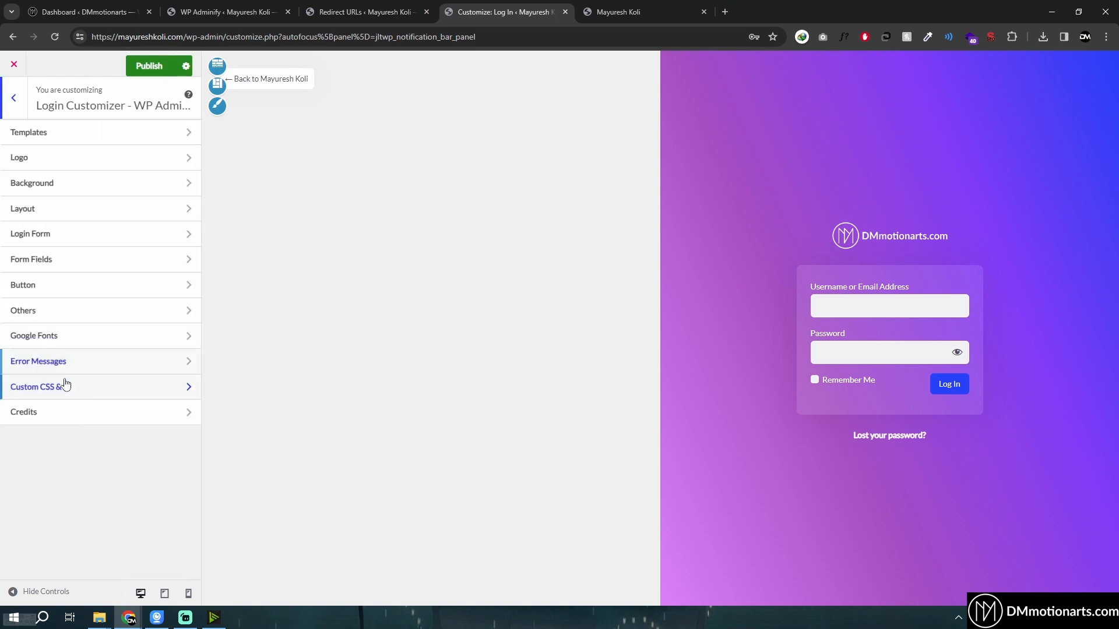
left_click(66, 384)
left_click(7, 115)
Return to the main Customizer list and close the Customizer, discarding the unsaved changes
left_click(8, 110)
left_click(13, 65)
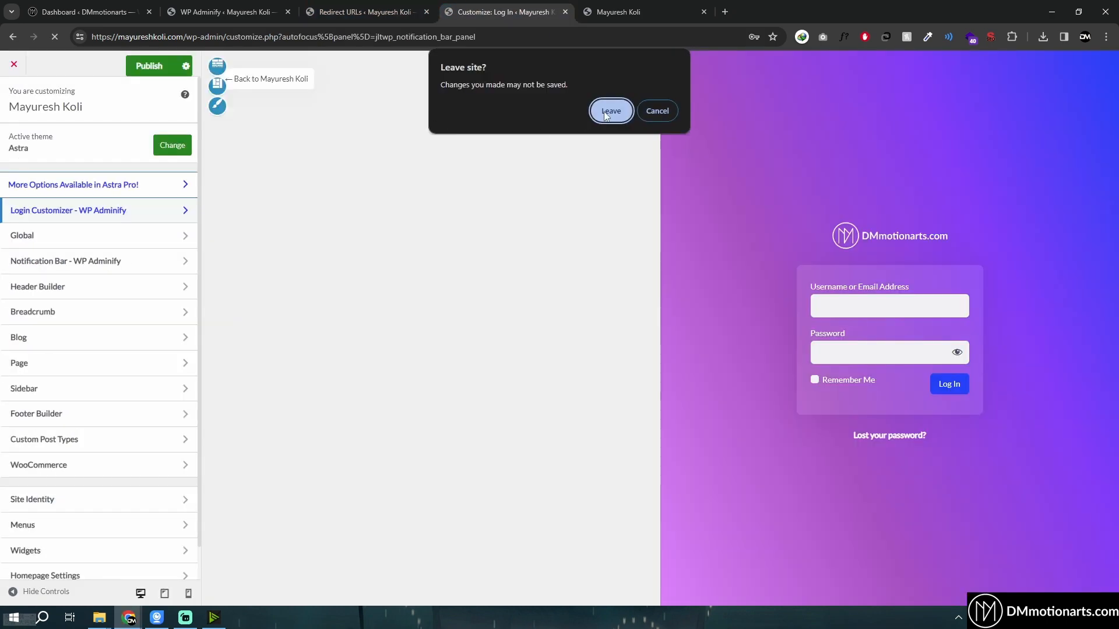
left_click(610, 110)
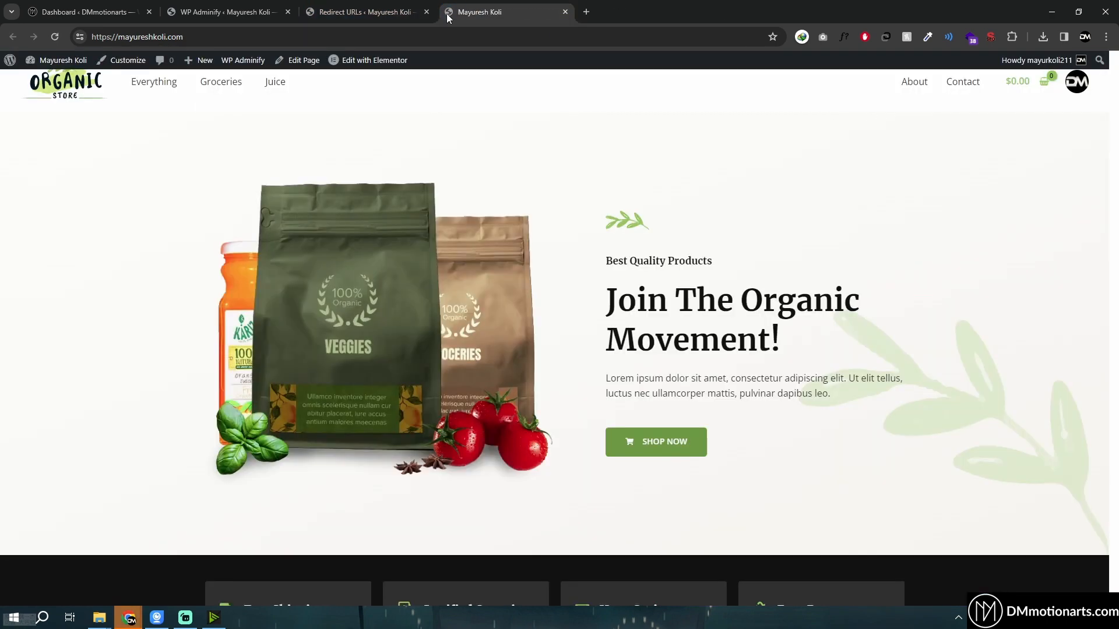
Switch to the Redirect URLs page and open WP Adminify Pro's Admin Columns page from there
left_click(366, 12)
scroll(88, 443, "down", 1)
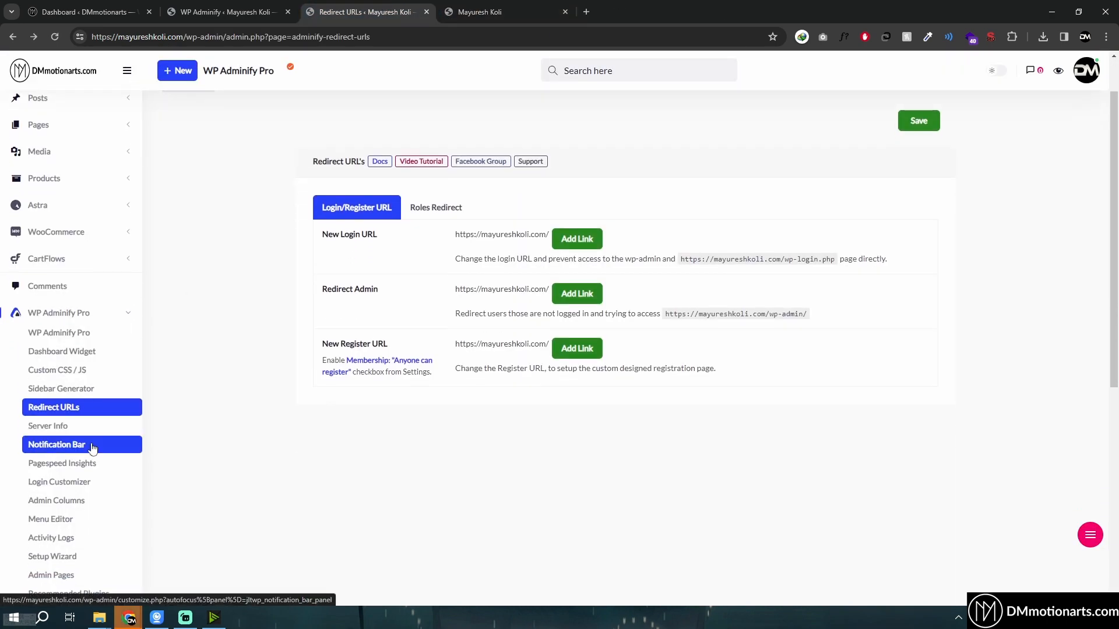
left_click(76, 506)
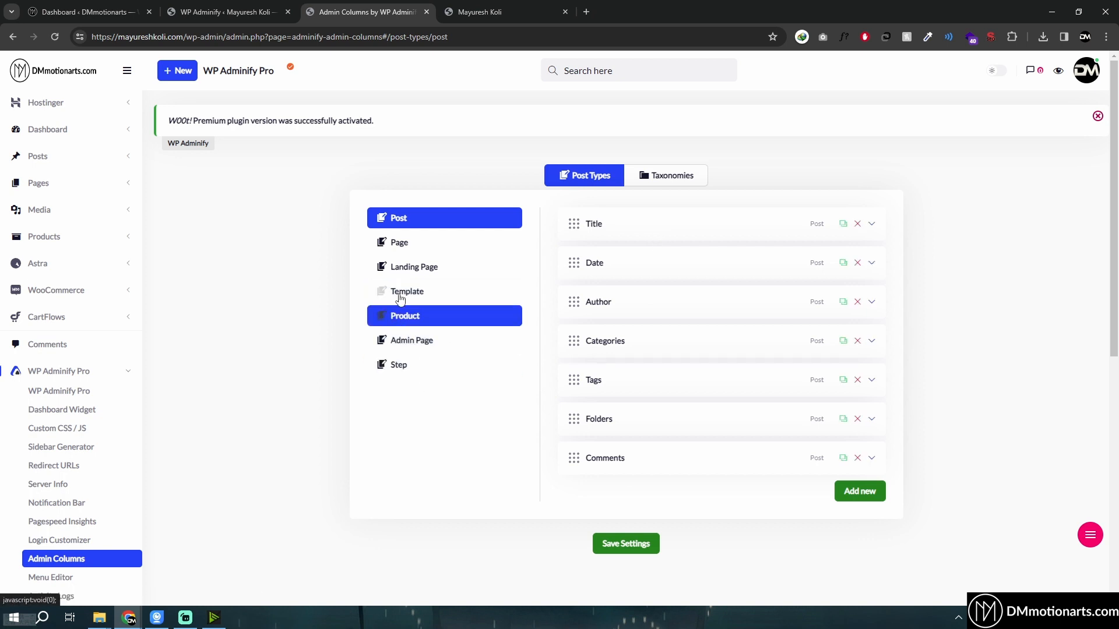
Open the Menu Editor and view the settings of the Hostinger and Dashboard menu items
scroll(225, 407, "down", 3)
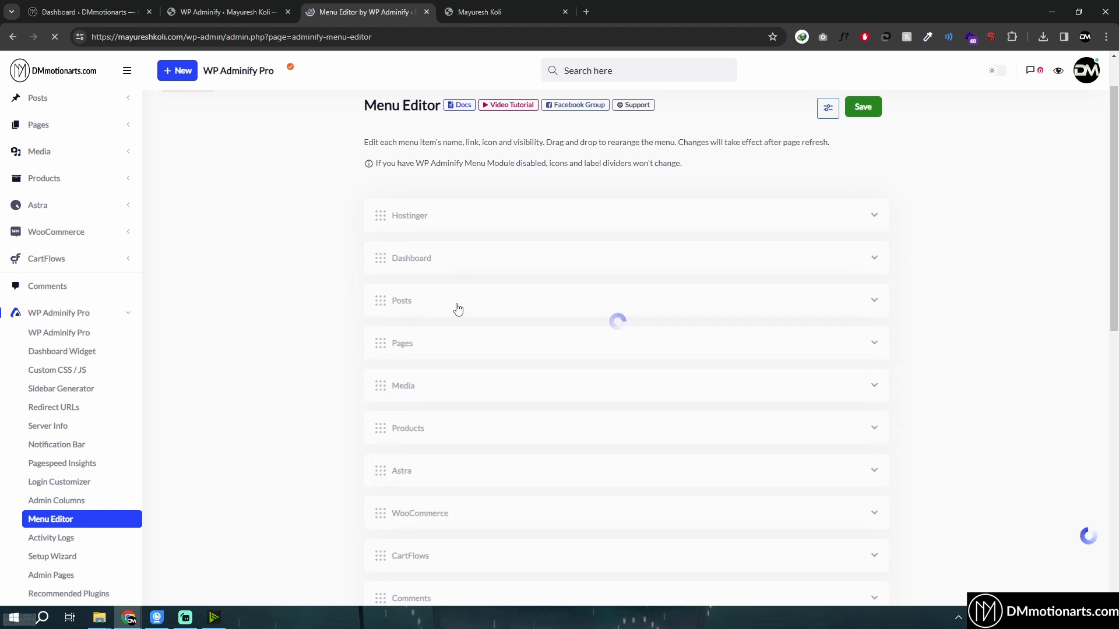
scroll(569, 274, "down", 3)
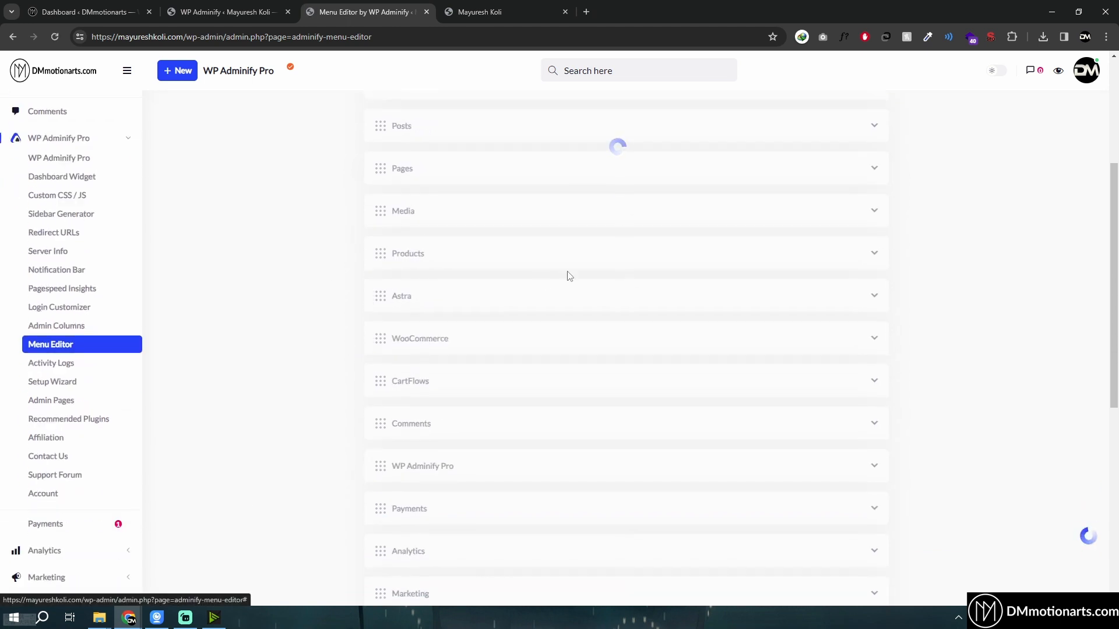
scroll(857, 238, "up", 2)
left_click(876, 171)
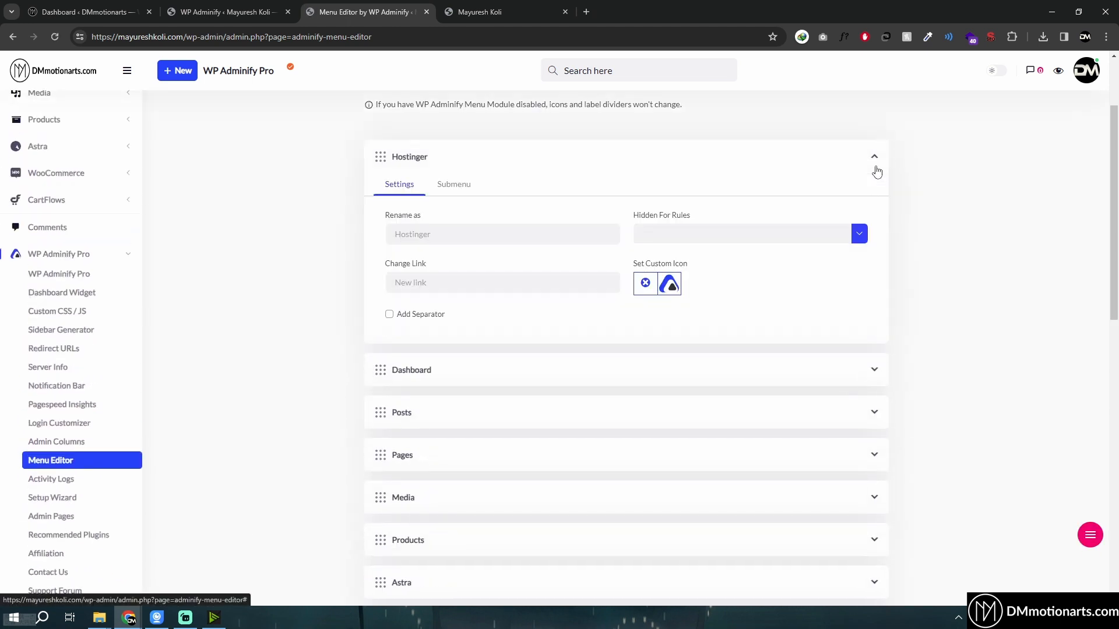
left_click(877, 169)
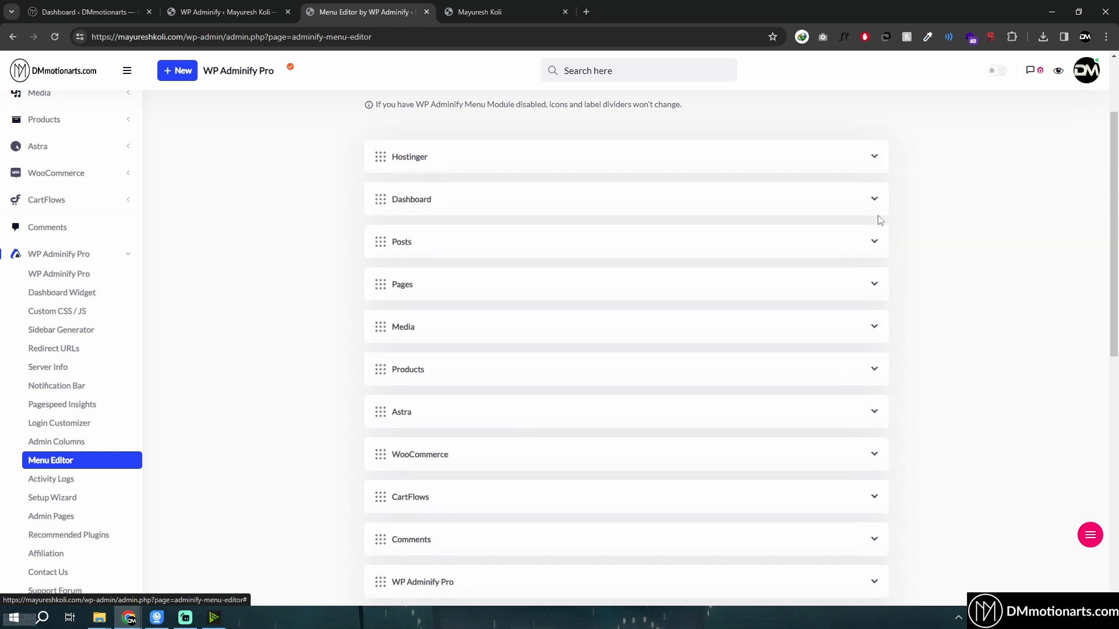
left_click(874, 198)
scroll(470, 369, "up", 2)
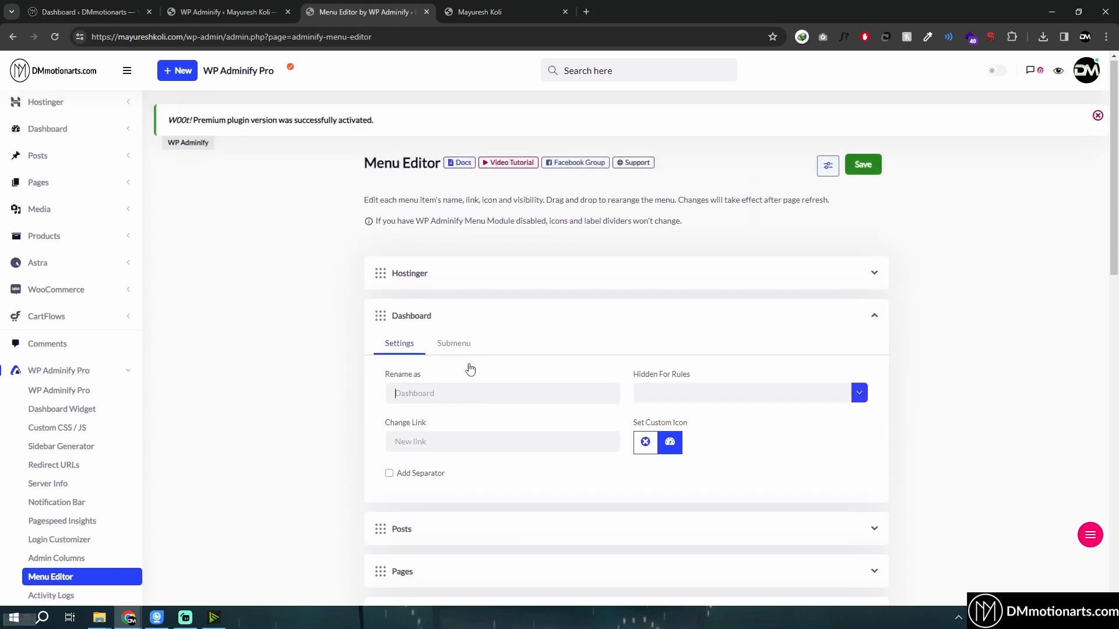
left_click(814, 331)
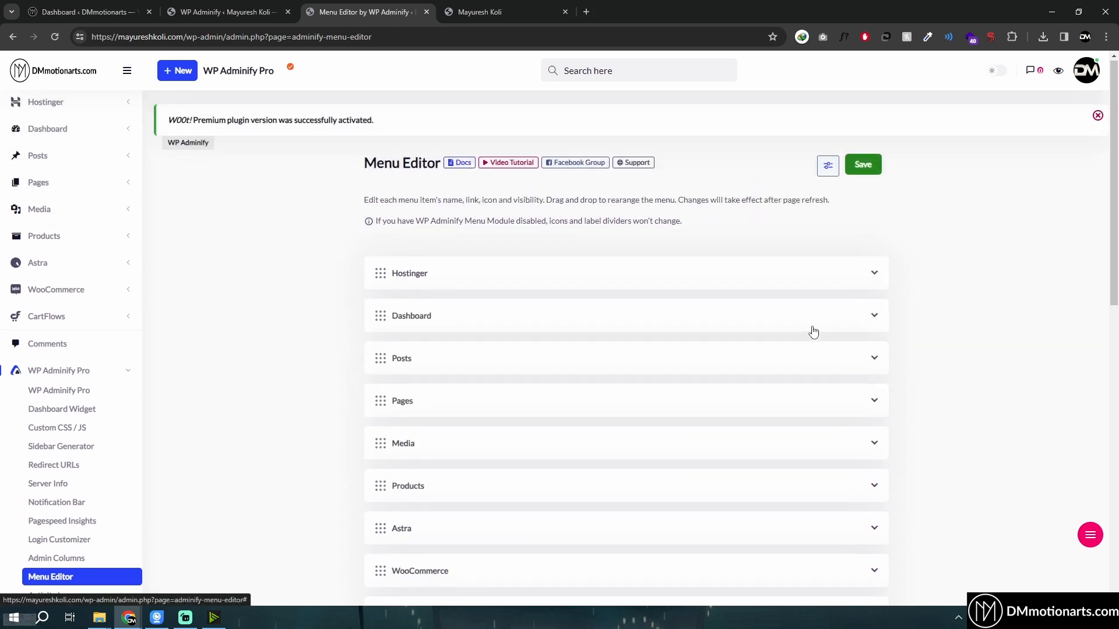
Rename the Pages menu item as "Add New Pages" in the Menu Editor
left_click(550, 416)
scroll(517, 395, "down", 3)
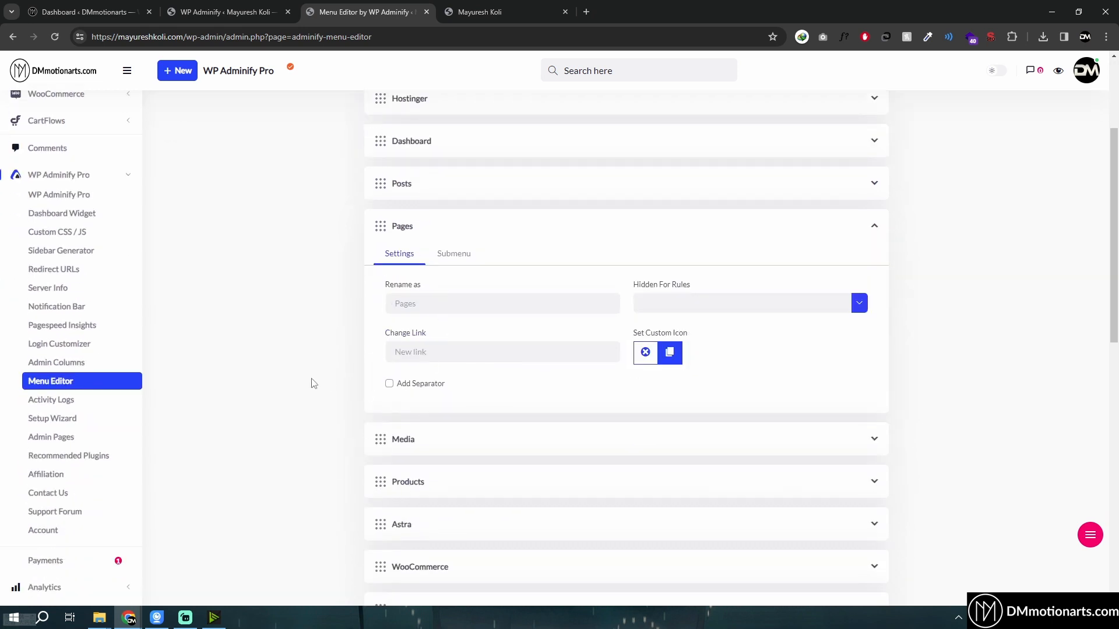
left_click(430, 305)
type("Add New Pages")
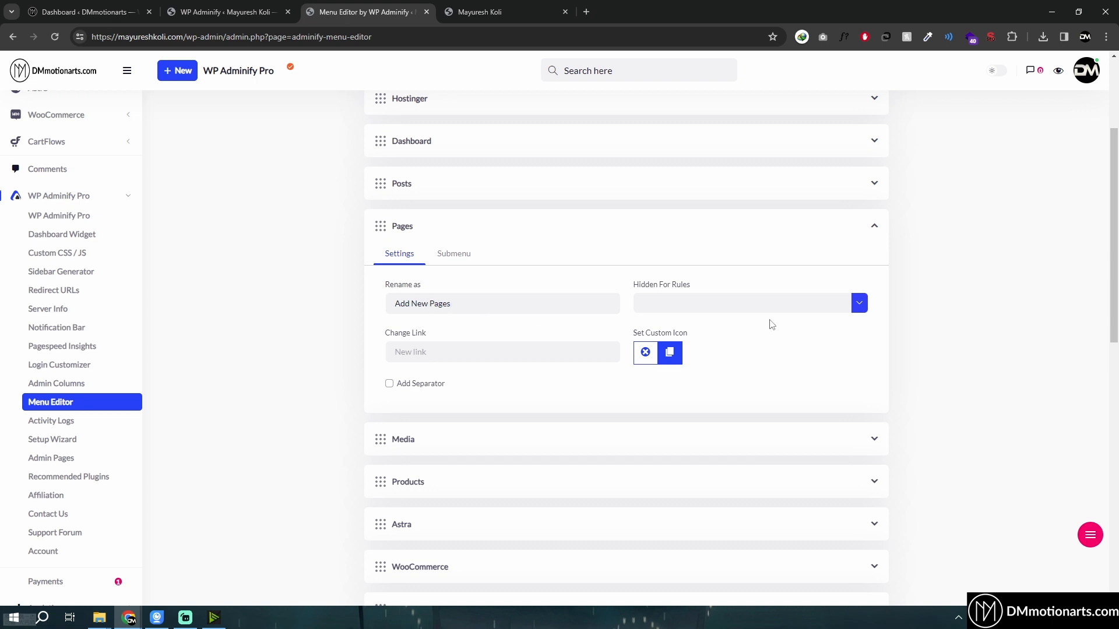
Hide the Pages menu item for the Author role, replacing the Administrator role picked first
left_click(768, 296)
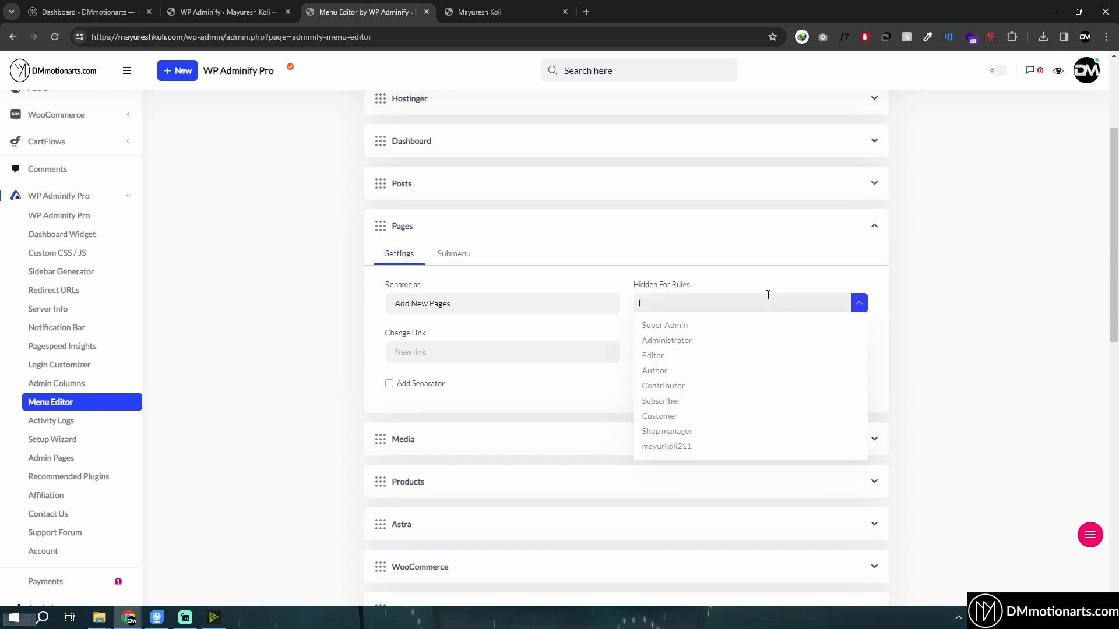
left_click(676, 340)
left_click(715, 308)
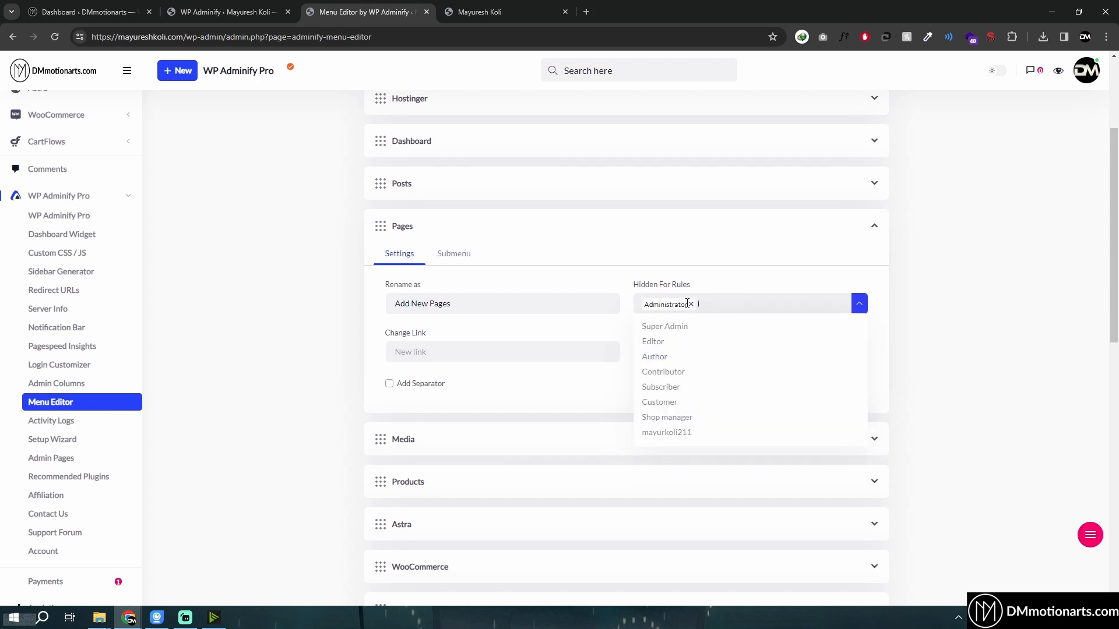
left_click(691, 304)
left_click(660, 370)
left_click(733, 315)
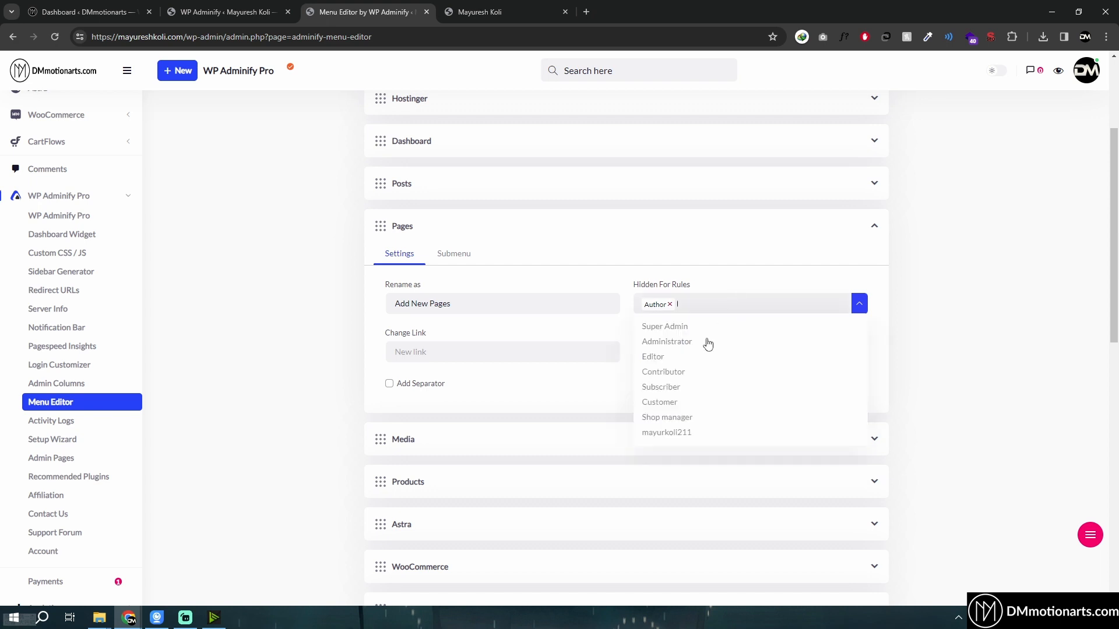
left_click(663, 377)
left_click(778, 316)
left_click(660, 387)
left_click(794, 299)
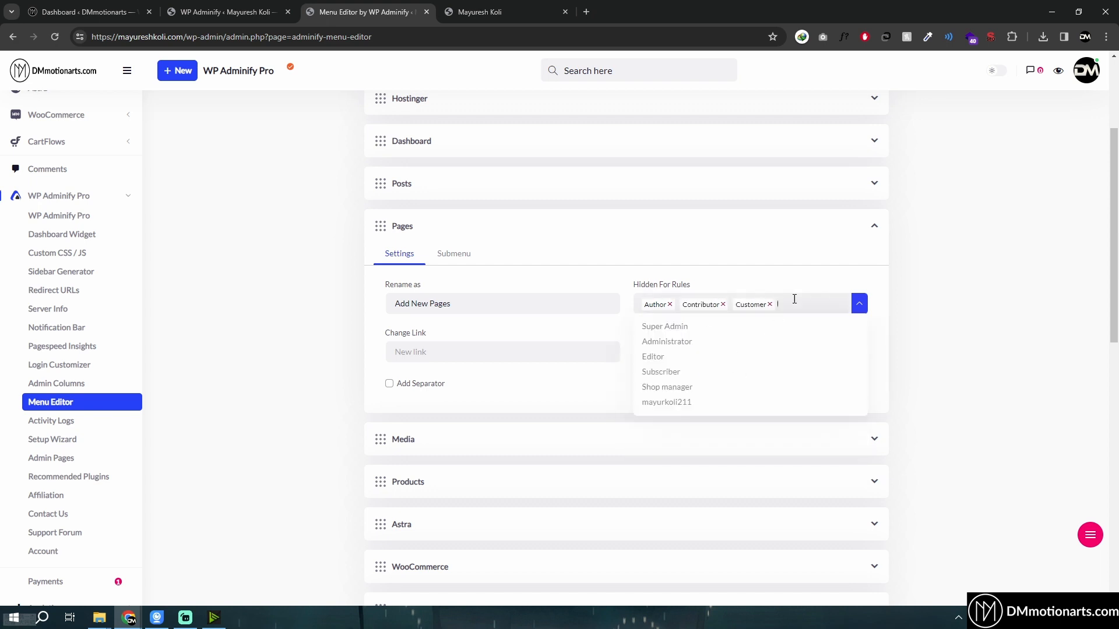
left_click(697, 403)
left_click(829, 305)
left_click(770, 304)
left_click(722, 305)
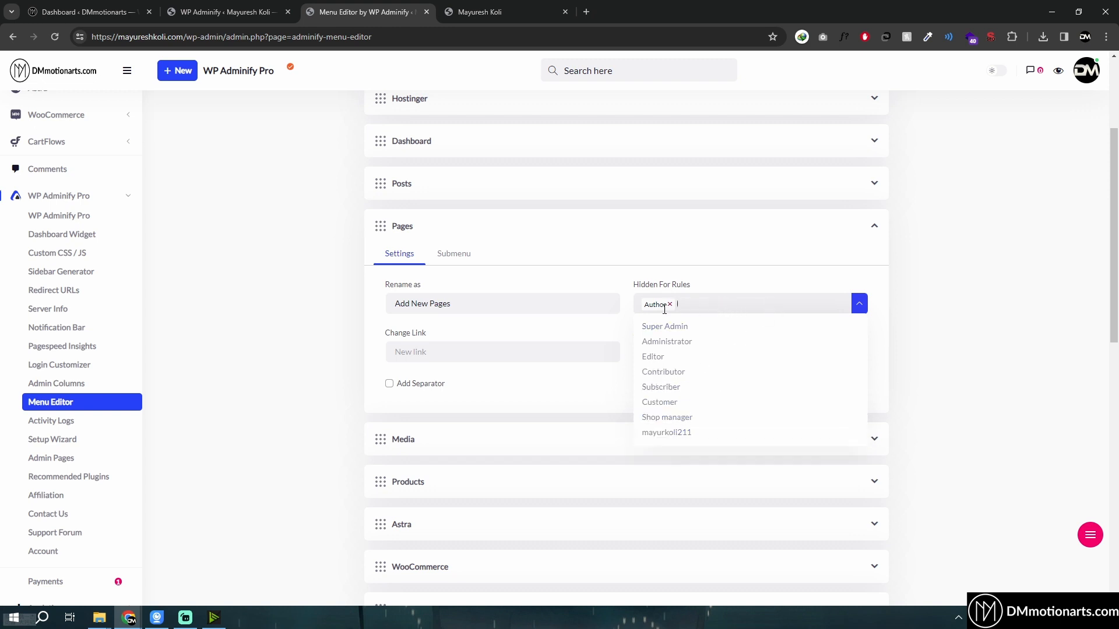
Replace the Author role with the individual user account in the Pages item's hidden-for rules and save the menu
left_click(669, 304)
left_click(966, 342)
left_click(702, 306)
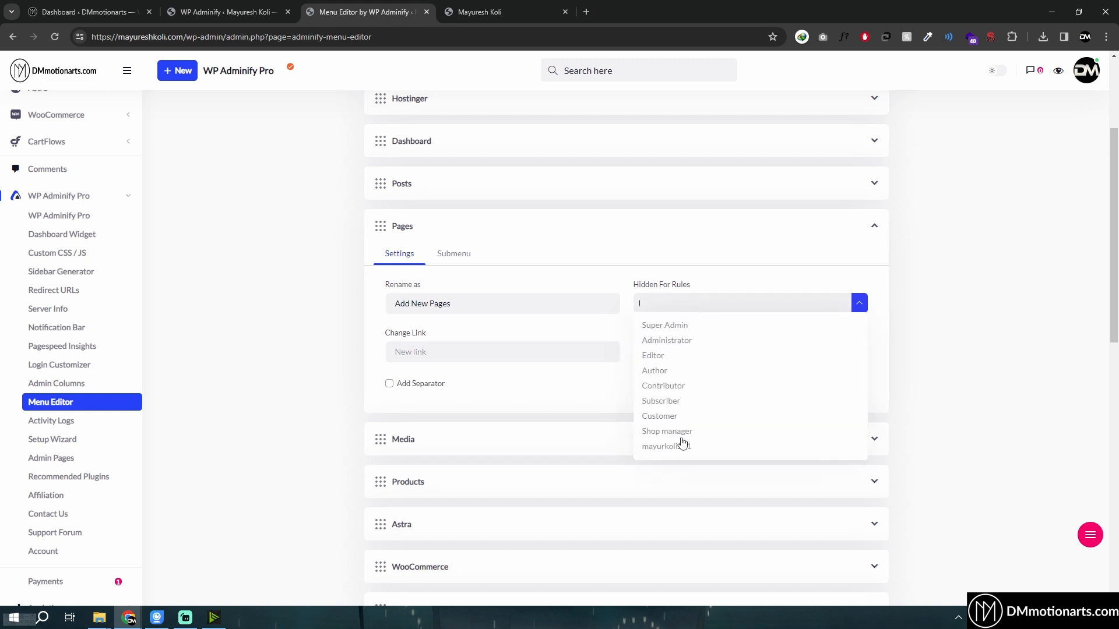
left_click(682, 444)
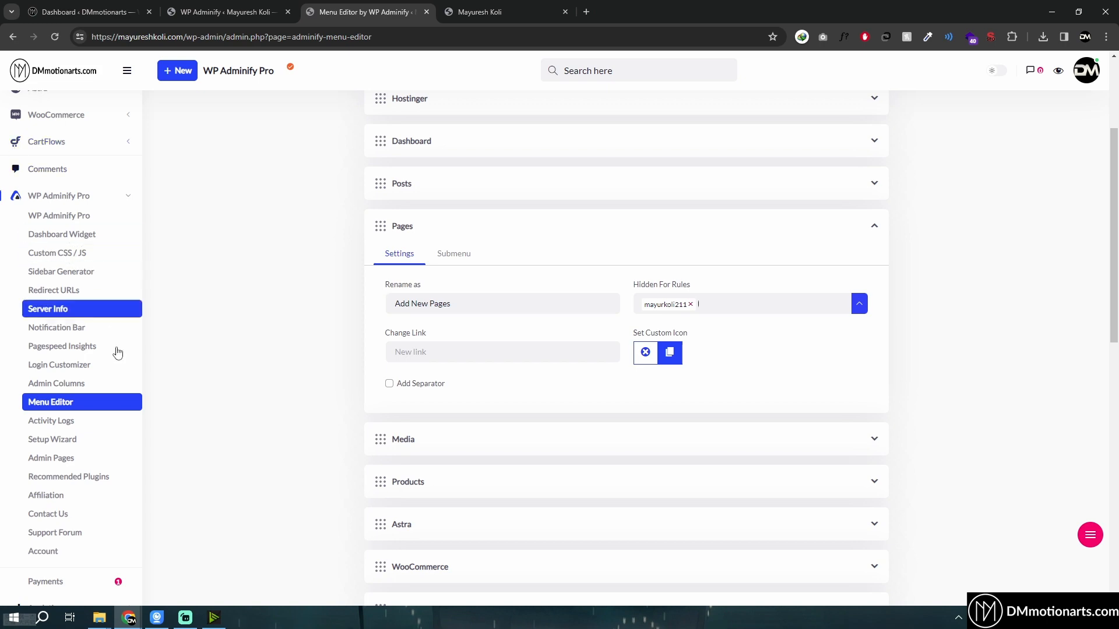
scroll(765, 466, "up", 3)
left_click(847, 164)
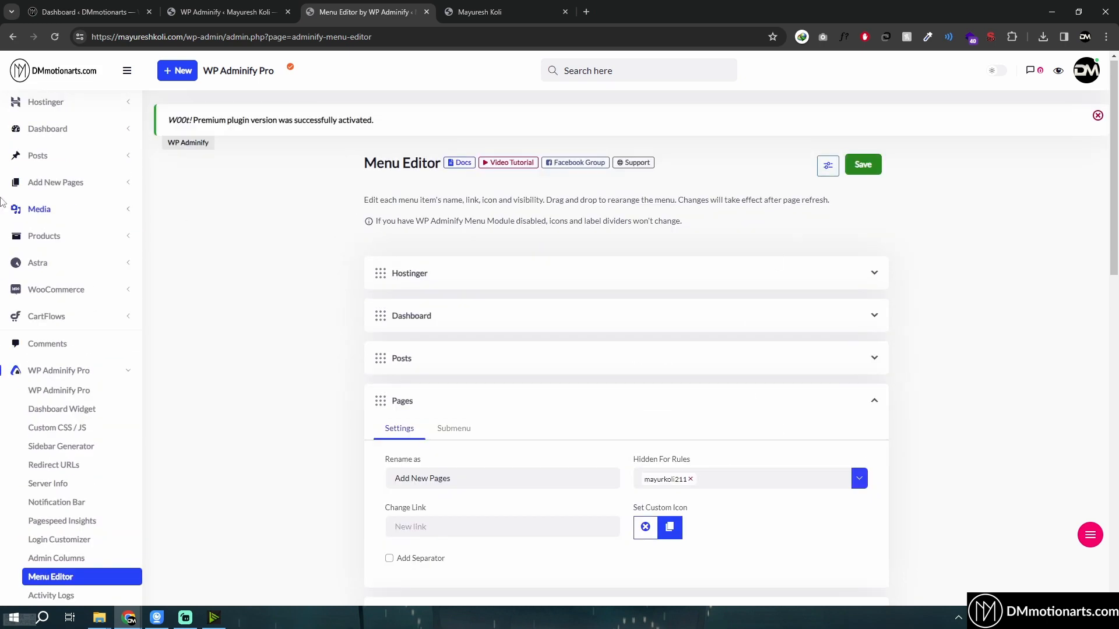
mouse_move(64, 192)
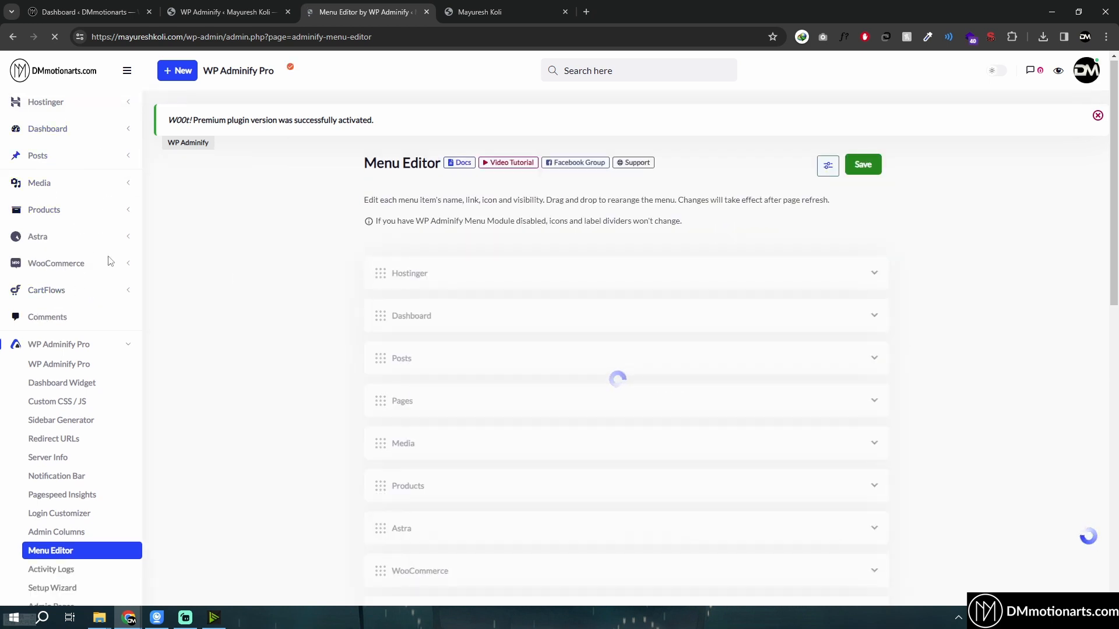
Examine the Pages menu item's link, icon and visibility settings and its submenu entries in the Menu Editor
left_click(431, 408)
scroll(700, 414, "down", 3)
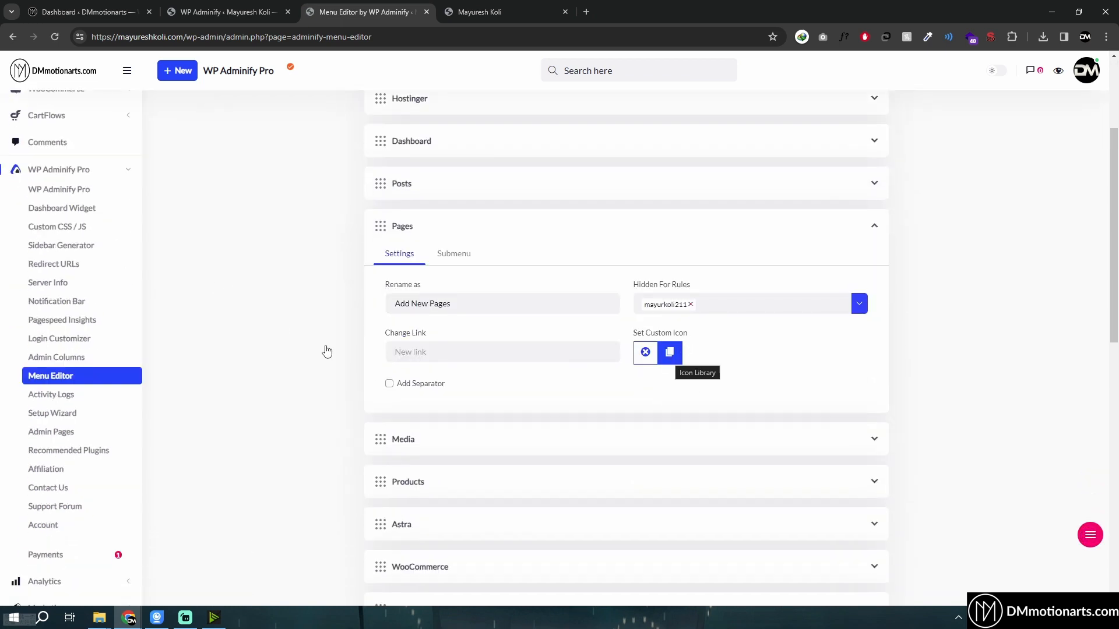
scroll(324, 350, "up", 3)
scroll(361, 422, "down", 4)
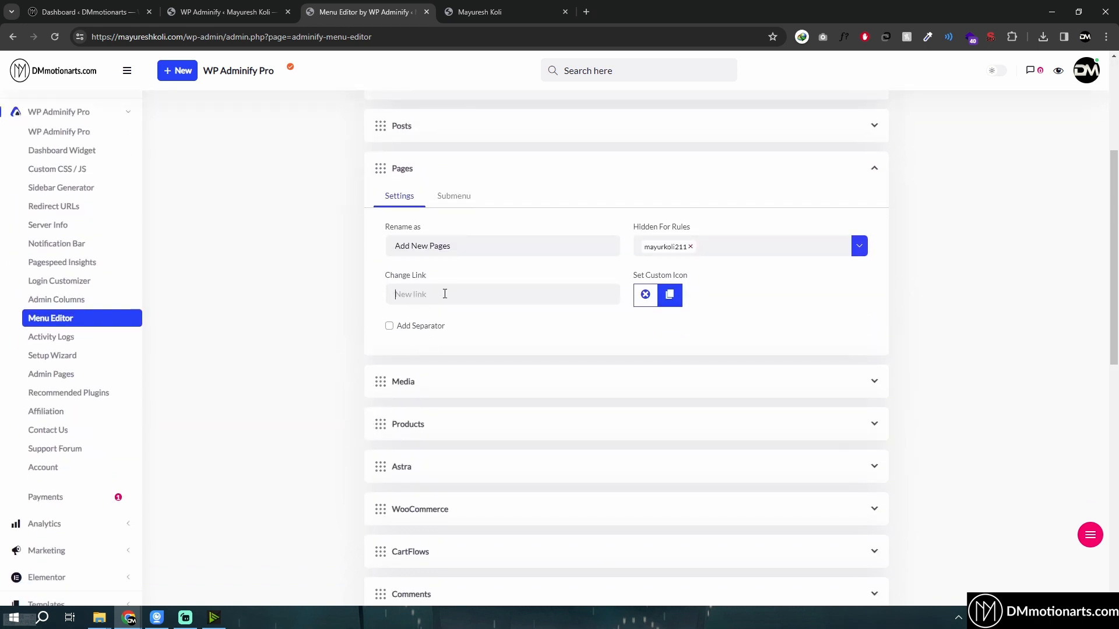
left_click(452, 197)
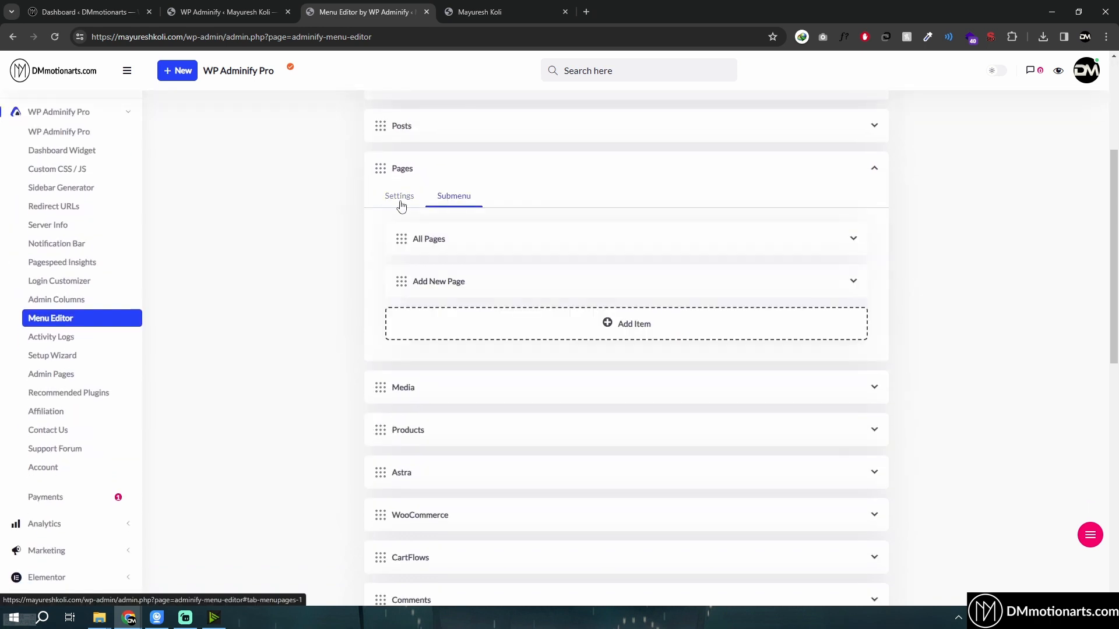
left_click(399, 196)
left_click(431, 294)
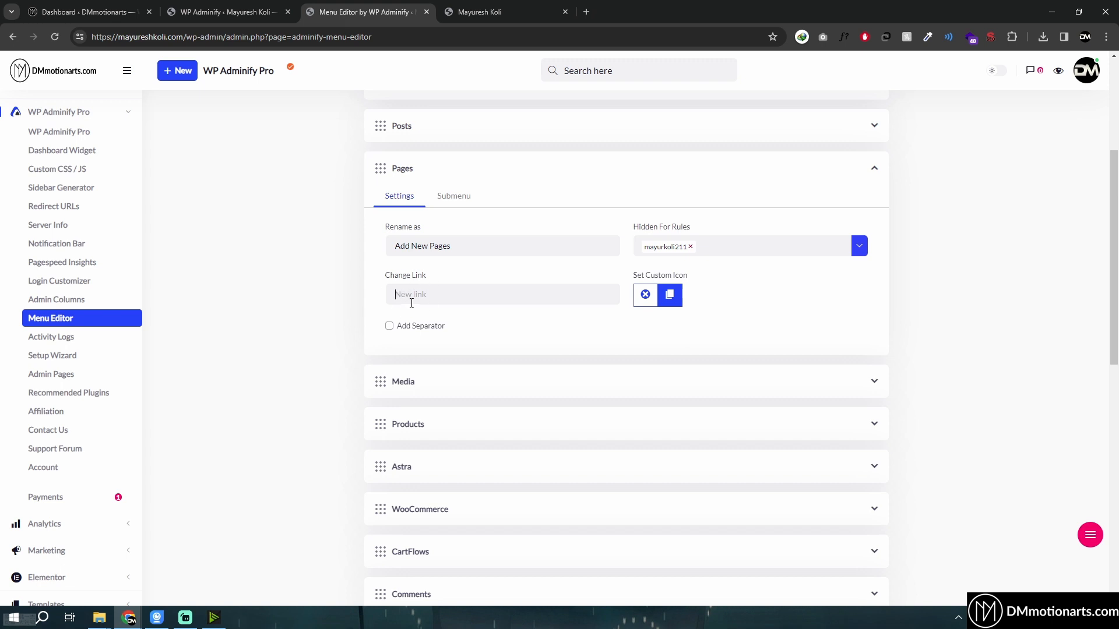
scroll(411, 303, "up", 2)
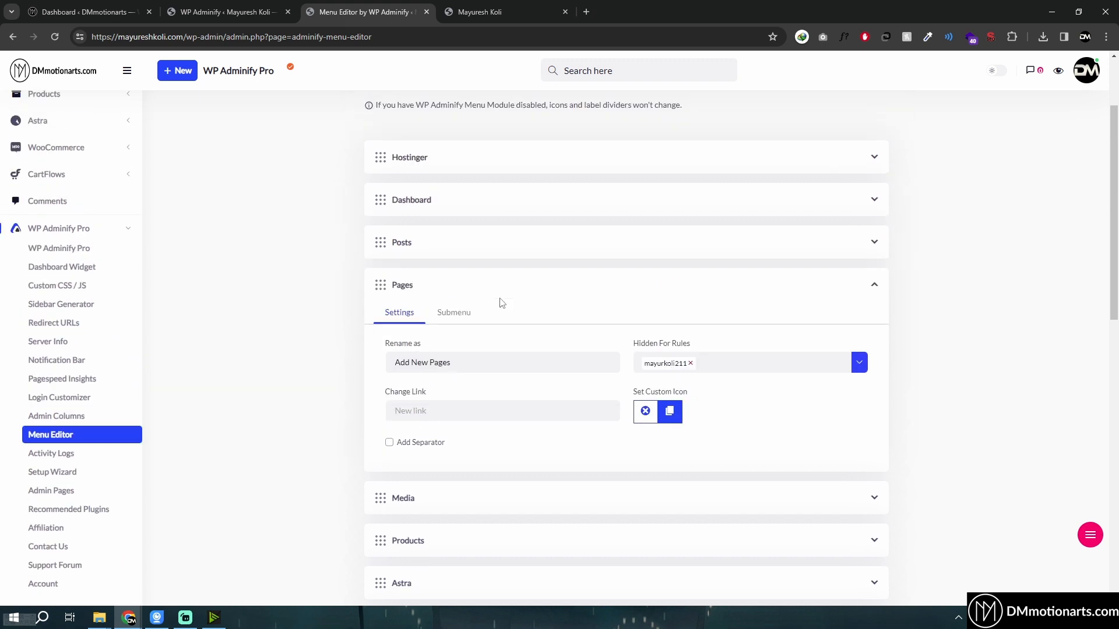
left_click(456, 313)
scroll(457, 313, "up", 2)
mouse_move(51, 237)
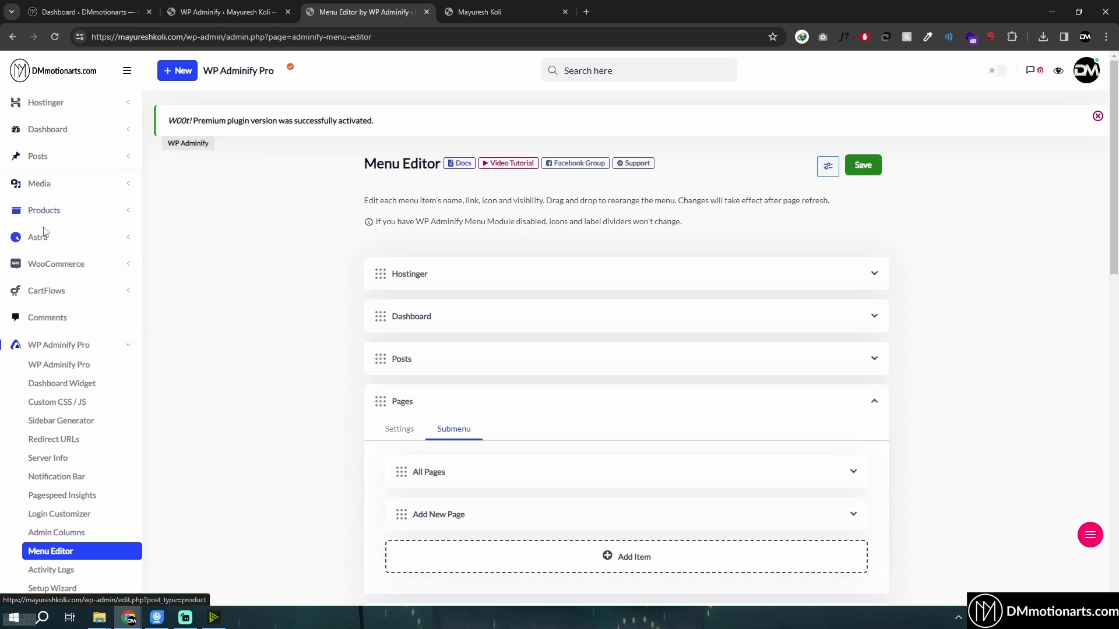
View the submenu entries of the Posts menu item and compare them with the live Posts menu
left_click(457, 359)
left_click(447, 394)
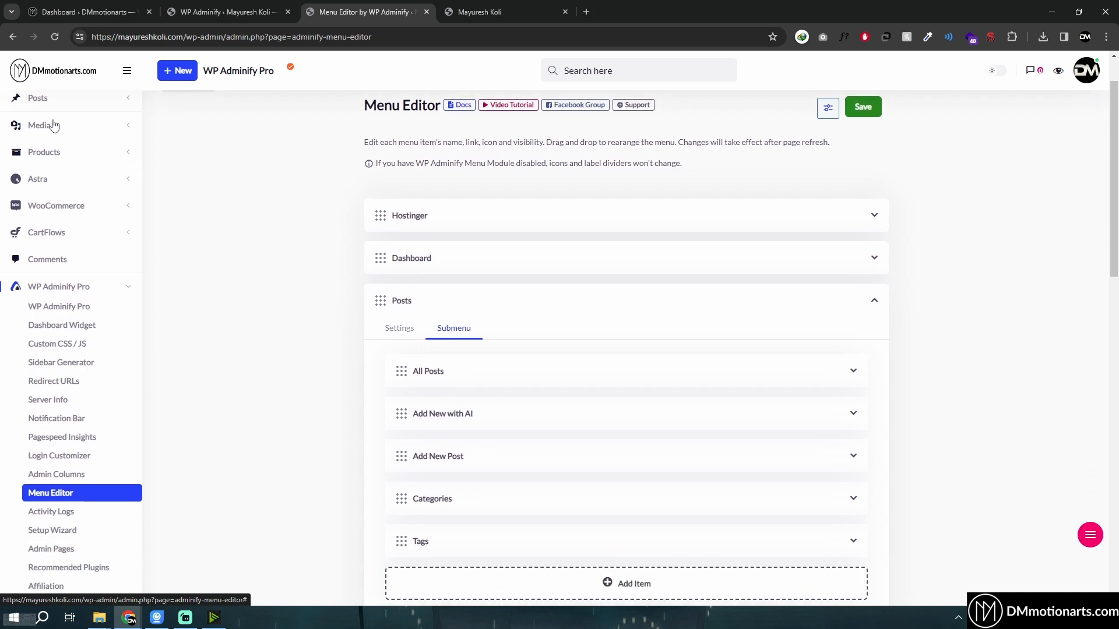
mouse_move(44, 155)
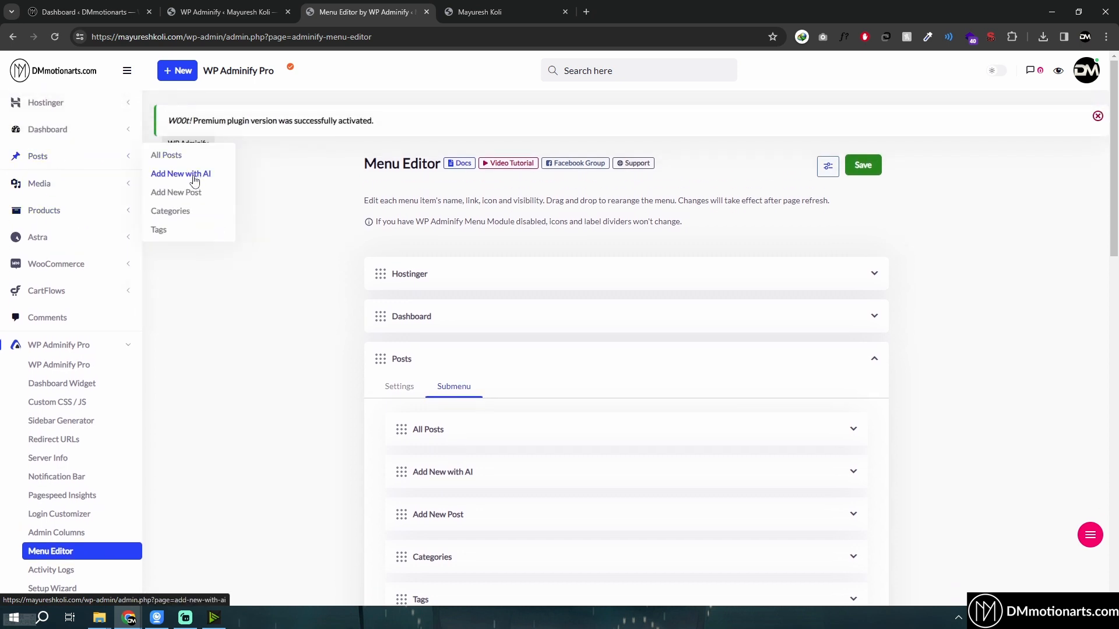
scroll(508, 320, "down", 3)
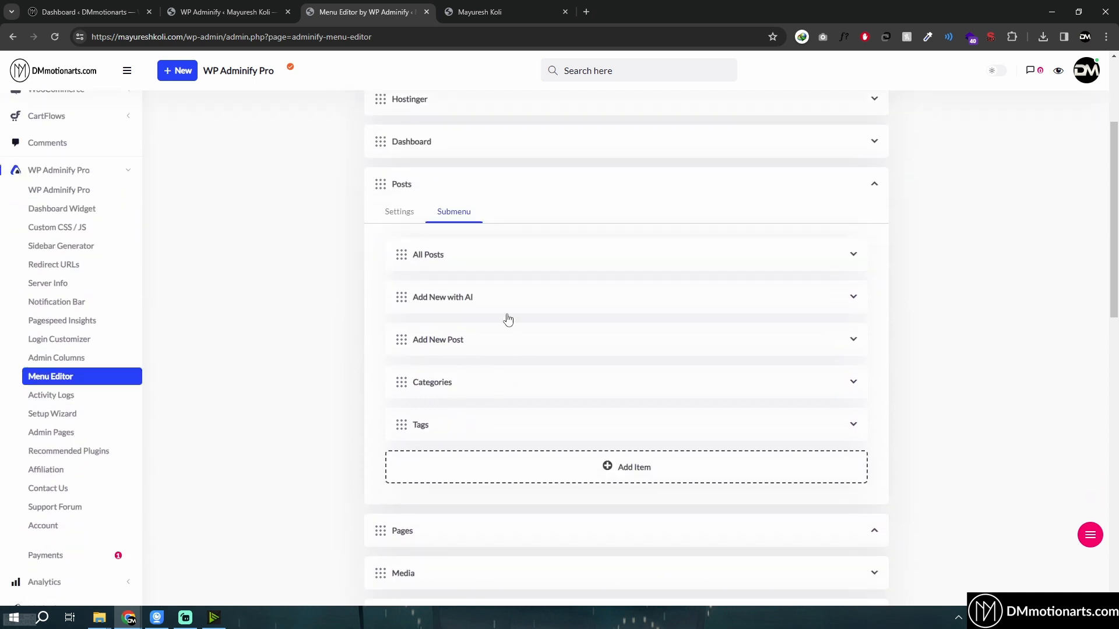
Try to add a Custom Menu entry without a link to the Posts submenu
left_click(611, 471)
scroll(517, 417, "down", 4)
triple_click(463, 286)
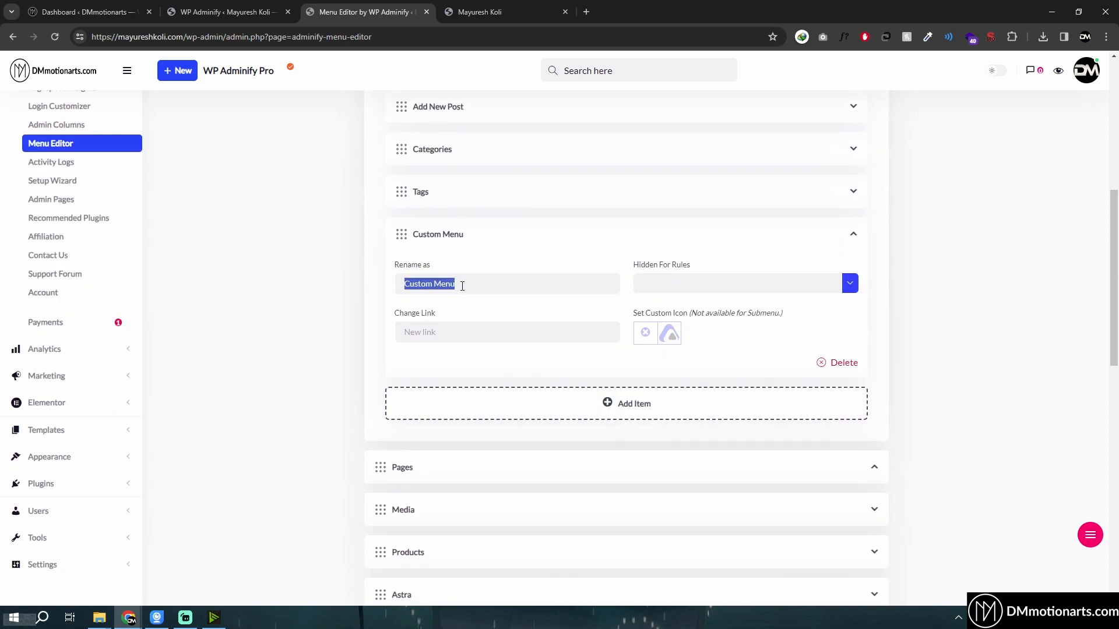
left_click(493, 327)
scroll(866, 219, "up", 7)
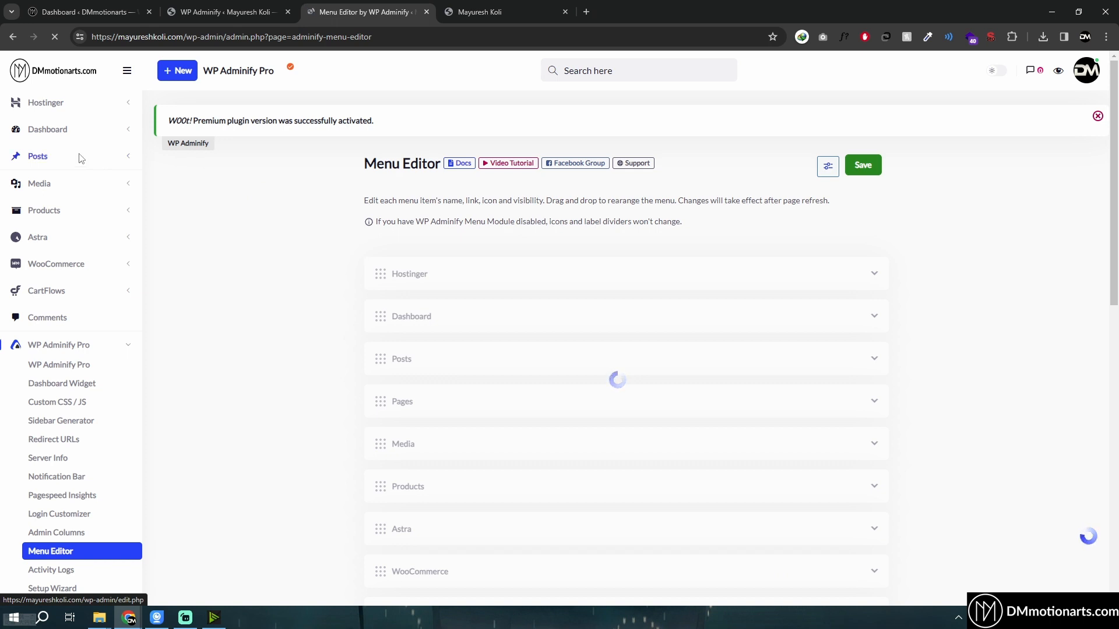
mouse_move(64, 159)
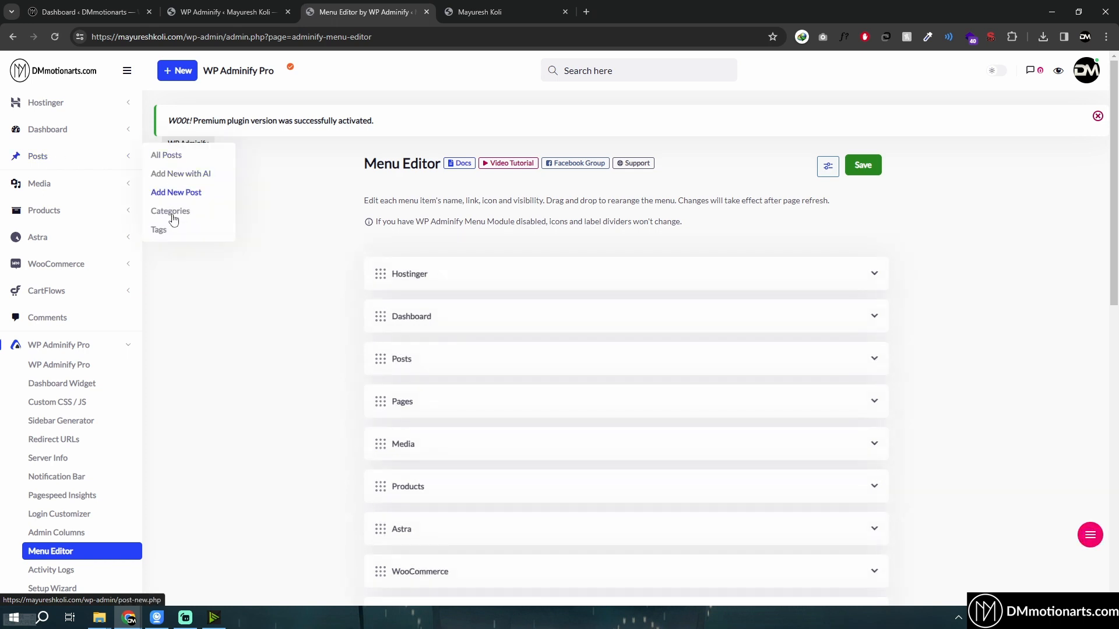
Add a Custom Menu entry with the link "#" to the Posts submenu
scroll(416, 293, "down", 1)
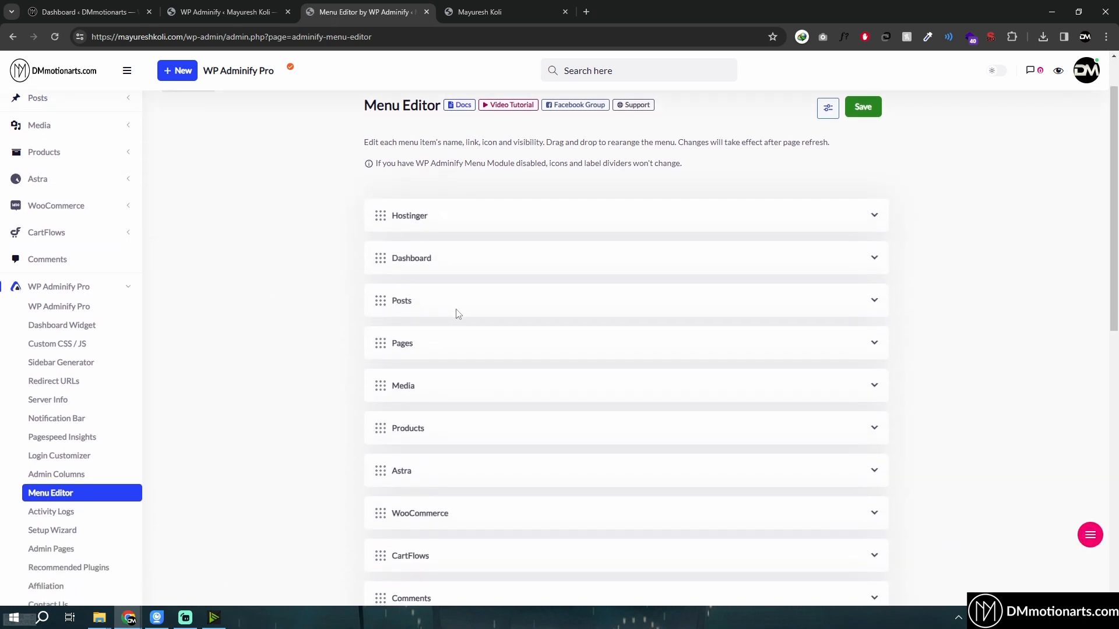
left_click(841, 306)
left_click(867, 303)
left_click(868, 302)
left_click(470, 337)
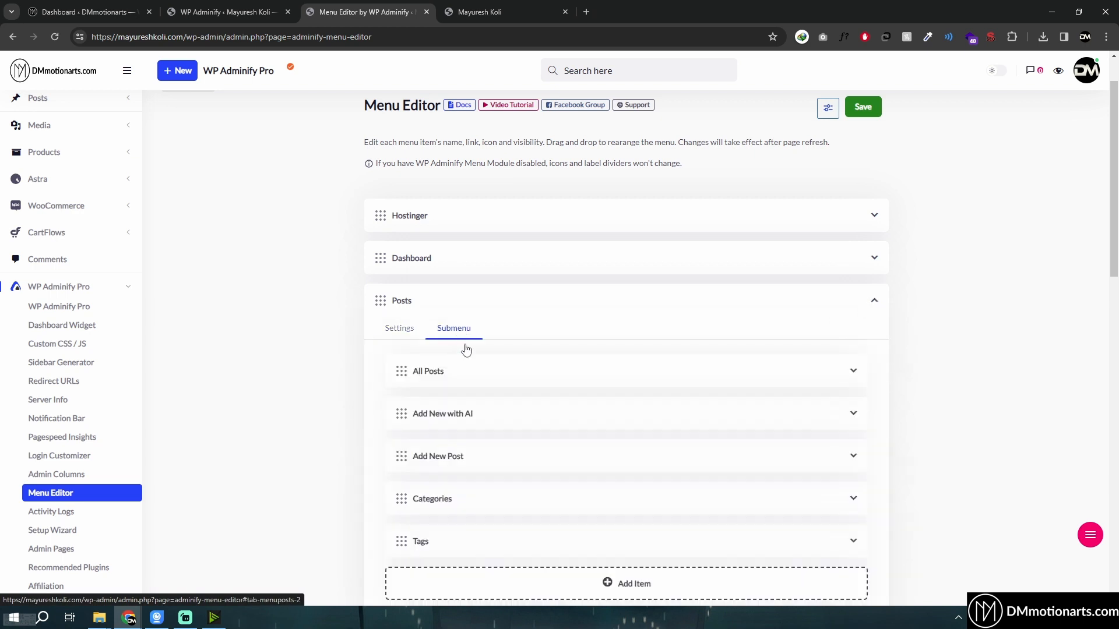
scroll(497, 482, "down", 1)
left_click(614, 522)
scroll(491, 435, "down", 3)
left_click(481, 408)
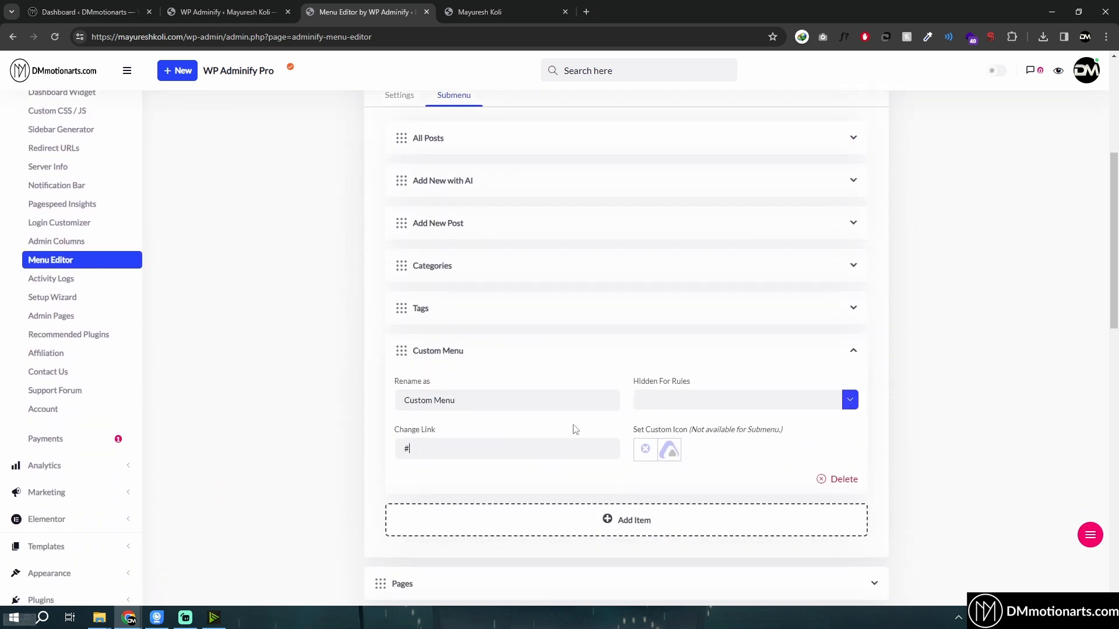
Save the menu changes, reload the Menu Editor and check the live Posts menu for the Custom Menu entry
scroll(823, 466, "up", 5)
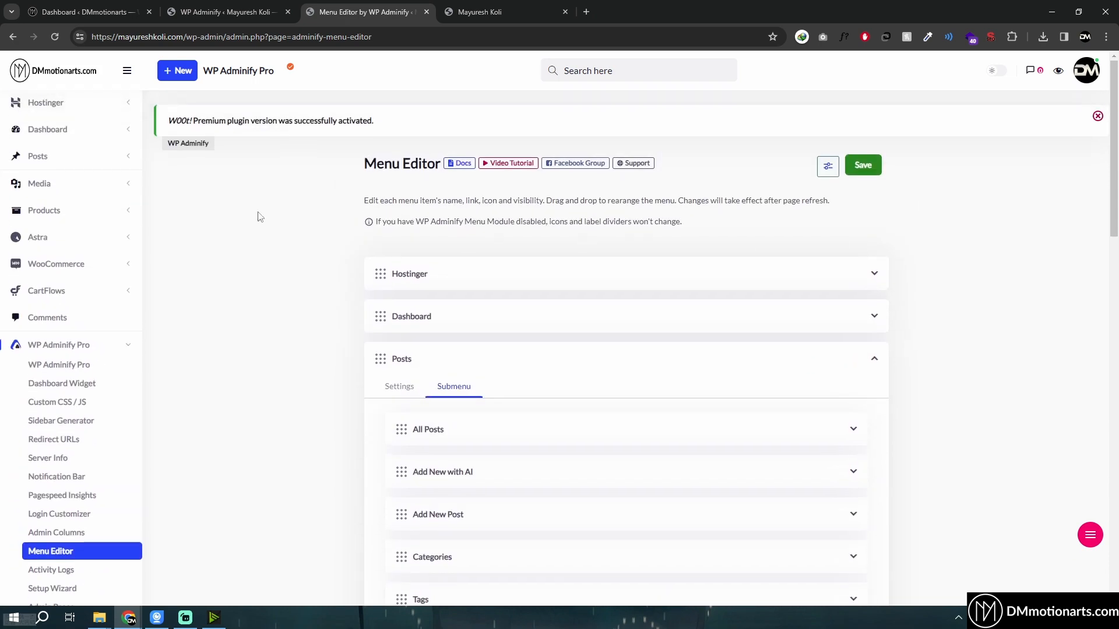
scroll(839, 384, "down", 6)
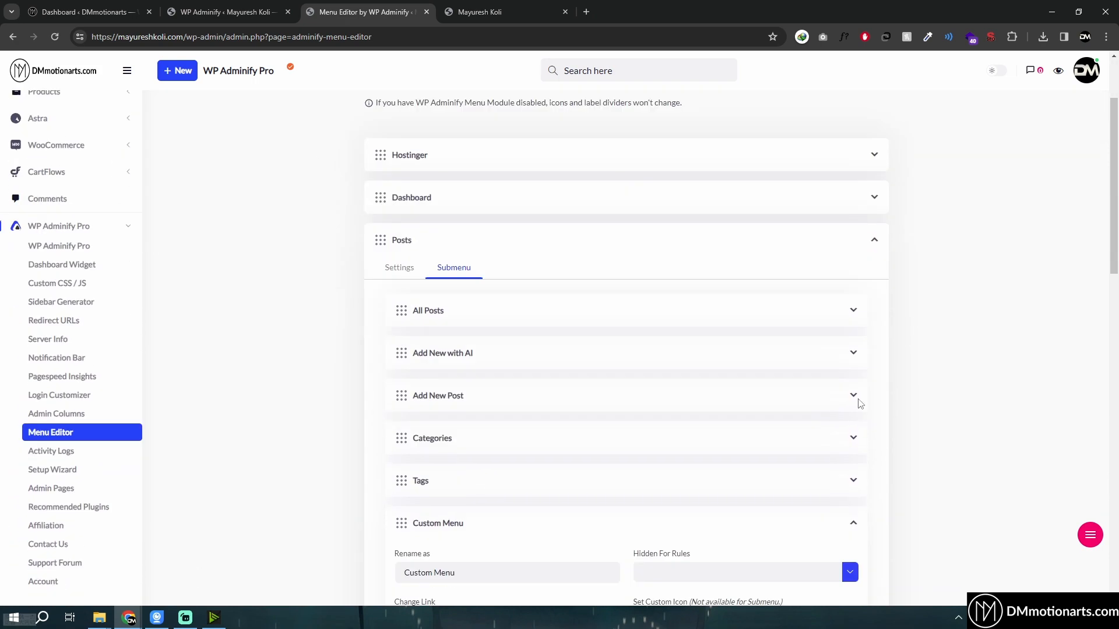
scroll(641, 396, "up", 5)
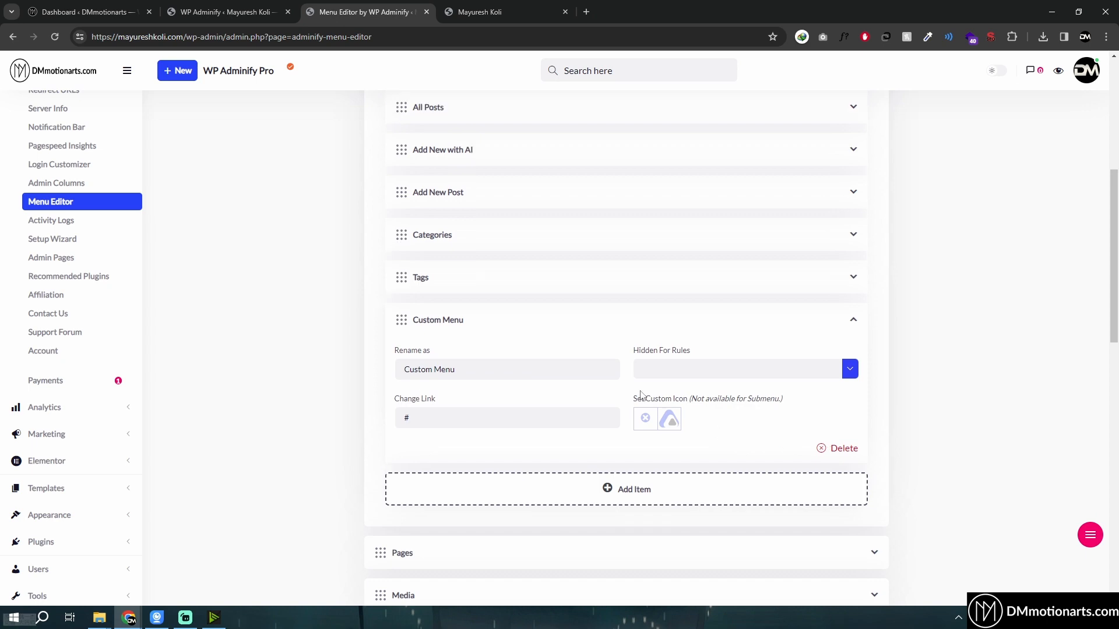
scroll(344, 343, "down", 5)
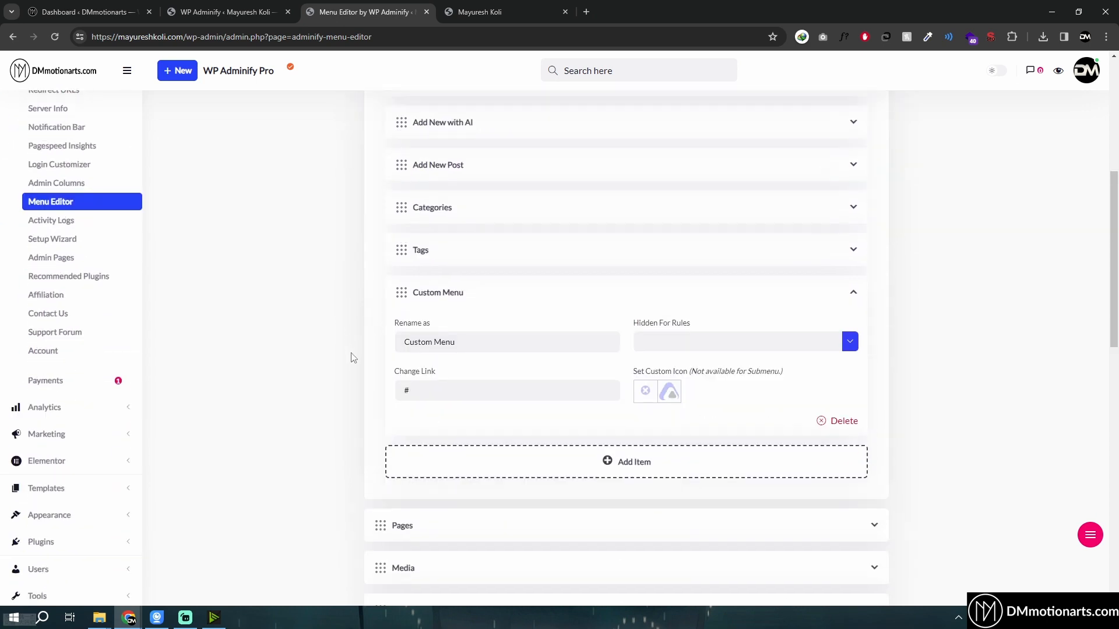
key("F5")
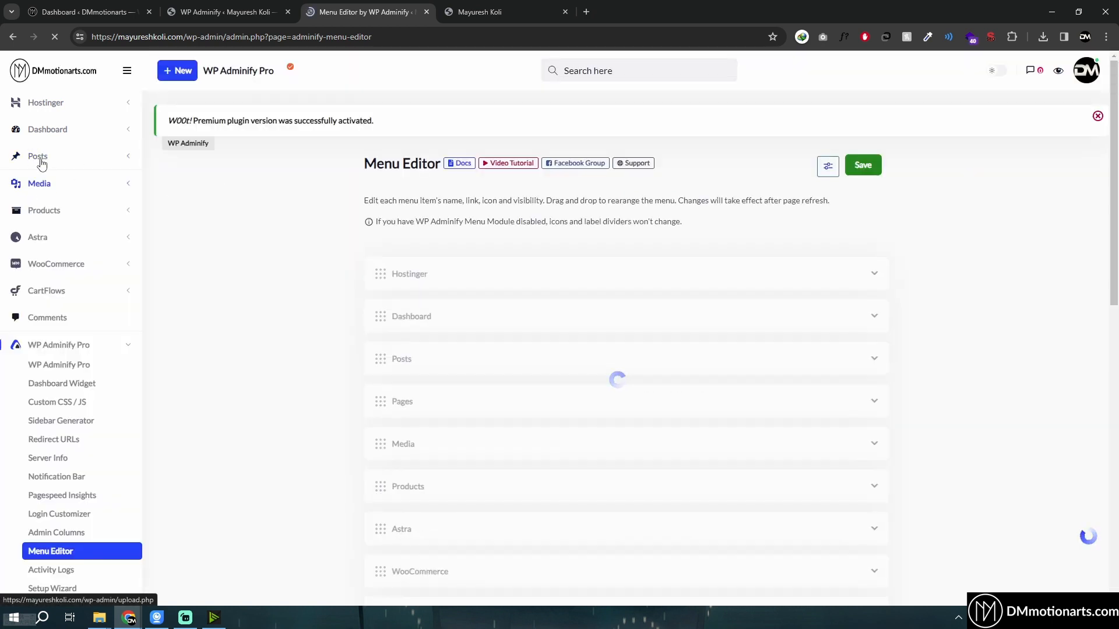
mouse_move(80, 160)
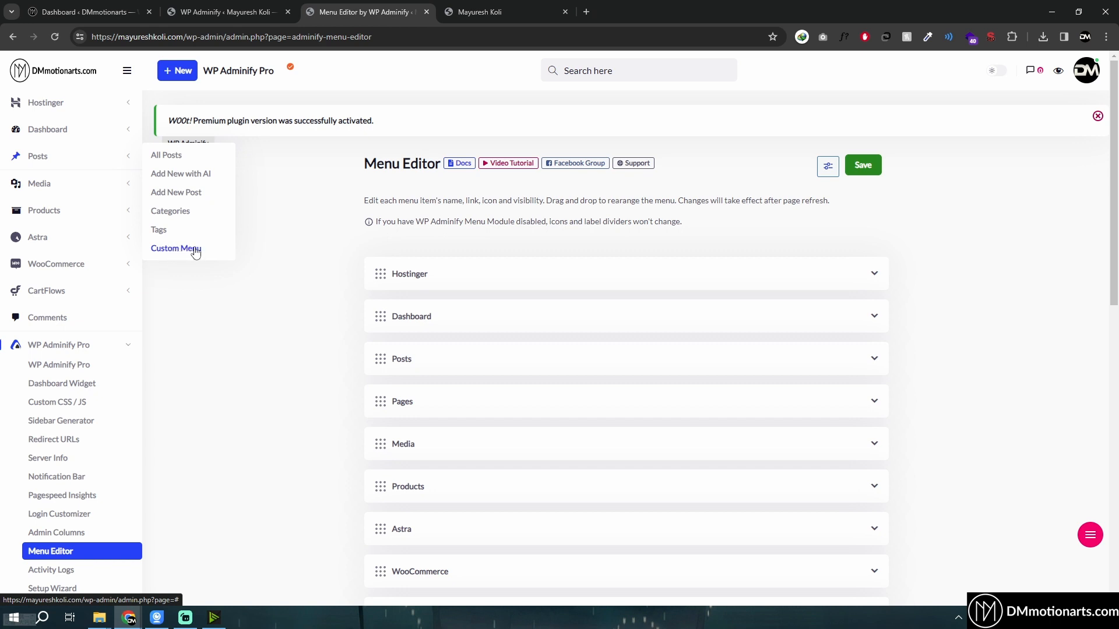
View the Astra menu item's settings and look through the rest of the menu item list
scroll(461, 361, "down", 3)
left_click(470, 355)
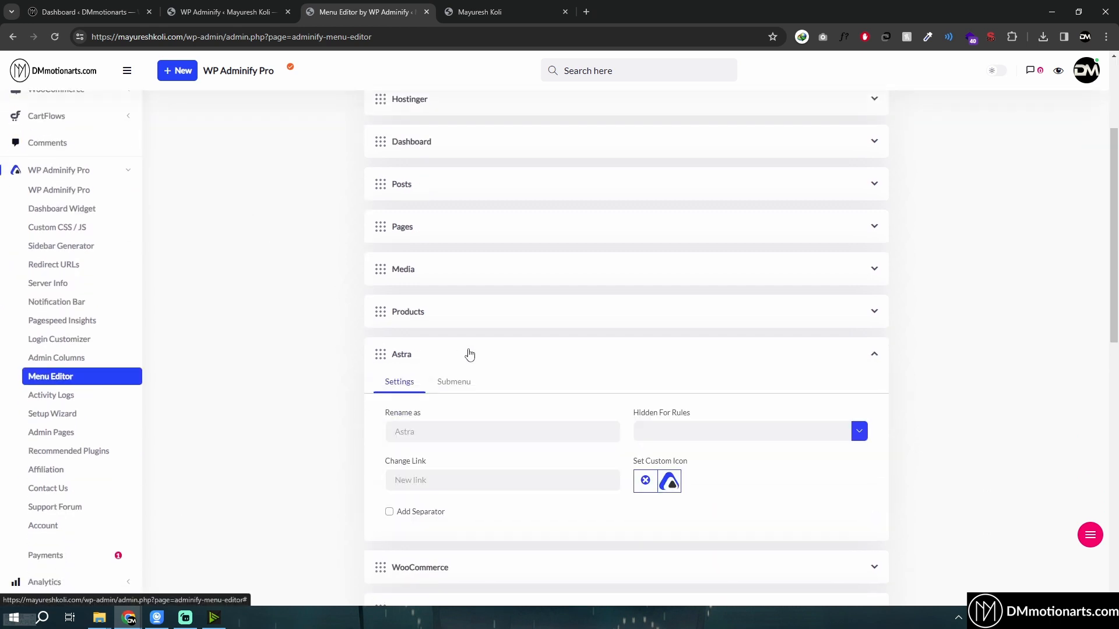
left_click(469, 354)
scroll(318, 340, "down", 8)
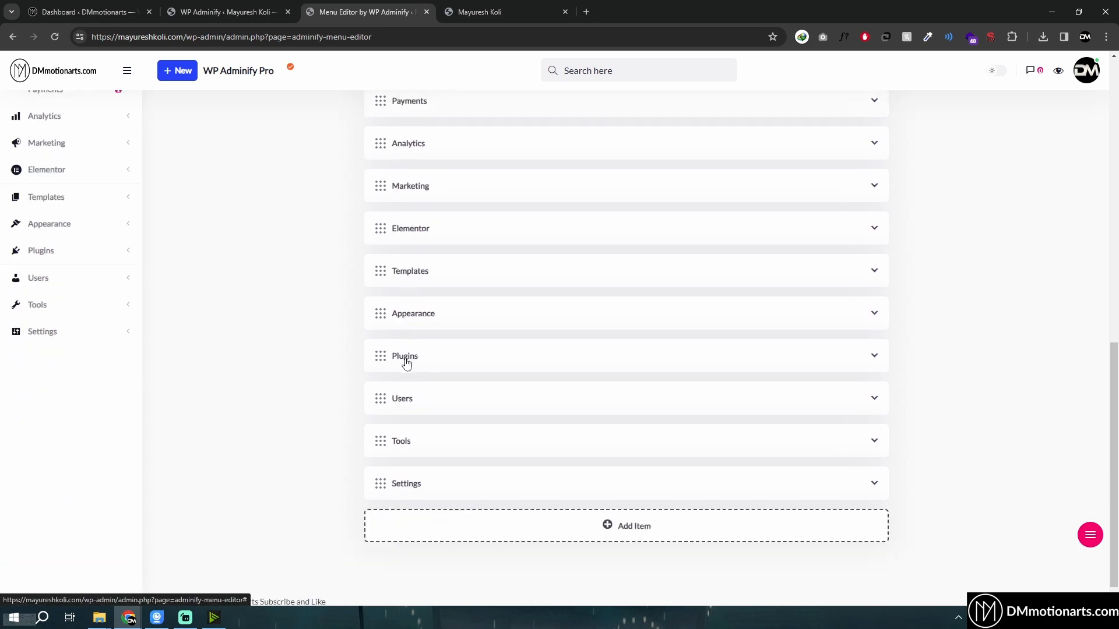
scroll(406, 367, "up", 12)
Try to move the Dashboard item to a different place in the menu order
left_click(457, 319)
left_click(422, 330)
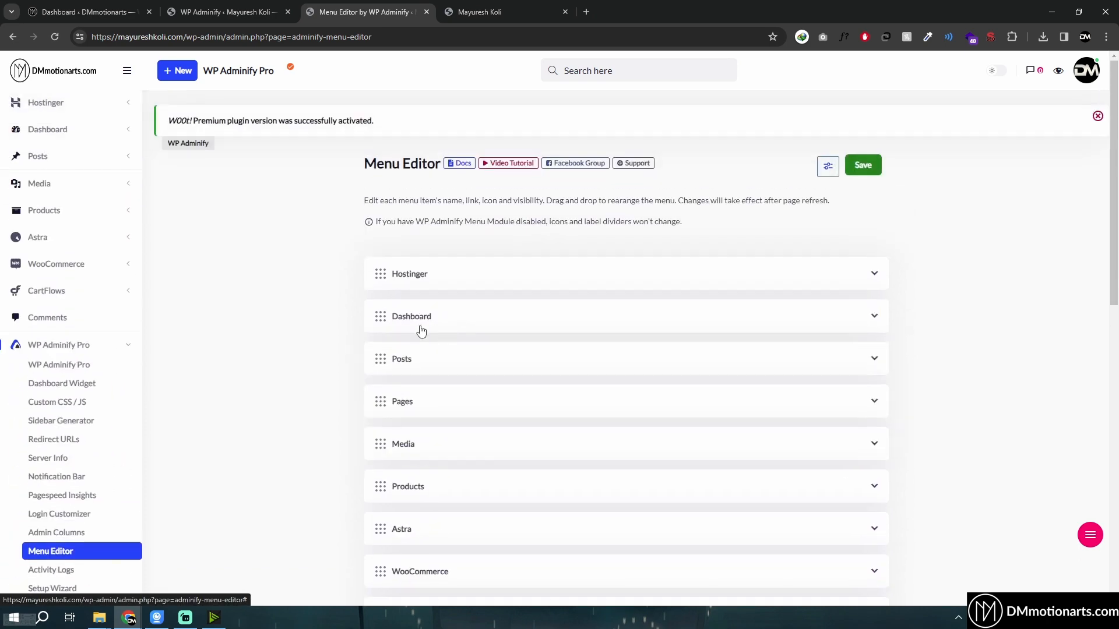
mouse_move(381, 317)
left_mouse_down()
mouse_move(380, 349)
mouse_move(376, 337)
left_mouse_up()
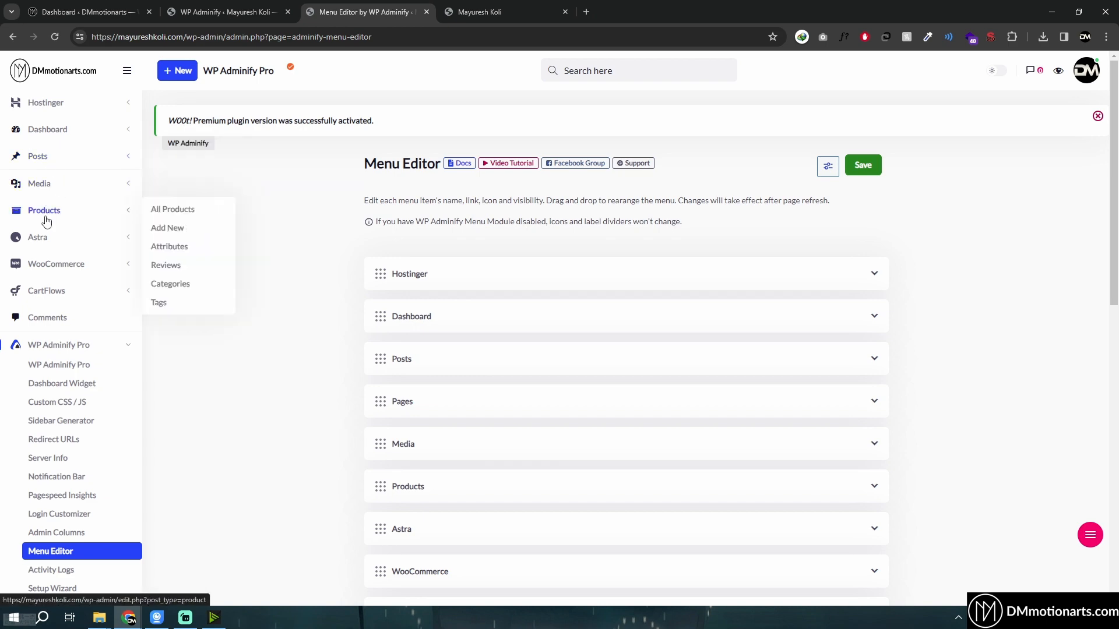
Open the submenu of the Products menu item and view the options of its All Products entry
scroll(42, 284, "down", 2)
scroll(42, 284, "down", 8)
scroll(443, 320, "up", 7)
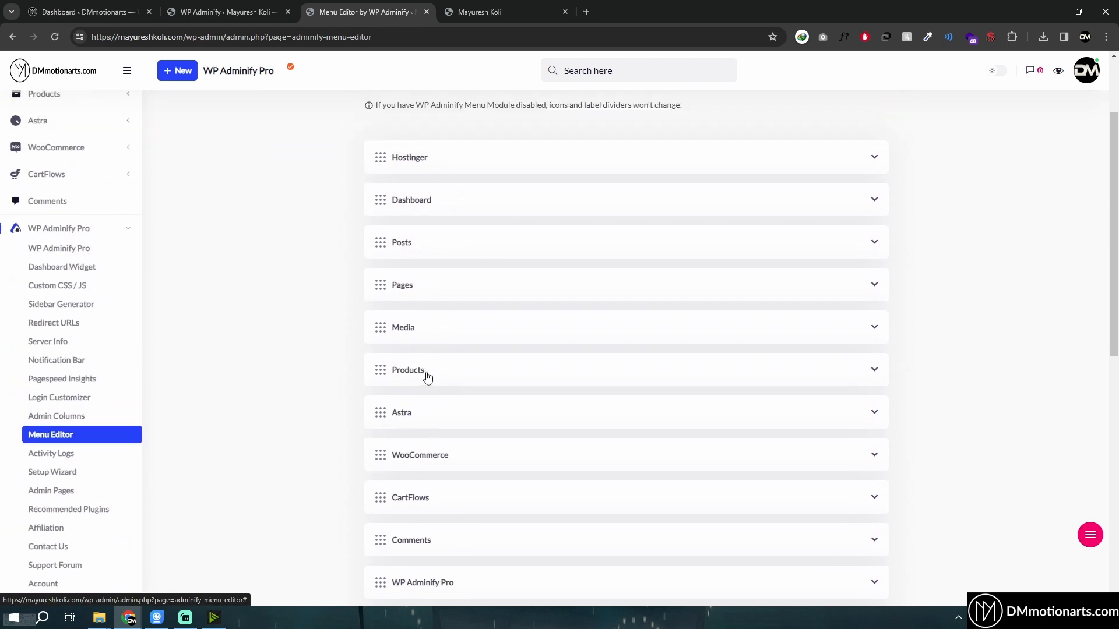
left_click(532, 373)
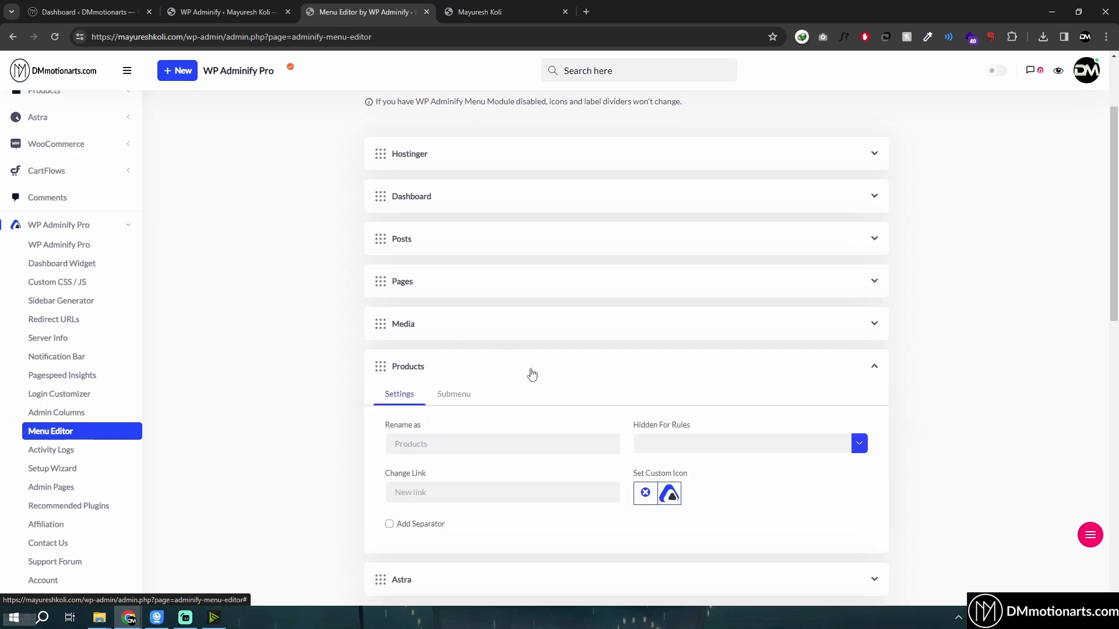
scroll(495, 303, "down", 3)
left_click(464, 230)
left_click(475, 266)
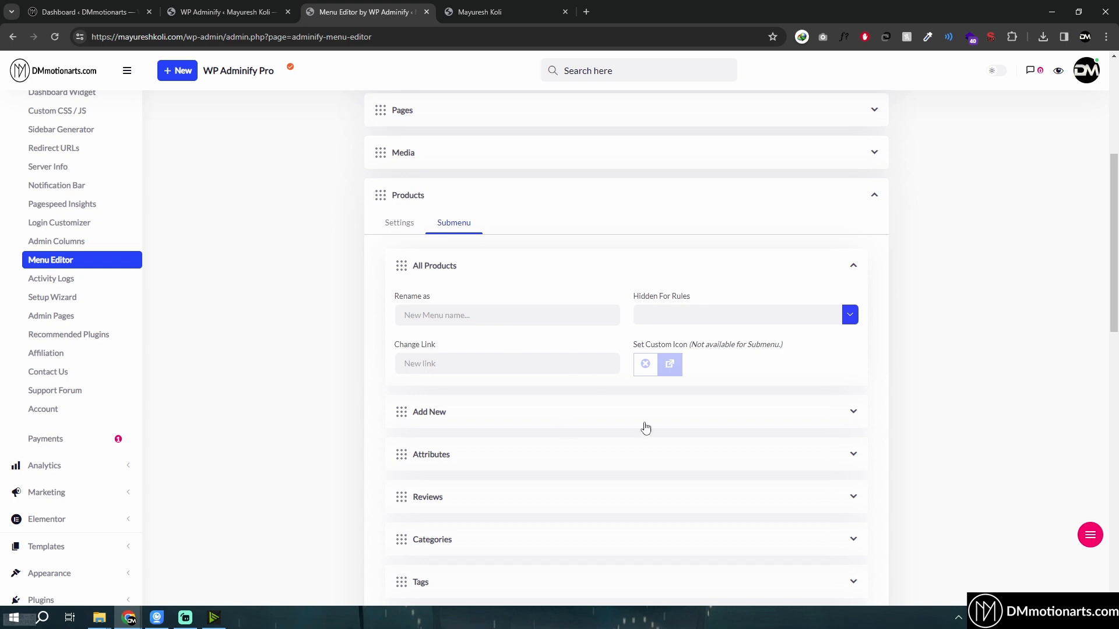
scroll(309, 342, "down", 2)
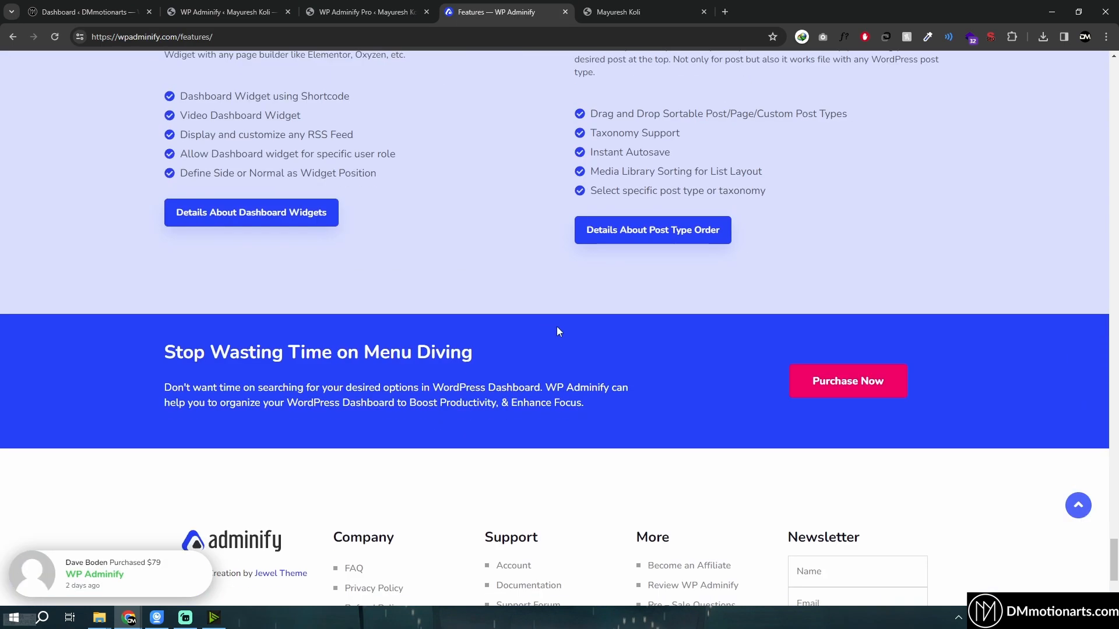
Dismiss the premium activation notice on the WP Adminify Pro settings page and look through its Modules list and the admin menu
scroll(551, 325, "down", 3)
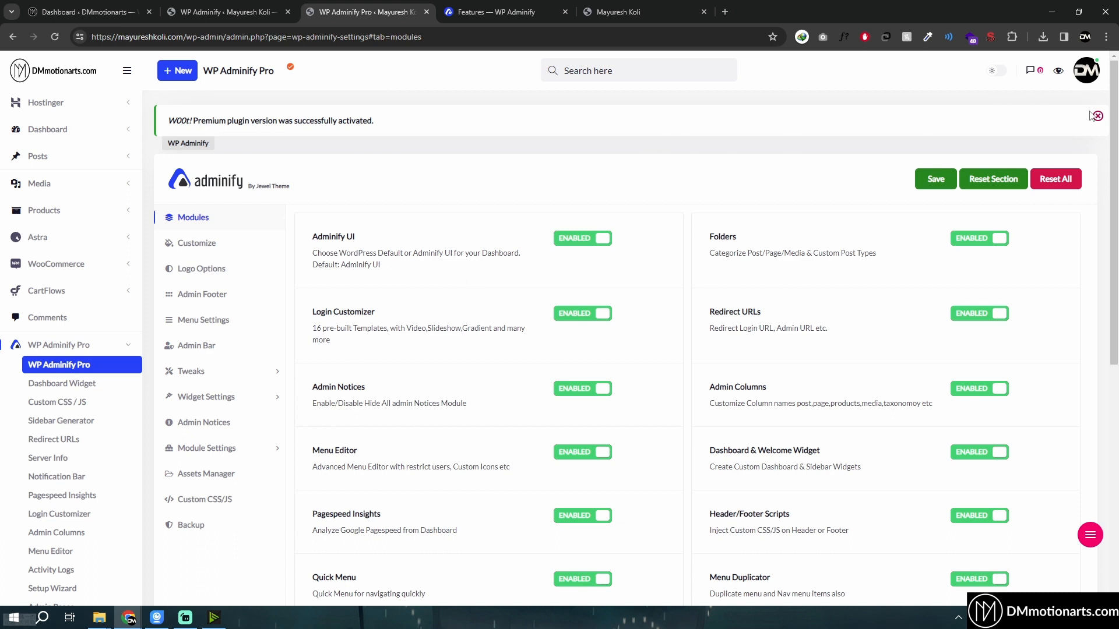
left_click(1097, 116)
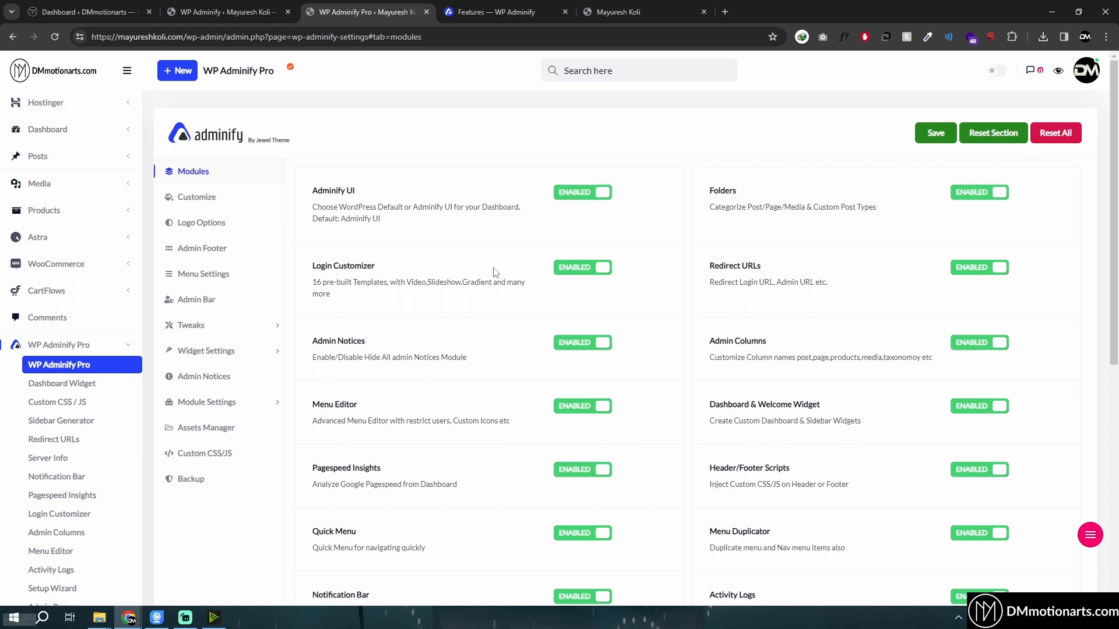
mouse_move(59, 131)
scroll(595, 397, "down", 5)
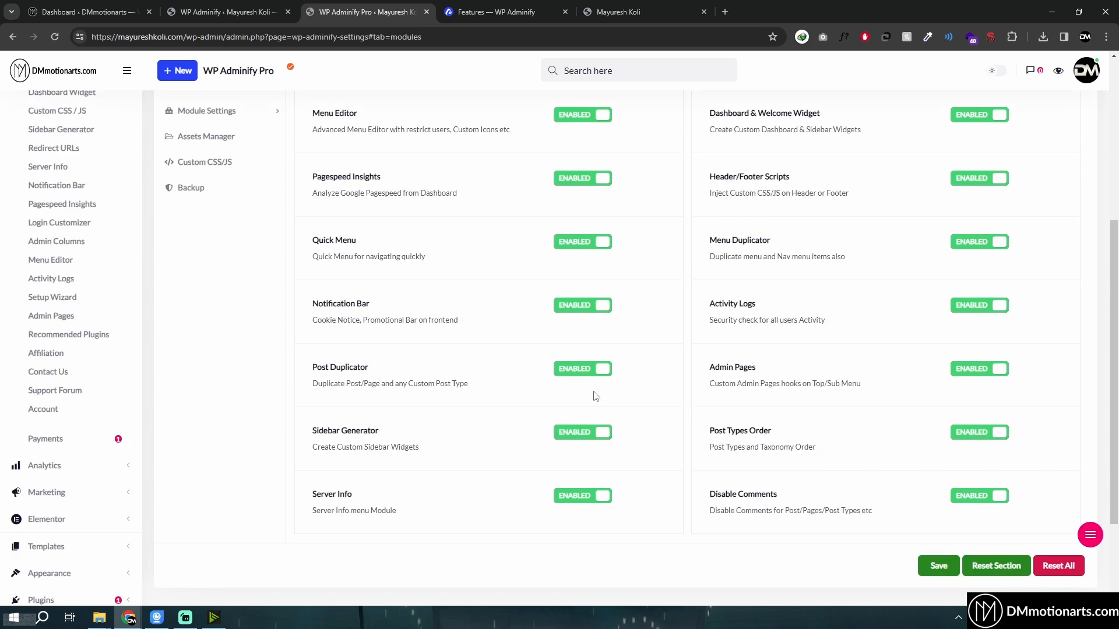
scroll(596, 397, "down", 3)
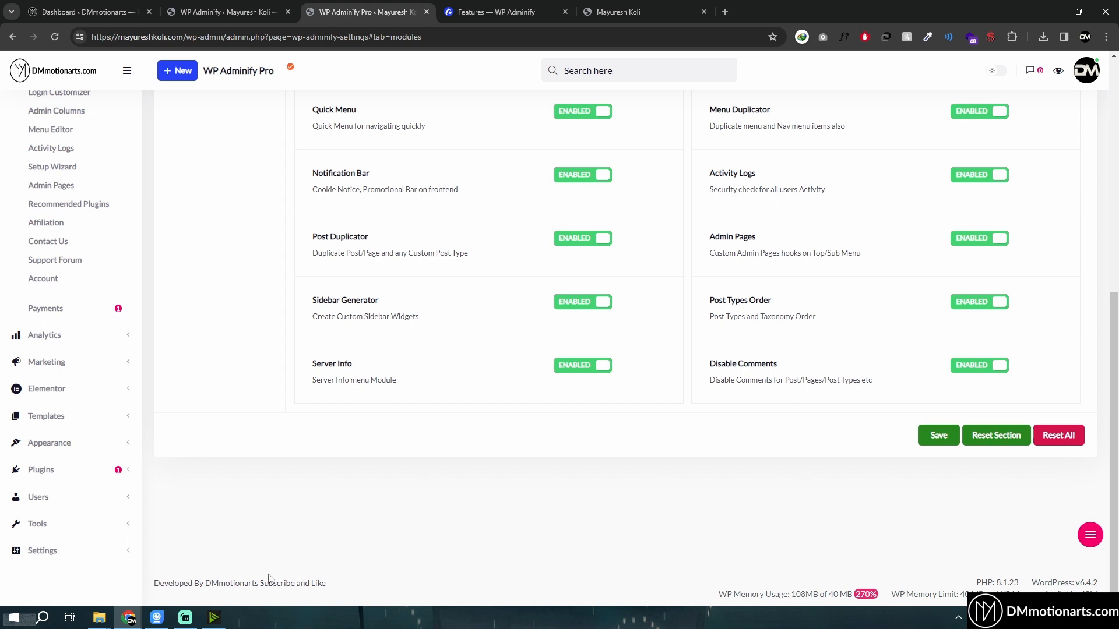
mouse_move(74, 552)
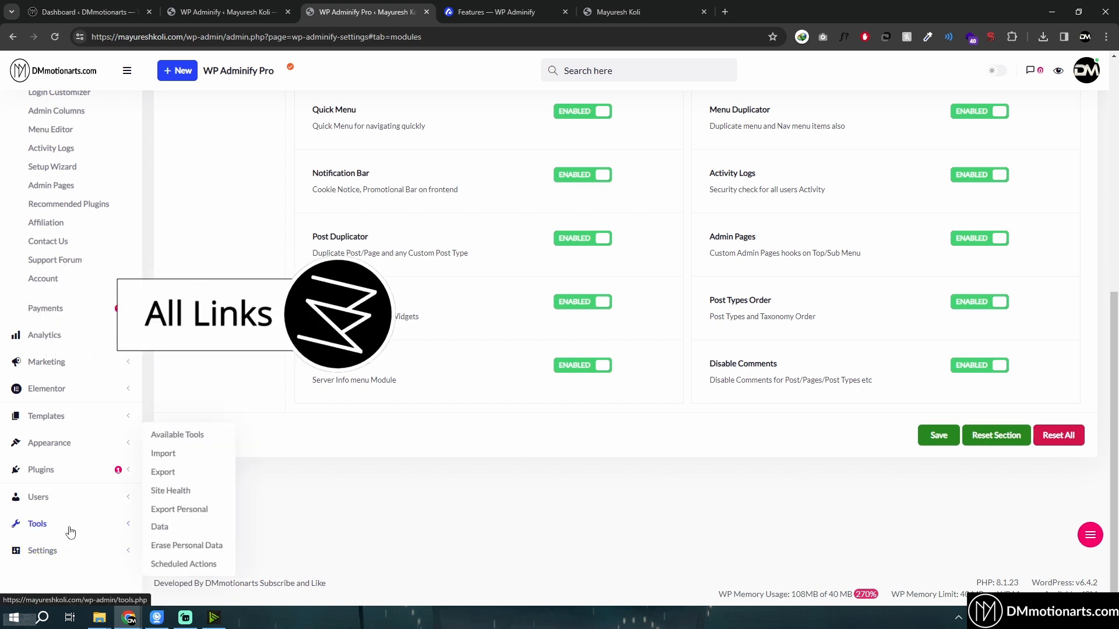
scroll(62, 461, "up", 7)
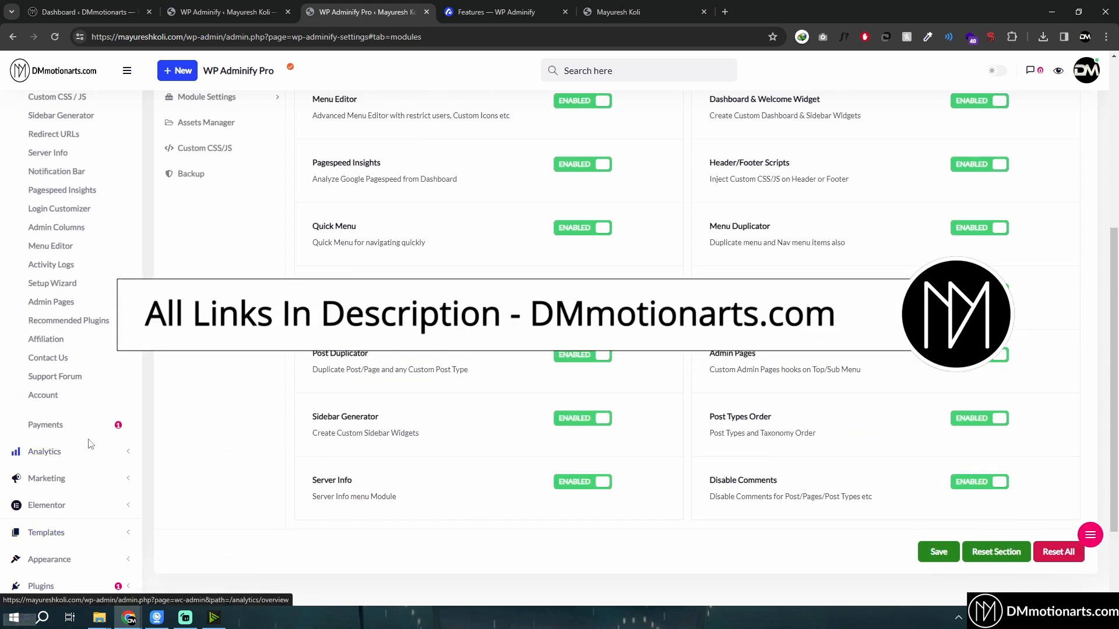